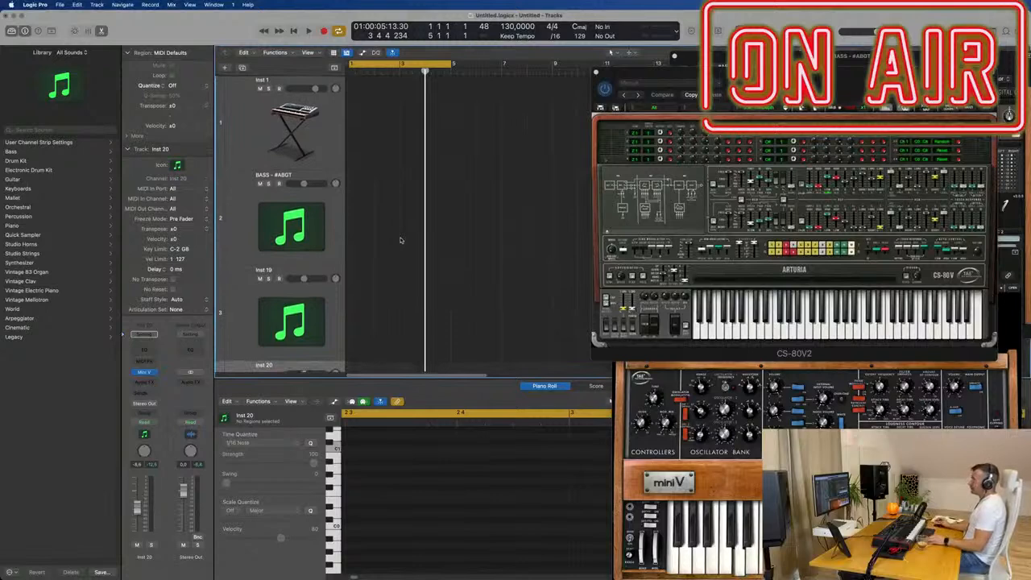
- Play back the Above and Beyond drum loop and look over its individual drum tracks
scroll(411, 225, "down", 5)
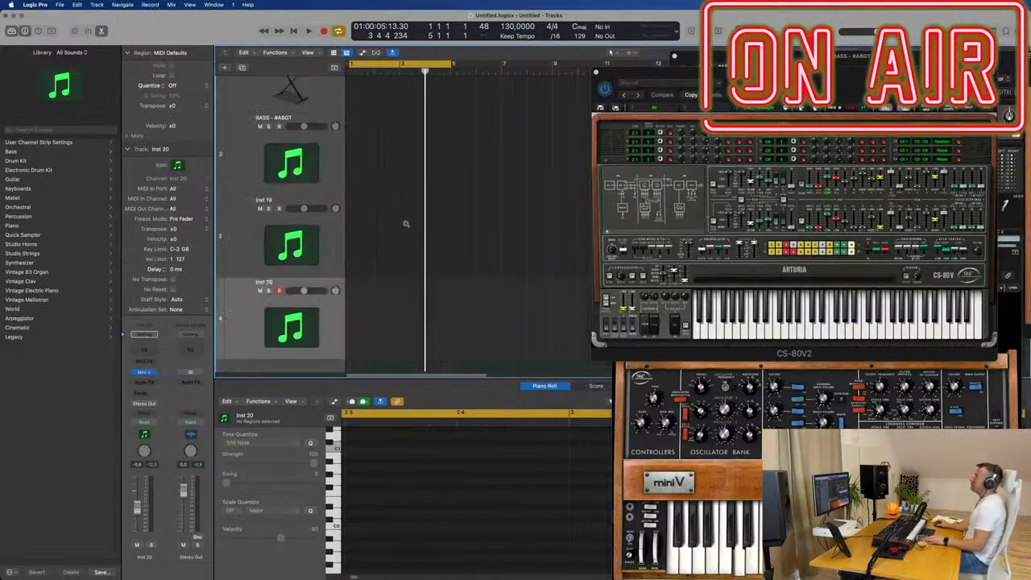
scroll(403, 222, "down", 1)
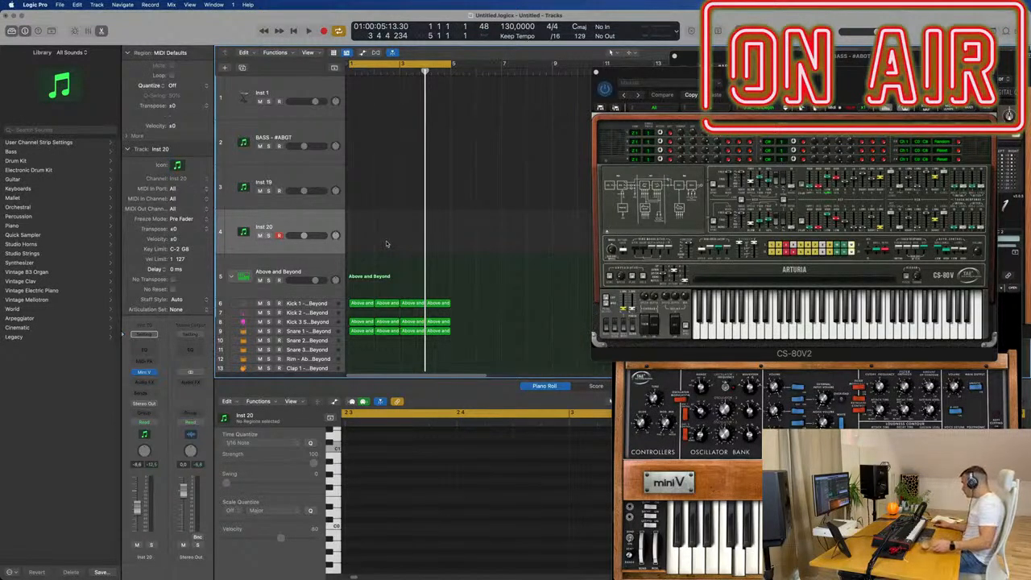
key("space")
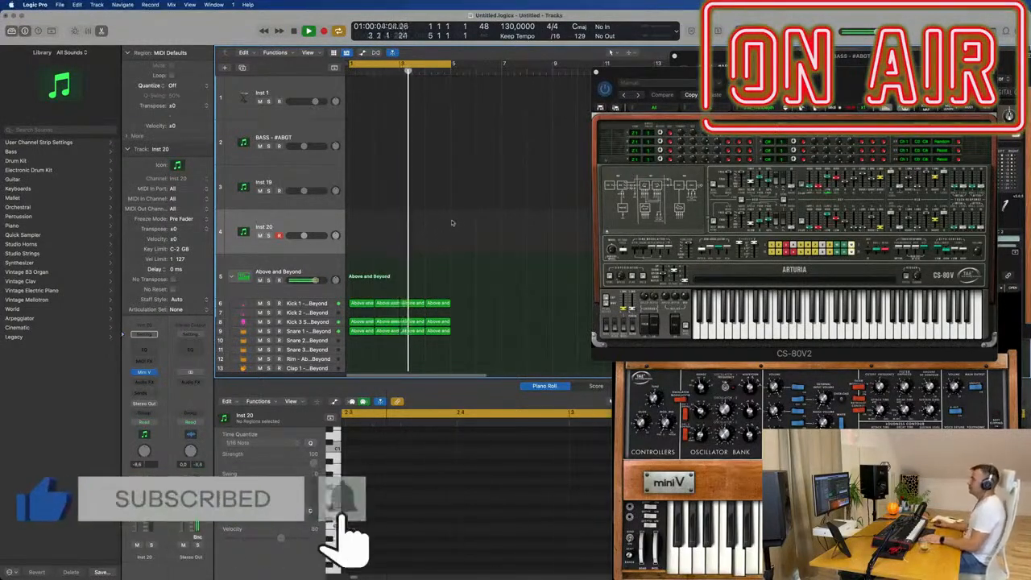
scroll(439, 228, "down", 5)
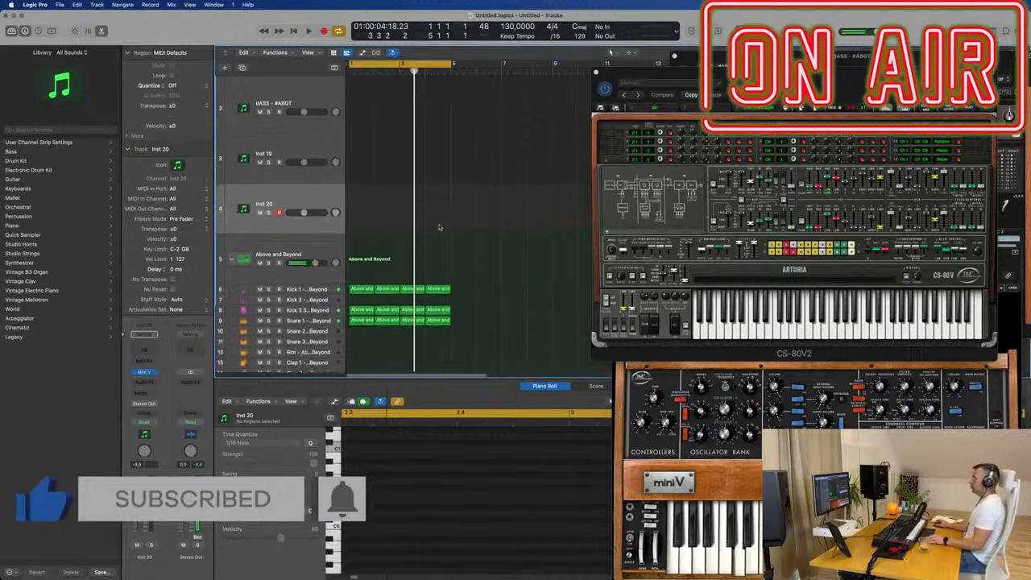
scroll(439, 228, "down", 1)
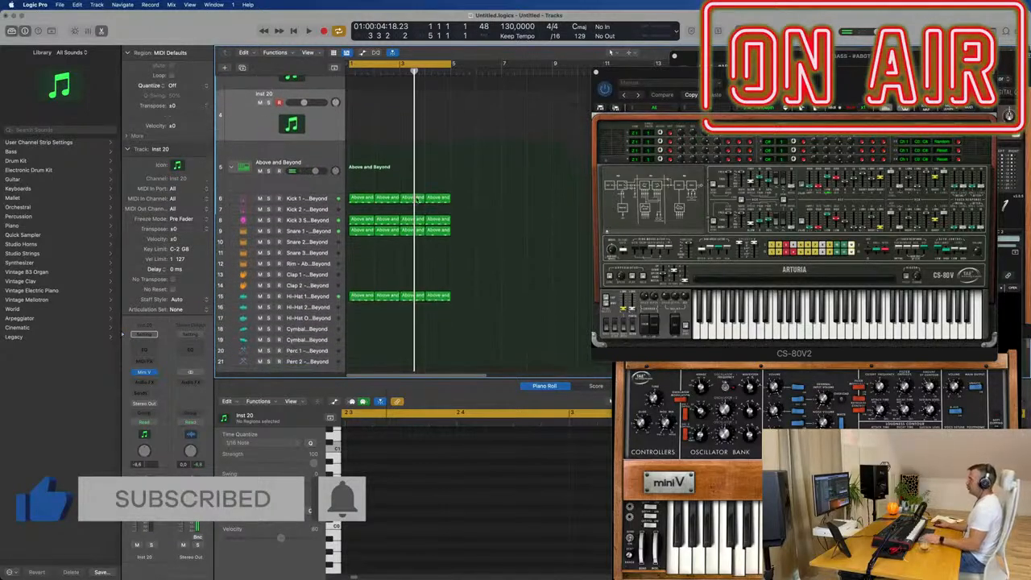
- Solo the Kick 1, Kick 3, Snare 1 and Hi-Hat 1 drum tracks one after another while the loop plays
left_click(304, 198)
left_click(269, 198)
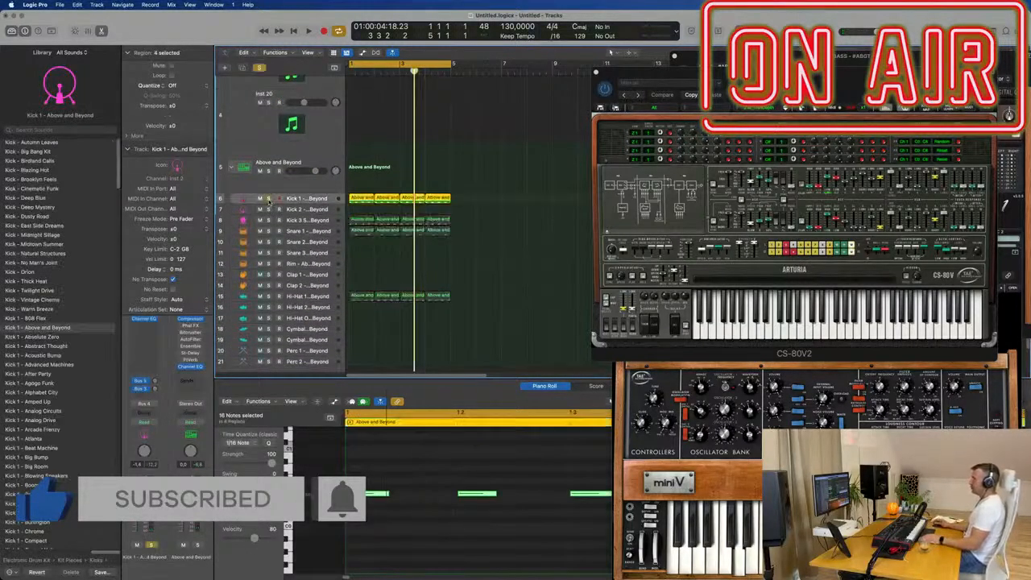
key("space")
left_click(269, 220)
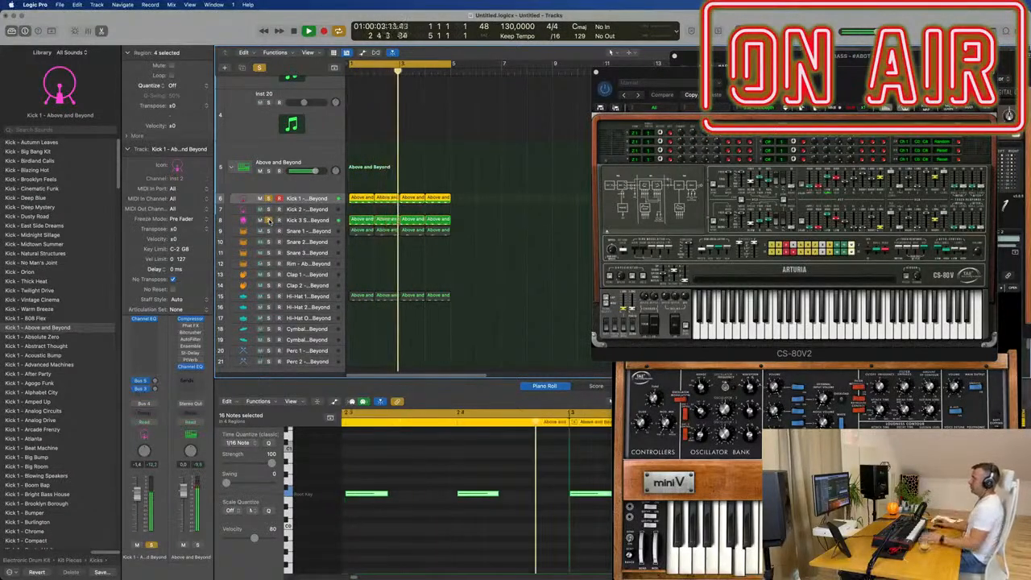
left_click(269, 231)
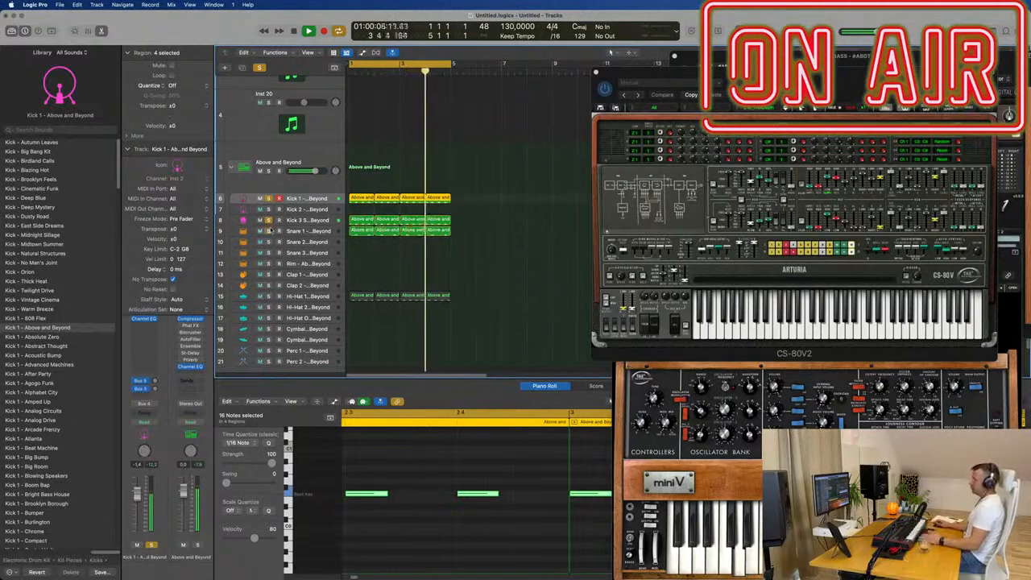
left_click(269, 296)
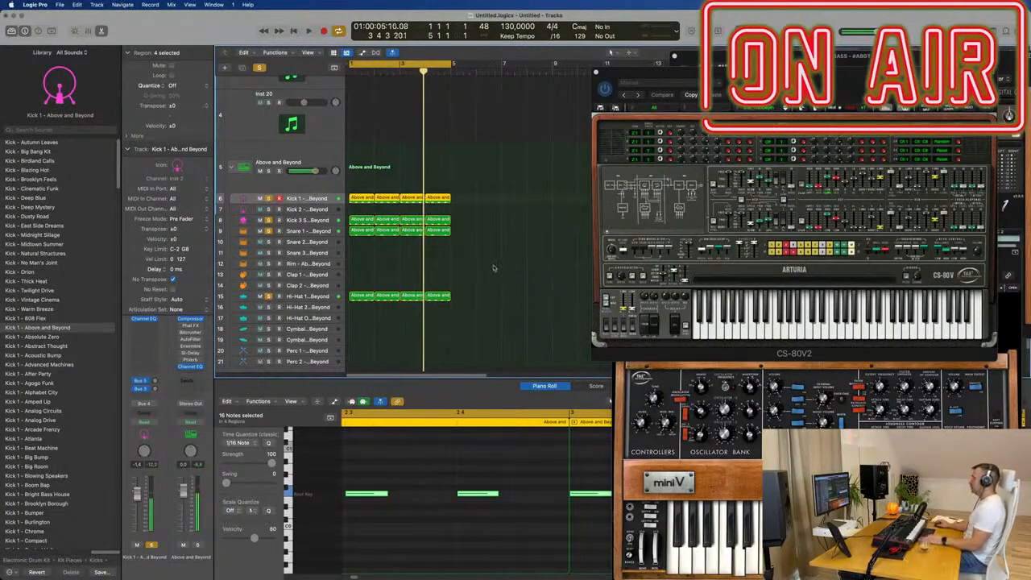
- Clear the region selection and restart playback of the soloed drums
scroll(494, 269, "up", 3)
left_click(465, 165)
scroll(465, 170, "up", 3)
key("space")
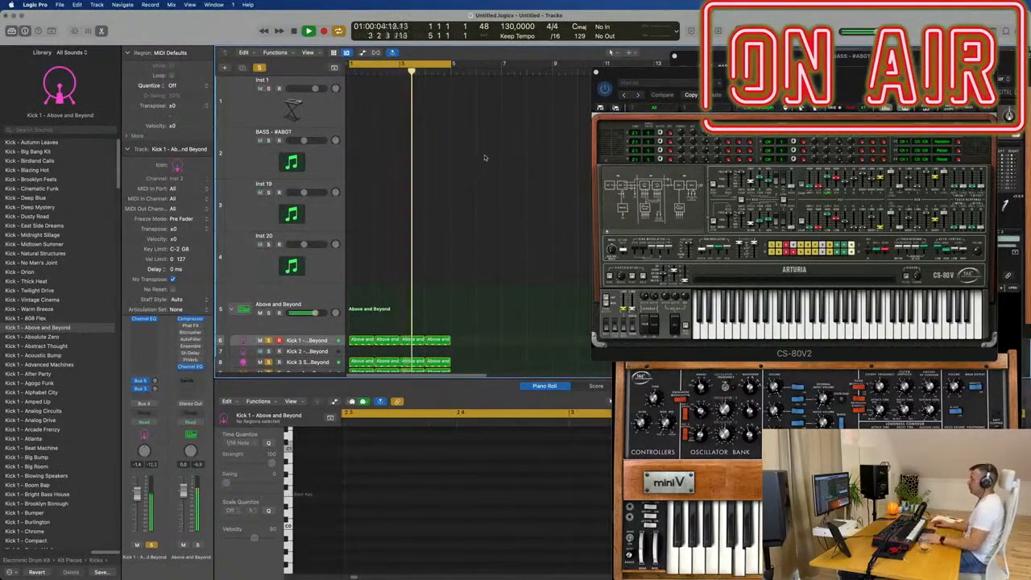
- Select the BASS - #ABGT track and move the CS-80 V and Sylenth1 windows so the bass synth is fully accessible
left_click(274, 112)
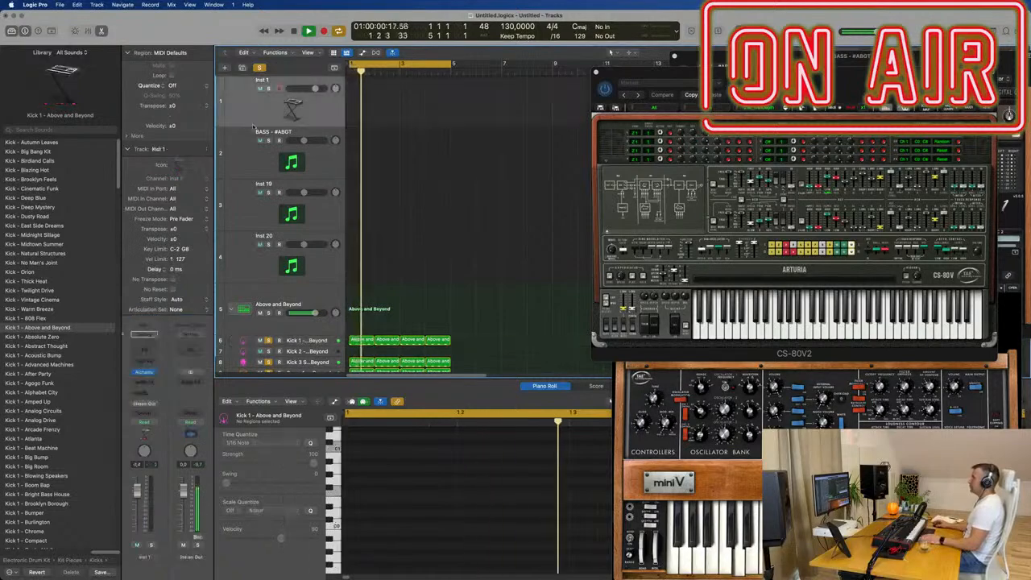
left_click(270, 166)
left_click_drag(773, 112, 772, 236)
left_click_drag(926, 61, 686, 66)
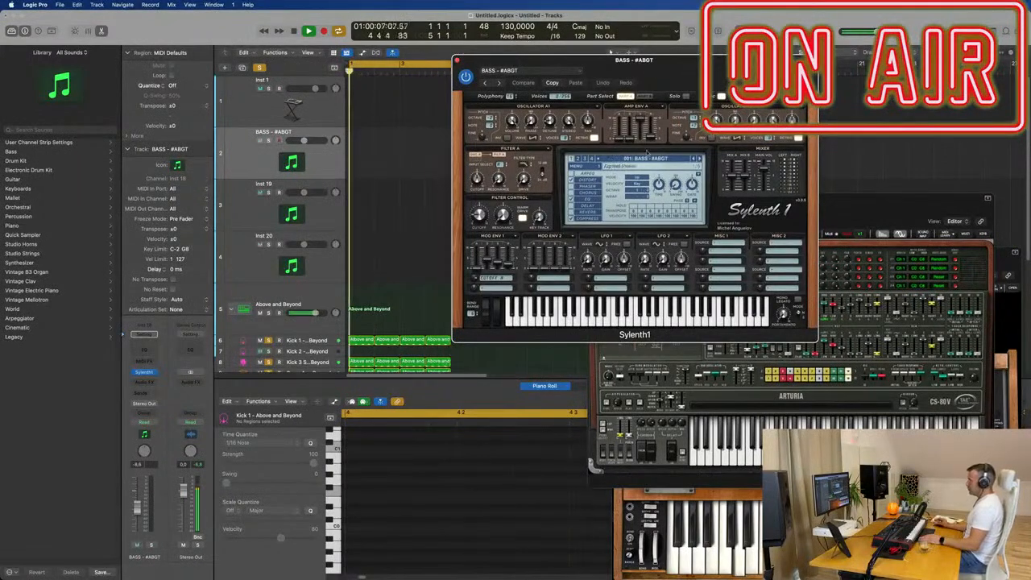
left_click_drag(691, 69, 636, 75)
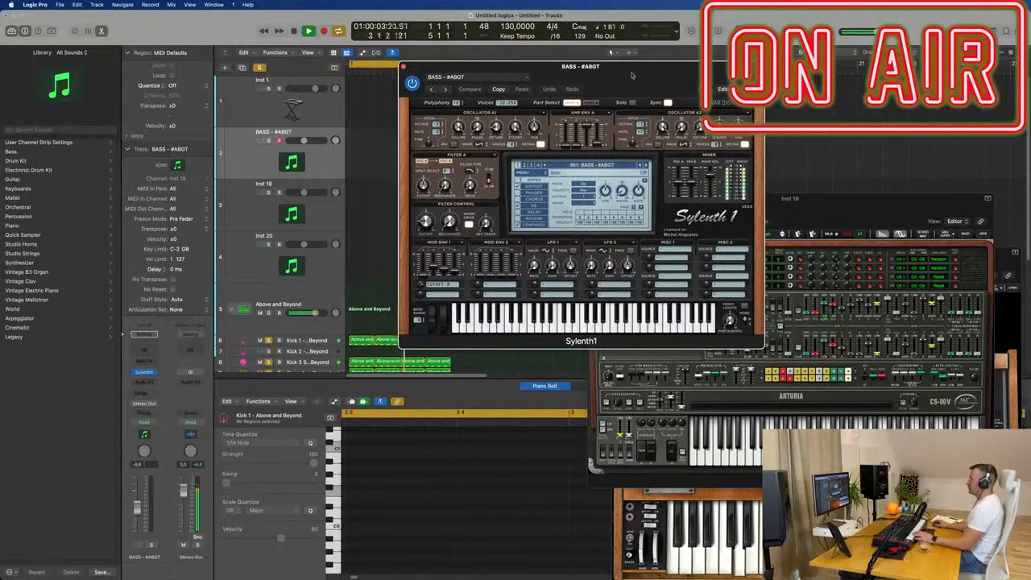
- Solo the bass track and advance its Sylenth1 preset to 004 BASS - Bull$hit
left_click(251, 163)
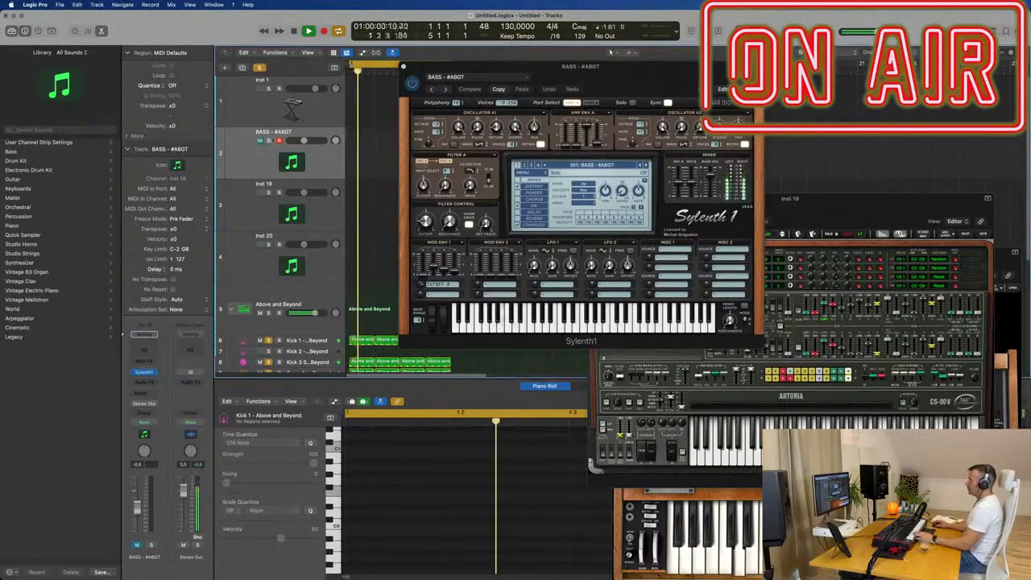
left_click(269, 142)
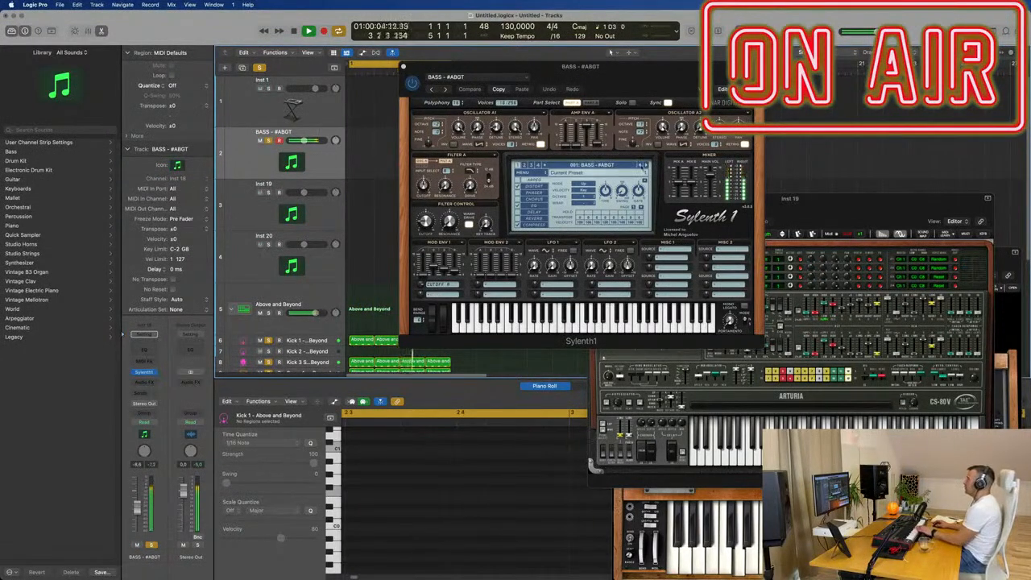
left_click(645, 165)
left_click(645, 165)
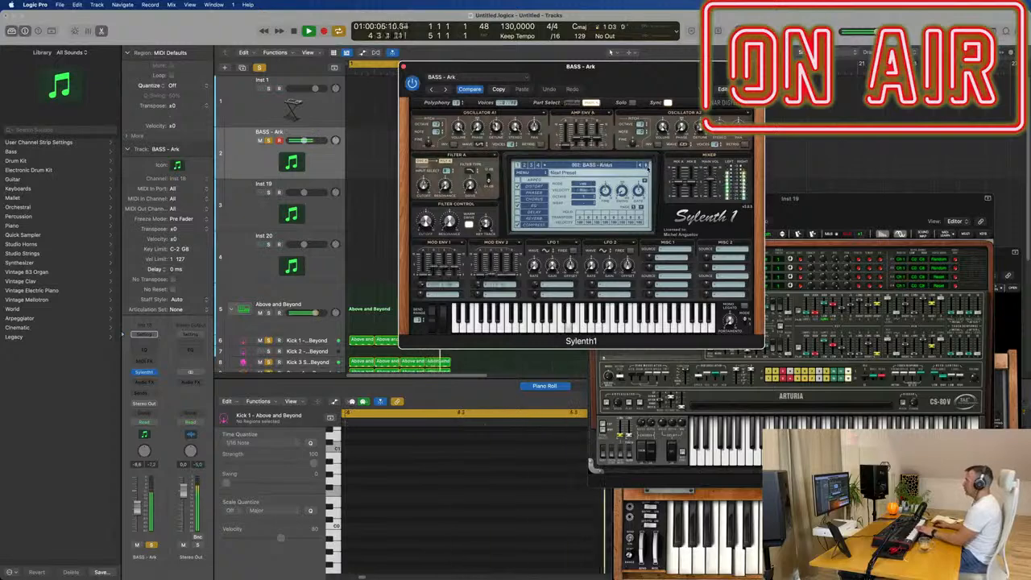
left_click(645, 165)
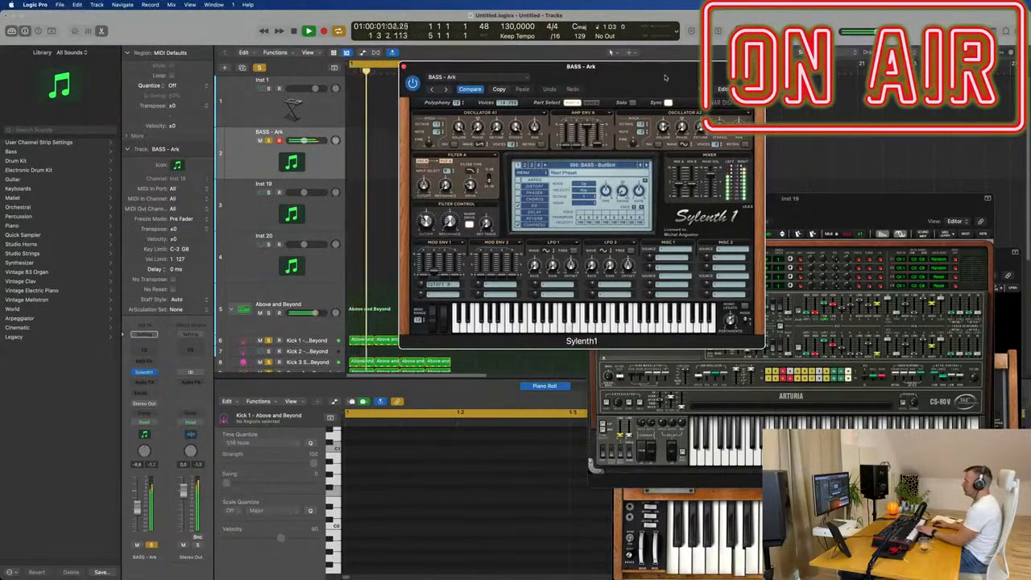
- Move the Sylenth1 window off the arrangement and copy the first Kick 1 region onto the bass track at bar 1
left_click_drag(637, 70, 911, 71)
left_click(360, 339)
left_click(360, 340)
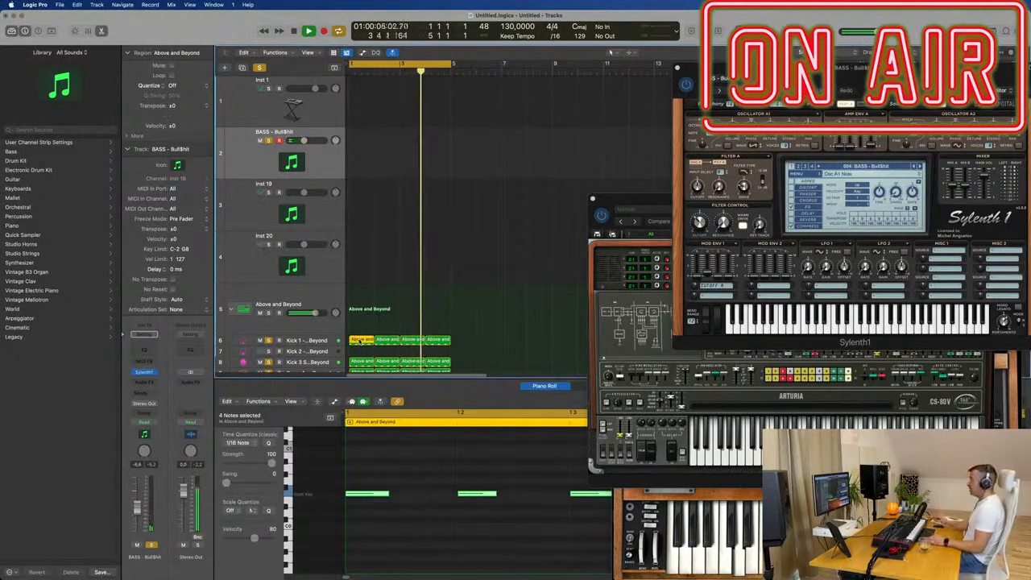
left_click_drag(364, 342, 362, 161)
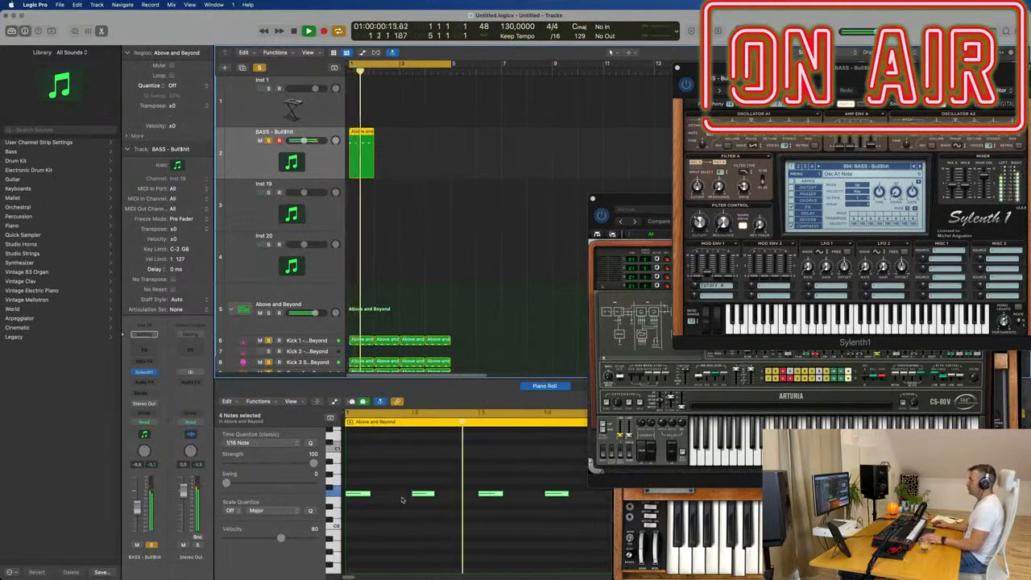
- Stop playback, shorten the bass notes to sixteenths and duplicate them into three F0 notes plus one D0 note per beat
key("space")
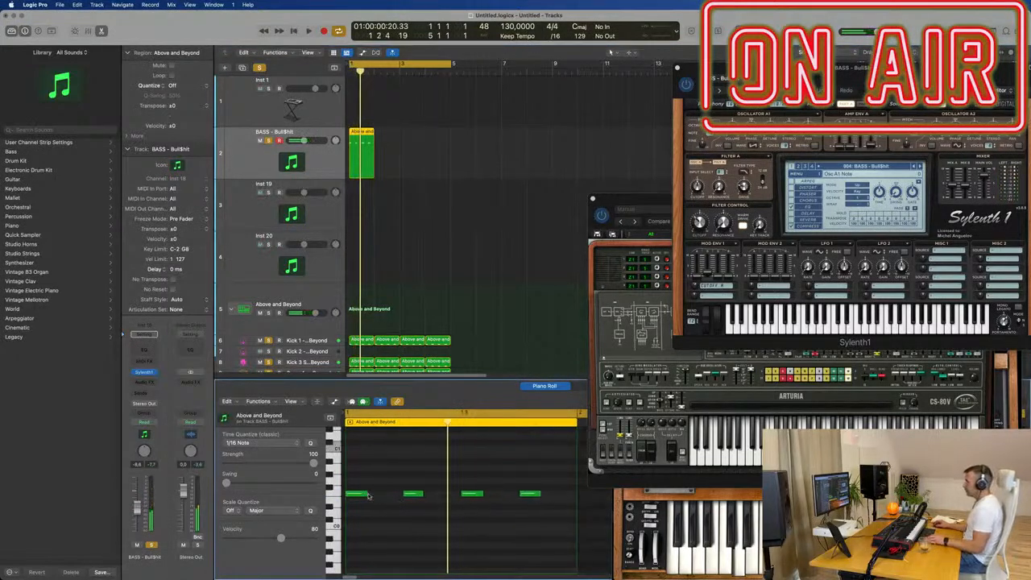
left_click_drag(366, 494, 352, 494)
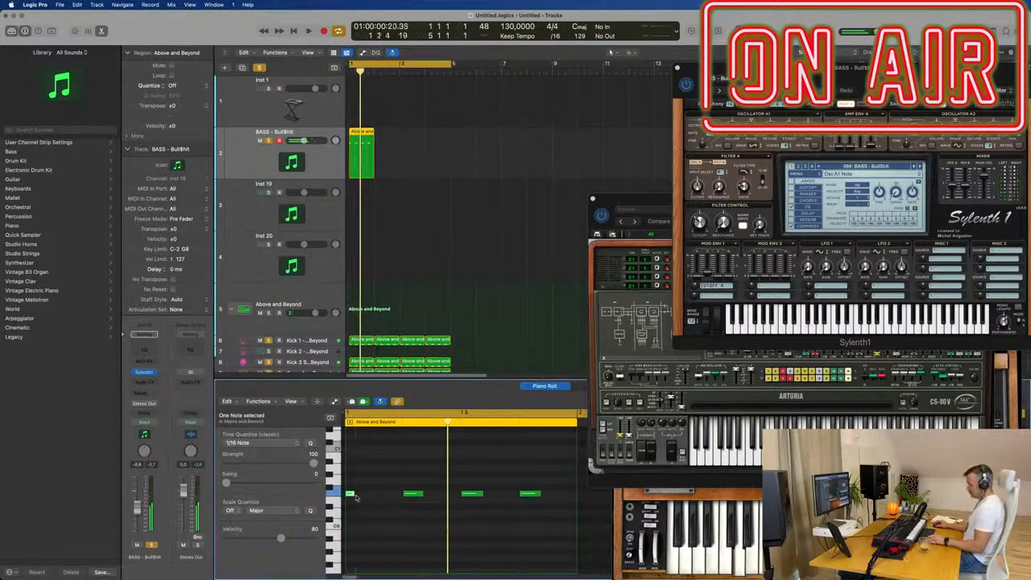
mouse_move(367, 494)
left_mouse_down()
mouse_move(354, 497)
mouse_move(381, 496)
left_mouse_up()
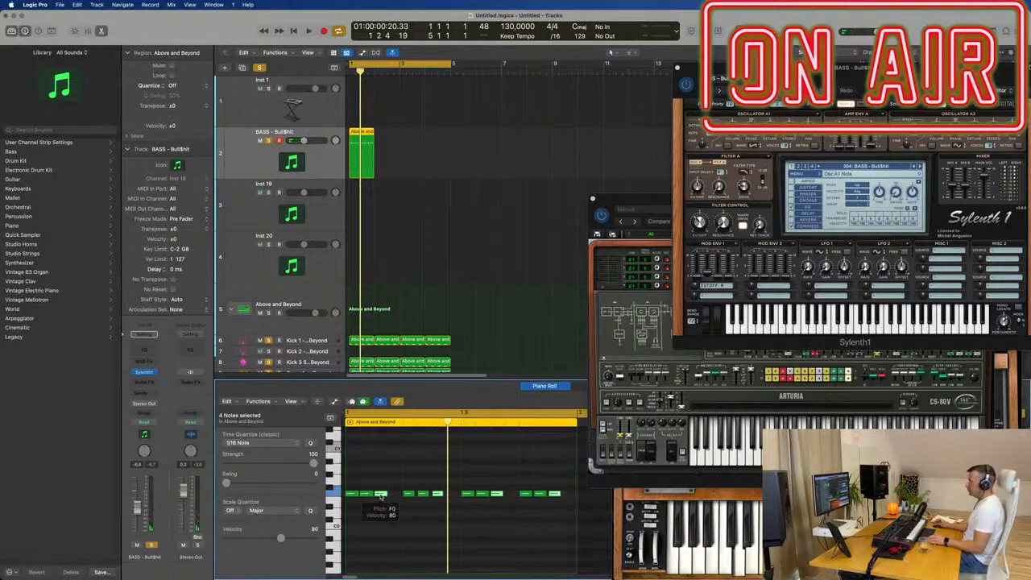
mouse_move(387, 501)
left_mouse_down()
mouse_move(401, 508)
mouse_move(395, 517)
left_mouse_up()
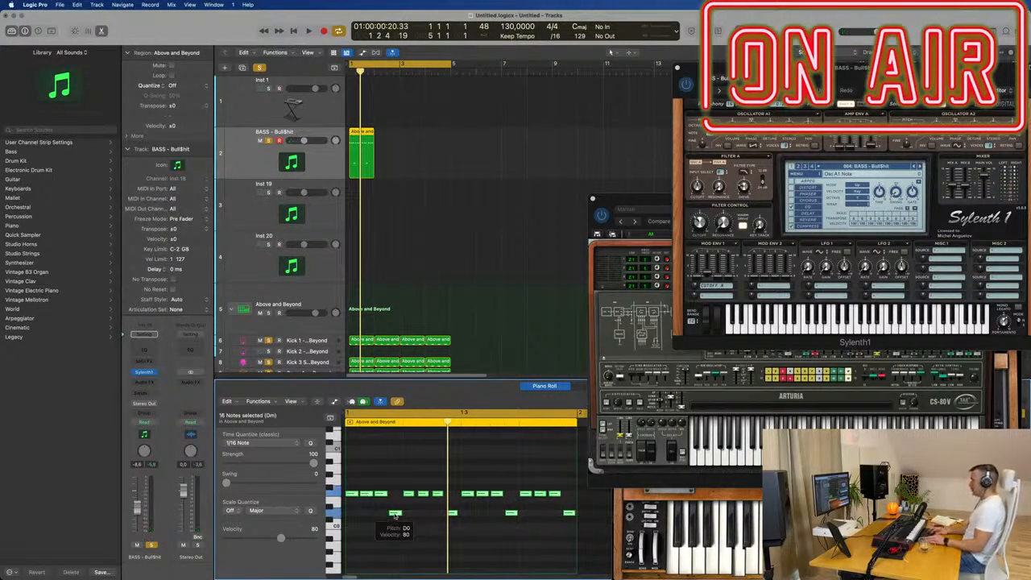
- Transpose all 16 bass notes up two octaves and play the bass line with the drums
scroll(395, 515, "down", 4)
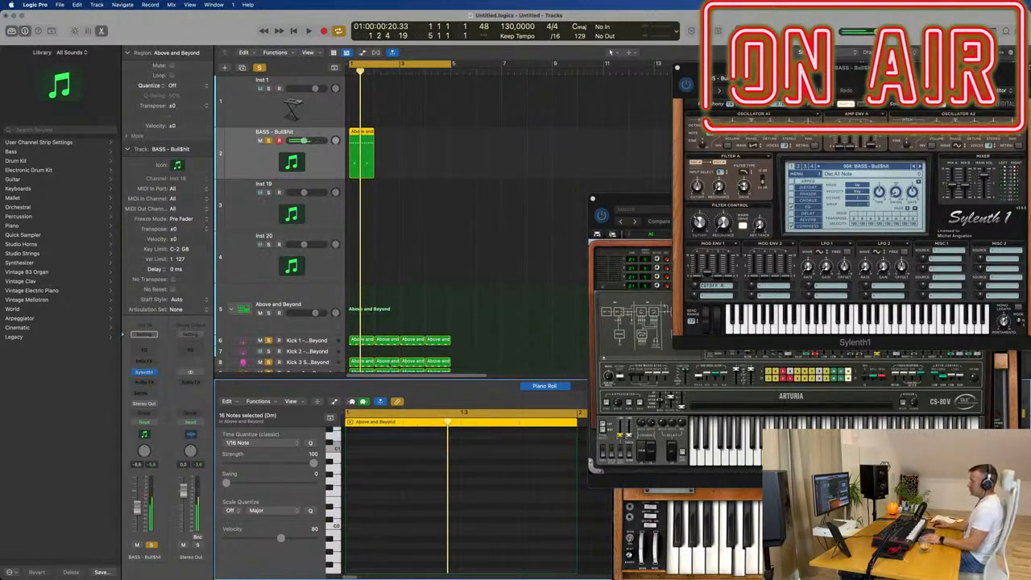
scroll(436, 238, "up", 3)
scroll(438, 236, "down", 1)
scroll(441, 237, "up", 2)
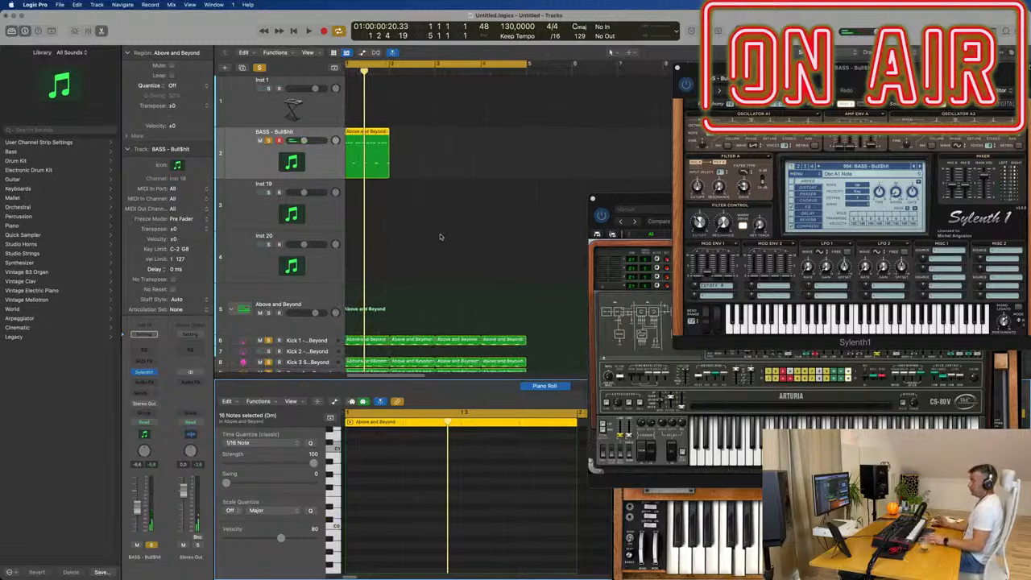
key("space")
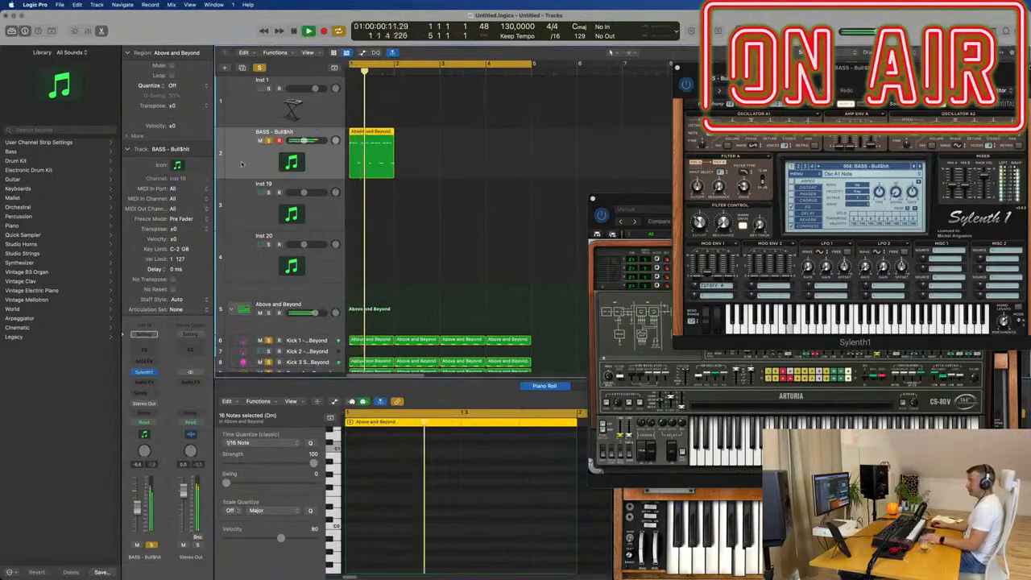
key("space")
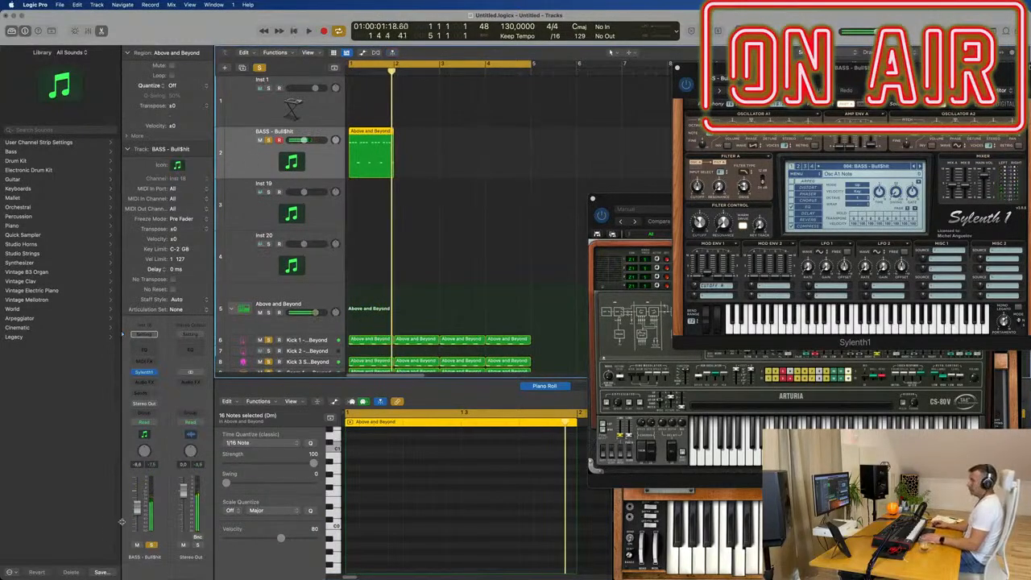
- Lower the bass track's volume to -13.4 dB during playback and bring its notes back into view in the Piano Roll
key("space")
key("space")
key("p")
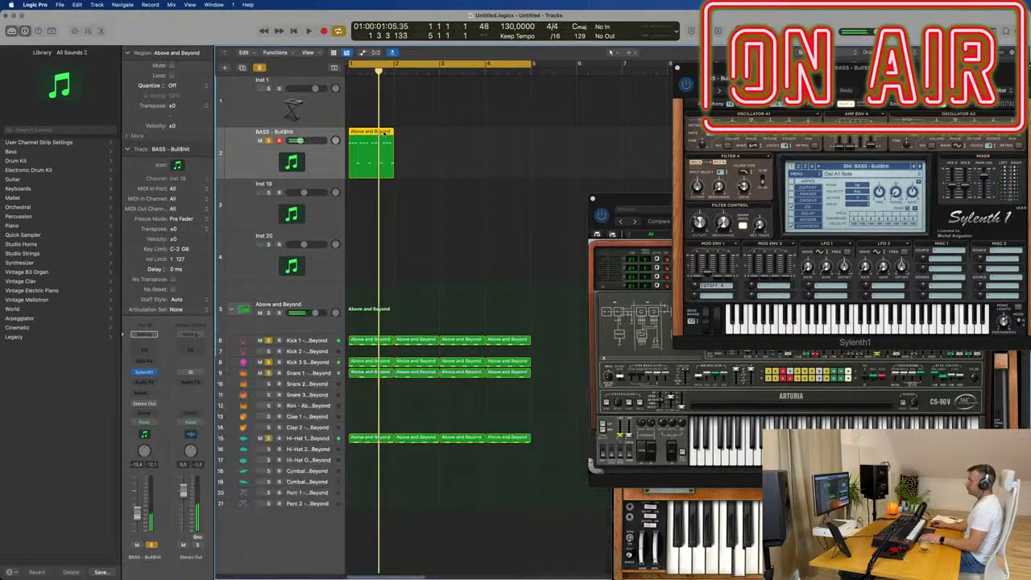
key("p")
scroll(415, 470, "up", 2)
scroll(367, 500, "left", 2)
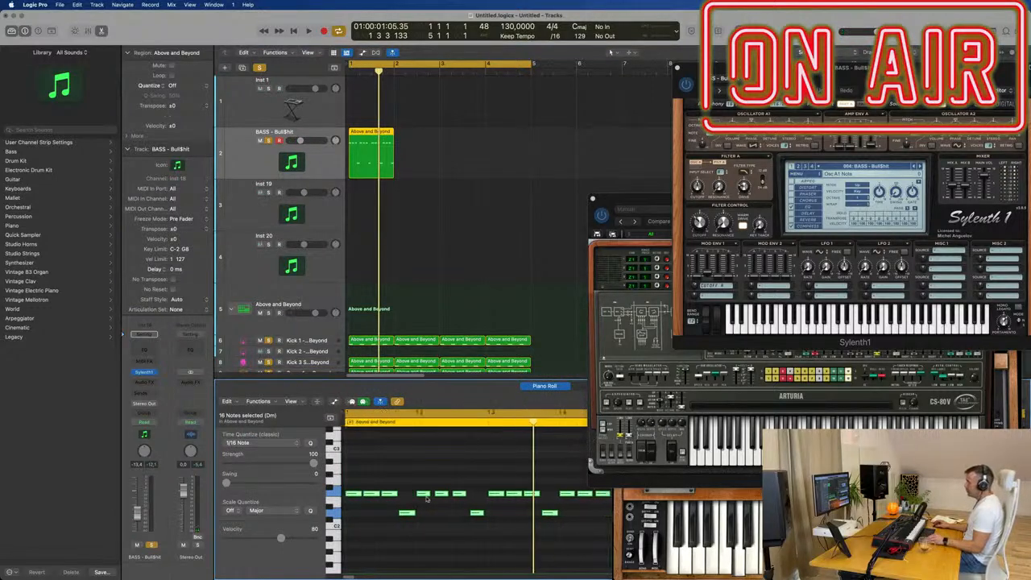
- Select only the four D2 bass notes, raise them to F2 and play the single-pitch bass line
key("space")
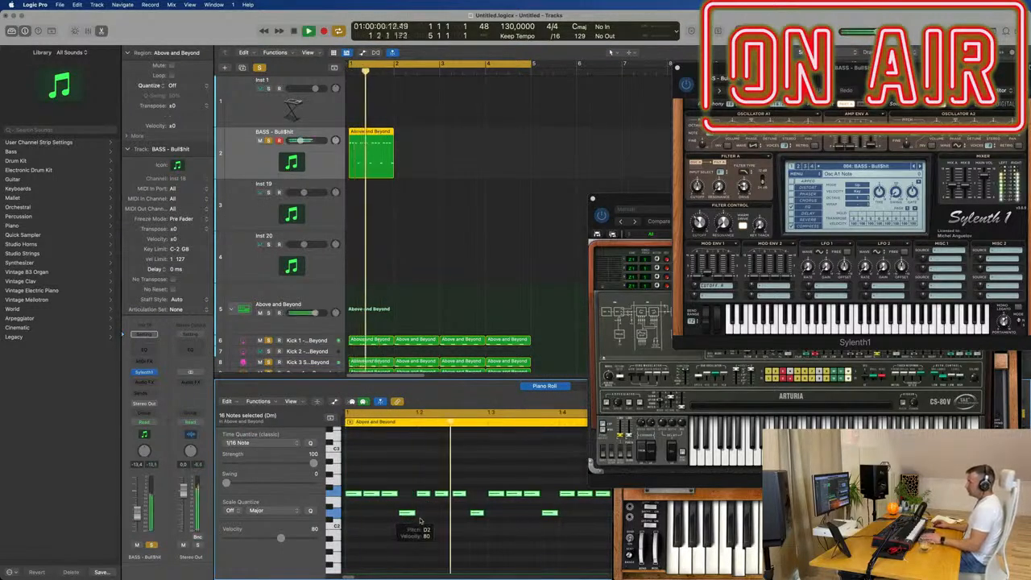
scroll(406, 525, "down", 1)
scroll(407, 524, "down", 1)
left_click(476, 530)
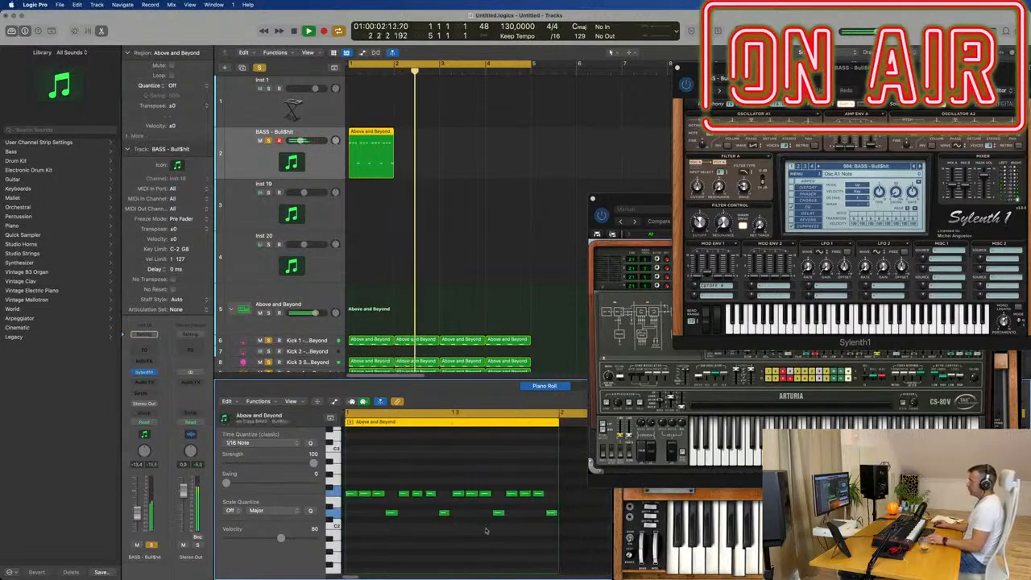
key("space")
left_click_drag(599, 528, 382, 509)
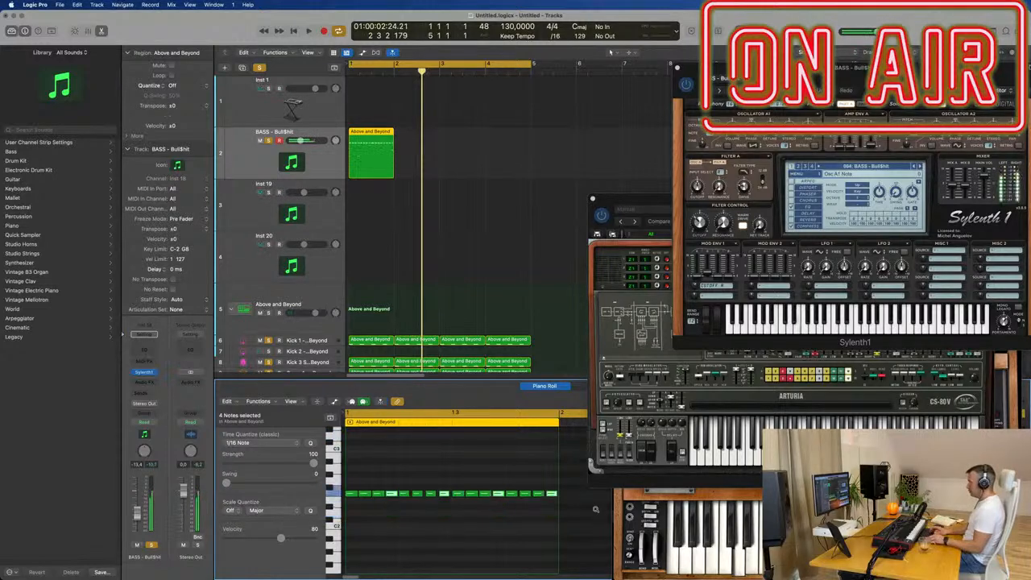
key("space")
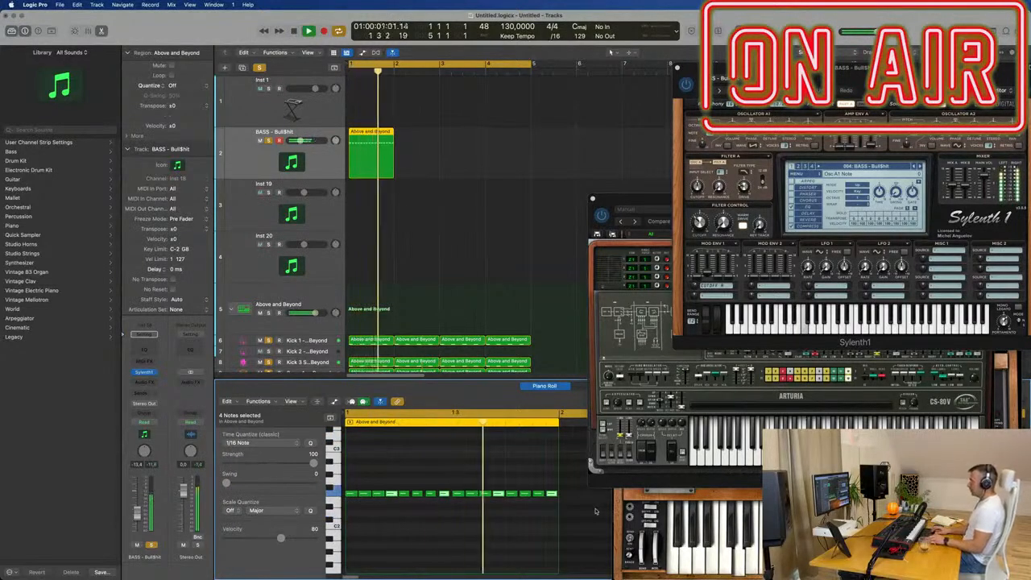
- Transpose the four selected bass notes down three semitones to D2 while the loop plays
key("alt+Down")
key("alt+Down")
key("alt+Down")
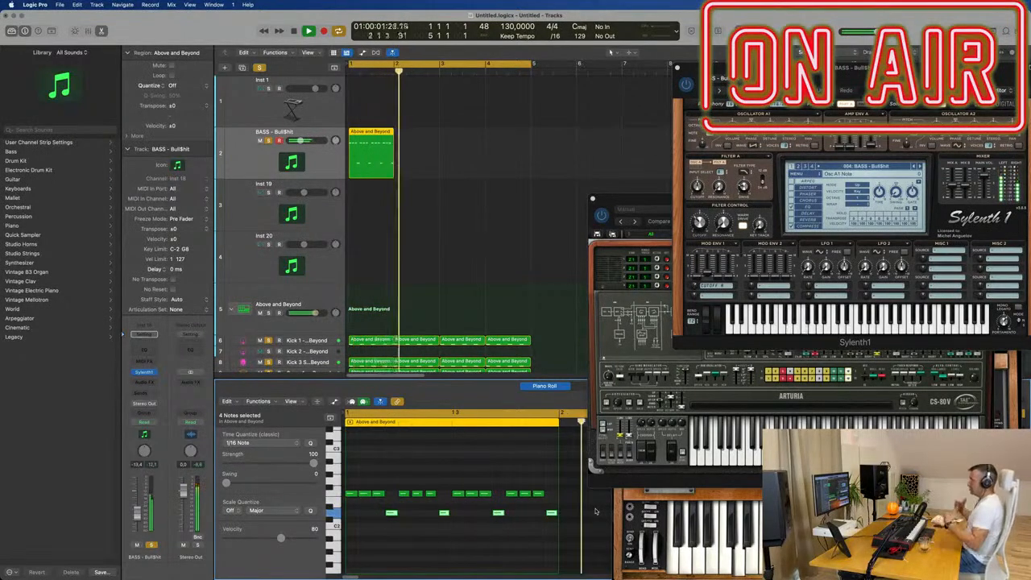
- Stop playback and hide all open plug-in windows
key("space")
key("v")
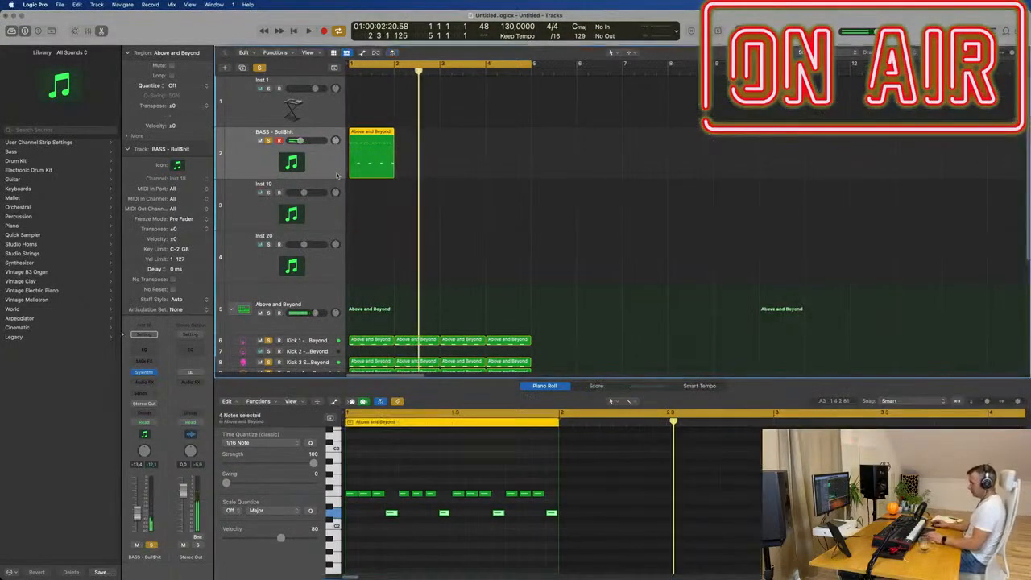
- Repeat the one-bar bass region three times to fill bars 1 to 4 and select all four regions
key("super+r")
key("super+r")
key("super+r")
left_click_drag(596, 150, 372, 153)
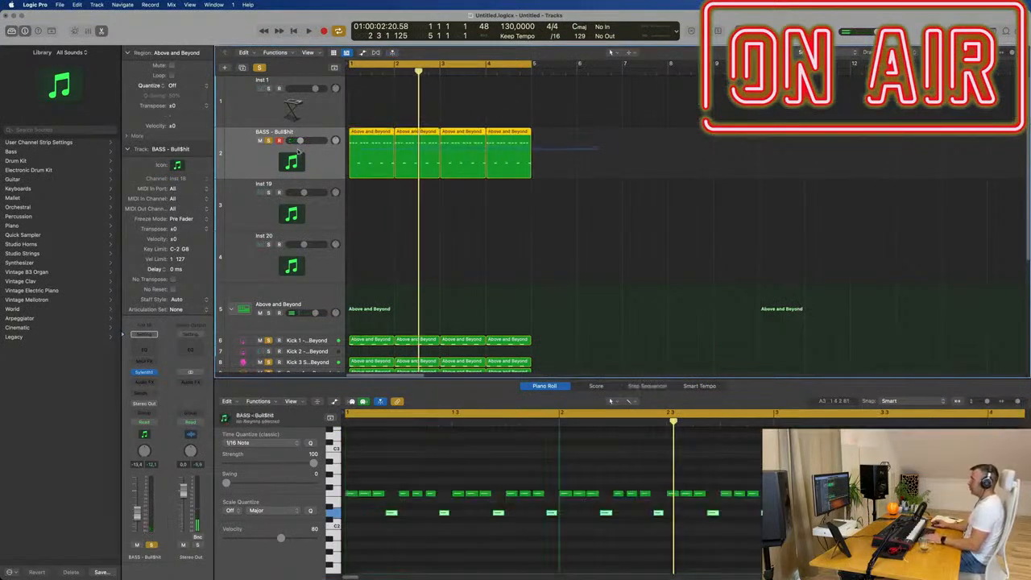
- Try all the bass notes an octave higher during playback and transpose them back down an octave
left_click(517, 467)
key("super+a")
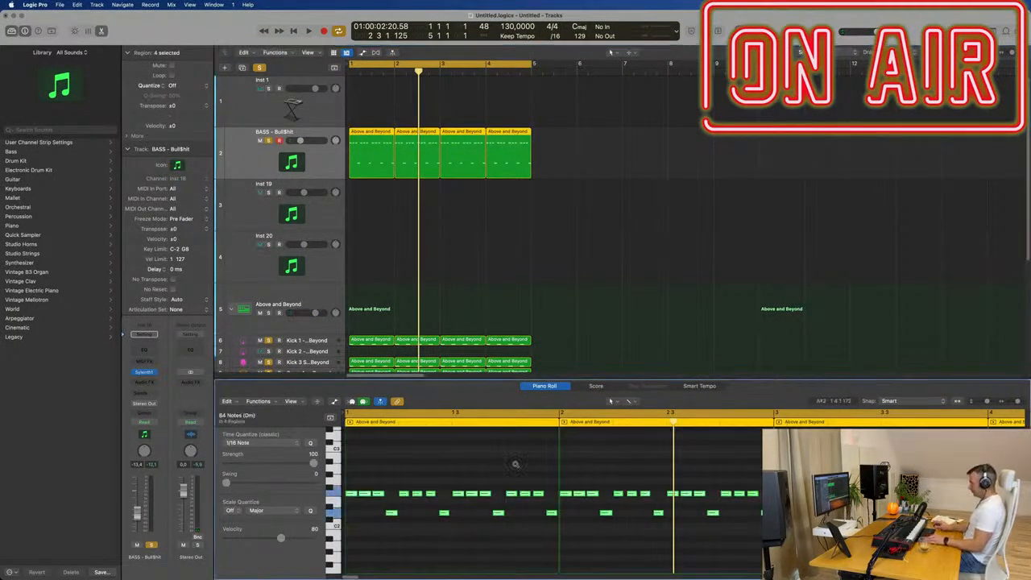
key("alt+shift+Up")
key("space")
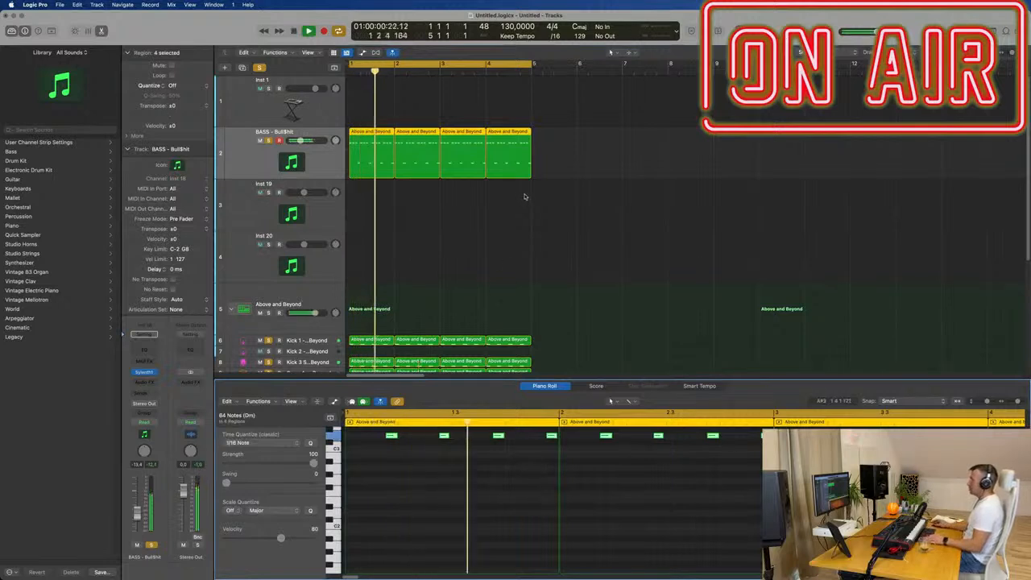
scroll(499, 268, "down", 3)
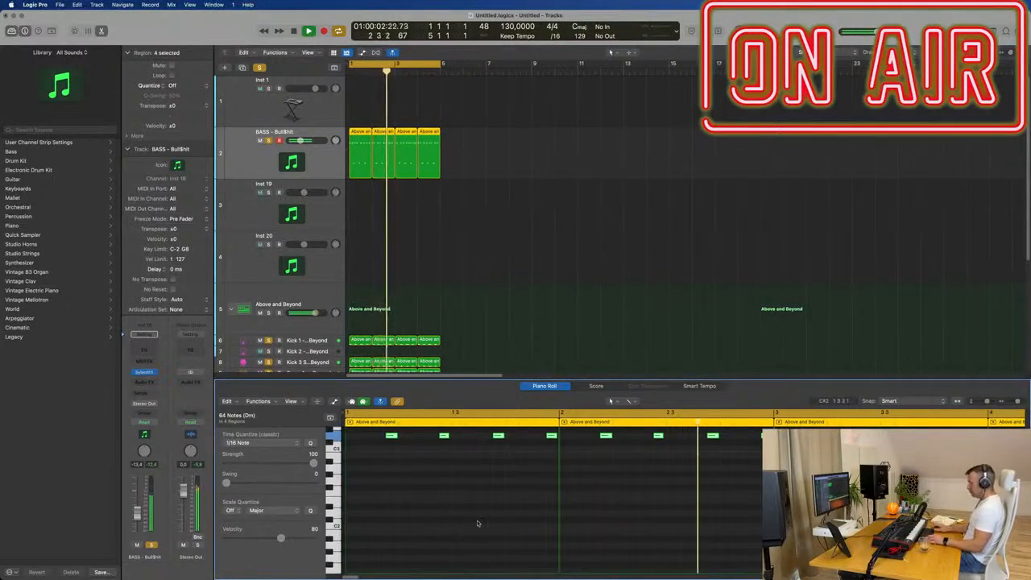
key("alt+shift+Down")
scroll(427, 137, "down", 4)
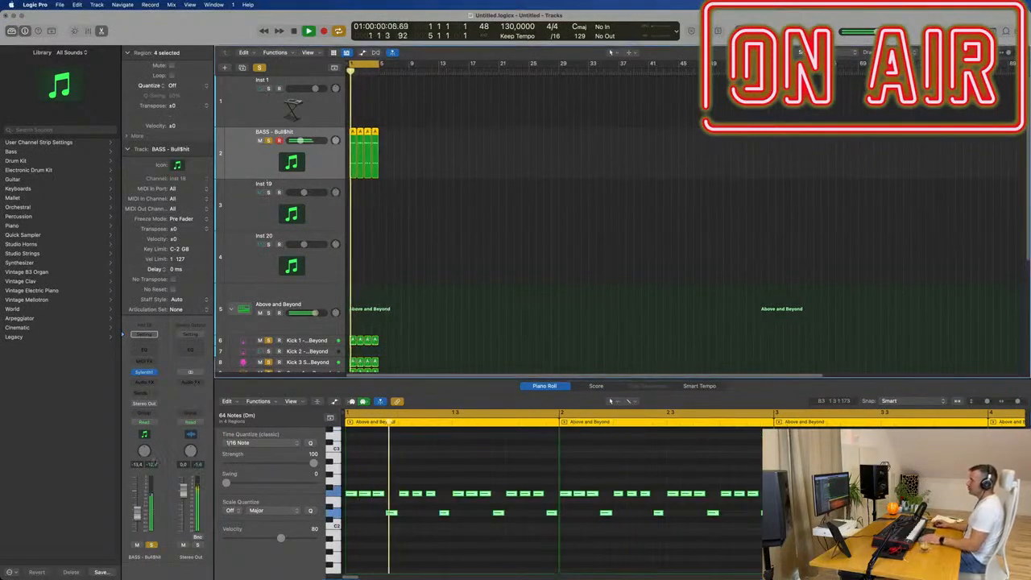
- Add a Compressor to the bass channel and set its side chain source to Kick 1 (Inst 2)
left_click(139, 382)
mouse_move(165, 412)
left_click(210, 405)
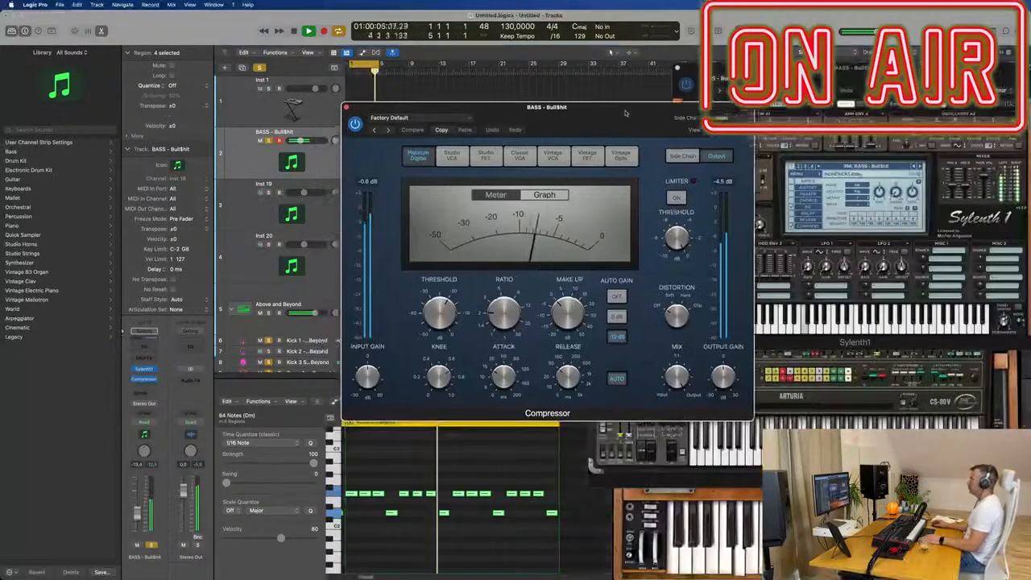
left_click(735, 115)
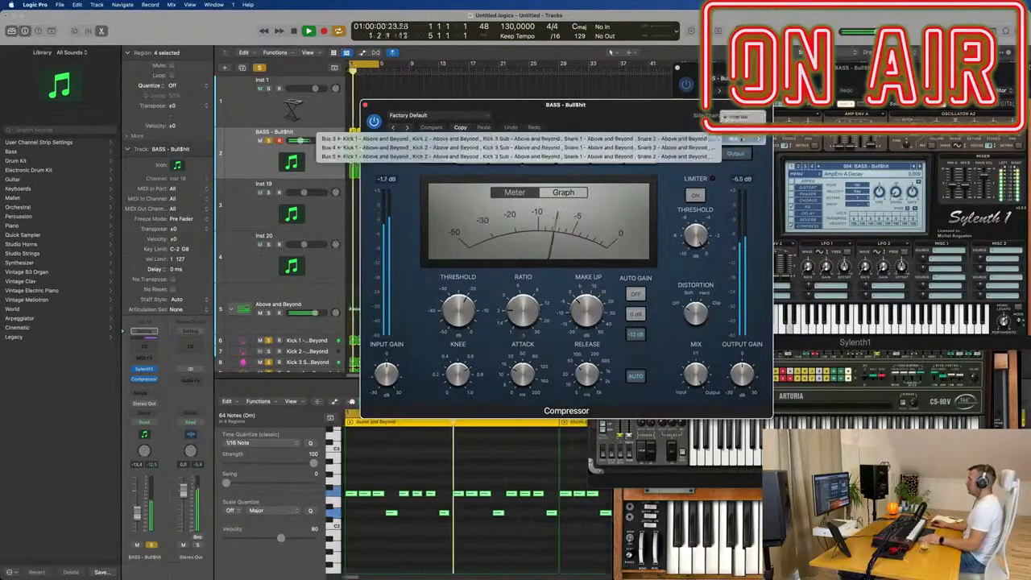
mouse_move(735, 138)
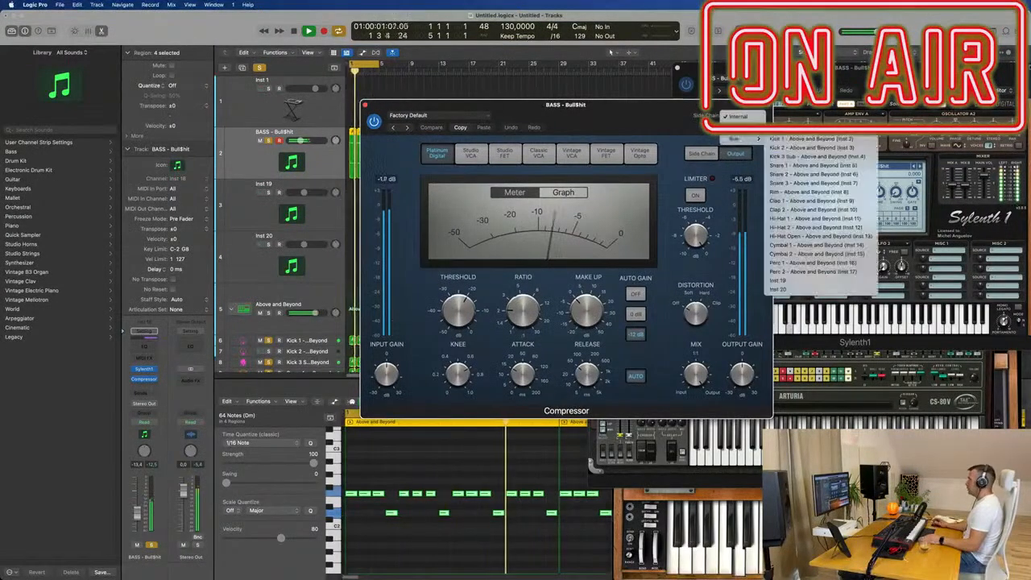
left_click(797, 138)
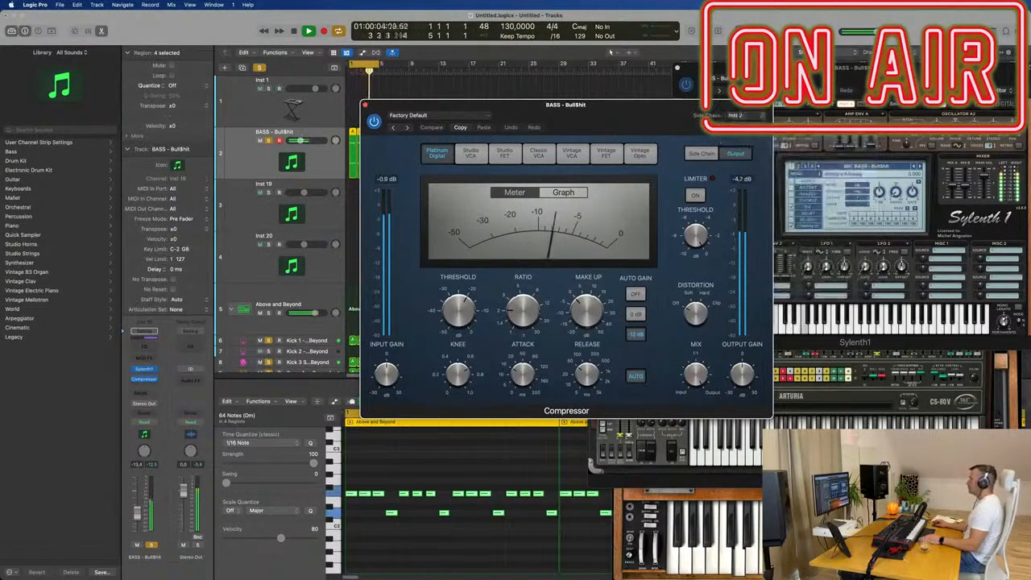
- Adjust the Compressor with auto release and auto gain off, a 1.0 ms attack and a higher ratio, and set the bass volume to -14.4 dB
left_click(635, 376)
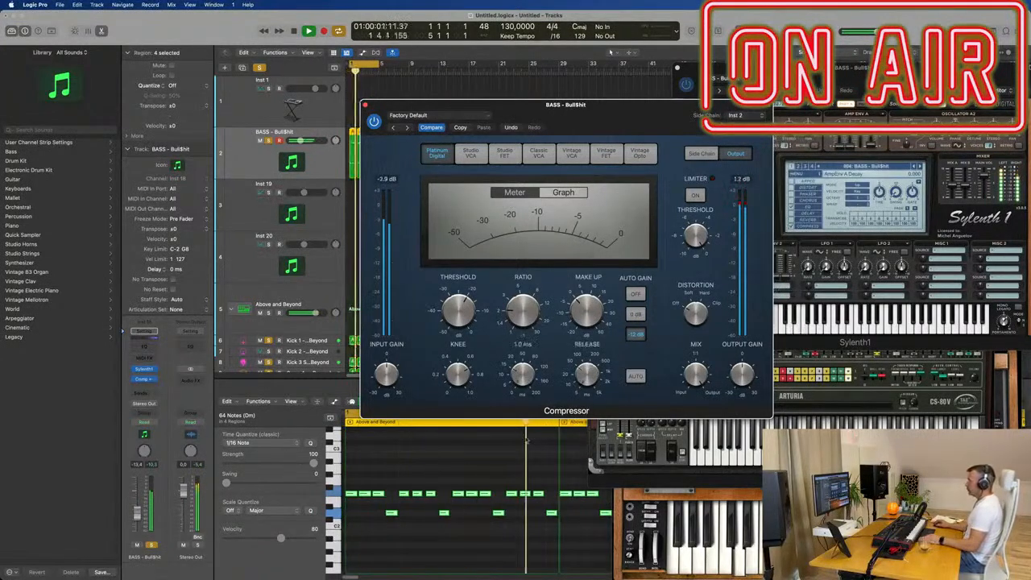
left_click_drag(507, 303, 522, 291)
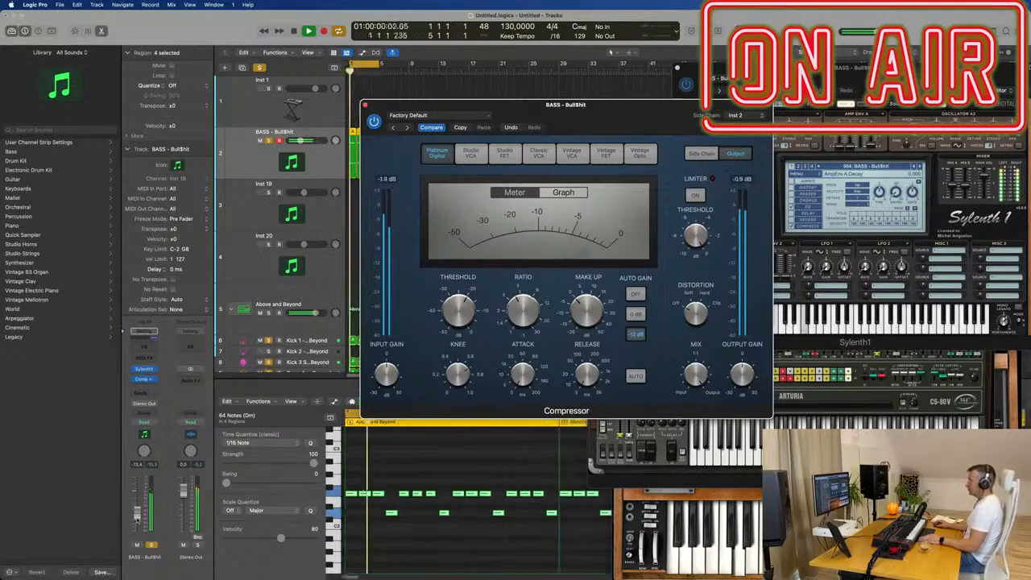
left_click_drag(137, 512, 135, 519)
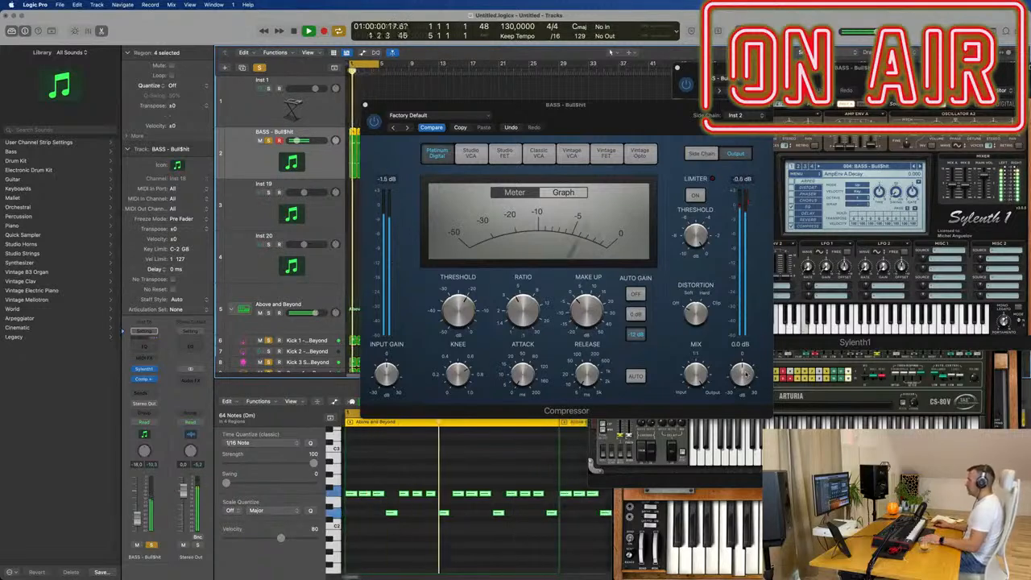
left_click(636, 294)
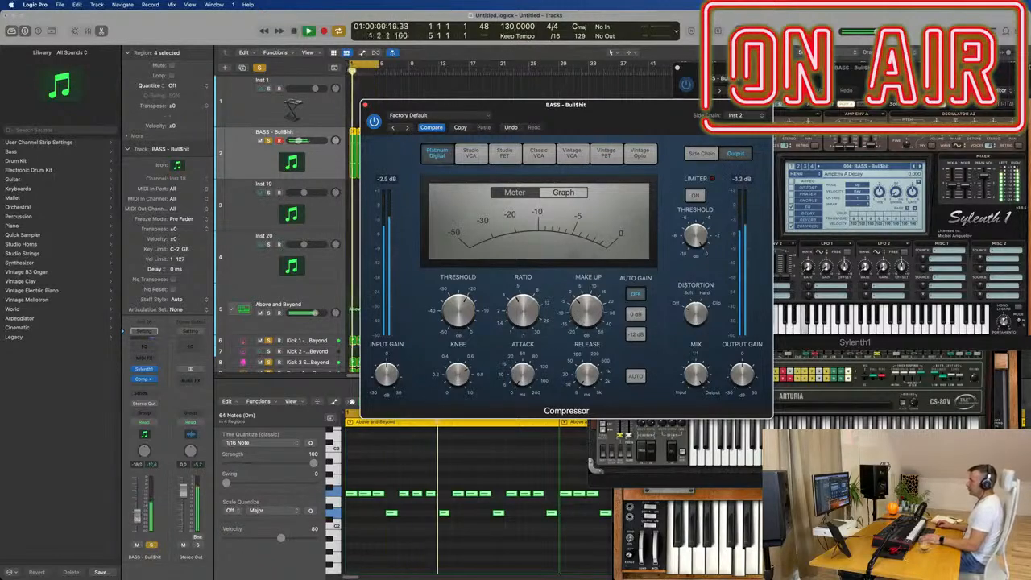
left_click_drag(606, 105, 883, 128)
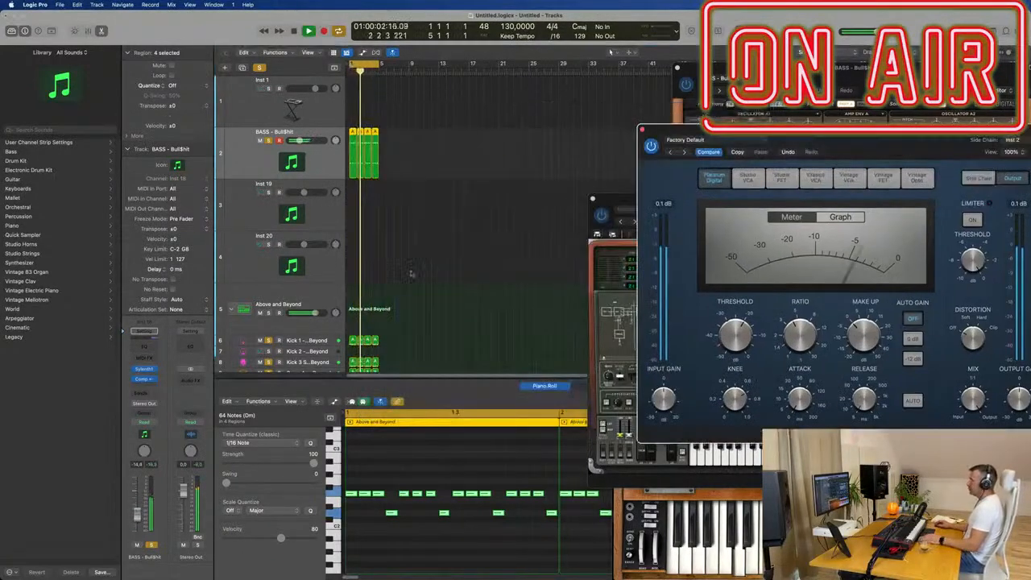
- Toggle the Kick 3 Sub track's solo during playback to compare the groove with and without it
scroll(367, 308, "down", 2)
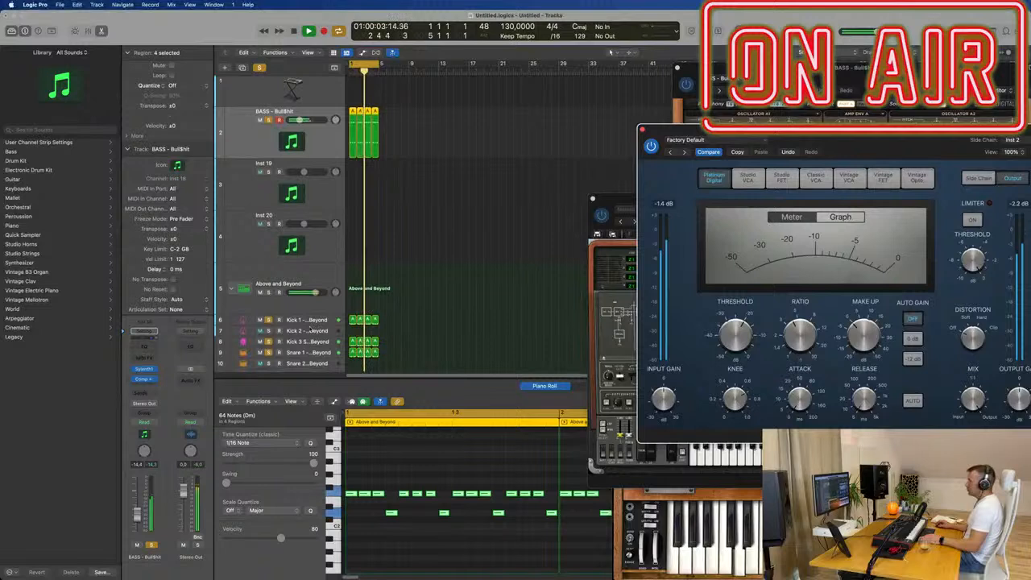
left_click(268, 343)
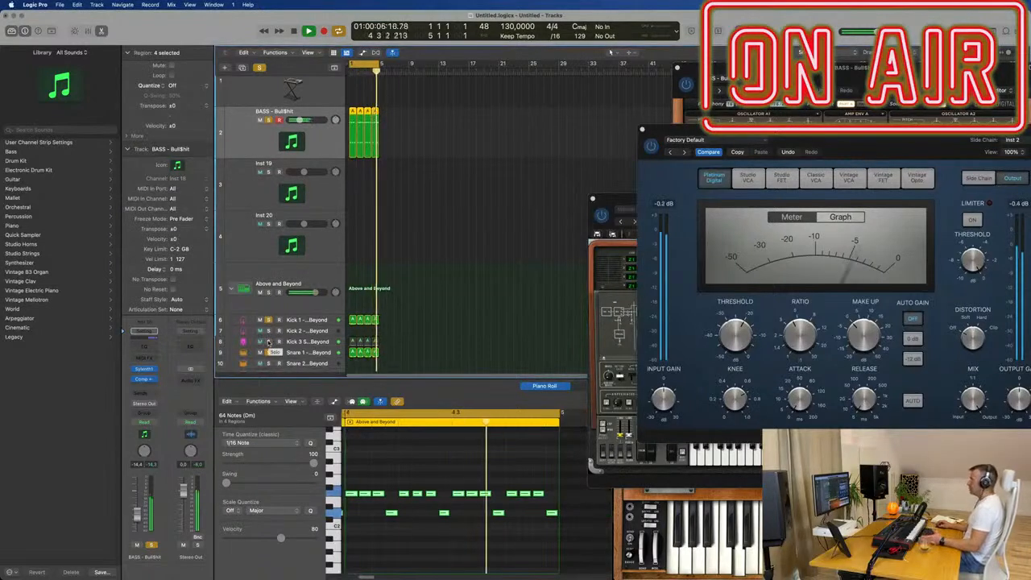
left_click(338, 340)
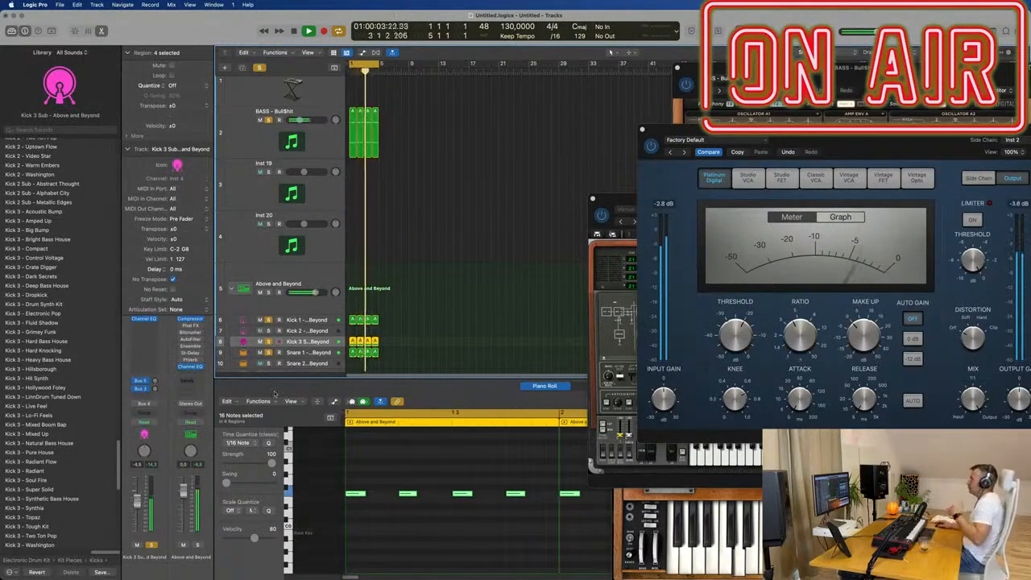
scroll(331, 160, "up", 1)
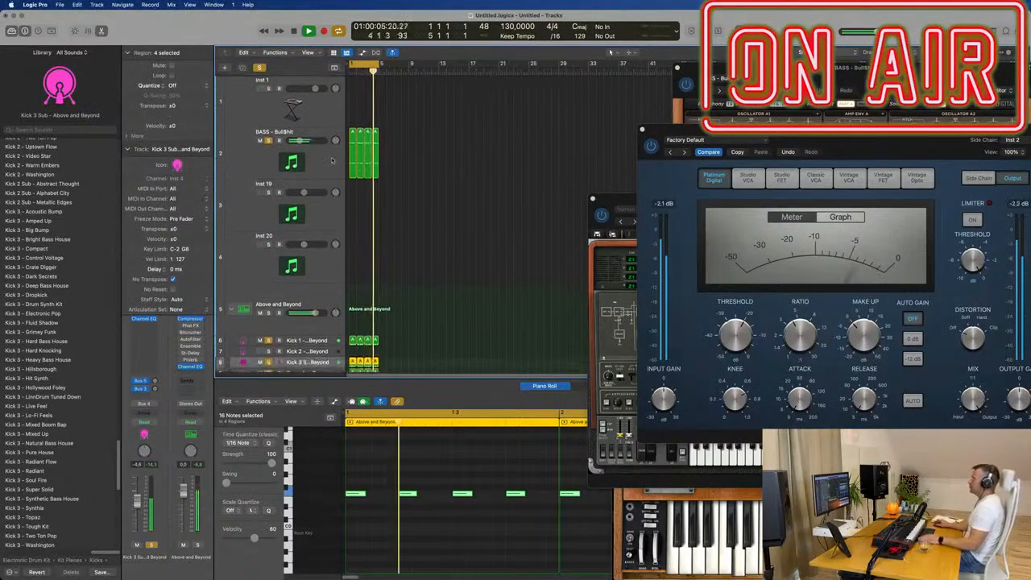
- Open Sylenth1 on the bass track and raise the Filter Control cutoff slightly
left_click(331, 160)
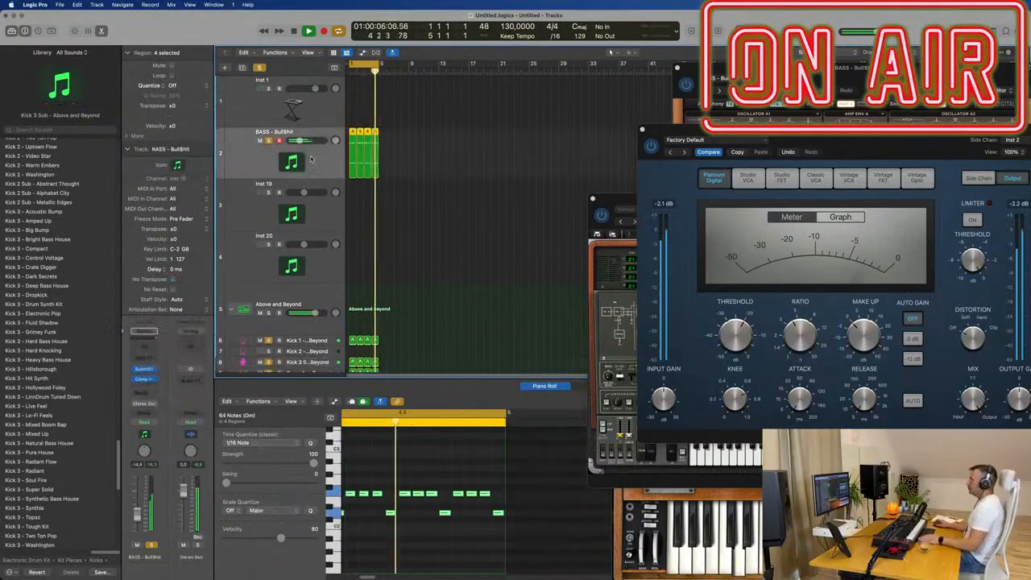
left_click(145, 369)
left_click_drag(829, 79, 439, 151)
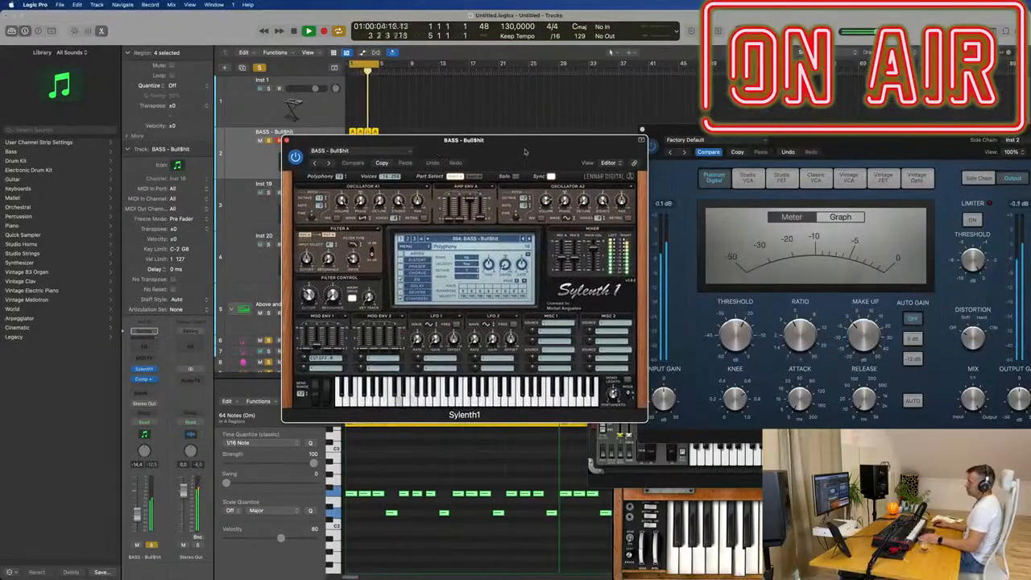
left_click_drag(516, 145, 539, 149)
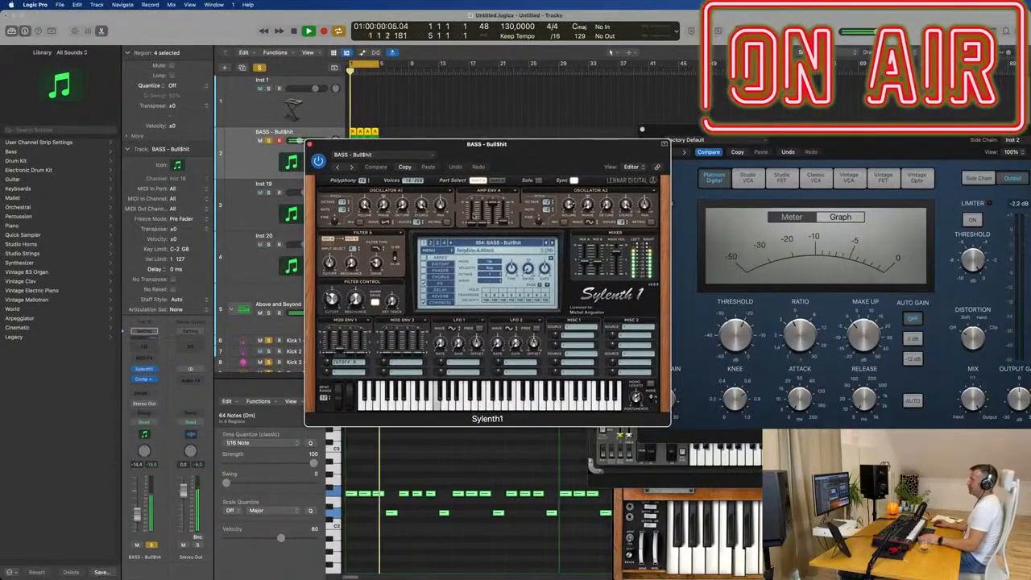
left_click_drag(332, 298, 332, 288)
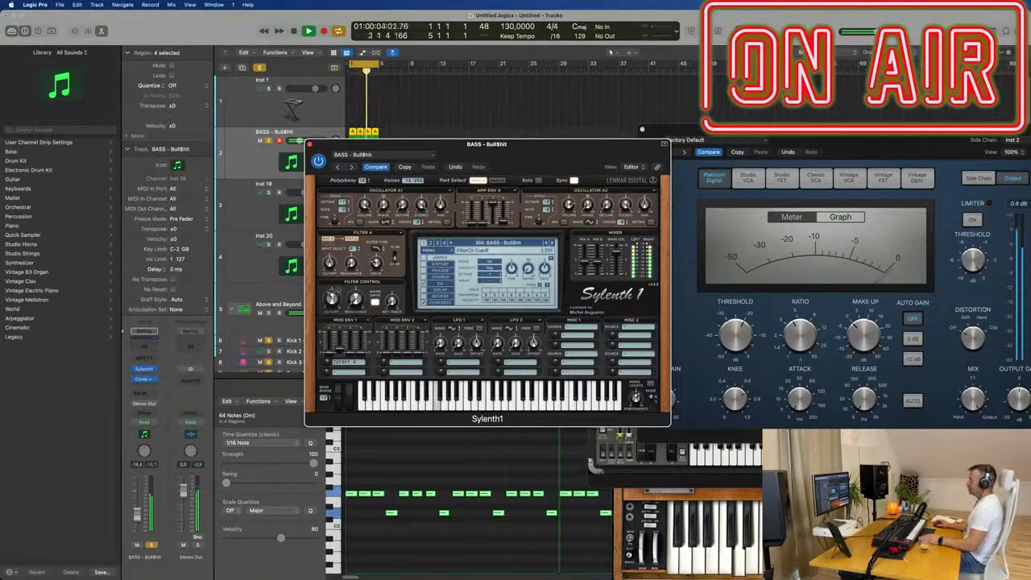
- Copy the current Sylenth1 settings and audition the following bass presets from BASS - Disko through BASS - Ultra during playback
left_click(404, 166)
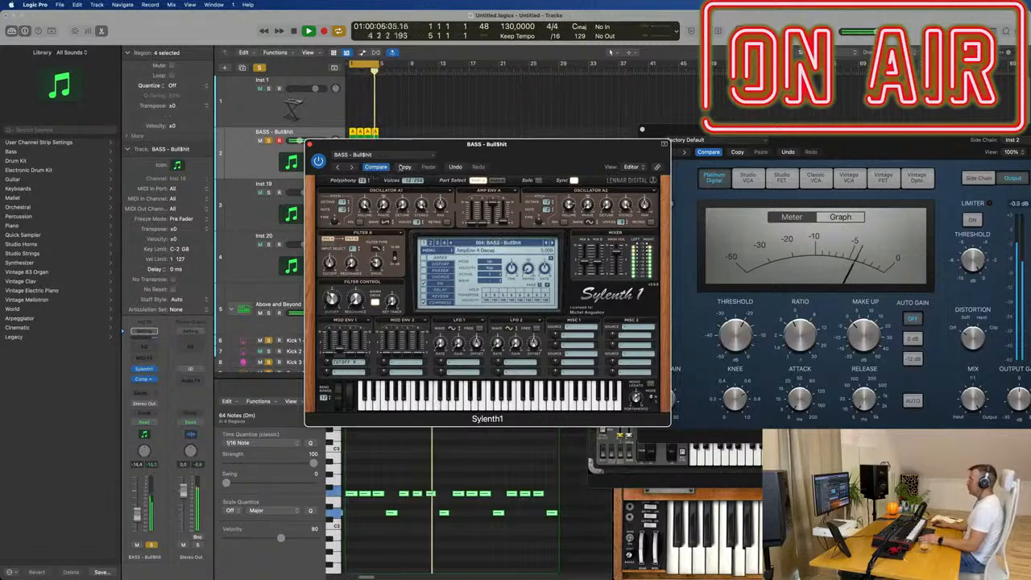
left_click(551, 242)
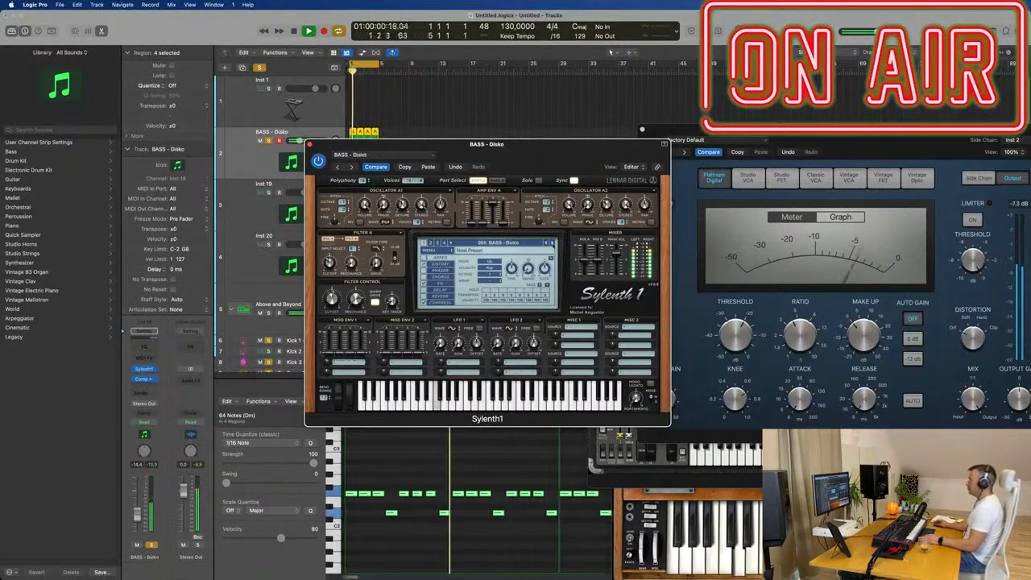
left_click(552, 243)
left_click(552, 243)
left_click(552, 242)
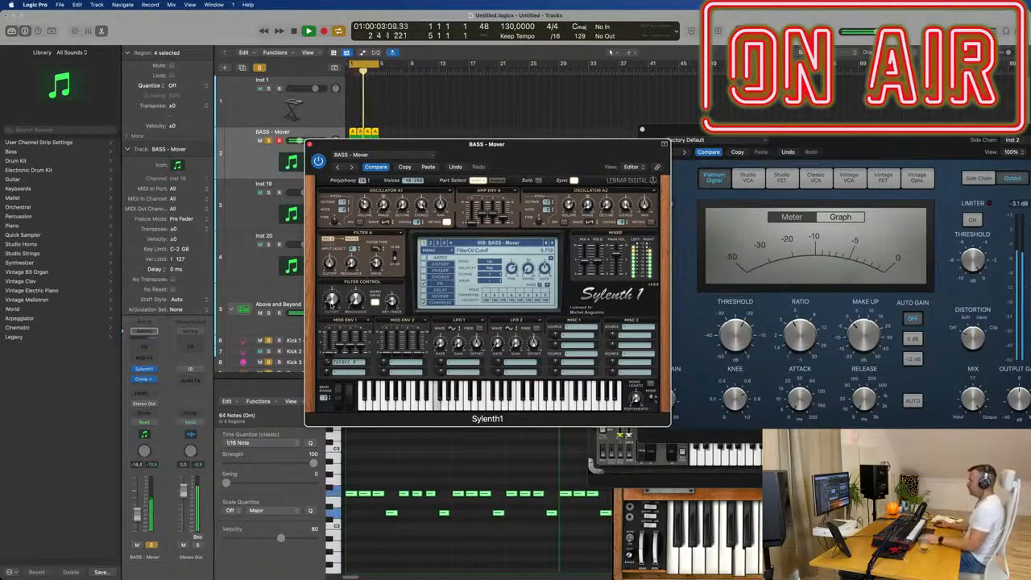
left_click(552, 244)
left_click(553, 243)
left_click(551, 243)
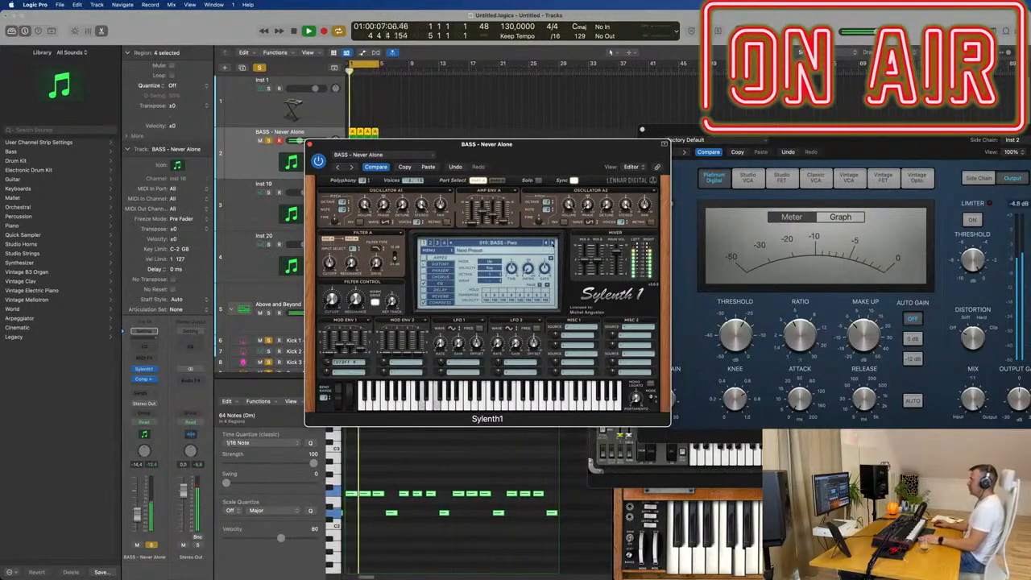
left_click(551, 244)
left_click(551, 243)
left_click(551, 244)
left_click(551, 243)
left_click(551, 243)
left_click(551, 242)
left_click(551, 242)
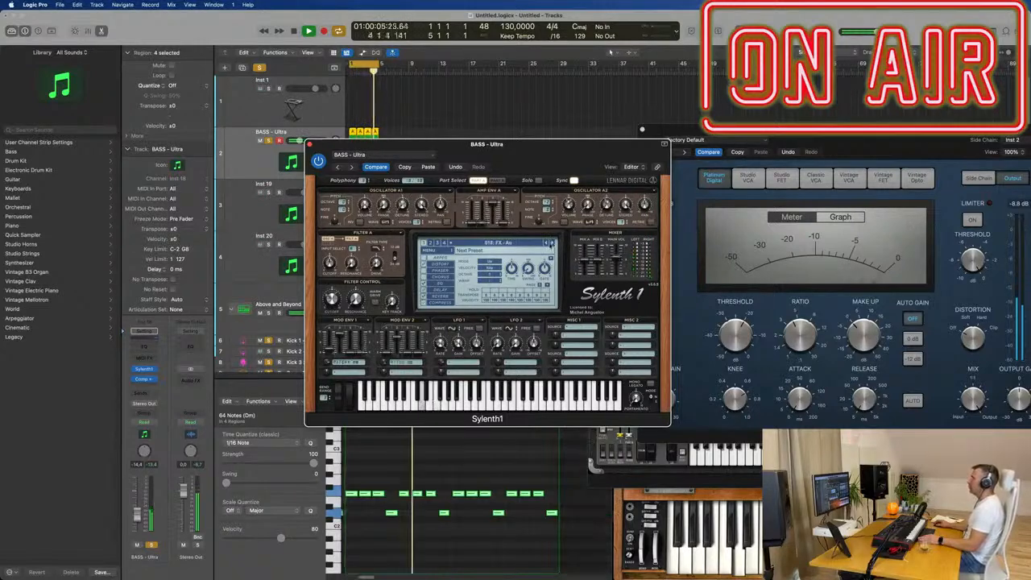
- Step back through the Sylenth1 presets and paste the copied BASS - Bull$hit settings into the instrument
left_click(545, 244)
left_click(545, 243)
left_click(546, 243)
left_click(424, 166)
- Lower the bass track's volume to -16.2 dB and move the Sylenth1 window clear of the arrangement
left_click_drag(546, 160, 667, 146)
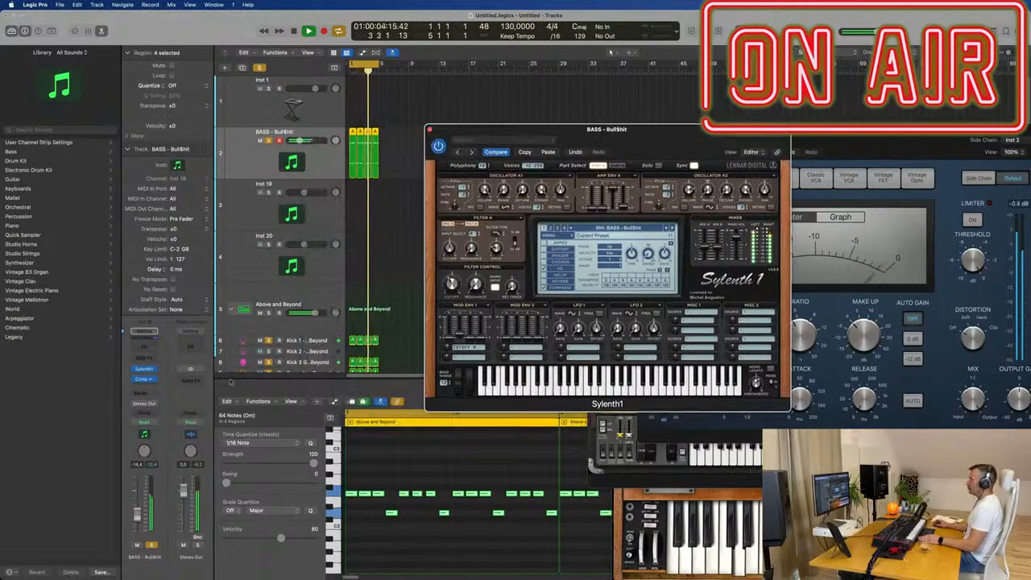
left_click_drag(137, 514, 138, 518)
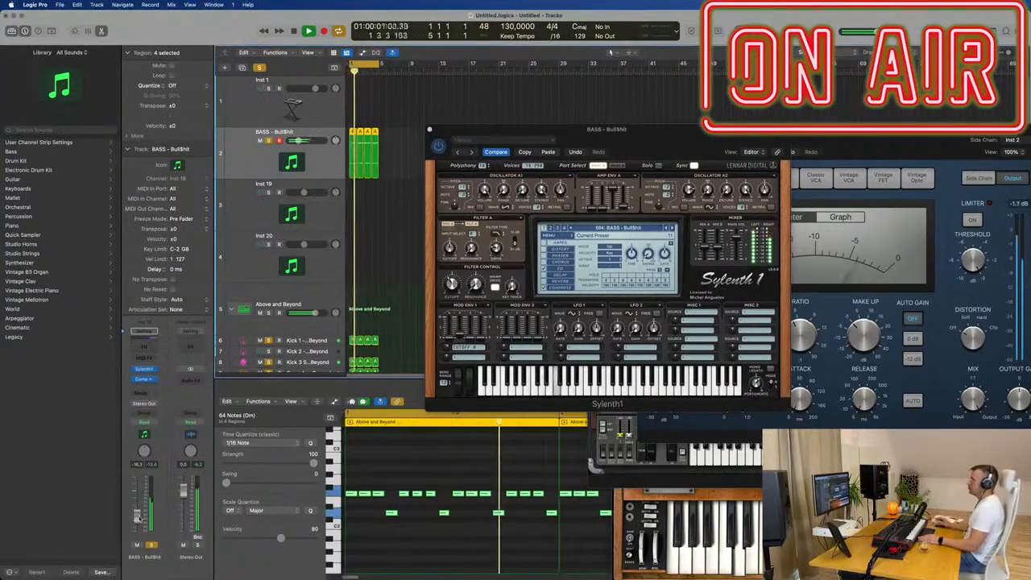
left_click_drag(634, 137, 738, 112)
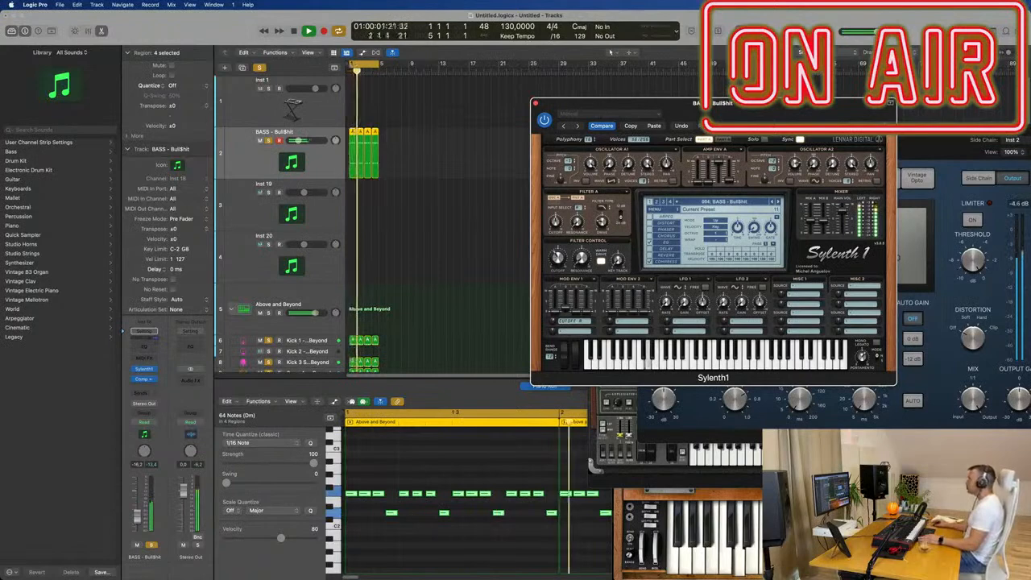
left_click_drag(764, 102, 837, 81)
- Select the Inst 20 track, open its Mini V synth and place the window beside the track headers
scroll(338, 340, "down", 2)
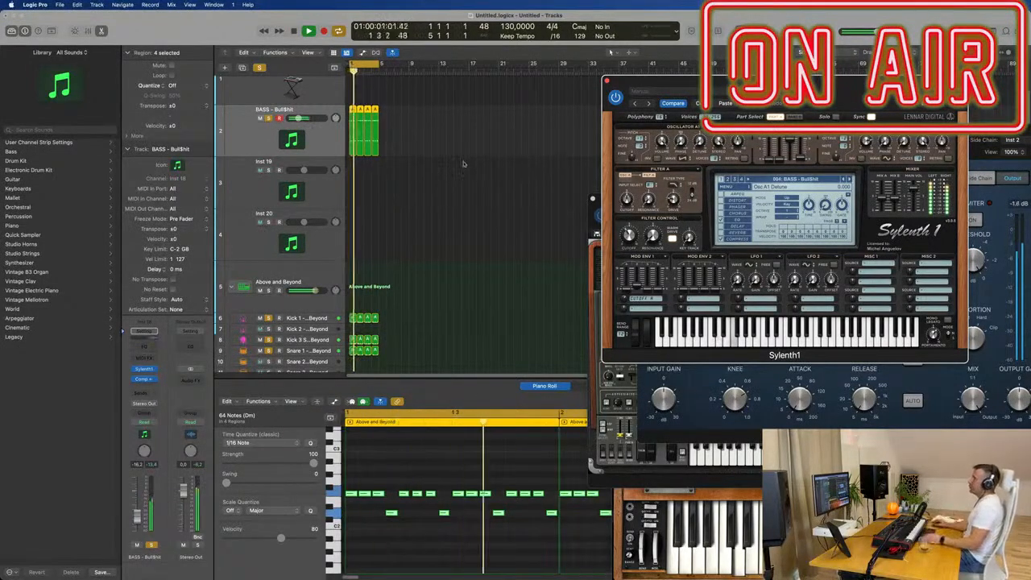
scroll(308, 226, "up", 2)
left_click(320, 213)
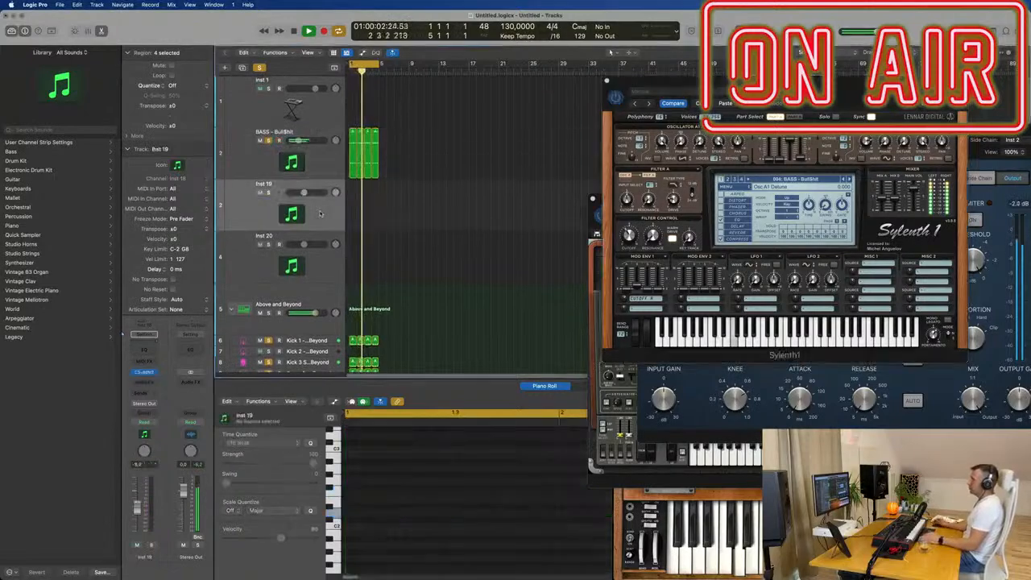
left_click(330, 273)
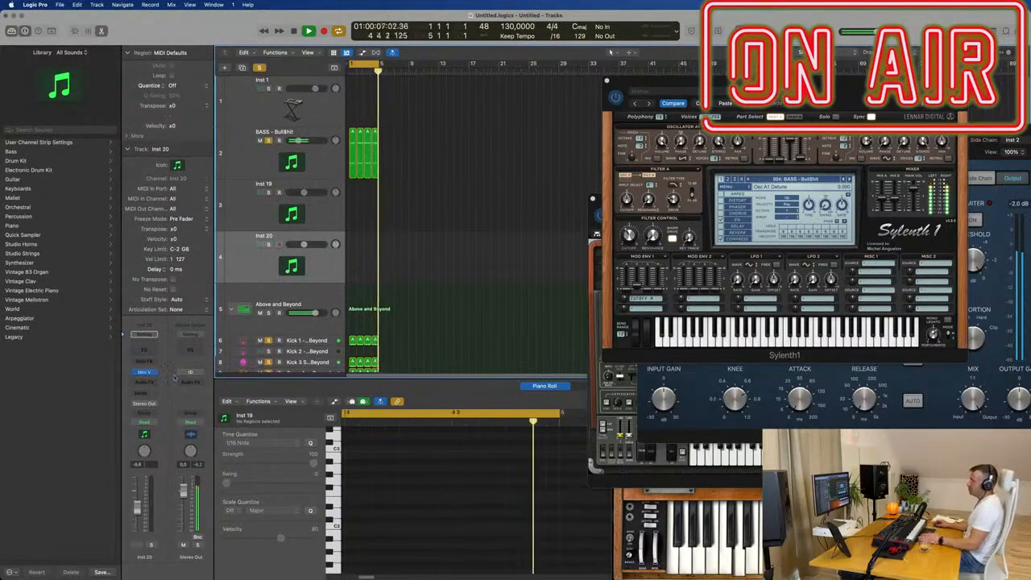
left_click(145, 372)
left_click_drag(792, 253, 666, 57)
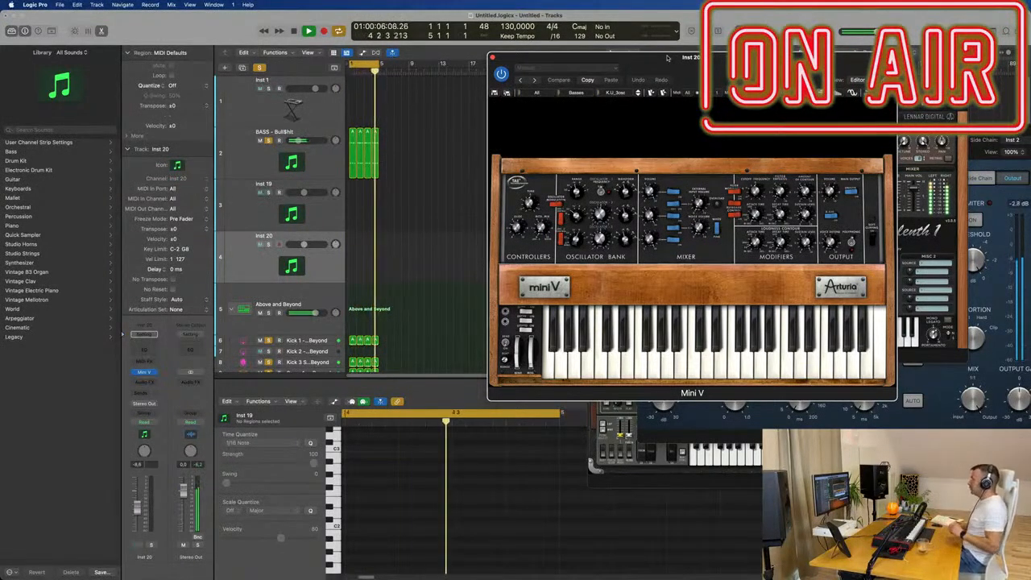
left_click_drag(667, 55, 653, 57)
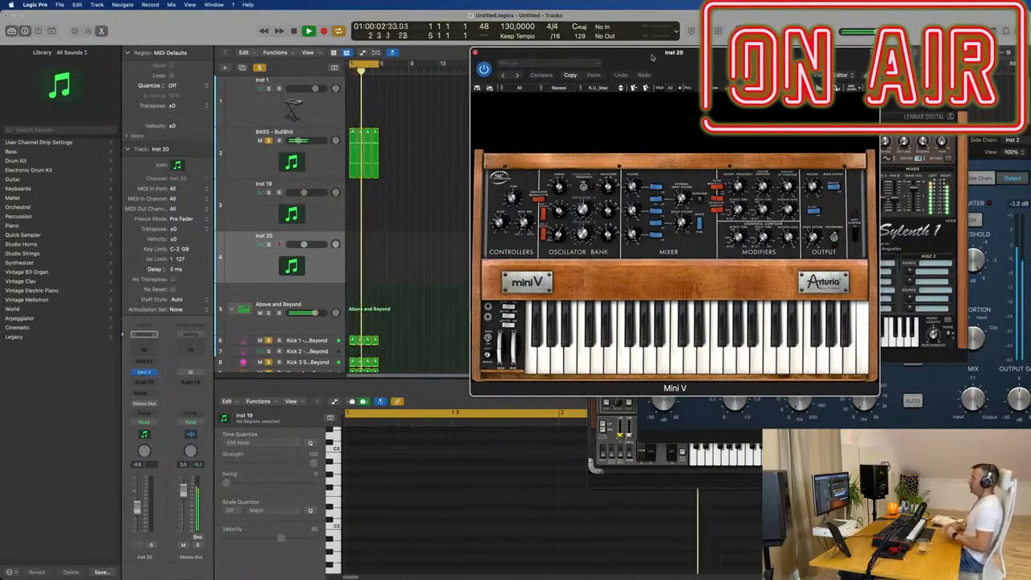
- Audition the Mini V bass presets K.U_Sin and K.U_Solid during playback and raise Inst 20's volume to -4.4 dB
left_click_drag(653, 57, 644, 57)
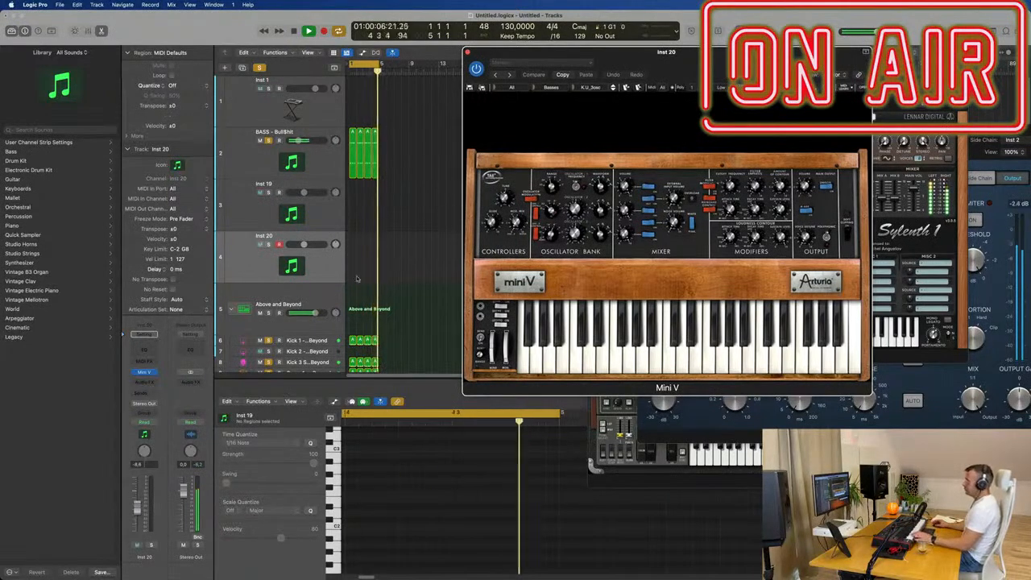
left_click(322, 265)
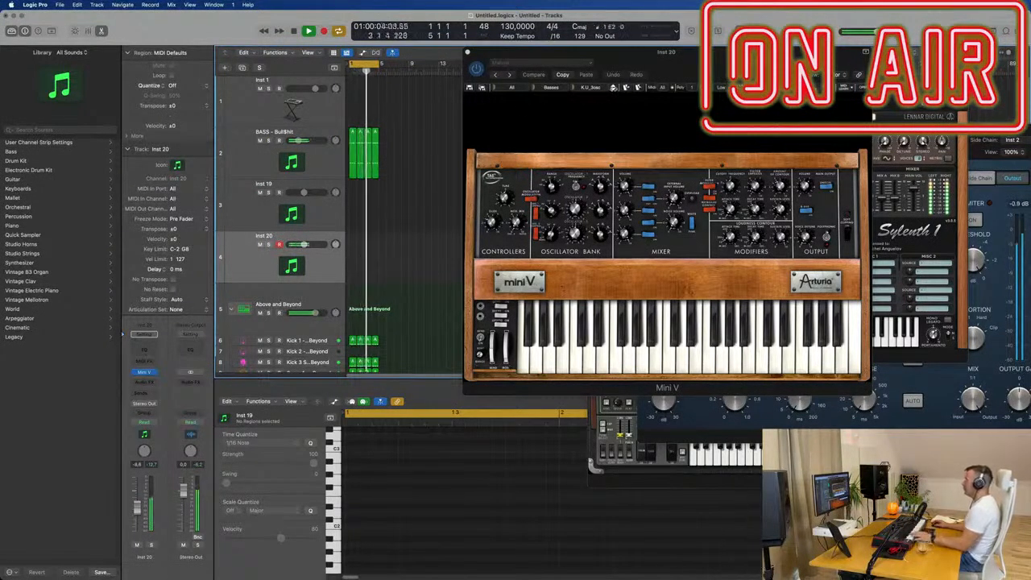
left_click(613, 87)
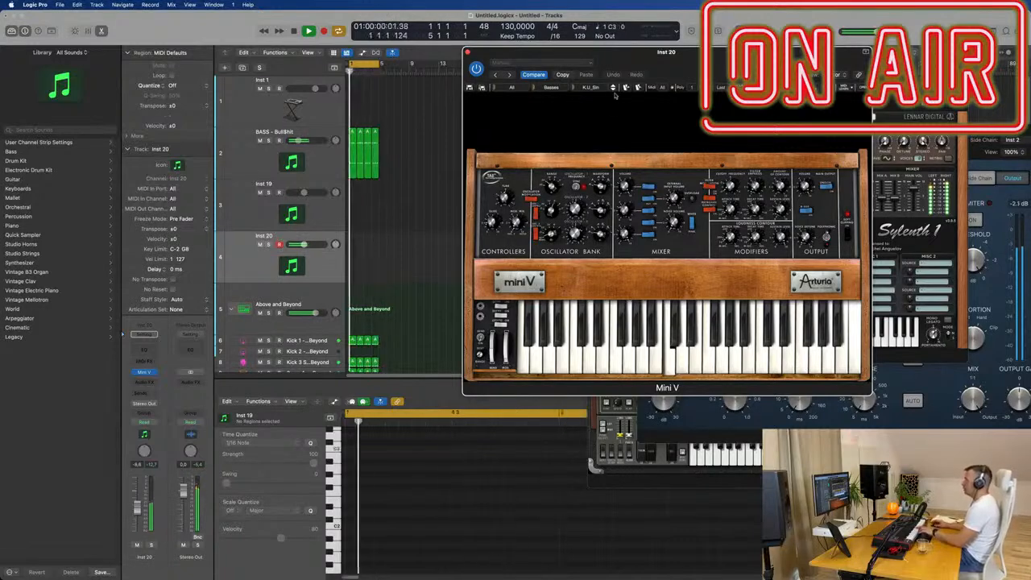
left_click(506, 236)
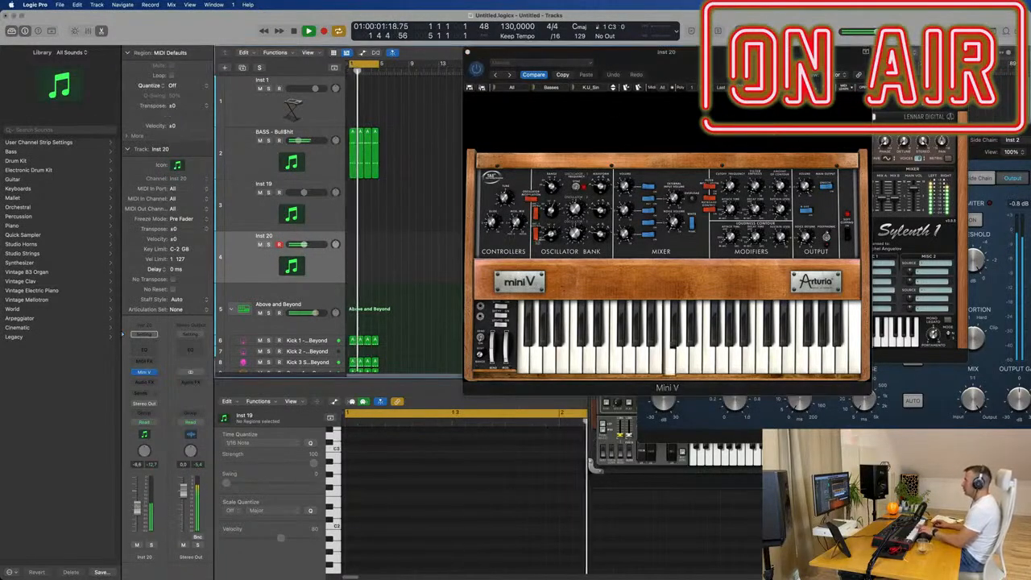
left_click(613, 89)
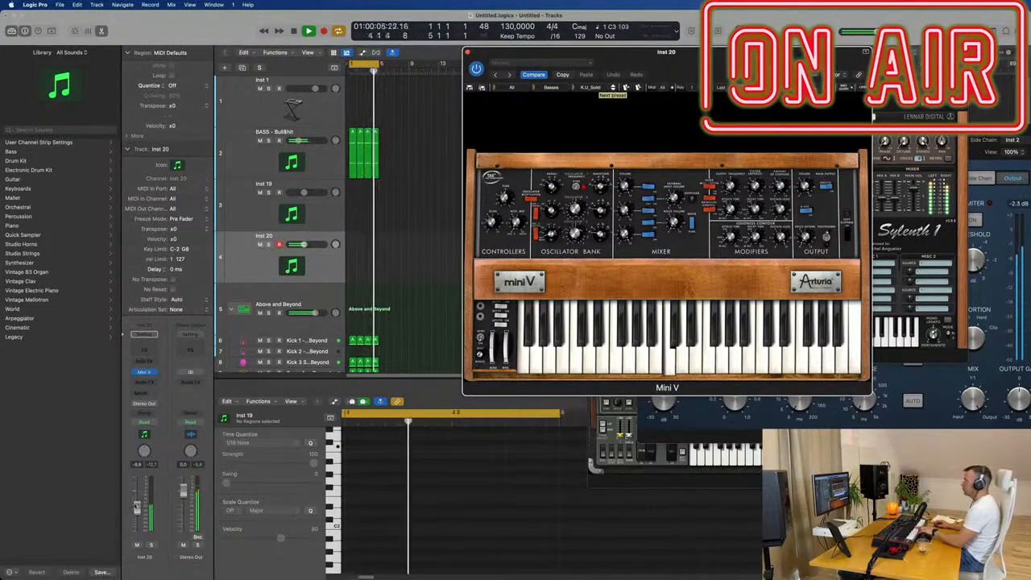
left_click_drag(303, 244, 308, 244)
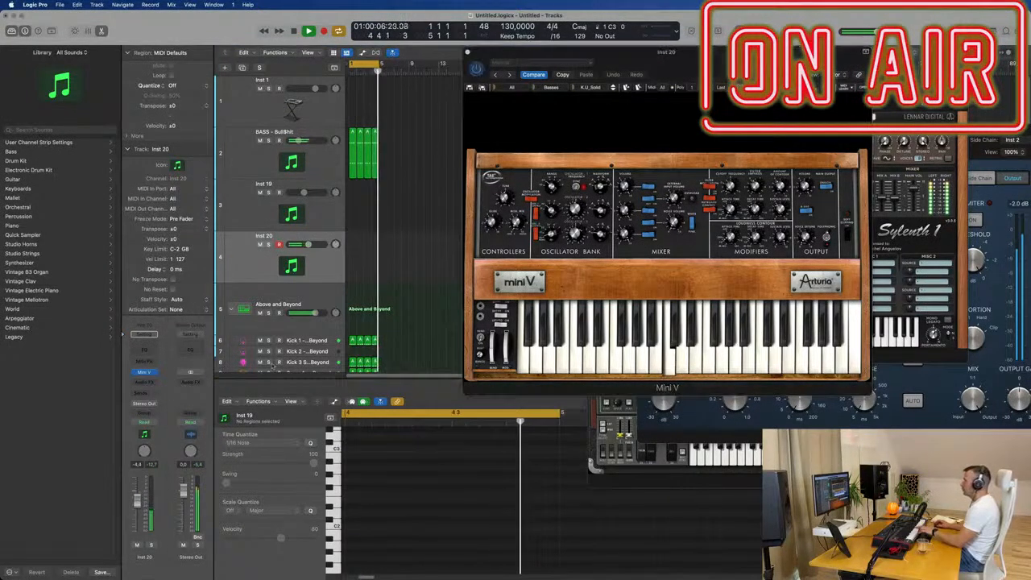
- Audition the following Mini V bass presets from K.U_neoAcid through the LM_Bass series to NU_WormBass during playback
left_click(613, 90)
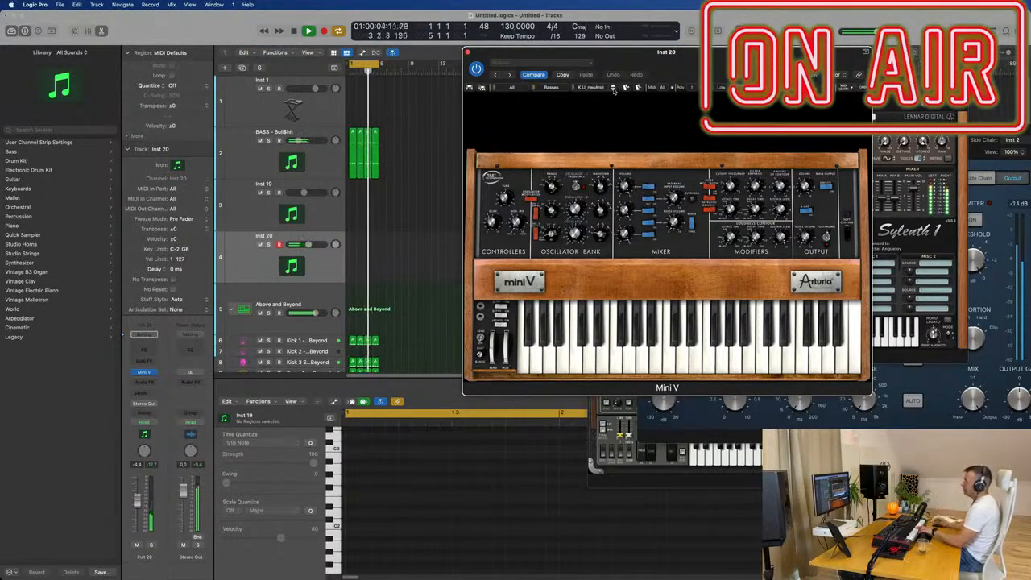
left_click(613, 89)
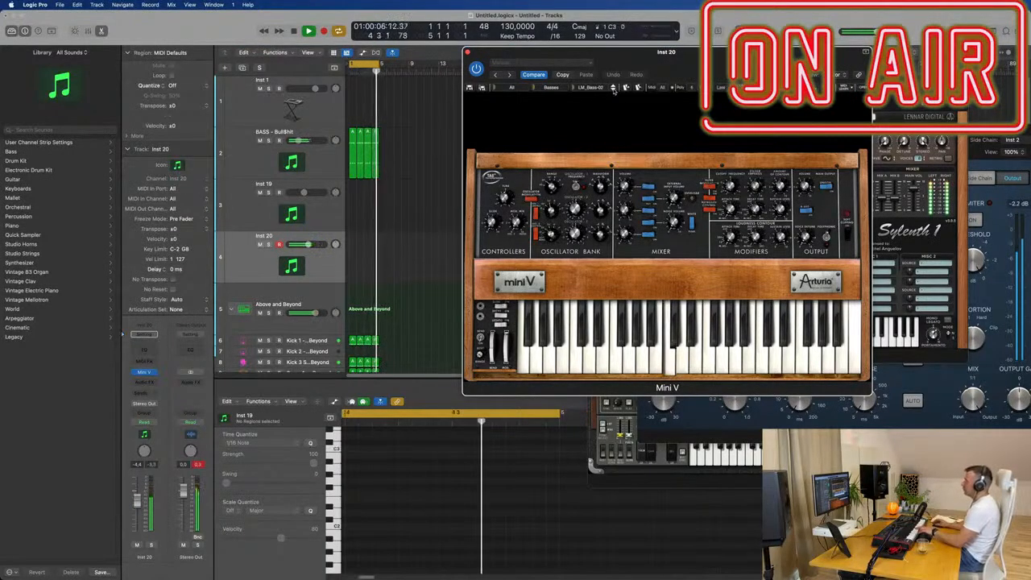
left_click(613, 90)
left_click(613, 89)
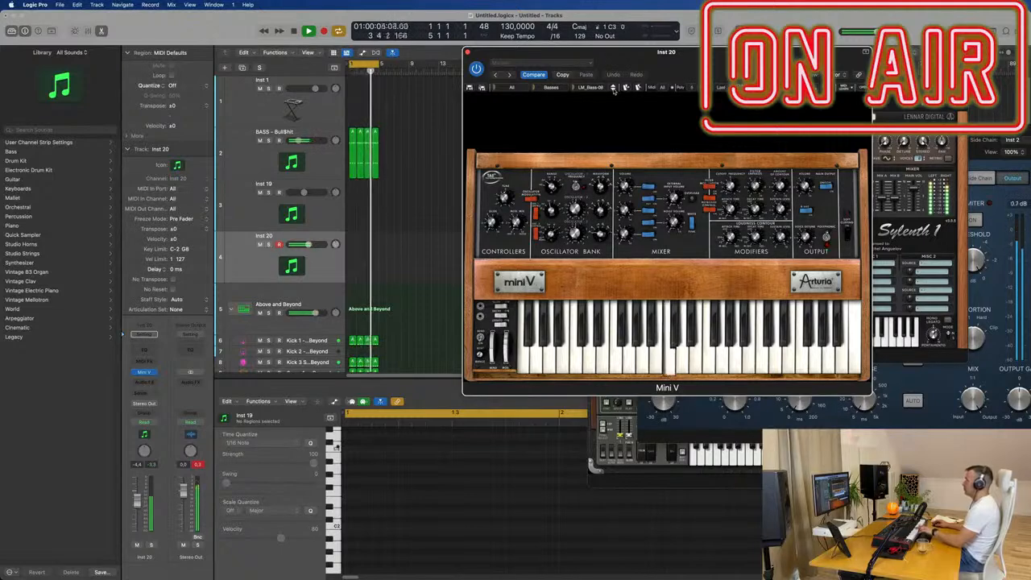
left_click(613, 90)
left_click(613, 89)
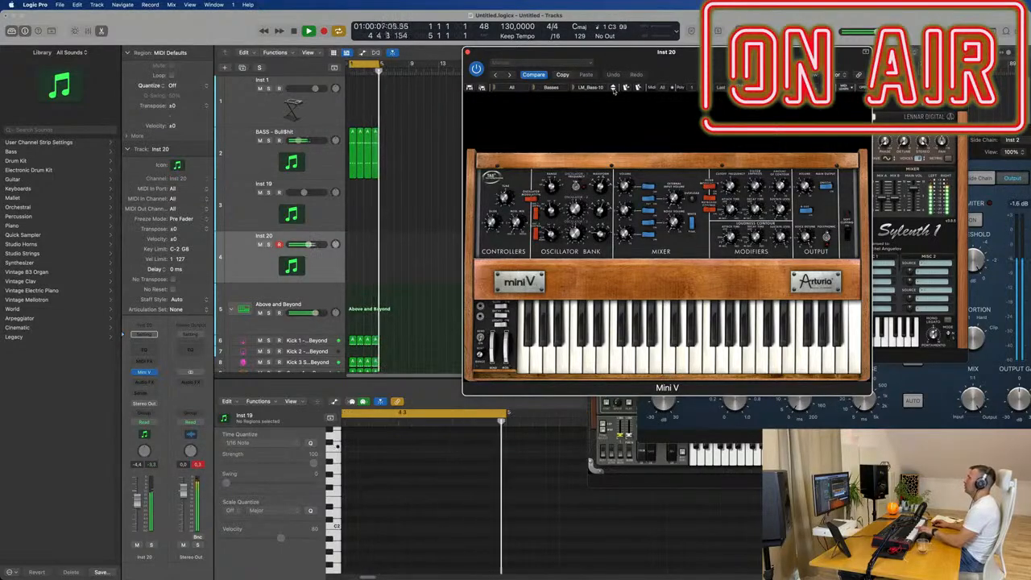
left_click(613, 90)
left_click(613, 90)
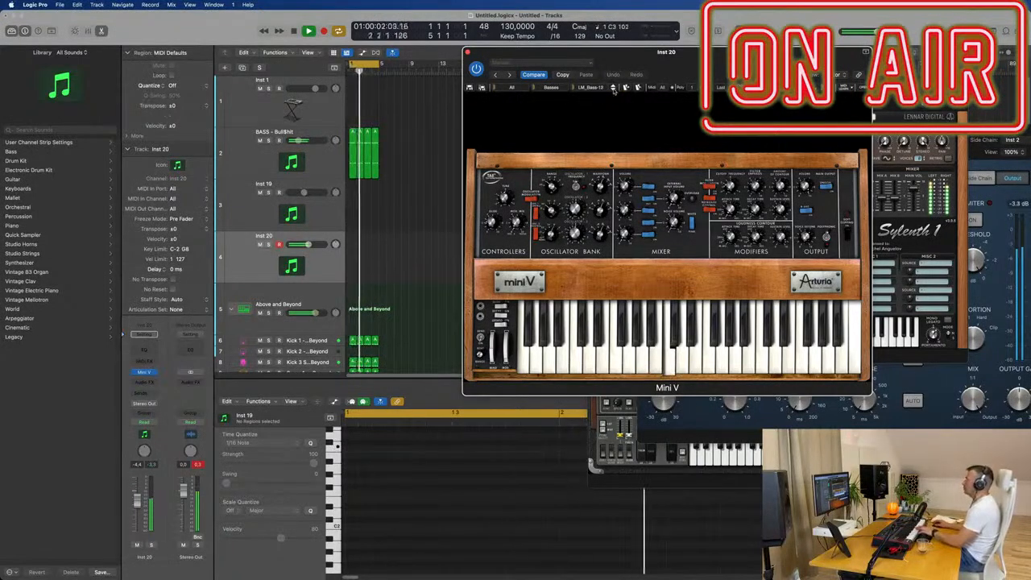
left_click(613, 90)
left_click(613, 90)
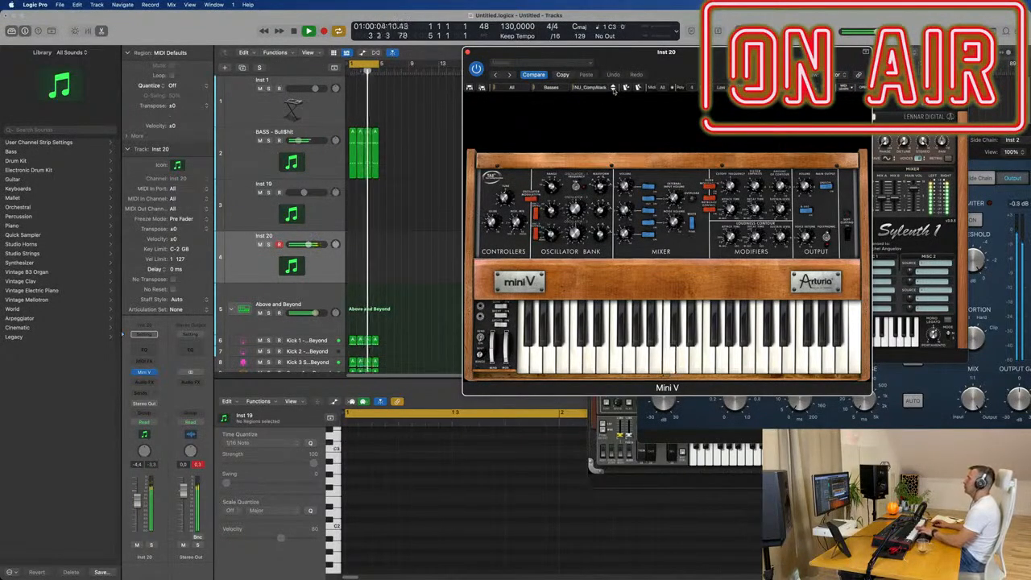
left_click(613, 89)
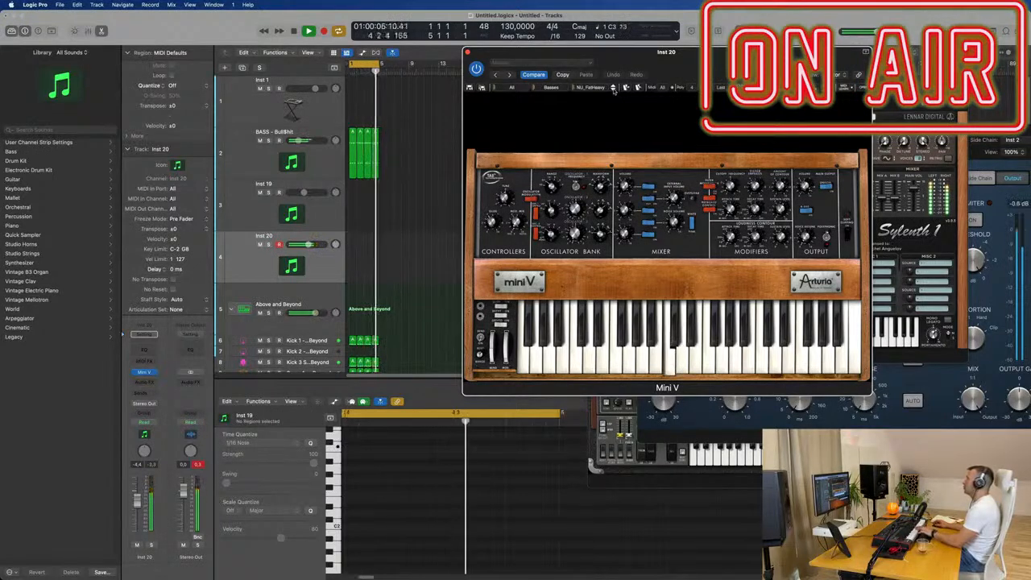
left_click(613, 90)
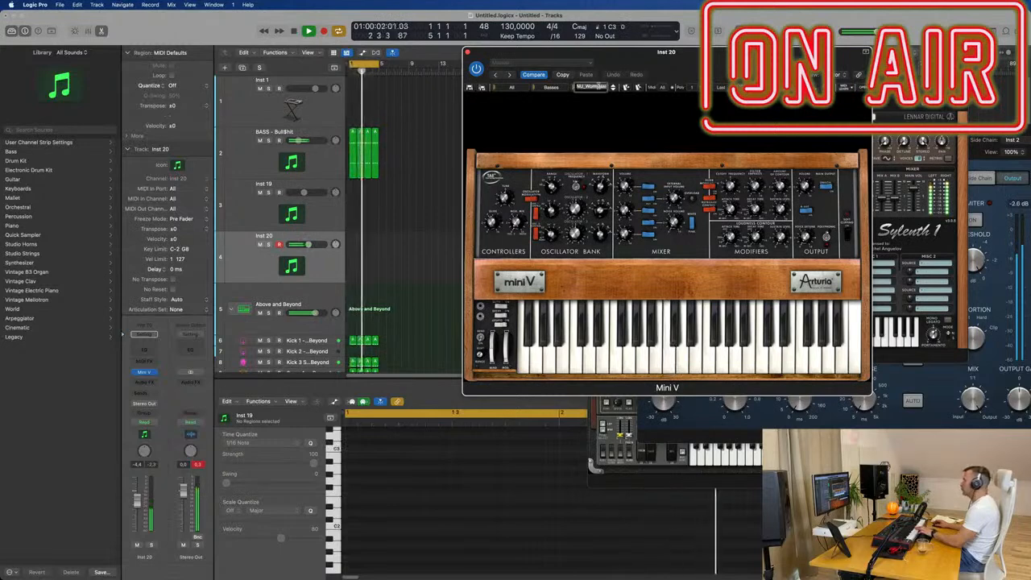
- Load the JMB_Reverse_Bass preset from the far end of Mini V's bass preset list
left_click(575, 89)
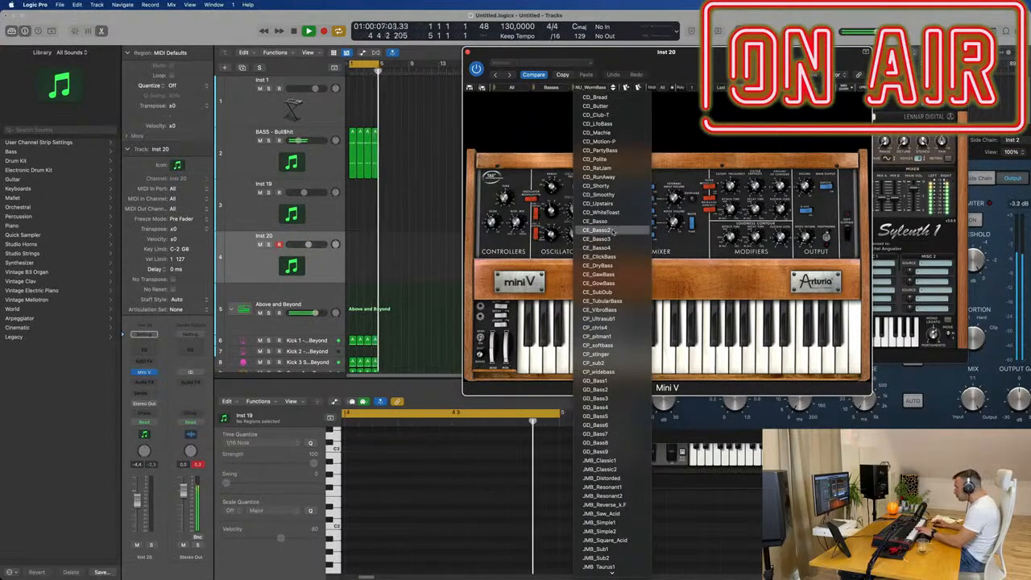
scroll(628, 322, "down", 15)
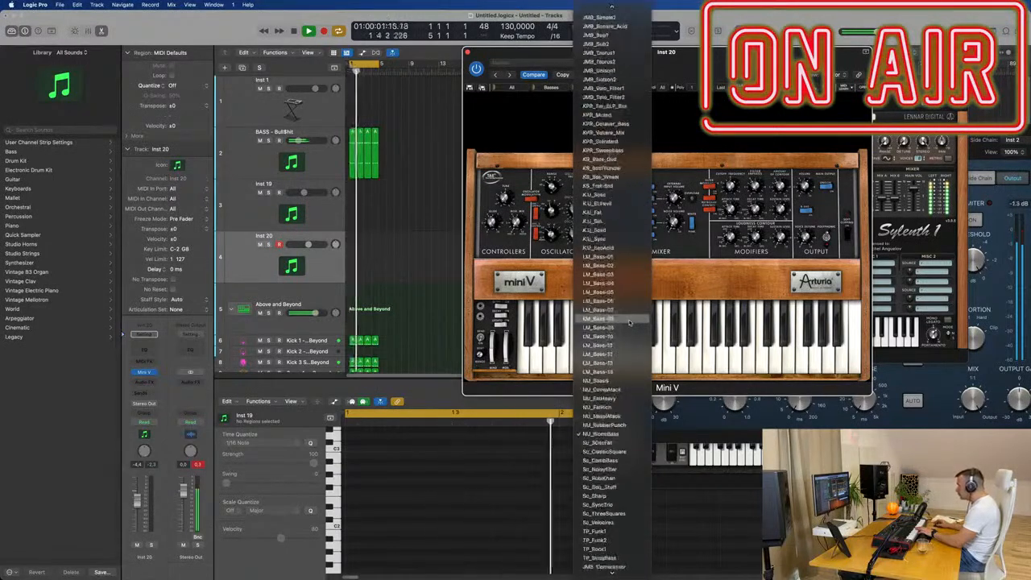
scroll(629, 323, "down", 5)
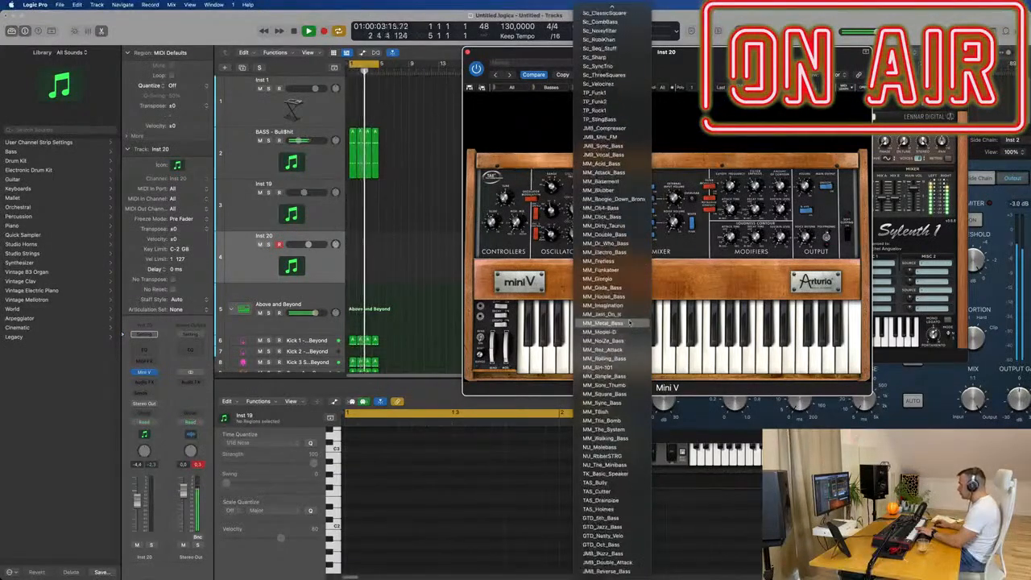
left_click(606, 570)
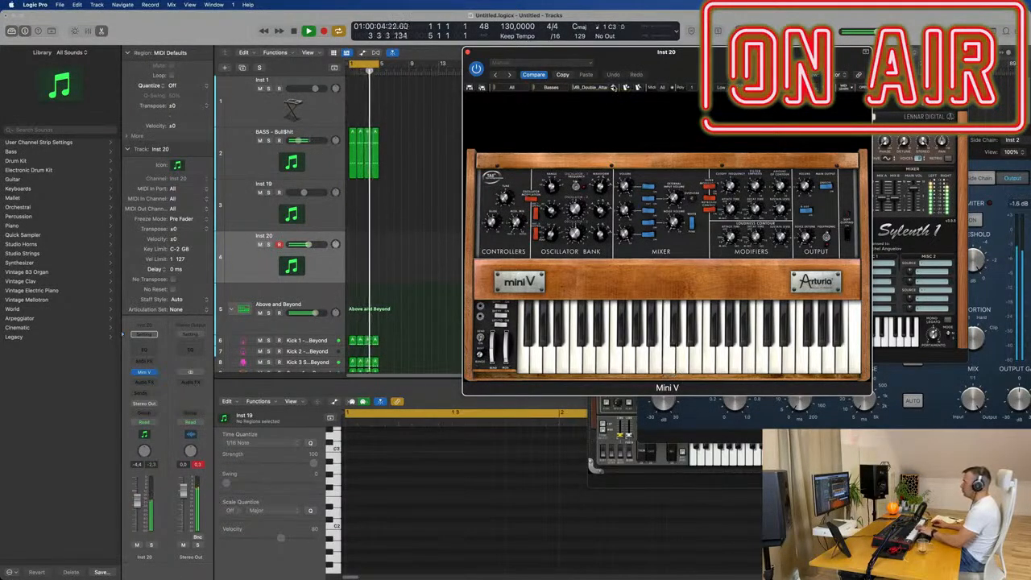
- Audition the preceding Mini V bass presets back to NU_The_Minibass and lower Inst 20's volume to -14.2 dB
left_click(614, 87)
left_click(614, 87)
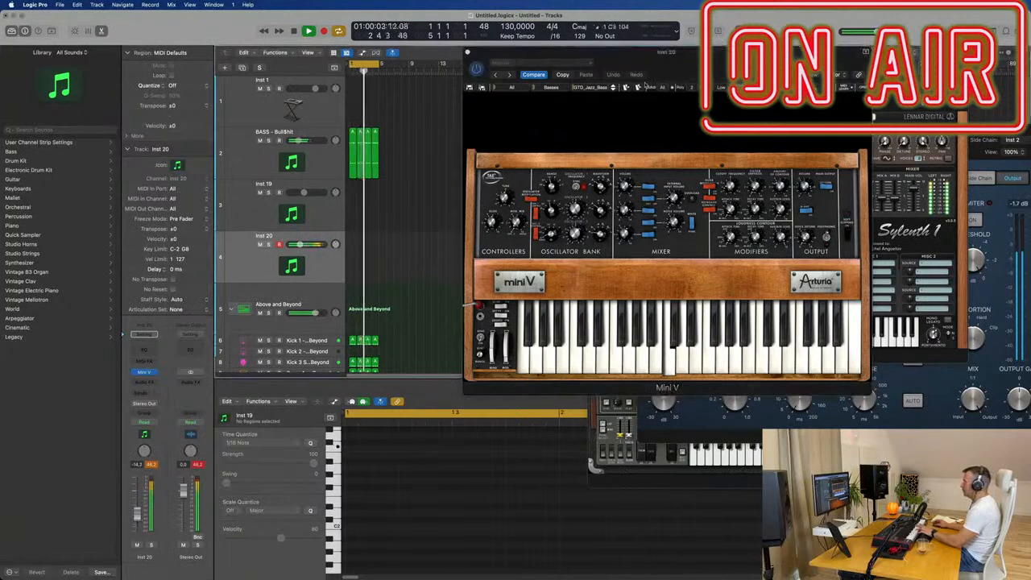
left_click(612, 88)
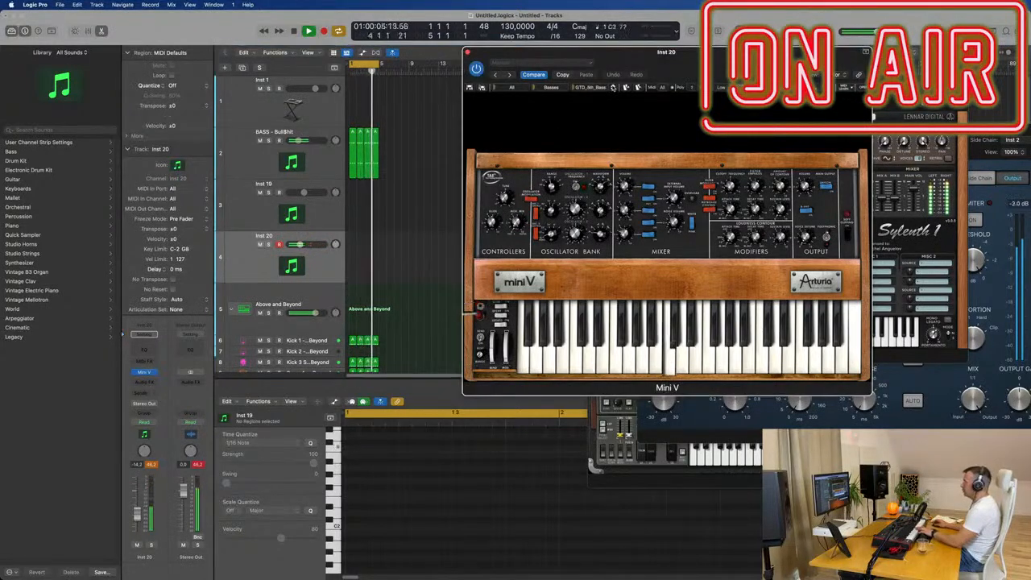
left_click(613, 88)
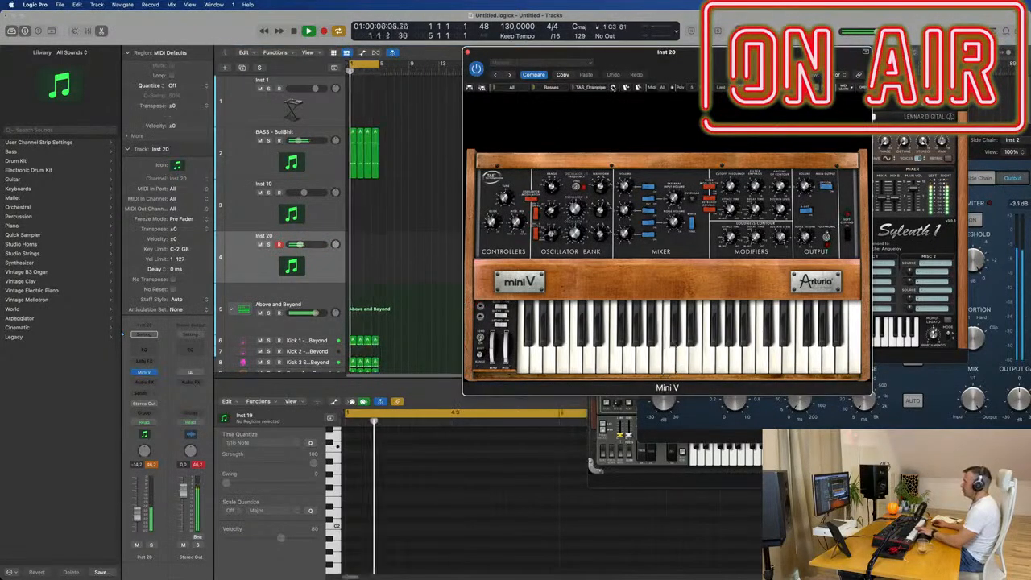
left_click(613, 88)
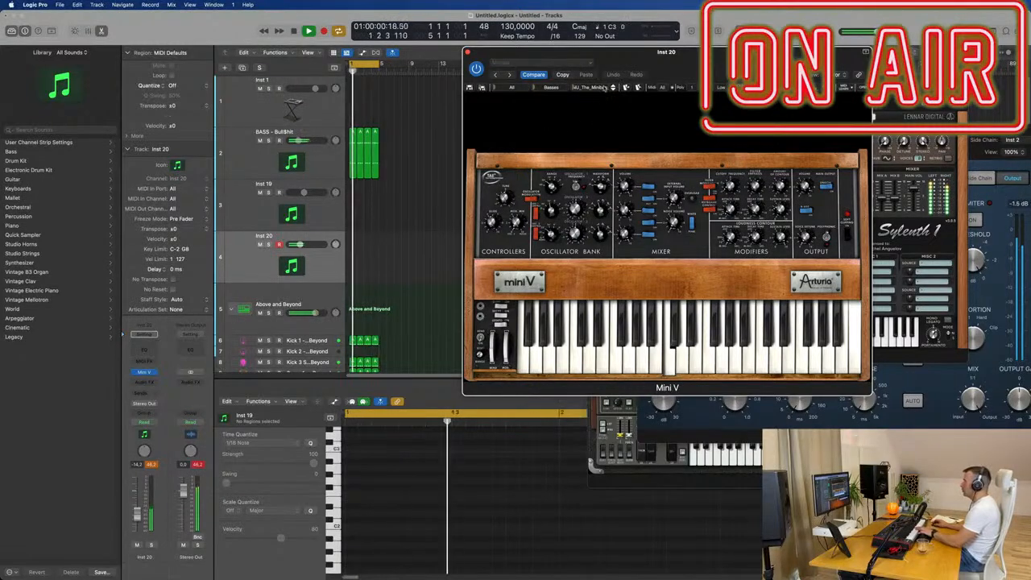
- Load the CD_Butter preset in Mini V and audition the following bass presets up to CD_RunAway
left_click(573, 89)
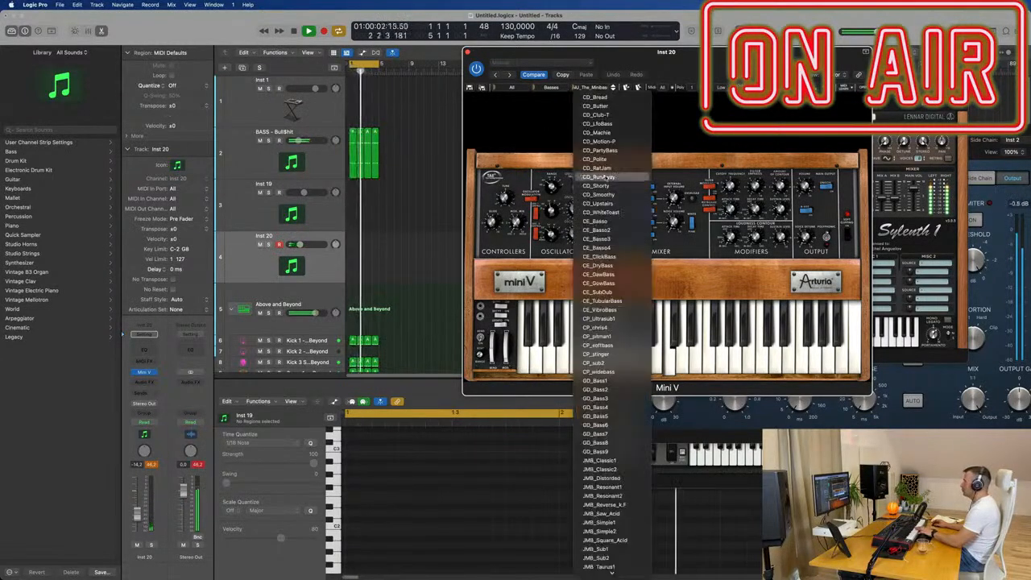
left_click(610, 105)
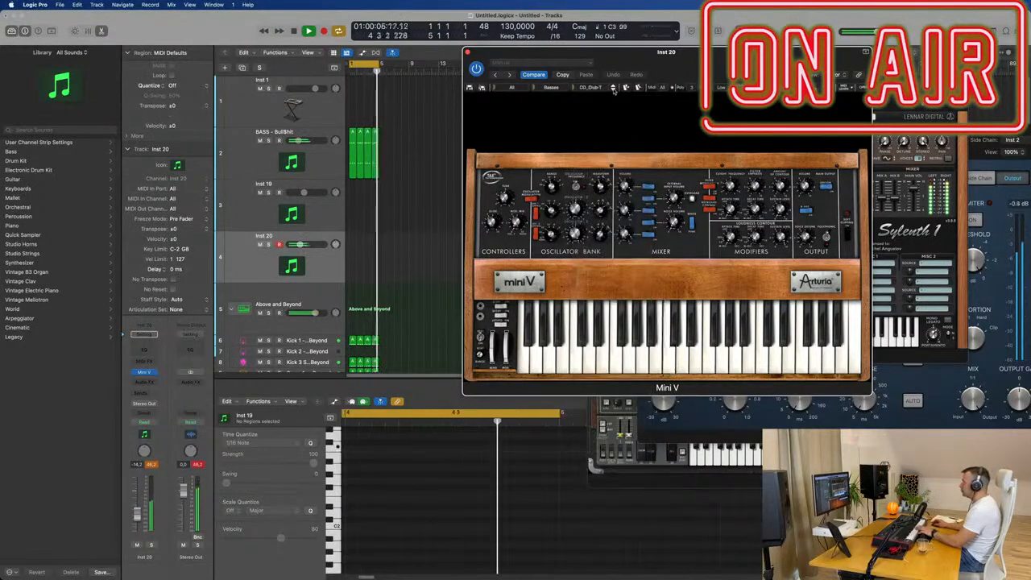
left_click(613, 88)
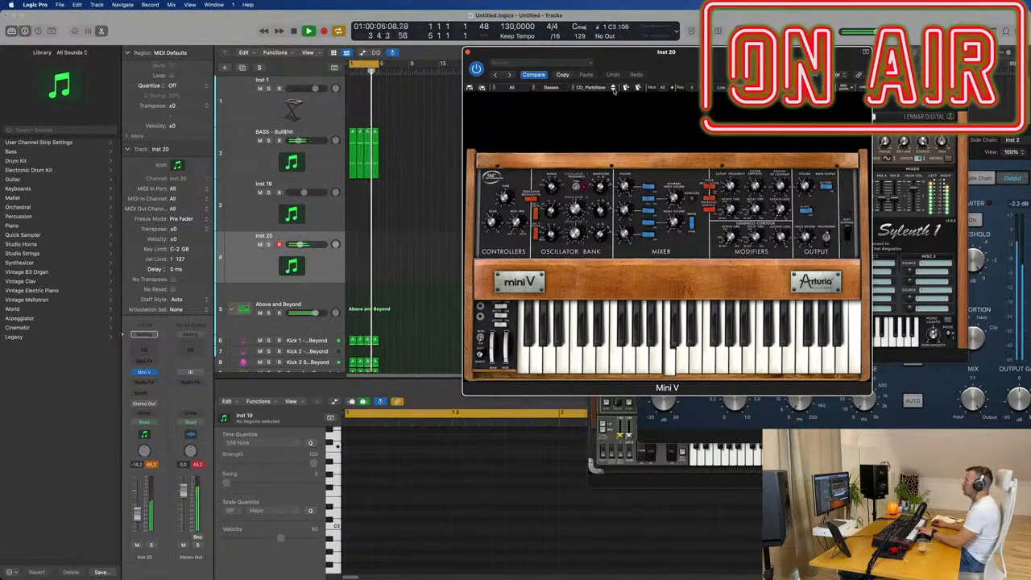
left_click(613, 90)
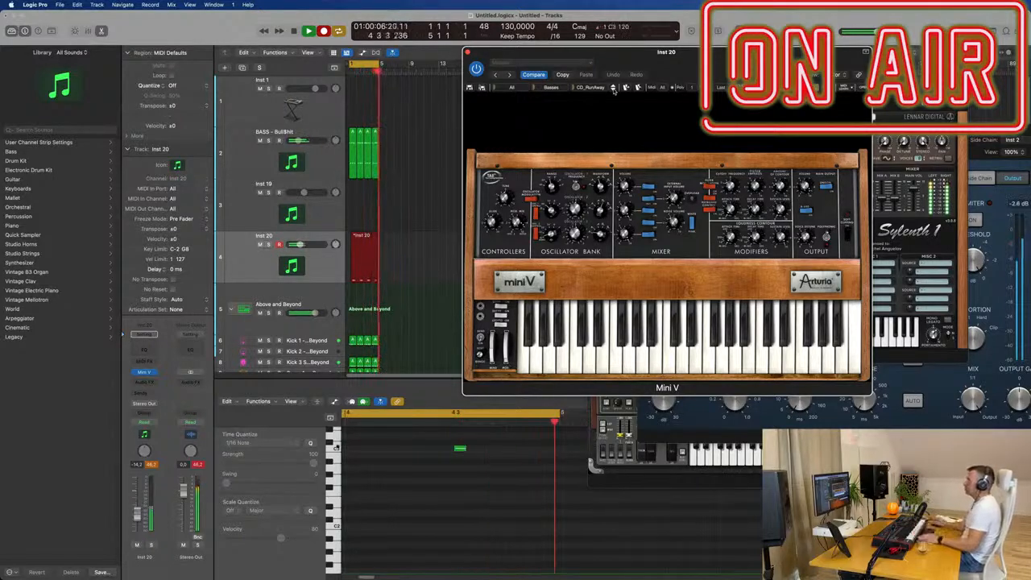
- Finish recording the four-note C3 part on Inst 20, select all its notes in the piano roll and resume playback
key("space")
scroll(453, 505, "down", 5)
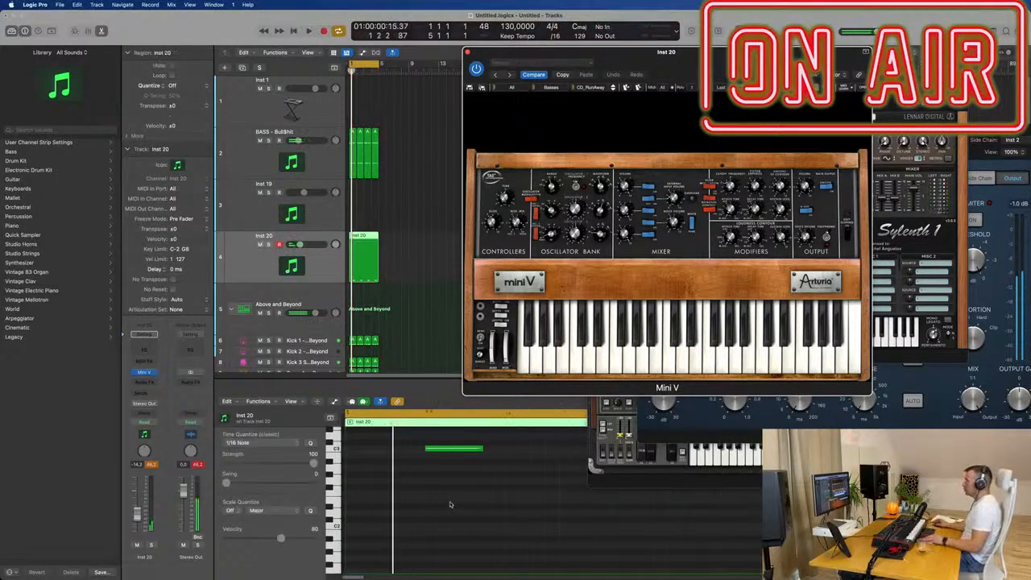
left_click(449, 506)
key("super+a")
key("space")
scroll(449, 509, "up", 2)
scroll(456, 508, "left", 2)
scroll(455, 508, "right", 1)
scroll(483, 505, "down", 2)
scroll(509, 504, "right", 1)
scroll(509, 504, "right", 3)
scroll(509, 504, "down", 2)
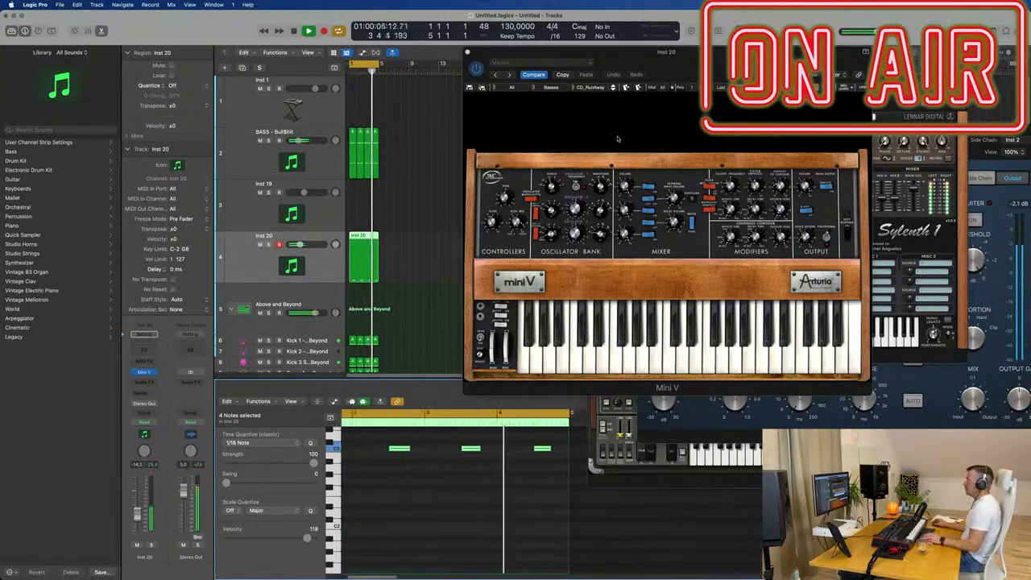
- Shift the Mini V window slightly and audition the following bass presets from CD_Shorty up to CE_Basso2 over the recorded part
left_click_drag(716, 60, 704, 59)
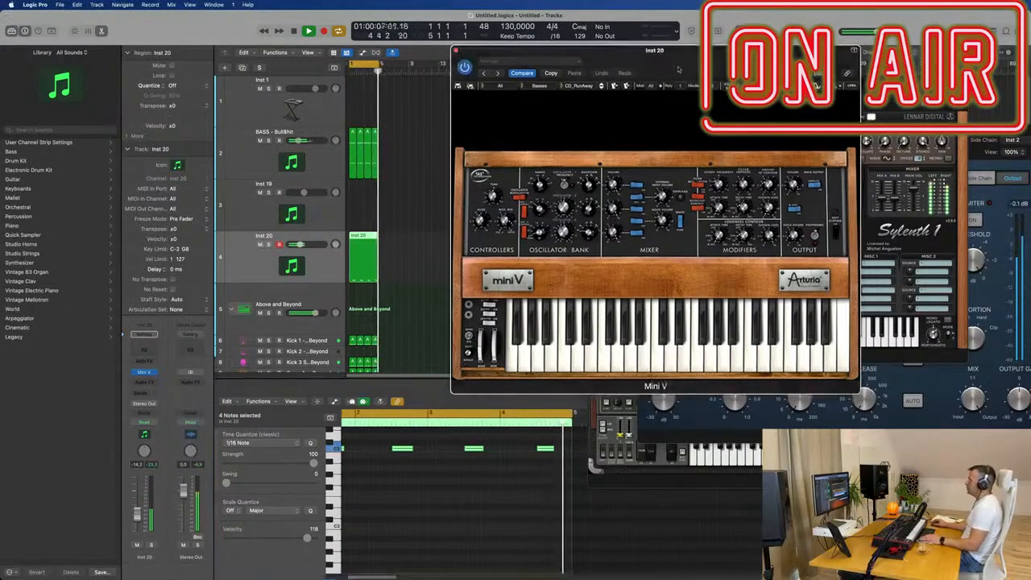
left_click(600, 88)
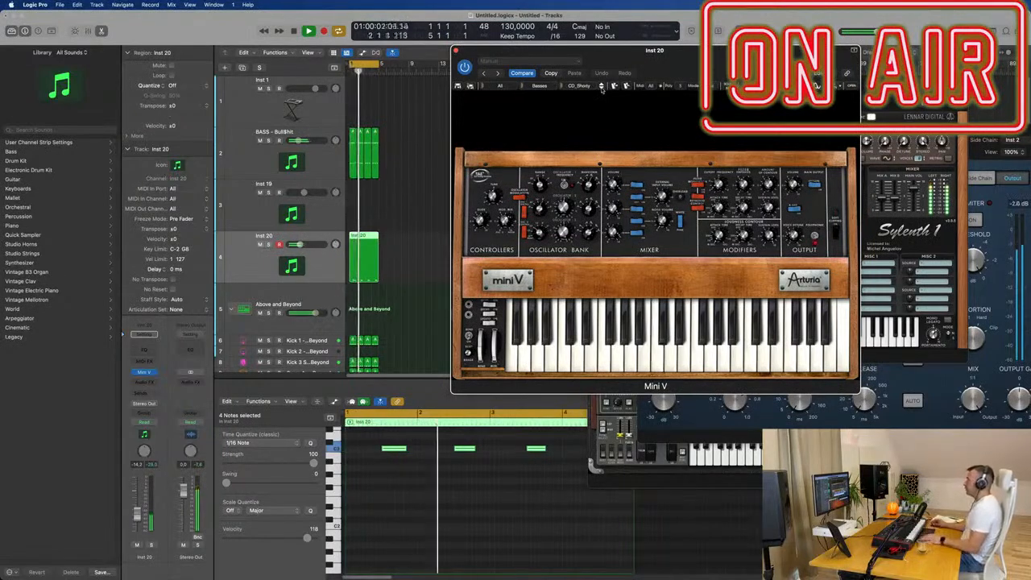
left_click(601, 88)
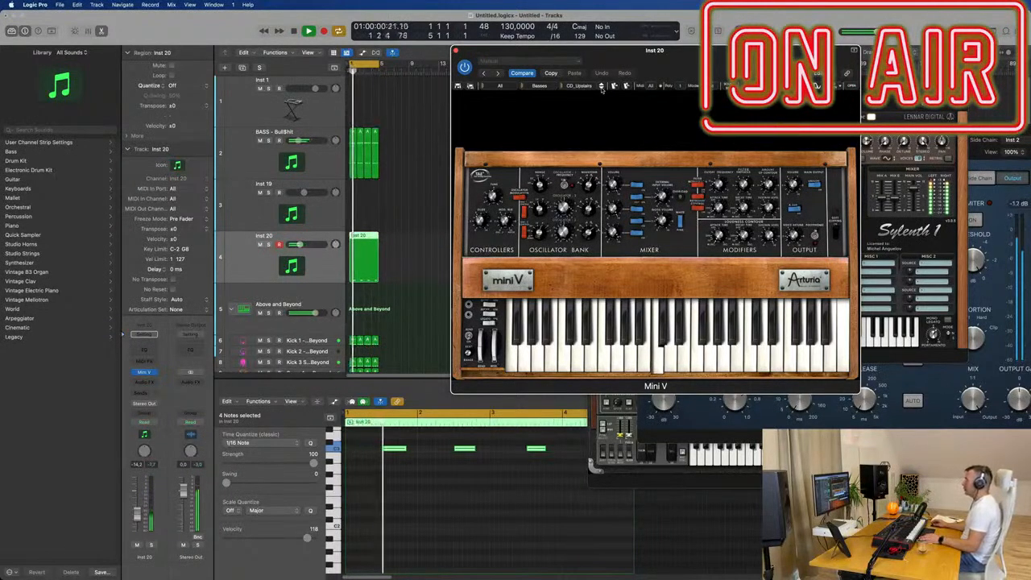
left_click(601, 88)
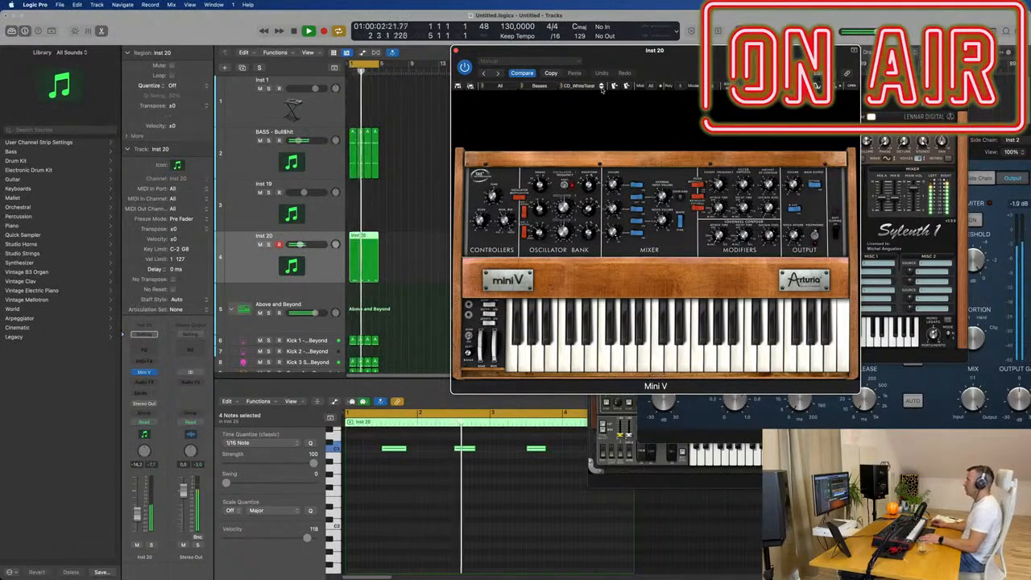
left_click(601, 88)
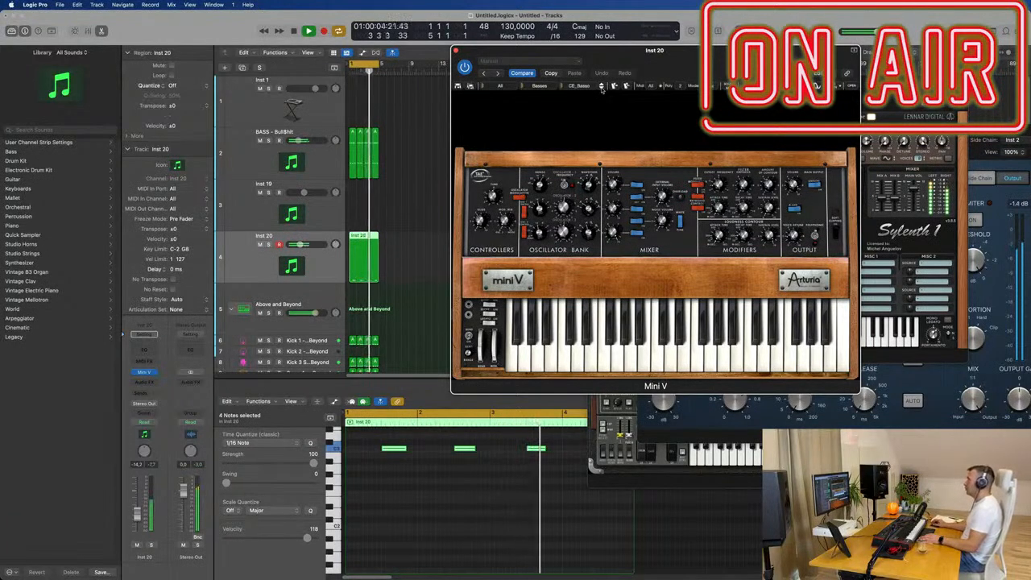
- Transpose the four selected Inst 20 notes down one octave to C2
left_click(506, 494)
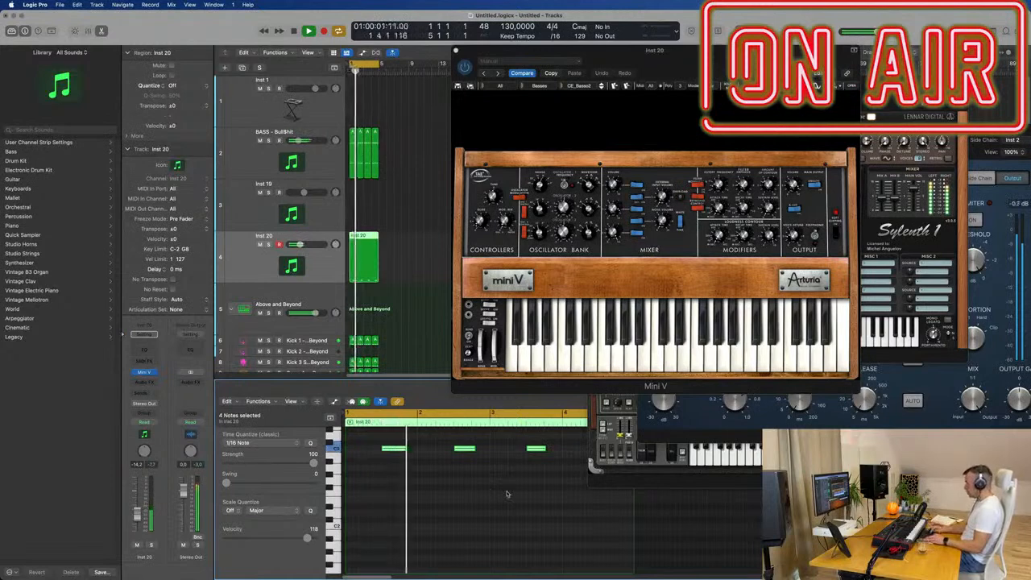
key("alt+shift+Down")
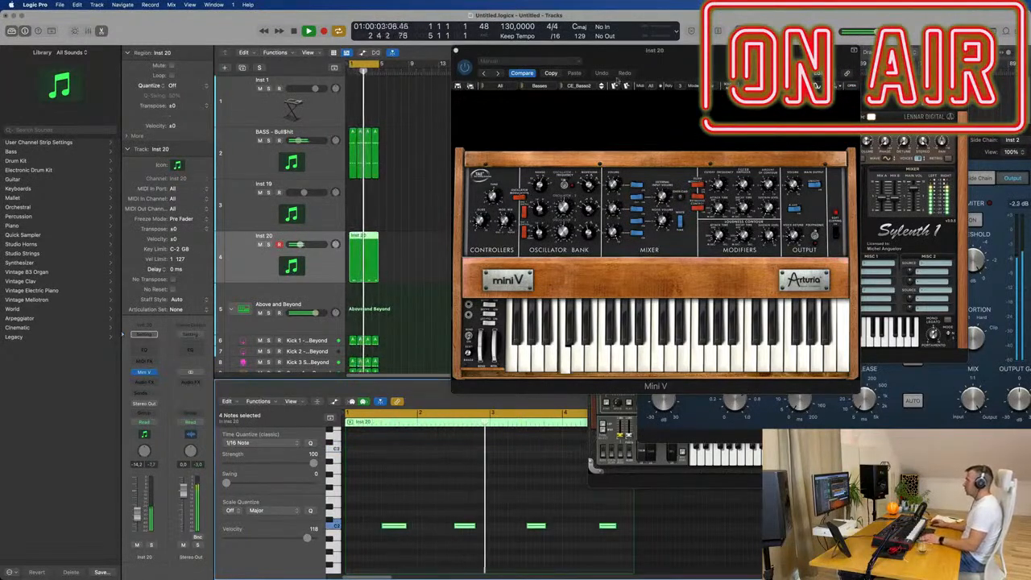
- Audition the following Mini V bass presets up to CE_GowBass and set the Inst 20 volume to -6.8 dB
left_click(601, 88)
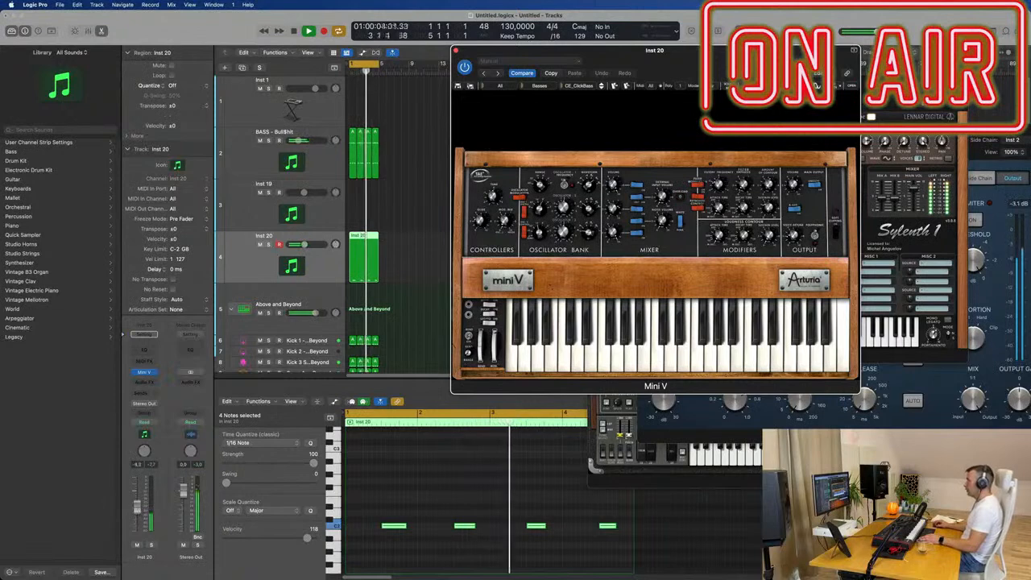
left_click(139, 510)
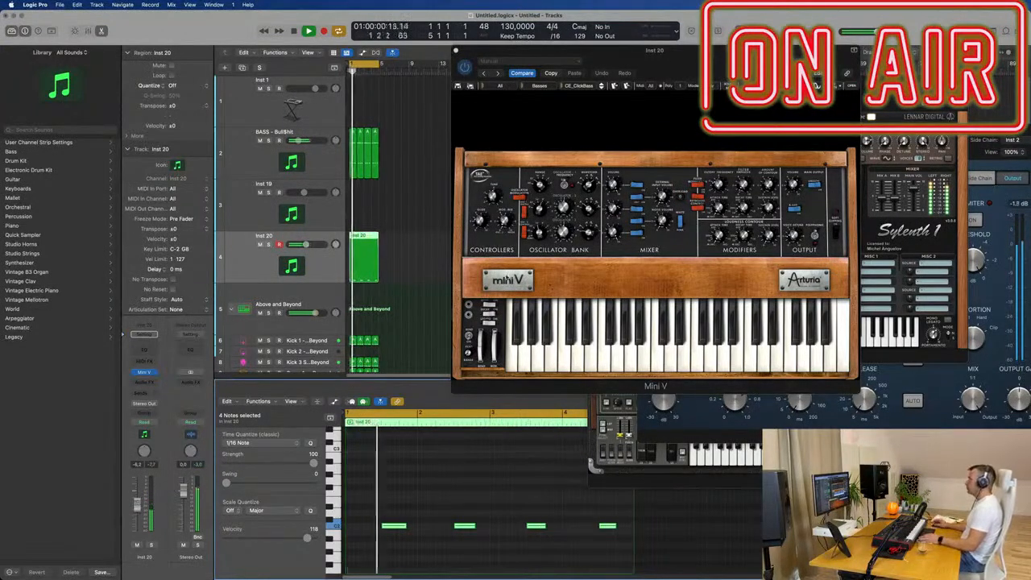
left_click(551, 72)
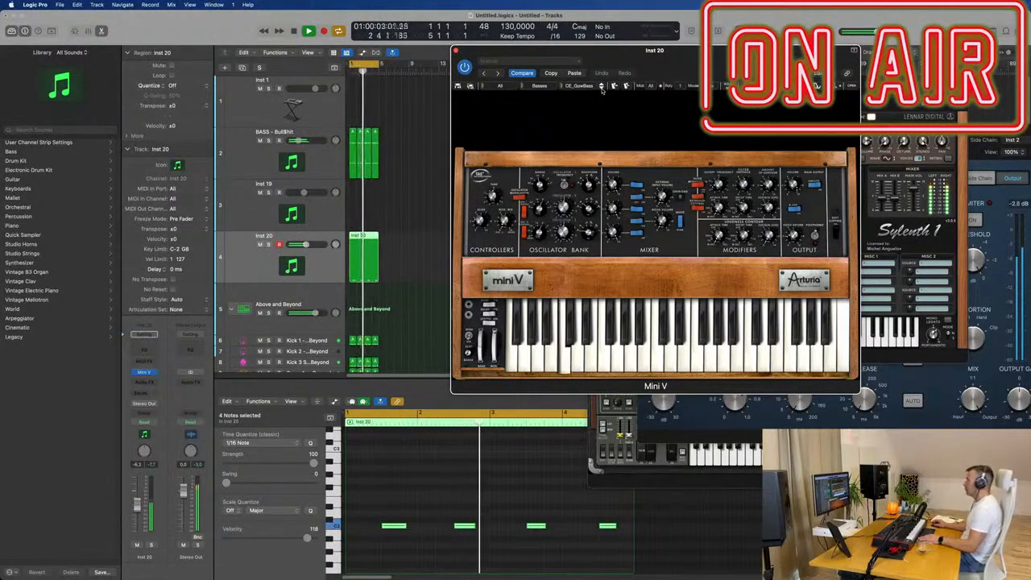
- Adjust the Mini V filter cutoff slightly while the part plays and close the Mini V window
left_click_drag(636, 51, 573, 52)
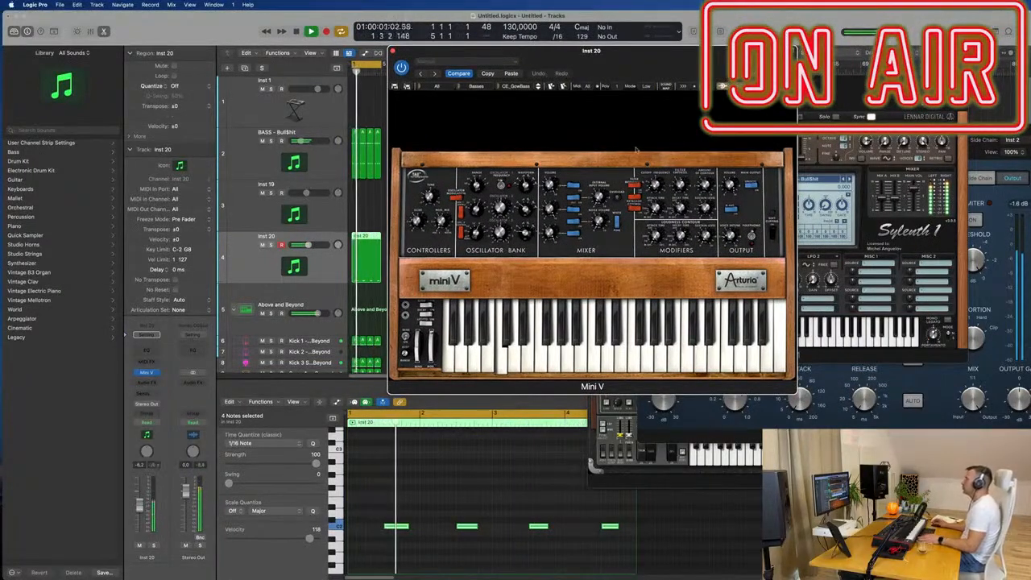
left_click_drag(655, 185, 656, 182)
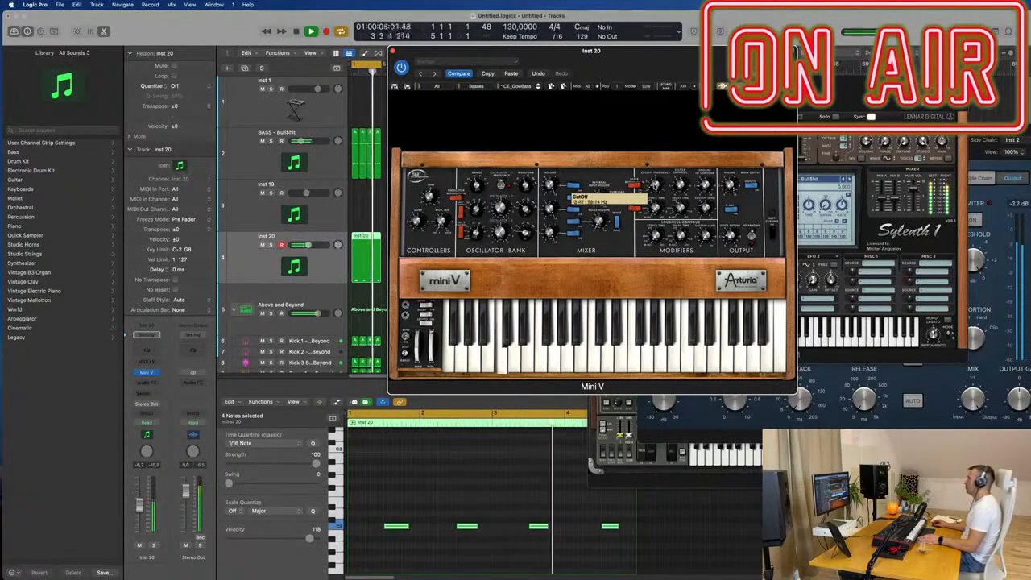
left_click_drag(651, 53, 541, 61)
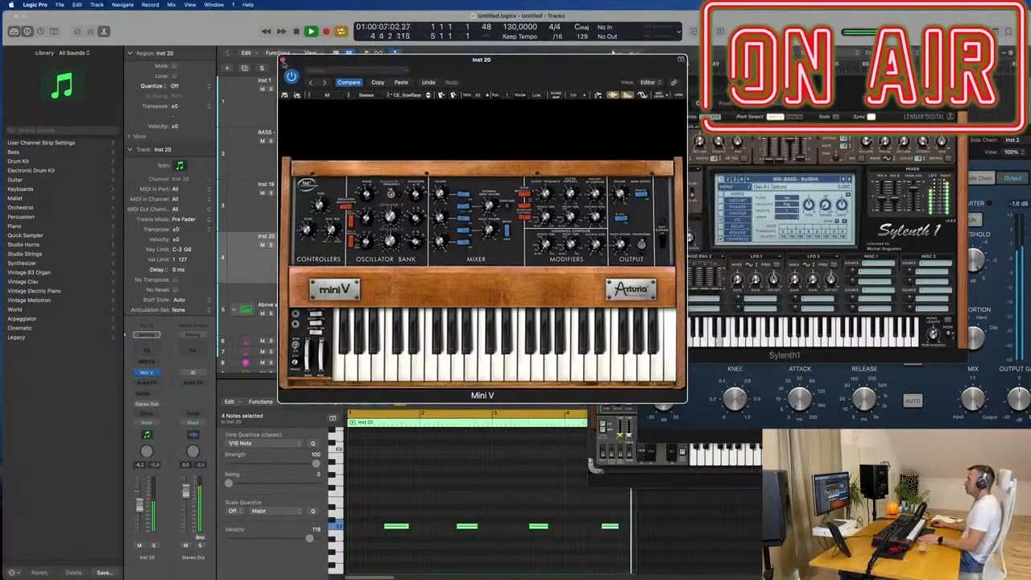
left_click(284, 60)
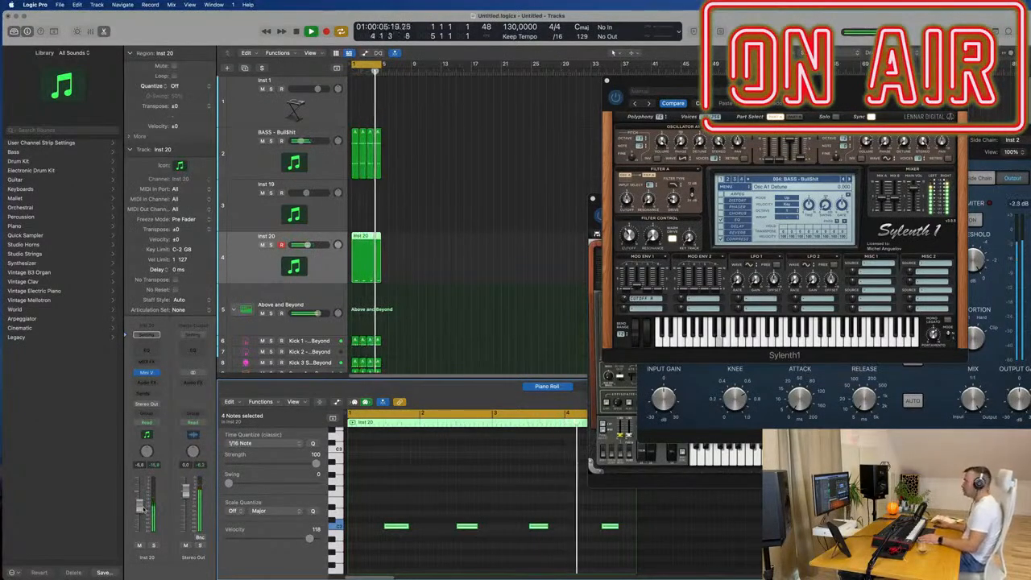
- Repeat all regions on every track until they fill 16 bars and extend the cycle range to bar 17
left_click(267, 162)
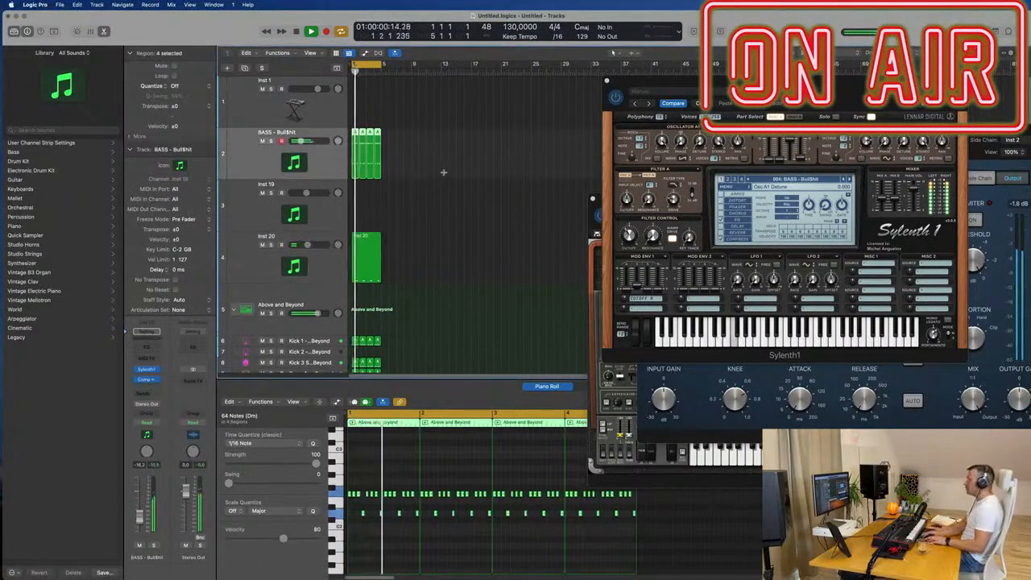
key("super+a")
key("super+r")
key("super+r")
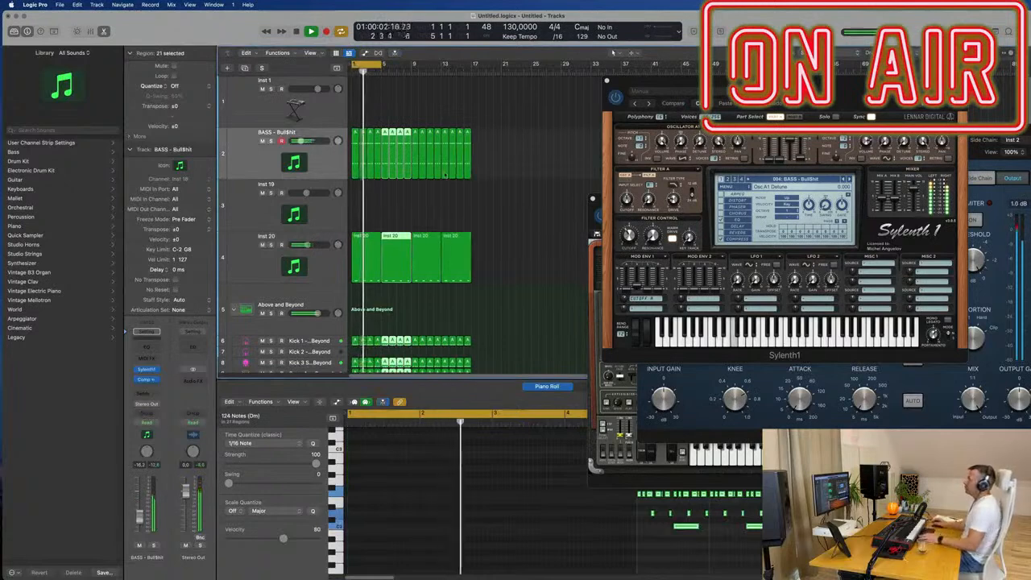
left_click_drag(383, 65, 472, 72)
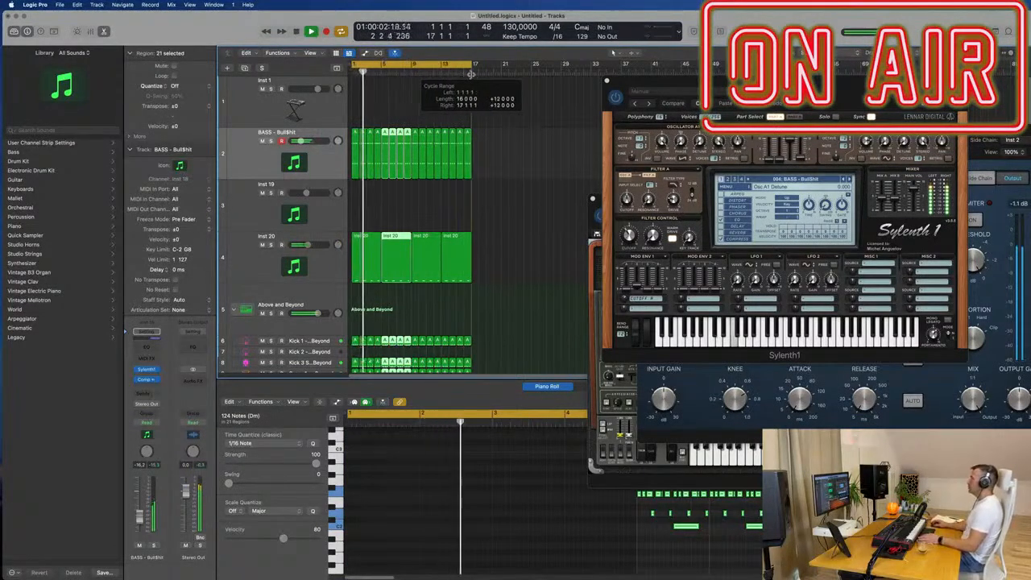
left_click(539, 144)
- Set the BASS - Bull$hit track to Touch automation, tweak Sylenth1's Filter Control cutoff during playback and close its window
left_click(241, 153)
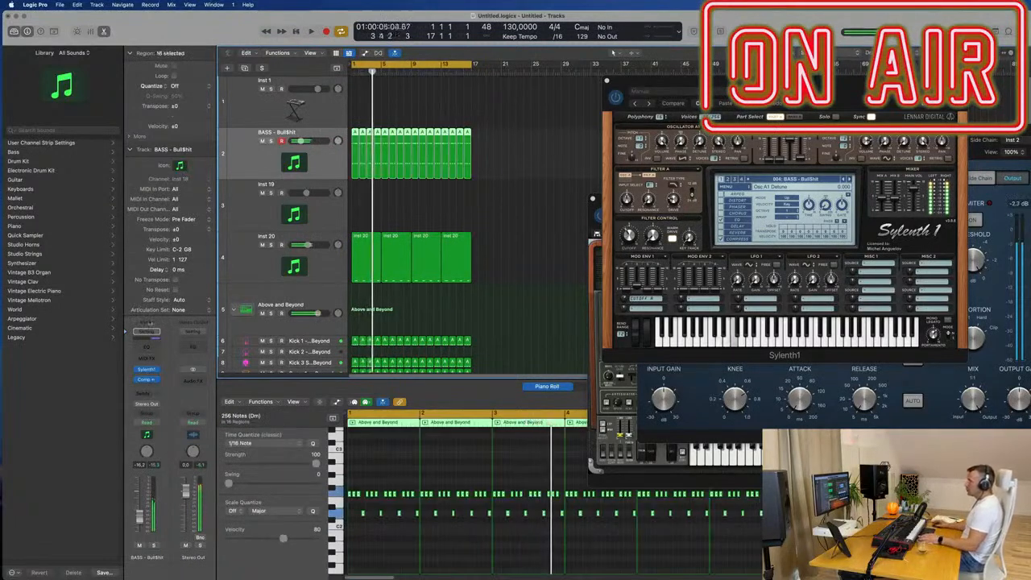
left_click(148, 369)
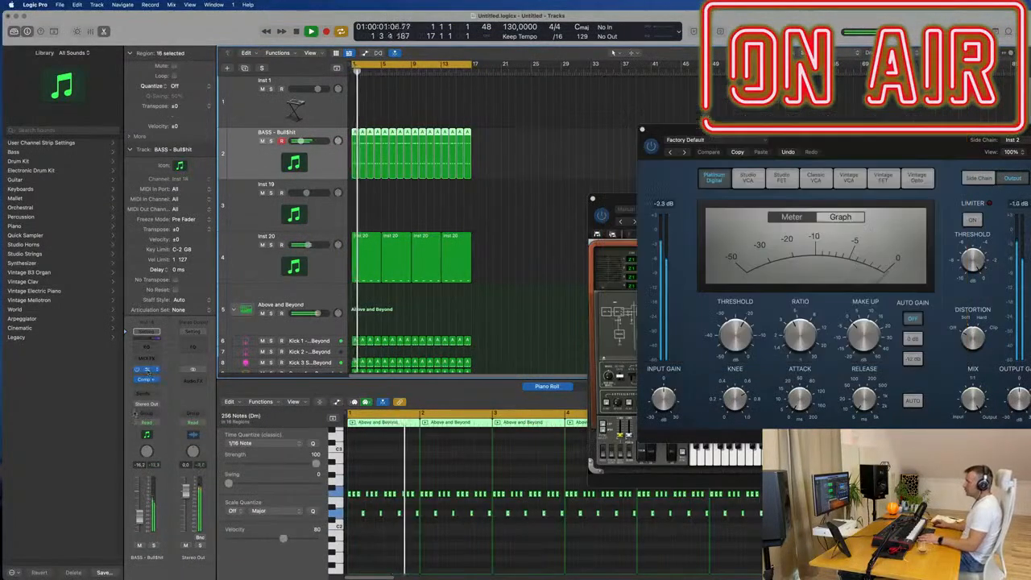
left_click(147, 370)
left_click(155, 424)
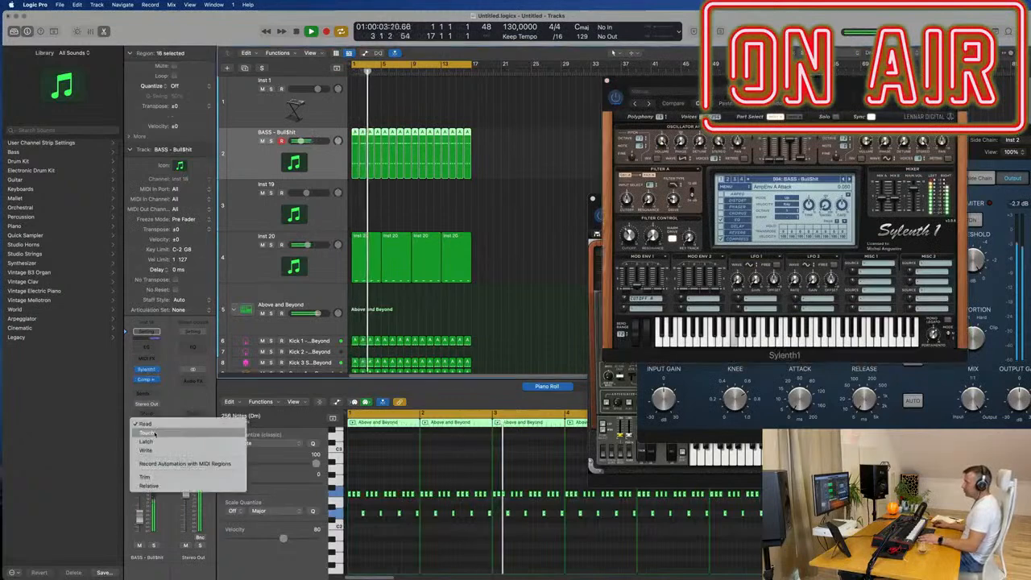
left_click(159, 438)
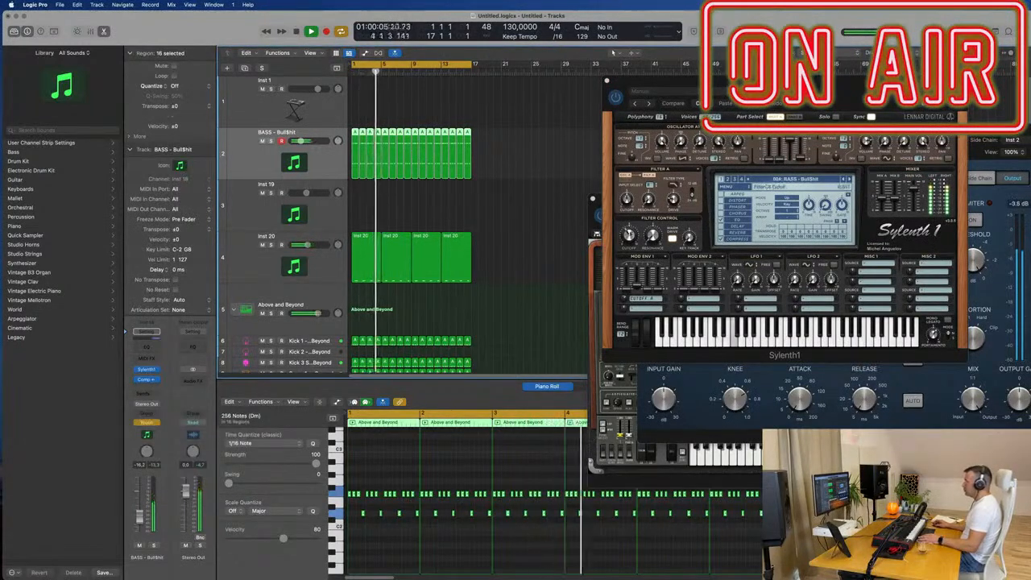
left_click(628, 233)
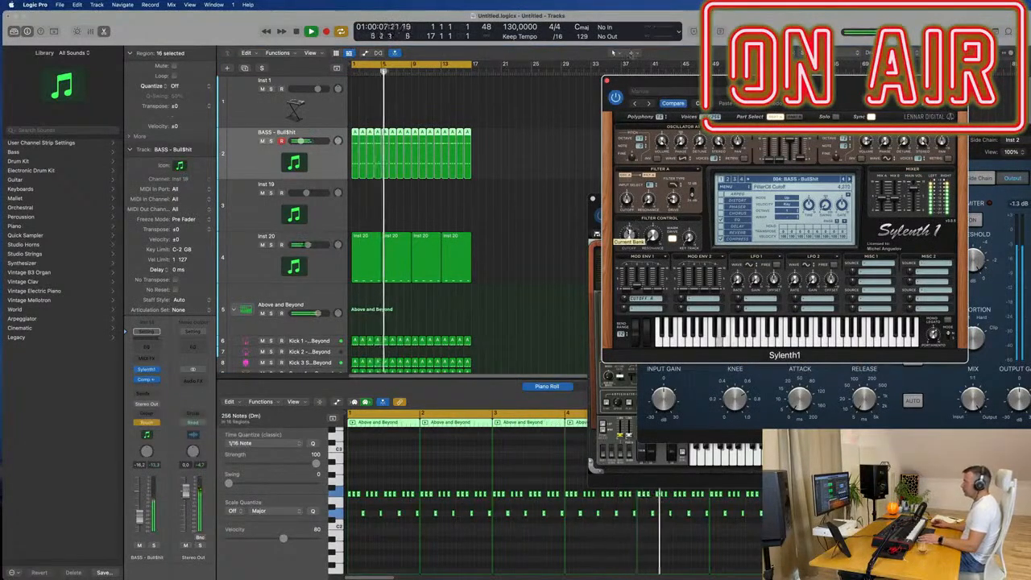
left_click(606, 80)
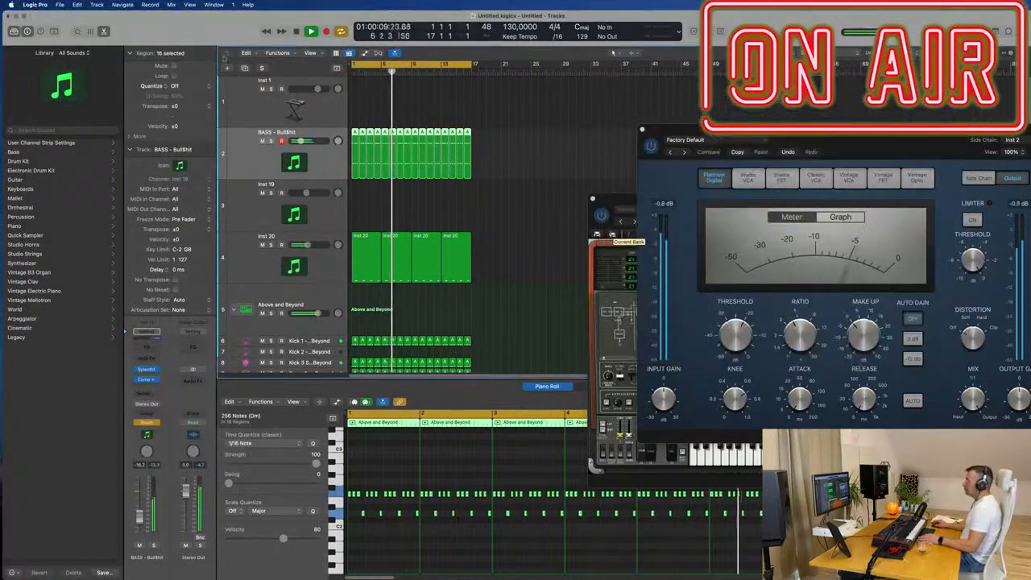
- Show track automation, display the Sylenth1 FilterCtl Cutoff lane on the bass track and restart playback from the beginning
left_click(54, 31)
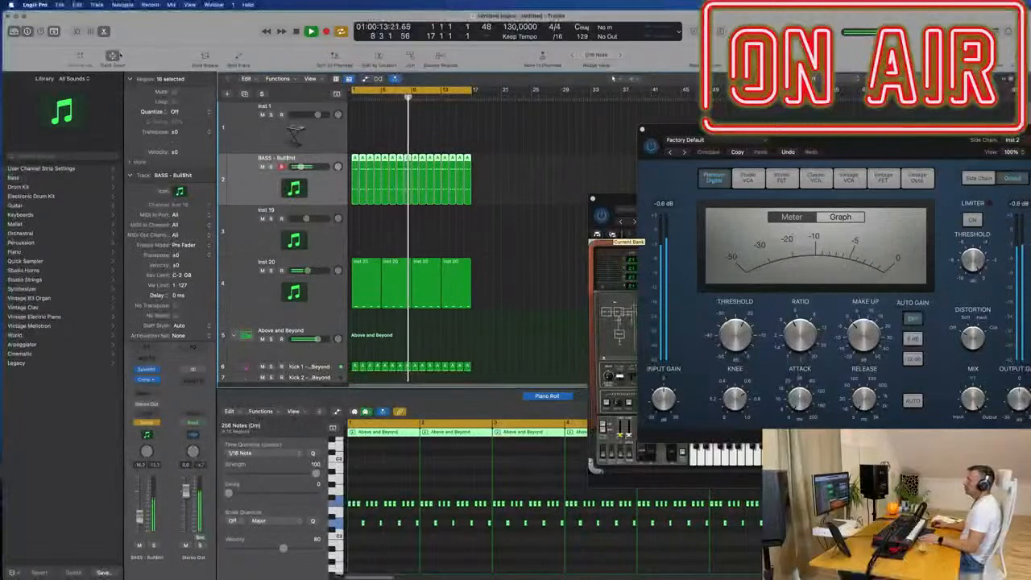
key("Return")
key("a")
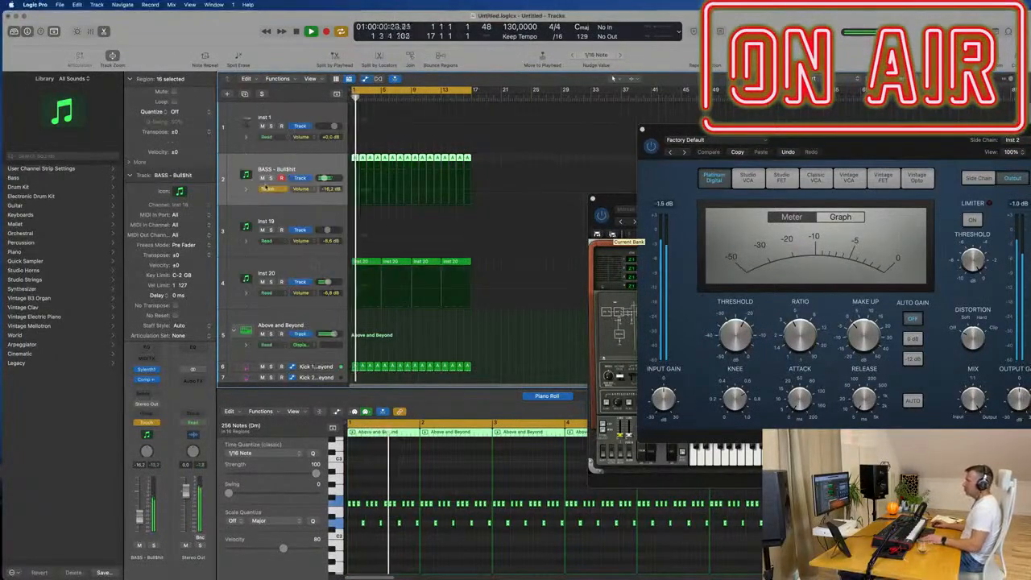
left_click(303, 189)
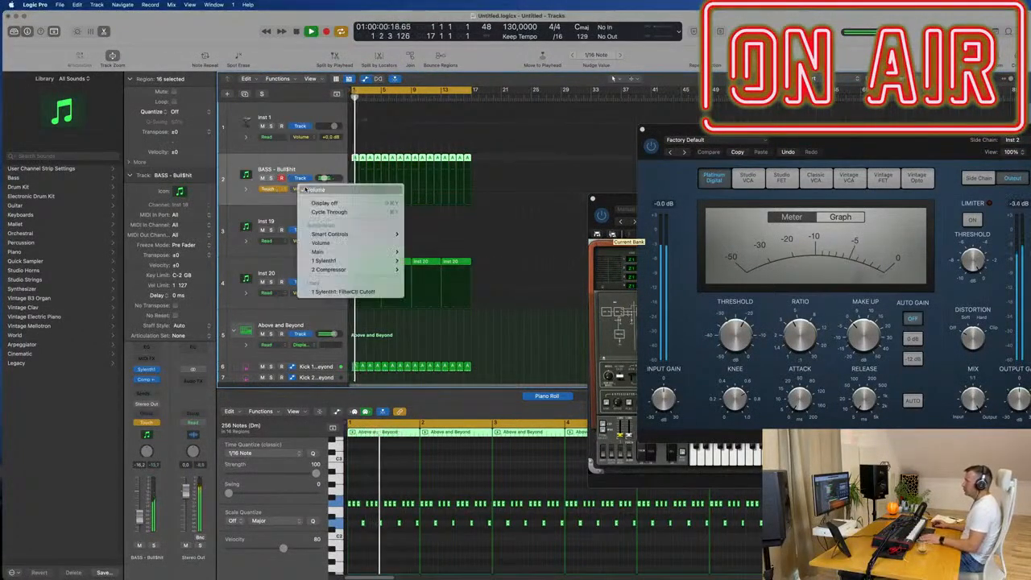
left_click(333, 291)
key("Return")
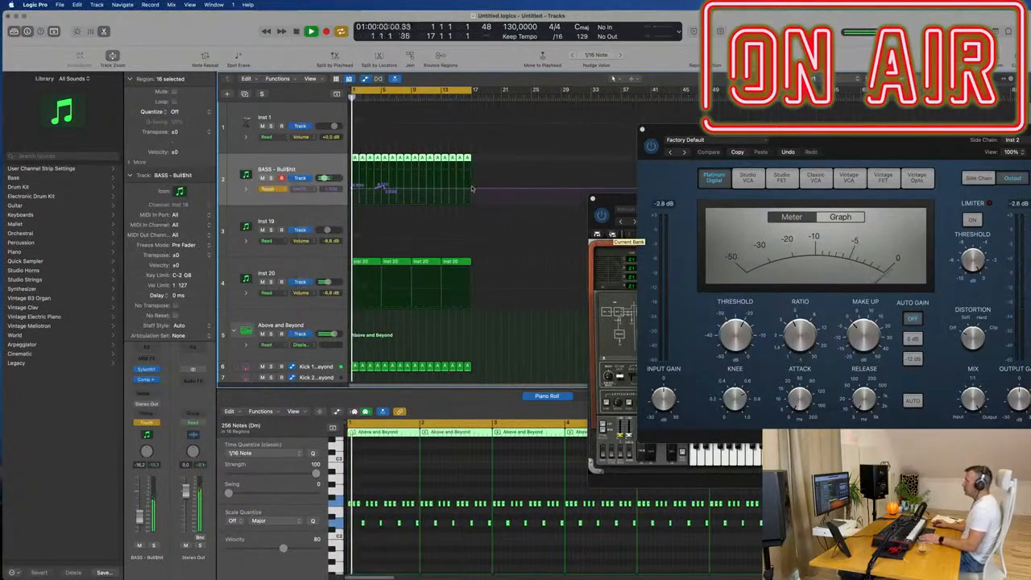
- Shape the bass cutoff automation to rise to a peak around bar 9 and fall by bar 17, then set automation to Read
left_click_drag(385, 189, 354, 187)
left_click(470, 189)
key("space")
key("space")
left_click_drag(411, 190, 412, 183)
left_click(269, 188)
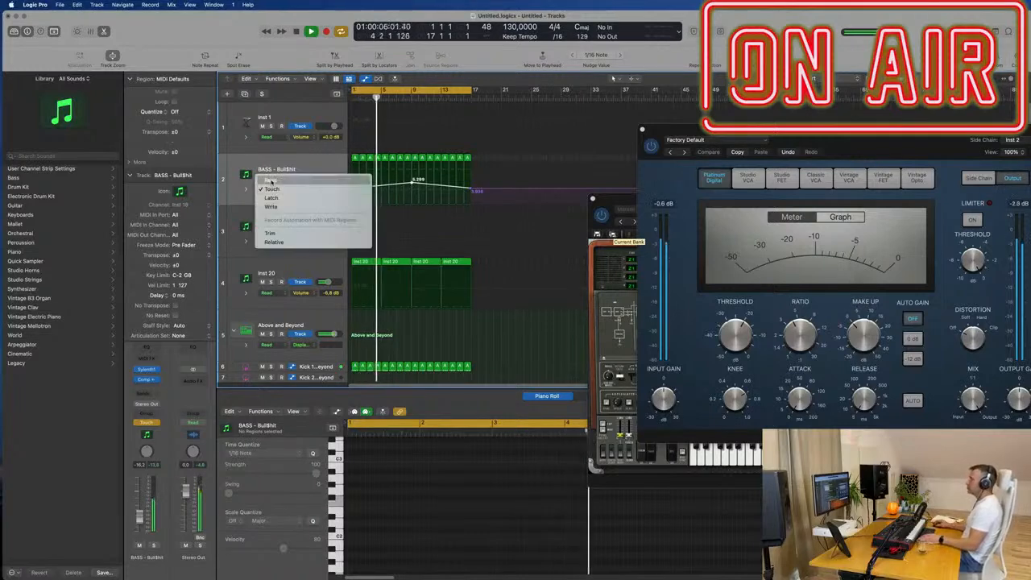
left_click(278, 182)
- Close the bass track's Compressor window and move the CS-80V2 window away from the arrangement
left_click_drag(644, 130, 392, 132)
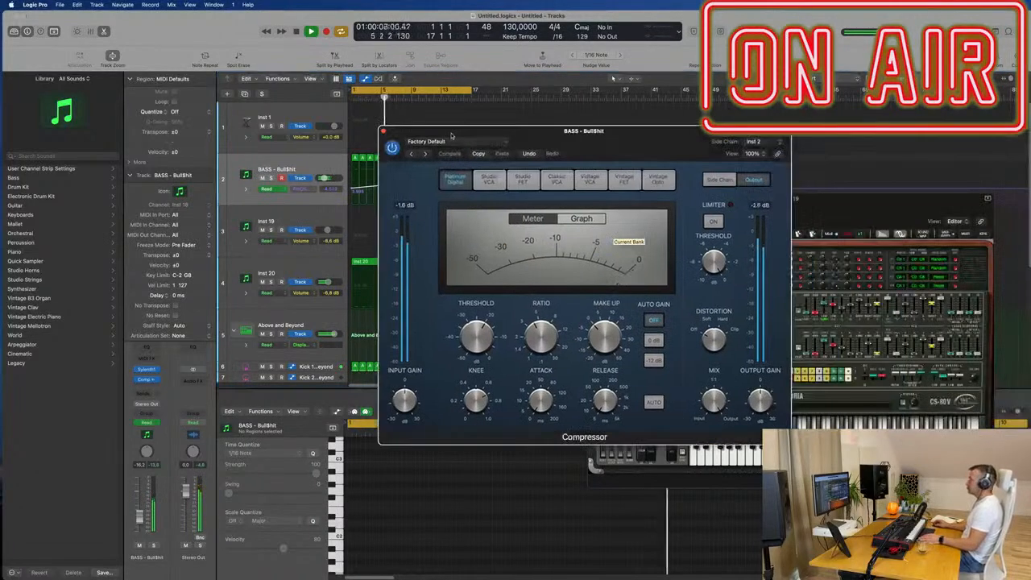
left_click(384, 131)
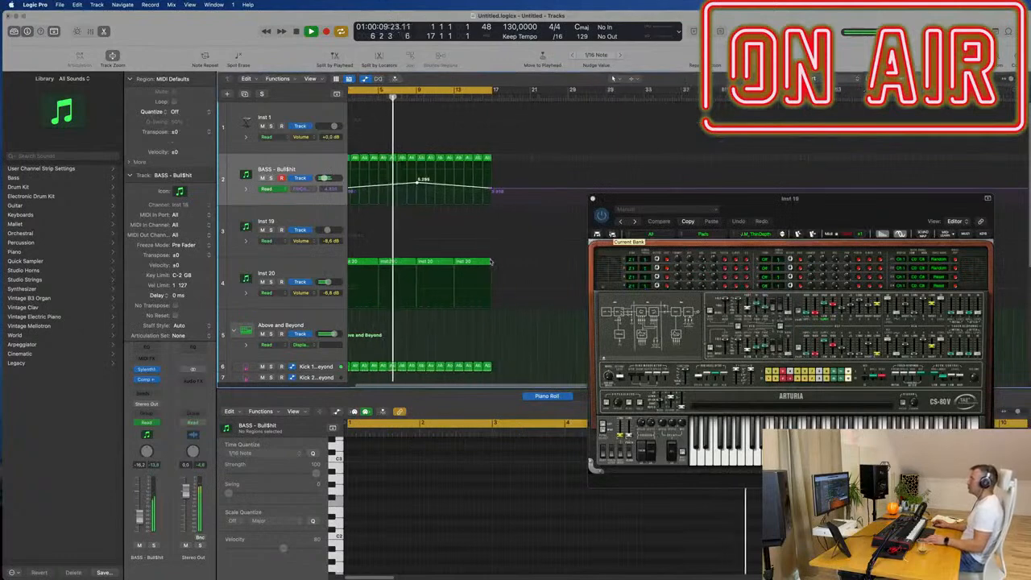
left_click_drag(737, 214, 784, 109)
- Select the Inst 20 track, solo it briefly to check its sound, unsolo it and restart playback from the beginning
scroll(462, 244, "up", 2)
scroll(463, 244, "left", 2)
scroll(465, 244, "down", 3)
scroll(466, 244, "down", 2)
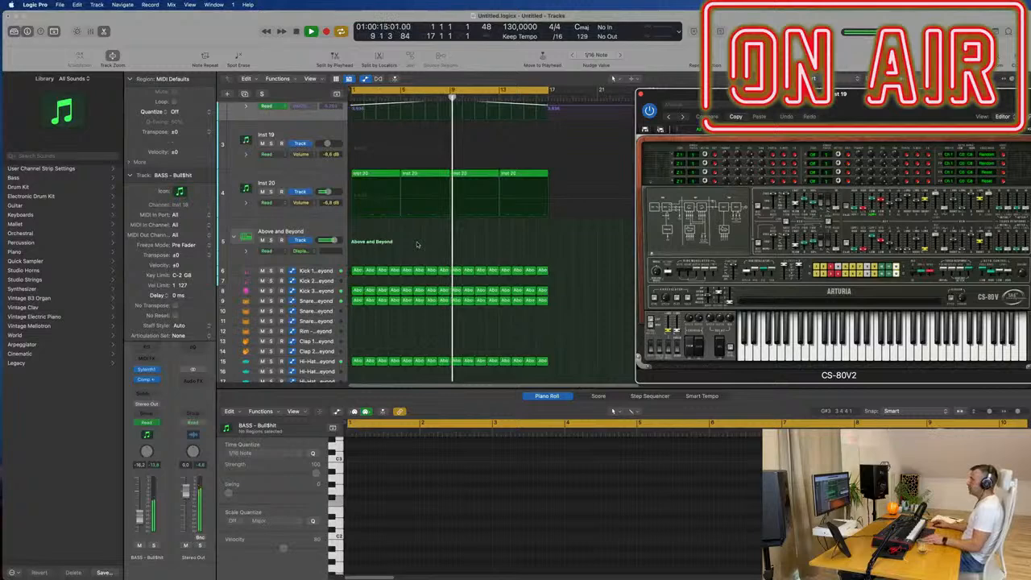
left_click(299, 184)
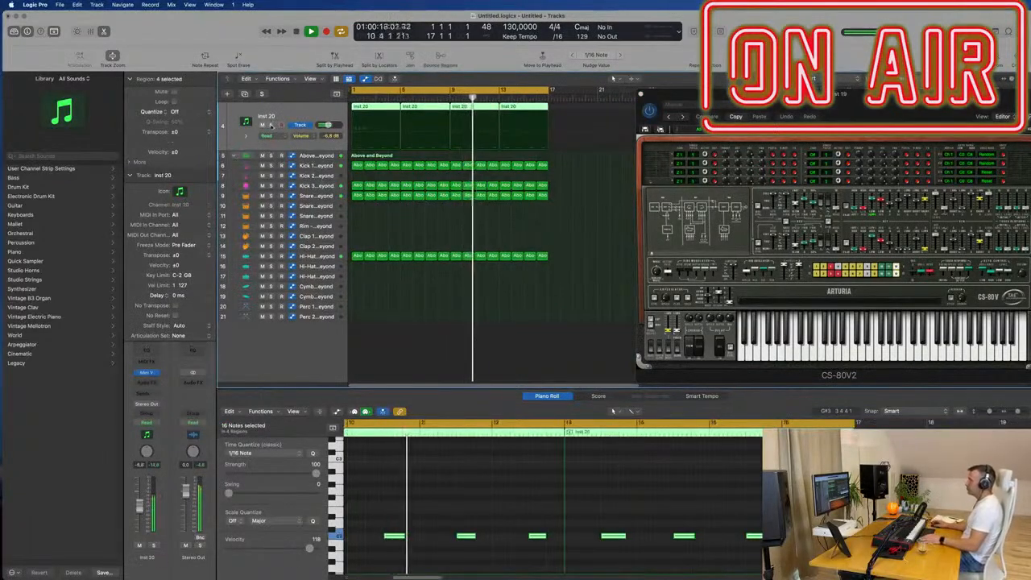
left_click(272, 125)
left_click(262, 94)
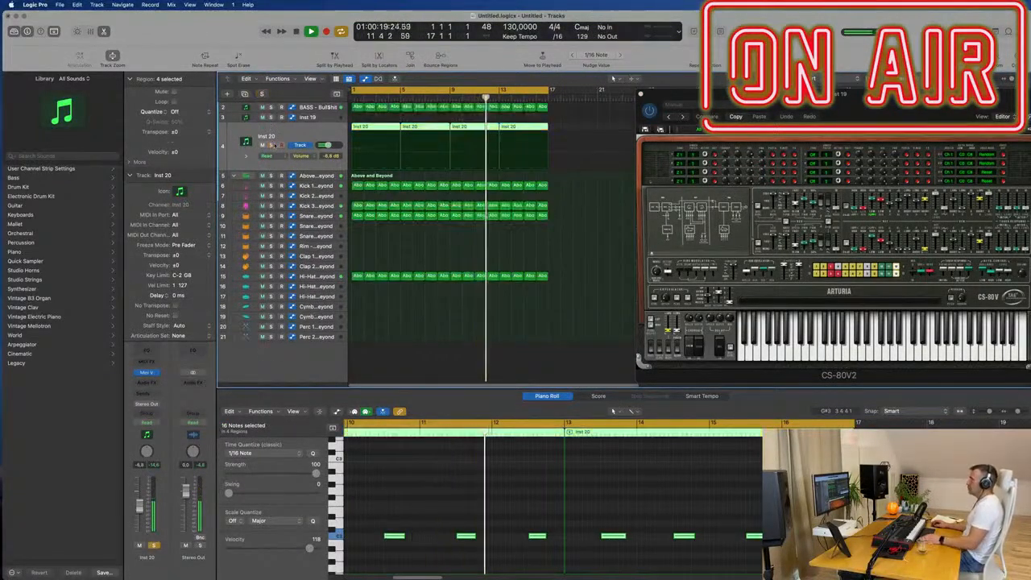
key("Return")
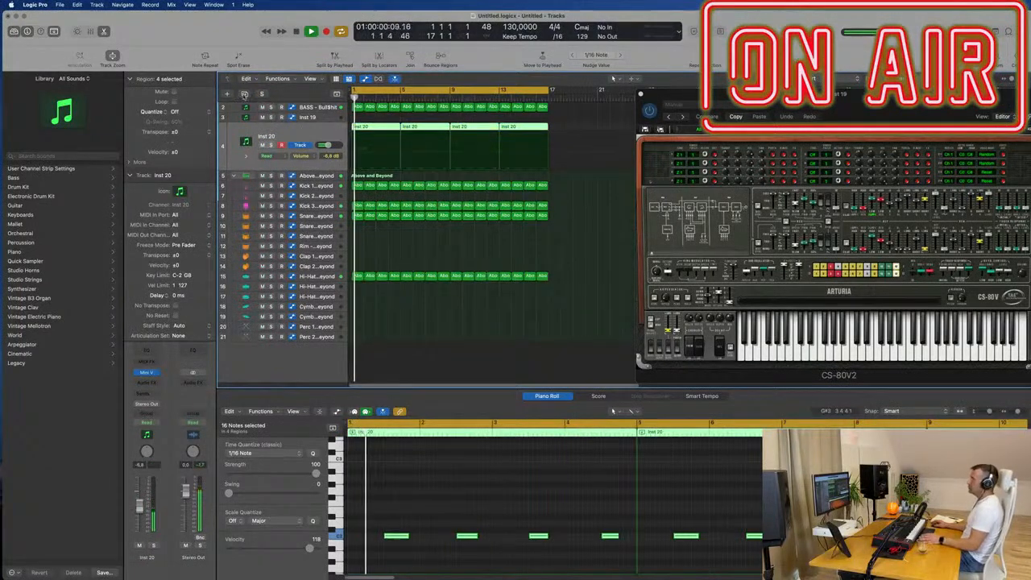
- Duplicate the Inst 20 track without its regions and load Arturia's Modular V in stereo on the new track
left_click(244, 95)
key("Return")
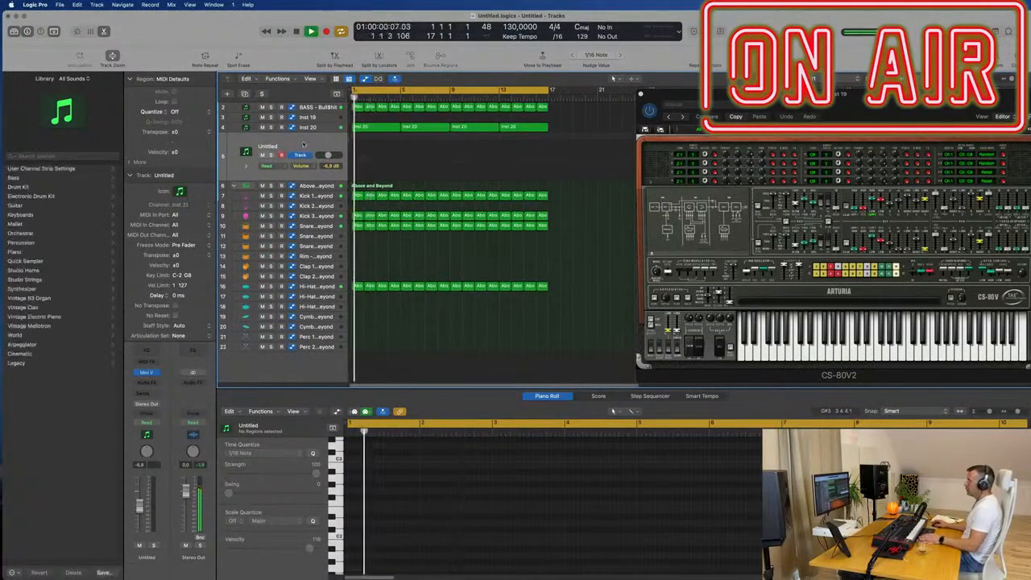
left_click(153, 372)
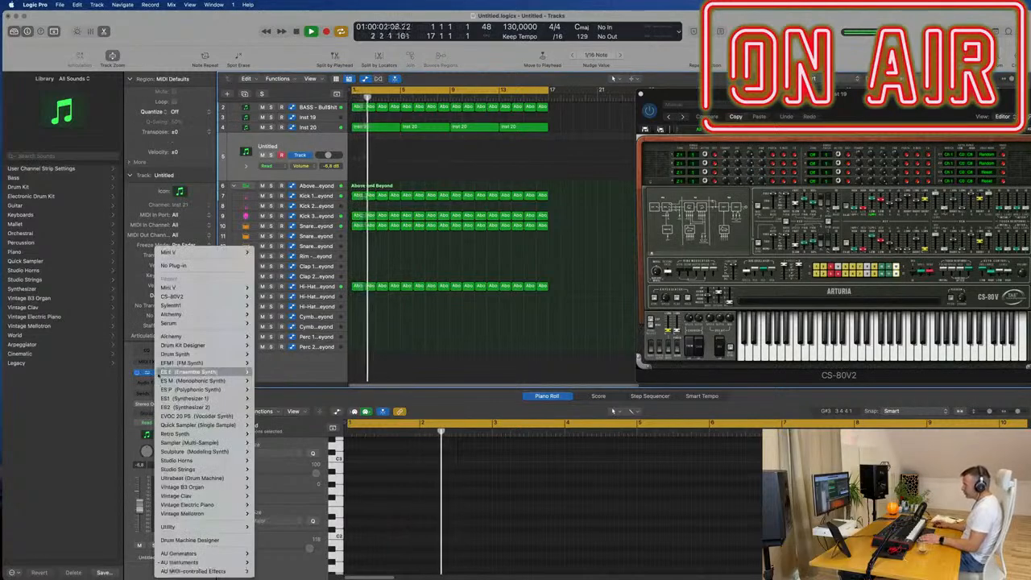
mouse_move(195, 563)
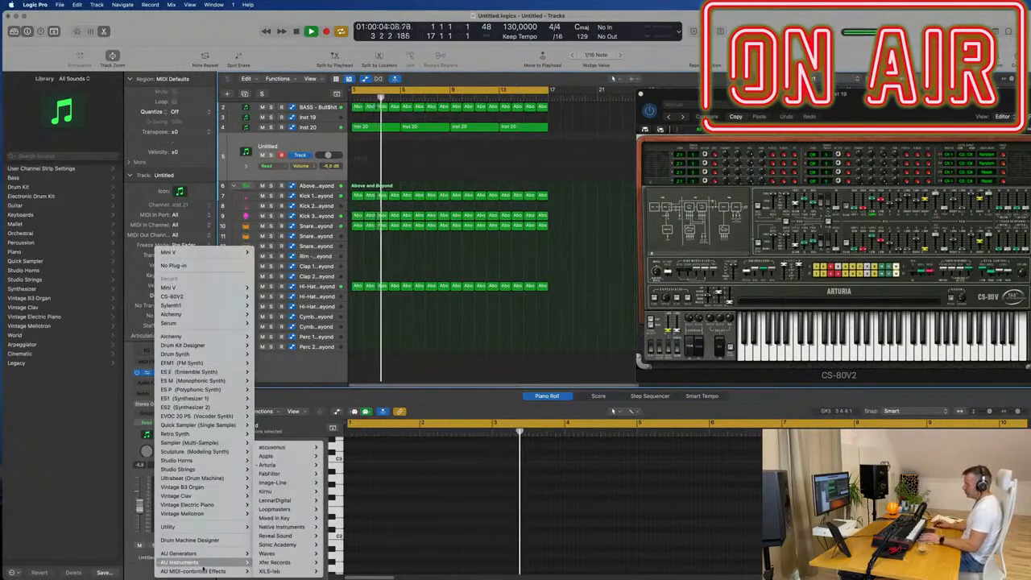
mouse_move(266, 562)
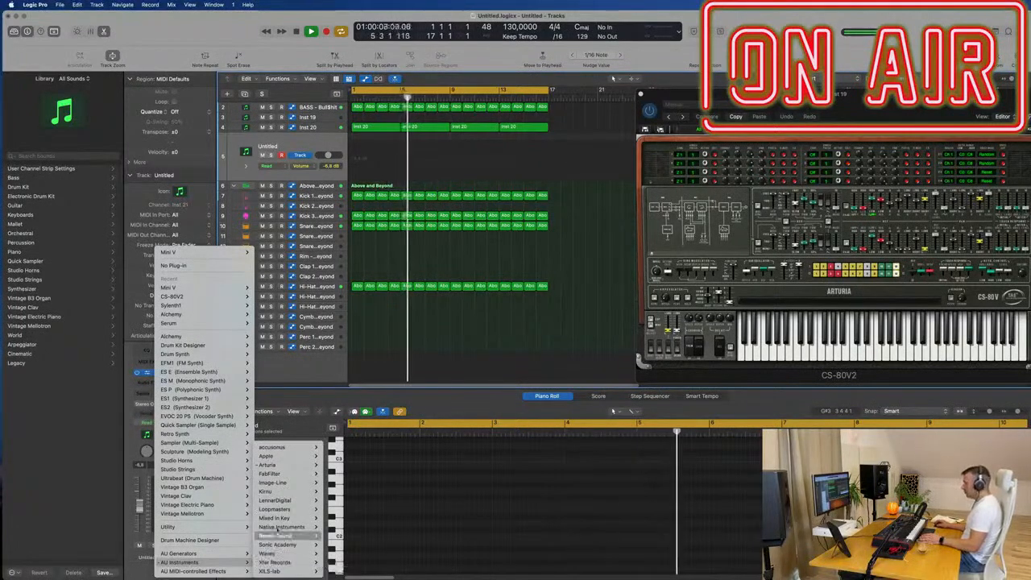
mouse_move(269, 464)
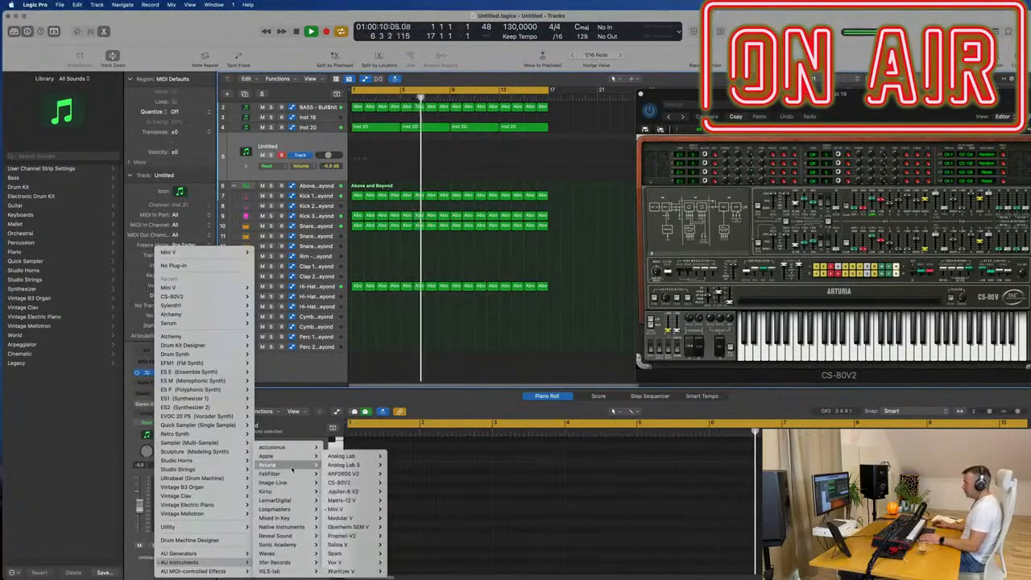
mouse_move(369, 504)
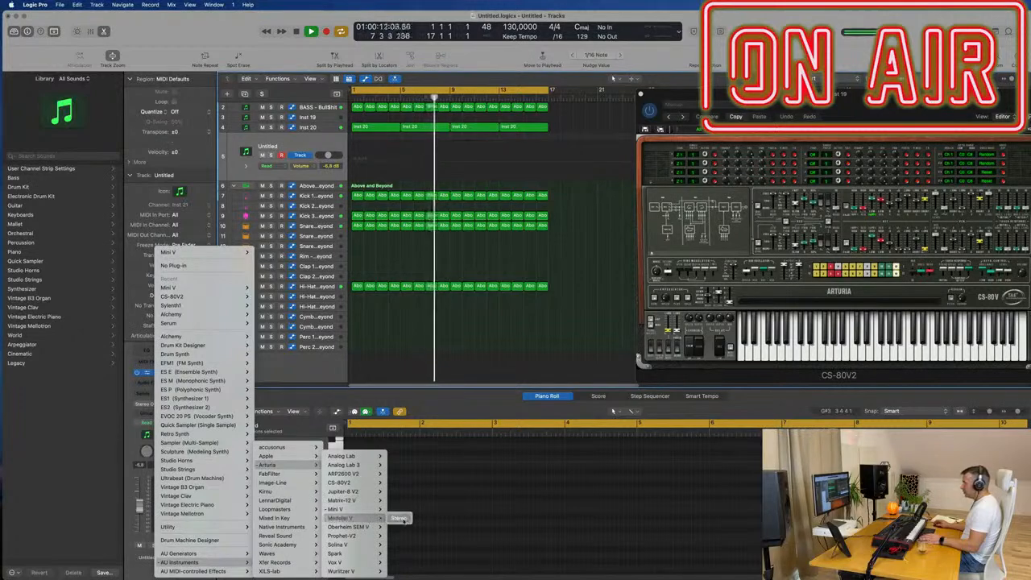
left_click(398, 519)
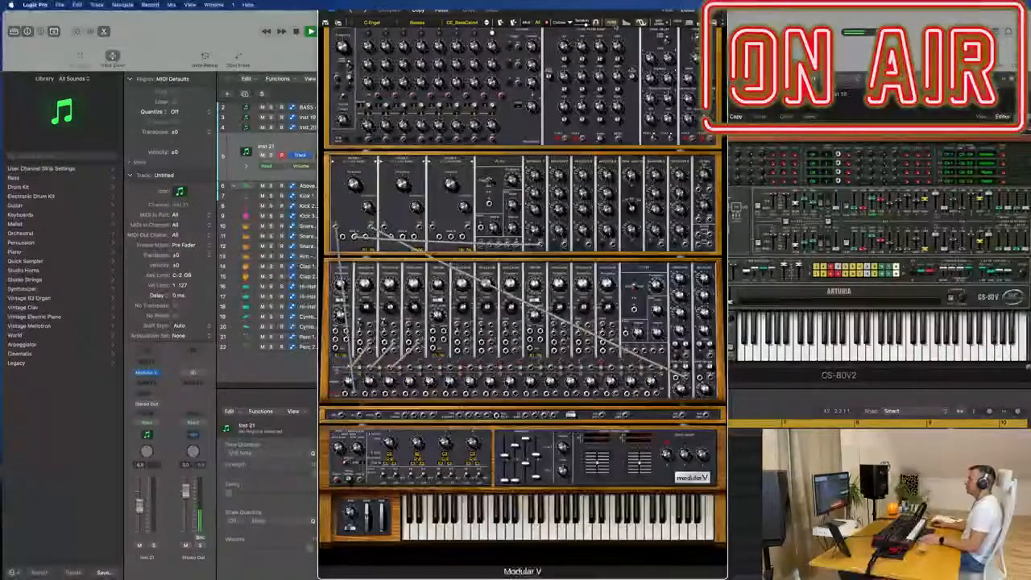
- Copy the four Inst 20 regions onto the Inst 21 track, mute Inst 20 and start playback
left_click_drag(614, 11, 835, 91)
left_click(377, 126)
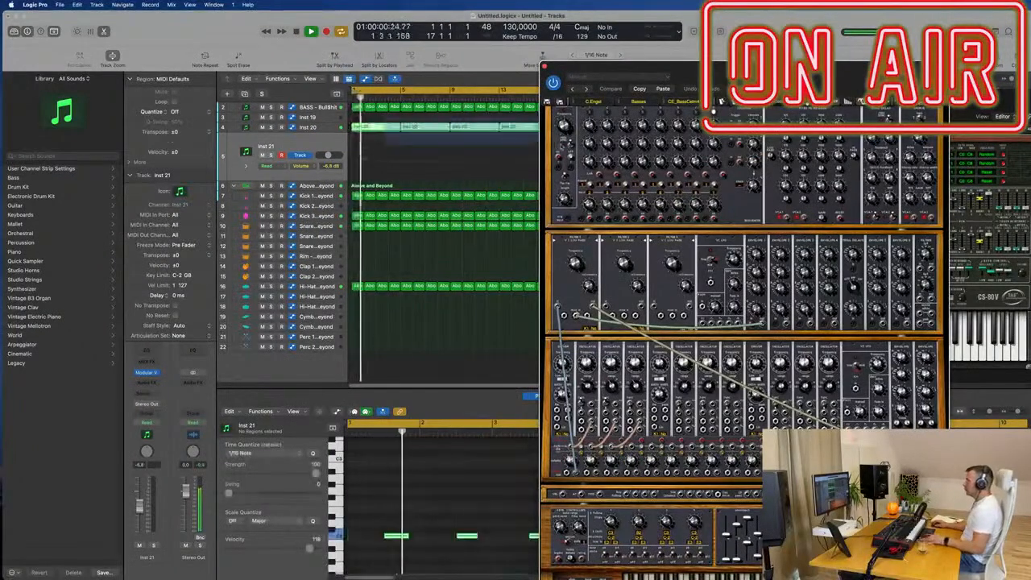
left_click_drag(378, 126, 377, 136)
left_click(262, 127)
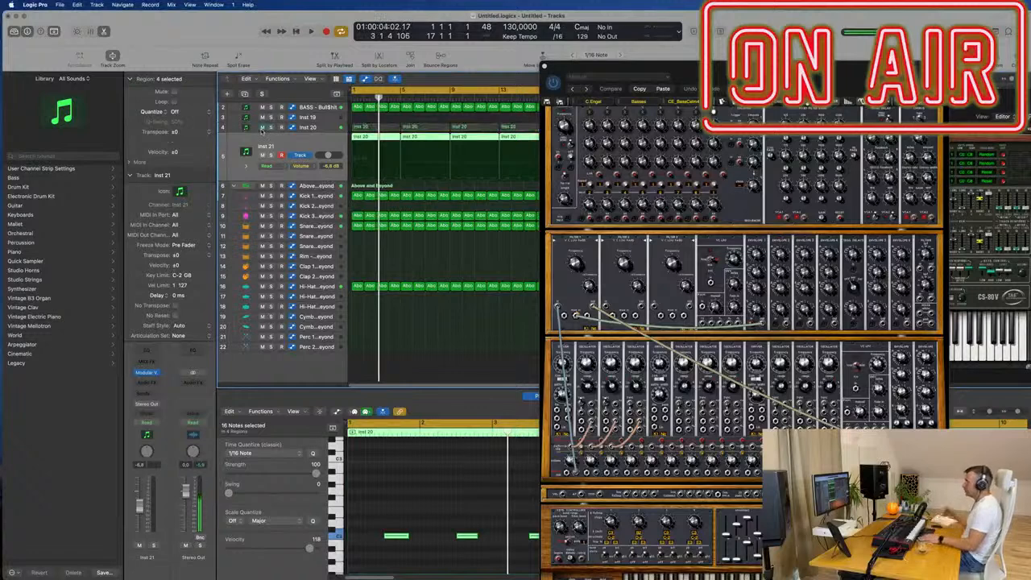
key("space")
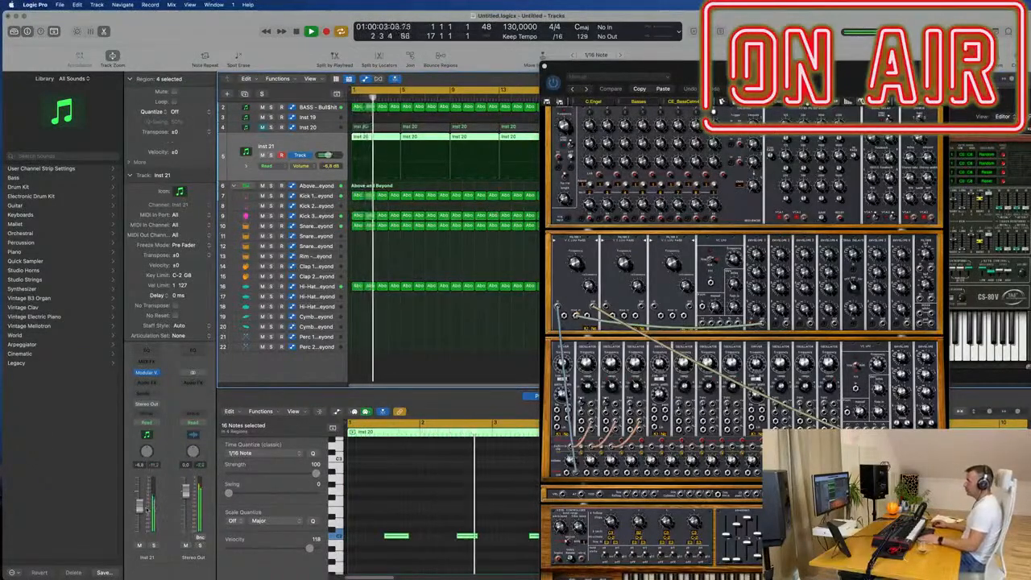
- Audition the following C.Engel bass presets in Modular V, up to a CE_Taurus preset, and move its window off the arrangement
left_click_drag(744, 71, 505, 22)
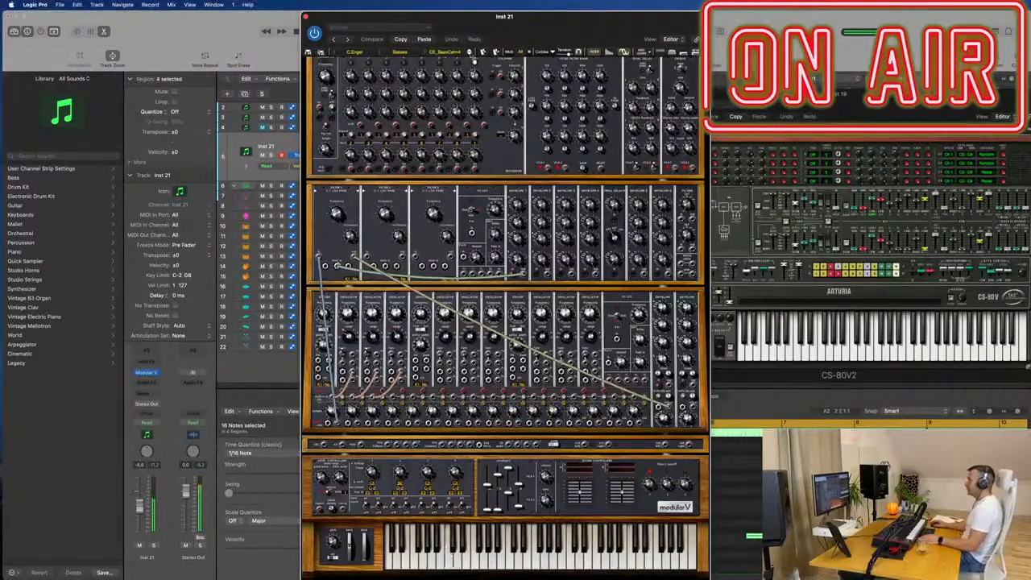
left_click(471, 52)
left_click(470, 51)
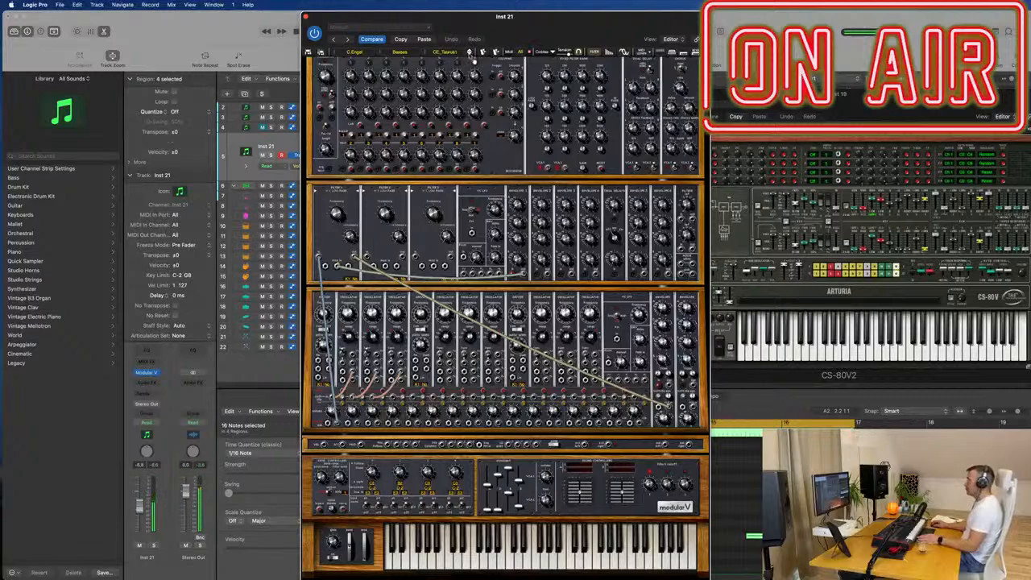
left_click_drag(476, 17, 768, 17)
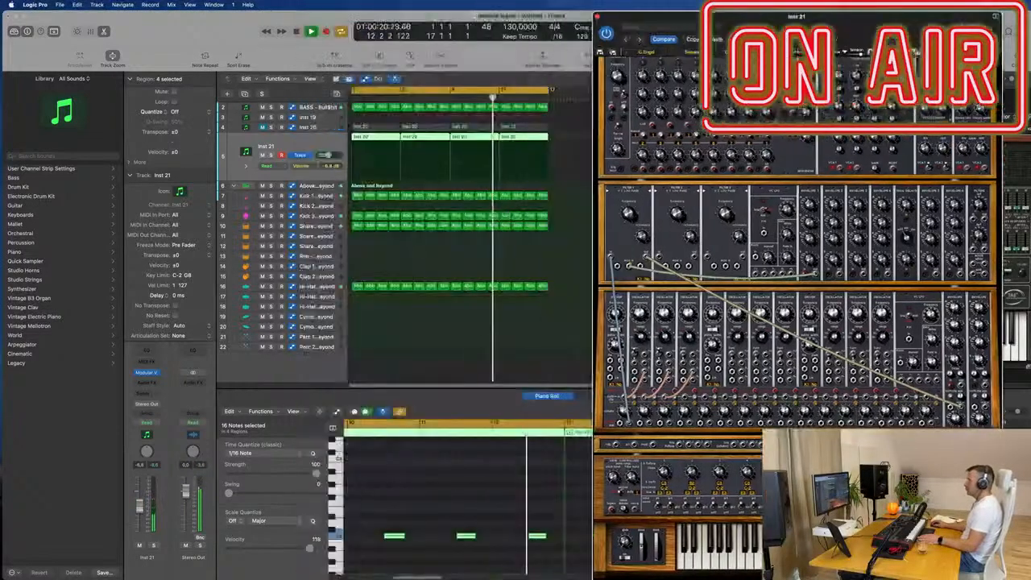
- Restart playback from the beginning and copy the Compressor from the bass channel to the Inst 21 channel in the mixer
key("Return")
key("x")
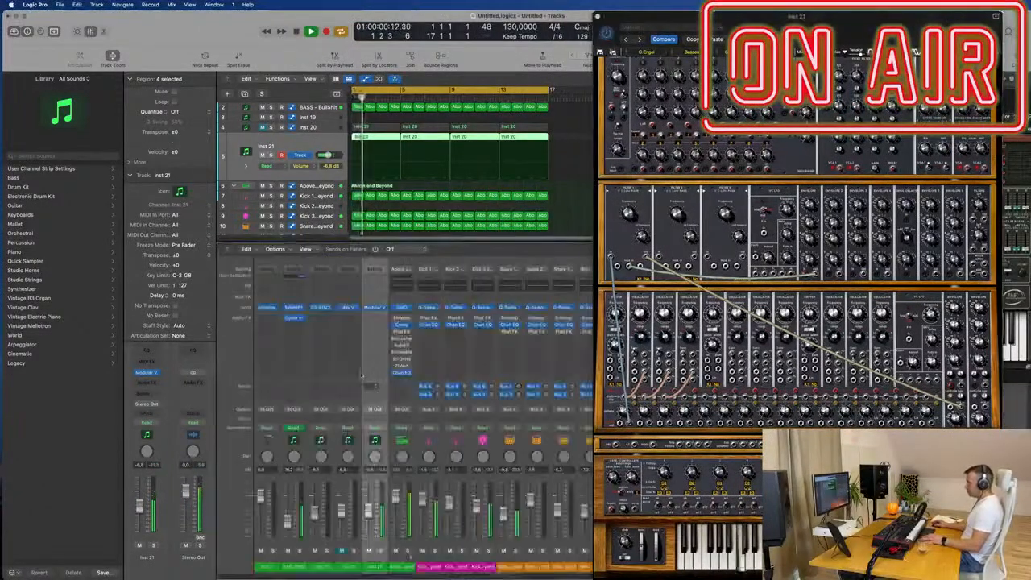
left_click_drag(293, 320, 375, 321)
key("space")
left_click_drag(766, 16, 653, 16)
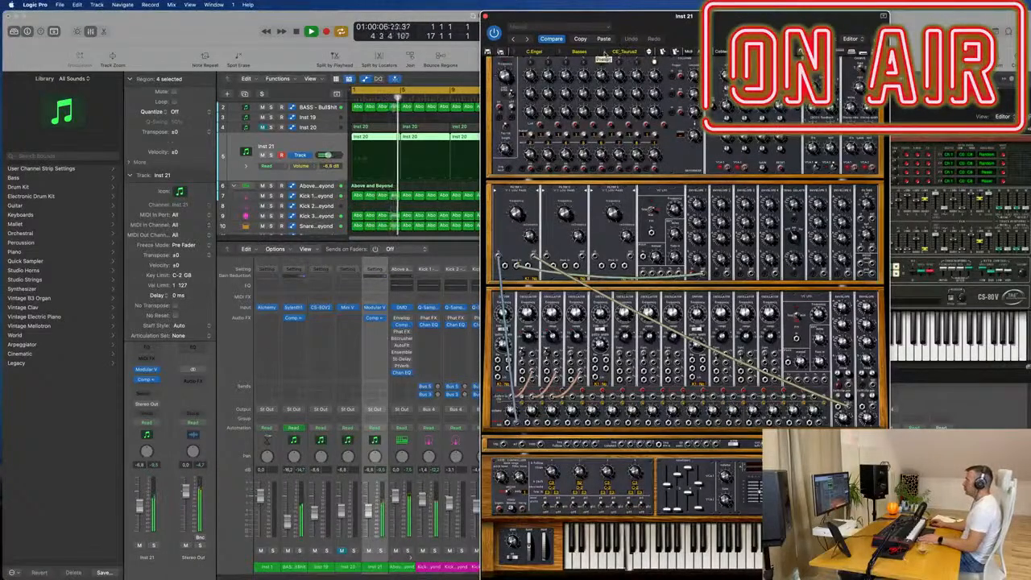
- Browse the Modular V preset banks and load the first preset from the Basses category of the All bank
left_click(561, 53)
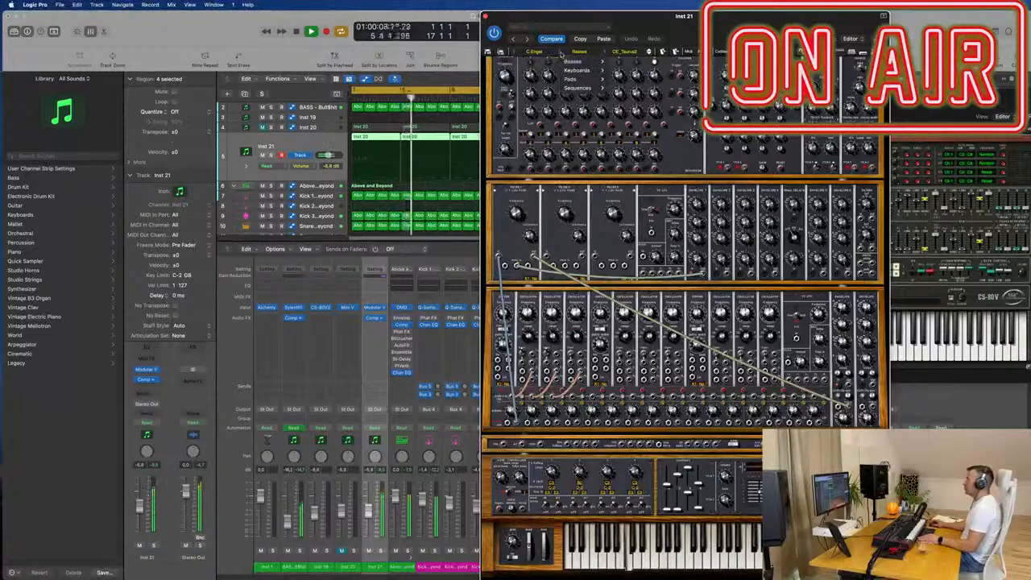
mouse_move(570, 62)
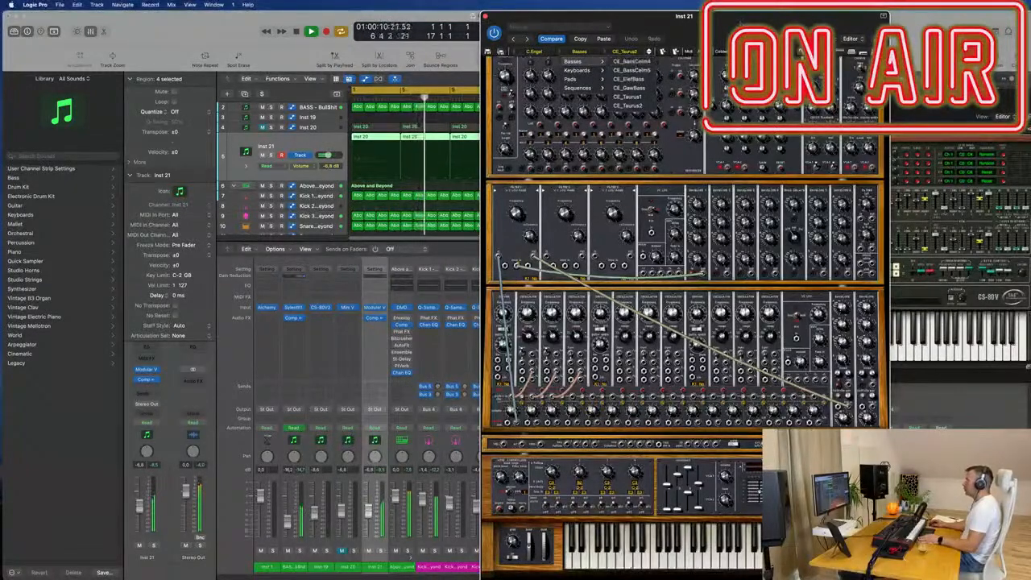
left_click(566, 34)
left_click(511, 52)
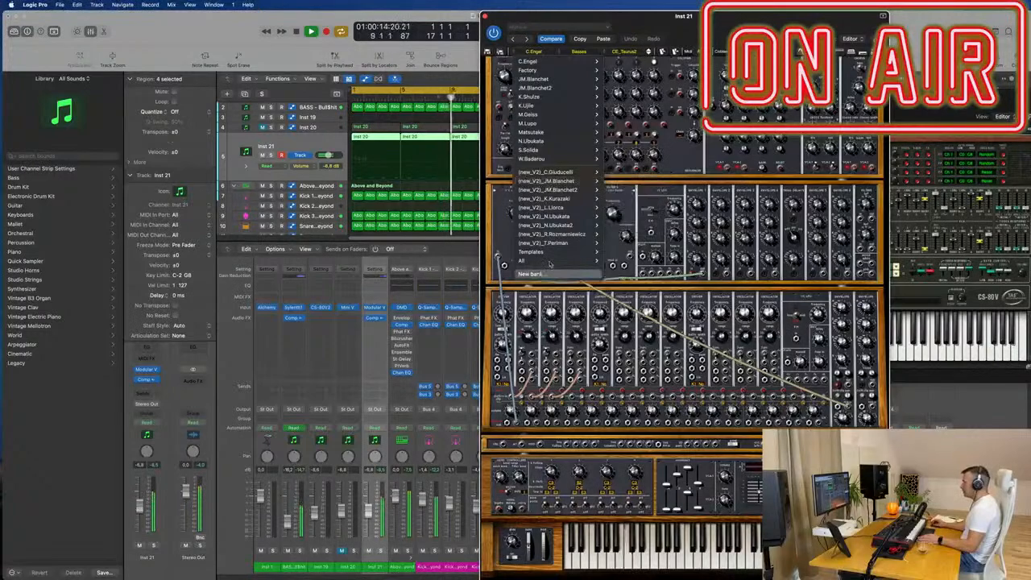
mouse_move(550, 263)
mouse_move(612, 261)
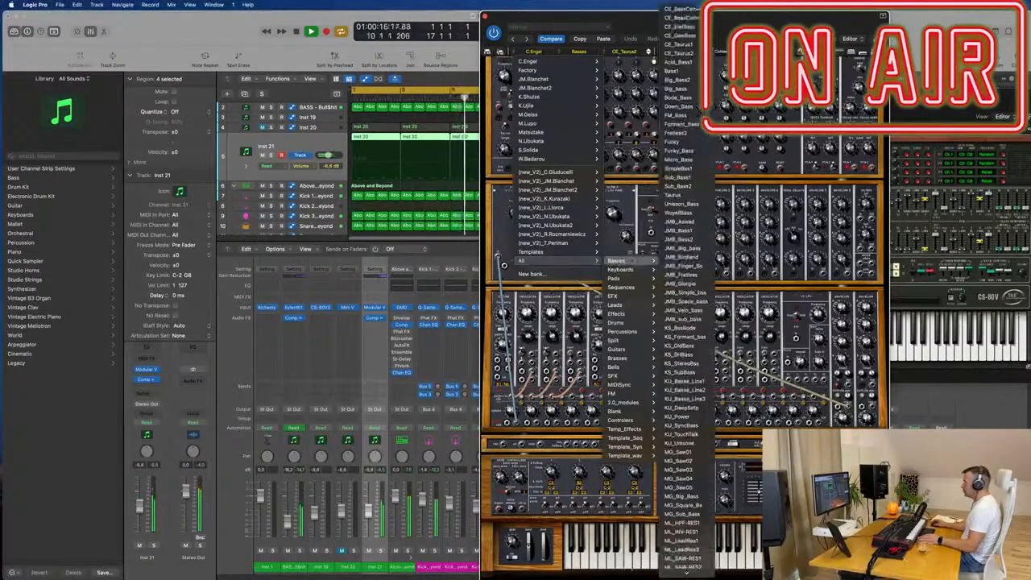
left_click(684, 9)
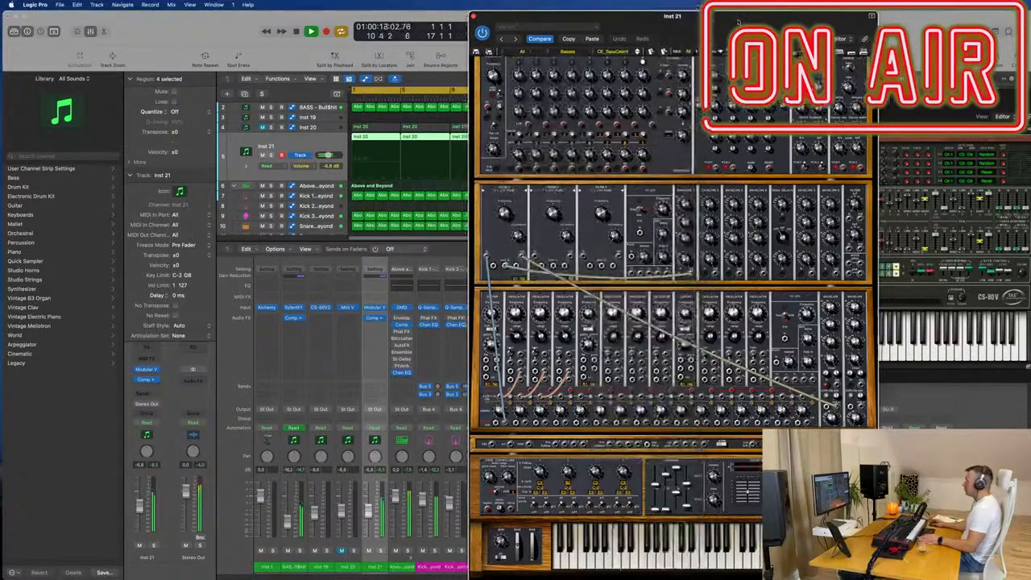
left_click_drag(690, 32, 769, 32)
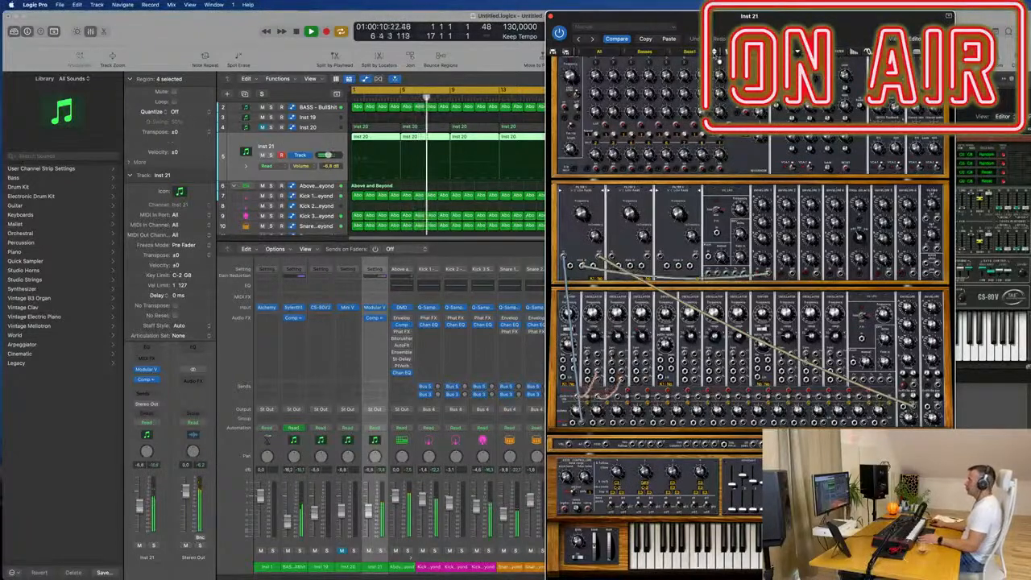
- Audition successive bass presets in Modular V, including Big_Bass, FM_Bass, Formant_Bass, Funky and Funky_Bass
left_click(715, 54)
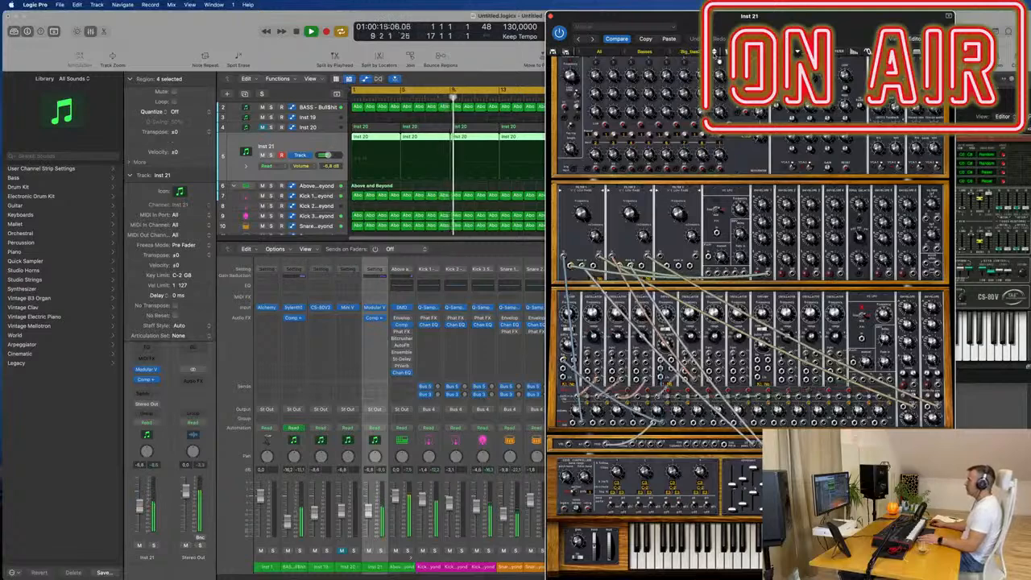
left_click(715, 54)
left_click_drag(729, 16, 533, 30)
left_click(521, 70)
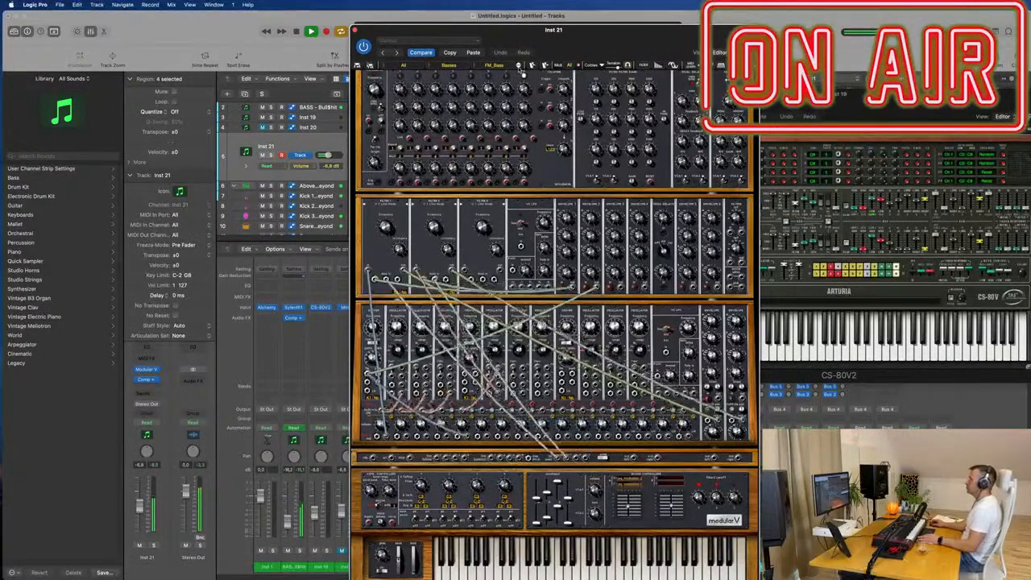
left_click(521, 71)
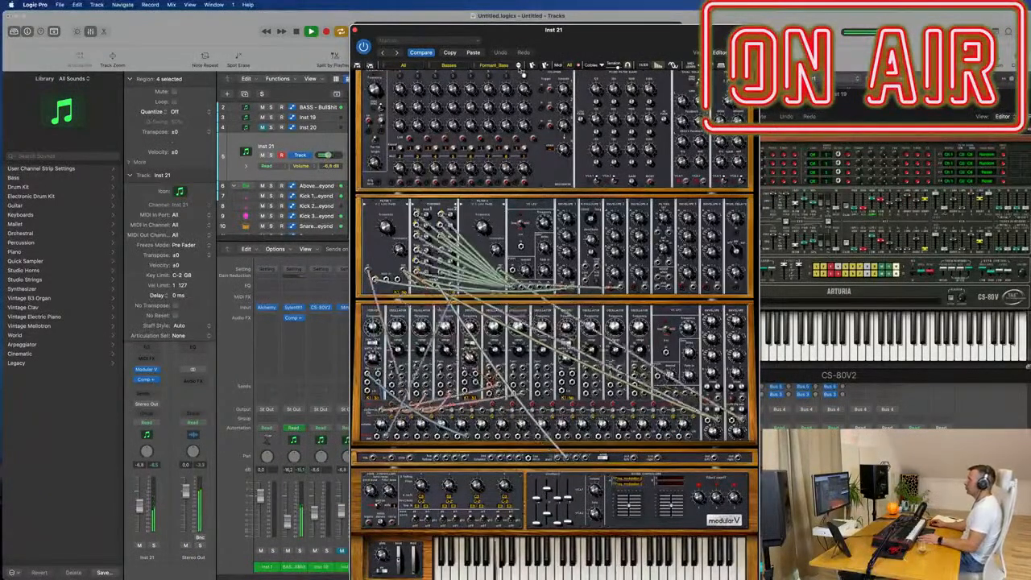
left_click(522, 71)
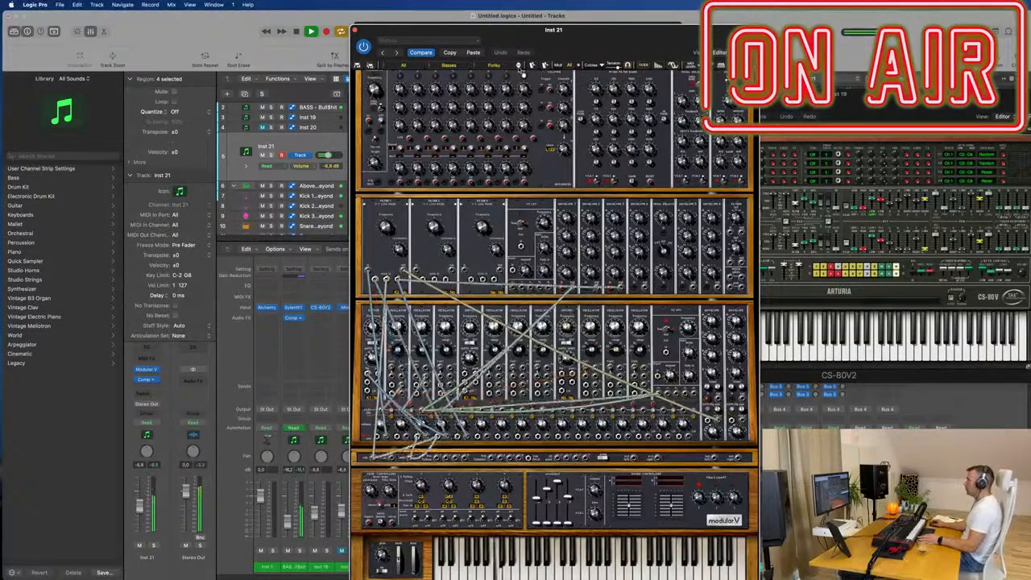
left_click(521, 71)
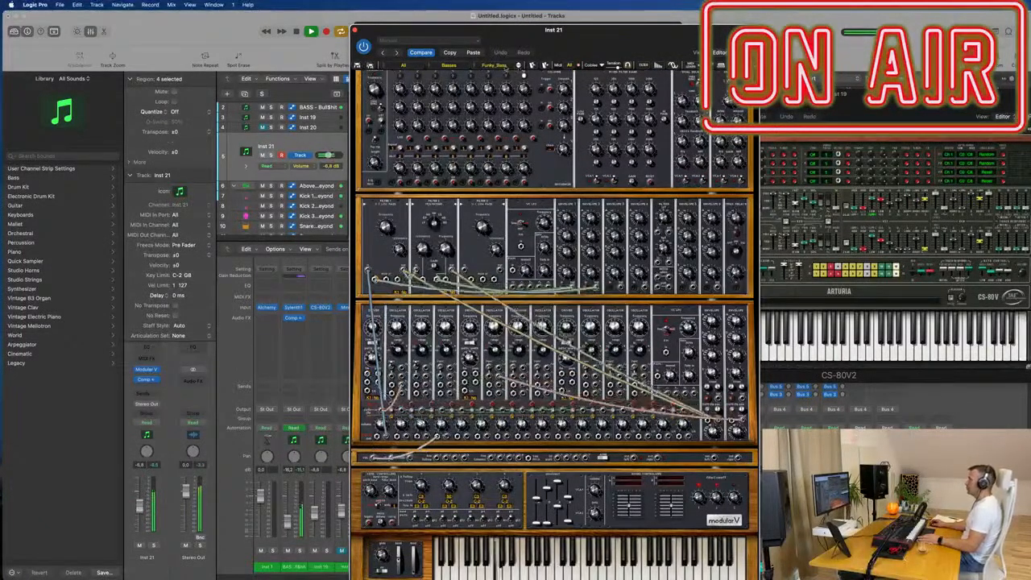
- Load the first preset in Modular V's bass list, CE_BassCeinn4, and close the plug-in window
left_click(488, 68)
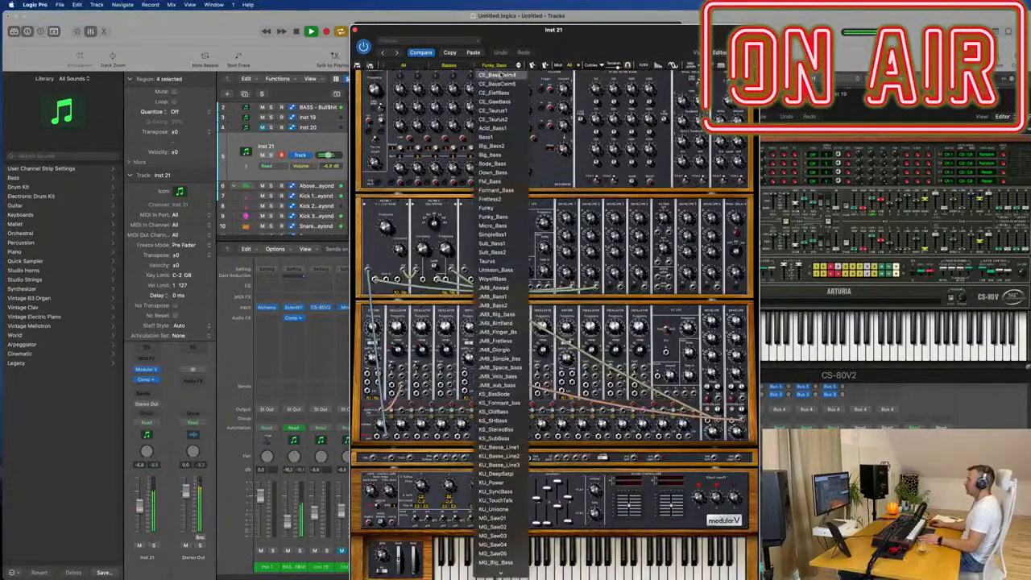
left_click(501, 76)
left_click_drag(602, 31, 812, 21)
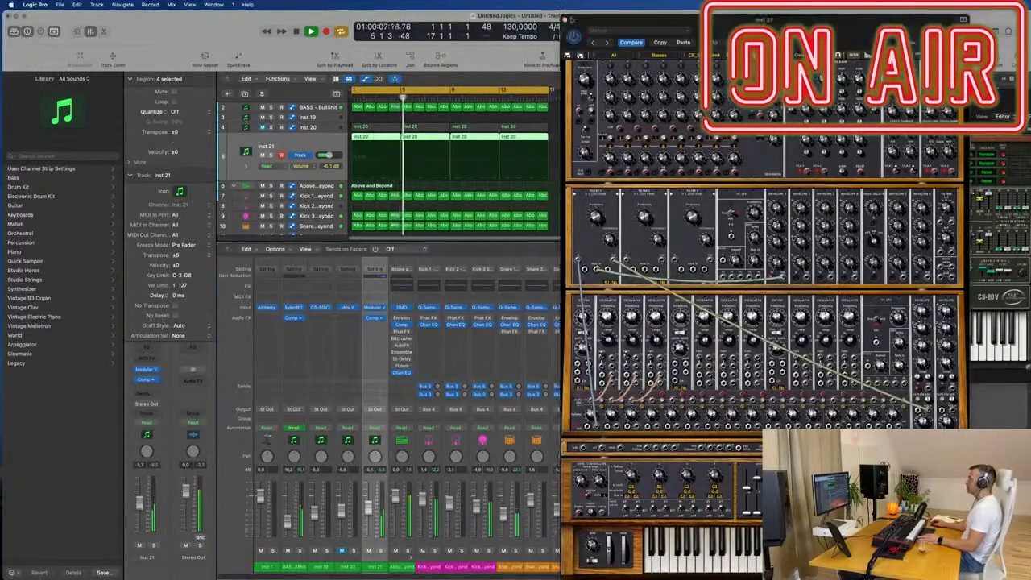
left_click(566, 20)
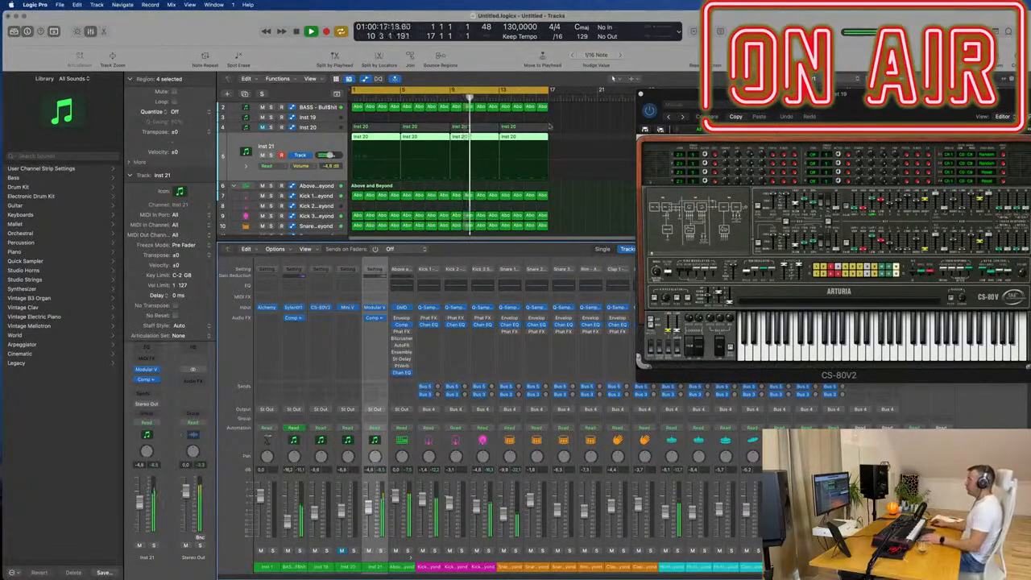
- Deselect the Inst 21 regions, hide the mixer and restart playback from the beginning
left_click(588, 127)
key("x")
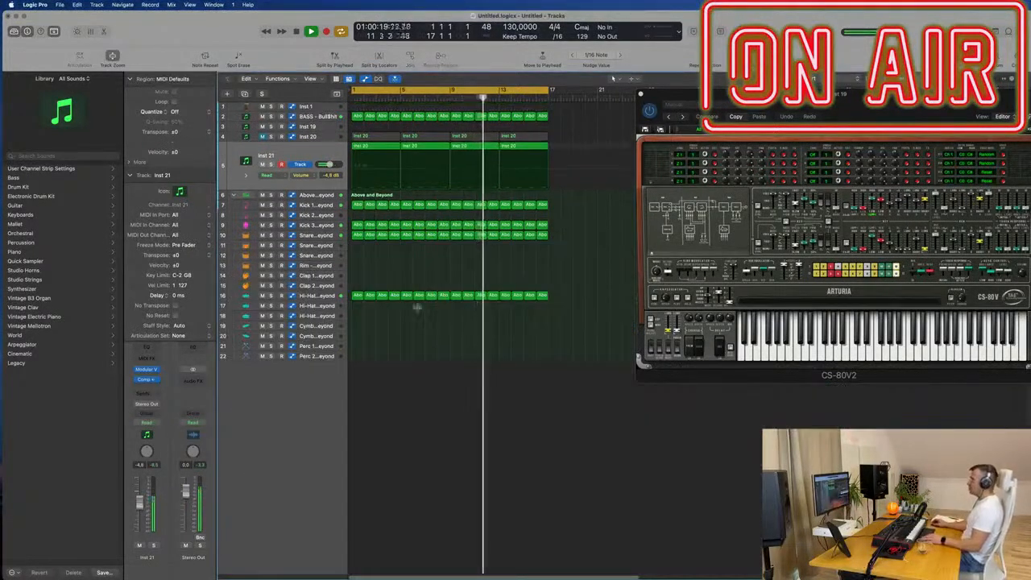
key("Return")
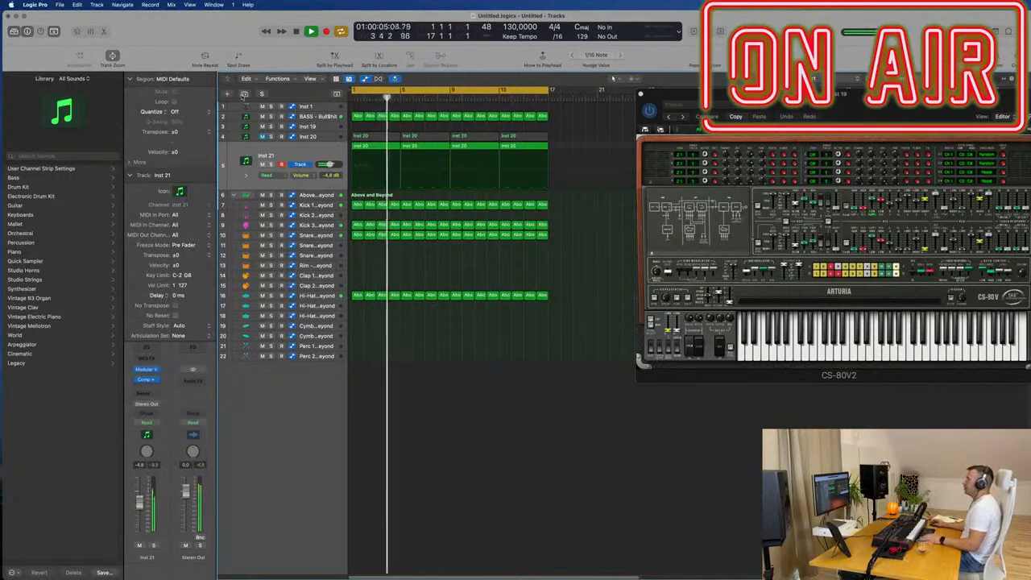
- Duplicate the Above and Beyond drum track without its regions and load the Modern TR-707 kit on the new track
left_click(310, 197)
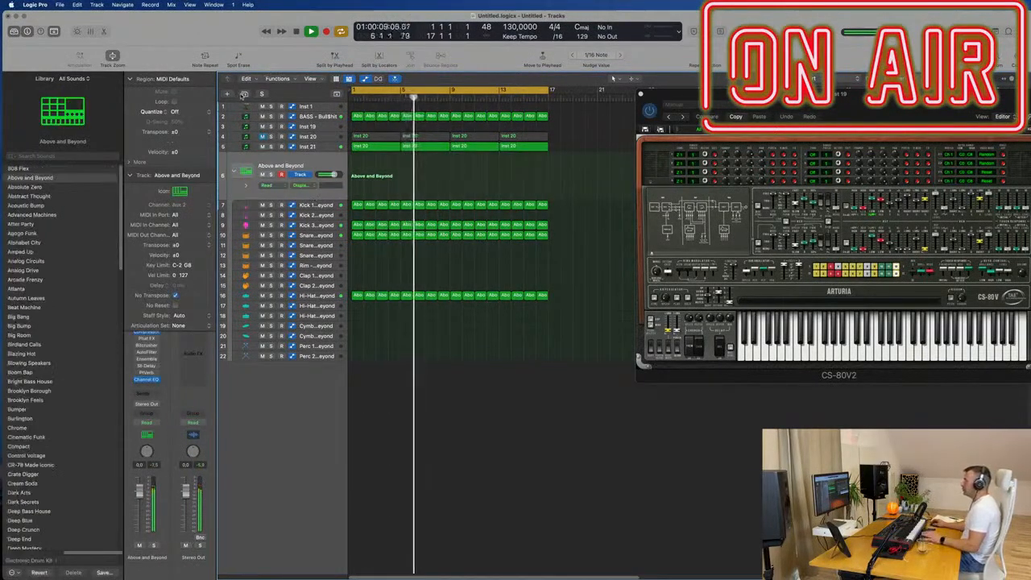
left_click(244, 94)
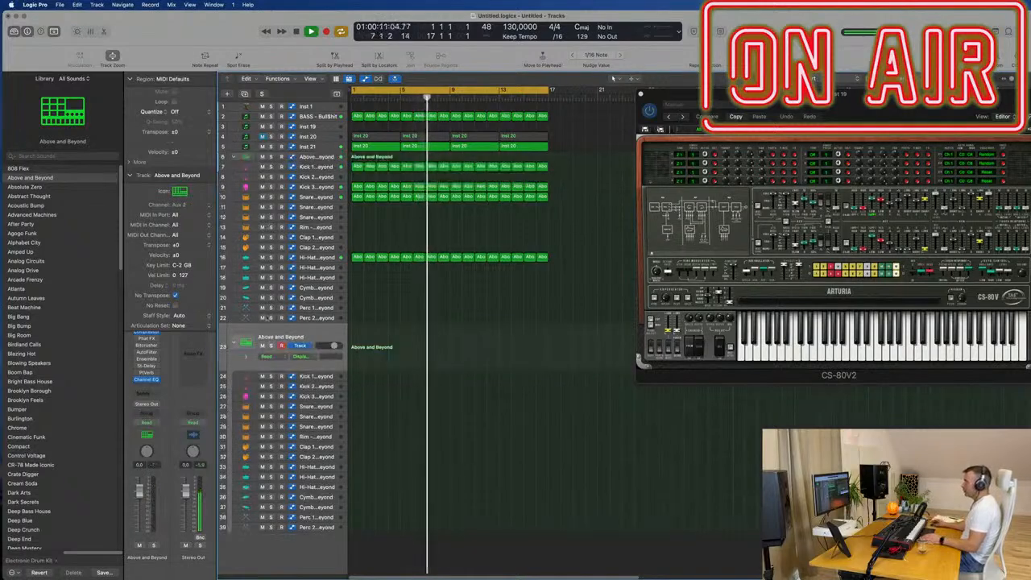
scroll(71, 348, "down", 10)
scroll(72, 349, "down", 5)
scroll(75, 347, "down", 5)
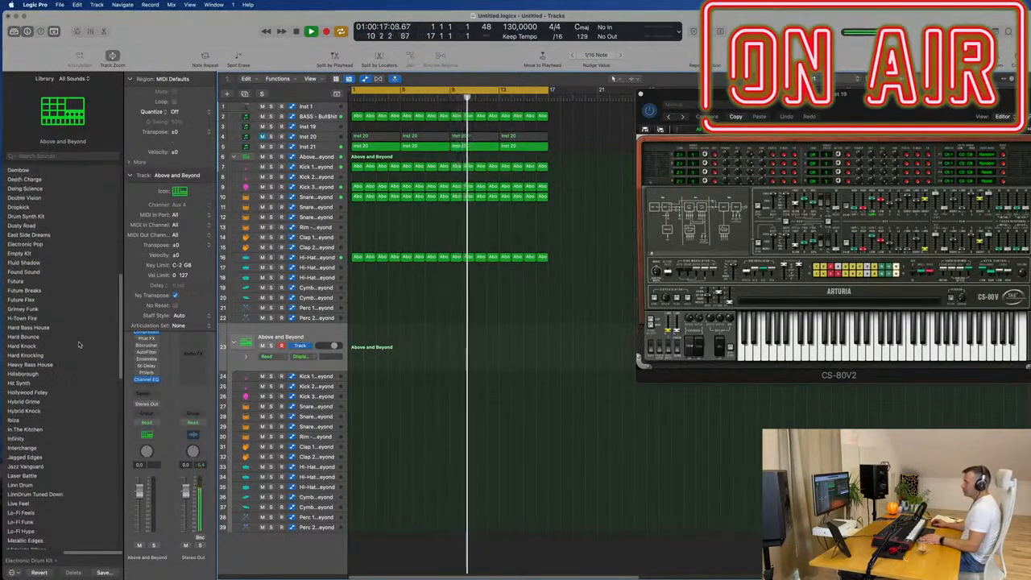
scroll(77, 343, "down", 3)
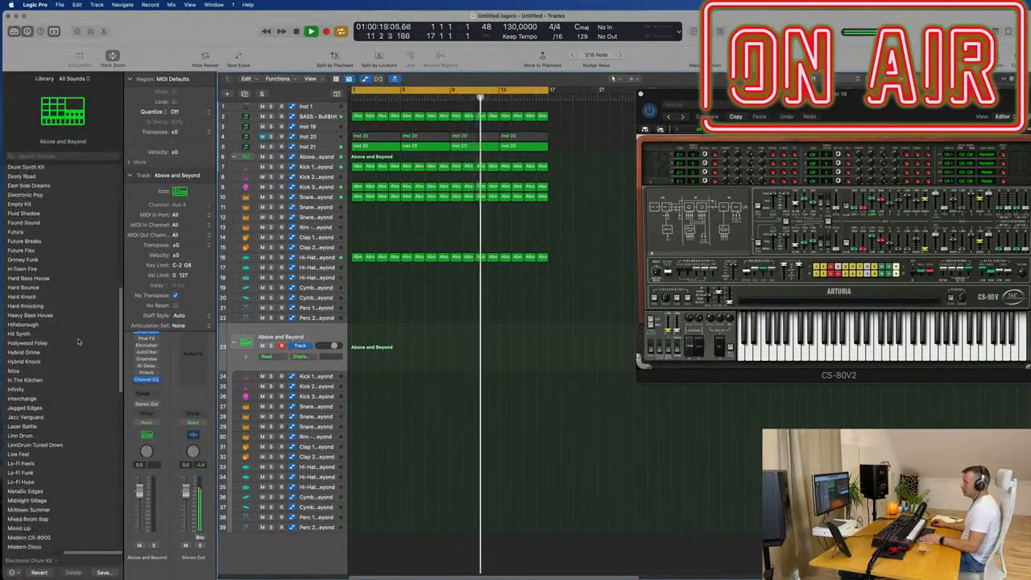
scroll(78, 341, "down", 1)
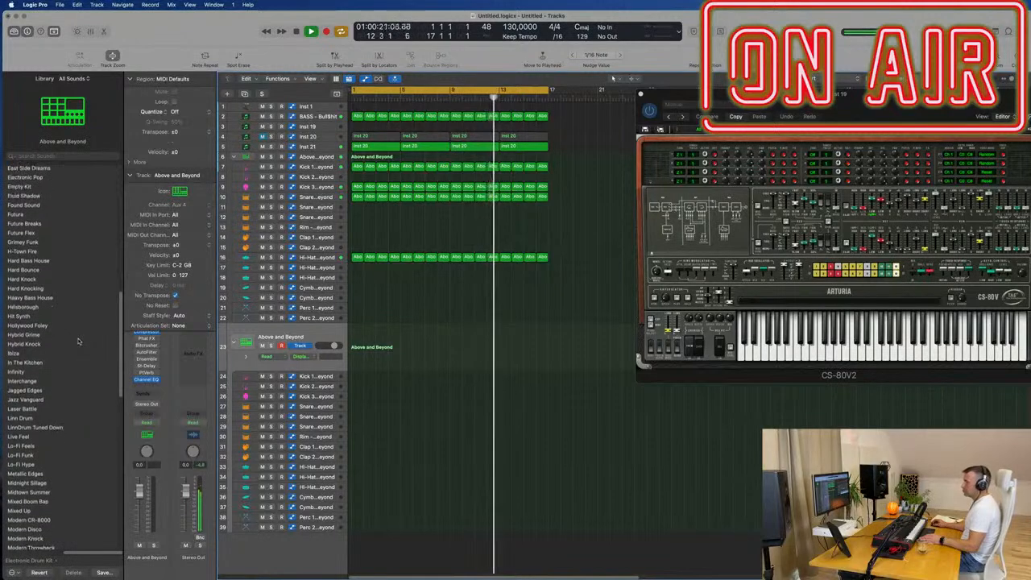
scroll(79, 342, "down", 3)
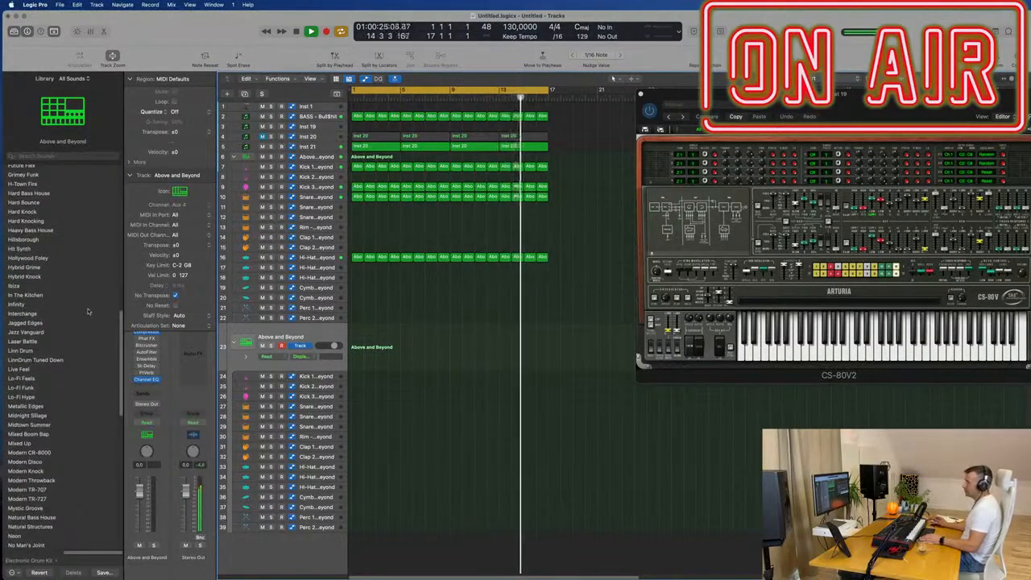
scroll(85, 351, "down", 2)
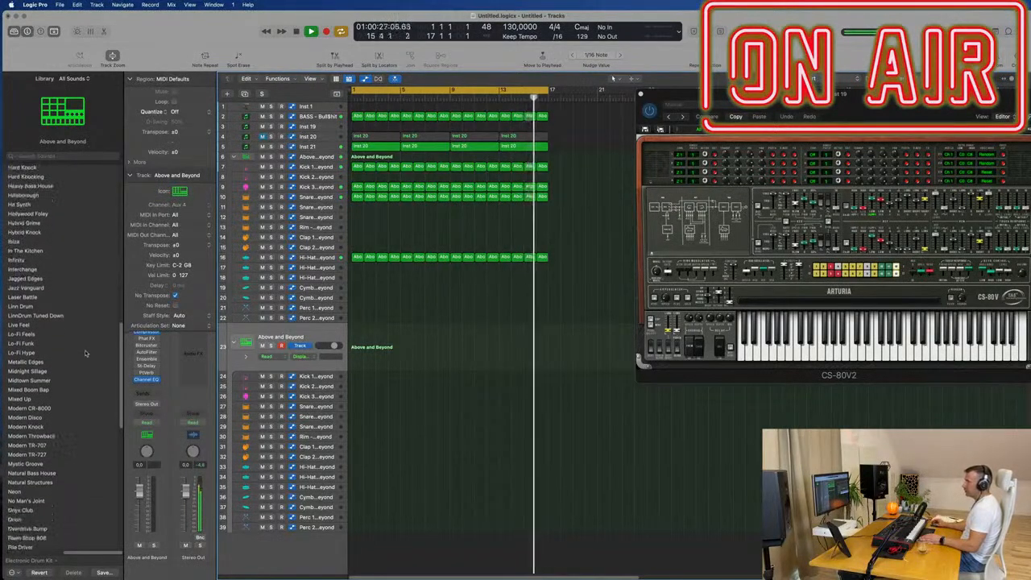
left_click(28, 448)
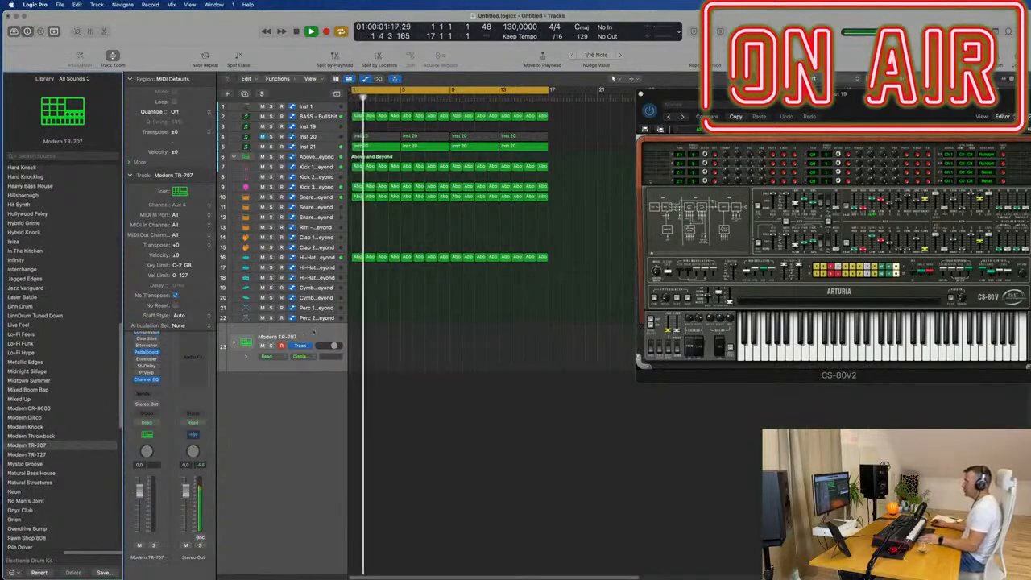
- Expand the Modern TR-707 track stack to show its individual drum tracks
left_click(244, 356)
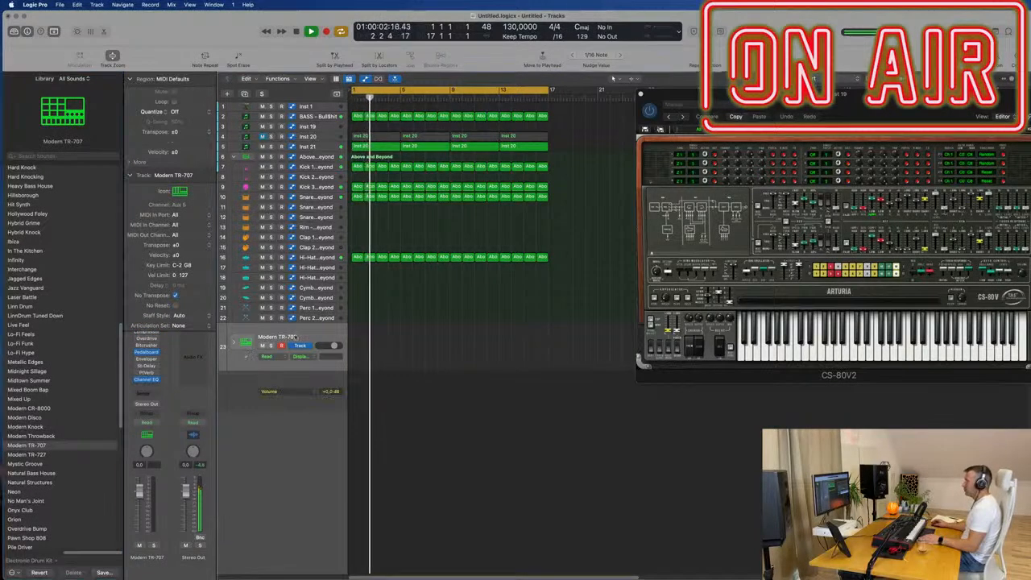
left_click(233, 346)
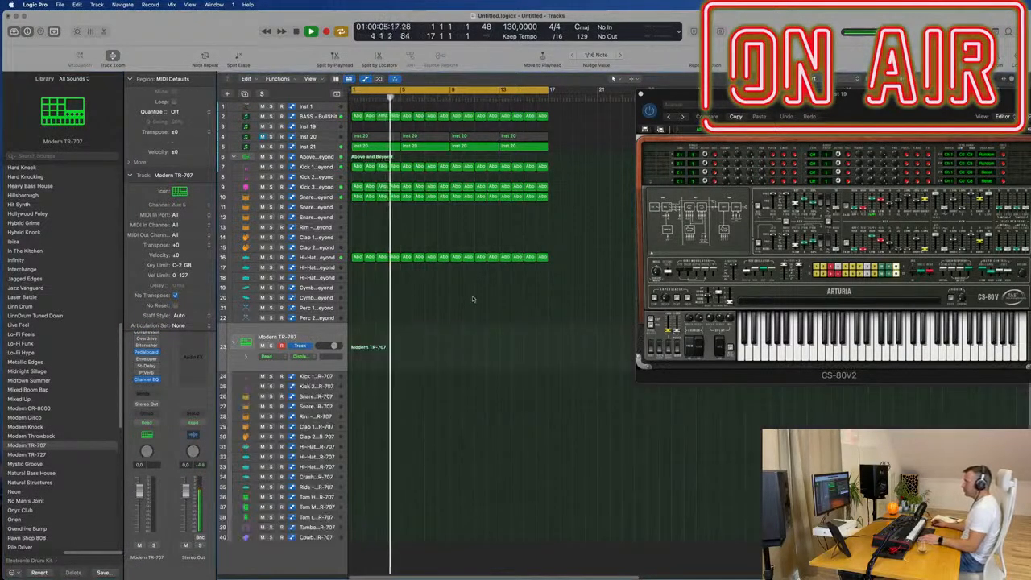
scroll(402, 306, "down", 1)
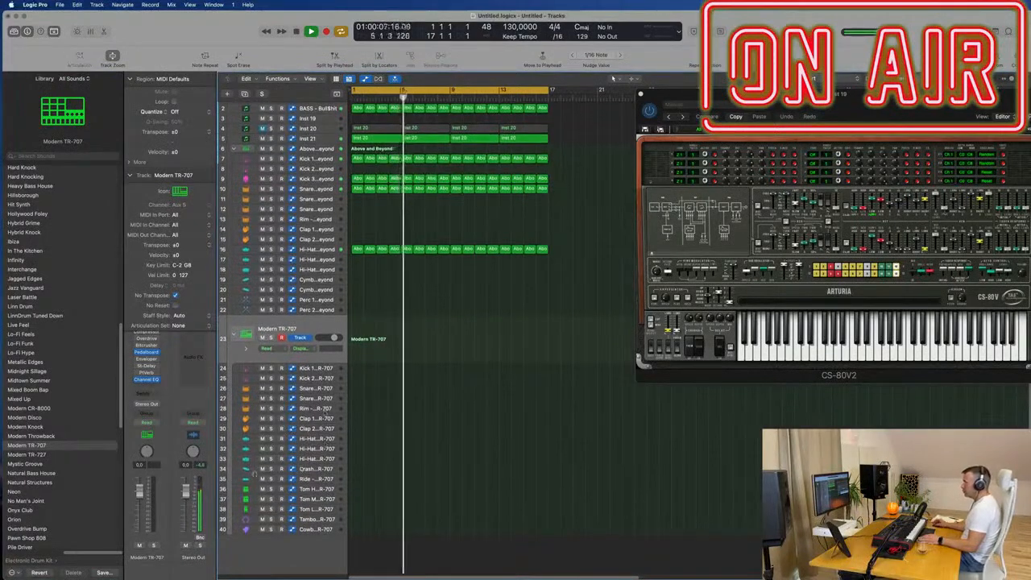
- Audition the high, mid and low toms of the Modern TR-707 kit and return to the Tom High track
left_click(321, 491)
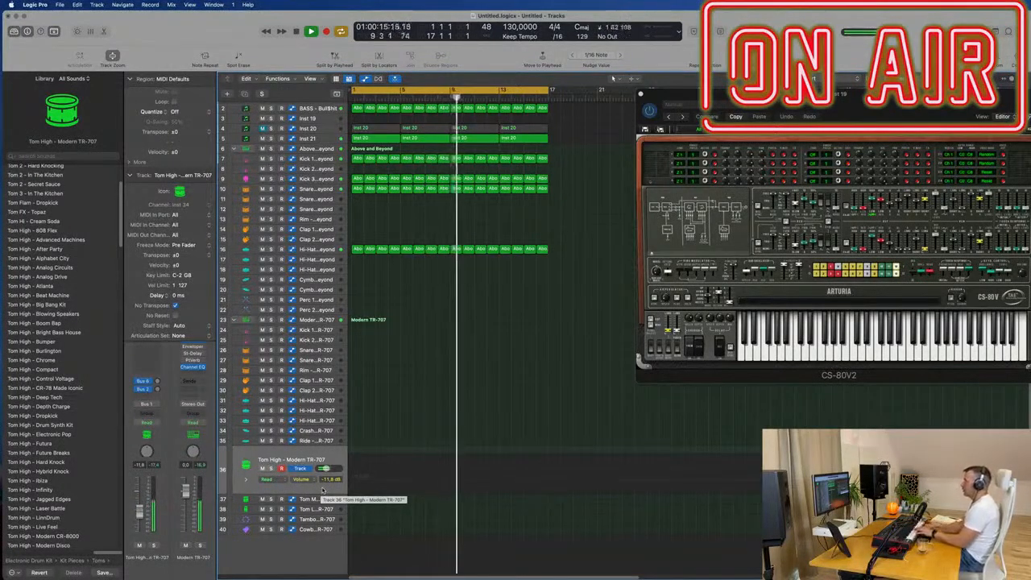
left_click(323, 500)
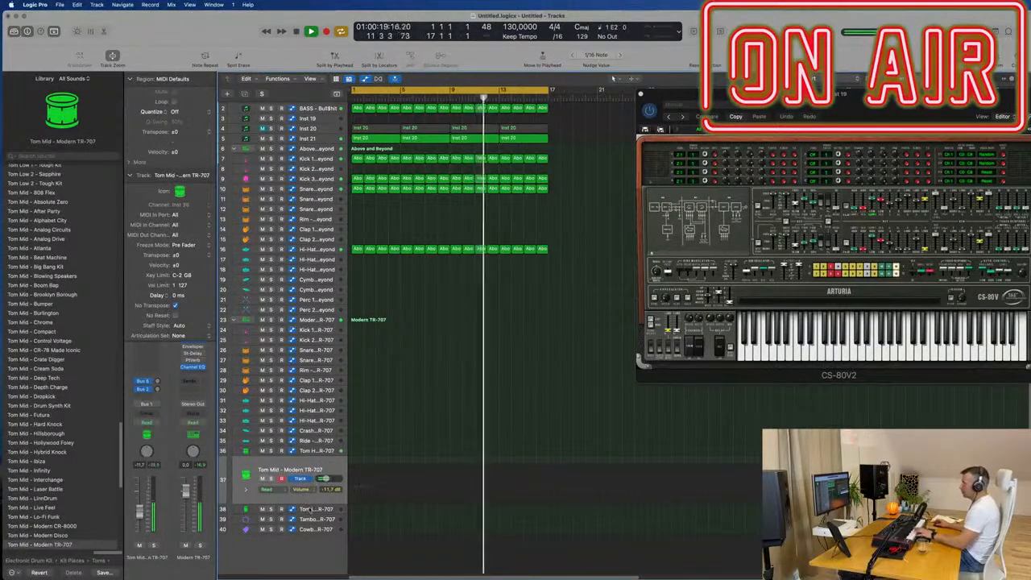
key("Down")
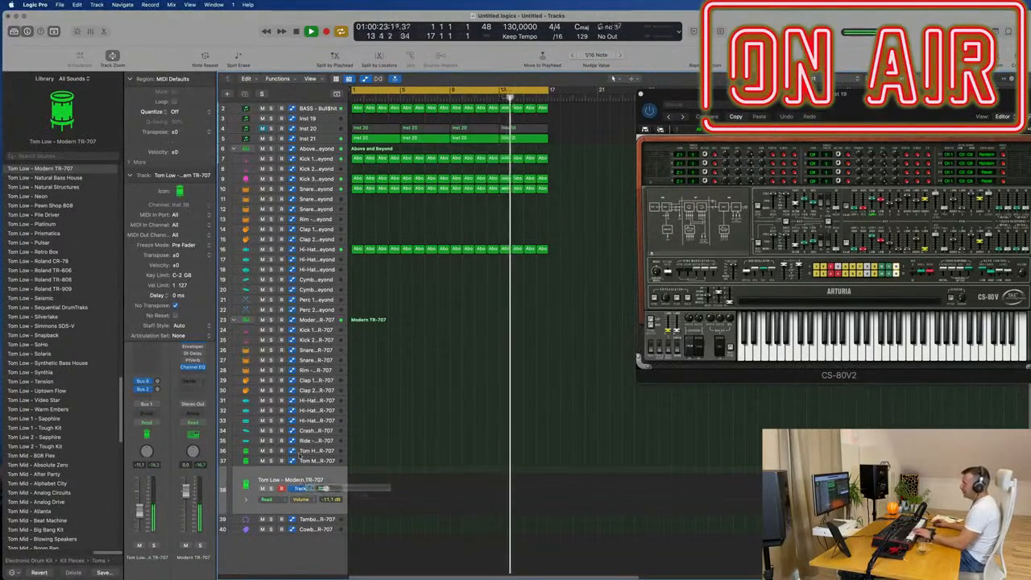
left_click(307, 452)
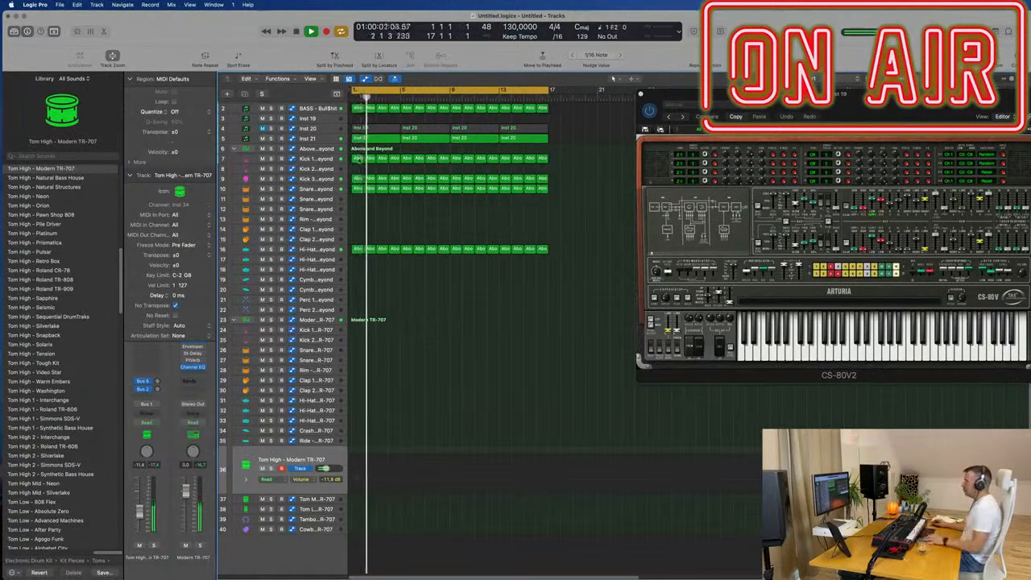
- Copy the first Kick 3 region to bar 1 of the Modern TR-707 Tom High track and open its notes for editing
left_click(356, 178)
left_click_drag(356, 178, 357, 451)
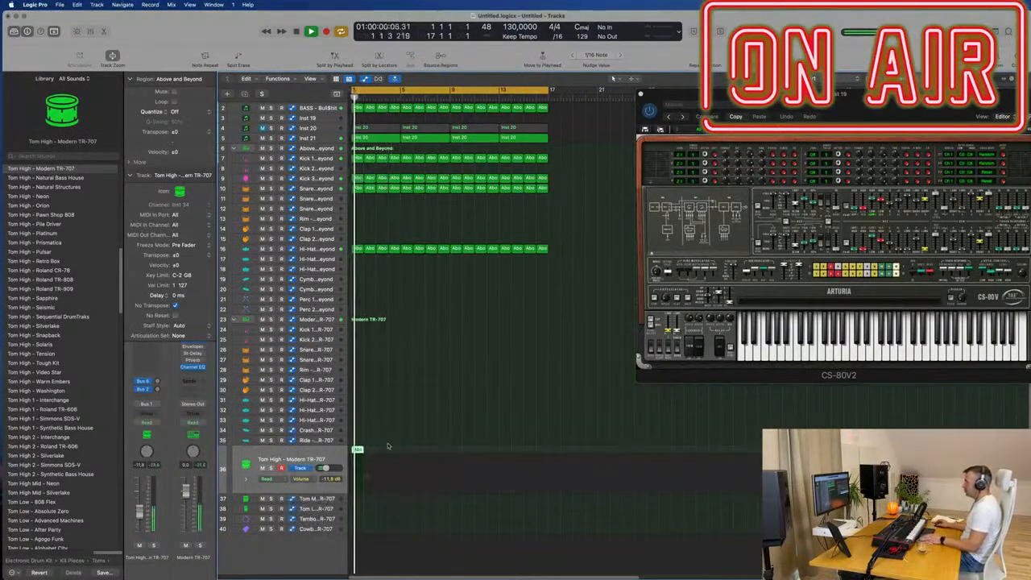
double_click(356, 451)
key("space")
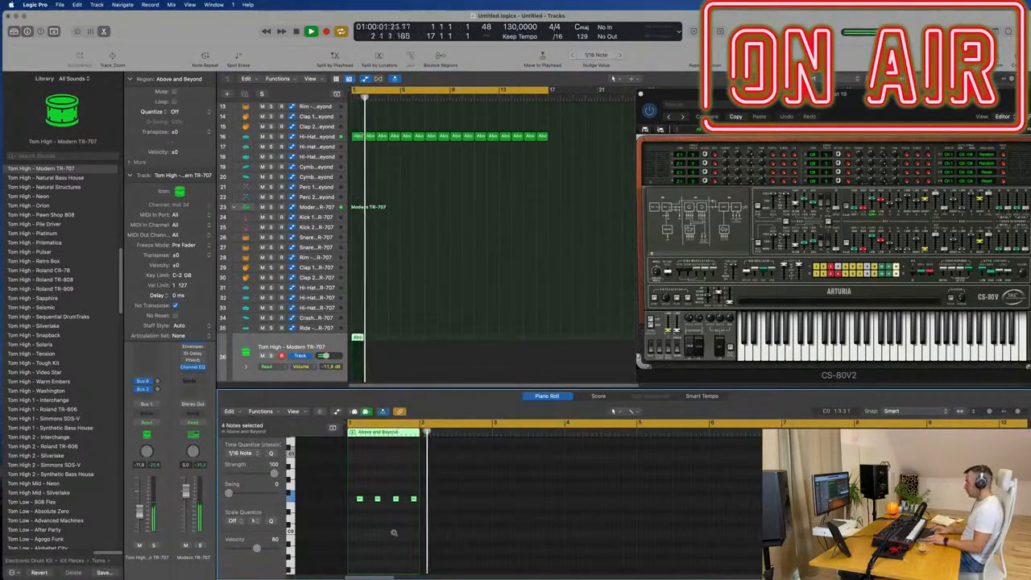
- Transpose the four tom notes up two octaves to F2 and loop playback over bars 1 and 2
key("Return")
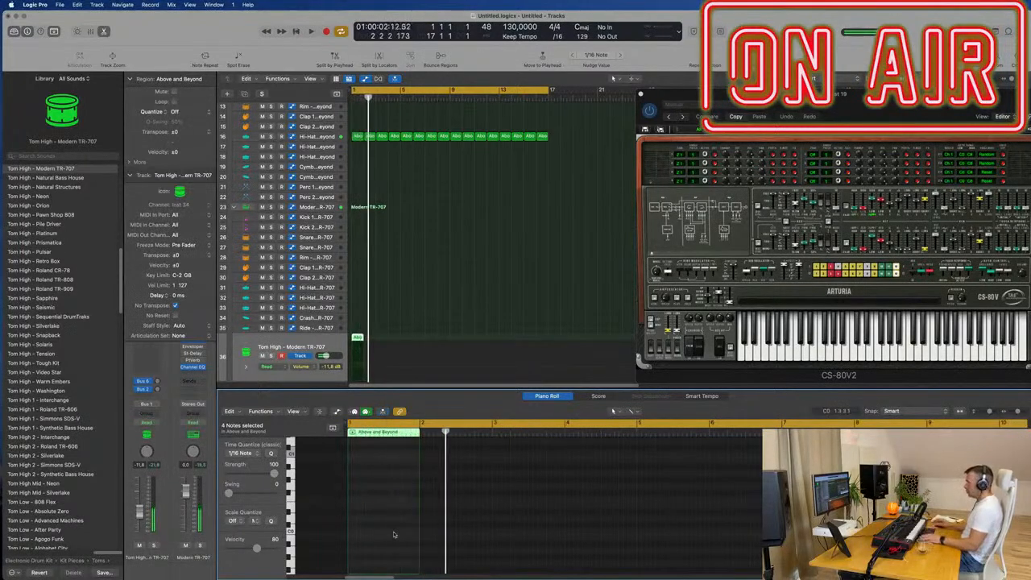
scroll(415, 298, "up", 3)
scroll(434, 312, "down", 1)
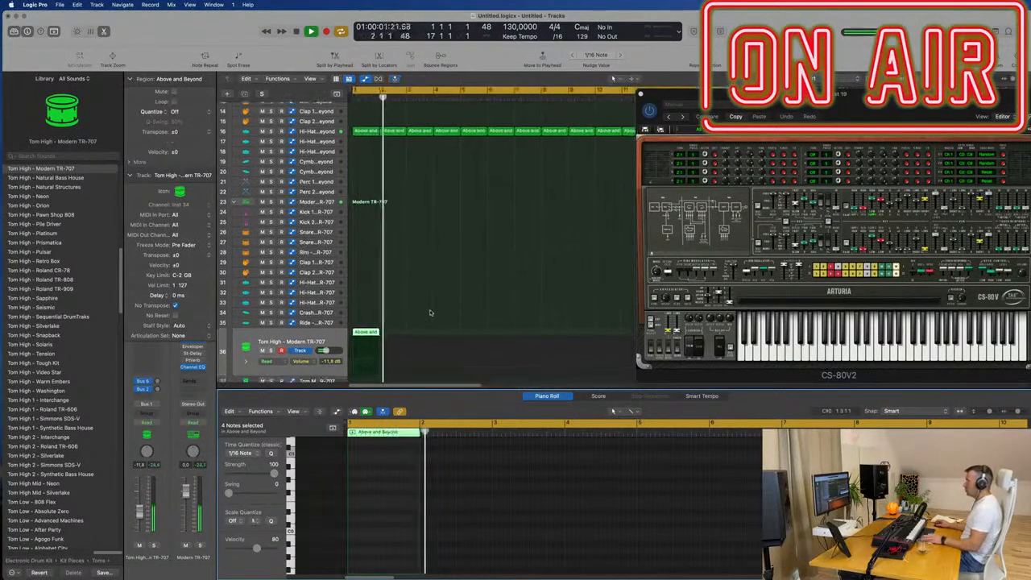
left_click(365, 92)
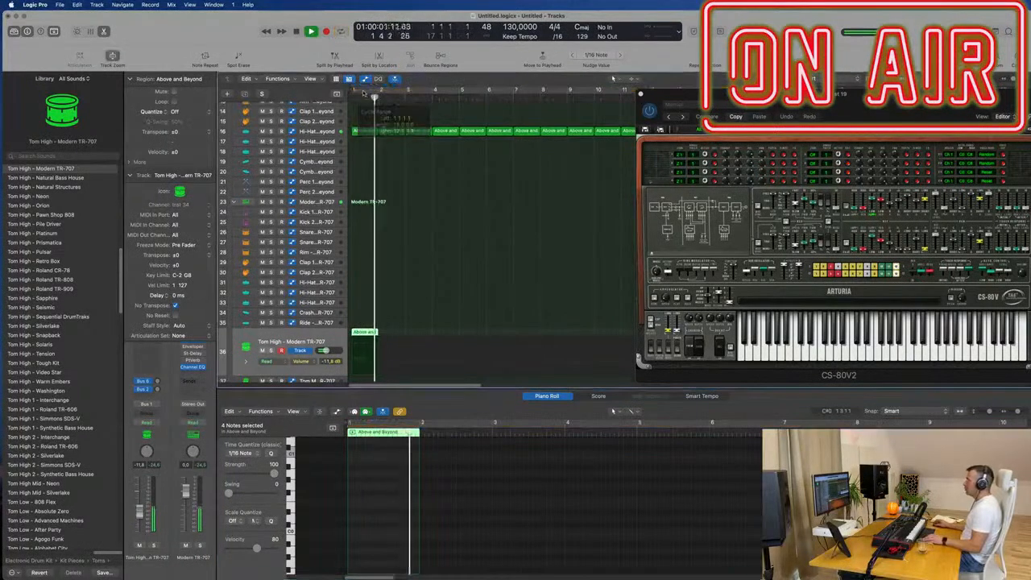
left_click_drag(354, 94, 405, 97)
key("space")
scroll(414, 375, "down", 3)
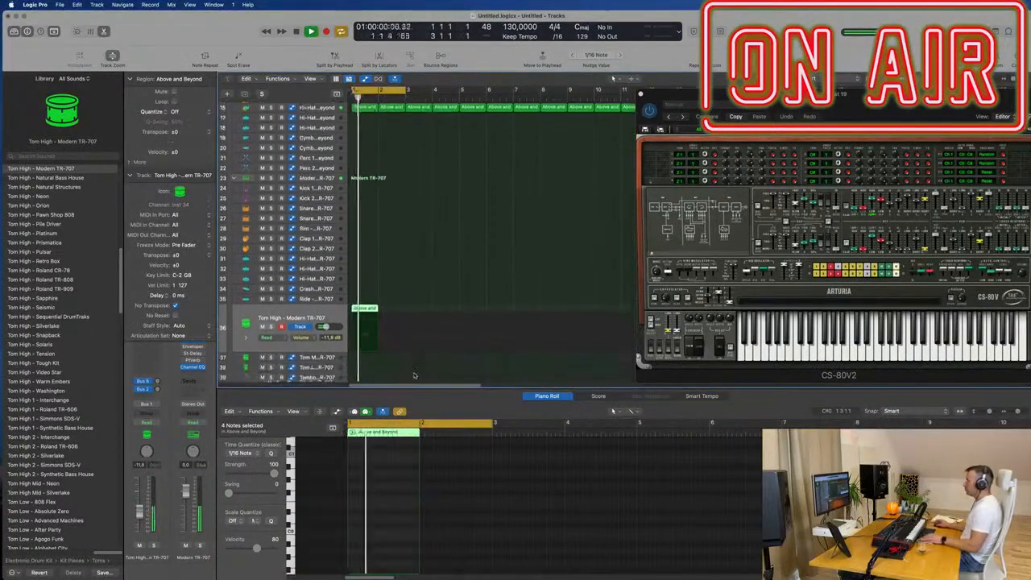
- Shorten all the tom notes in the region and remove the second one
scroll(396, 463, "up", 8)
scroll(390, 500, "up", 3)
key("space")
key("space")
left_click(387, 493)
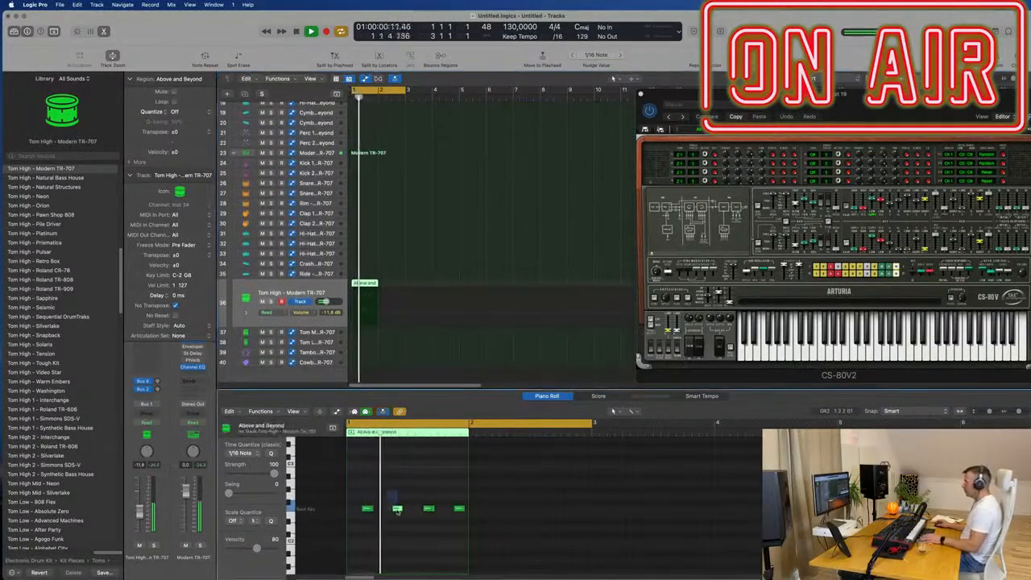
key("super+a")
left_click_drag(462, 509, 398, 515)
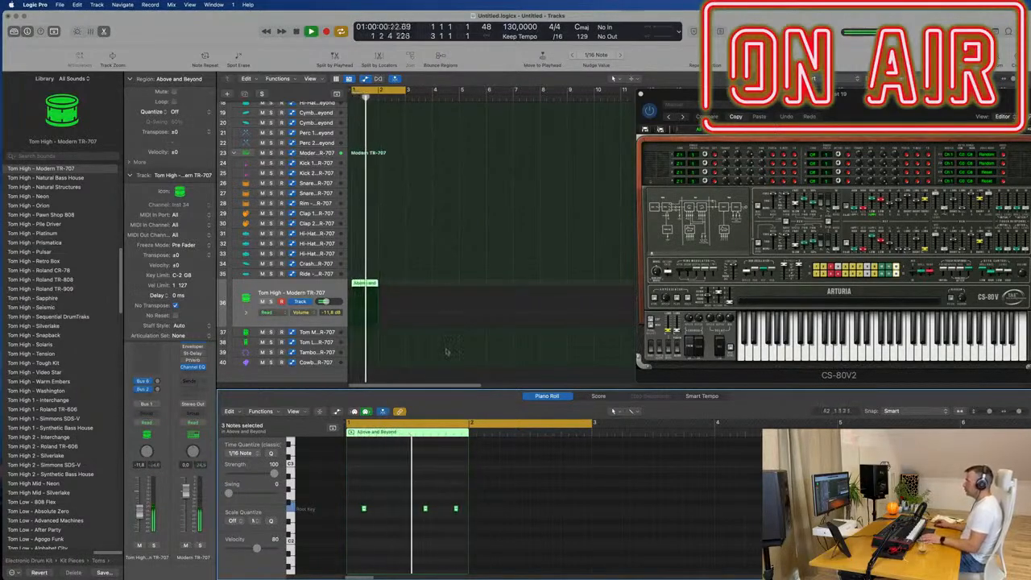
- Reselect the tom region, move its last two notes earlier to beats 2 and 3 of bar 1, and play the pattern
left_click(474, 265)
scroll(473, 264, "up", 7)
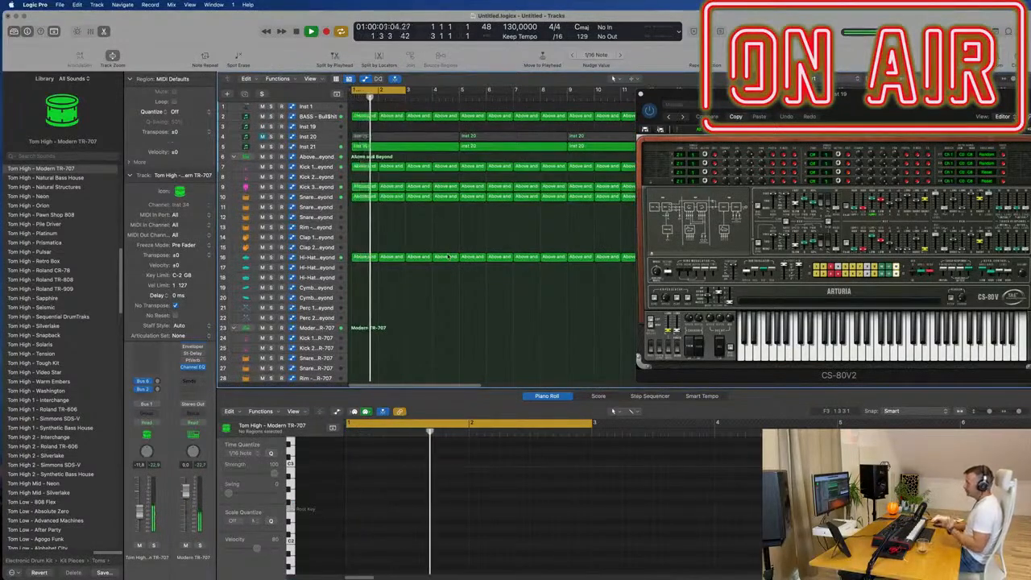
scroll(448, 256, "down", 7)
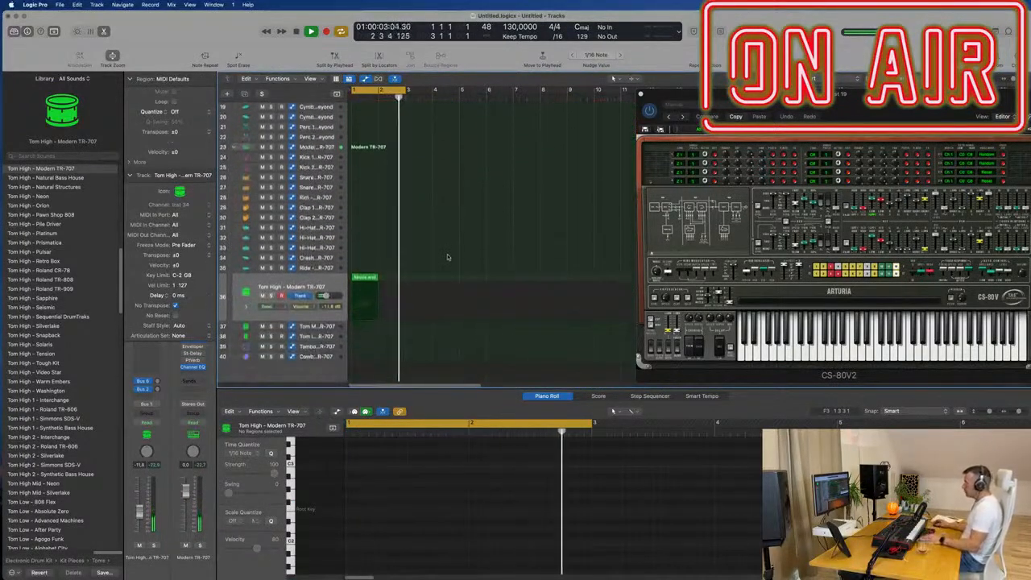
key("super+Right")
key("super+Right")
key("super+Right")
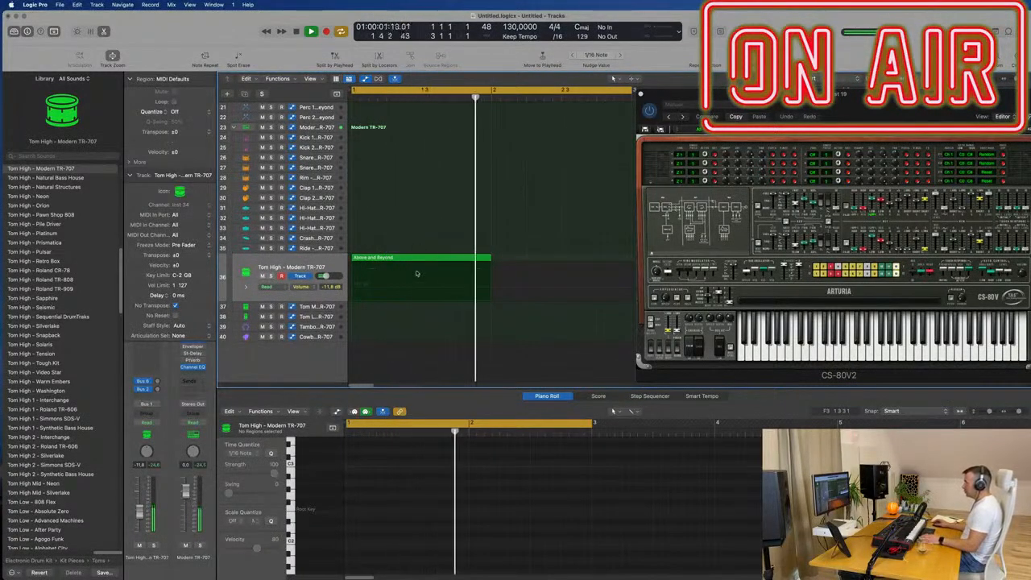
left_click(430, 260)
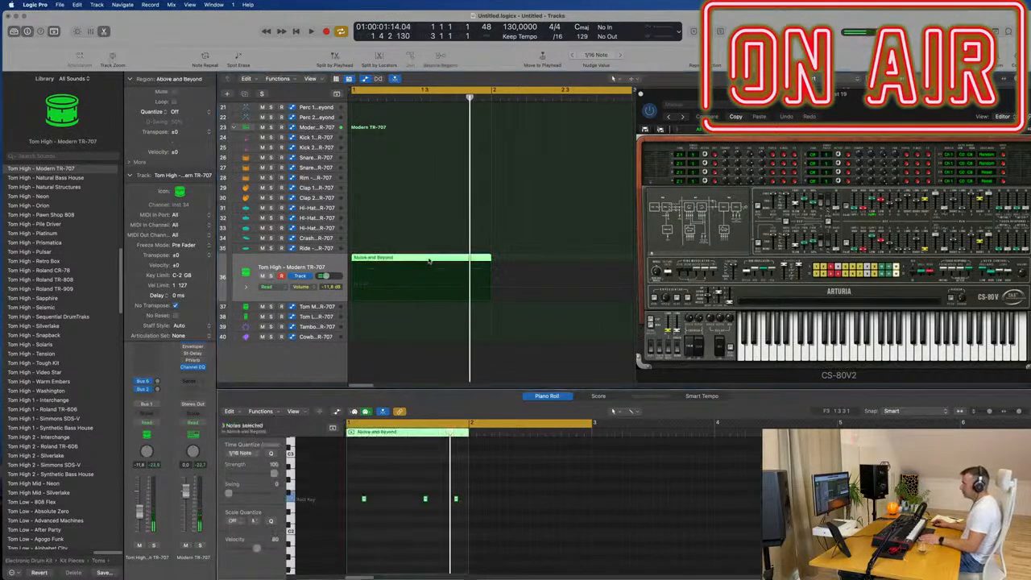
scroll(403, 491, "left", 3)
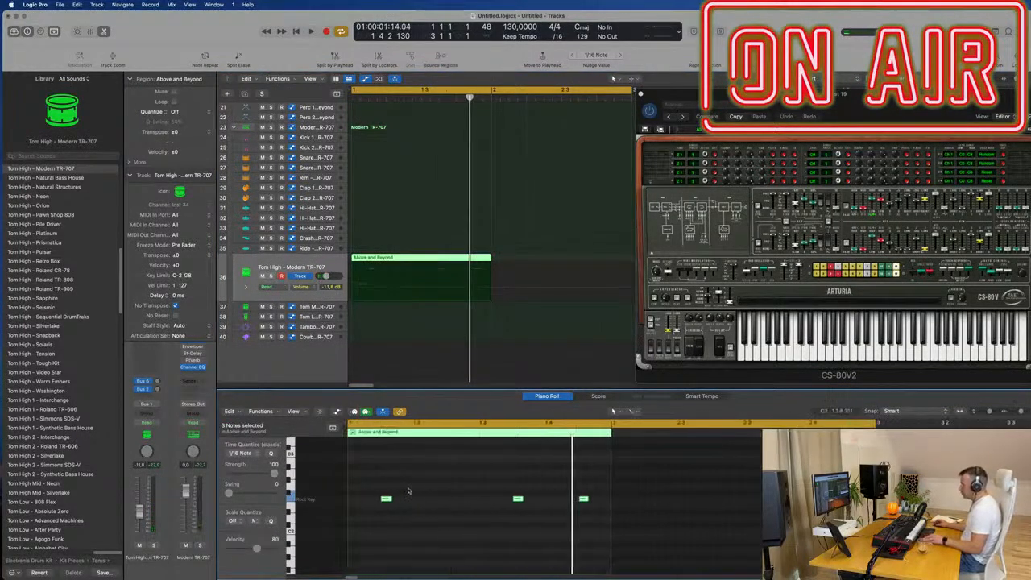
left_click_drag(517, 499, 419, 502)
key("space")
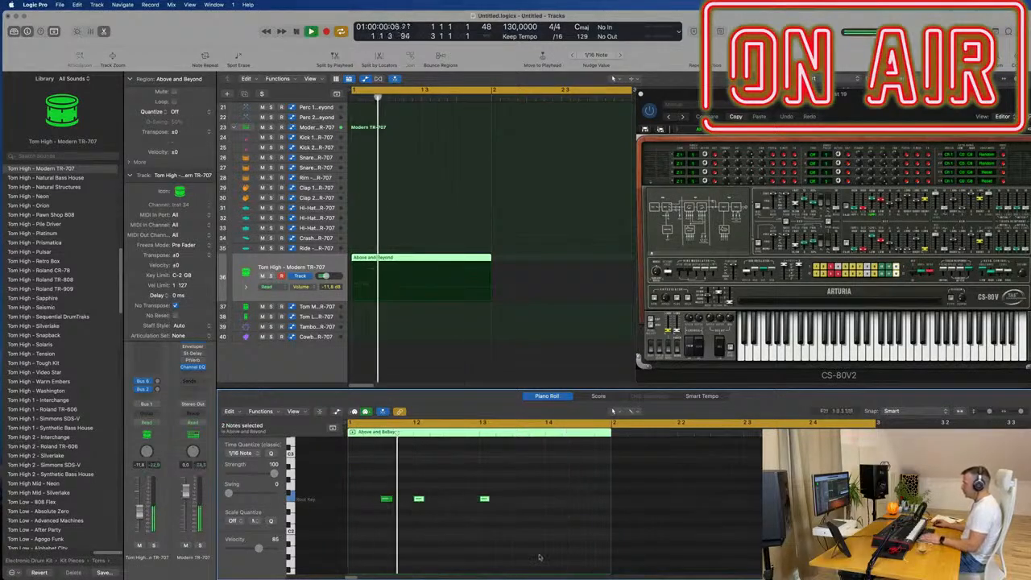
- Shift the three tom notes earlier to the start of bar 1, its third sixteenth and the second sixteenth of beat 2
left_click(459, 493)
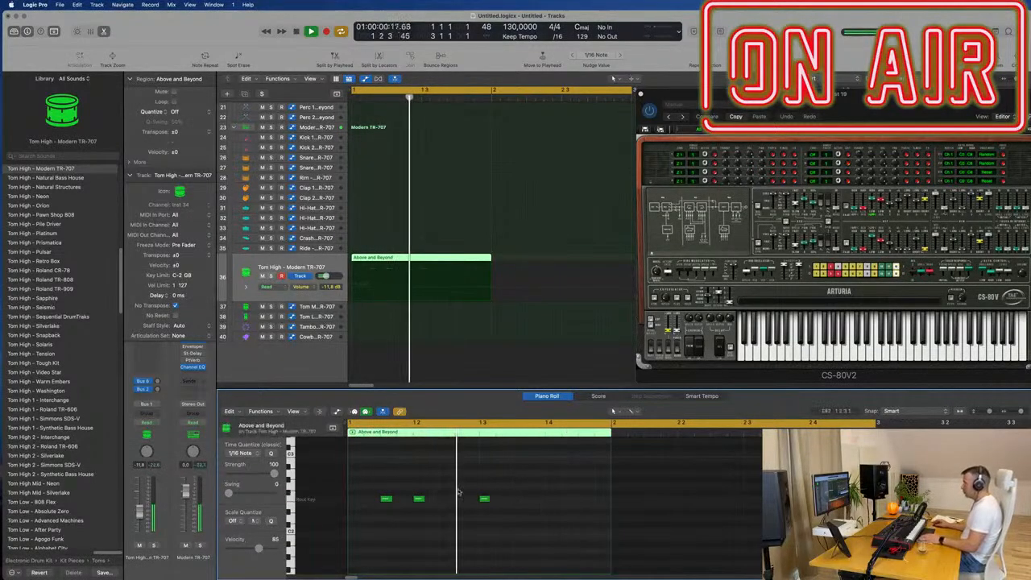
left_click_drag(485, 501, 461, 503)
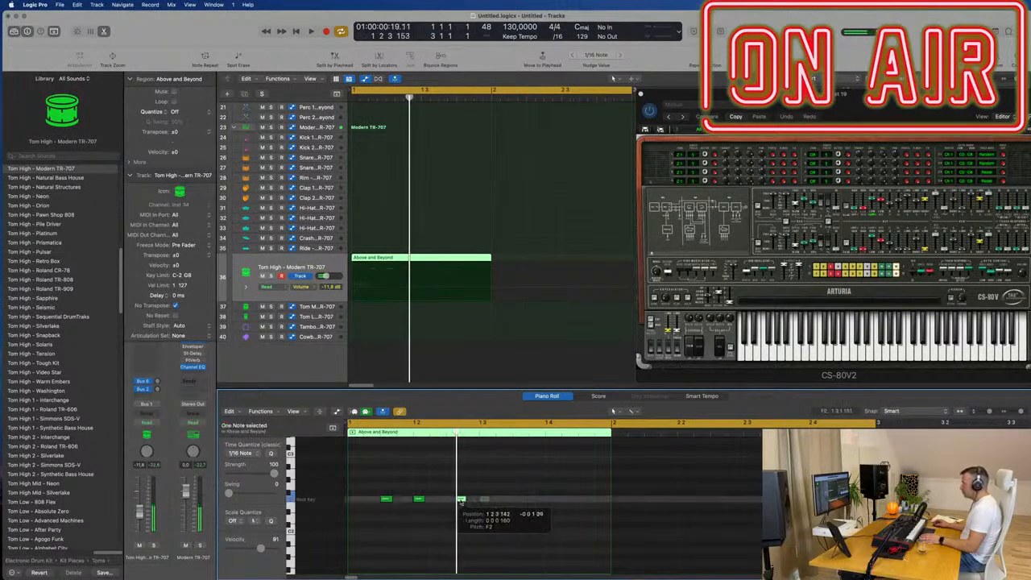
left_click_drag(368, 502, 354, 502)
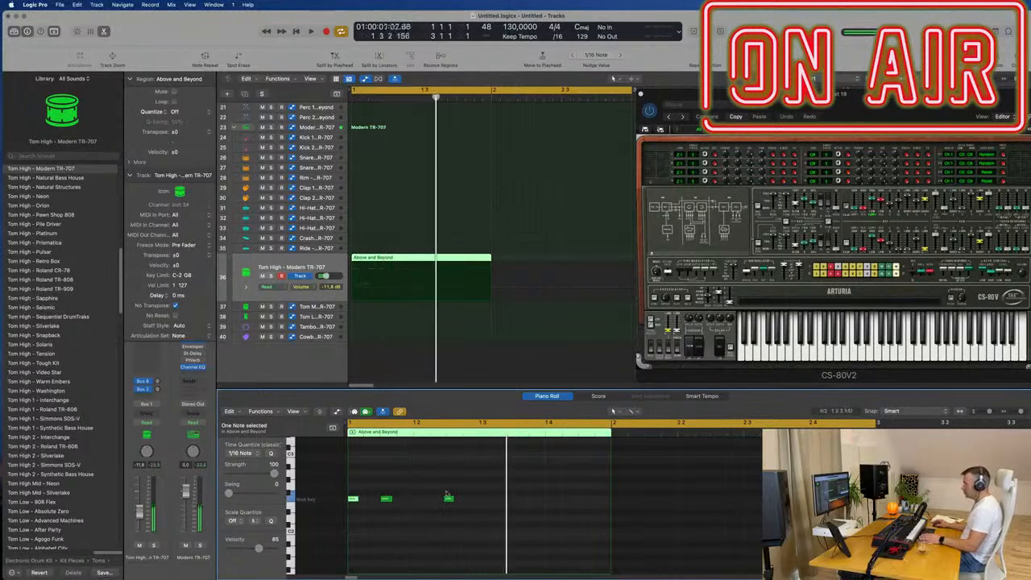
left_click_drag(442, 501, 429, 501)
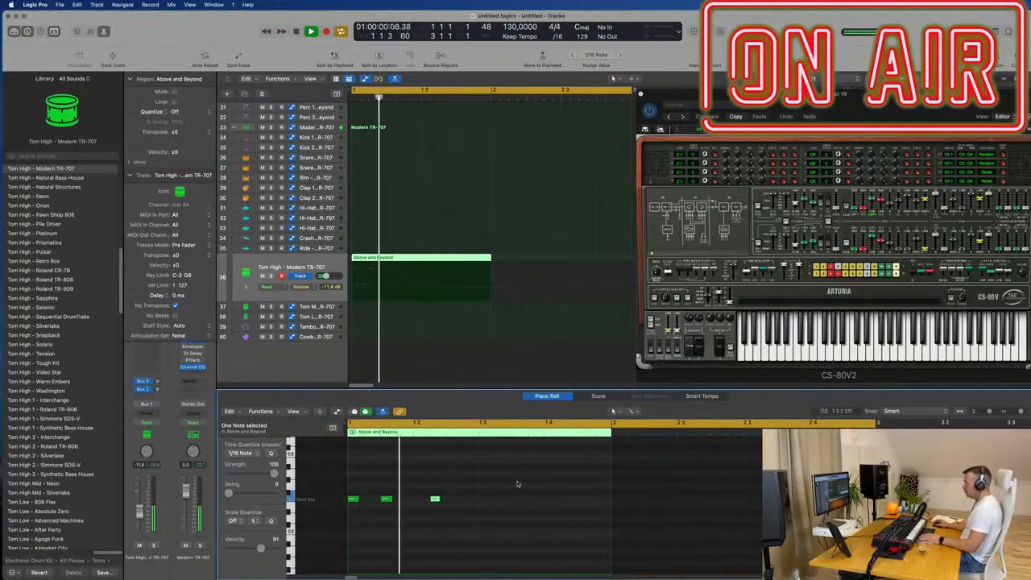
left_click(449, 501)
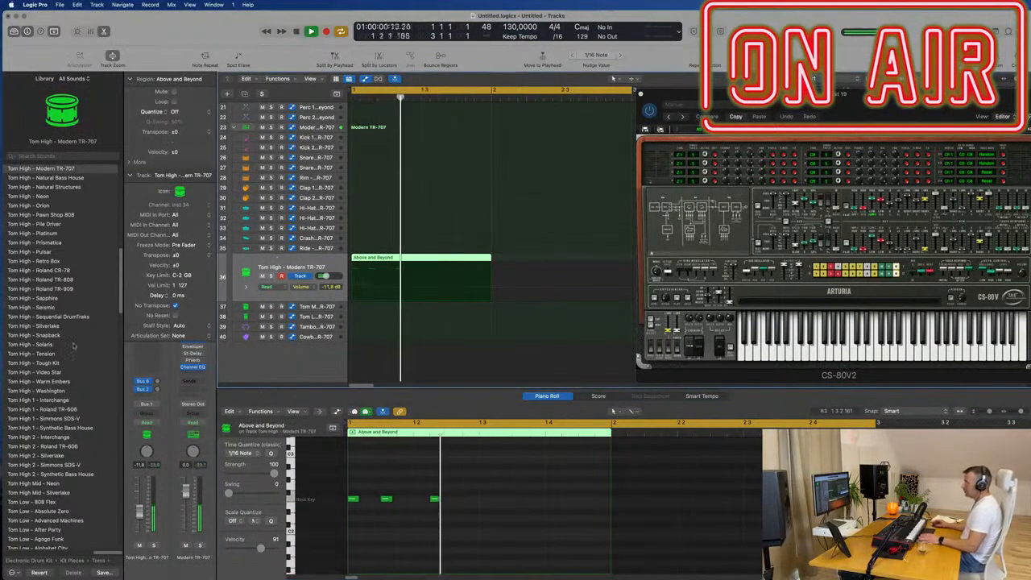
- Load the Tom Low - 808 Flex sound on the tom track and transpose its three notes down an octave
scroll(77, 356, "down", 5)
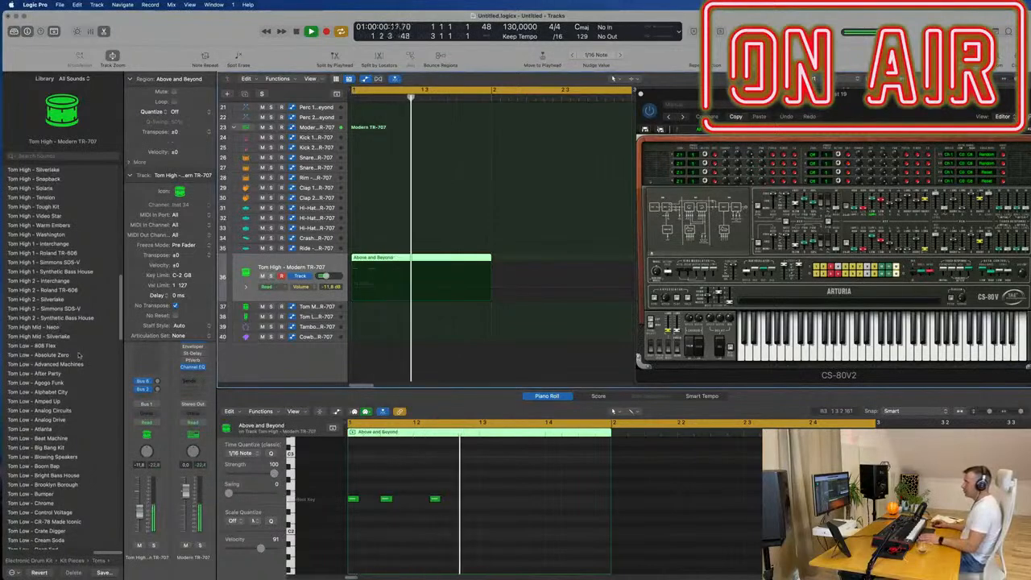
left_click(49, 346)
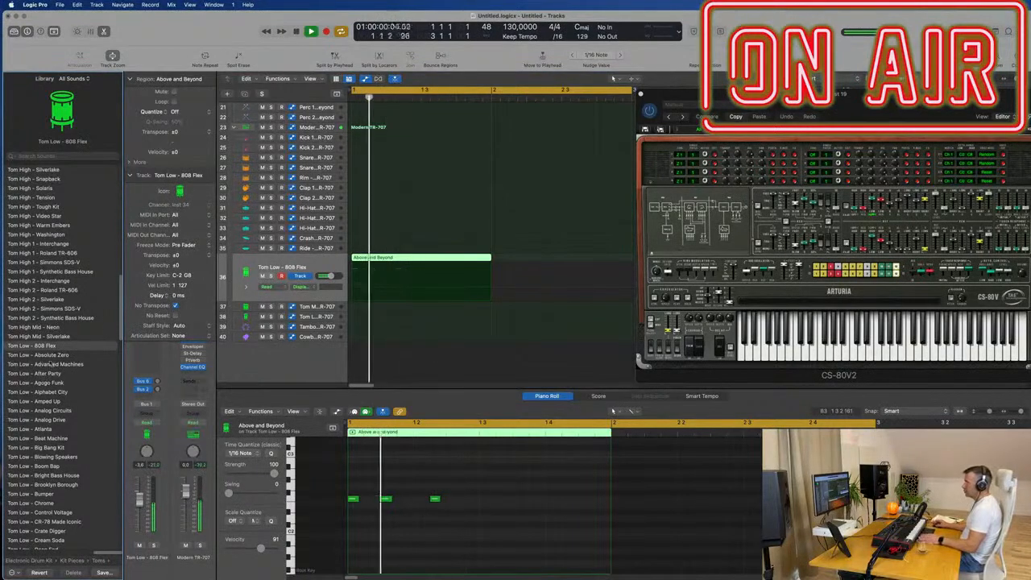
left_click_drag(479, 494, 352, 508)
key("space")
key("shift+alt+Down")
key("space")
key("space")
scroll(89, 334, "down", 3)
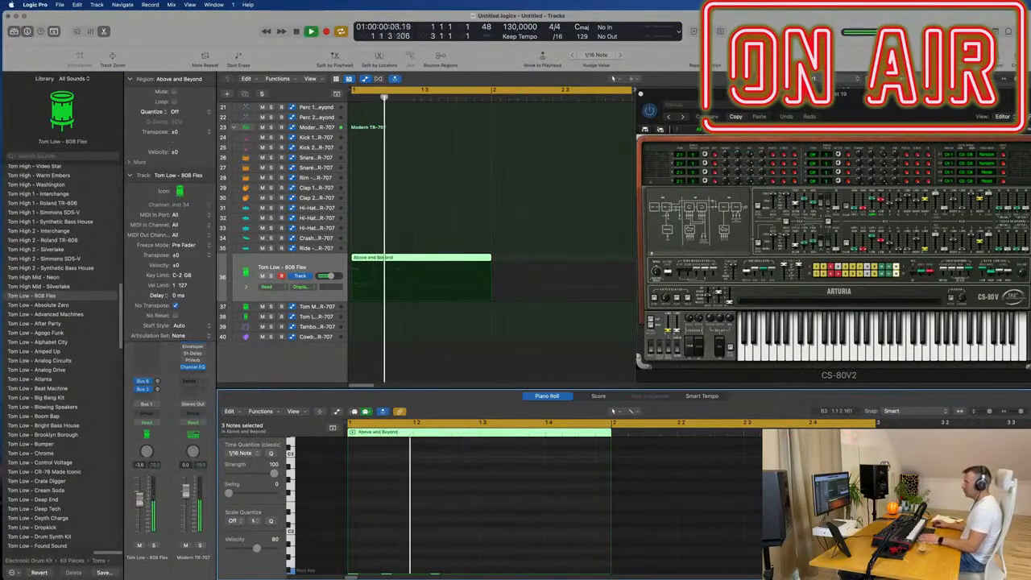
- Try the Absolute Zero and Advanced Machines low toms and load Tom Low - After Party on the tom track
left_click(38, 305)
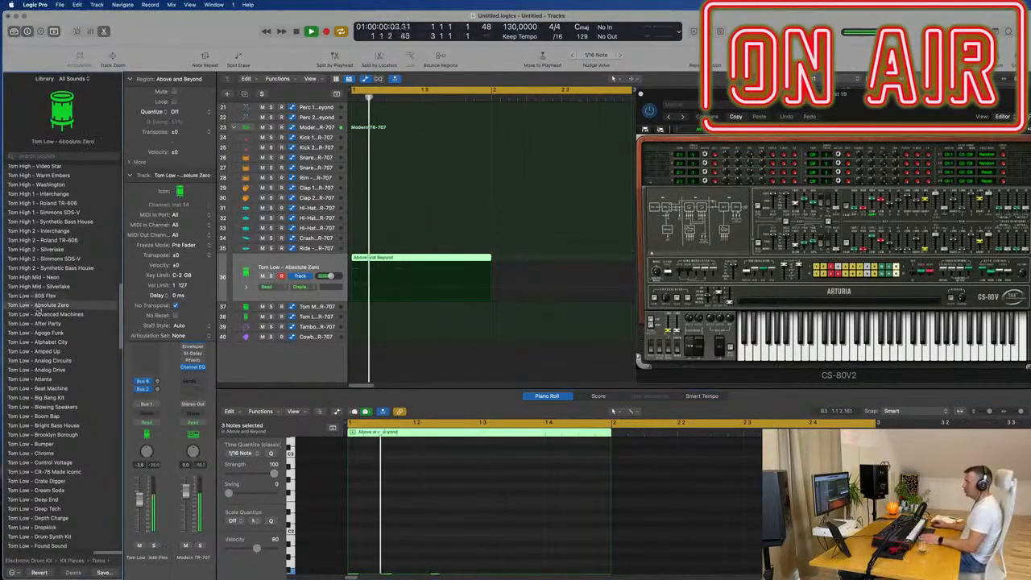
left_click(42, 314)
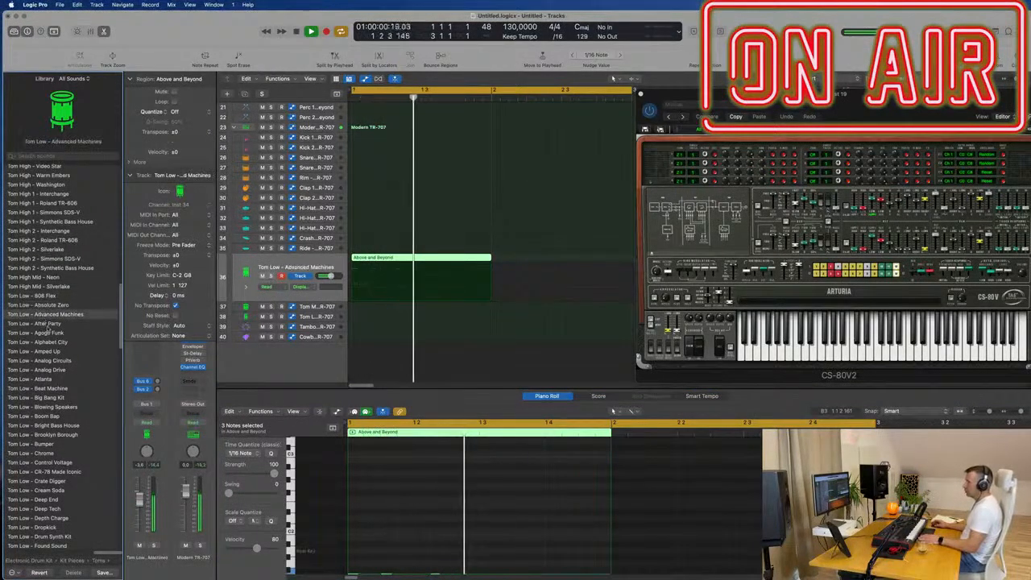
left_click(46, 324)
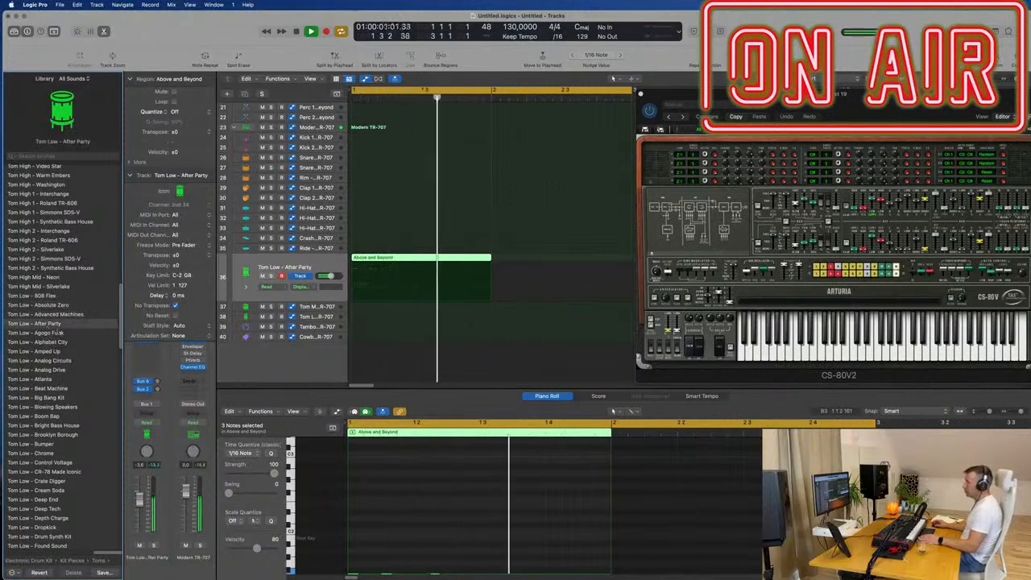
- Lower the Tom Low - After Party channel's volume to -12.4 dB and check it in playback
left_click_drag(142, 505, 142, 519)
key("space")
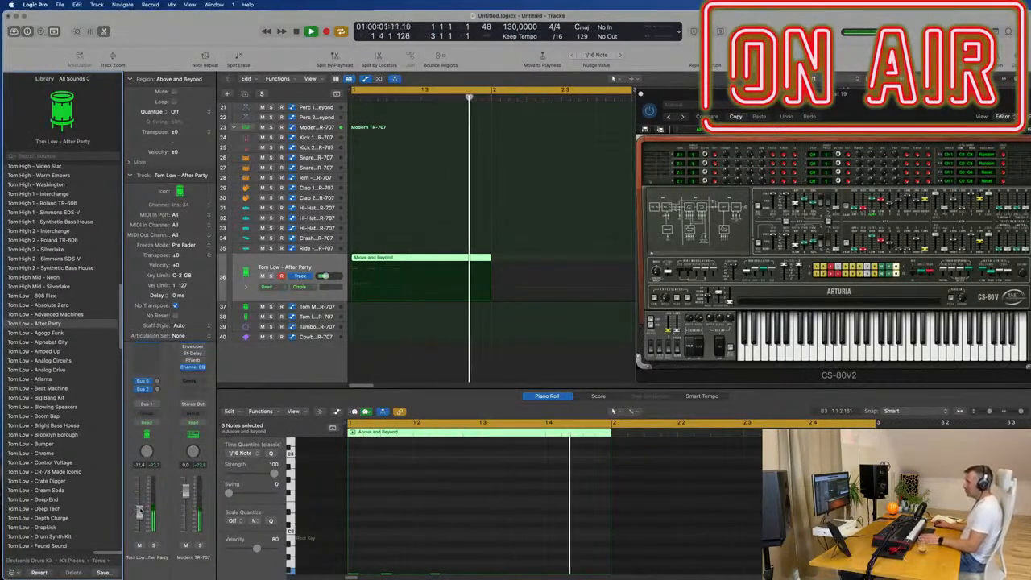
key("space")
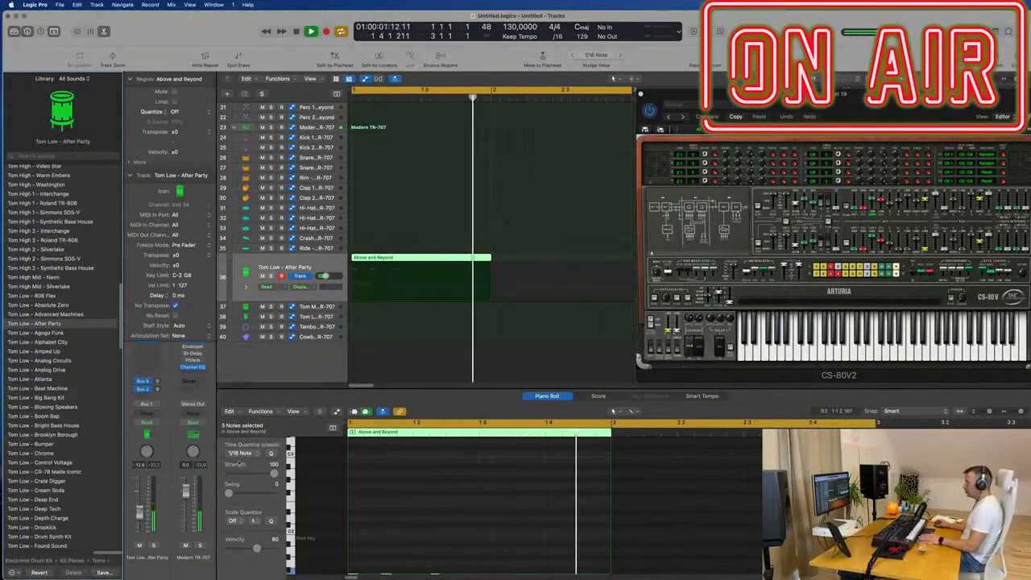
- Add a fourth tom note on the third sixteenth of beat 4 by copying an existing note, and listen to the pattern
scroll(409, 466, "down", 4)
key("space")
left_click_drag(481, 491, 584, 514)
key("space")
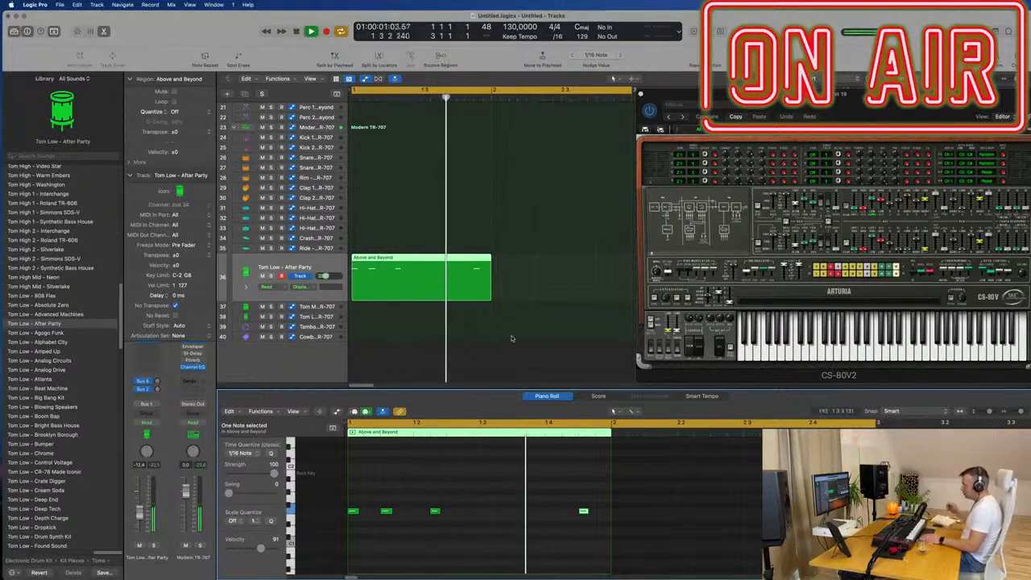
key("space")
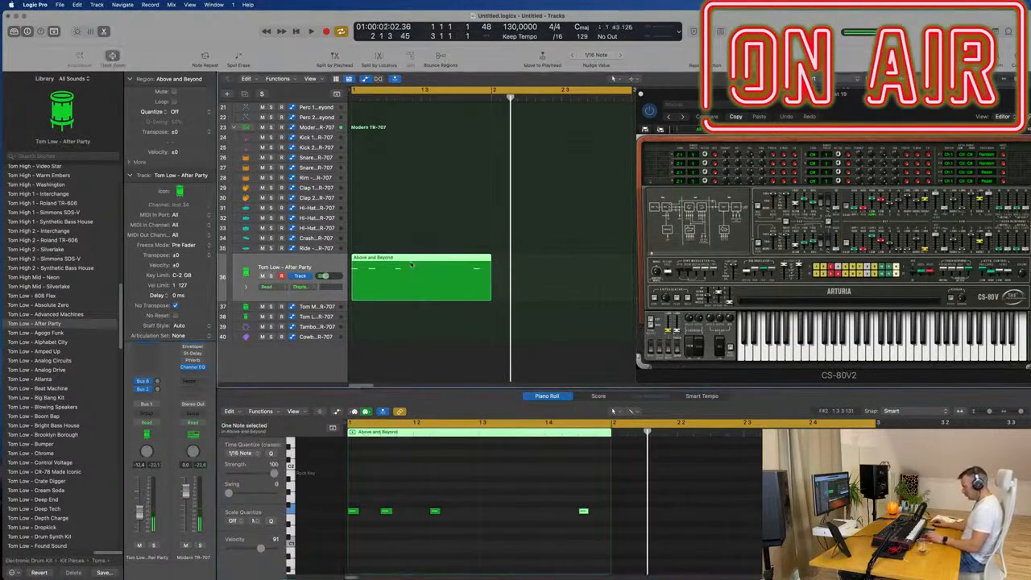
- Repeat the one-bar tom region twice to fill bars 1 to 3 and replay the loop from the beginning
key("super+r")
key("super+r")
key("super+Left")
key("super+Left")
key("super+Left")
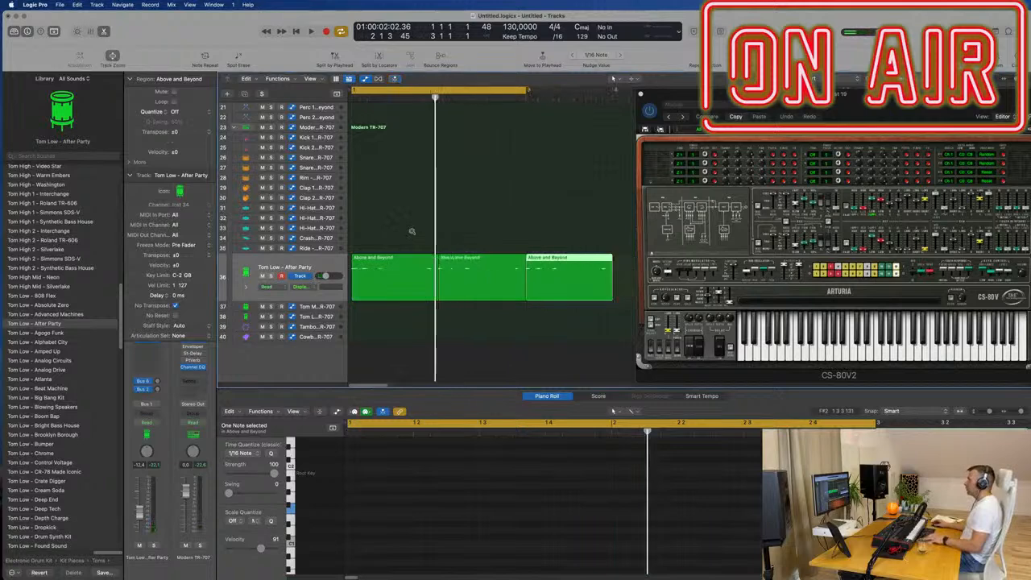
key("Return")
key("space")
left_click(452, 234)
scroll(454, 233, "up", 1)
scroll(455, 233, "down", 2)
scroll(455, 233, "up", 2)
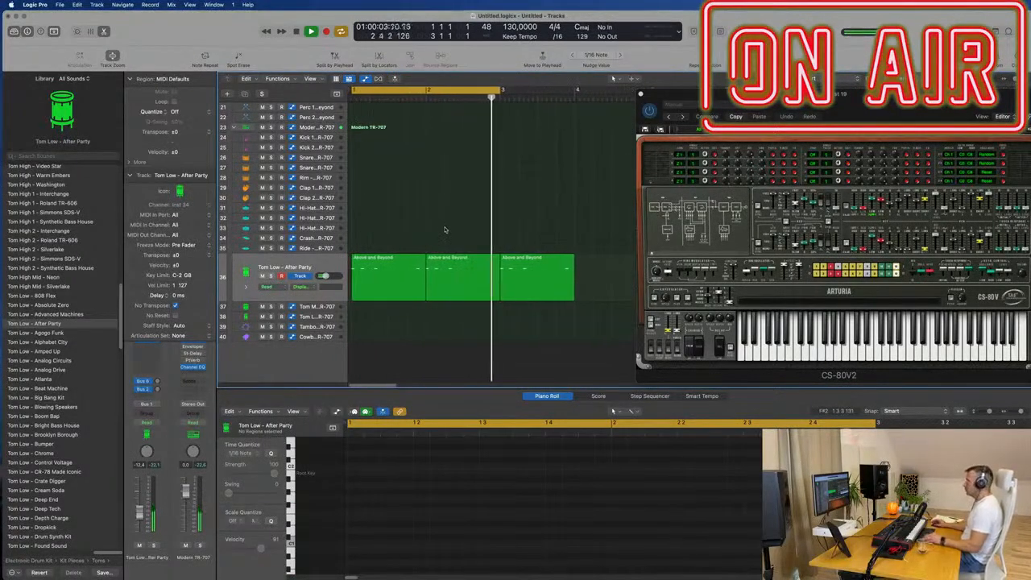
- Delete the low tom track's third region, at bar 3
key("super+Left")
key("shift+l")
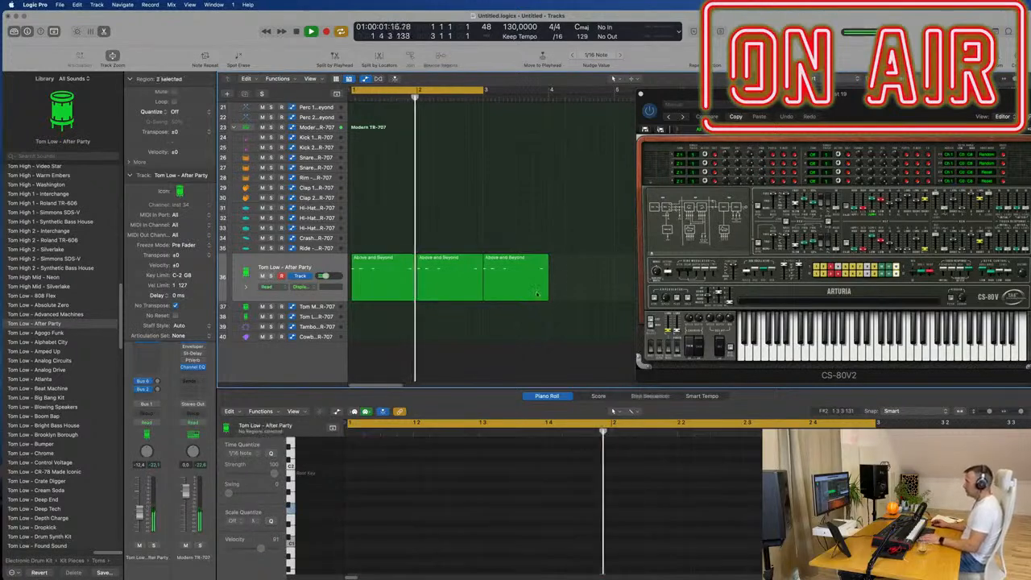
left_click(542, 290)
key("Delete")
- Name all regions in the project by their tracks and color them by their tracks
scroll(499, 266, "up", 10)
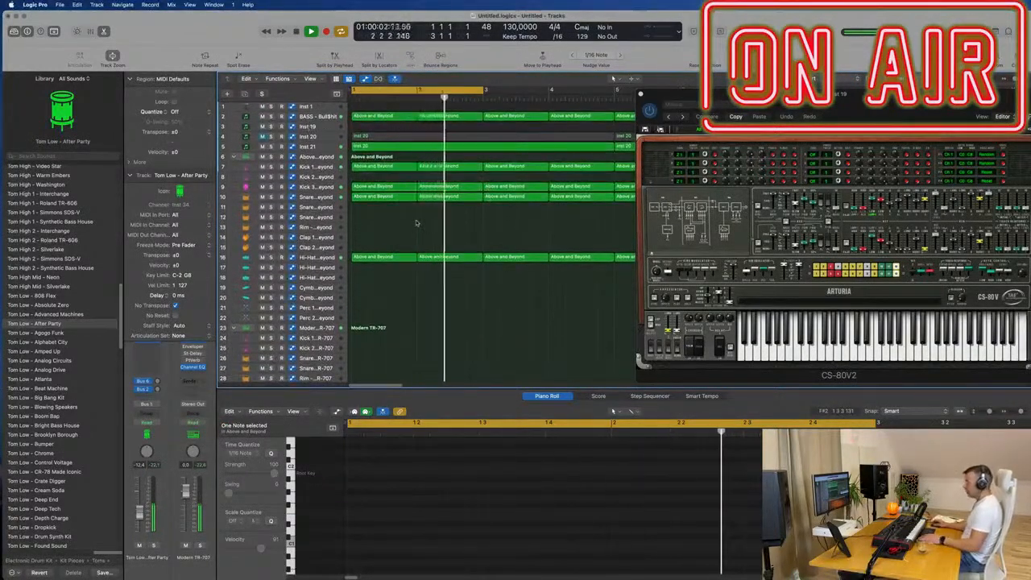
key("super+a")
right_click(441, 170)
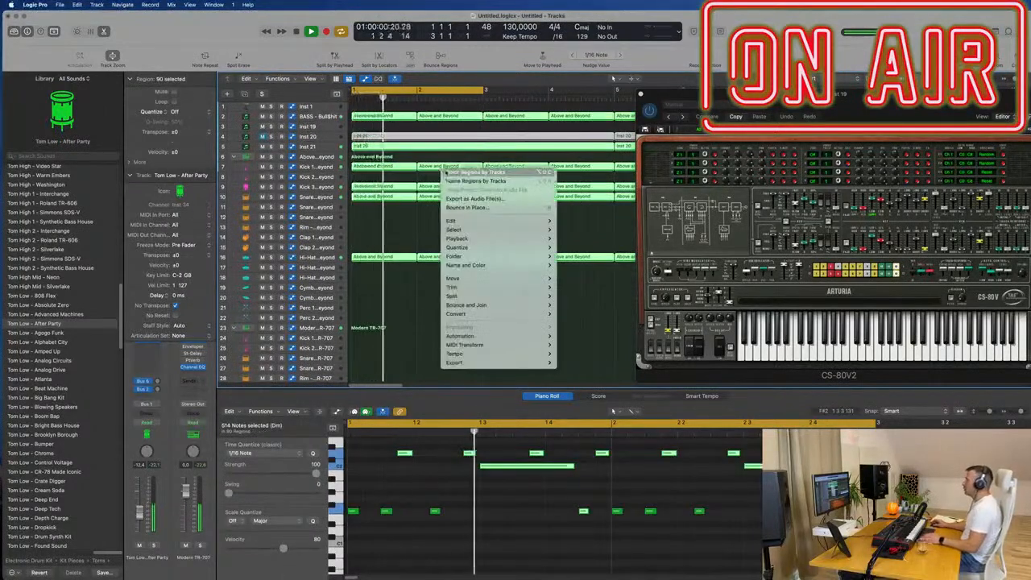
left_click(475, 181)
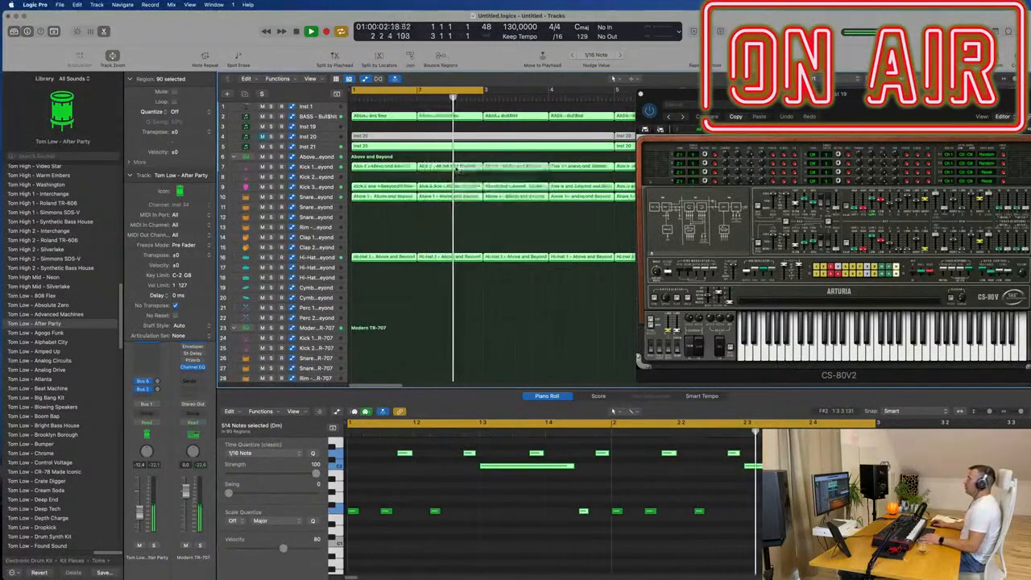
right_click(457, 168)
left_click(488, 181)
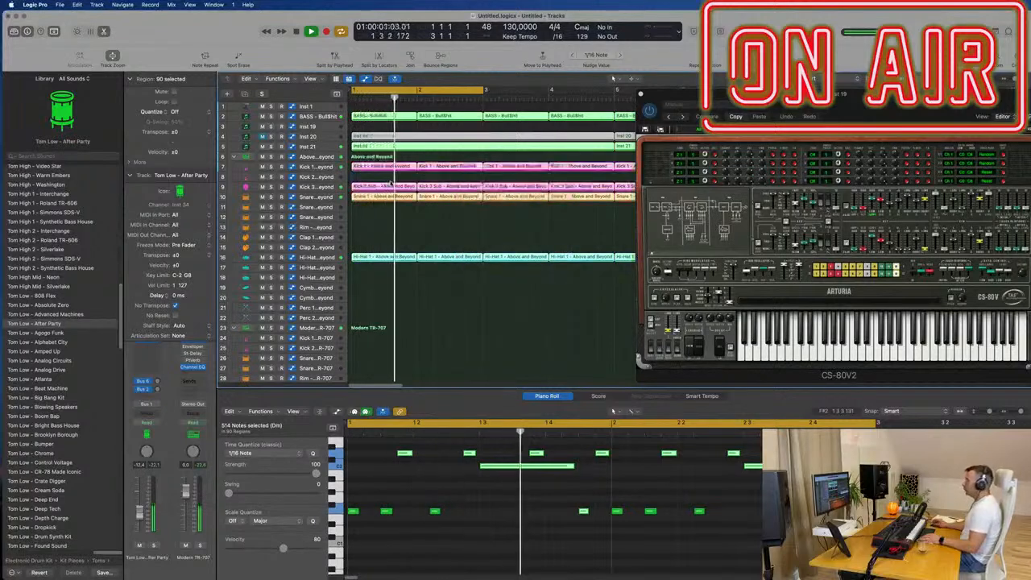
- Mute the bass on track 2 and select the low tom track 36 together with its regions
left_click(330, 146)
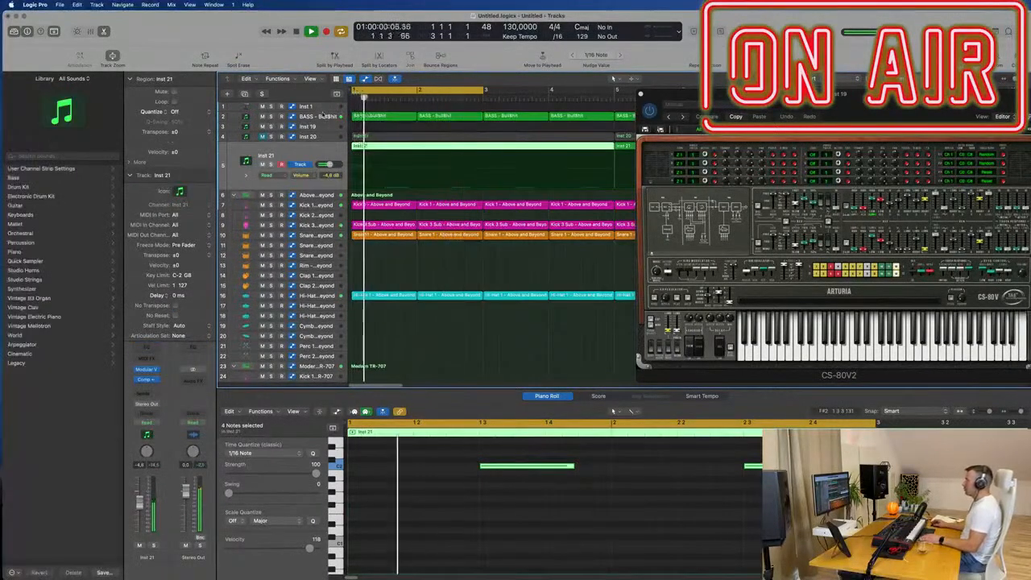
left_click(326, 116)
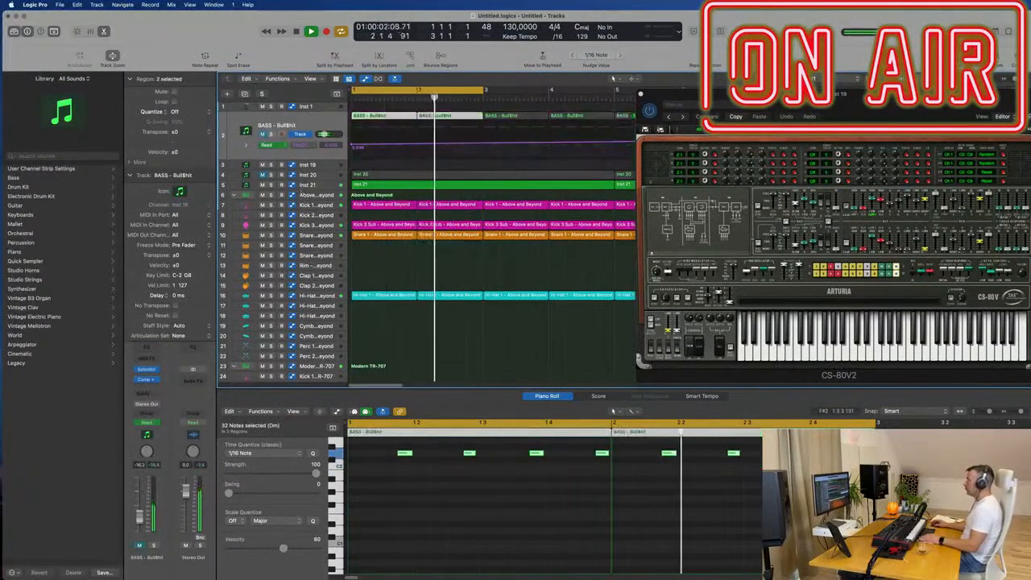
scroll(484, 280, "down", 5)
scroll(483, 281, "down", 2)
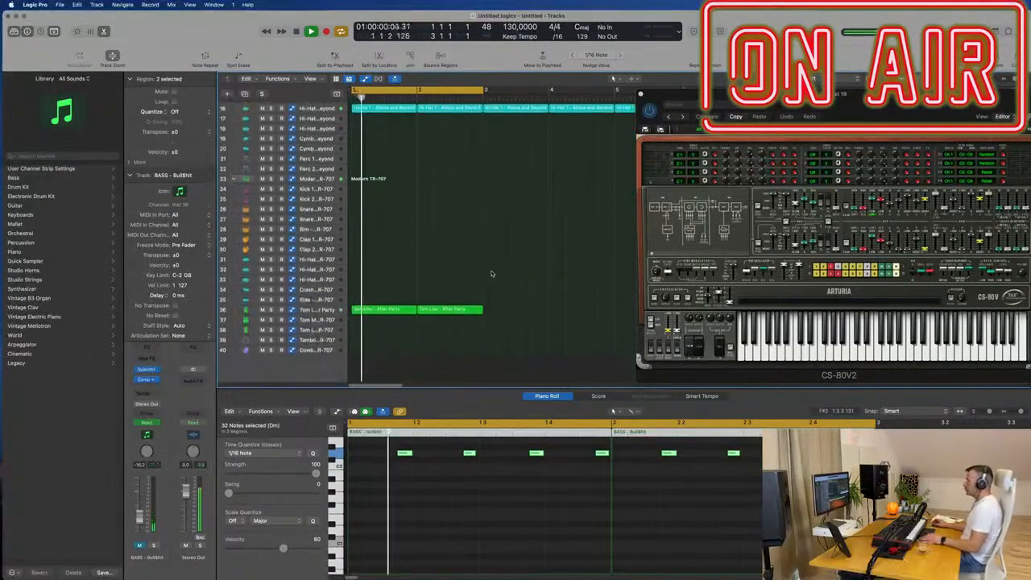
left_click(376, 306)
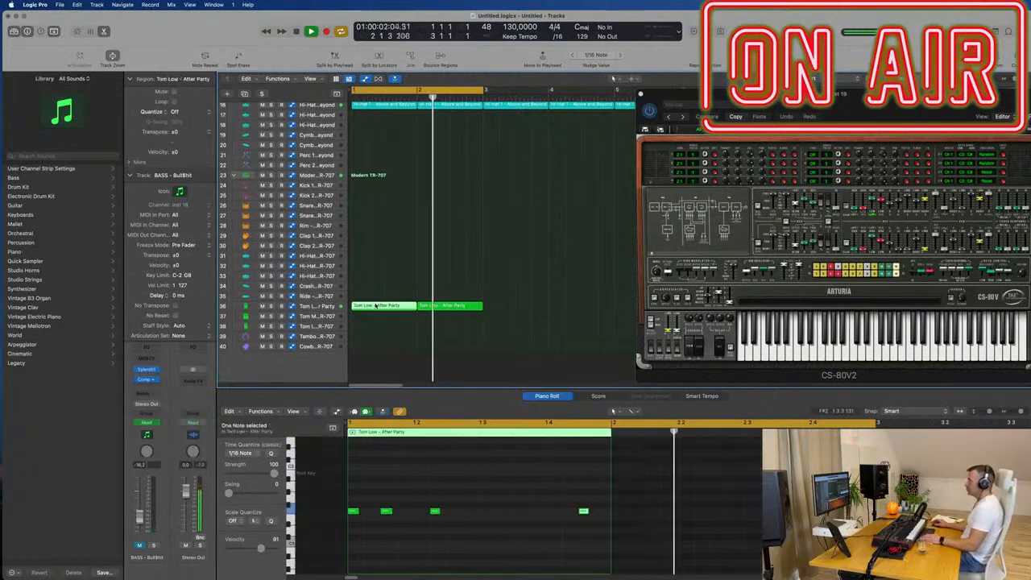
left_click(310, 305)
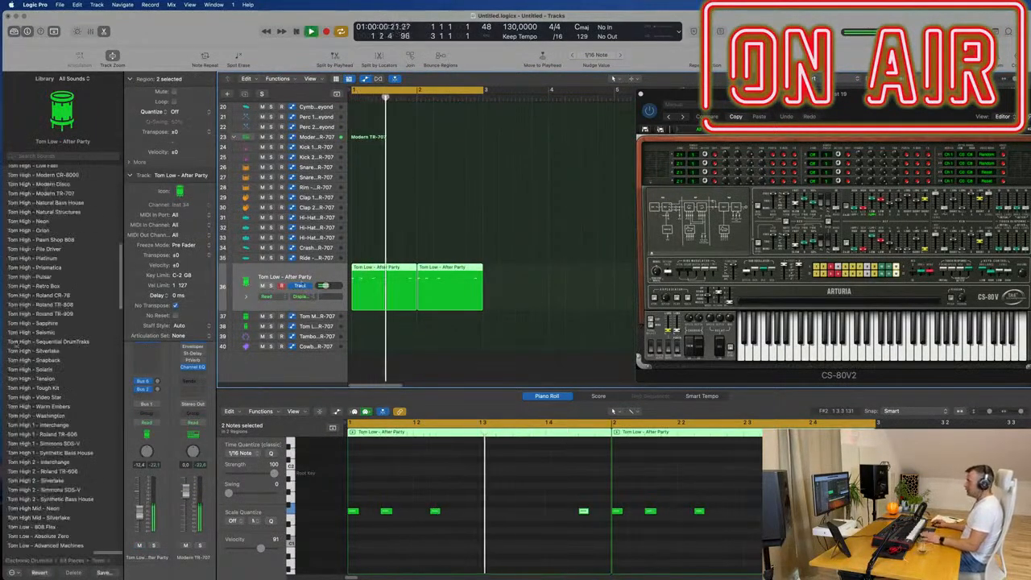
- Audition the Tom Low sounds from Agogo Funk through Futura one after another on the tom track during playback
scroll(49, 347, "down", 6)
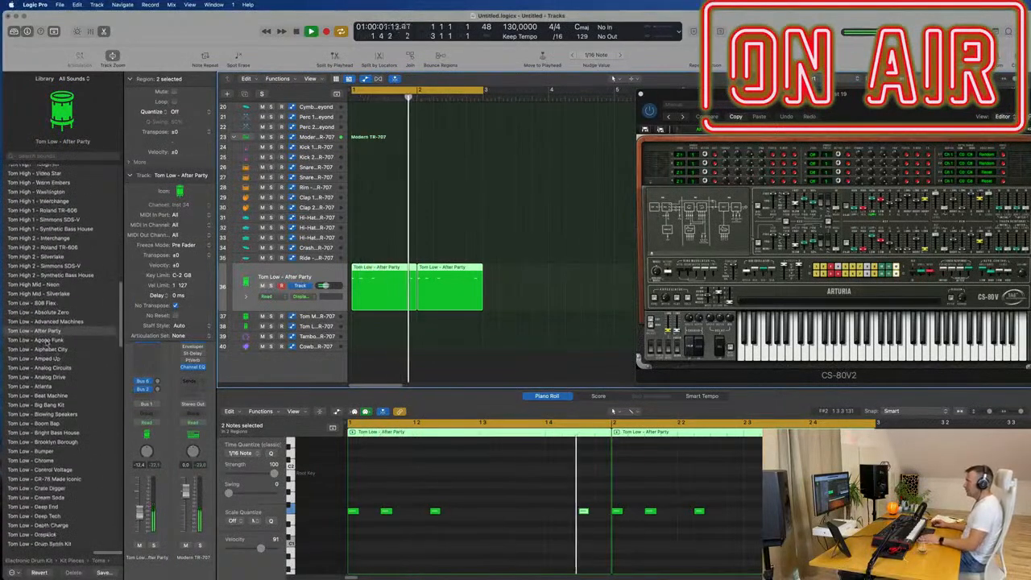
left_click(46, 340)
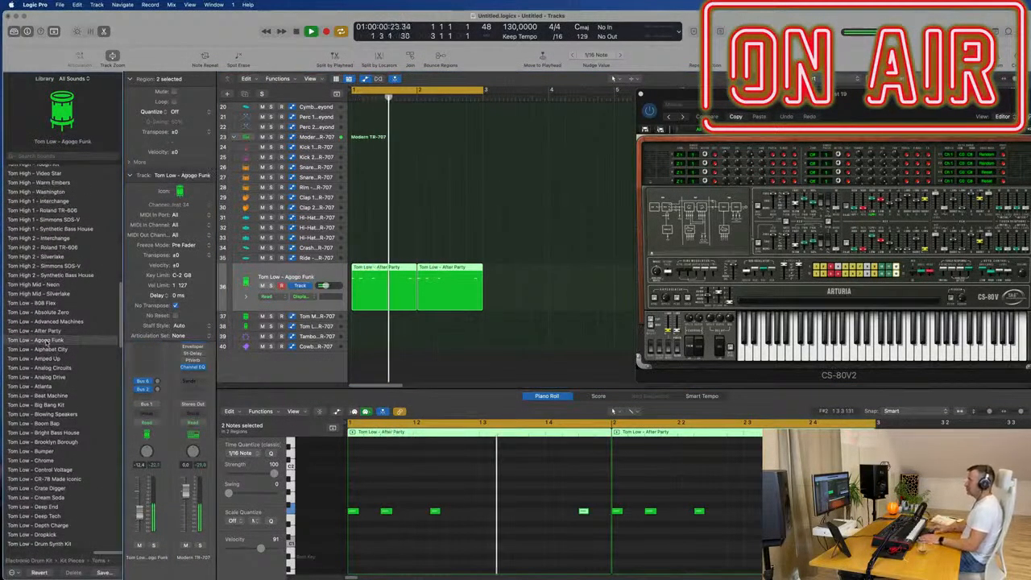
key("Down")
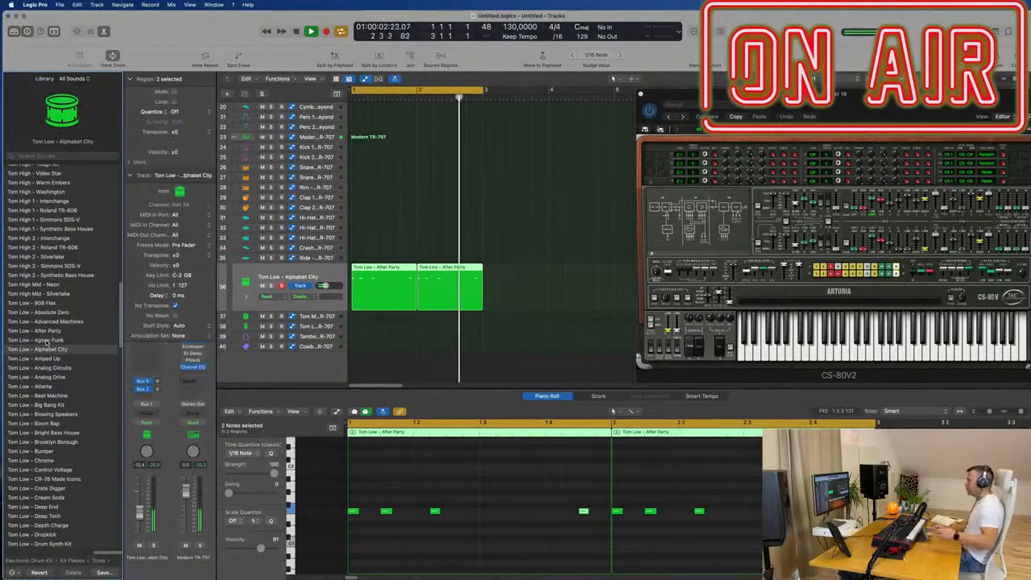
key("Down")
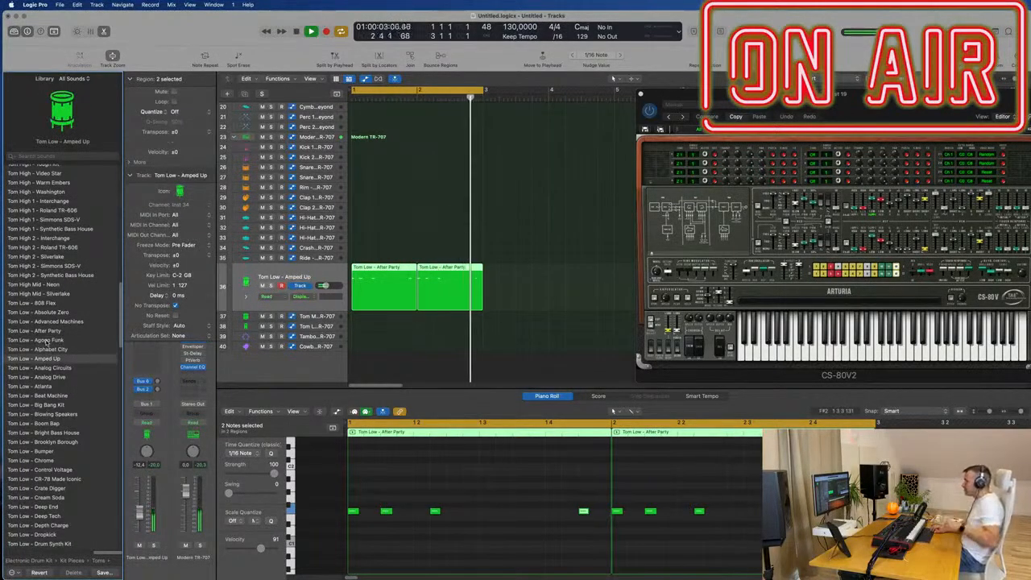
key("Down")
key("Down")
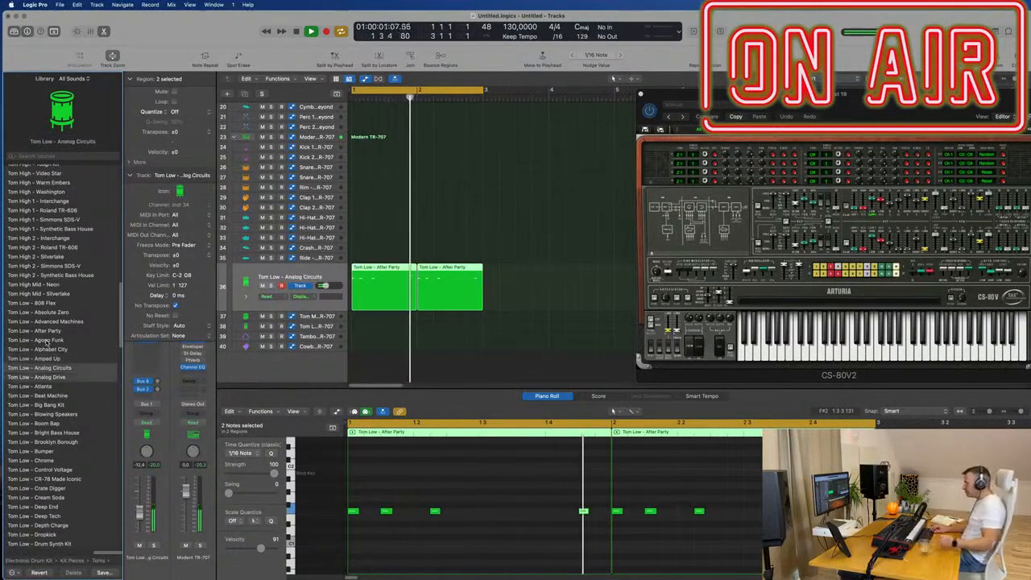
key("Down")
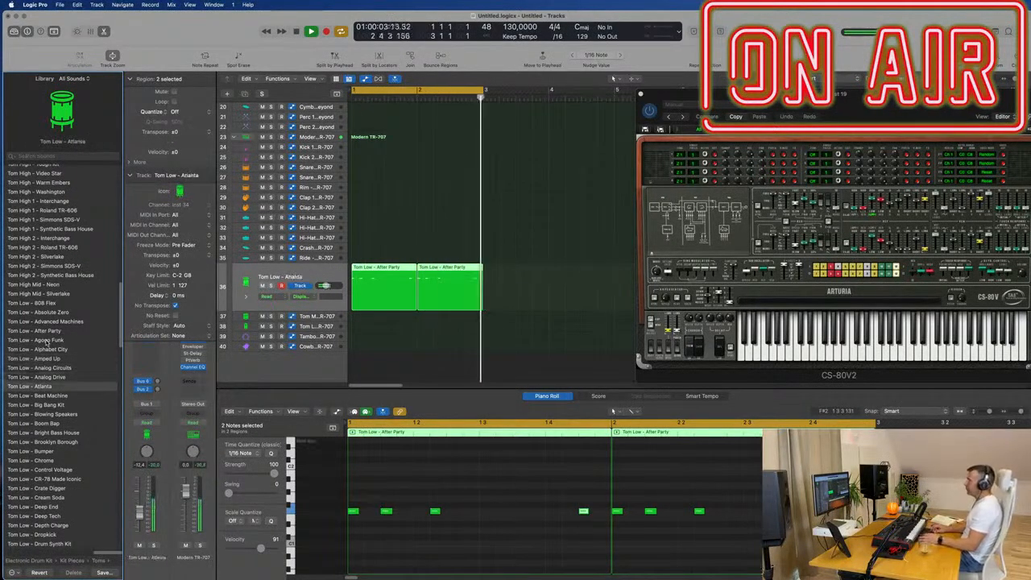
key("Down")
key("Down")
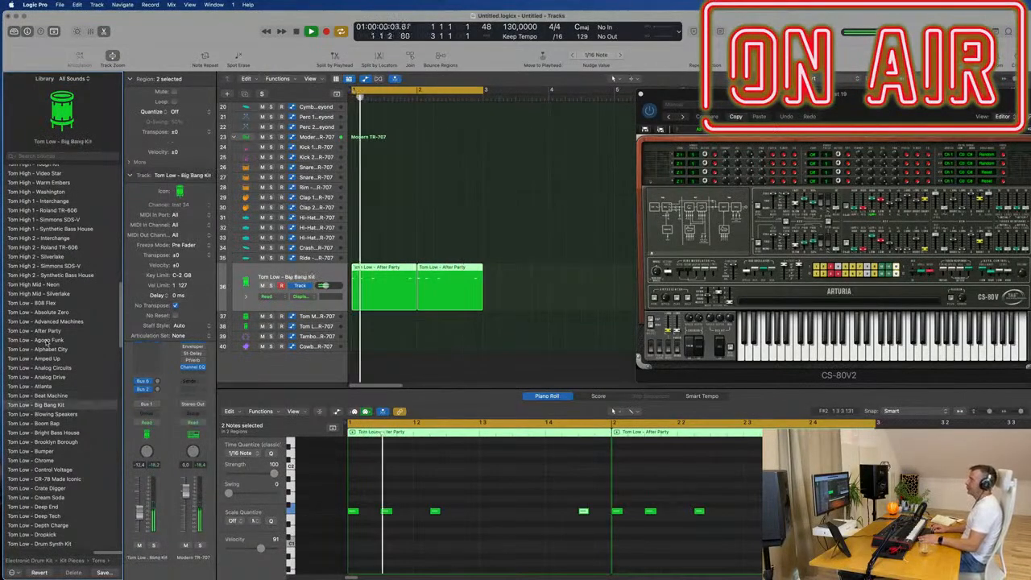
key("Down")
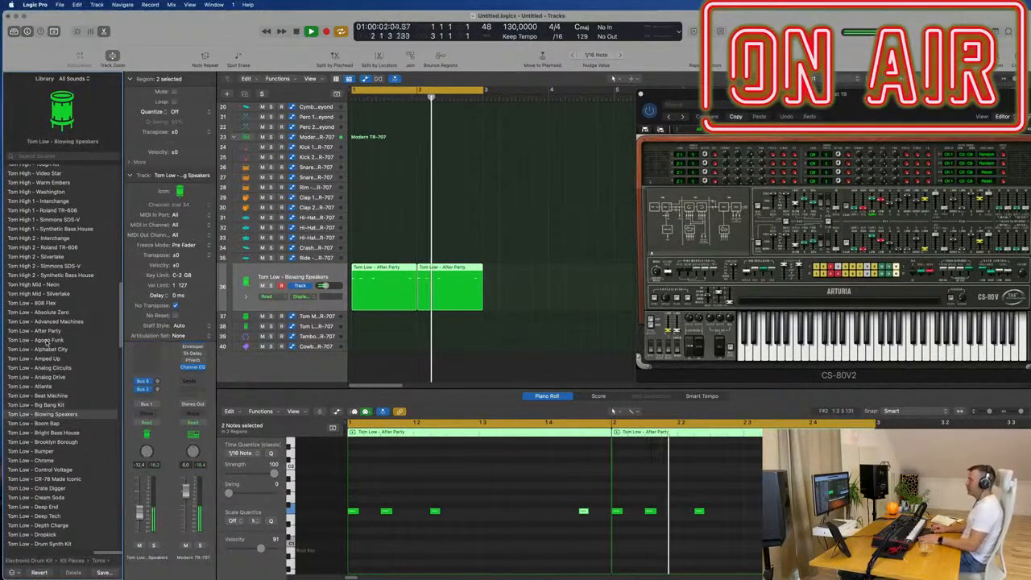
key("Down")
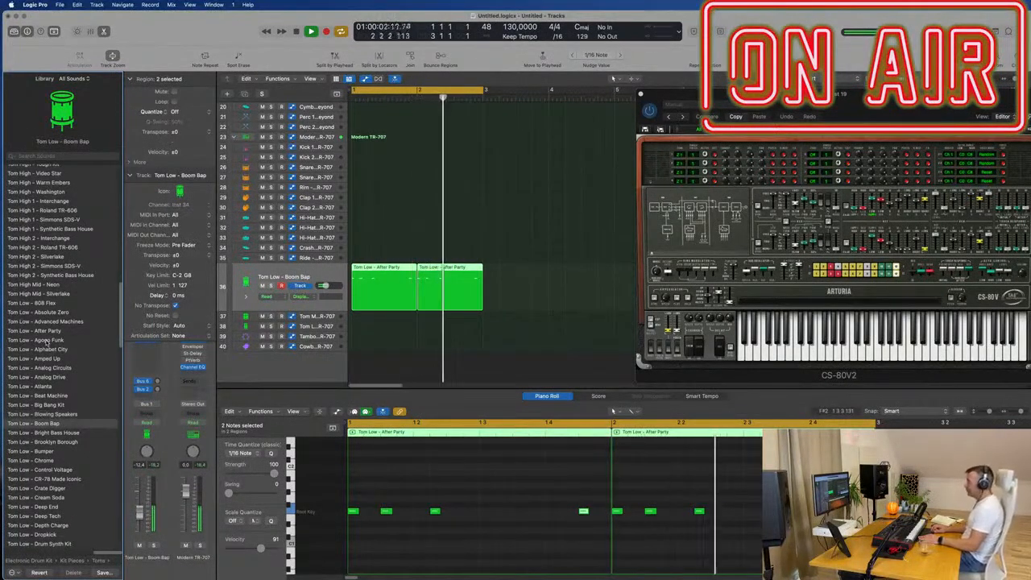
key("Down")
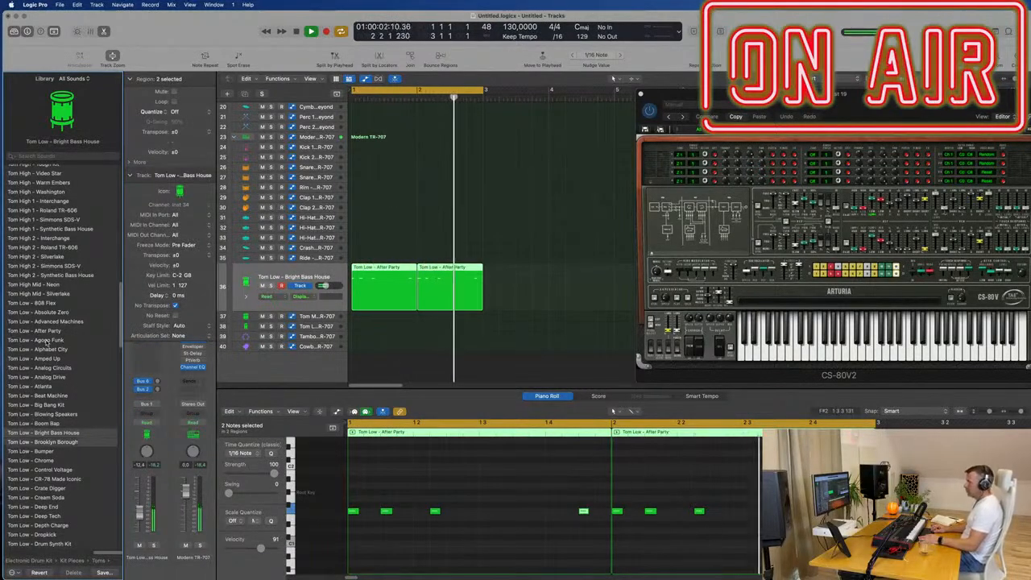
key("Down")
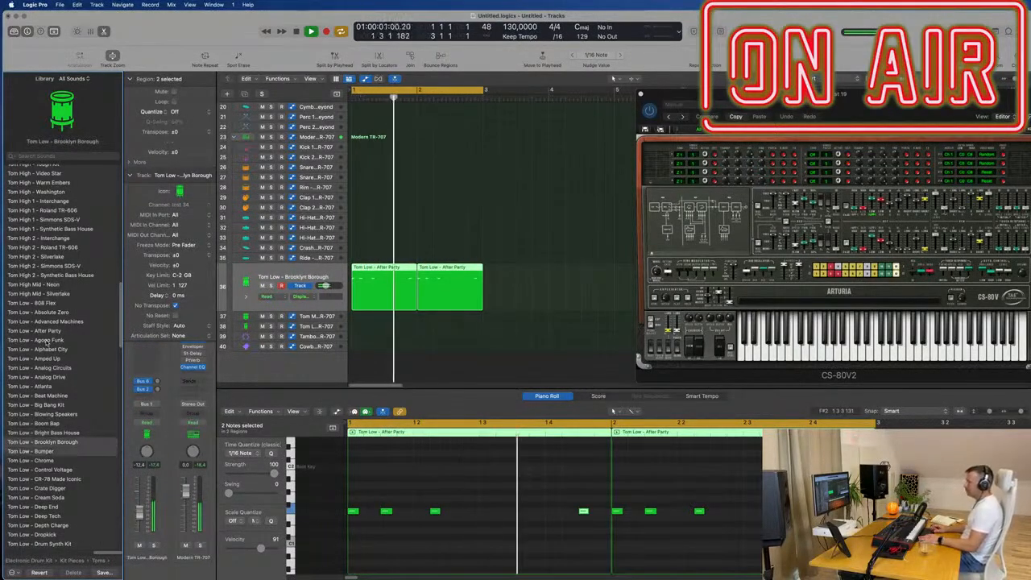
key("Down")
key("Down")
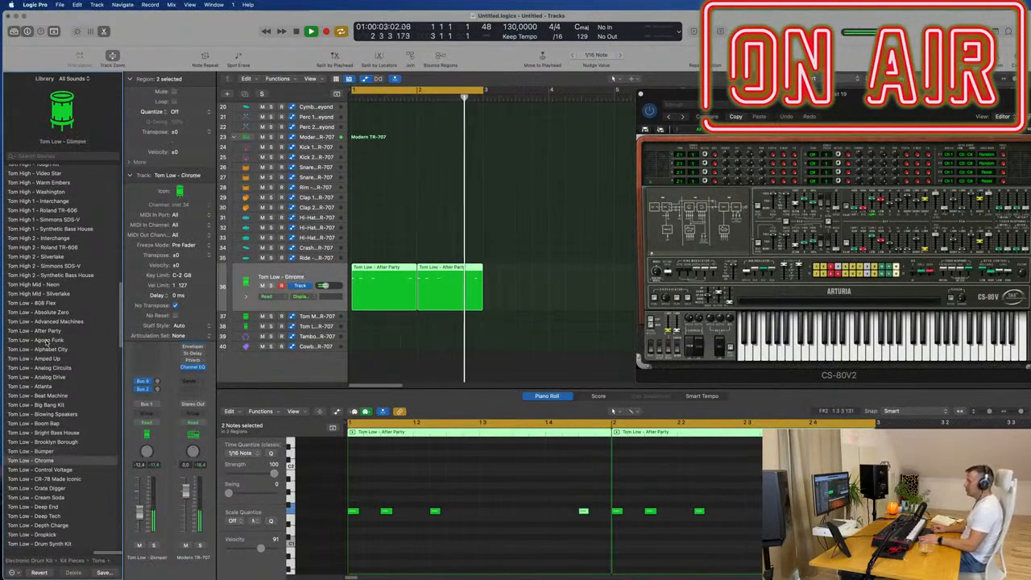
key("Down")
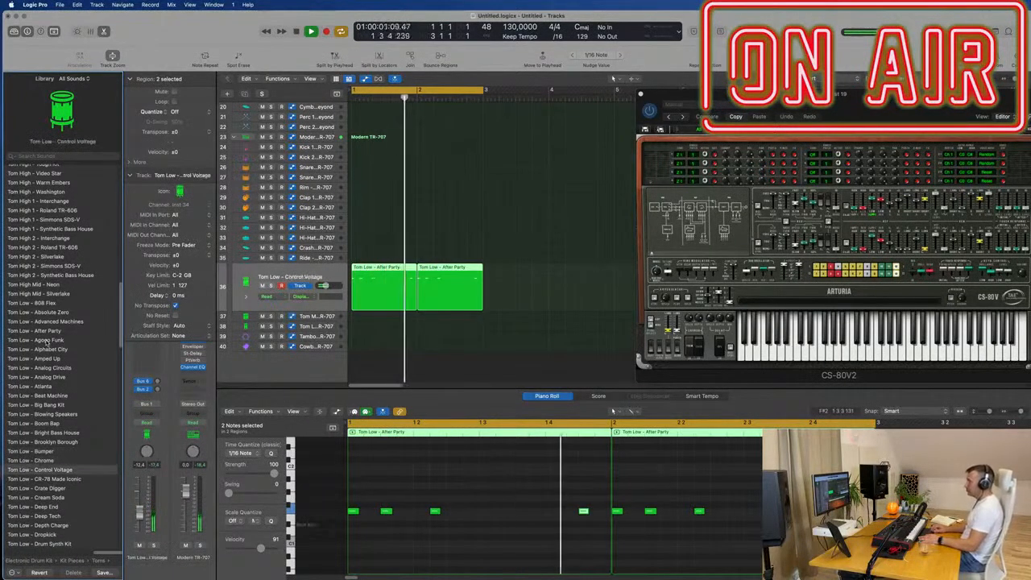
key("Down")
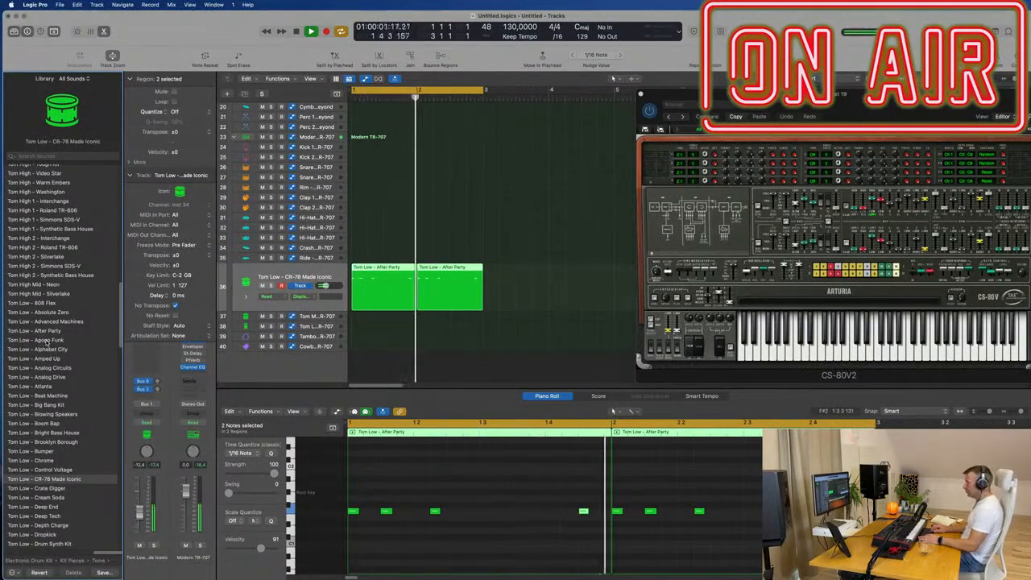
key("Down")
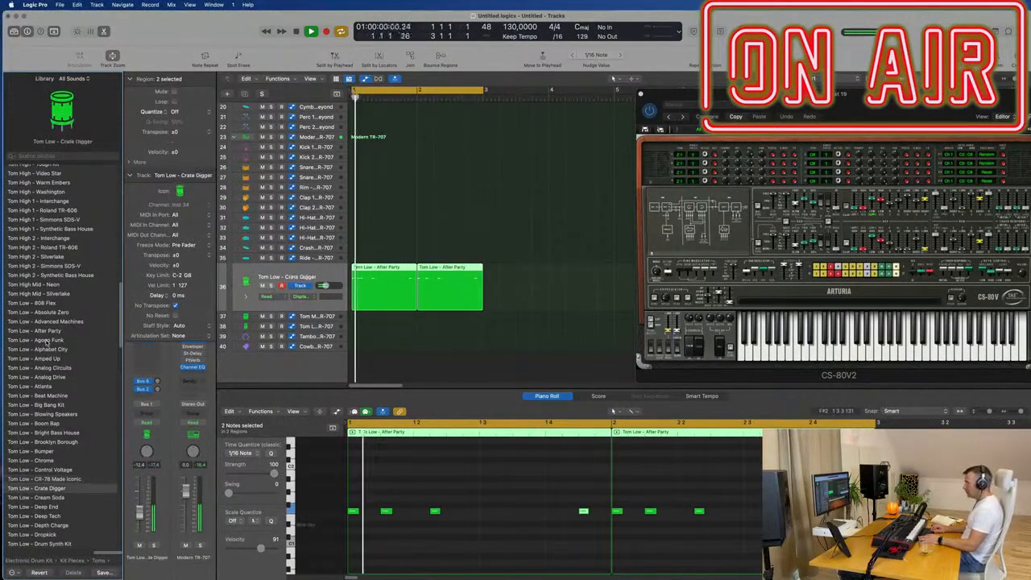
key("Down")
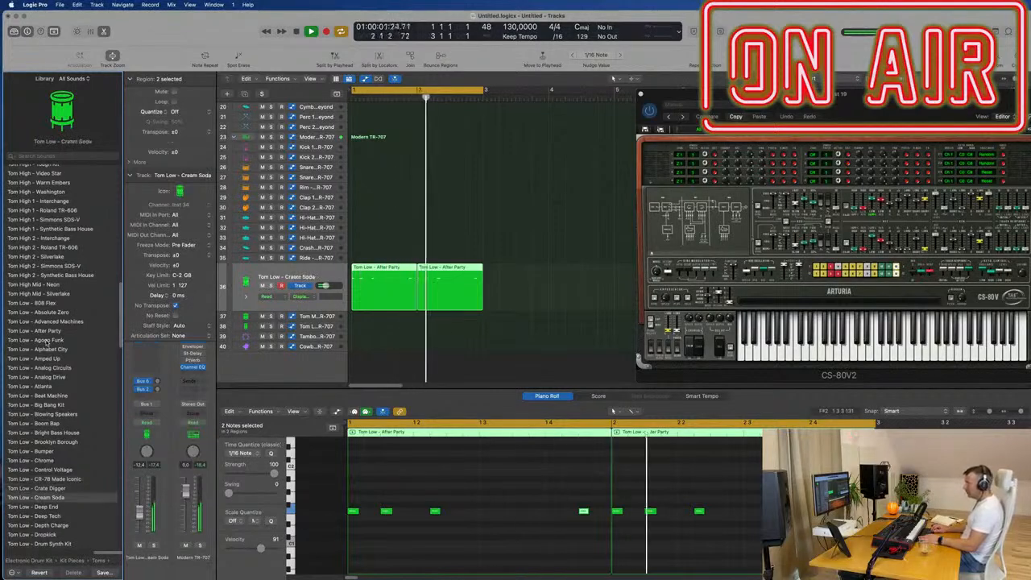
key("Down")
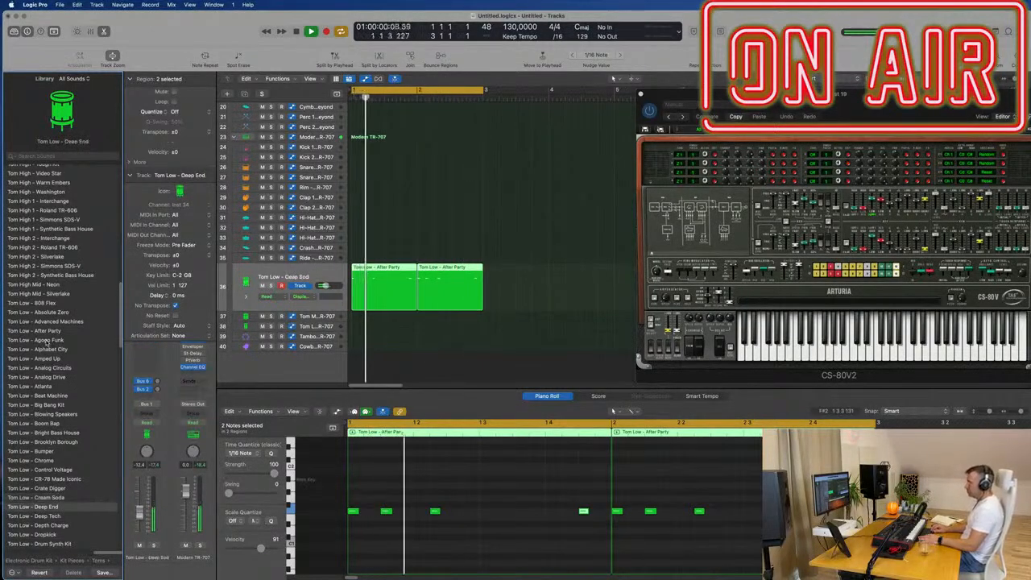
key("Down")
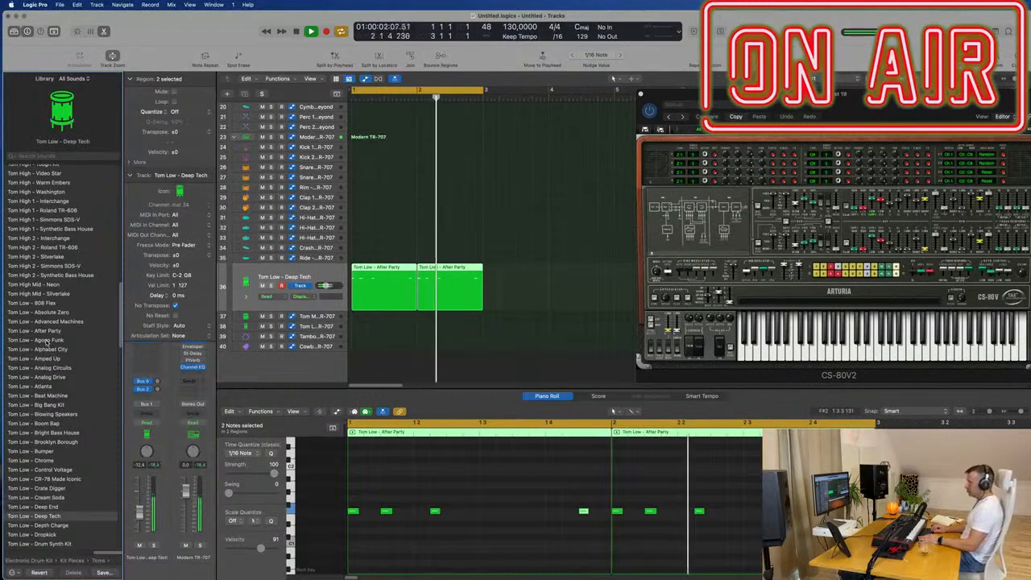
key("Down")
key("Down")
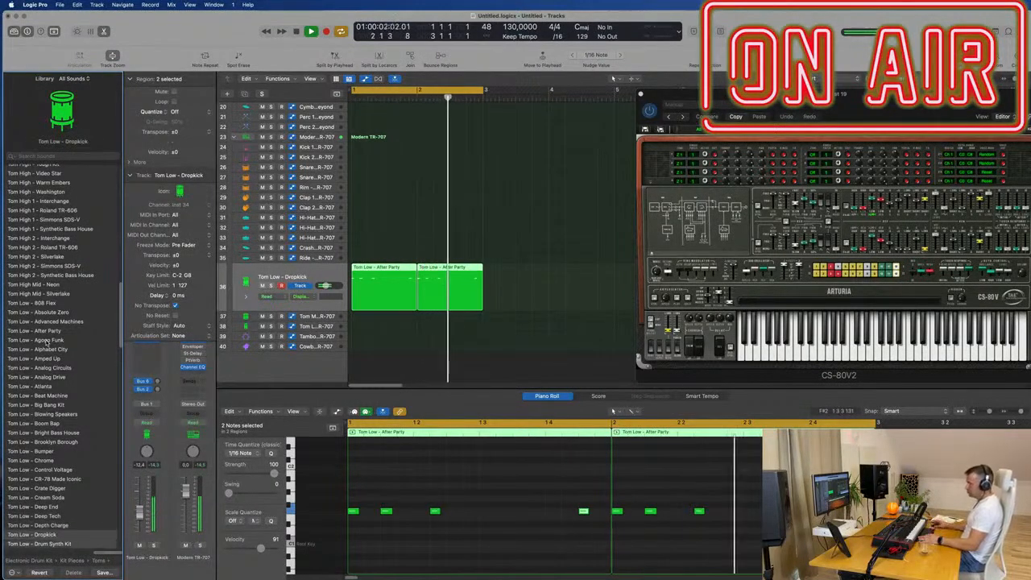
key("Down")
key("Down")
key("Down")
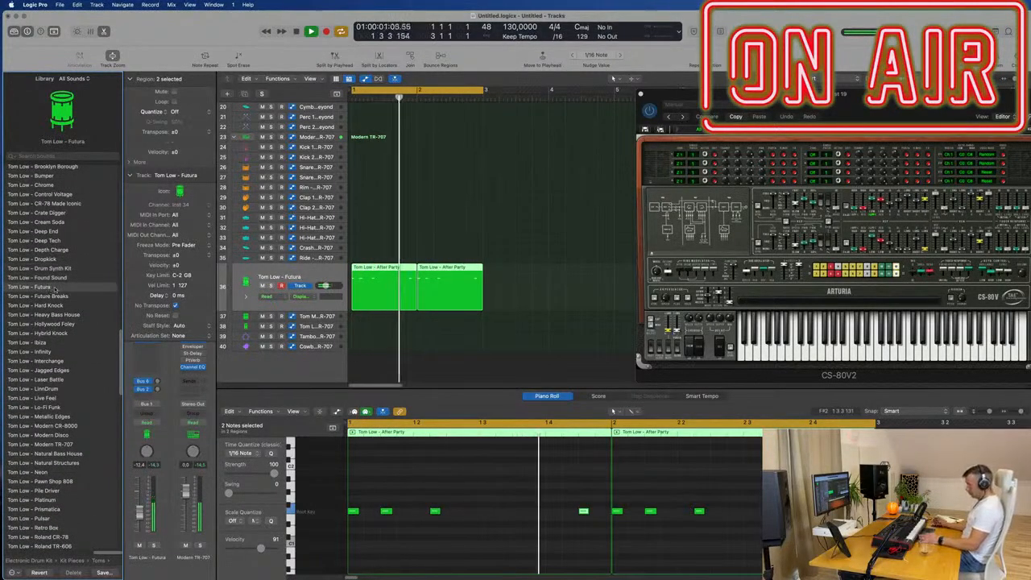
- Try Tom Low - Modern CR-8000 and load Tom Low - Modern TR-707 on the tom track
scroll(71, 393, "down", 2)
left_click(57, 397)
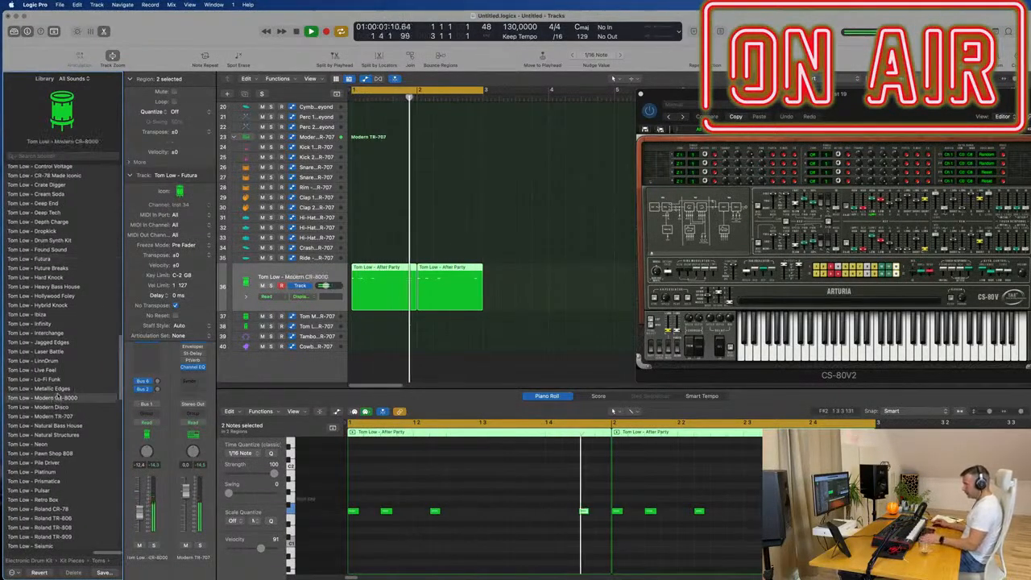
left_click(50, 416)
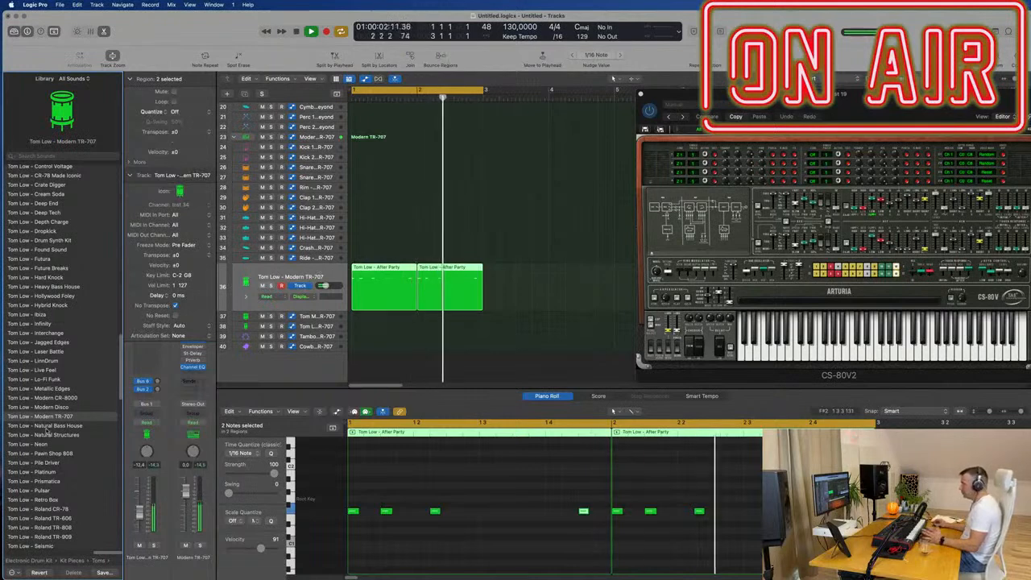
- Copy the low tom region in bar 1 to the mid tom track 37 directly below
left_click(522, 270)
left_click(375, 268)
left_click_drag(375, 268, 370, 322)
- Shift all four notes of the copied mid tom region slightly later in time and play the loop
left_click_drag(351, 503, 613, 530)
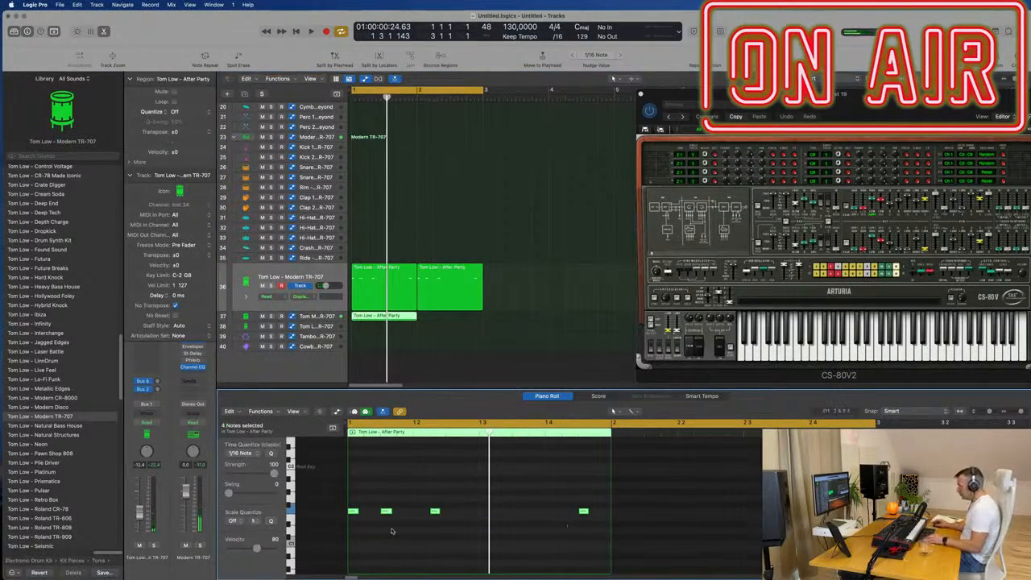
key("super+Right")
key("super+Right")
scroll(397, 530, "left", 3)
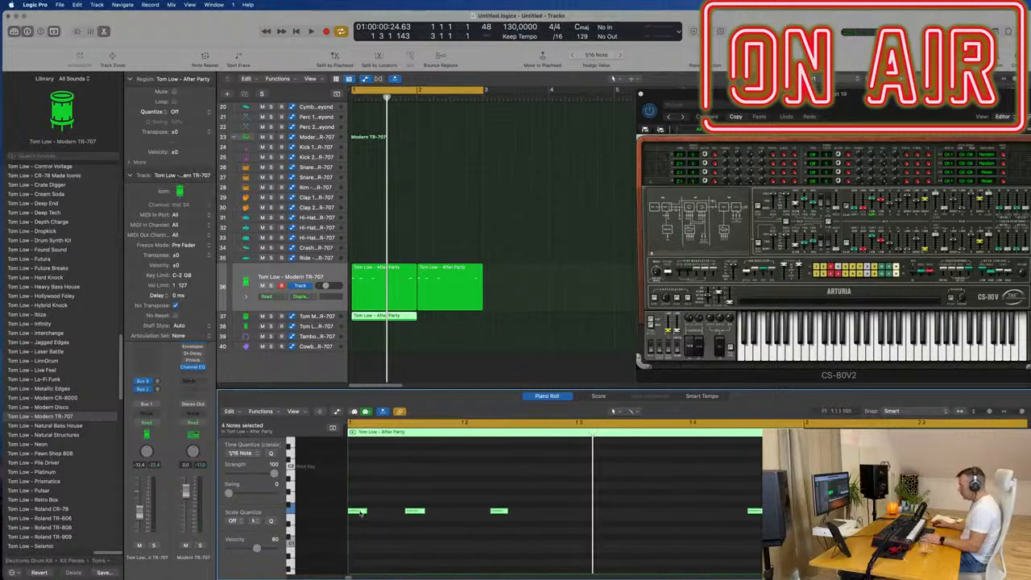
left_click_drag(360, 513, 361, 513)
key("space")
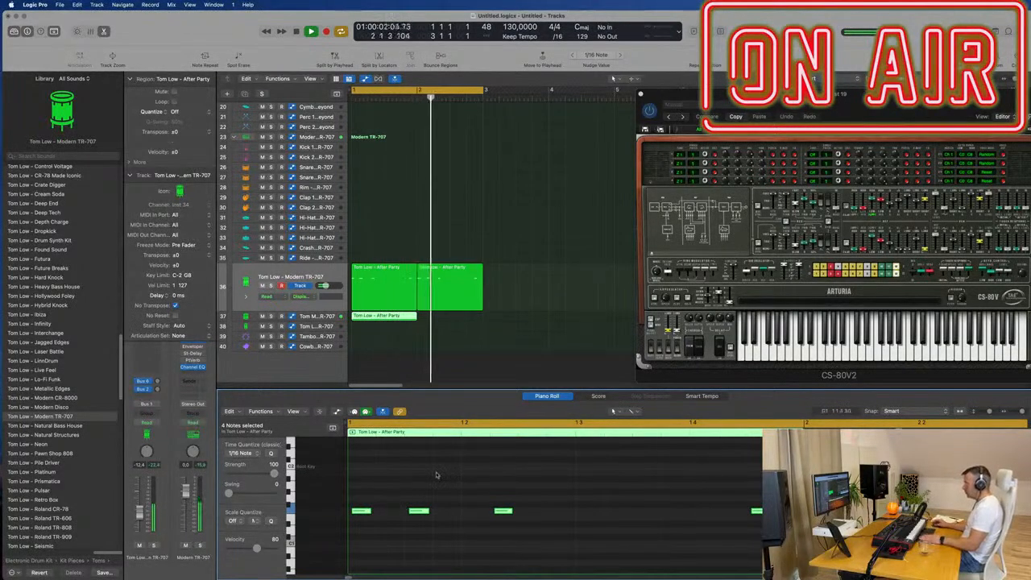
- Repeat the mid tom region from bar 1 into bar 2 on track 37 and stop playback
left_click(447, 327)
left_click(392, 318)
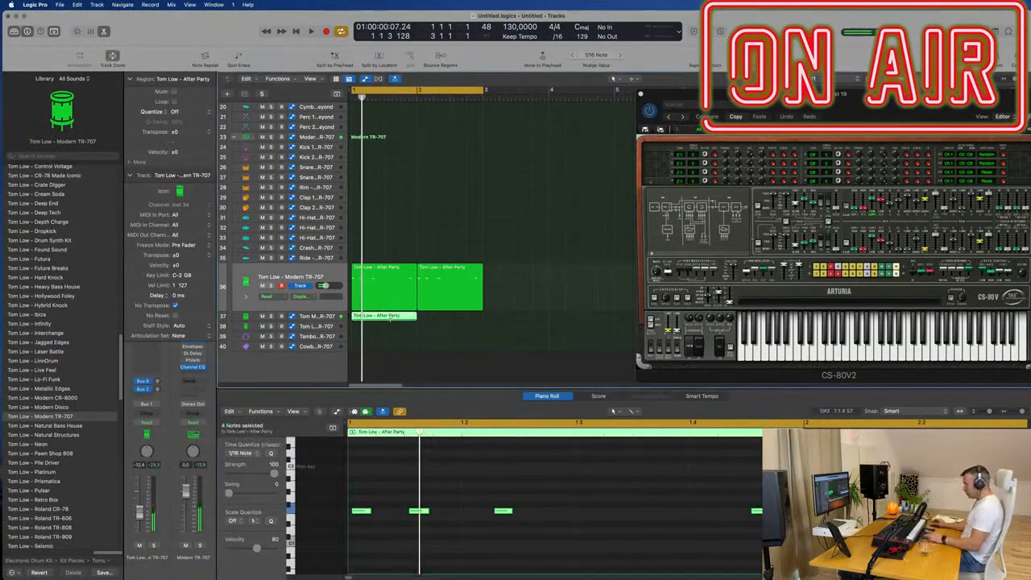
key("super+r")
key("space")
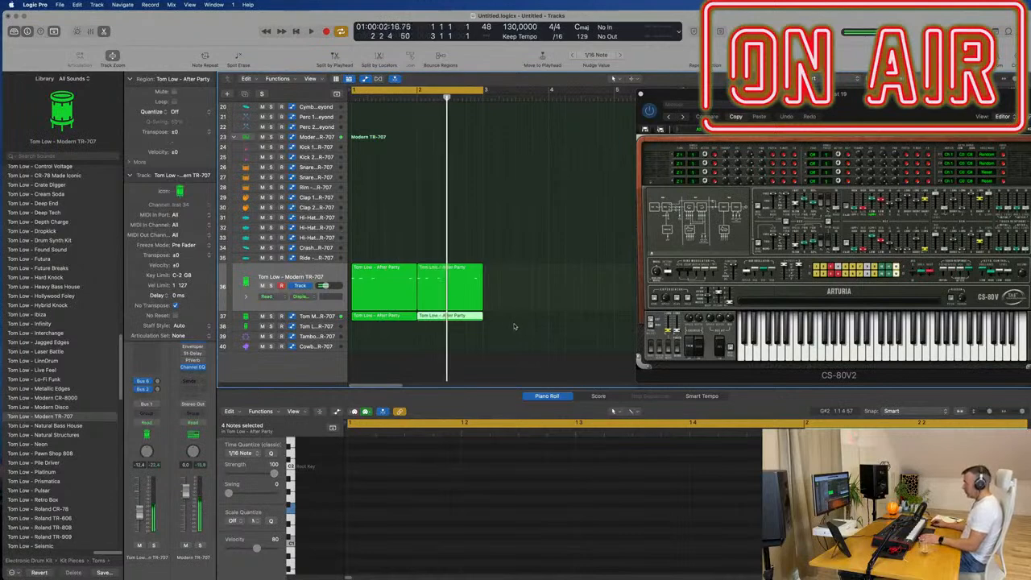
- Select all eight notes in both mid tom regions and adjust the mid tom track's bus send level during playback
left_click(360, 317, "shift")
left_click(412, 472)
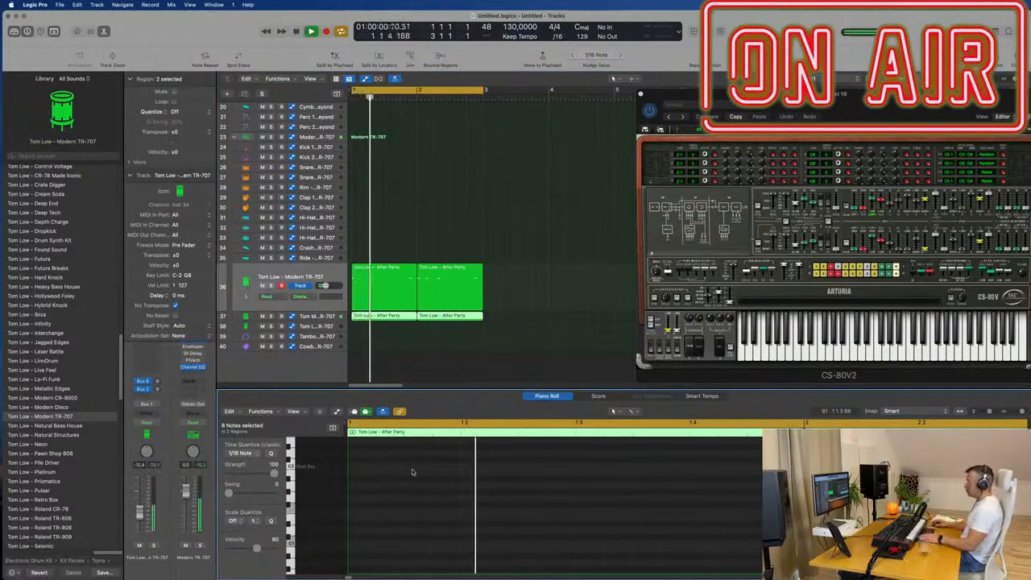
left_click(248, 317)
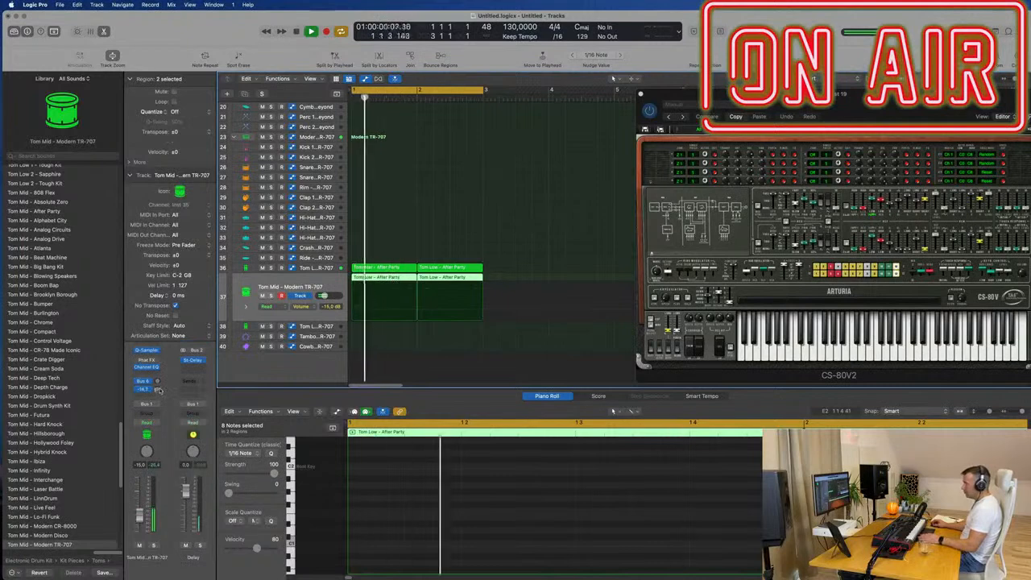
key("space")
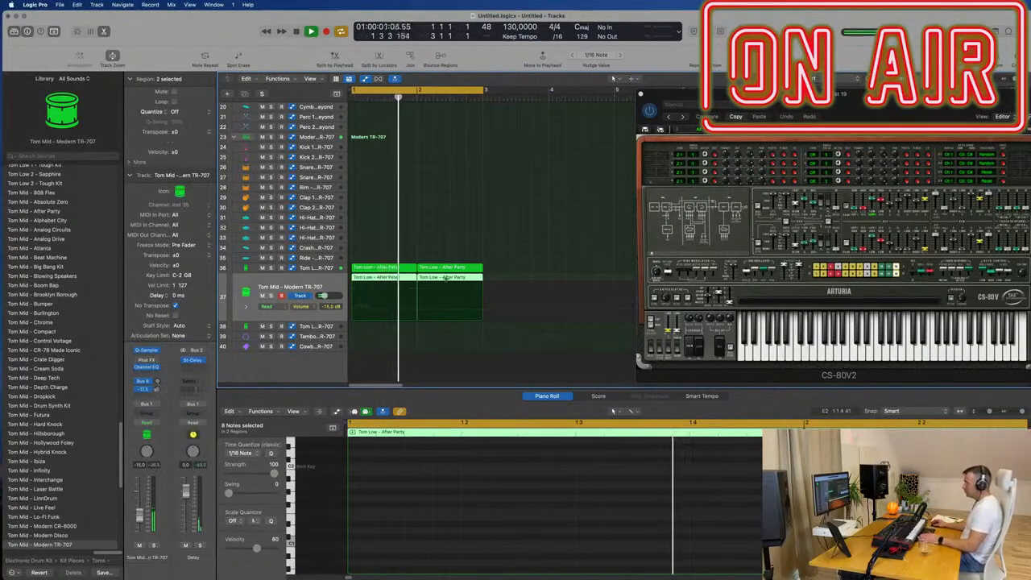
- Select the BASS - Bull$hit track, play the loop and open its Sylenth1 instrument
scroll(494, 255, "up", 10)
scroll(498, 259, "up", 2)
key("space")
key("space")
key("space")
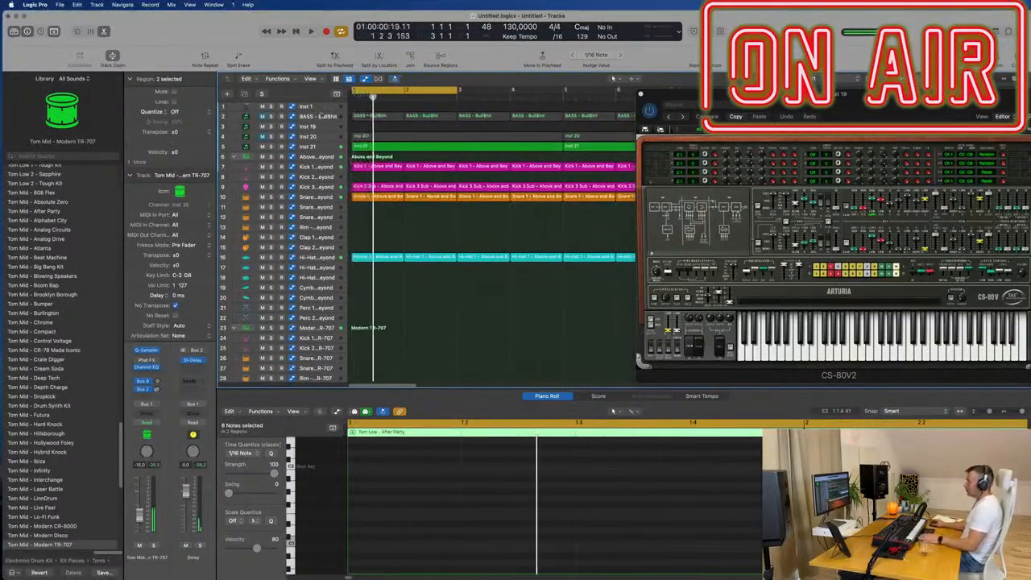
left_click(321, 115)
key("space")
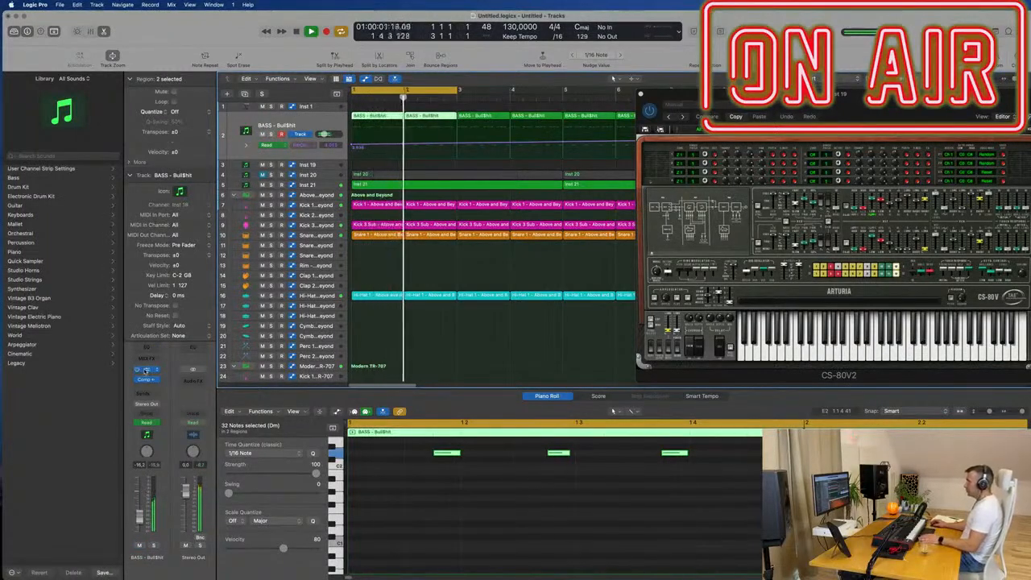
left_click(147, 369)
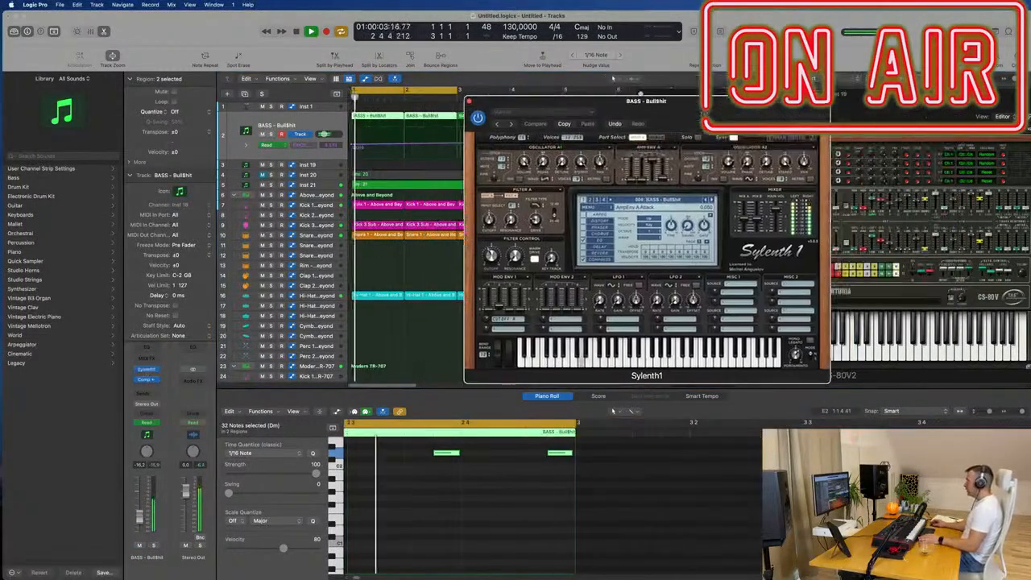
- Audition the Sylenth1 bass presets following BASS - Bull$hit one after another, from BASS - Disko up to FX - Atom
left_click(710, 202)
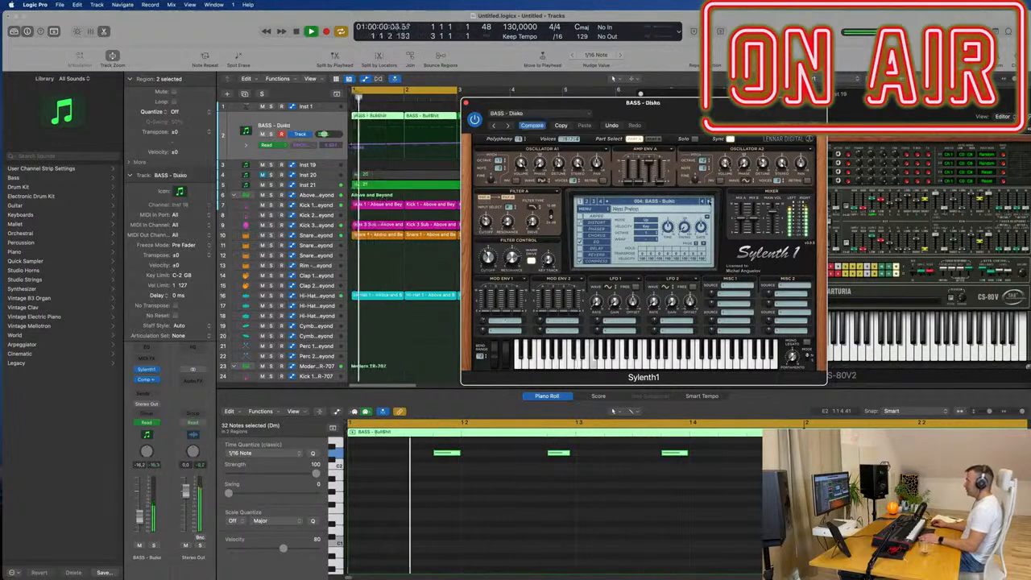
left_click(708, 202)
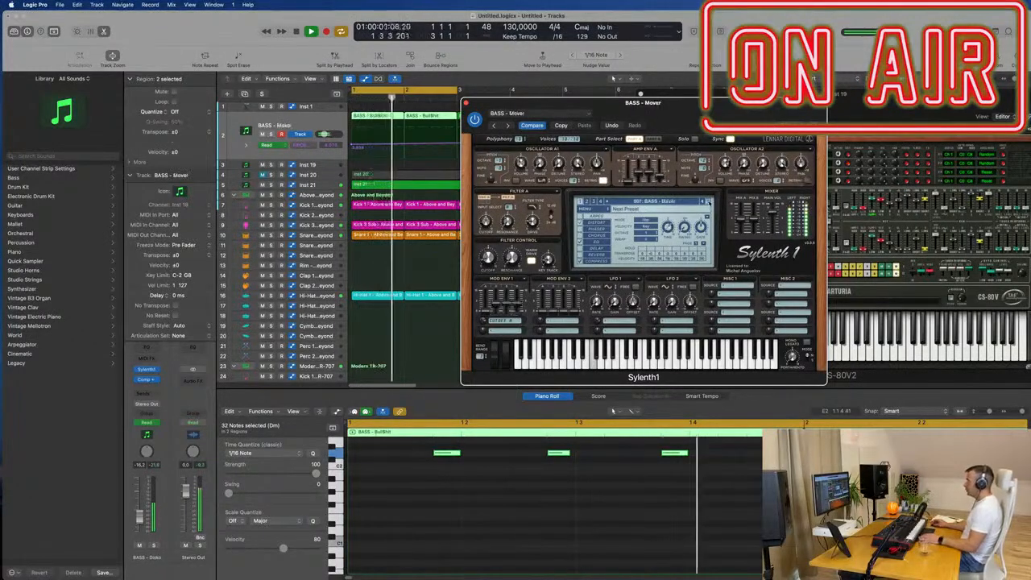
left_click(710, 201)
left_click(709, 201)
left_click(709, 201)
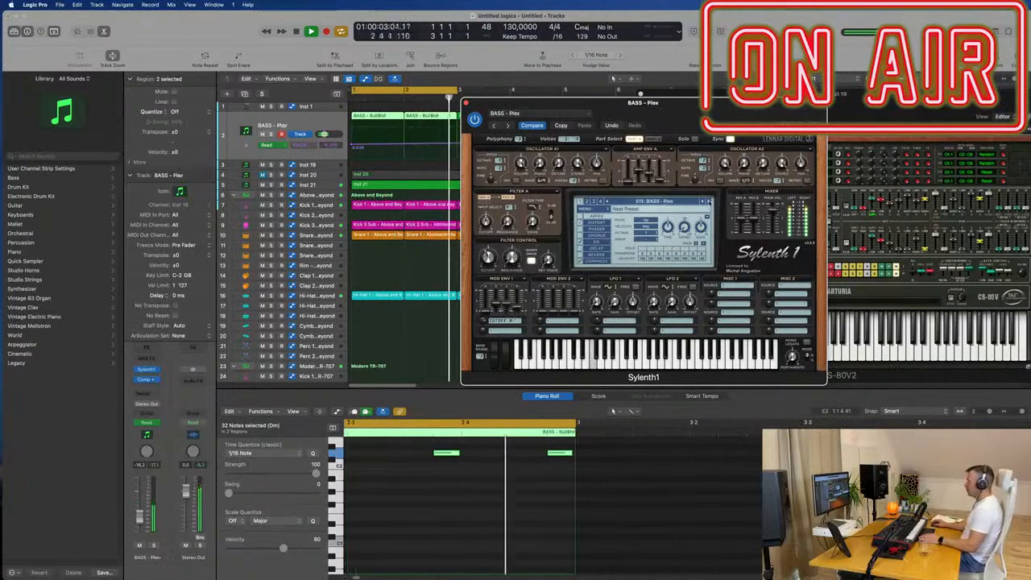
left_click(709, 202)
left_click(709, 203)
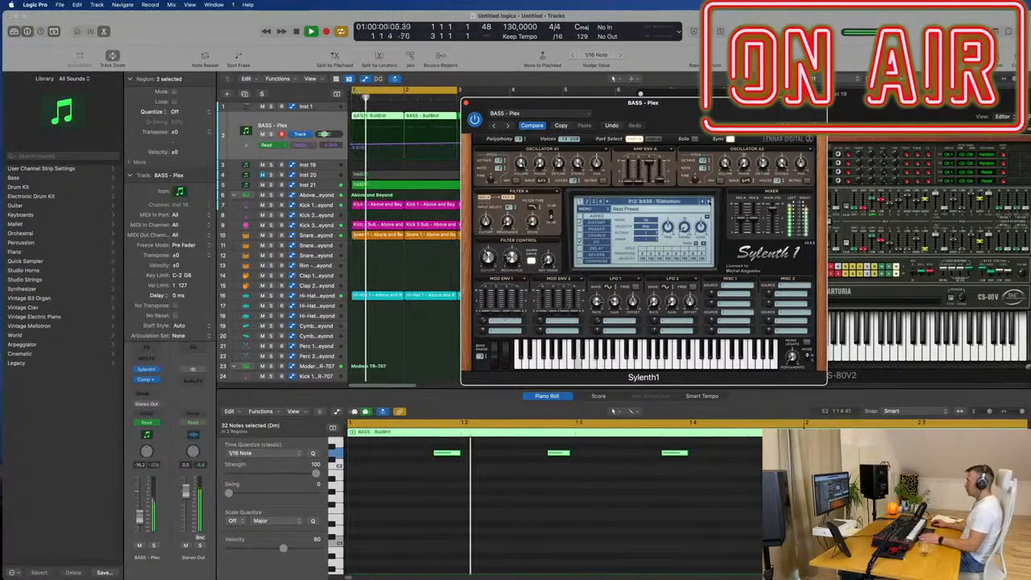
left_click(708, 202)
left_click(708, 202)
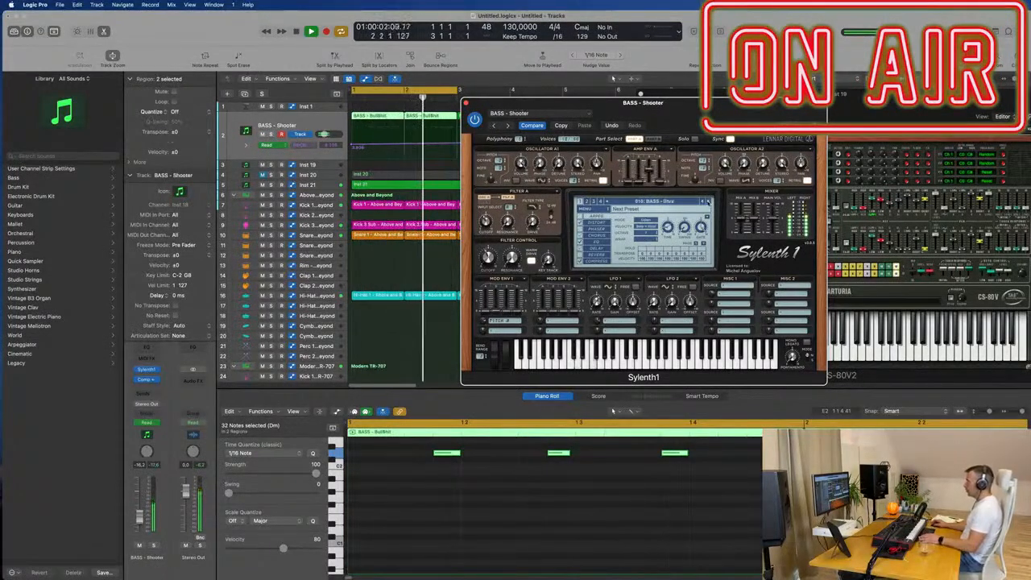
left_click(709, 202)
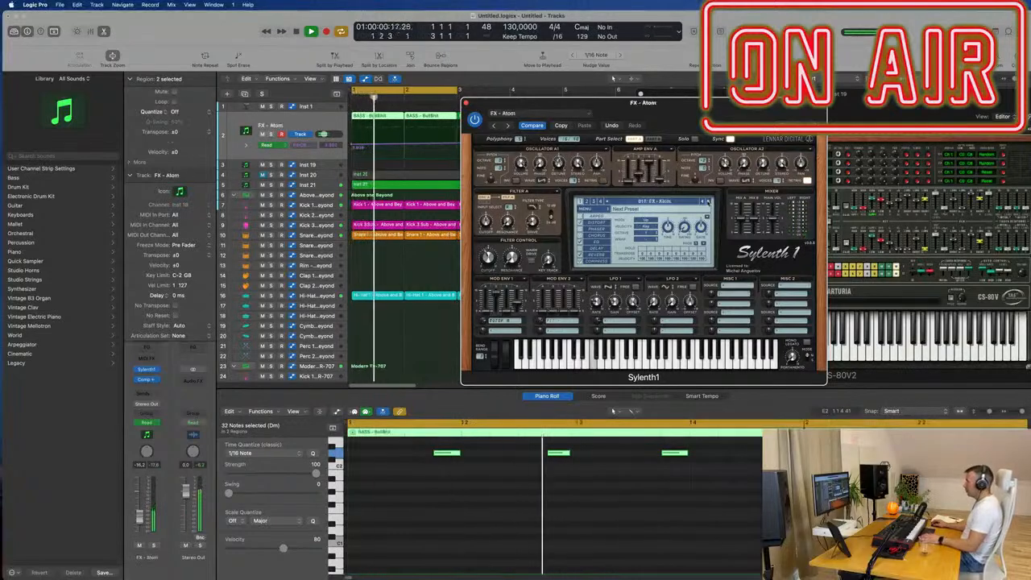
- Try the Sylenth1 presets BASS - #ABGT and BASS - Beam, then return to BASS - Bull$hit
left_click(654, 202)
left_click(645, 209)
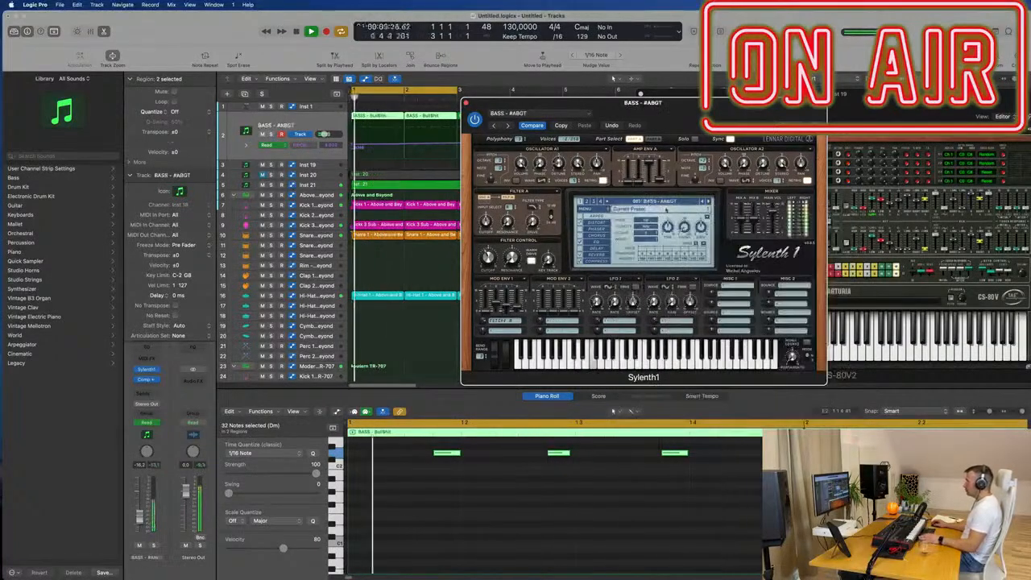
left_click(708, 202)
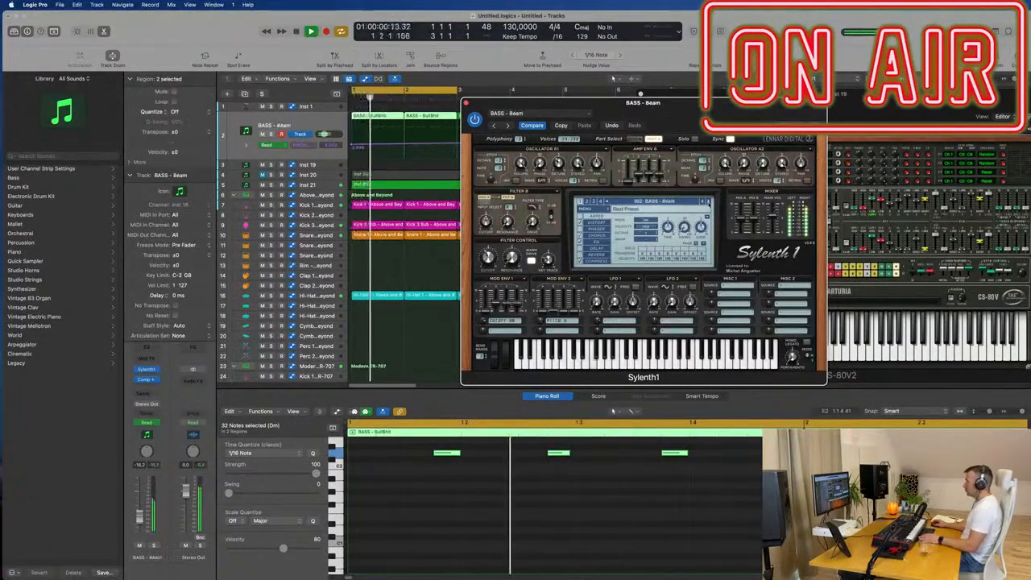
key("space")
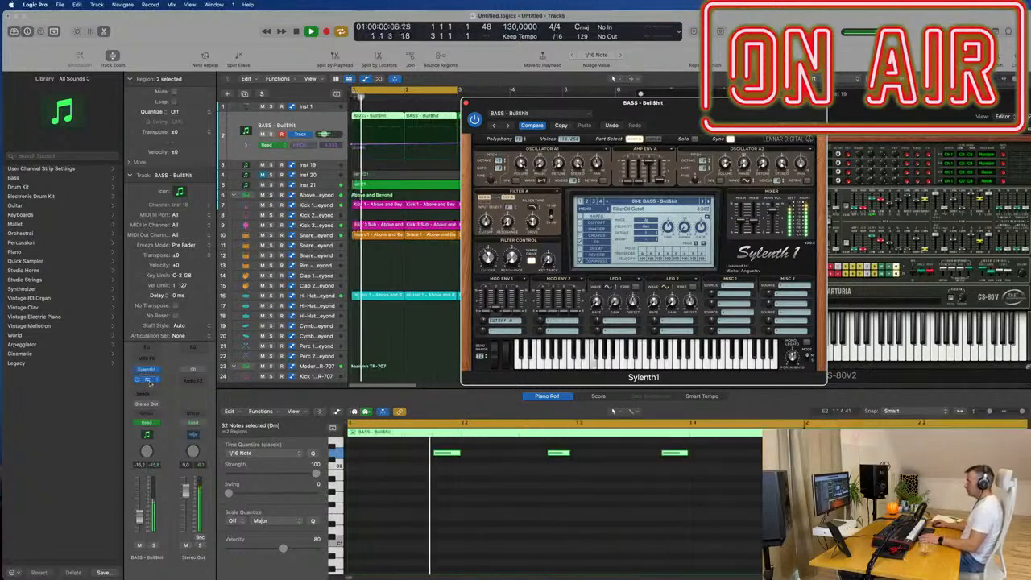
- Lower the Compressor threshold on the BASS - Bull$hit track and set the track's volume to -17.4 dB
left_click(149, 380)
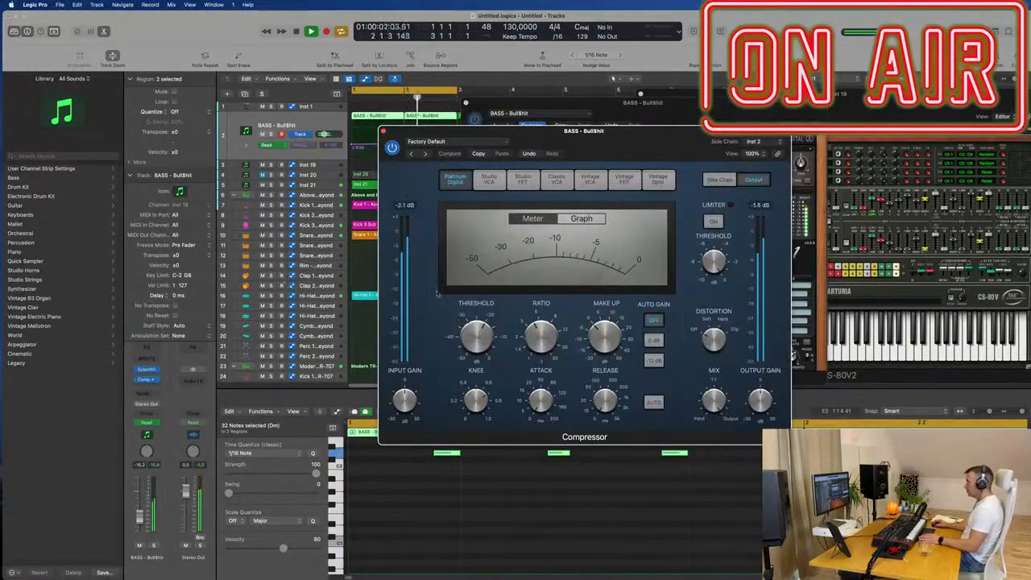
left_click_drag(484, 339, 484, 348)
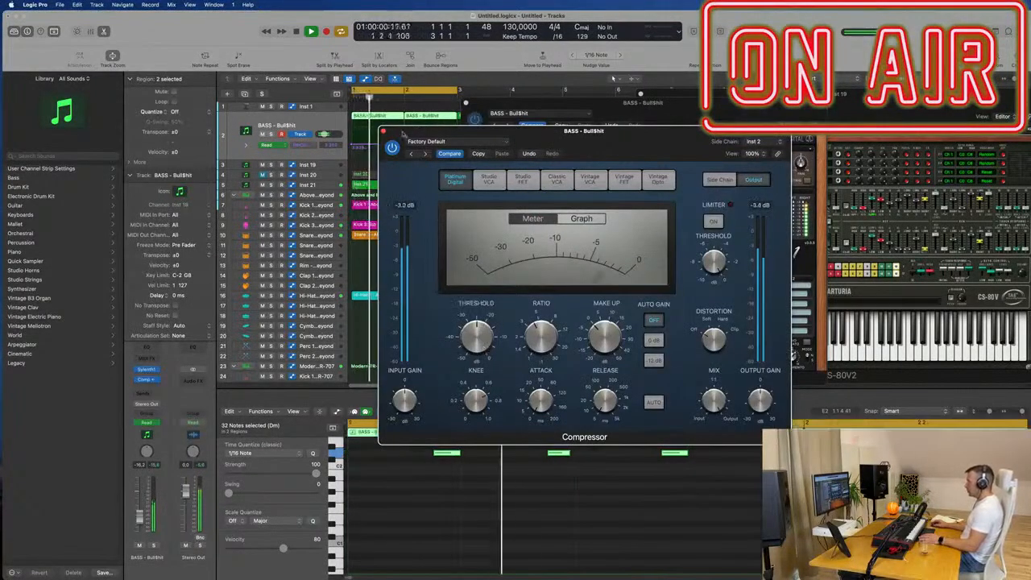
left_click(384, 131)
left_click_drag(524, 103, 870, 136)
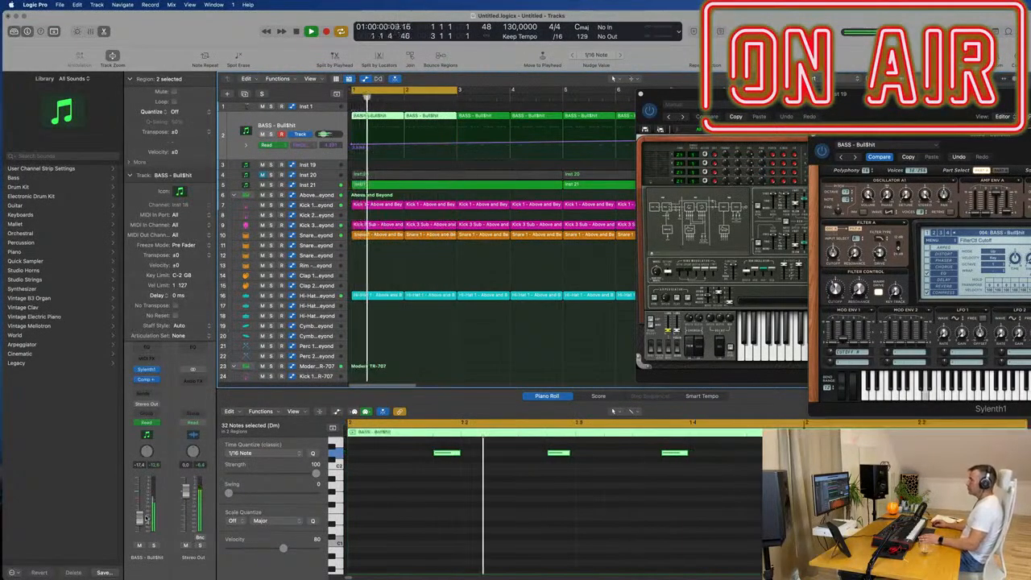
- Copy the Hi-Hat 1 region in bar 1 onto the Modern TR-707 closed hi-hat track 31
scroll(437, 303, "down", 4)
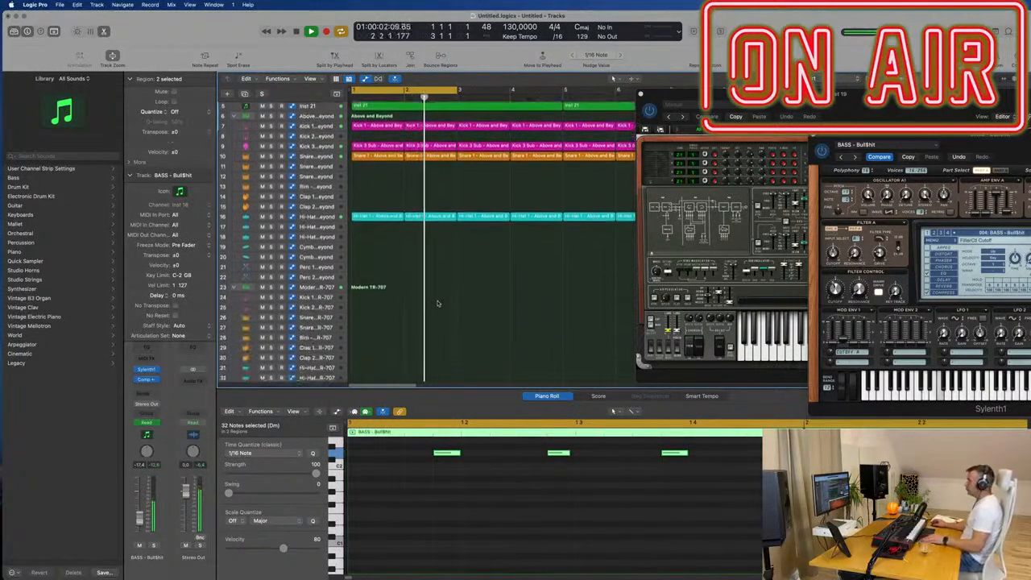
left_click(369, 214)
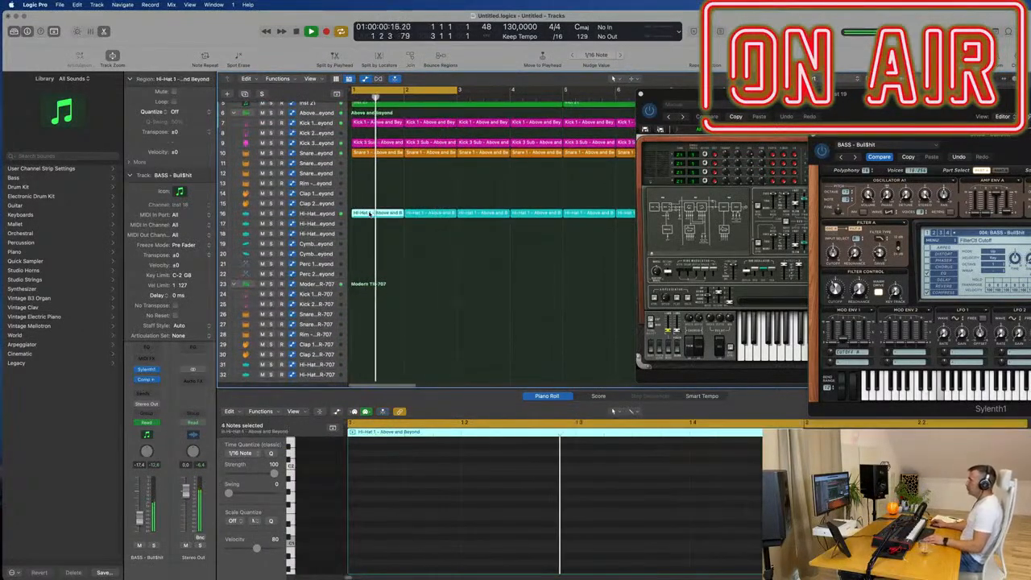
left_click_drag(370, 214, 371, 229)
key("space")
left_click_drag(435, 214, 380, 224)
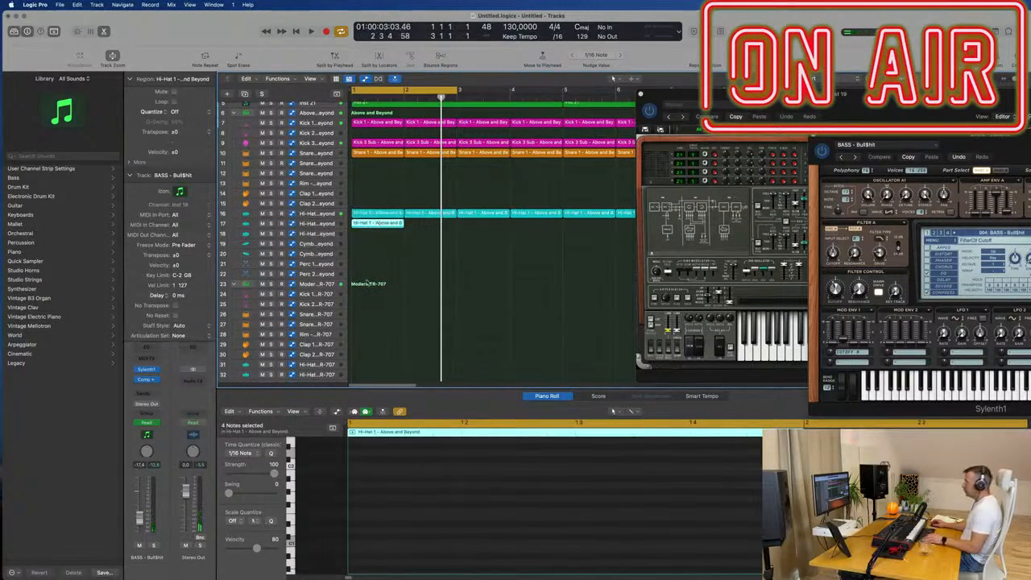
scroll(373, 250, "down", 4)
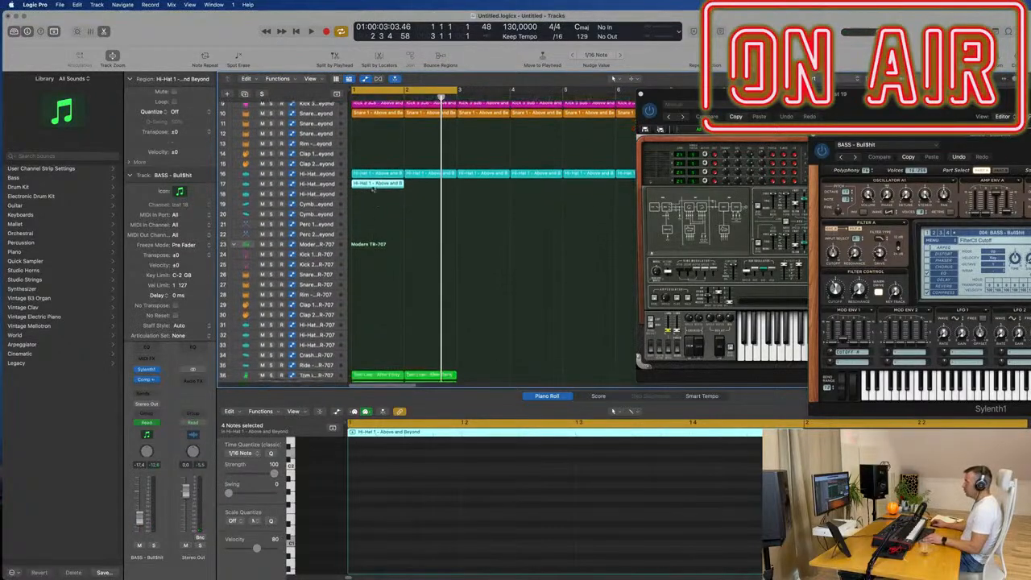
left_click_drag(377, 184, 369, 314)
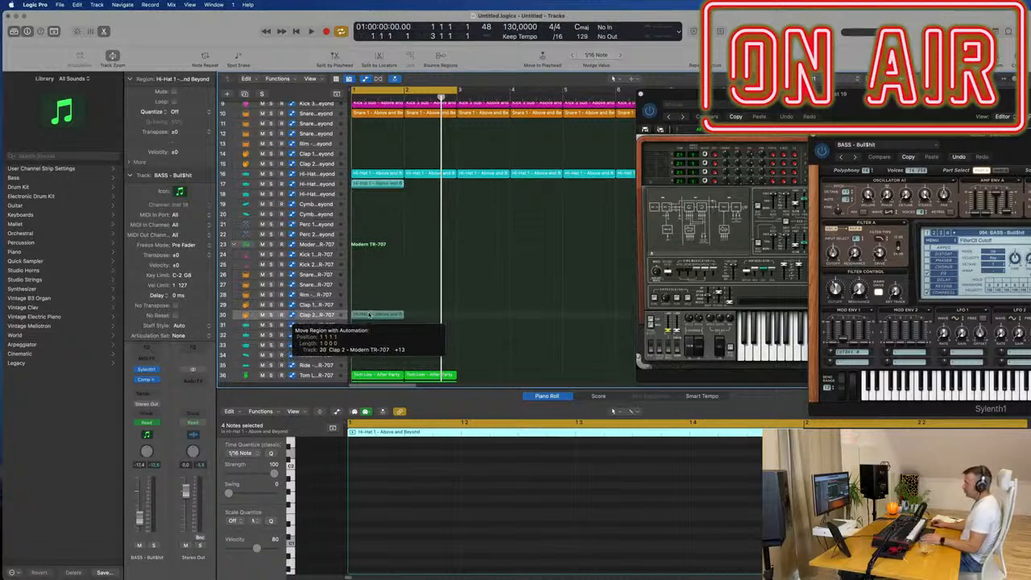
mouse_move(369, 314)
left_mouse_down()
mouse_move(371, 301)
mouse_move(370, 349)
mouse_move(372, 327)
left_mouse_up()
key("e")
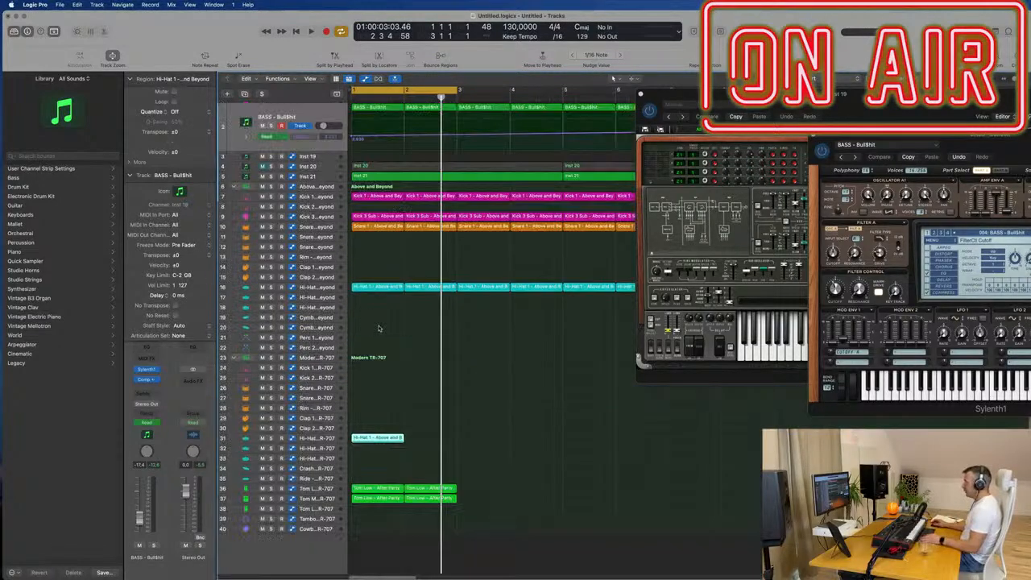
- Duplicate the four notes of the copied hi-hat region to fill the bar with sixteenth notes
double_click(379, 439)
key("super+a")
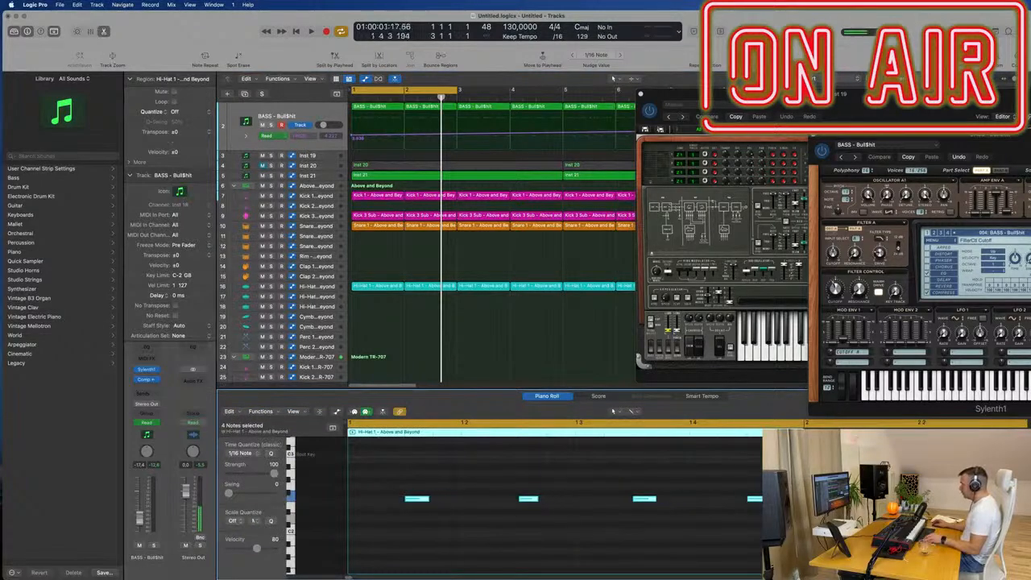
left_click_drag(417, 499, 440, 508)
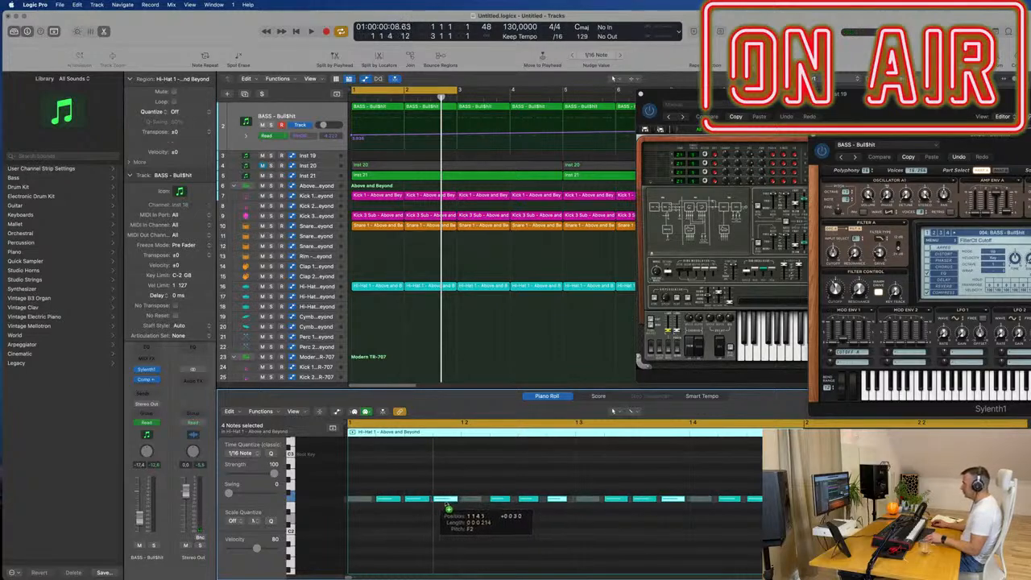
- Select the Hi-Hat Closed - Modern TR-707 track and transpose all sixteen hi-hat notes down an octave
scroll(428, 329, "down", 3)
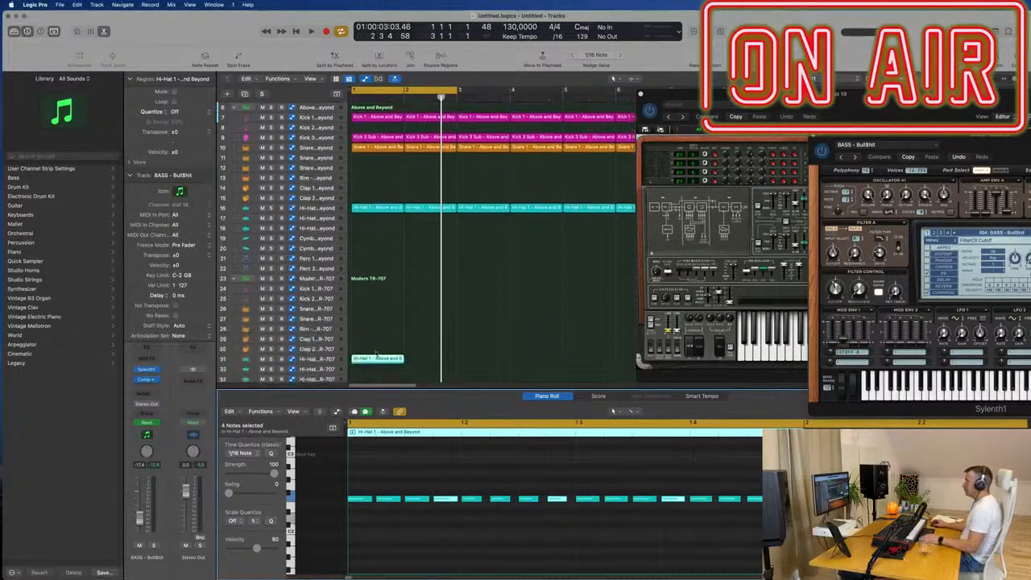
left_click(326, 359)
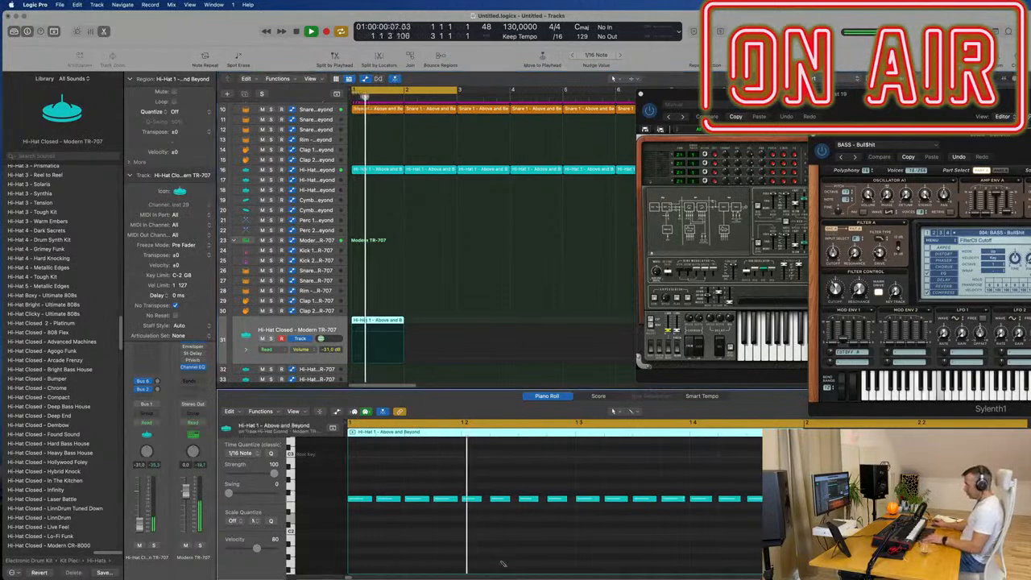
key("super+a")
key("alt+shift+Down")
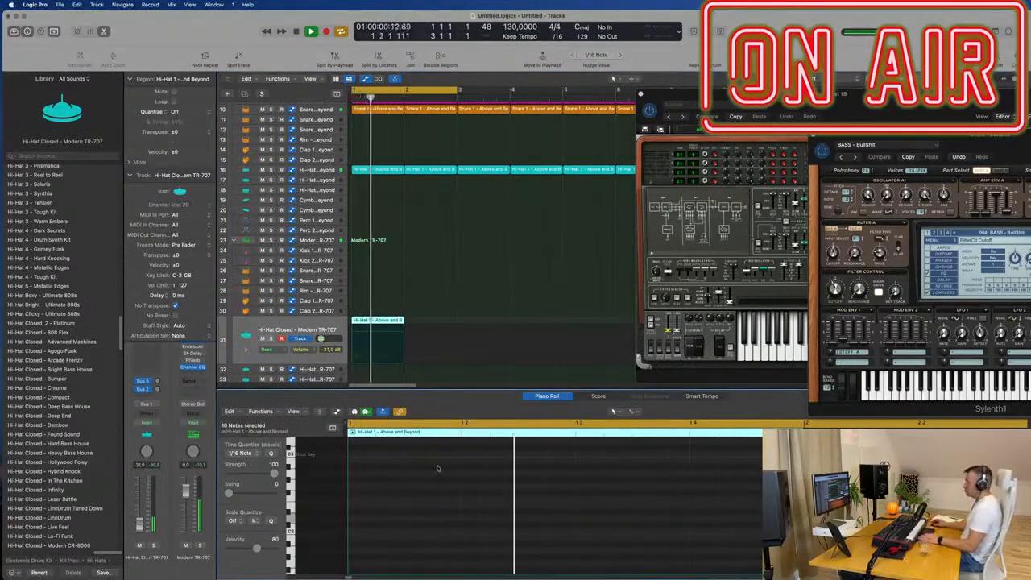
- Repeat the closed hi-hat region into bar 2 and delete the extra copy after it
left_click(424, 323)
left_click(382, 322)
key("super+r")
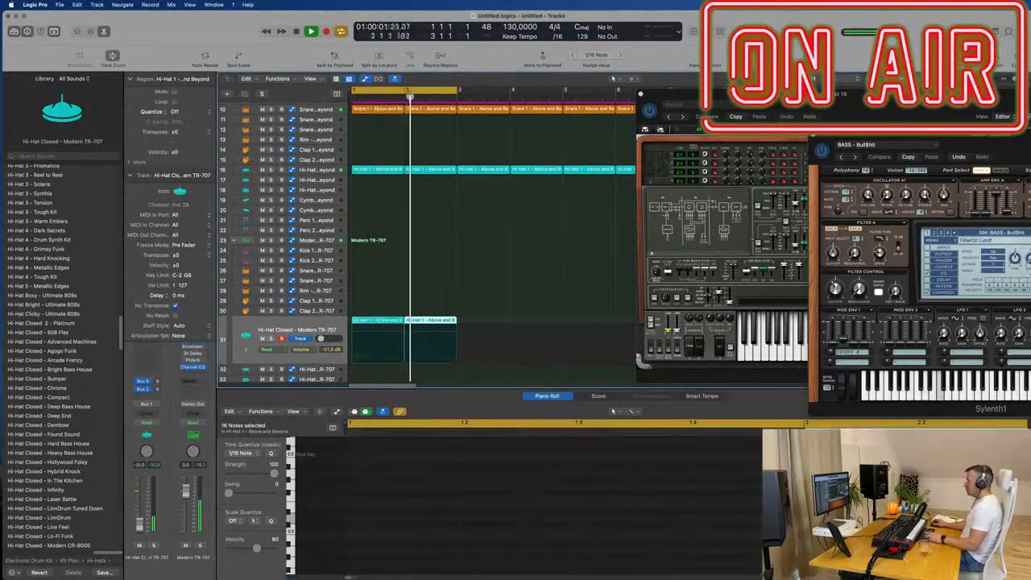
key("super+r")
left_click(518, 319)
left_click(493, 324)
key("Delete")
- Open the Sample Delay on the closed hi-hat track, set the left delay to 7.4 ms and adjust the right delay
left_click(810, 115)
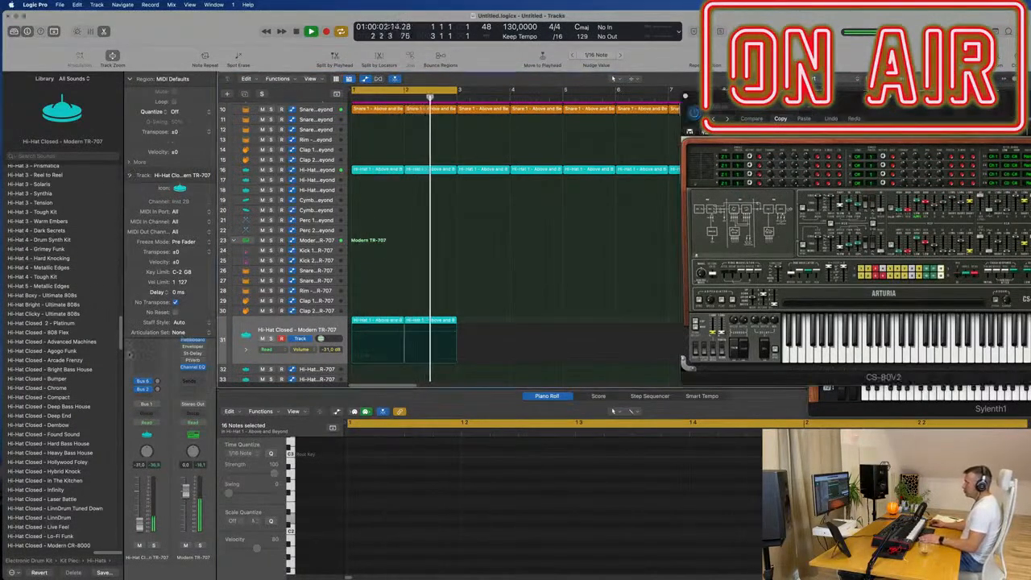
left_click(130, 175)
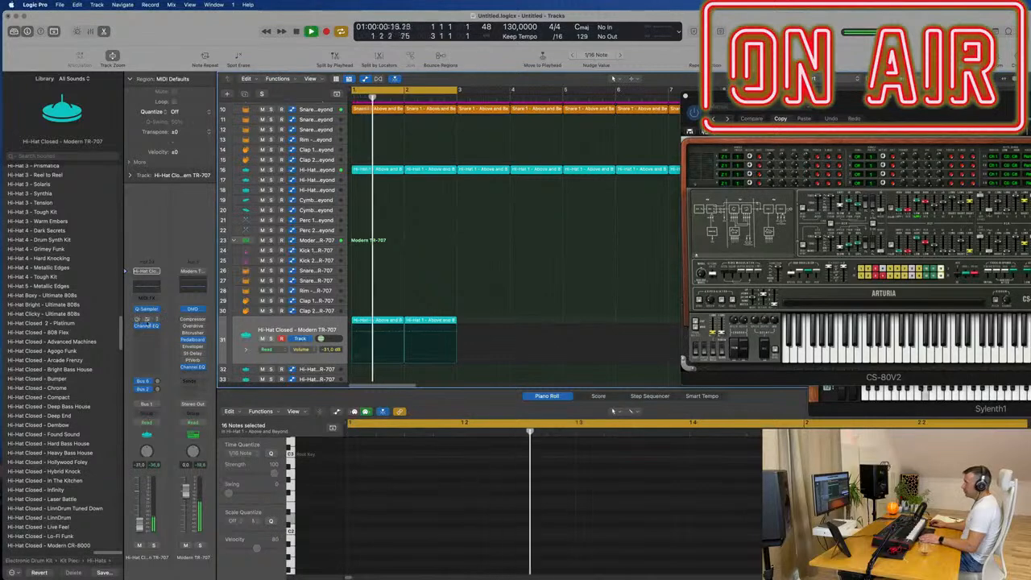
left_click(147, 319)
left_click_drag(344, 180, 404, 180)
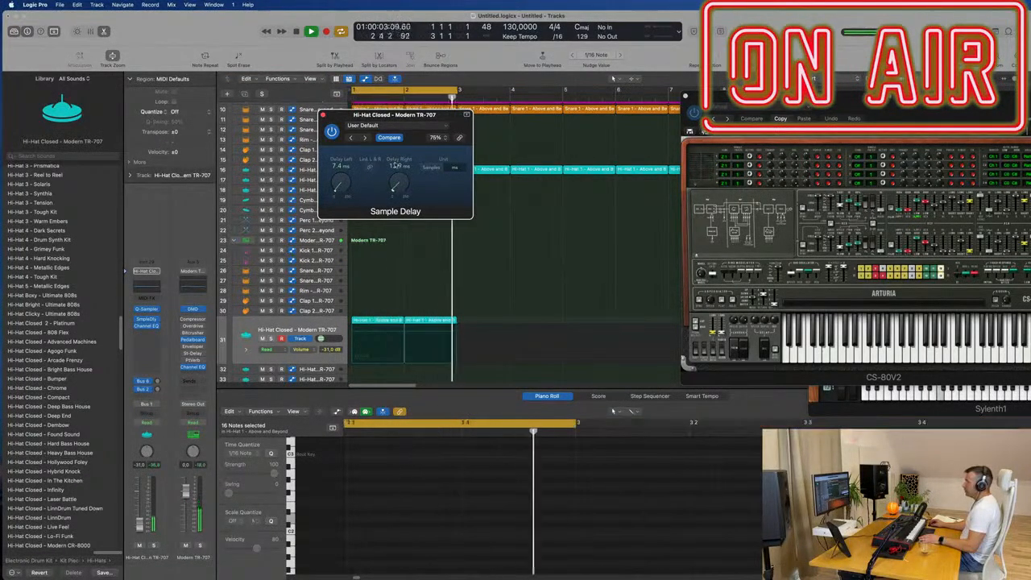
- Set the closed hi-hat's Sample Delay to 7.0 ms on the left channel and 14.0 ms on the right
double_click(396, 165)
type("15")
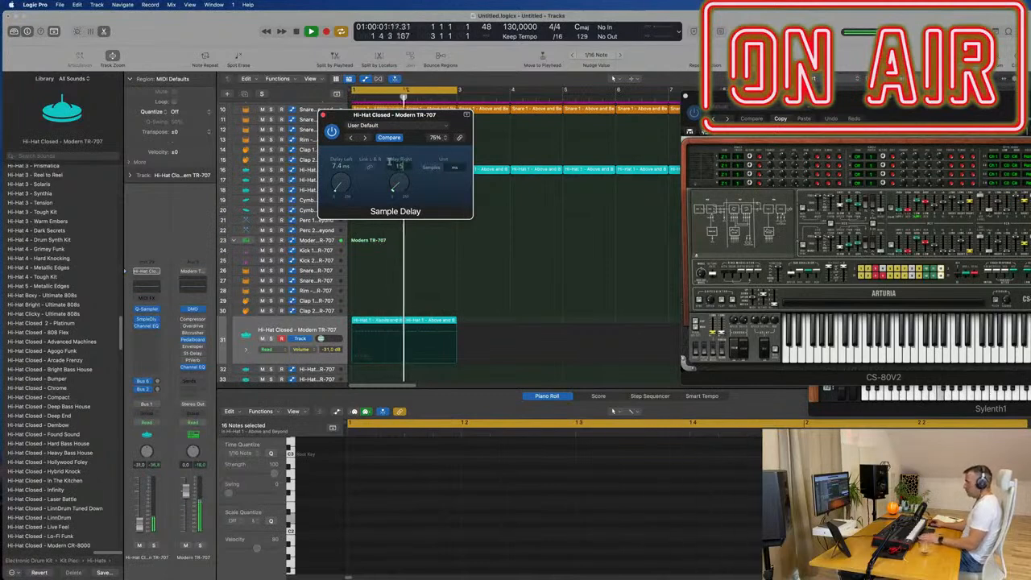
double_click(342, 166)
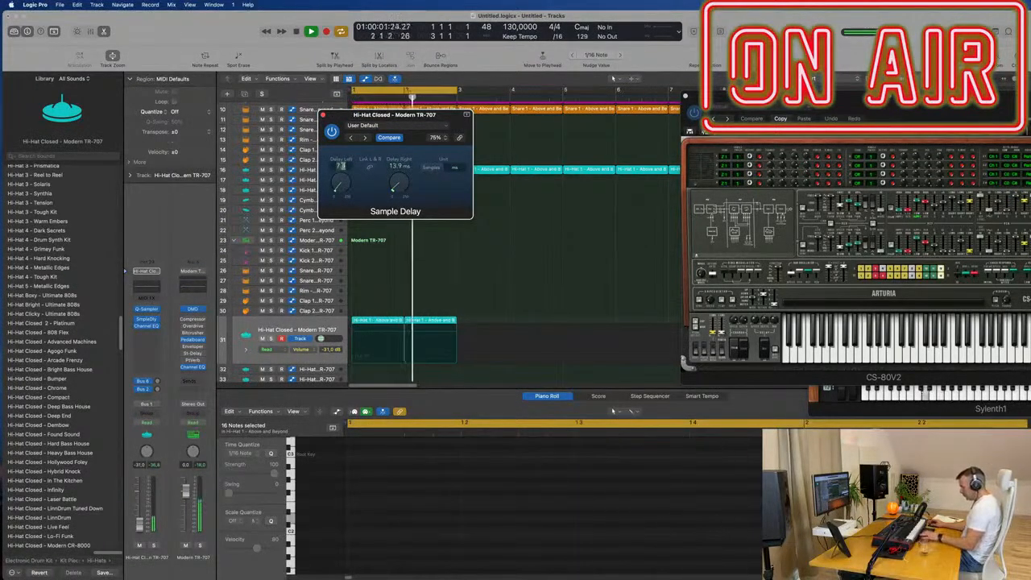
key("Return")
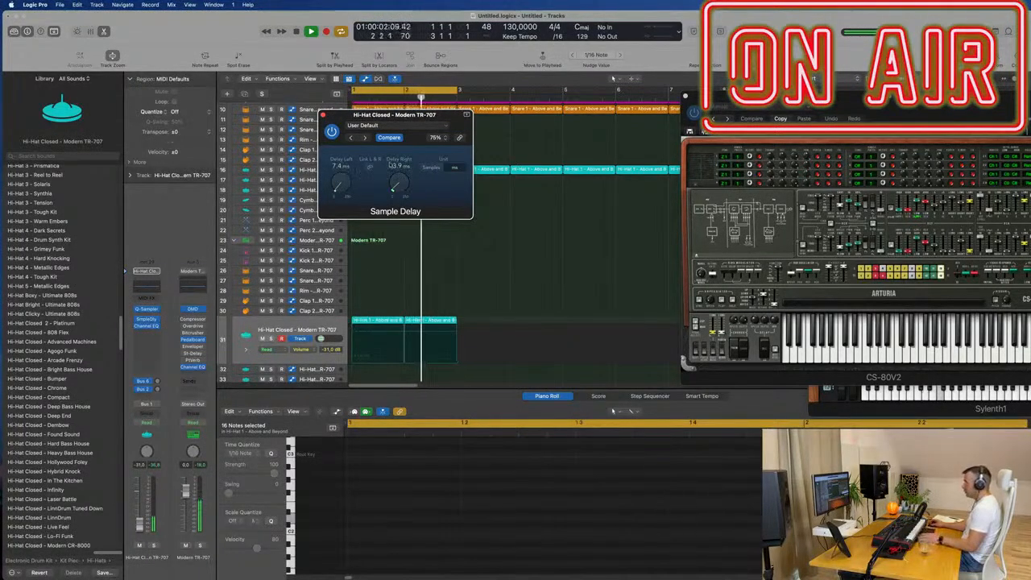
double_click(399, 166)
type("1")
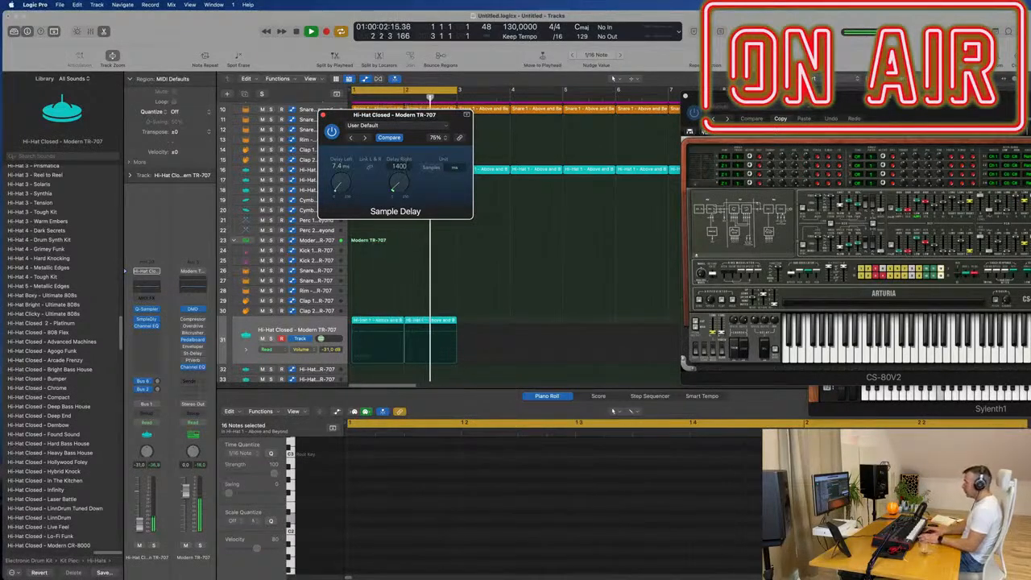
type("400")
key("BackSpace")
key("BackSpace")
key("Return")
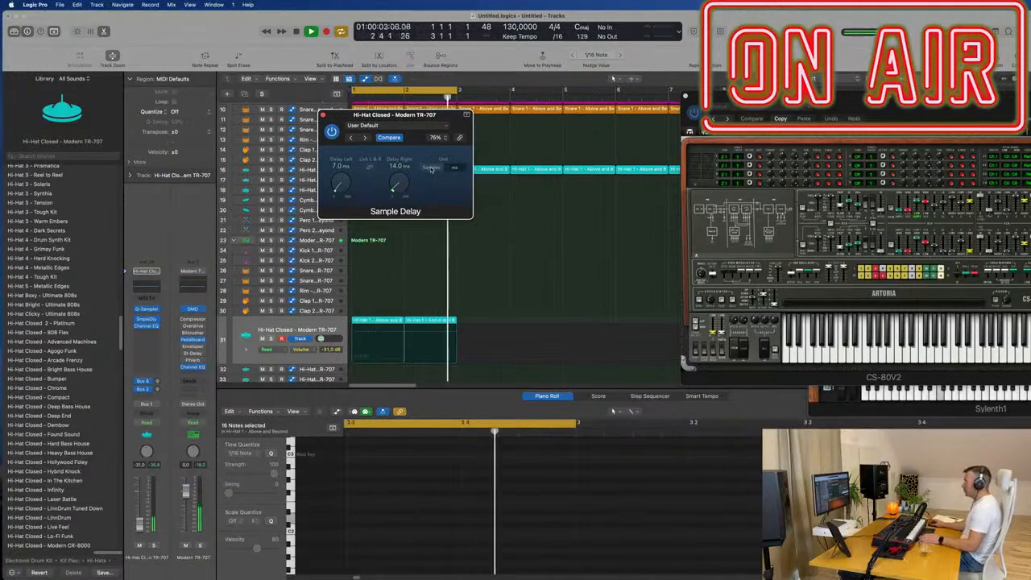
- Readjust the closed hi-hat's right delay to 13.9 ms and close the Sample Delay plug-in
left_click(370, 169)
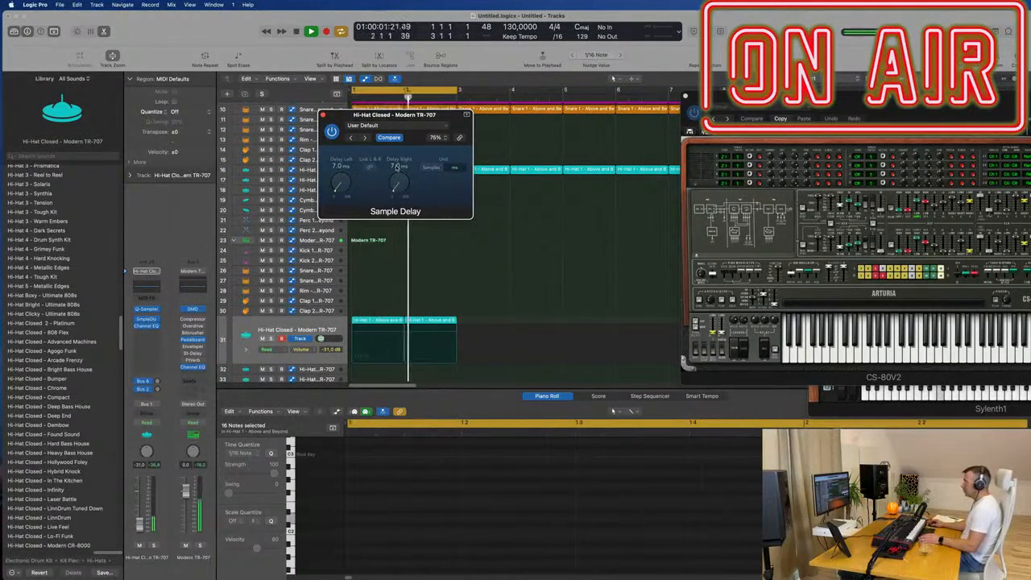
mouse_move(394, 187)
left_mouse_down()
mouse_move(395, 165)
mouse_move(396, 185)
left_mouse_up()
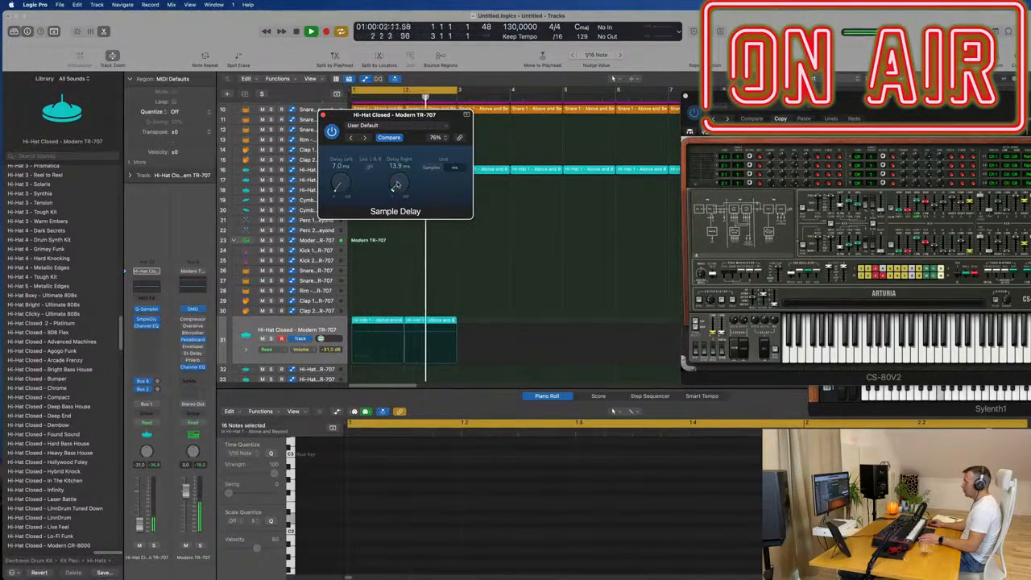
left_click_drag(425, 119, 691, 124)
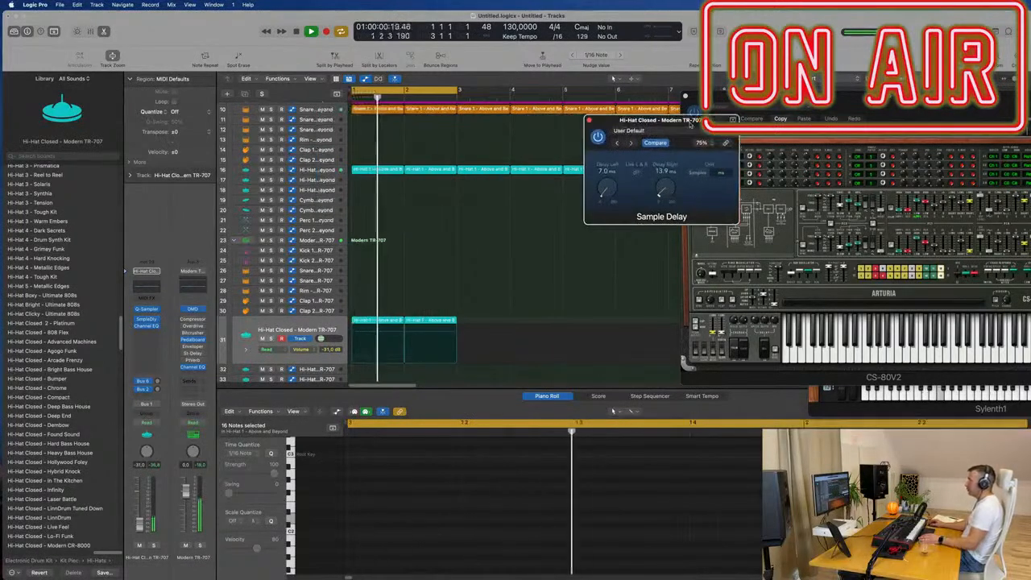
left_click(589, 120)
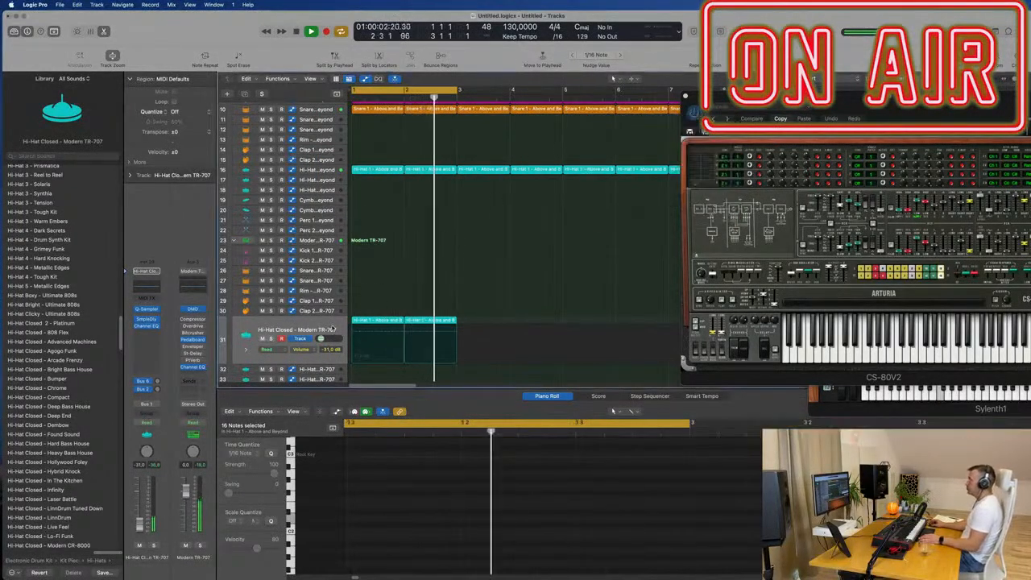
- Select the closed hi-hat track's regions, and switch the selection to the Inst 20 track
left_click(298, 329)
scroll(499, 270, "up", 5)
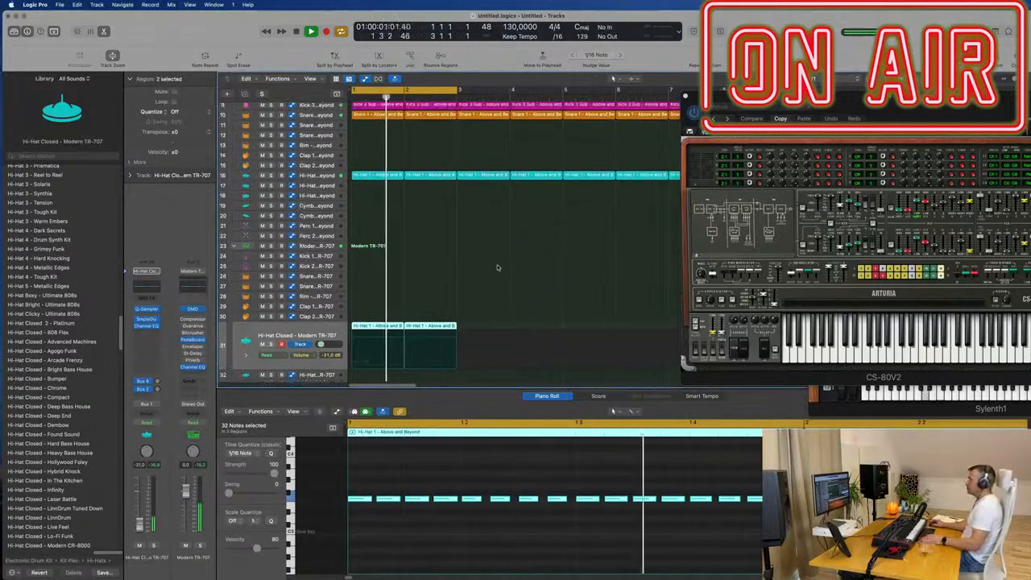
scroll(499, 271, "down", 3)
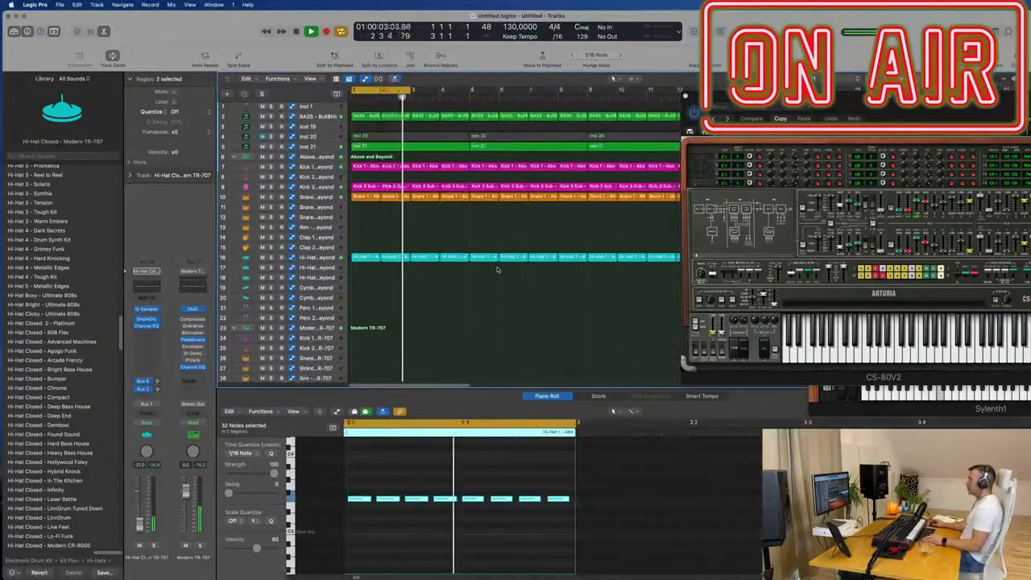
left_click(320, 138)
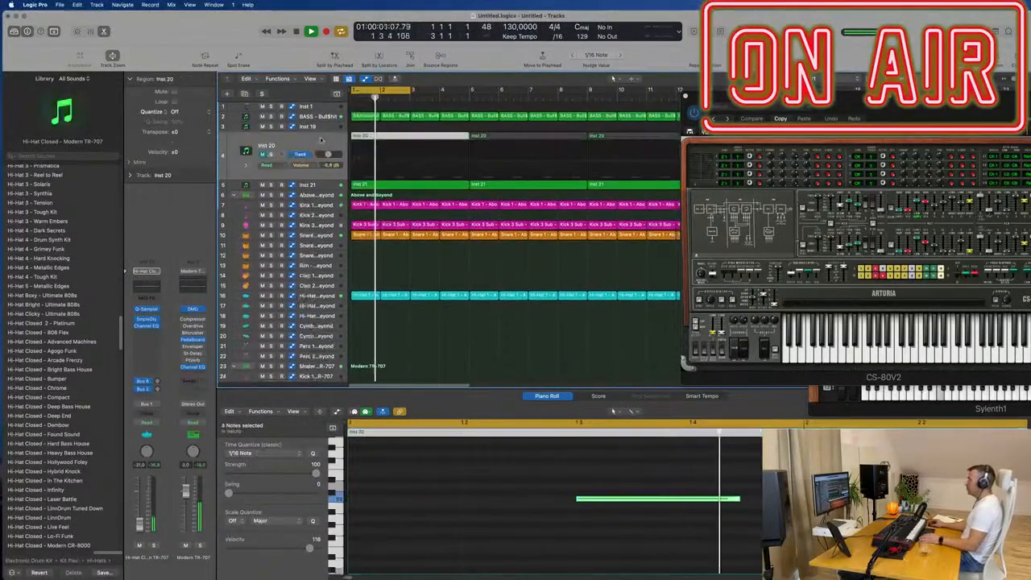
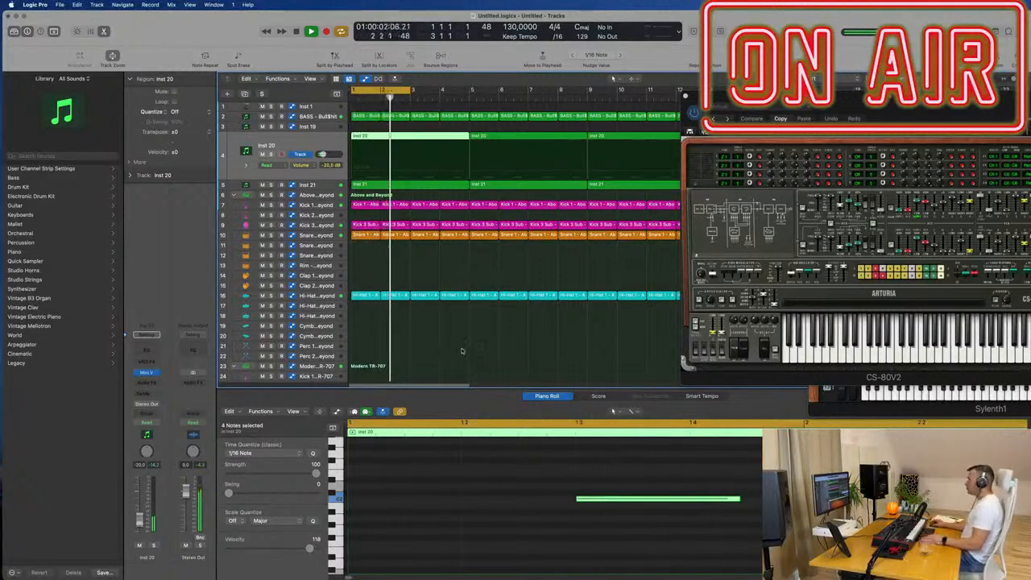
- Check the bass and Inst 19 tracks, select the Inst 1 track and open its Alchemy instrument
scroll(472, 292, "down", 3)
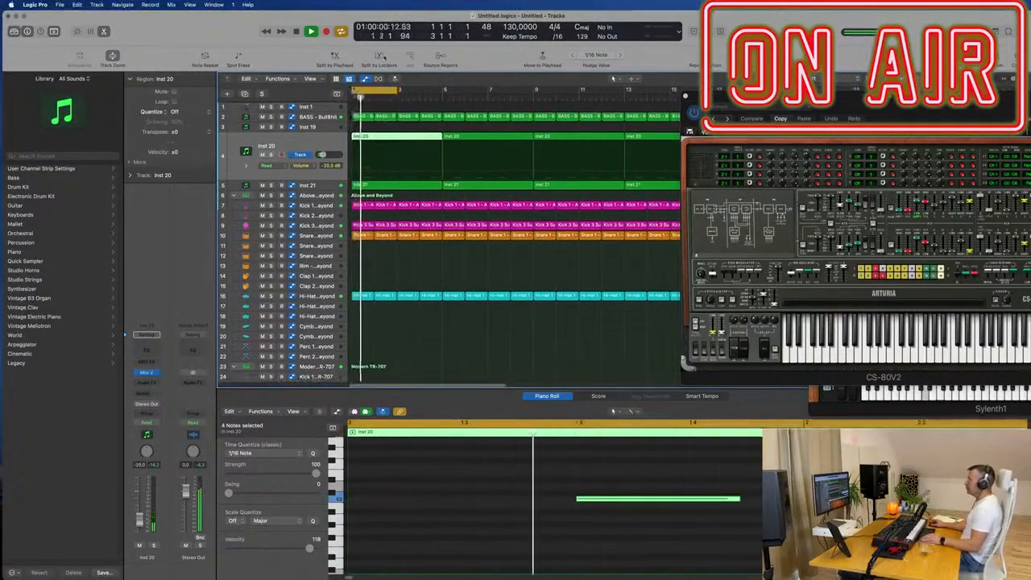
left_click(327, 117)
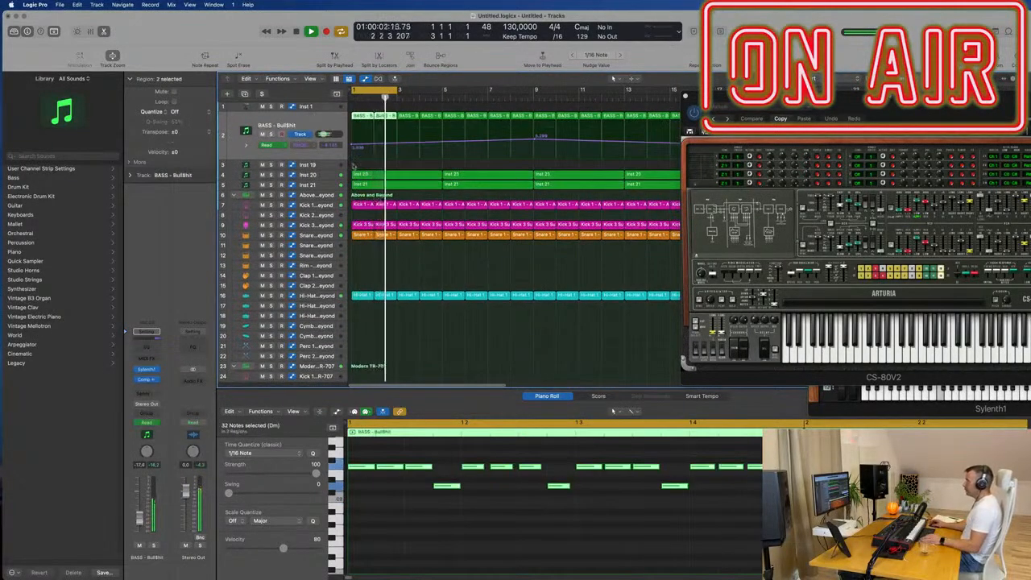
left_click(321, 166)
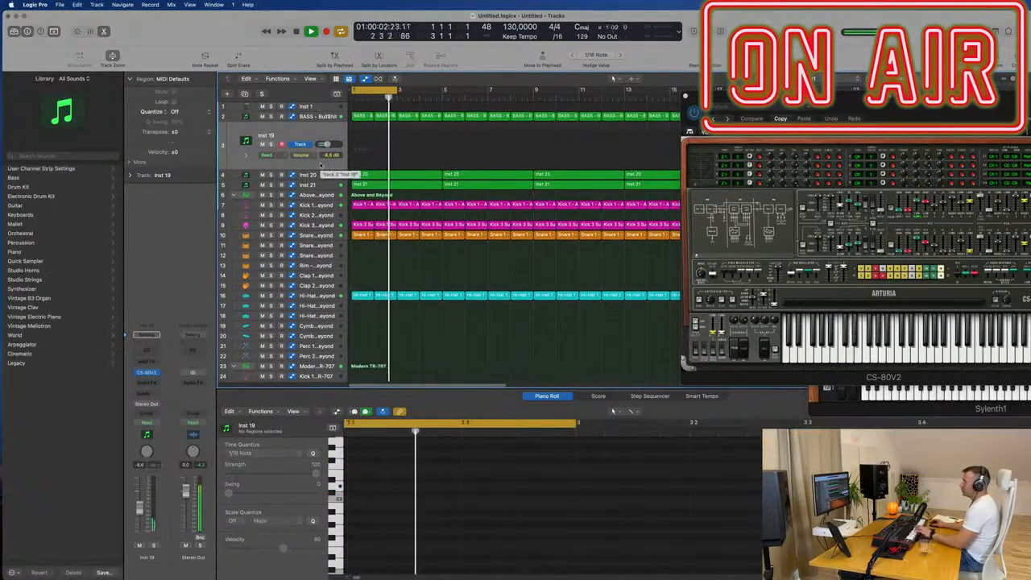
left_click(310, 106)
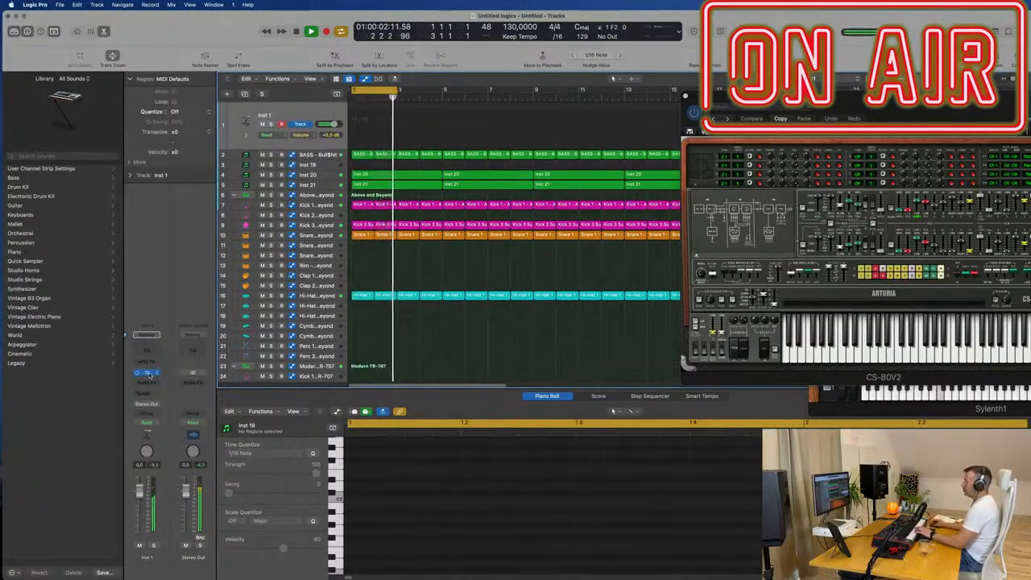
left_click(147, 373)
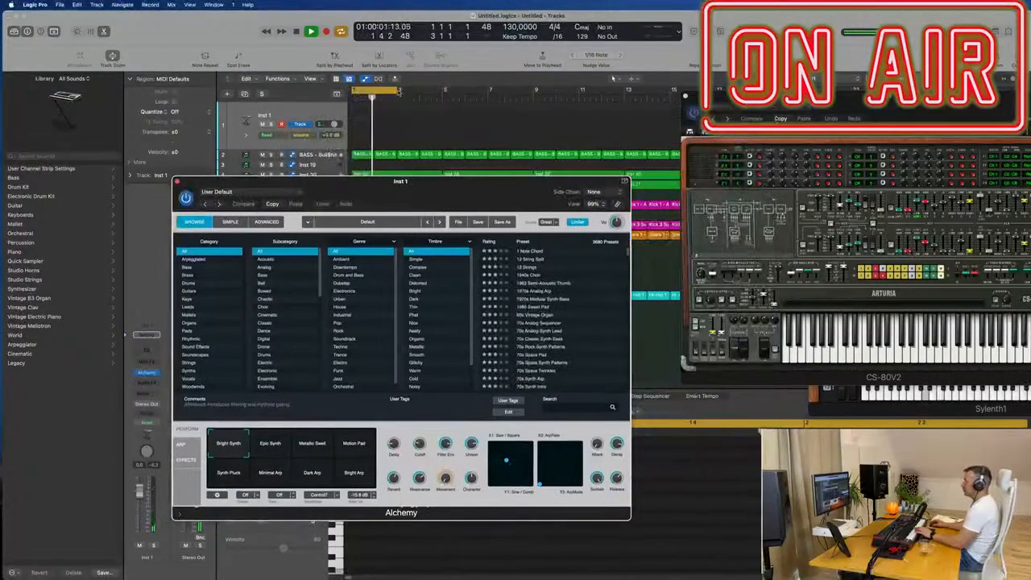
- Extend the cycle range to bar 9 and move the Alchemy window clear of the arrangement
left_click_drag(399, 91, 535, 99)
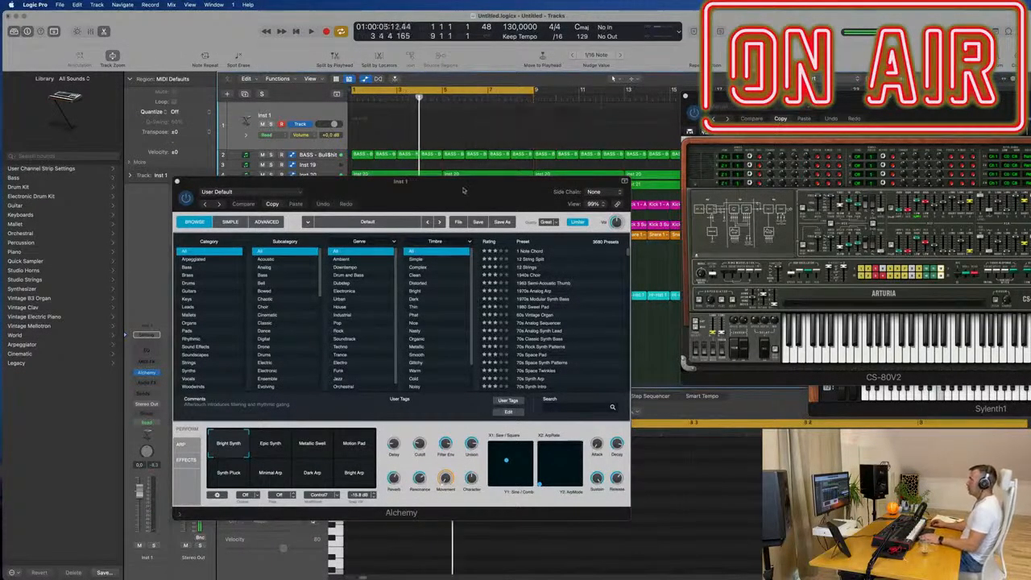
left_click_drag(451, 182, 1018, 144)
key("Return")
scroll(429, 325, "down", 8)
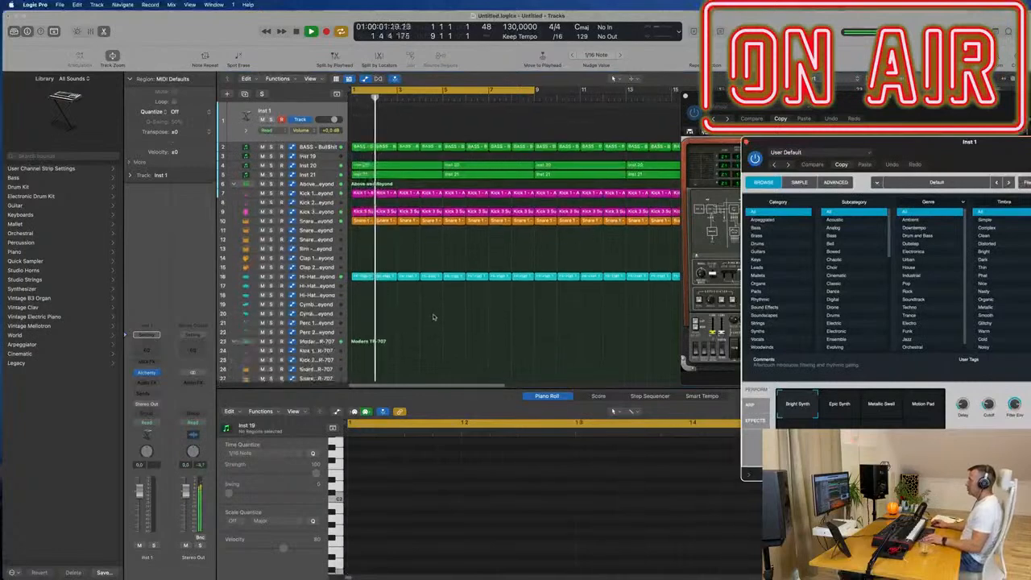
- Select the Modern TR-707 hi-hat and tom regions and repeat them so they fill the arrangement up to bar 9
left_click_drag(443, 239, 342, 326)
key("super+r")
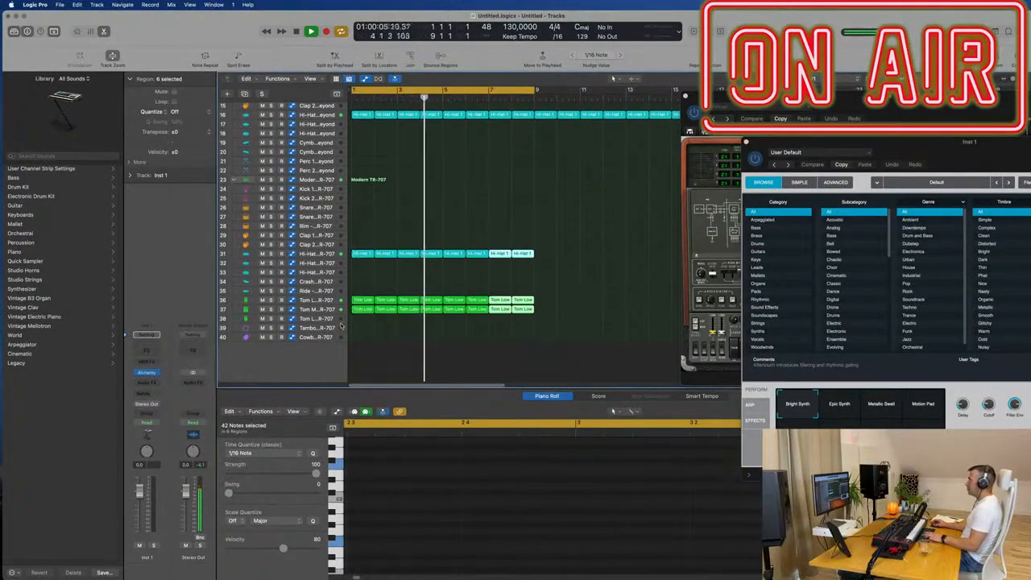
scroll(476, 208, "down", 4)
scroll(474, 207, "up", 8)
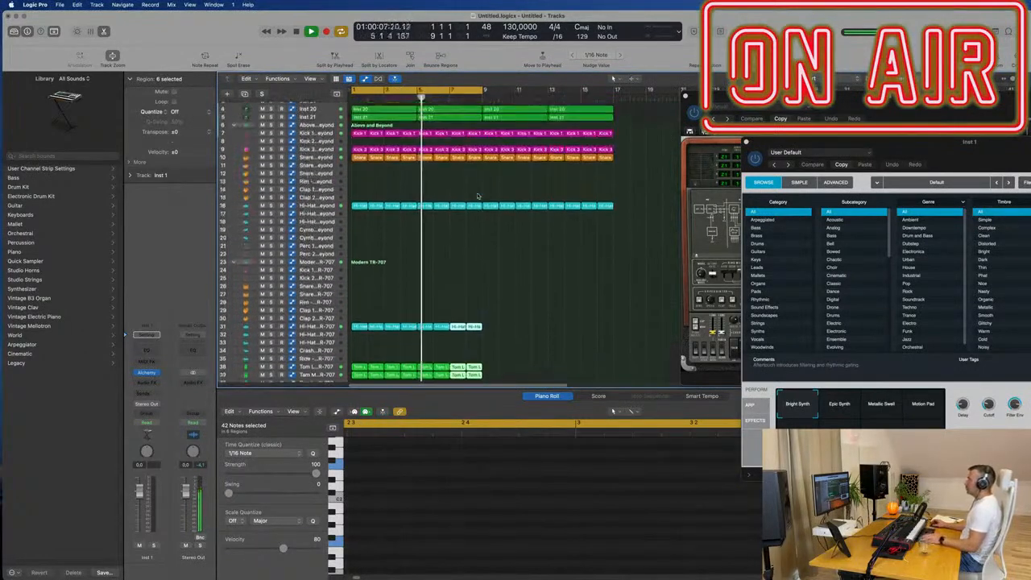
- With the track playing, filter Alchemy's presets to the Brass category and load 80s Fantasy
key("space")
left_click_drag(891, 143, 561, 148)
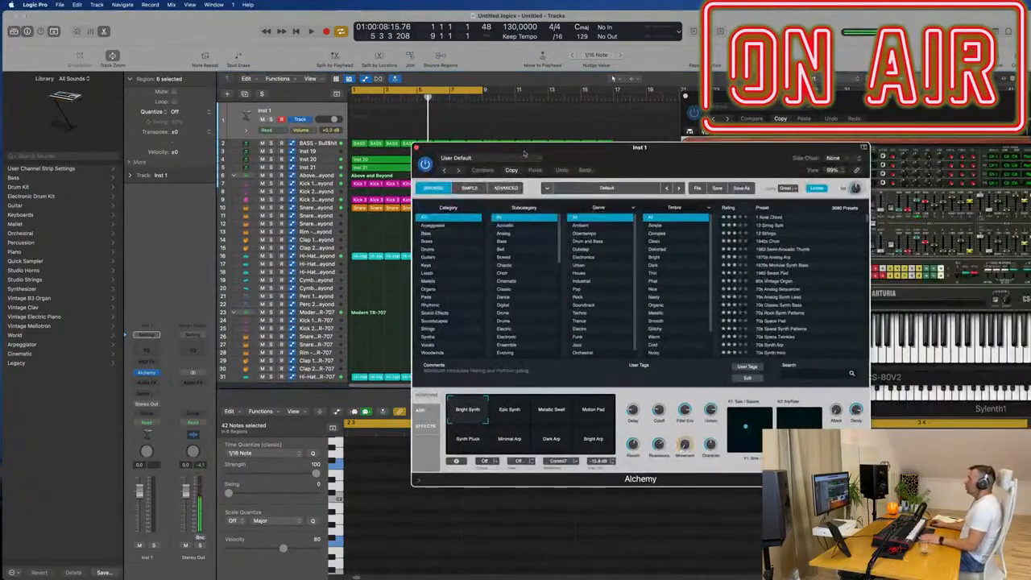
key("space")
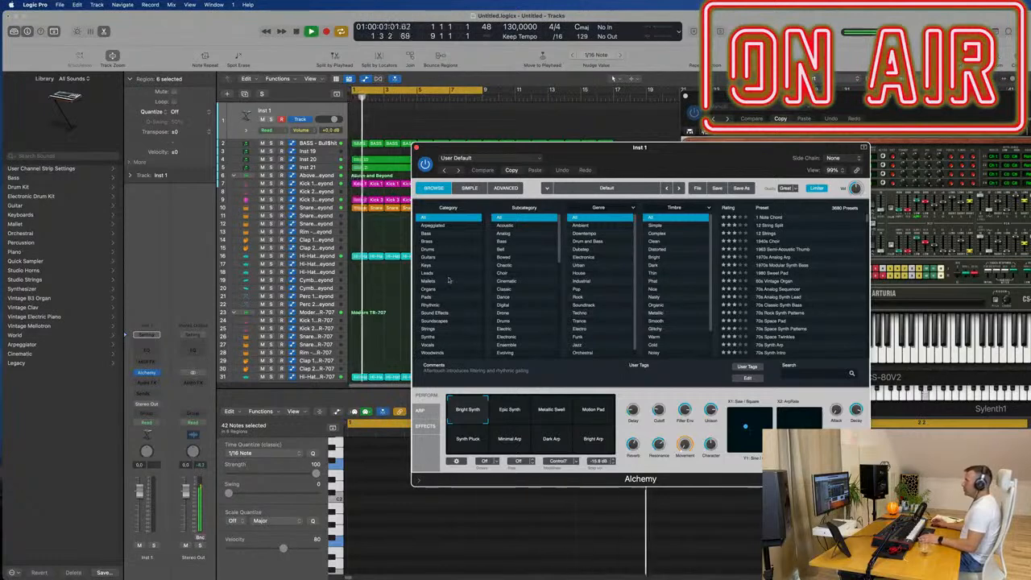
left_click(428, 330)
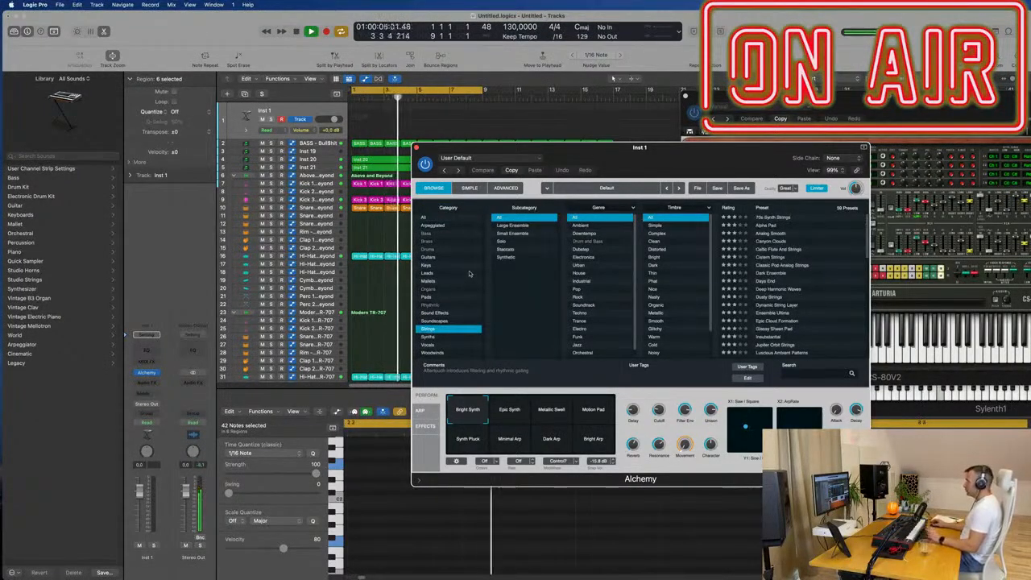
left_click(423, 217)
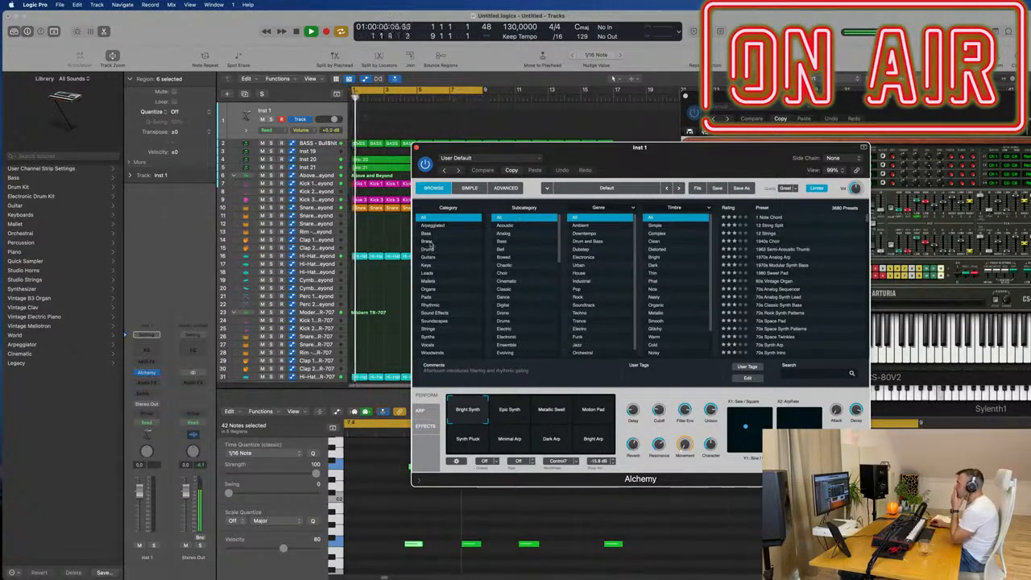
left_click(439, 241)
left_click_drag(654, 152, 614, 182)
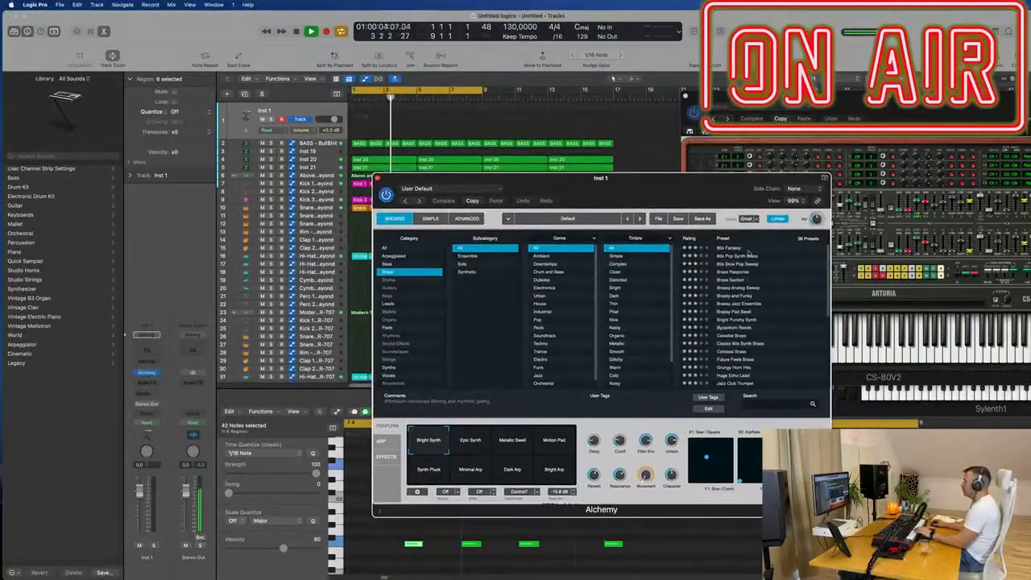
left_click(729, 248)
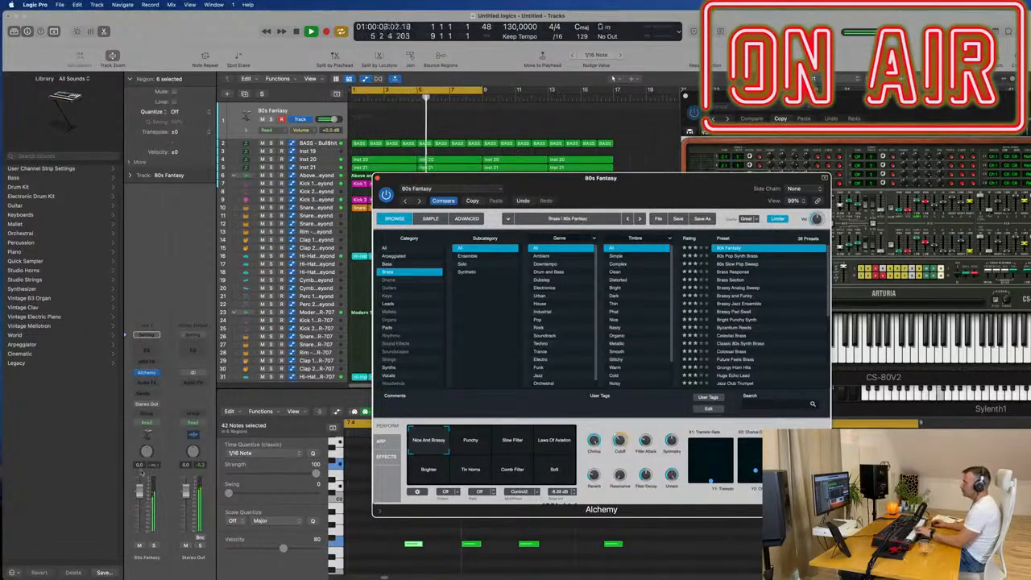
- Lower the synth track's volume to -7.0 dB and audition the 80s Fantasy performance variations from Punchy through Soft
left_click_drag(330, 119, 328, 119)
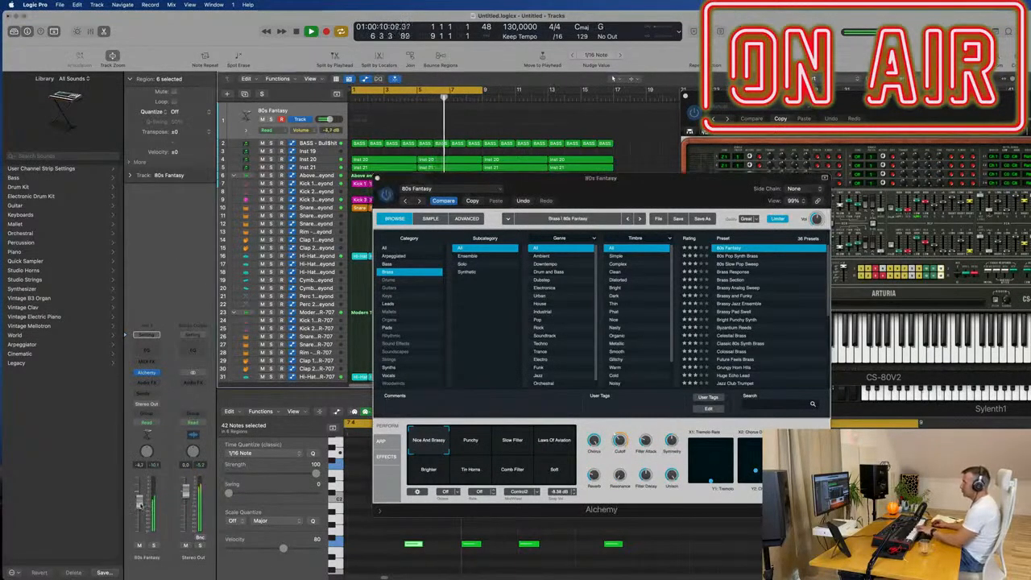
left_click(473, 440)
left_click(516, 445)
left_click(553, 442)
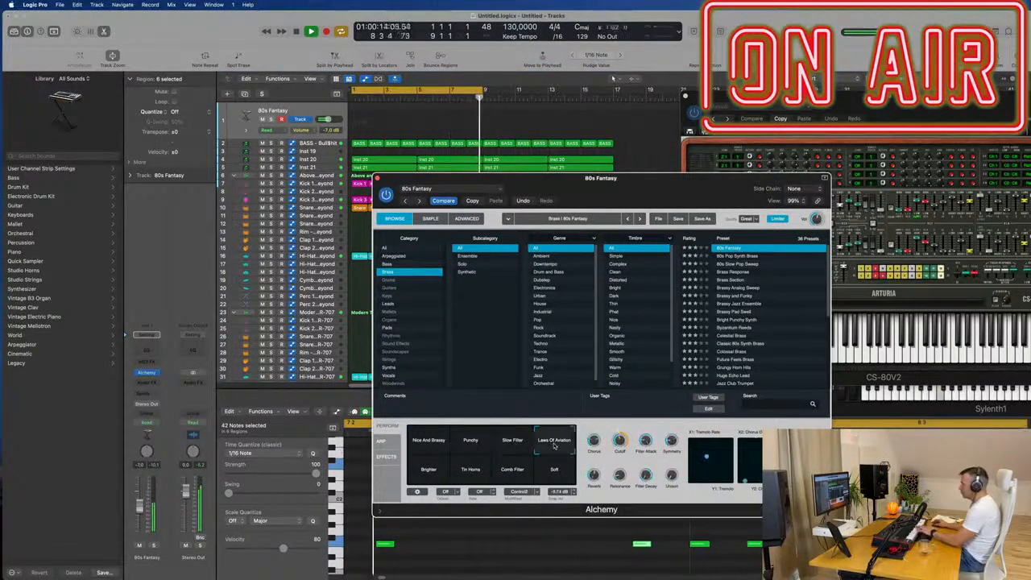
left_click(428, 473)
left_click(461, 472)
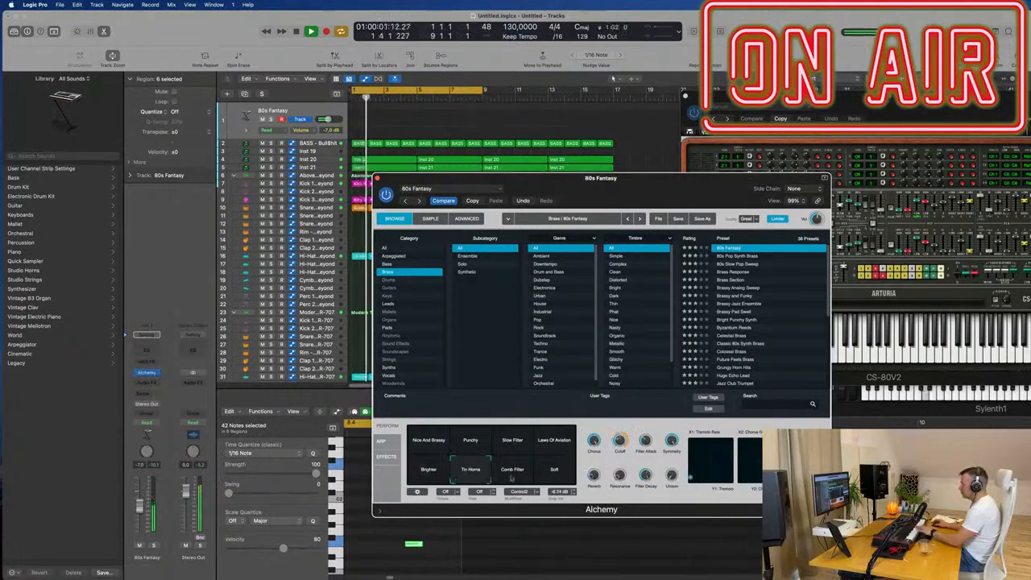
left_click(520, 477)
left_click(547, 475)
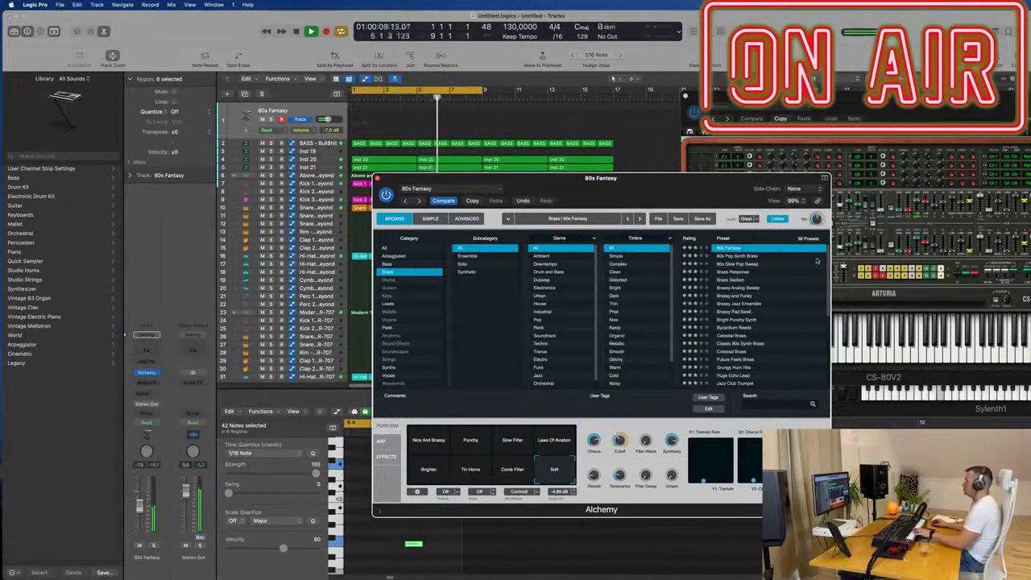
- Compare the Brass Response and Brass Section presets and keep Brass Response loaded
left_click(739, 273)
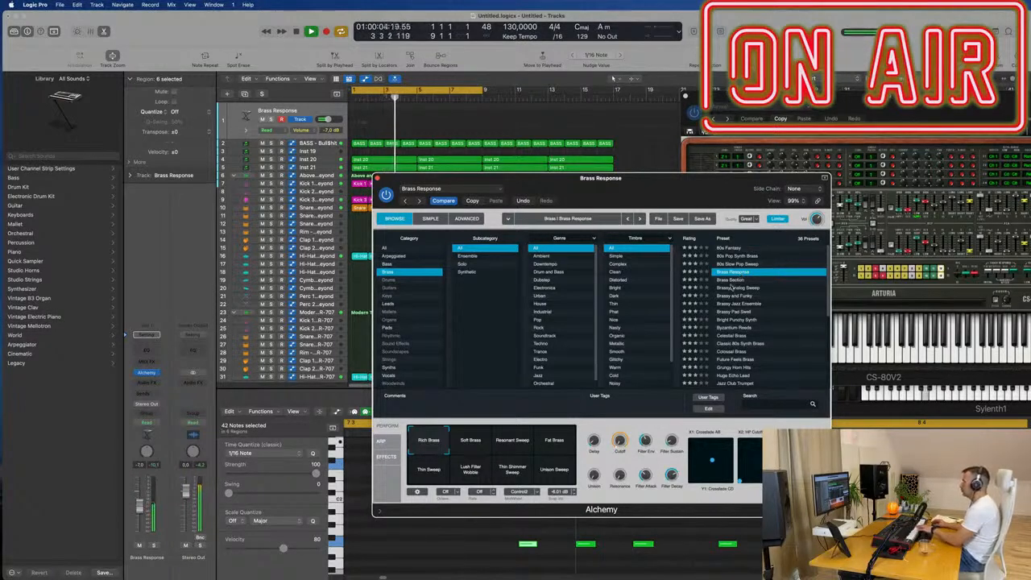
left_click(732, 279)
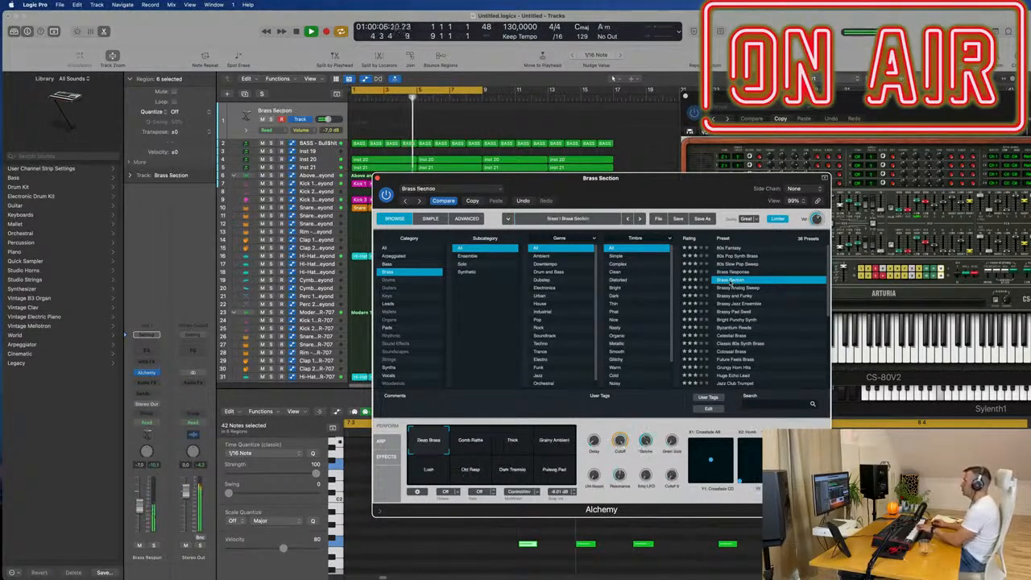
left_click(734, 273)
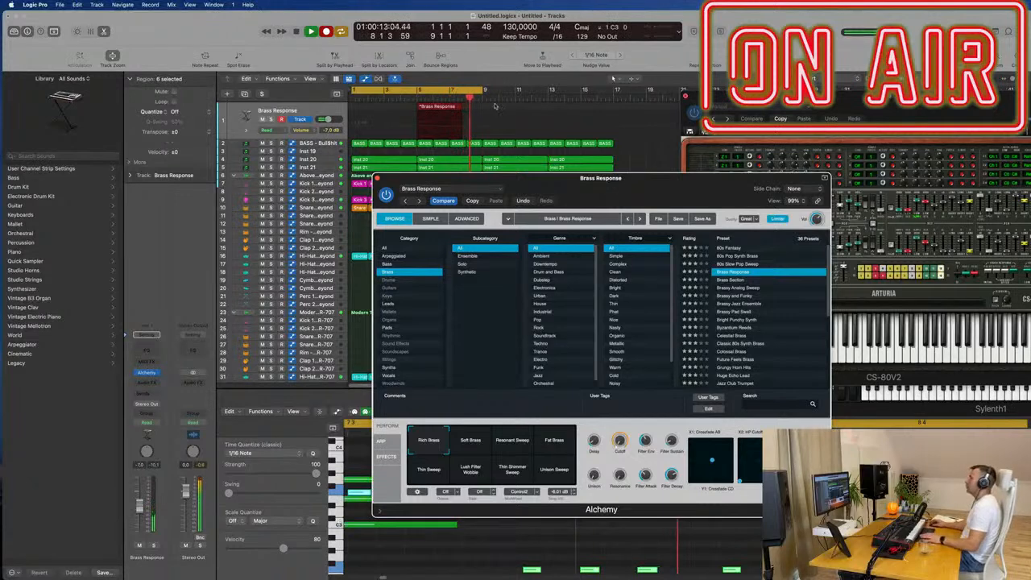
- Finish recording the brass chords, move the recorded region to bar 1 and set the Alchemy window aside
key("space")
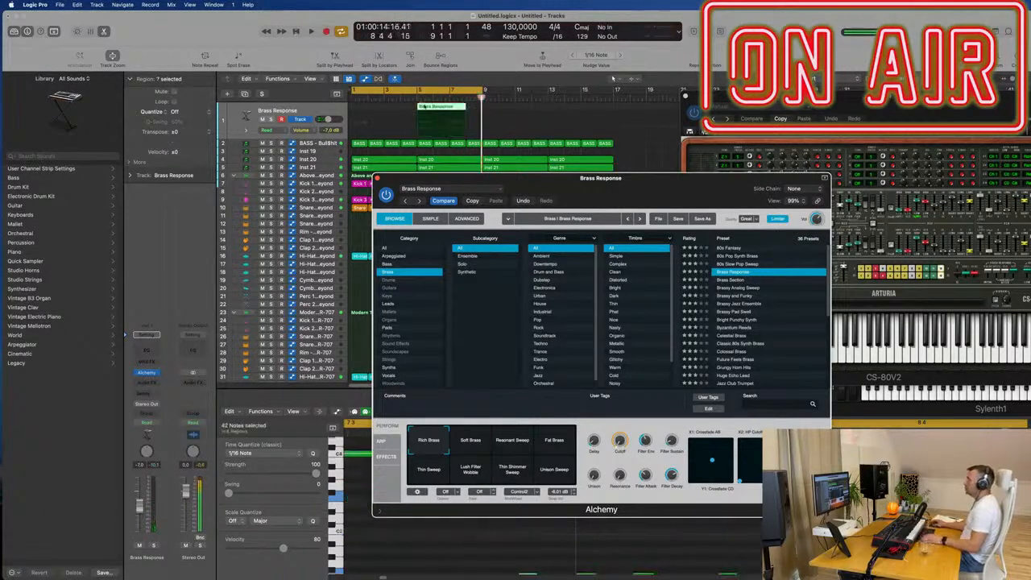
left_click_drag(407, 109, 353, 114)
left_click_drag(507, 199, 811, 132)
key("e")
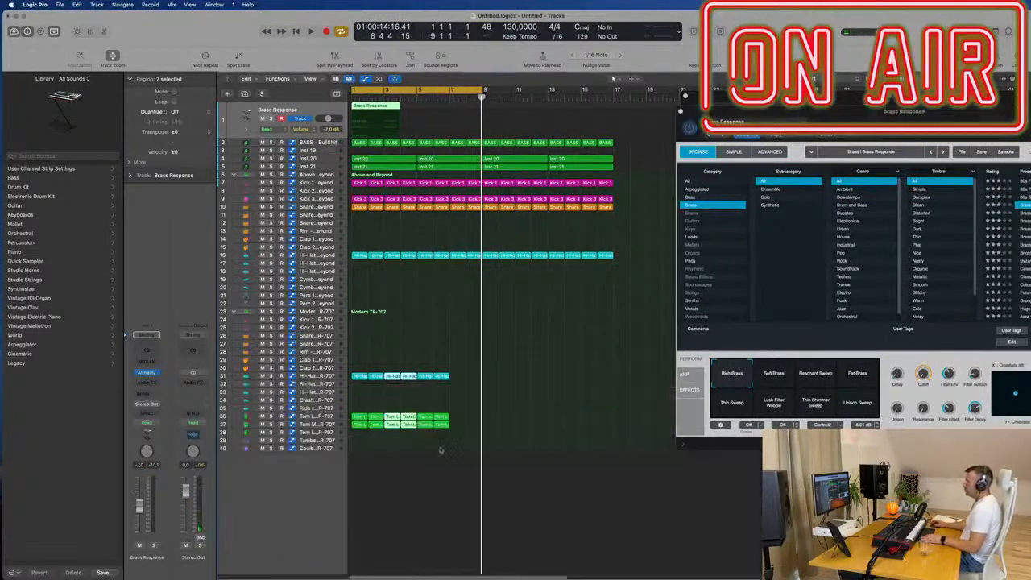
key("e")
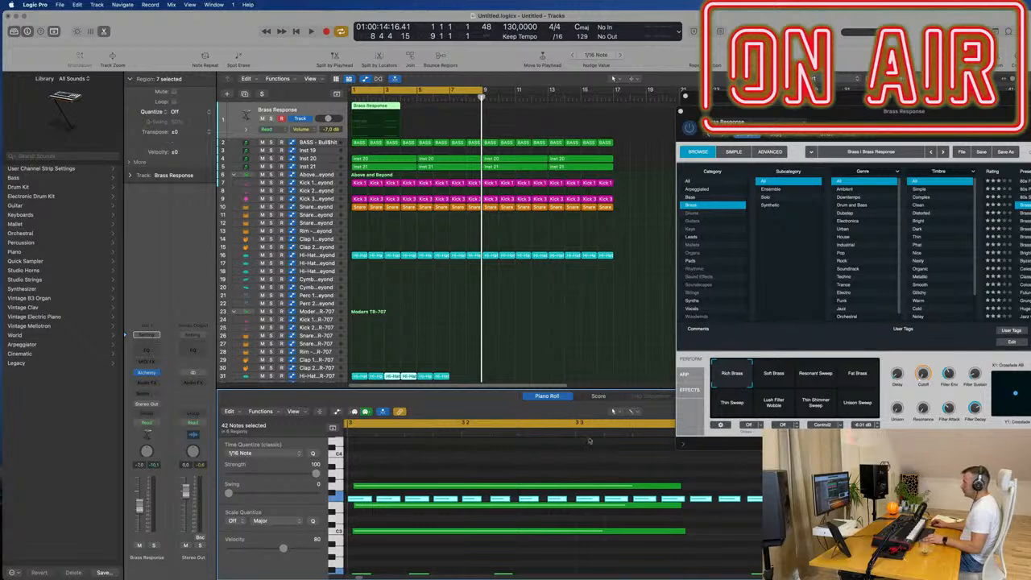
- Select all notes in the recorded Brass Response region and play the chords back from the start
left_click(380, 105)
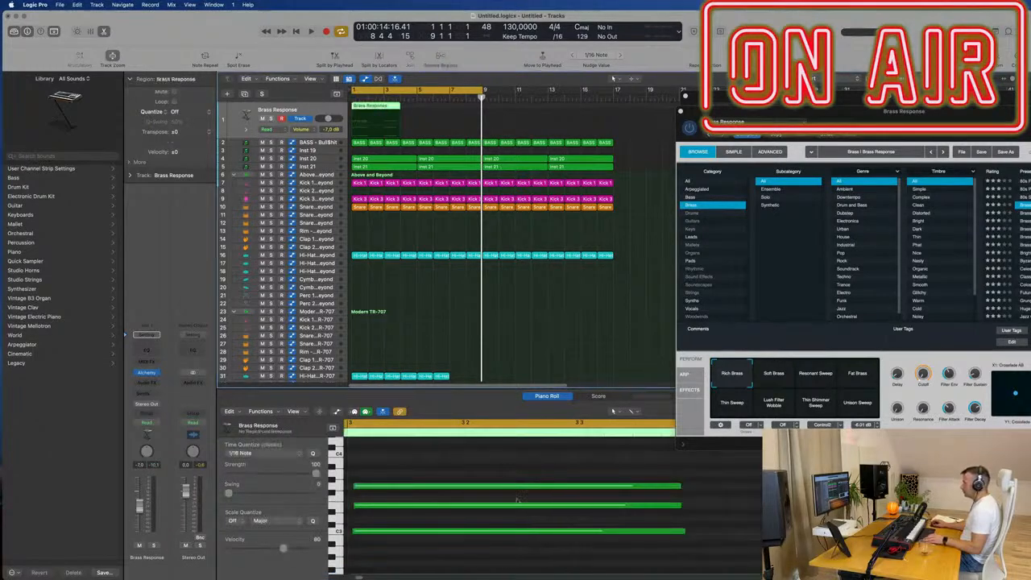
key("super+a")
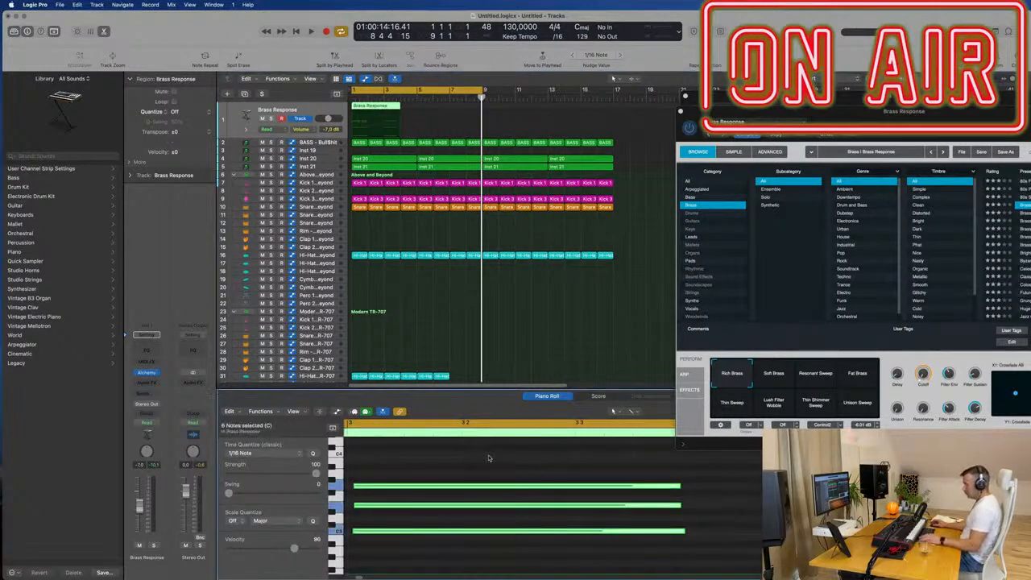
key("space")
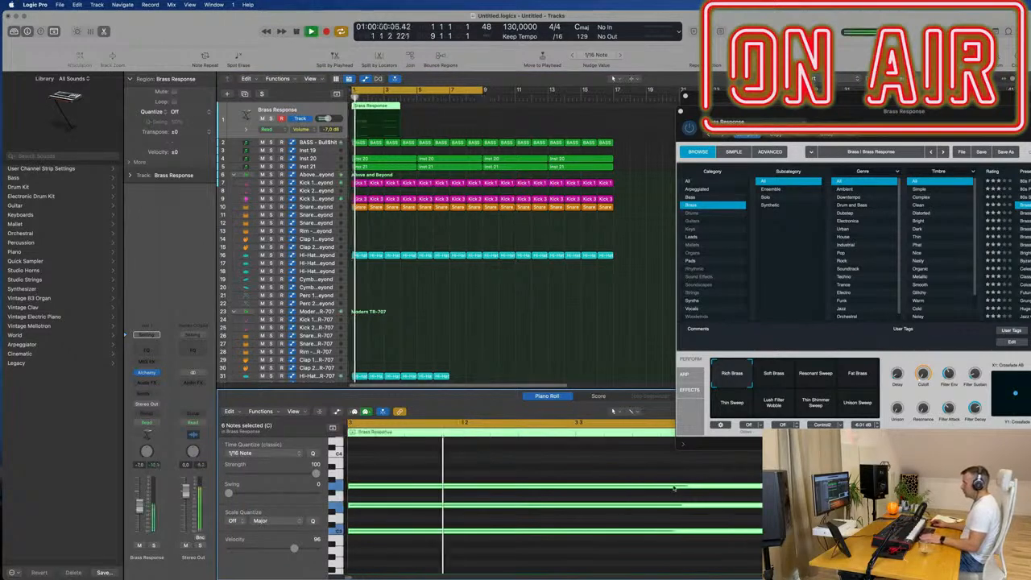
key("space")
key("space")
key("space")
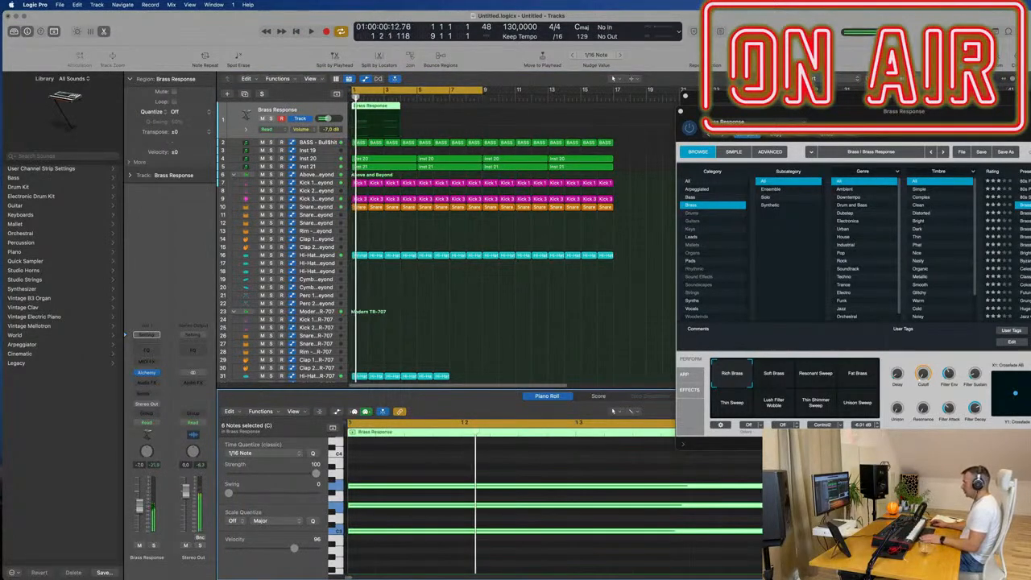
- Replay the recorded chords with Alchemy in view and switch Brass Response to the Soft Brass variation
key("space")
left_click_drag(915, 116, 696, 123)
key("space")
key("space")
key("space")
key("space")
key("space")
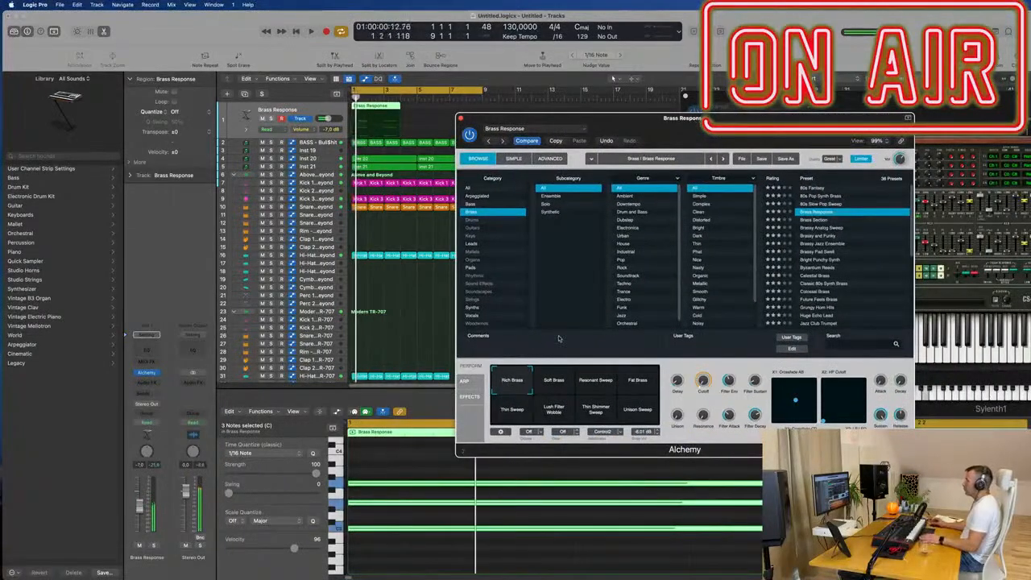
scroll(555, 508, "down", 5)
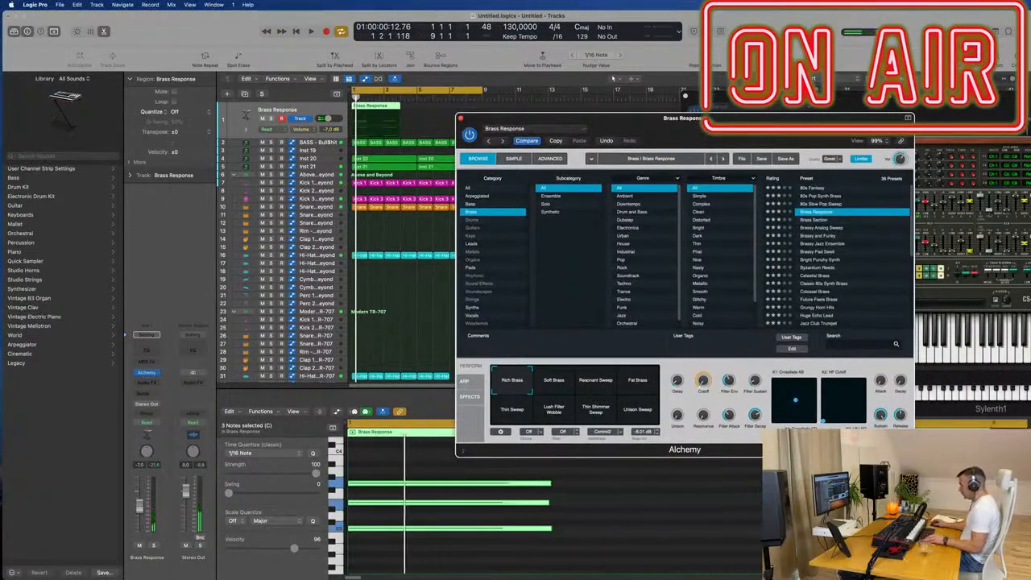
key("space")
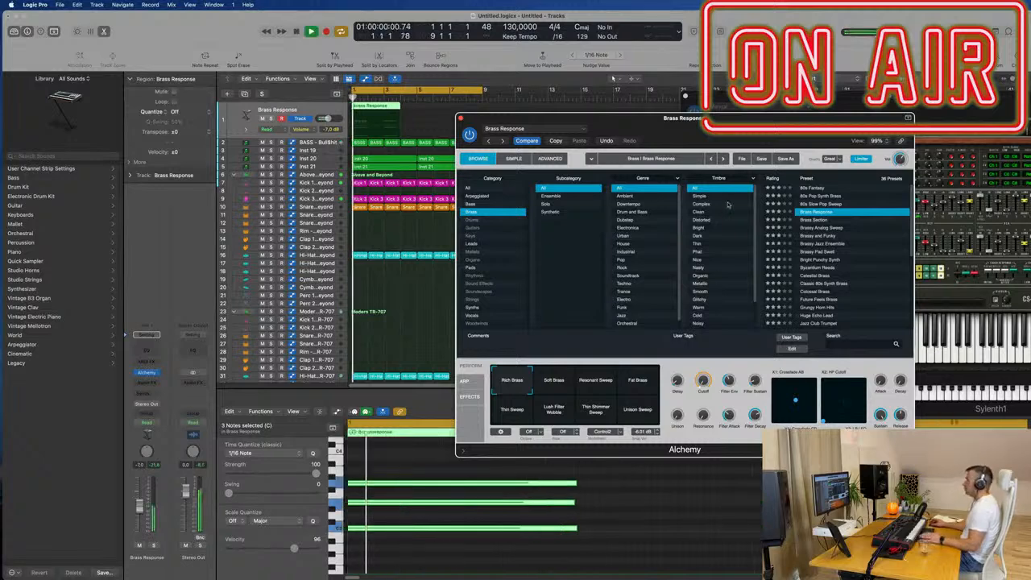
key("space")
key("space")
left_click(554, 381)
key("space")
key("space")
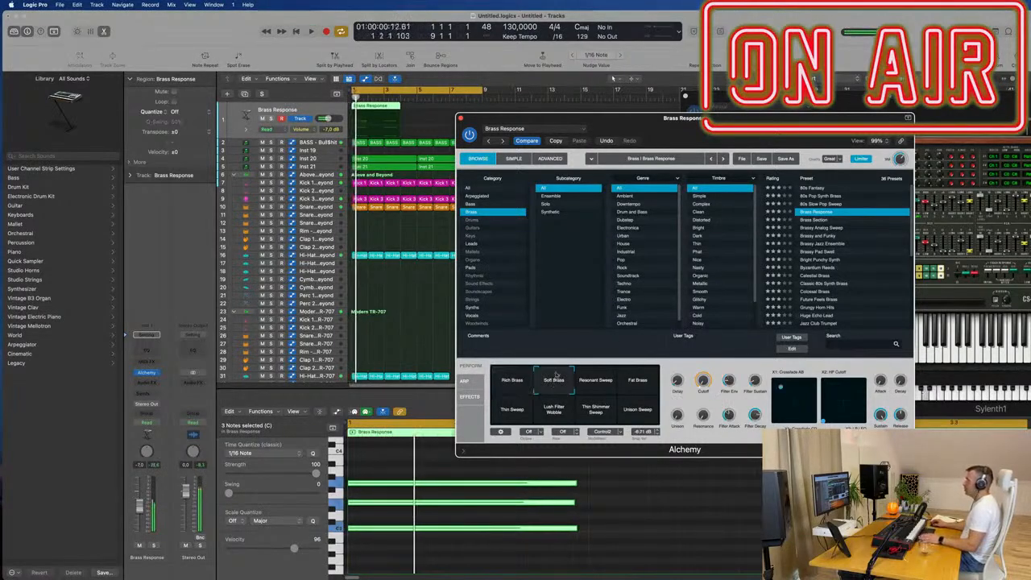
- Move the Alchemy window aside, repeat the Brass Response region once directly after itself, and play it back
left_click_drag(739, 127, 883, 171)
key("space")
key("space")
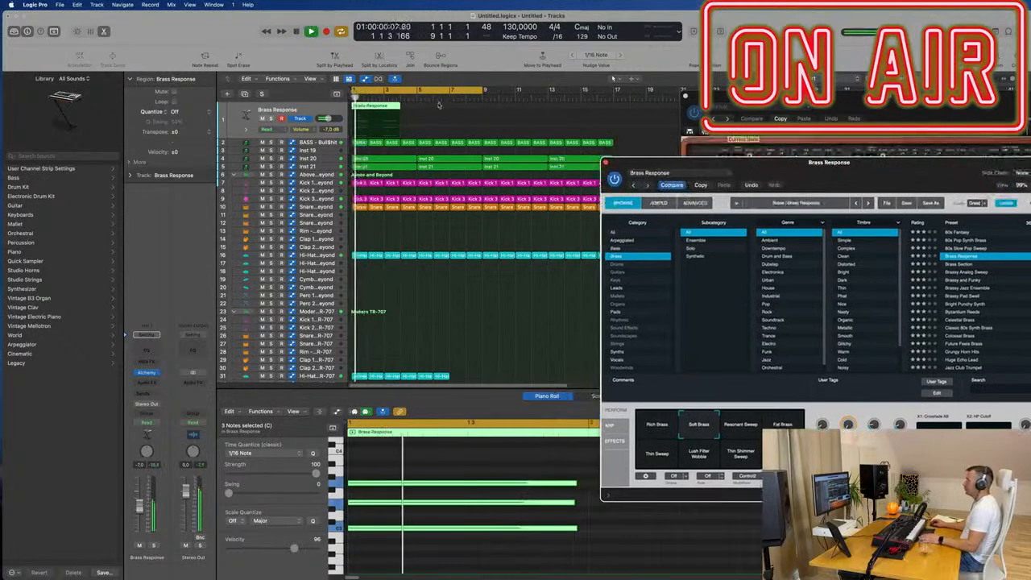
left_click(368, 109)
key("space")
key("space")
key("super+r")
key("space")
key("space")
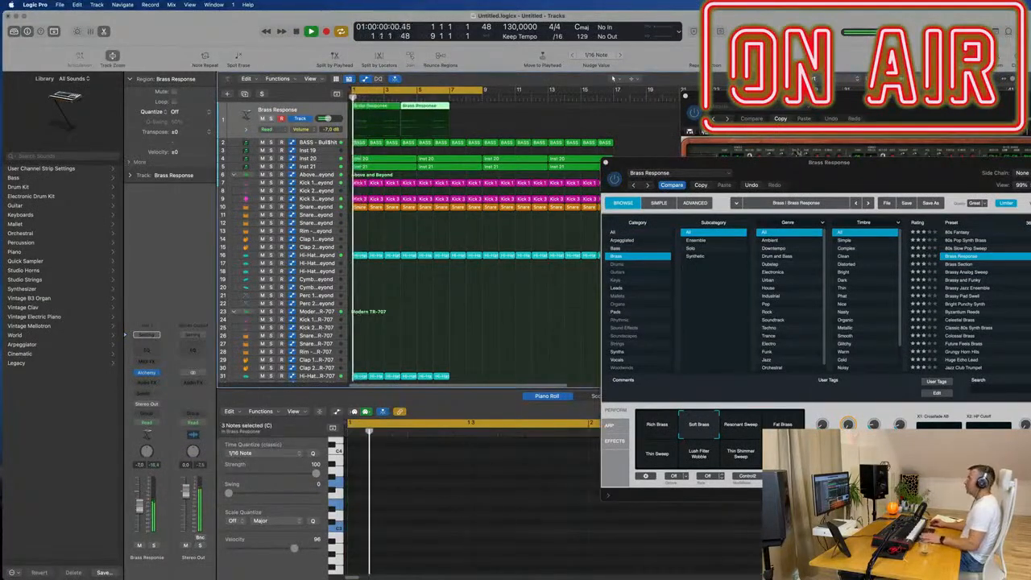
- Undo the last region repeat, lengthen the Brass Response region to 4 bars and repeat it once directly after itself for playback
key("space")
key("super+z")
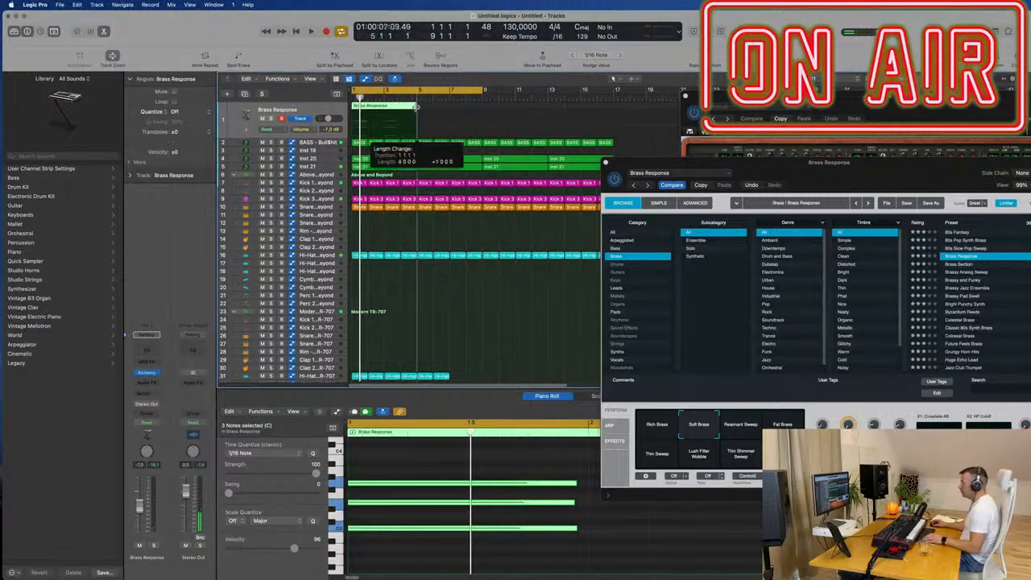
key("super+r")
left_click_drag(843, 170, 570, 142)
key("space")
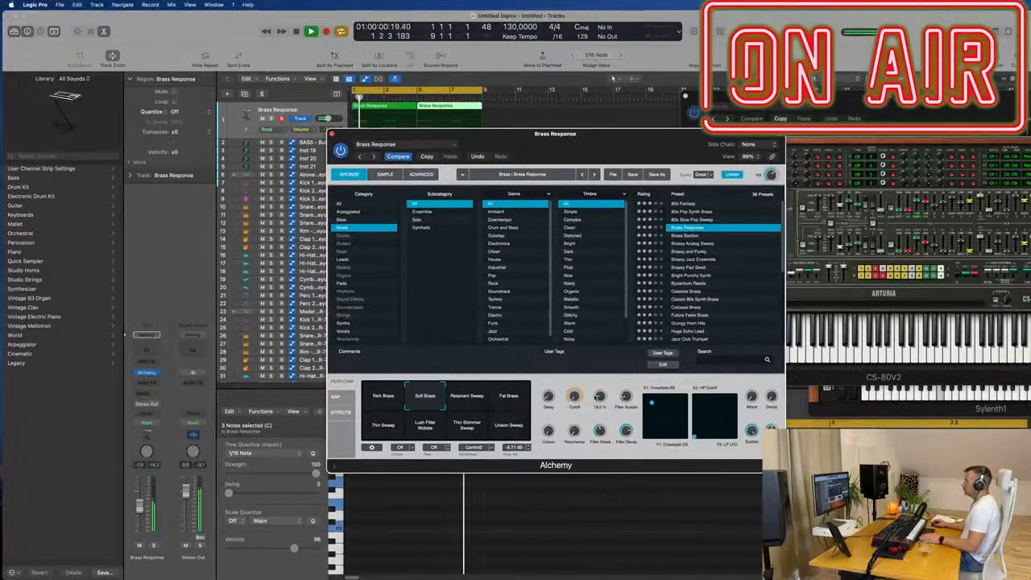
- Audition the Thin Sweep, Thin Shimmer Sweep and Unison Sweep variations of Brass Response during playback
left_click(389, 429)
left_click(467, 427)
left_click(516, 427)
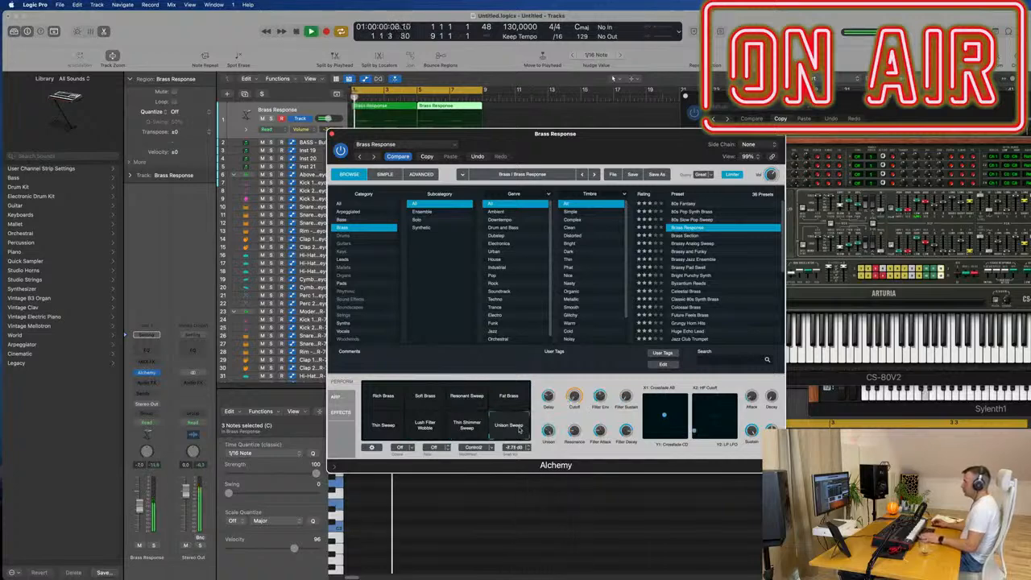
left_click_drag(618, 153, 676, 149)
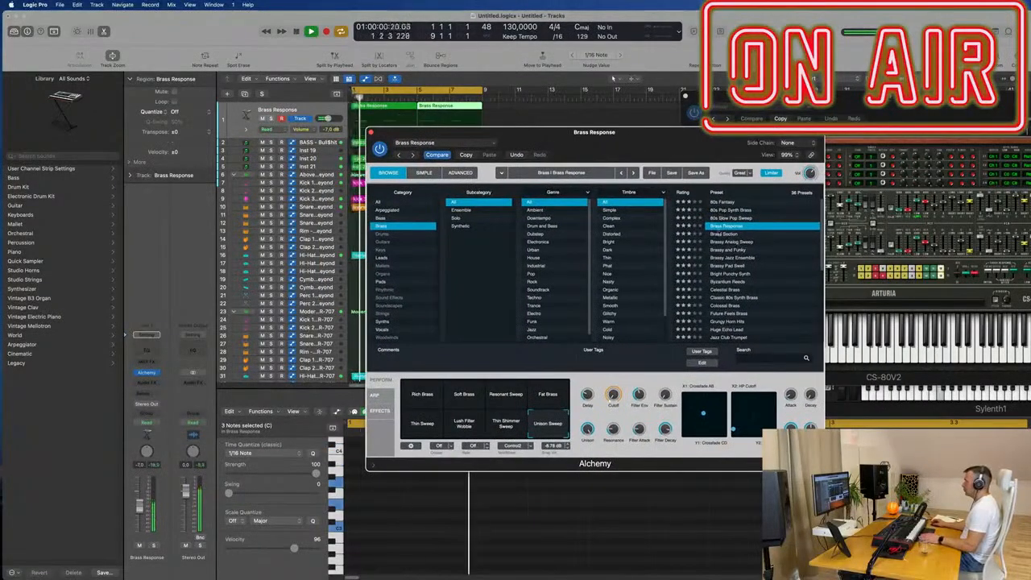
- Audition the brass presets Celestial Brass and Colossal Brass on the playing chords, moving the Alchemy window as needed
key("Down")
key("Down")
key("Down")
key("Down")
key("Down")
key("Down")
key("Down")
key("Down")
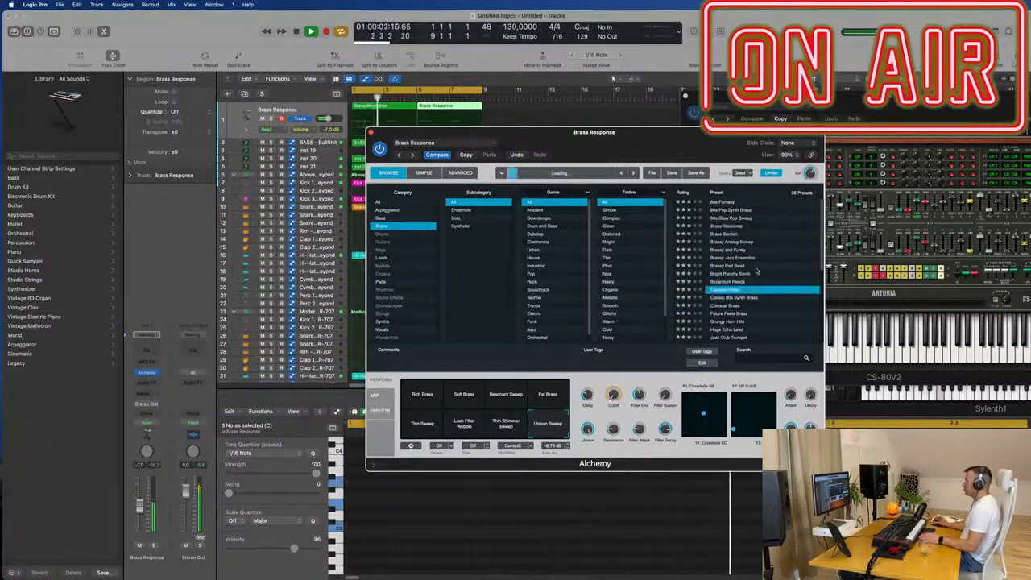
left_click_drag(617, 142, 737, 72)
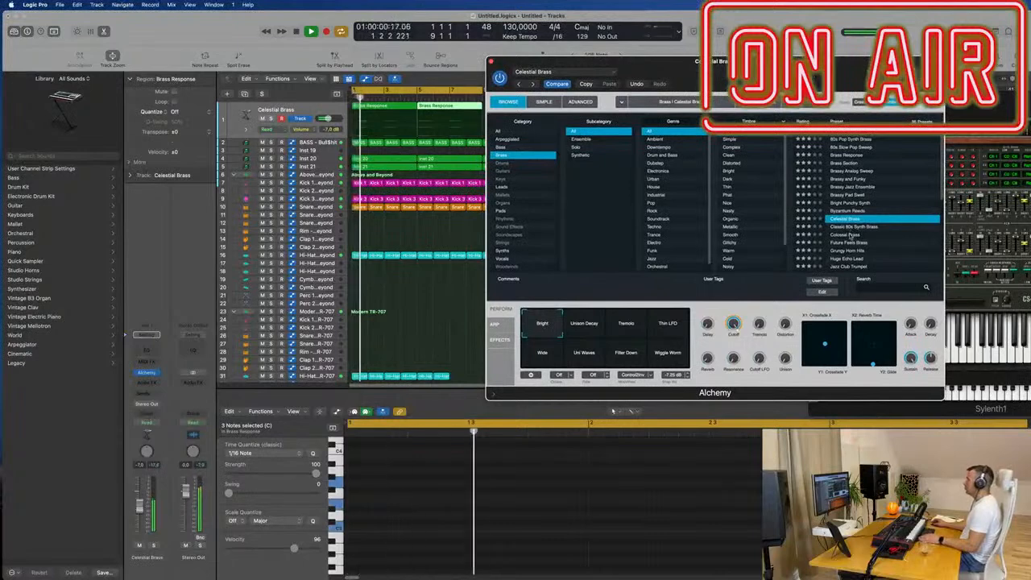
key("Down")
left_click_drag(741, 62, 563, 62)
scroll(699, 167, "down", 3)
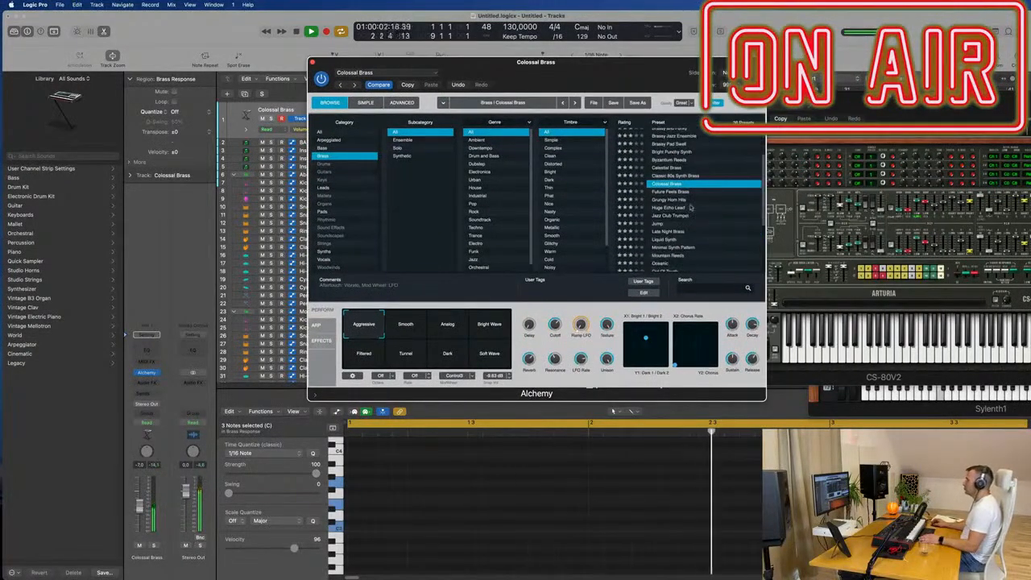
- Load the Grungy Horn Hits preset and lower the chord track's volume to -16.0 dB
left_click(674, 201)
key("space")
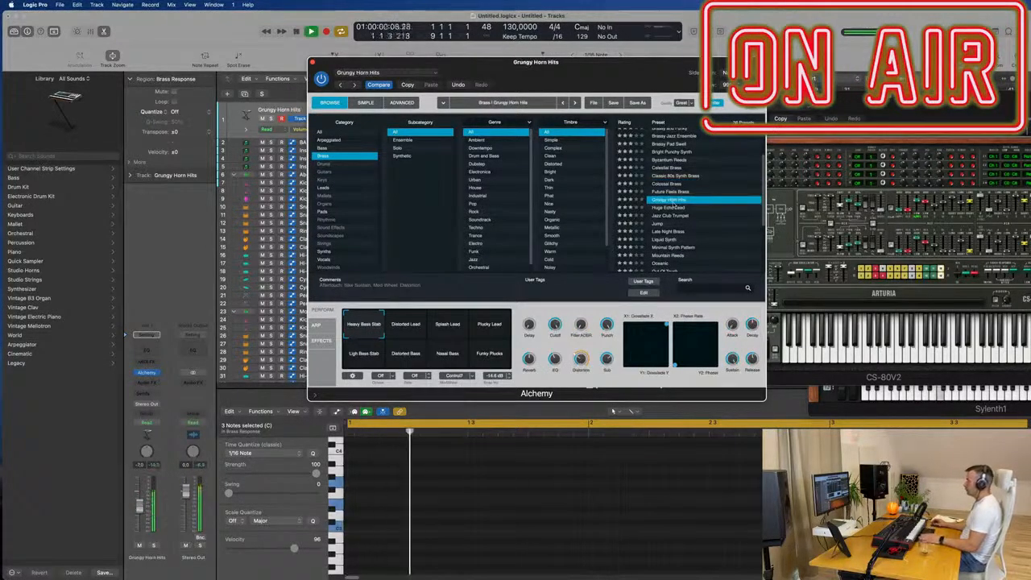
key("space")
left_click_drag(139, 508, 139, 518)
key("space")
key("space")
- Try the Distorted Lead, Splash Lead and Plucky Lead variations of Grungy Horn Hits
left_click(405, 328)
left_click(447, 325)
left_click(493, 328)
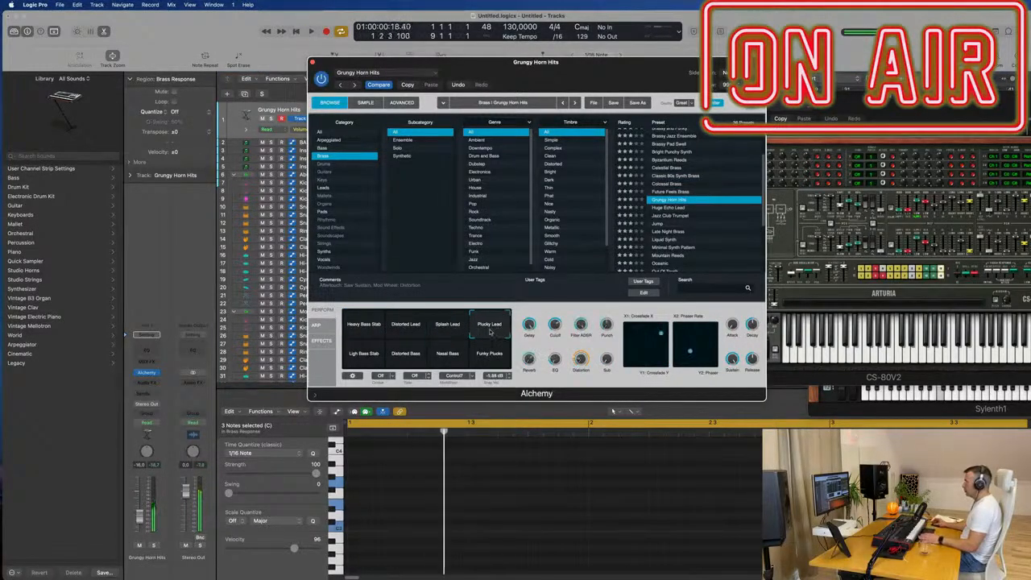
- Audition the presets Jazz Club Trumpet, Huge Echo Lead, Out Of Touch and Prophetic Brass (1) on the playing chords
left_click(665, 217)
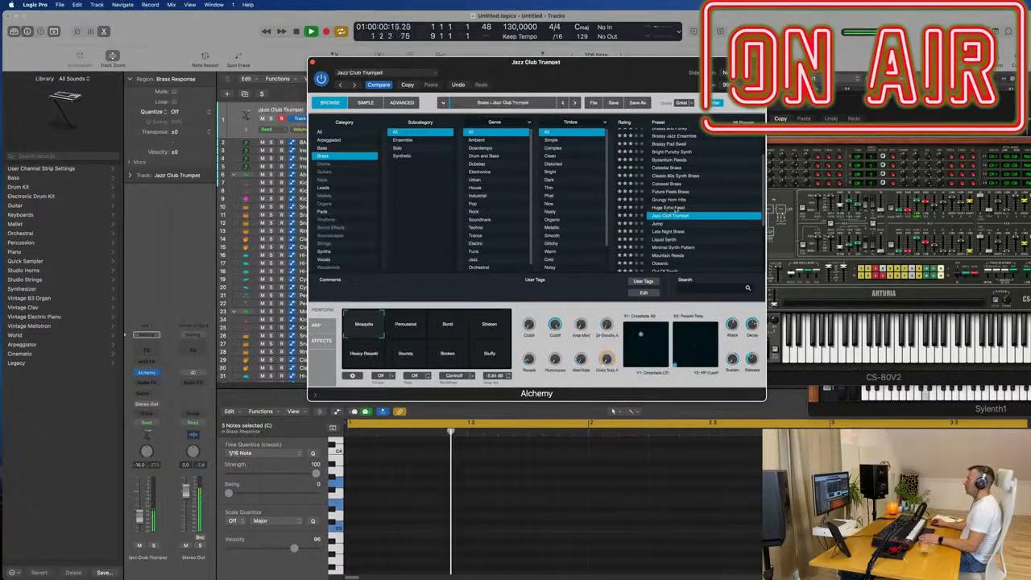
left_click(675, 208)
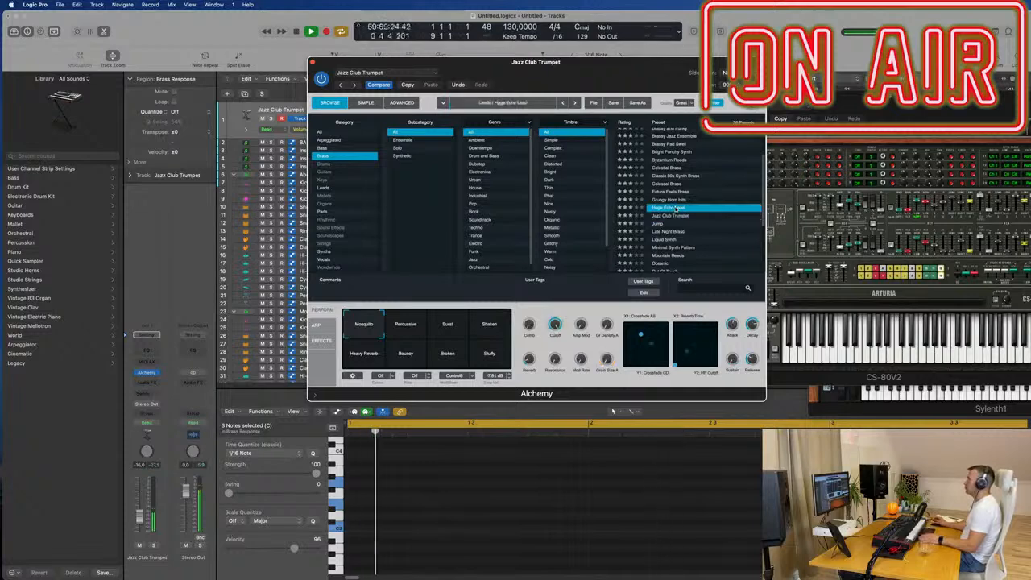
scroll(691, 235, "down", 2)
scroll(690, 235, "down", 1)
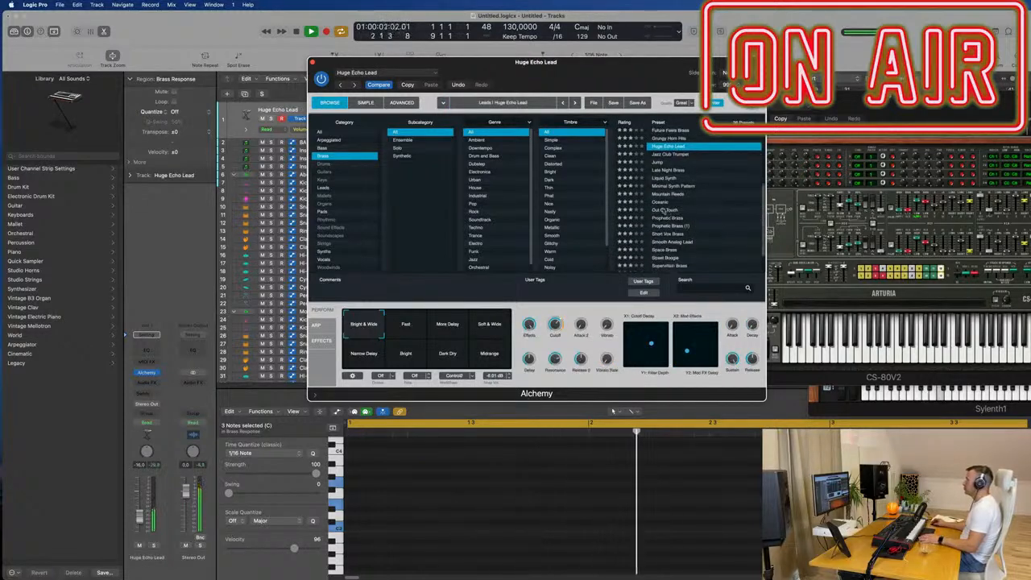
left_click(663, 210)
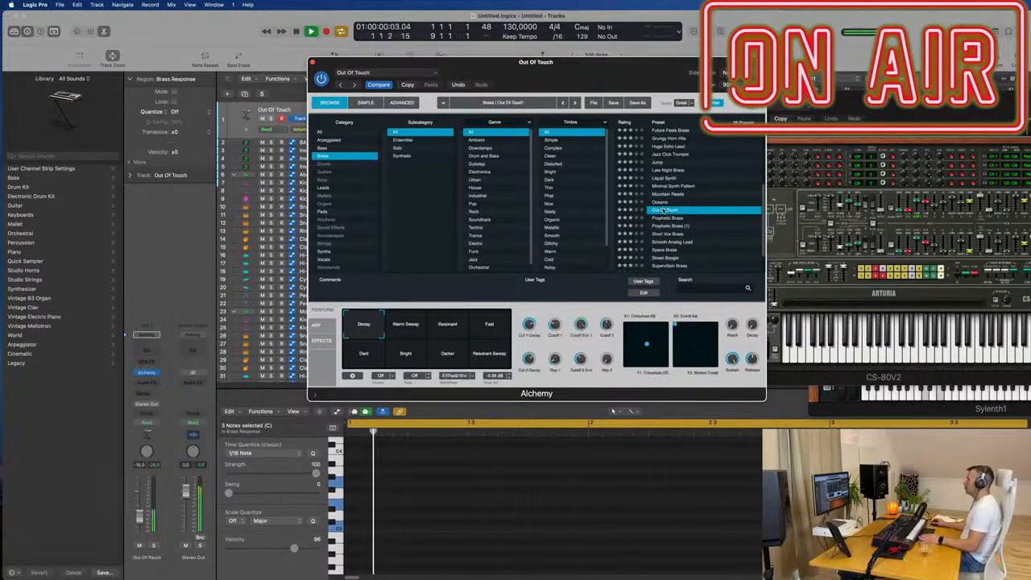
scroll(663, 210, "down", 2)
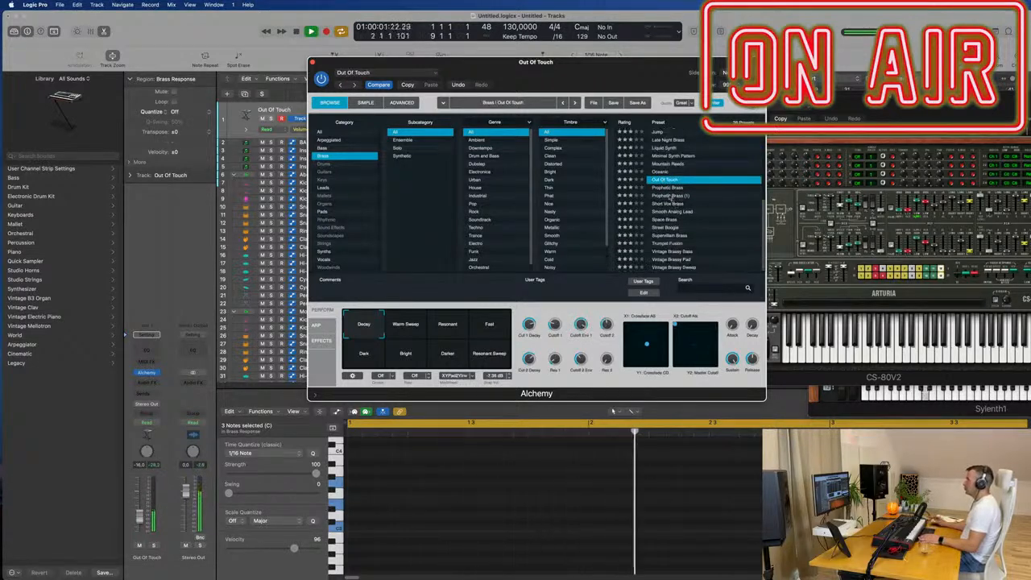
left_click(671, 195)
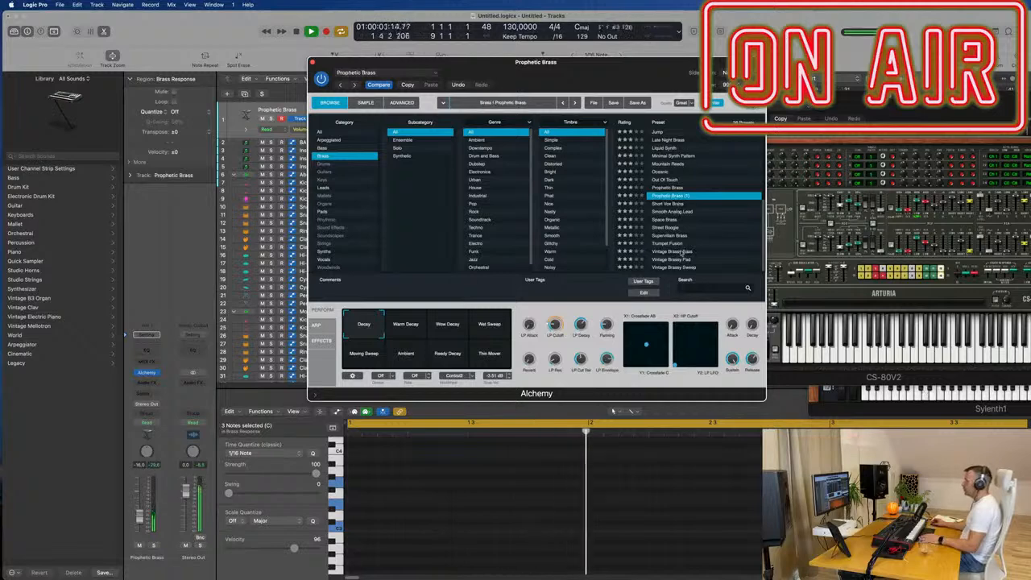
- Load Vintage Brassy Bass and compare its Sync, Pad, Short Lead and Soft Lead variations, ending on Short Lead
left_click(682, 252)
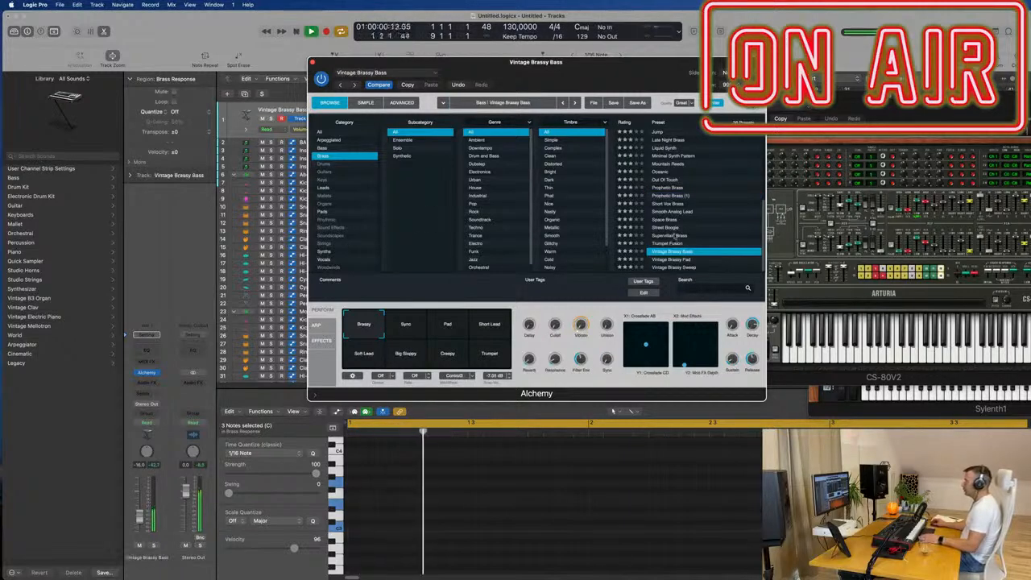
left_click_drag(536, 62, 708, 17)
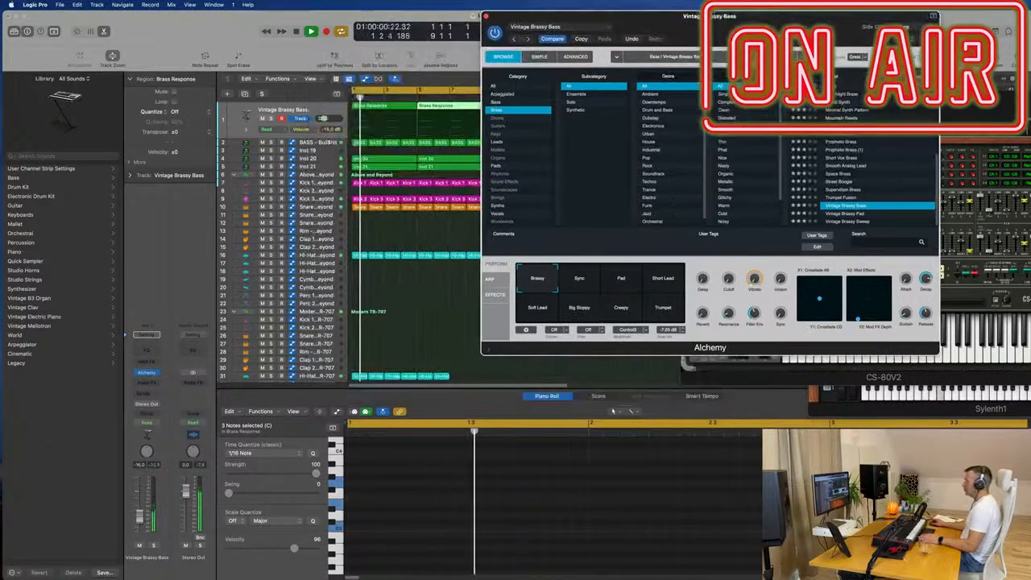
left_click(577, 282)
left_click(617, 285)
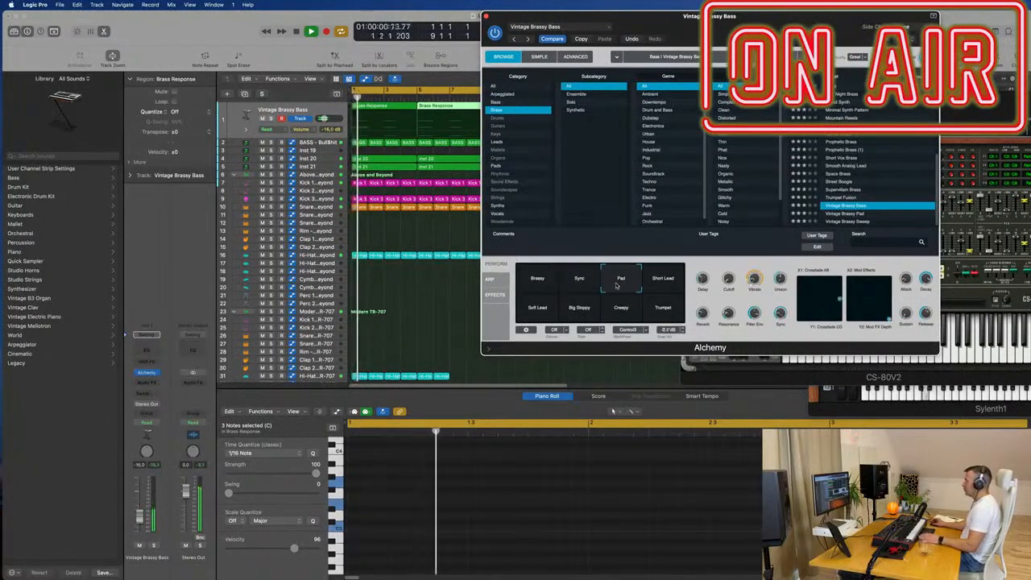
left_click(664, 285)
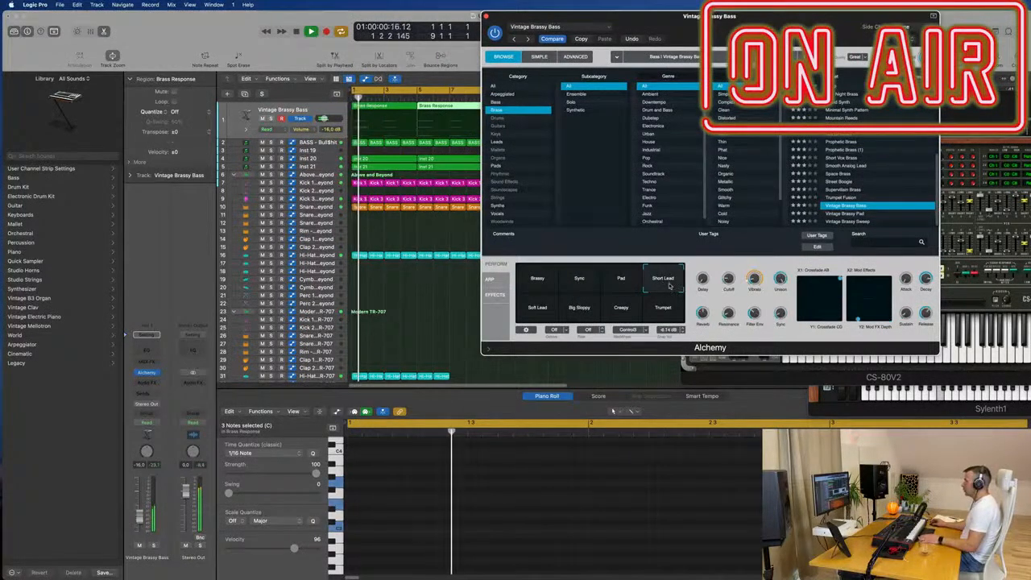
left_click(532, 313)
left_click(660, 284)
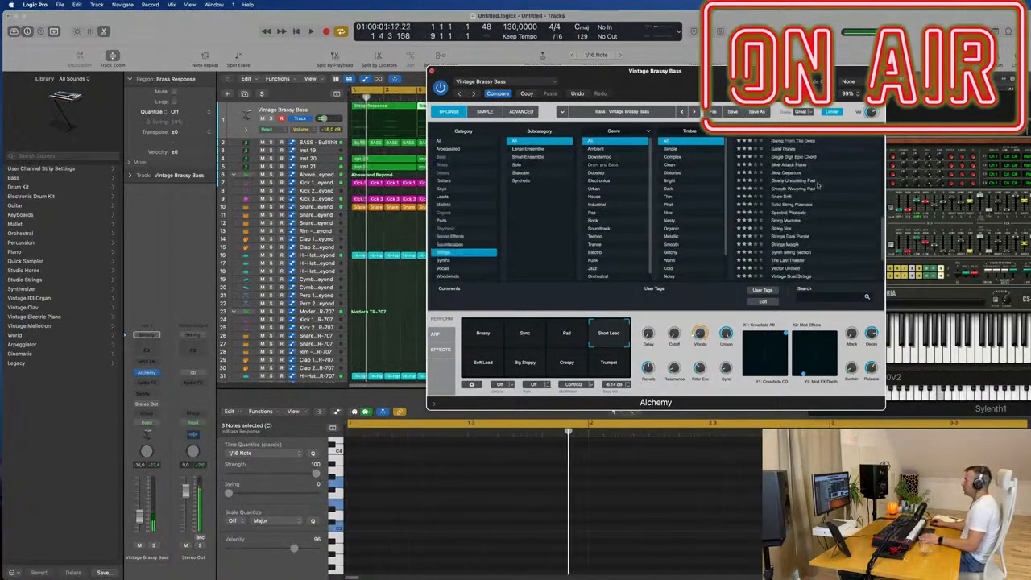
- Audition the strings presets Spectral Pizzicato, Strings Morph, Vintage Saw Pad and Warm Pad Patterns on the chords
left_click(790, 213)
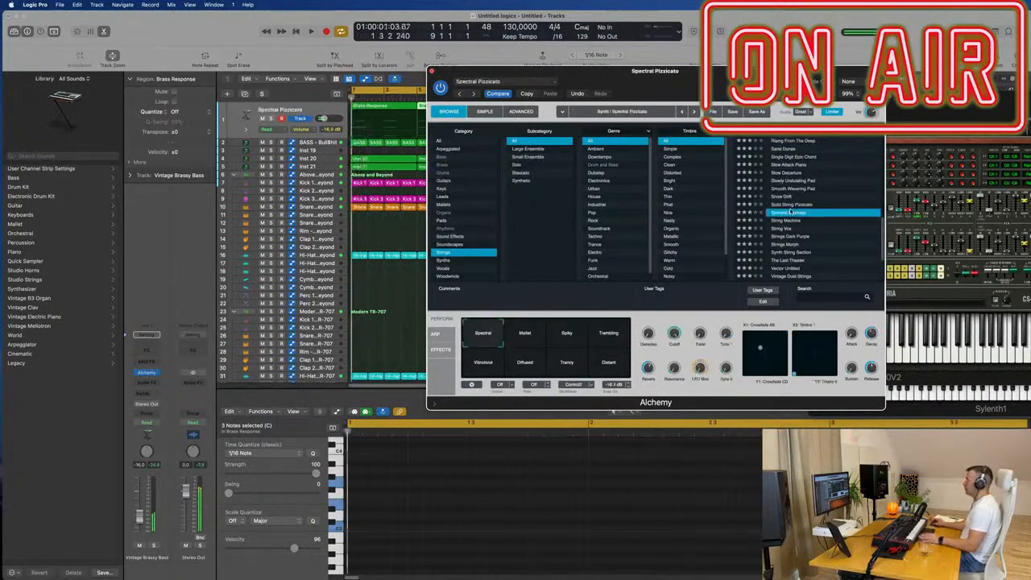
key("space")
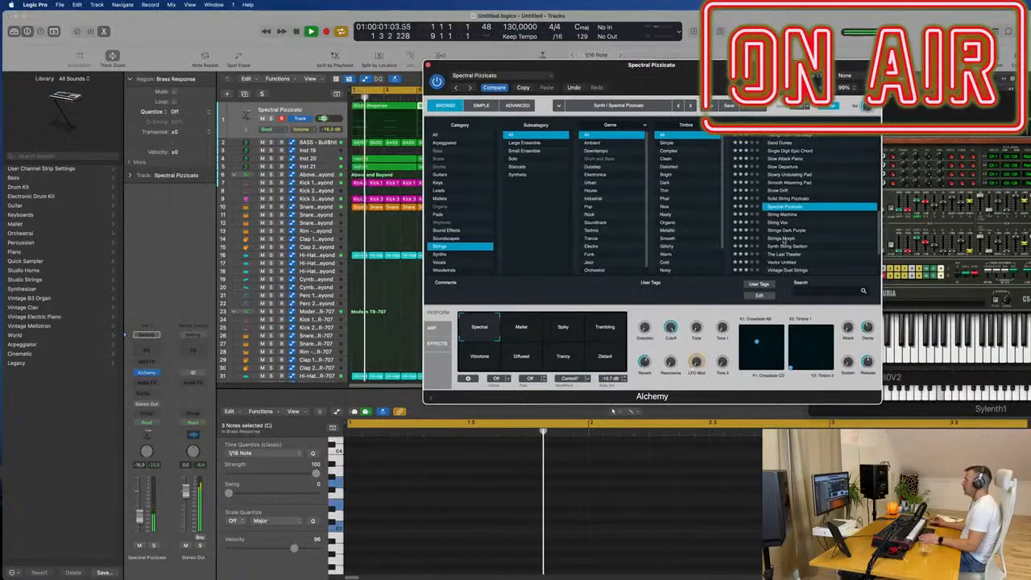
left_click(783, 239)
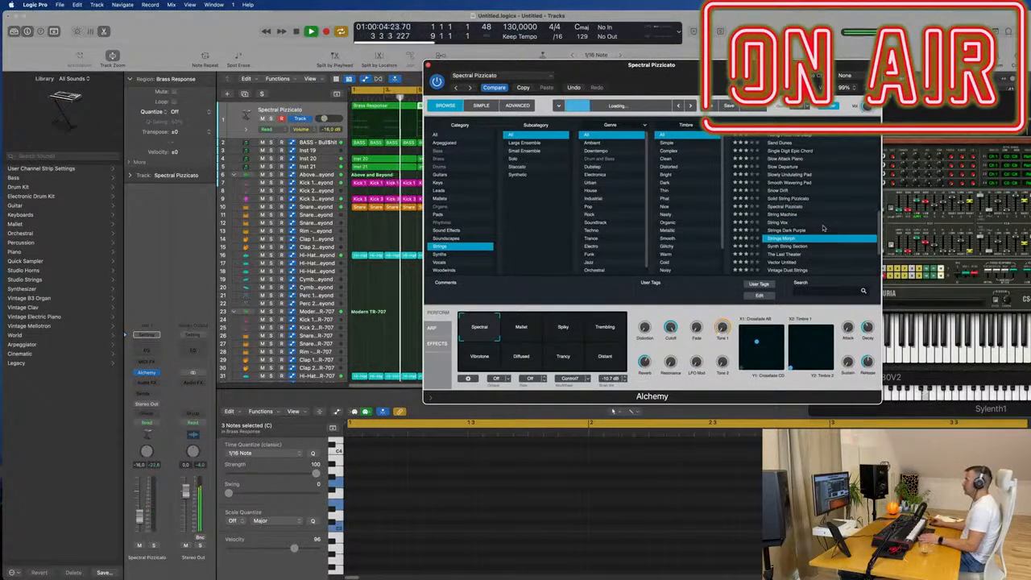
key("space")
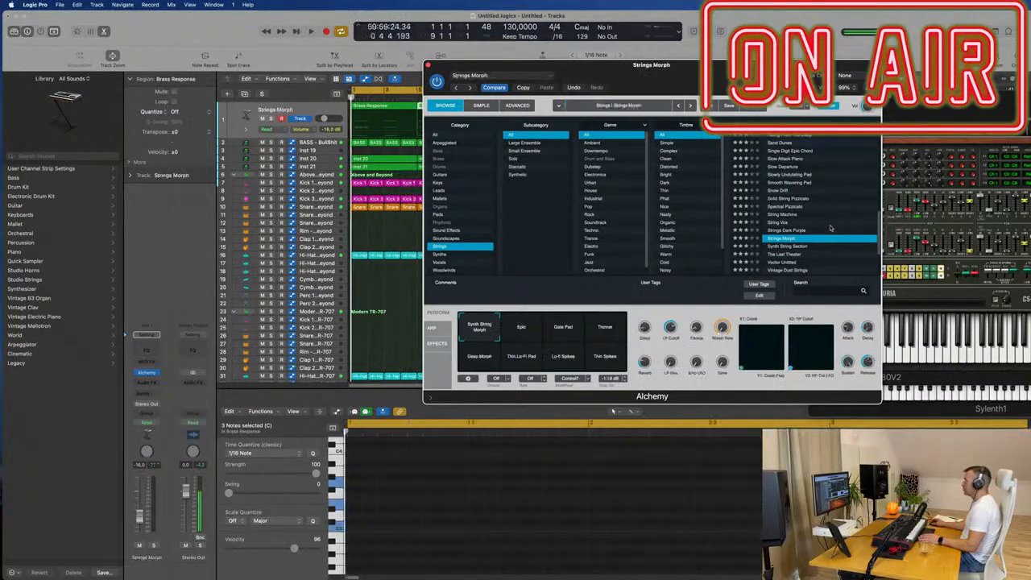
scroll(832, 228, "down", 3)
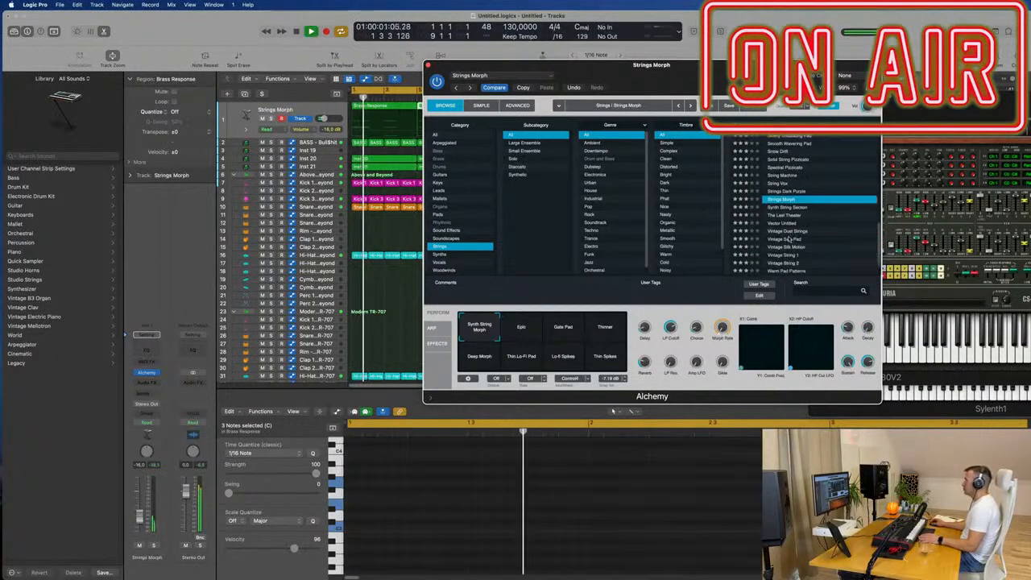
left_click(783, 240)
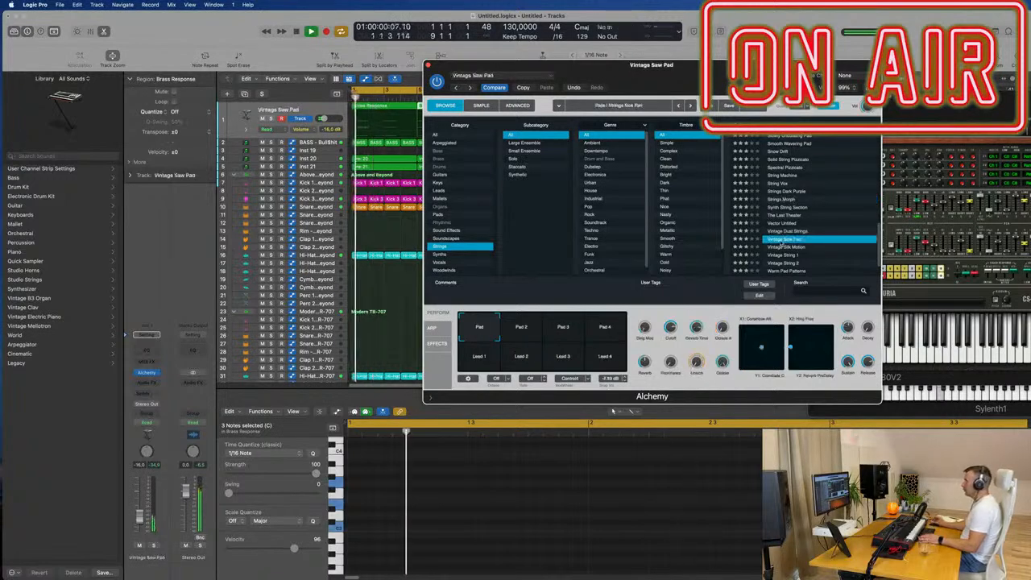
scroll(829, 248, "down", 1)
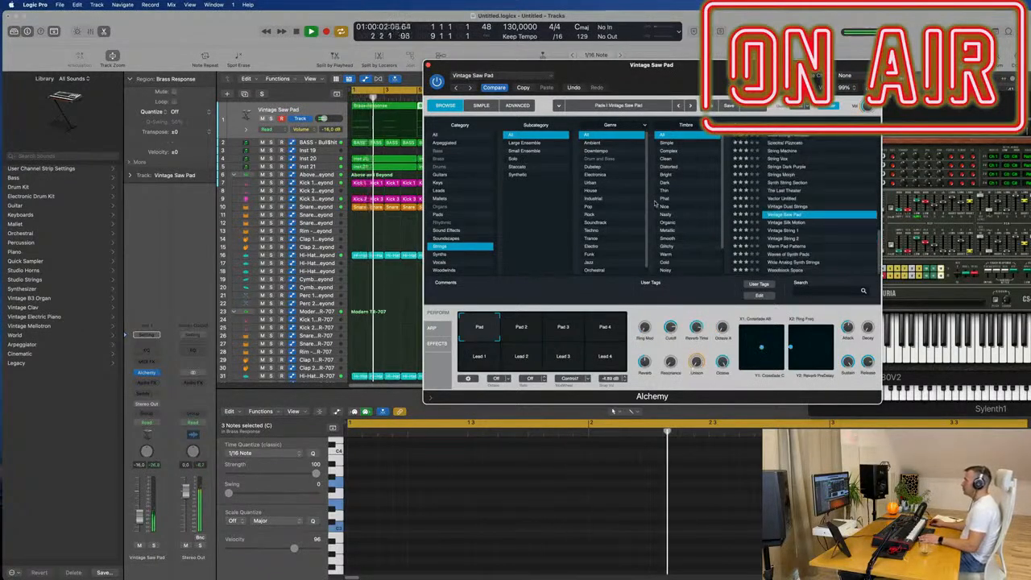
left_click(793, 247)
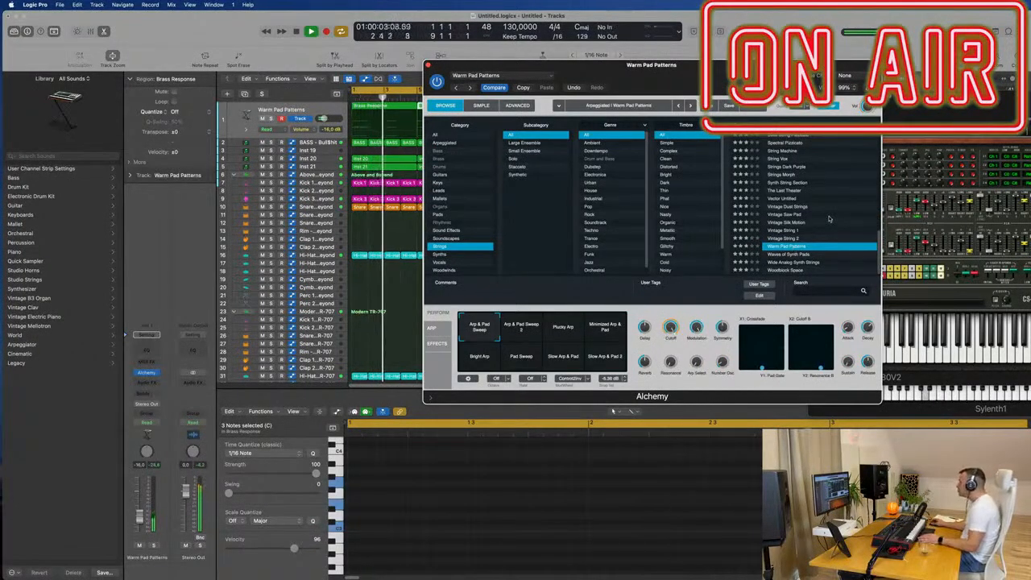
- Load the Woodblock Space preset, compare its Pitch Drops, Reverse and Woody Pizz variations, and settle on Pitch Drops
left_click(786, 271)
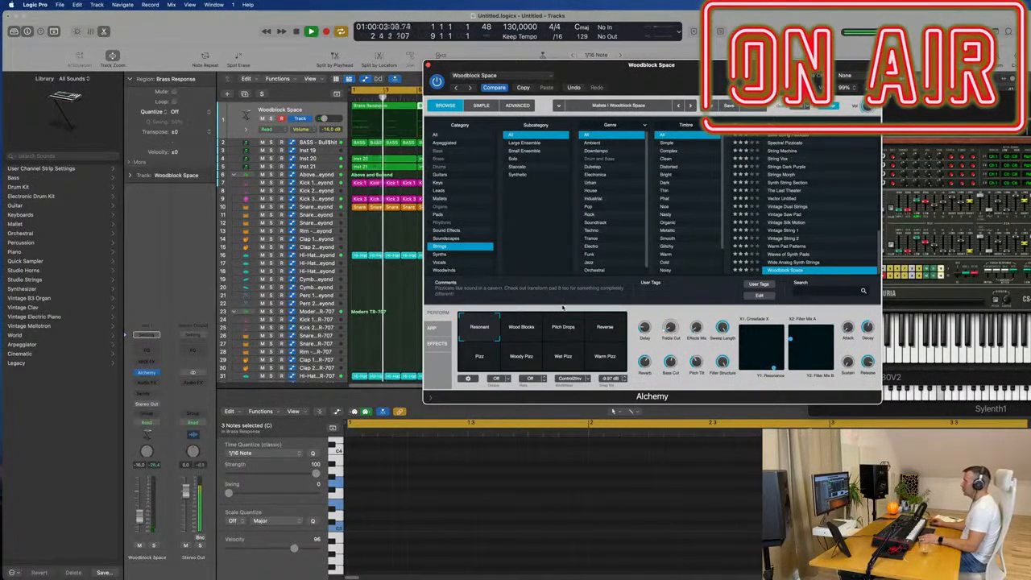
left_click(563, 328)
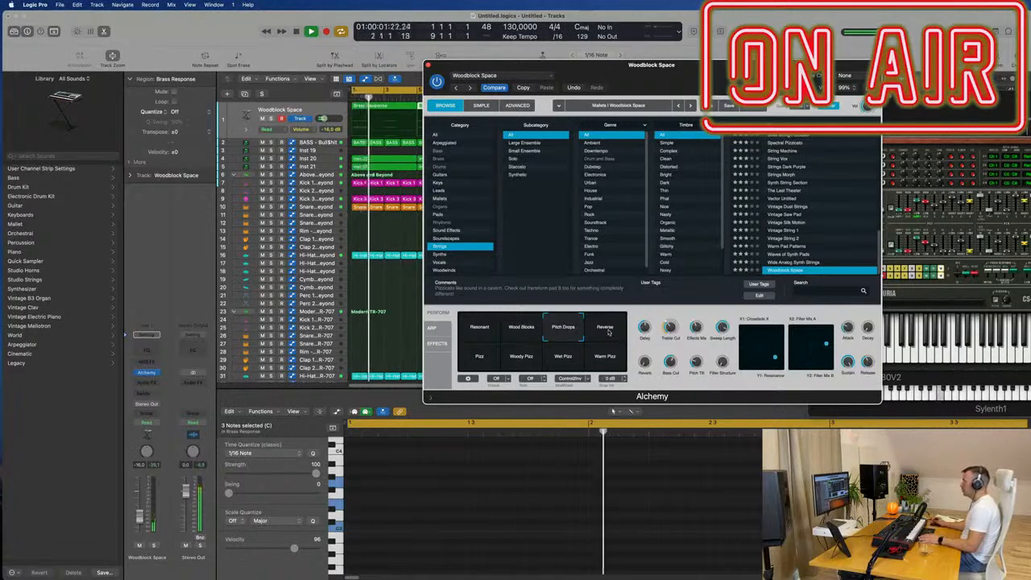
left_click(608, 331)
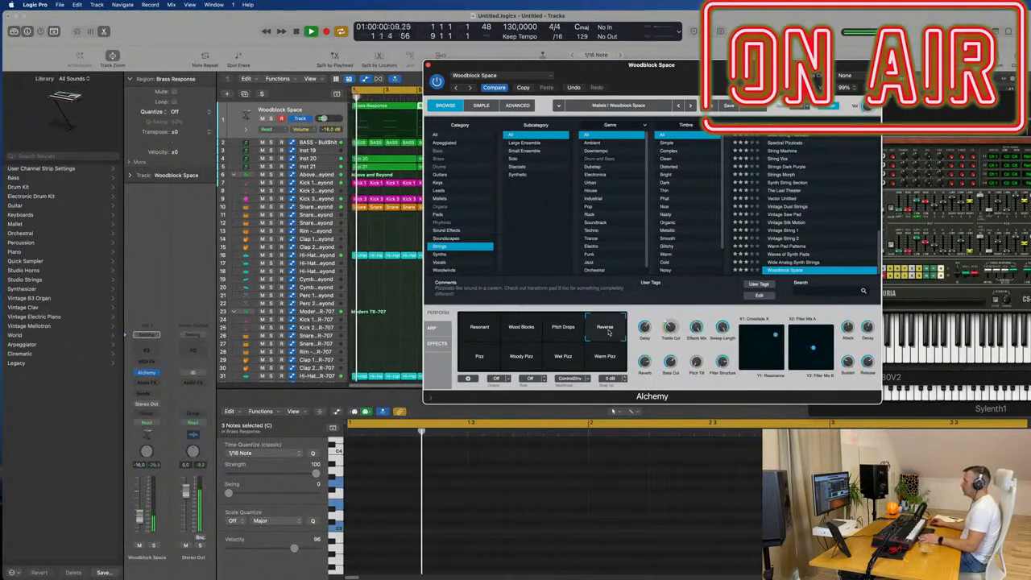
left_click(521, 356)
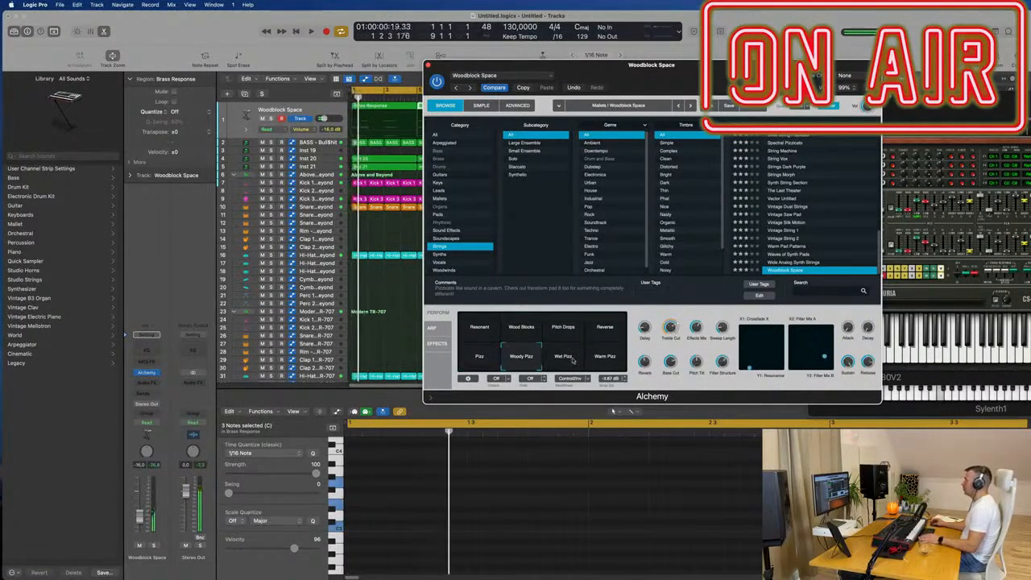
left_click(571, 329)
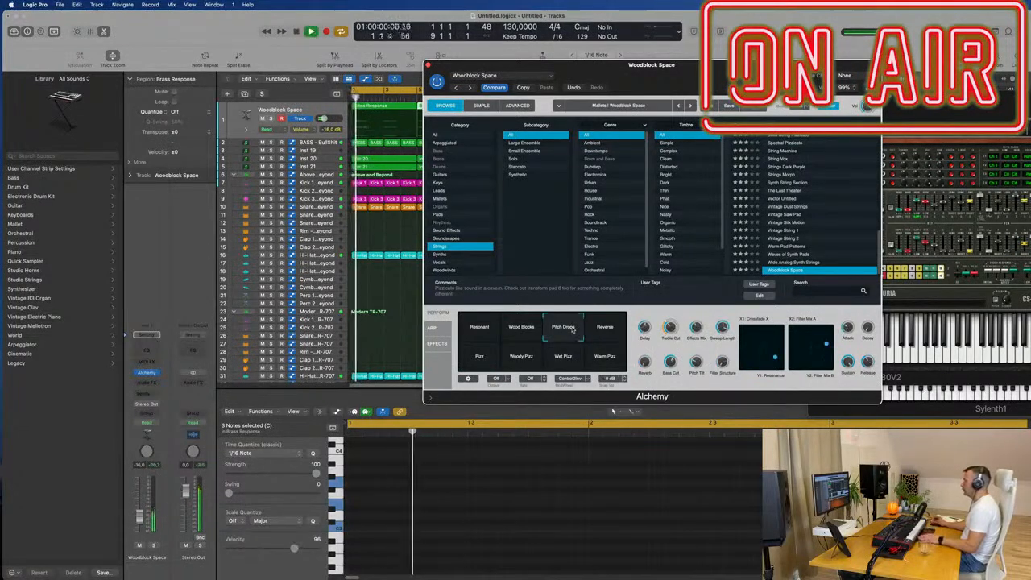
- Close the Alchemy window and select both Brass Response regions on the Woodblock Space track
left_click_drag(672, 95, 573, 144)
left_click(329, 114)
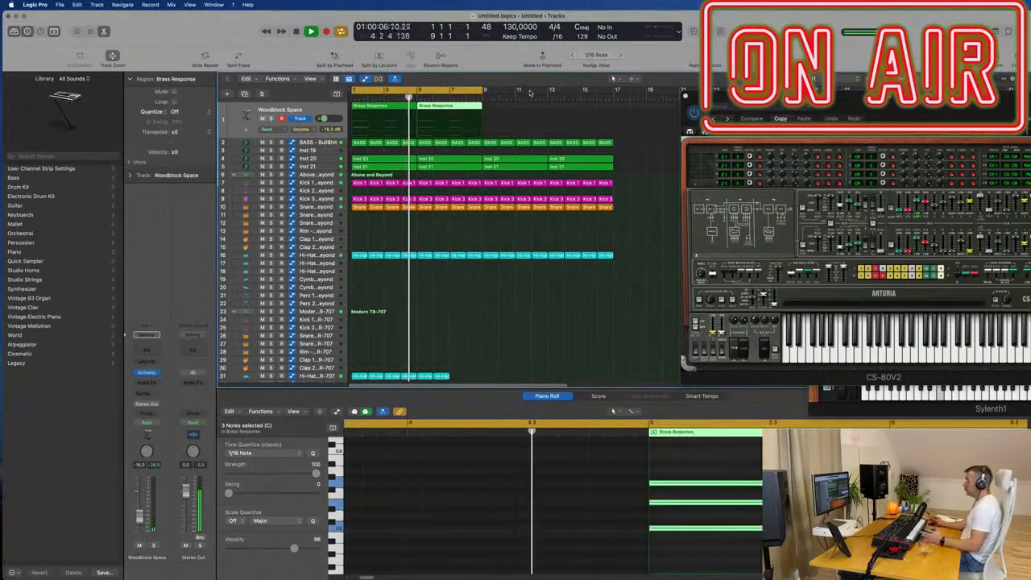
left_click(311, 109)
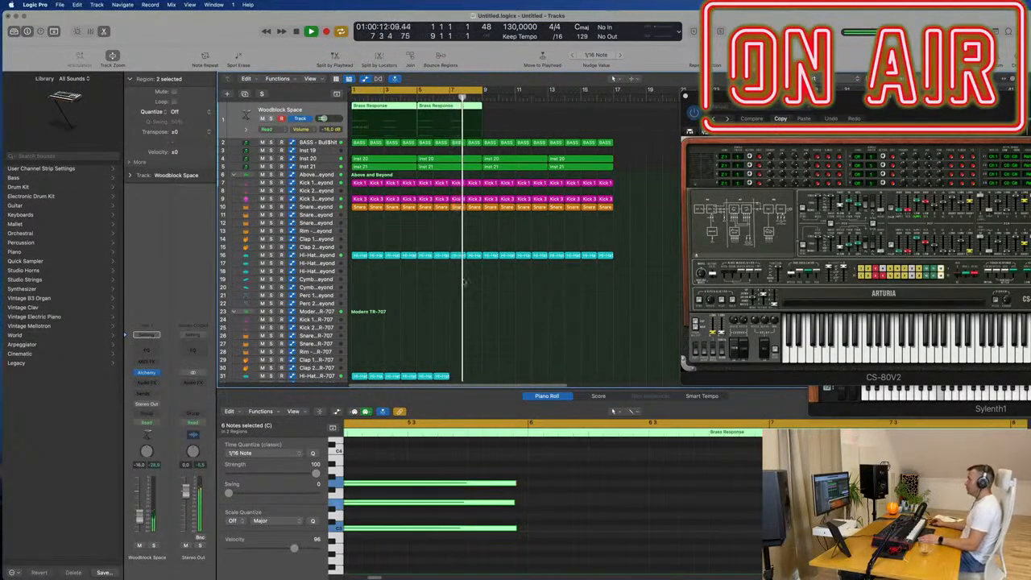
- Repeat the last Modern TR-707 hi-hat and tom regions so those tracks extend to bar 9
scroll(456, 285, "down", 5)
left_click_drag(461, 282, 431, 376)
key("super+r")
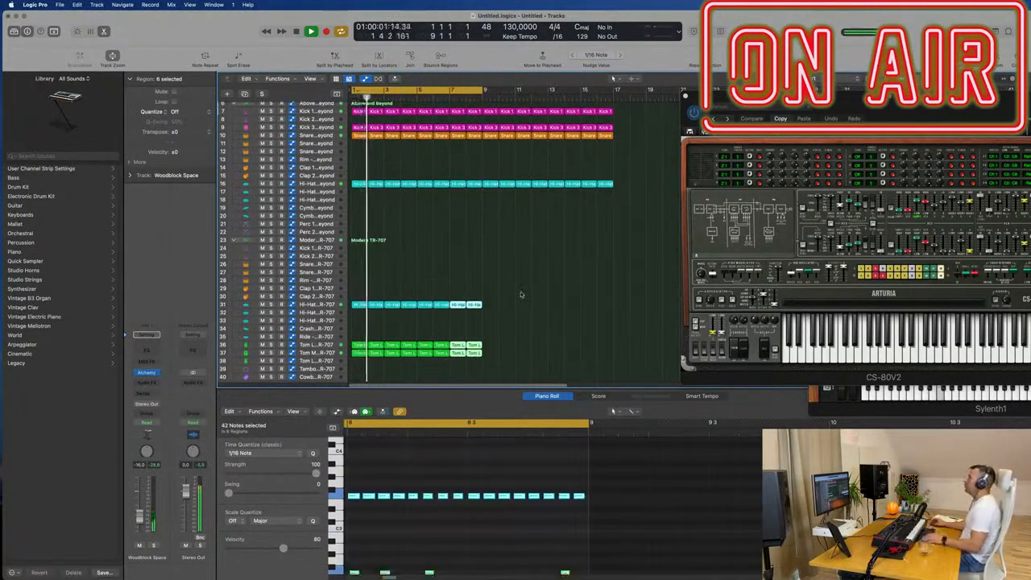
left_click(520, 297)
scroll(476, 231, "up", 5)
key("super+Right")
scroll(477, 235, "down", 2)
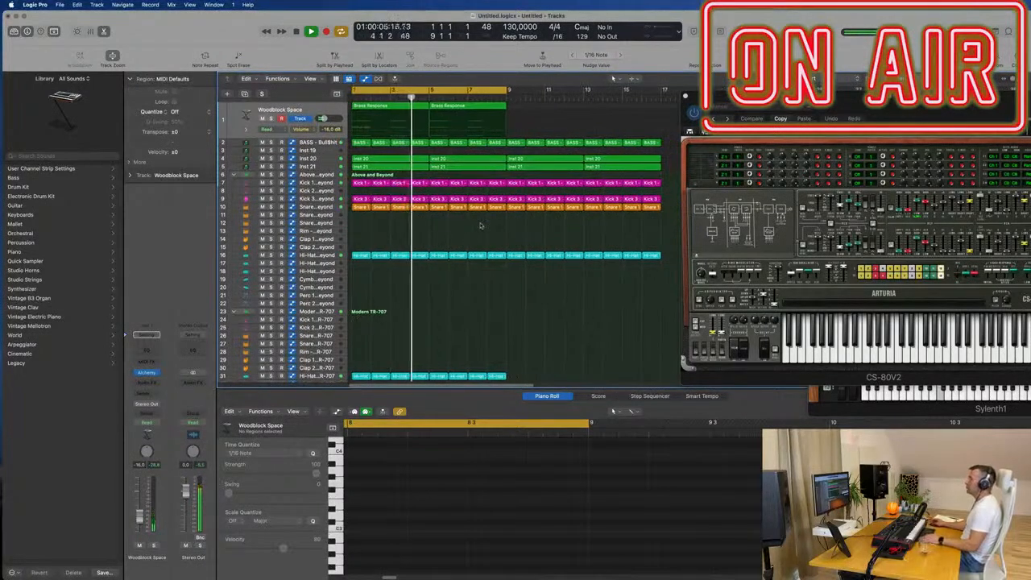
- Select the BASS track and open its Sylenth1 instrument window over the arrangement
left_click(314, 113)
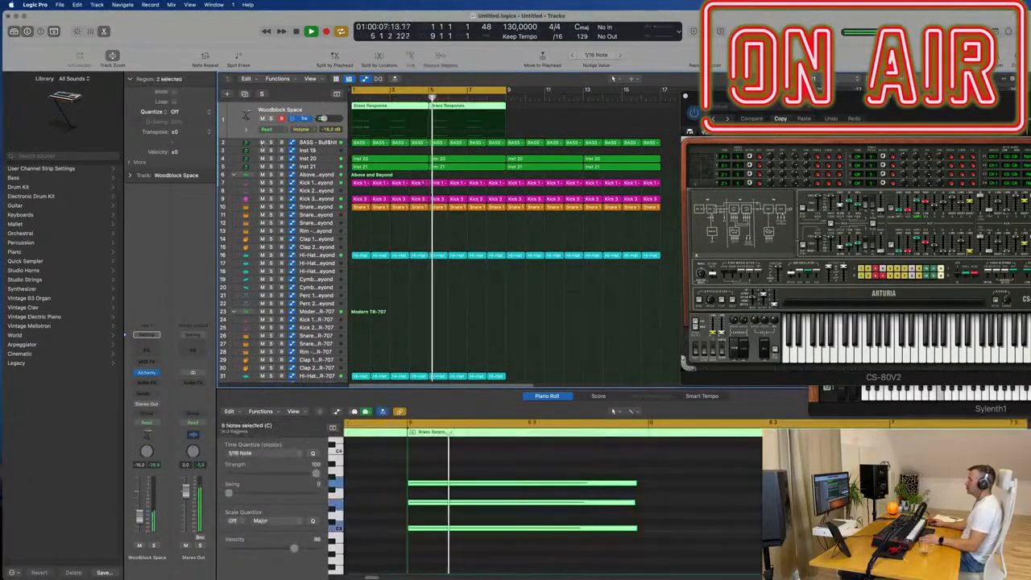
left_click(315, 142)
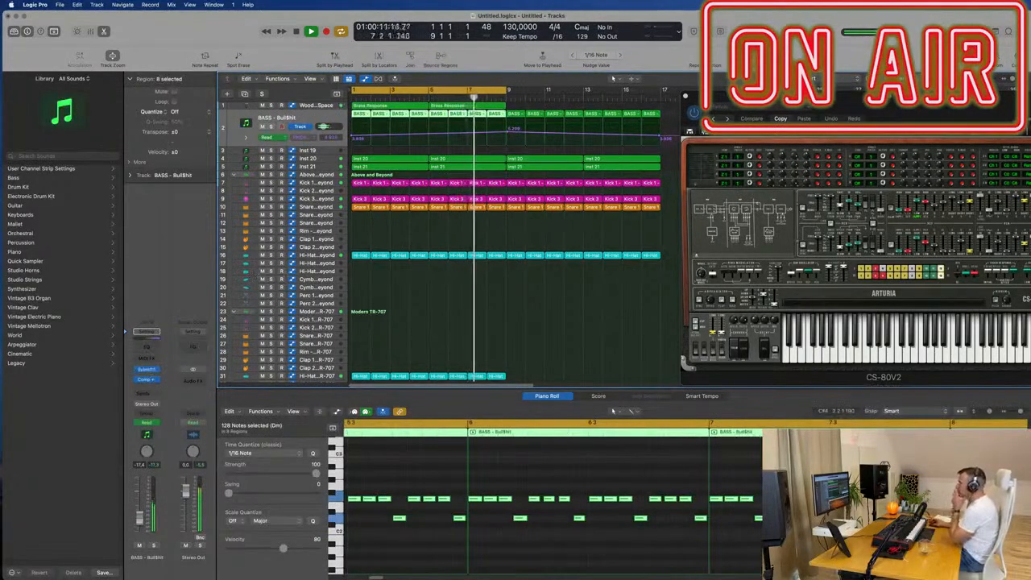
left_click(146, 369)
left_click_drag(956, 136, 518, 157)
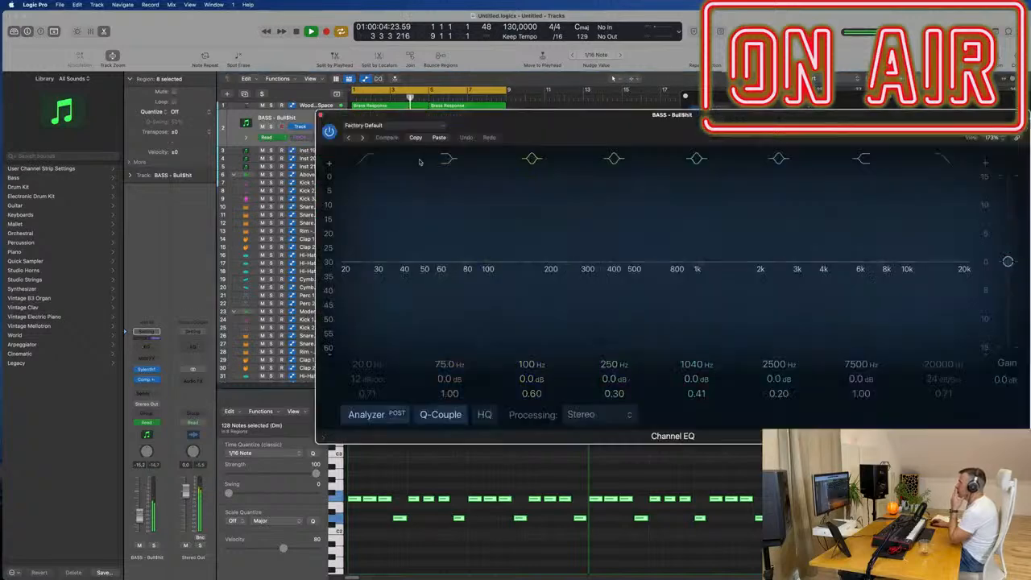
- Add a Channel EQ to the BASS track with a low cut at 111 Hz, 48 dB/Oct and a Q of 0.64
left_click(144, 335)
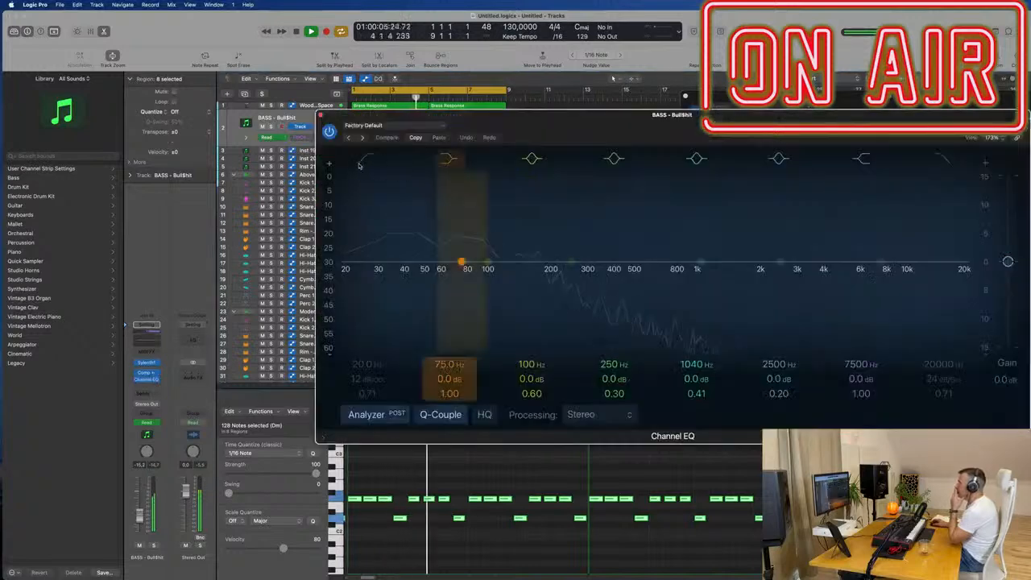
left_click(361, 163)
left_click_drag(354, 219, 509, 217)
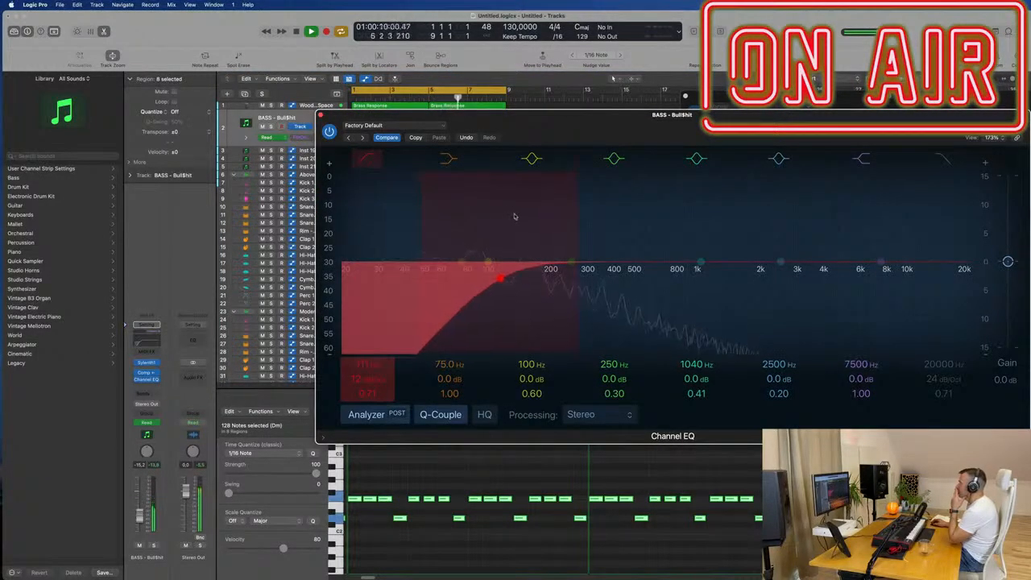
left_click_drag(509, 297, 525, 285)
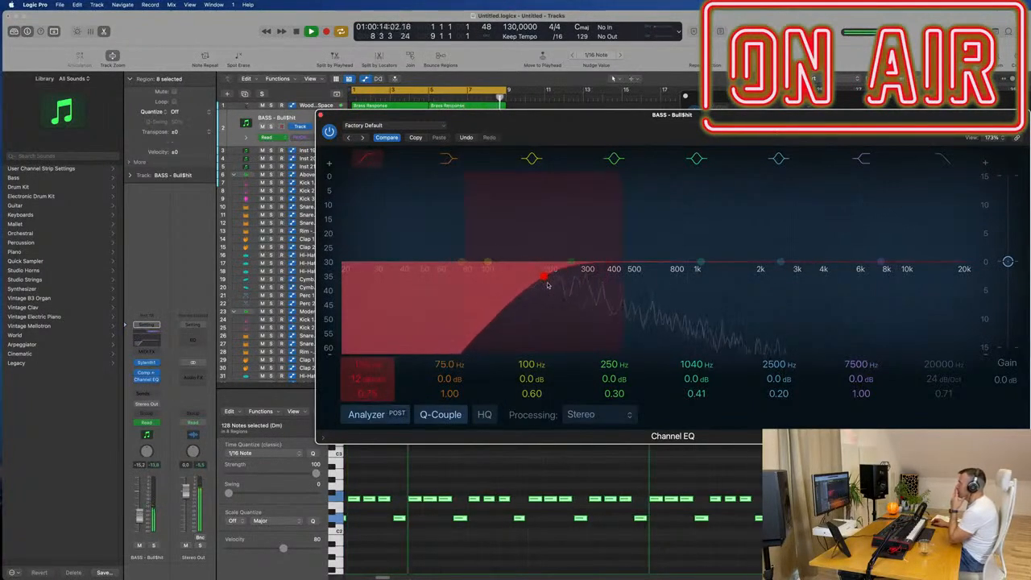
left_click_drag(365, 374, 365, 354)
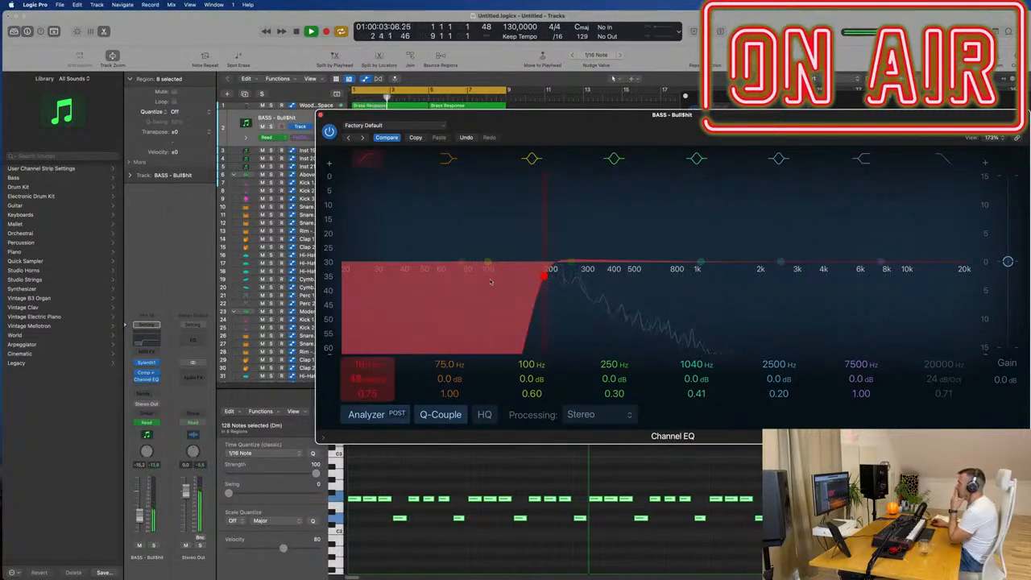
left_click_drag(533, 280, 521, 280)
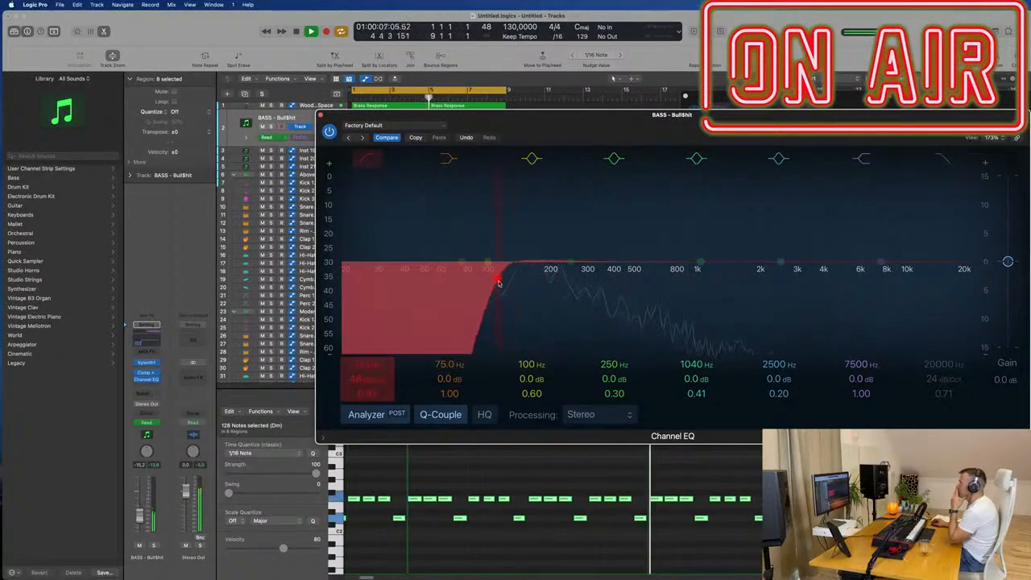
left_click(854, 79)
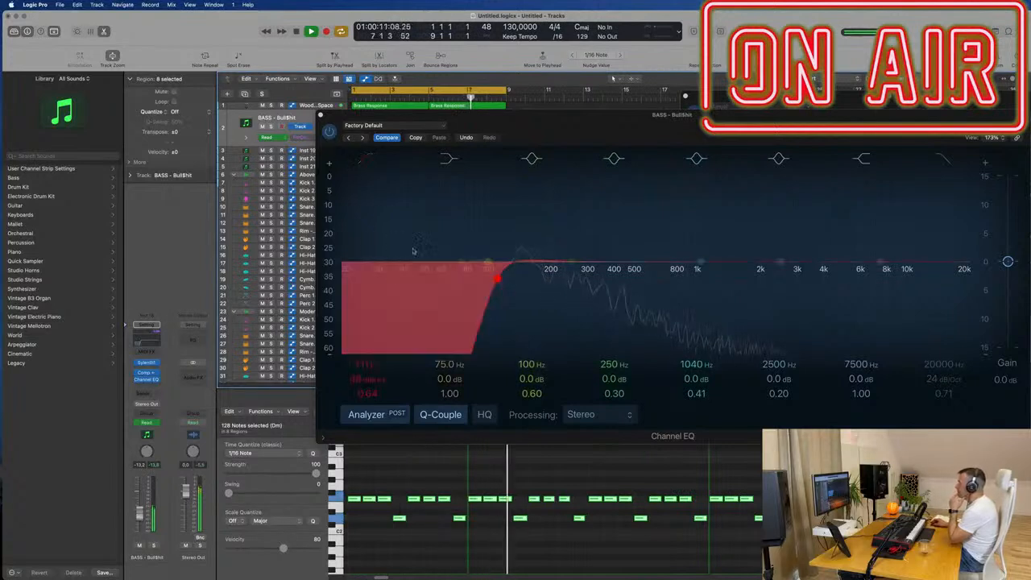
- Close the Channel EQ, check the Sylenth1 filter cutoff, and close the Sylenth1 window
left_click(321, 115)
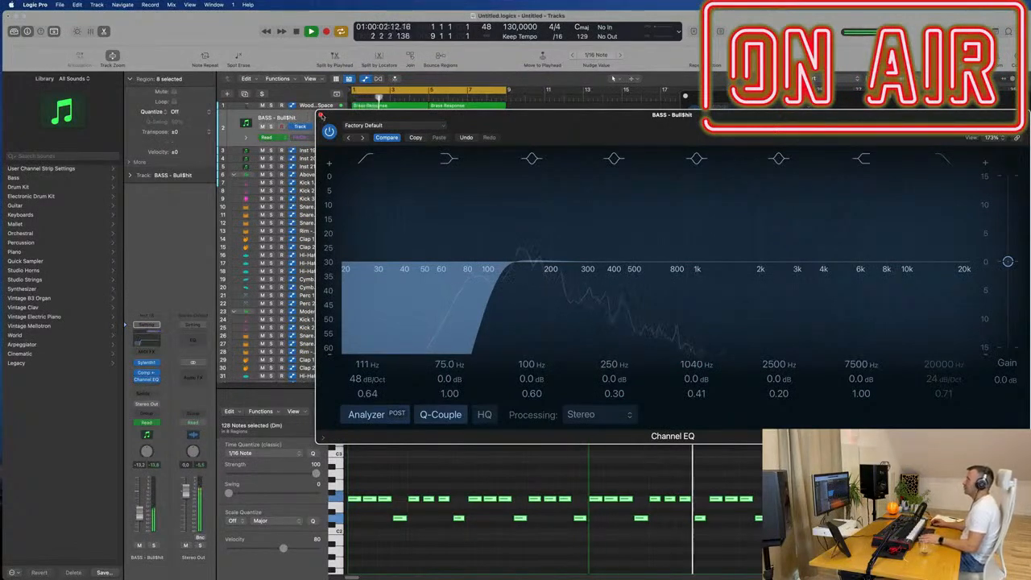
left_click(320, 116)
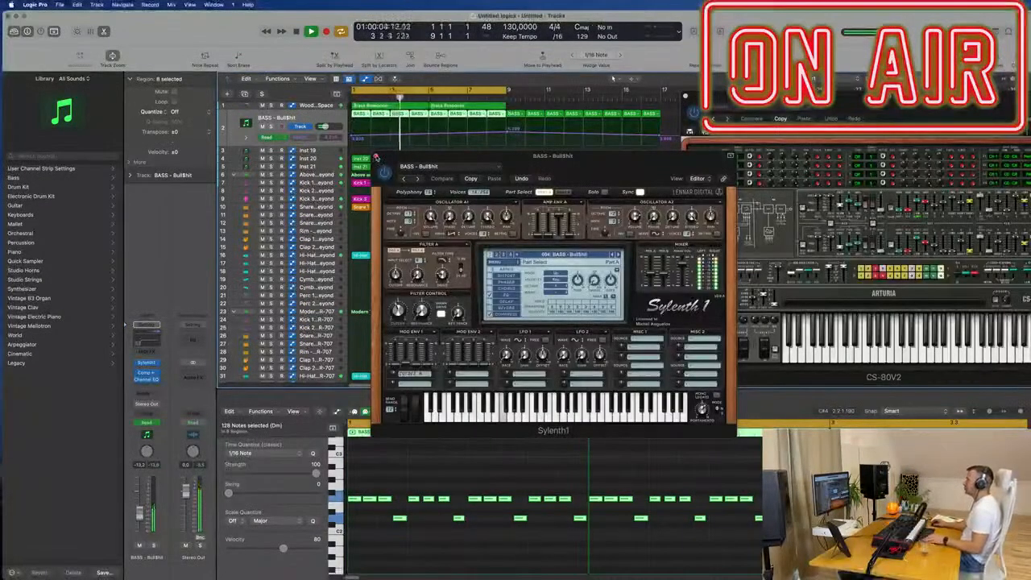
left_click(398, 307)
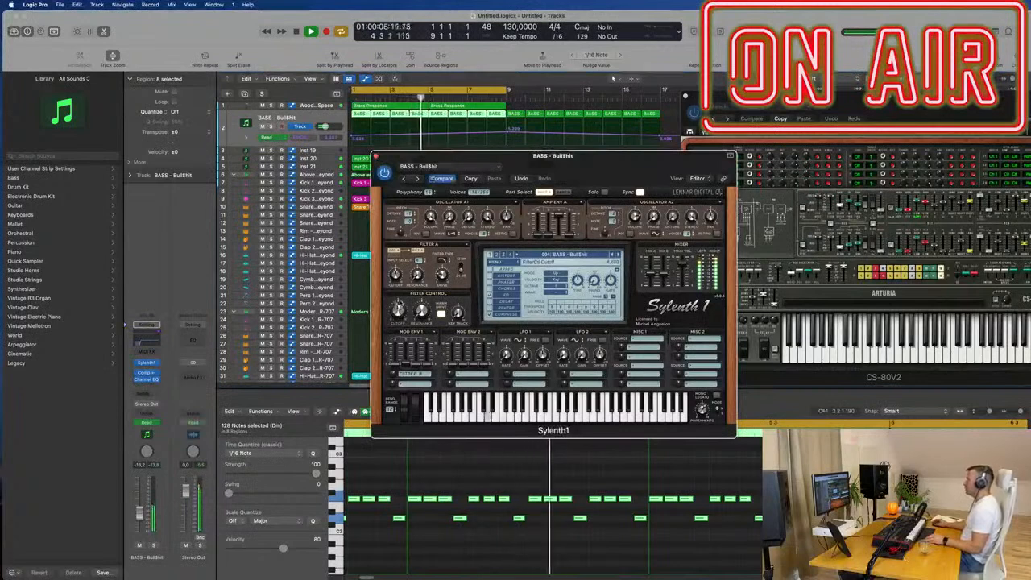
left_click(376, 156)
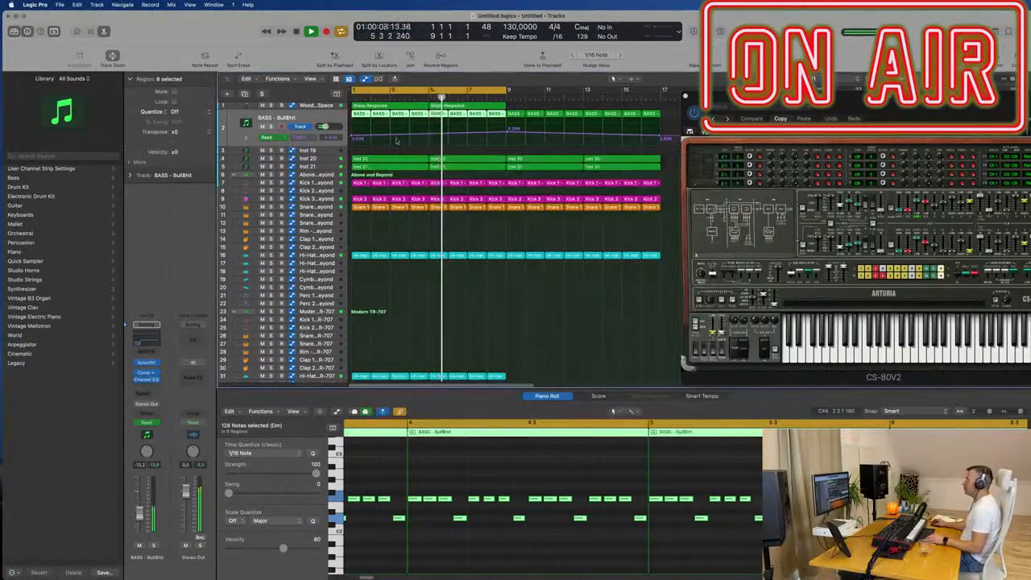
- Duplicate the Woodblock Space track with its instrument and copy both Brass Response regions onto the duplicate
scroll(432, 154, "down", 3)
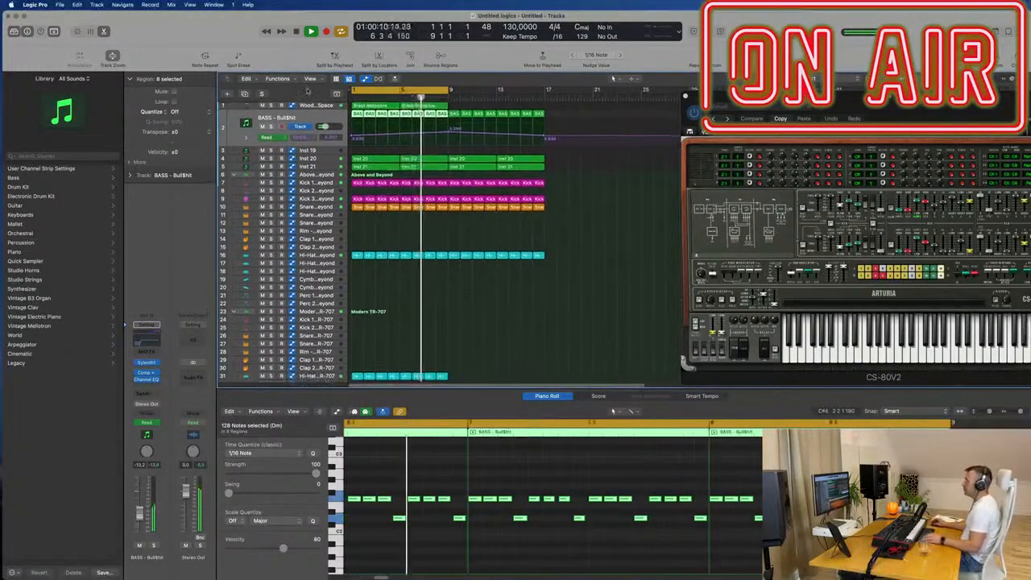
left_click(312, 108)
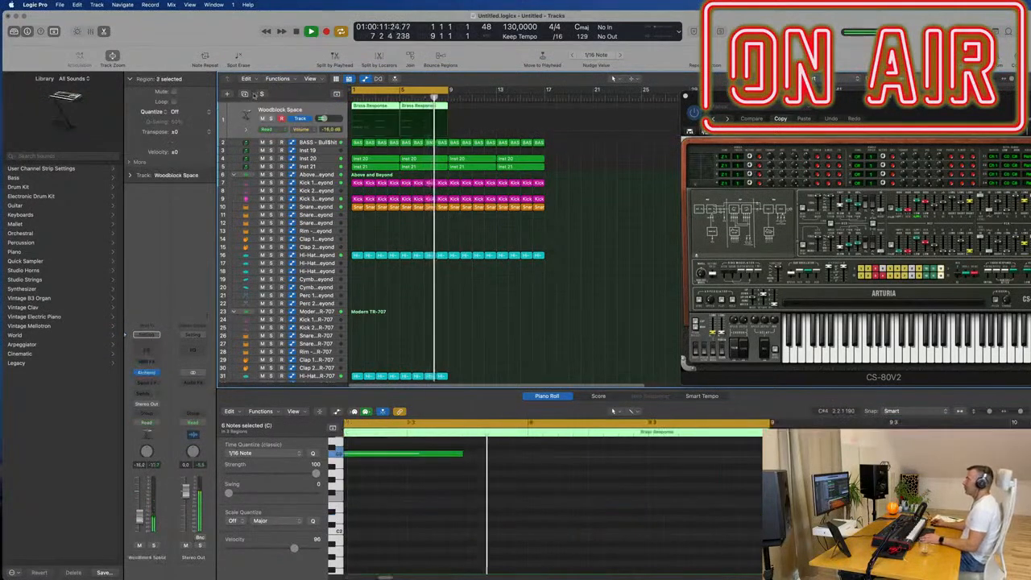
key("super+d")
left_click_drag(472, 109, 382, 112)
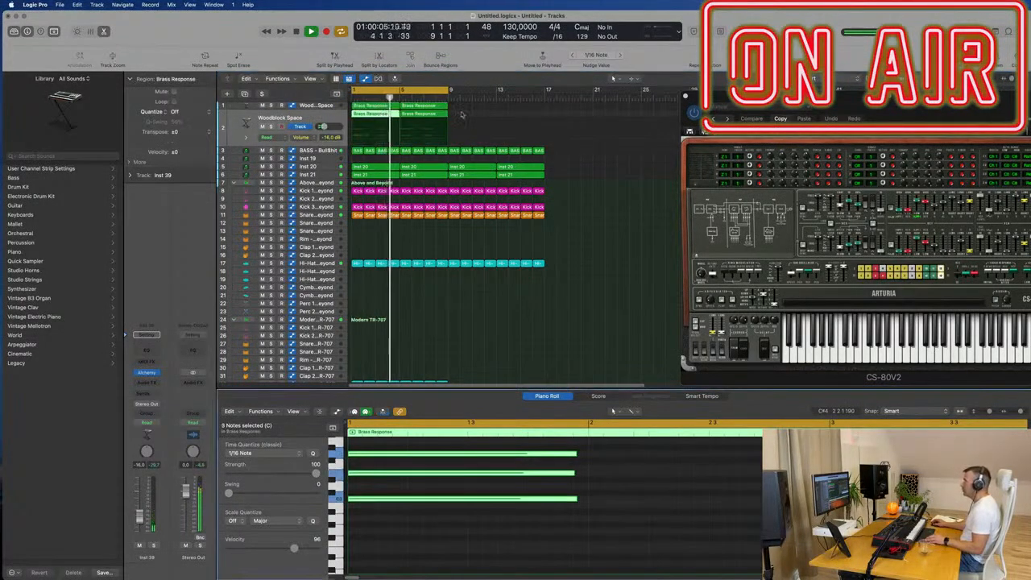
- Shorten the chord notes in both copied Brass Response regions to about one beat, starting on beat 3 of each region's first bar
key("e")
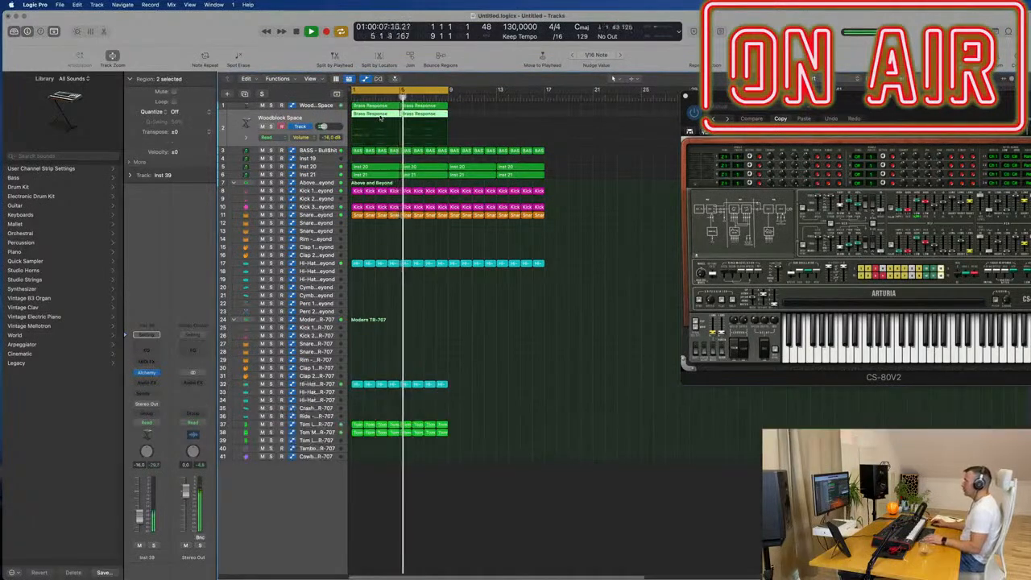
key("e")
scroll(508, 527, "down", 1)
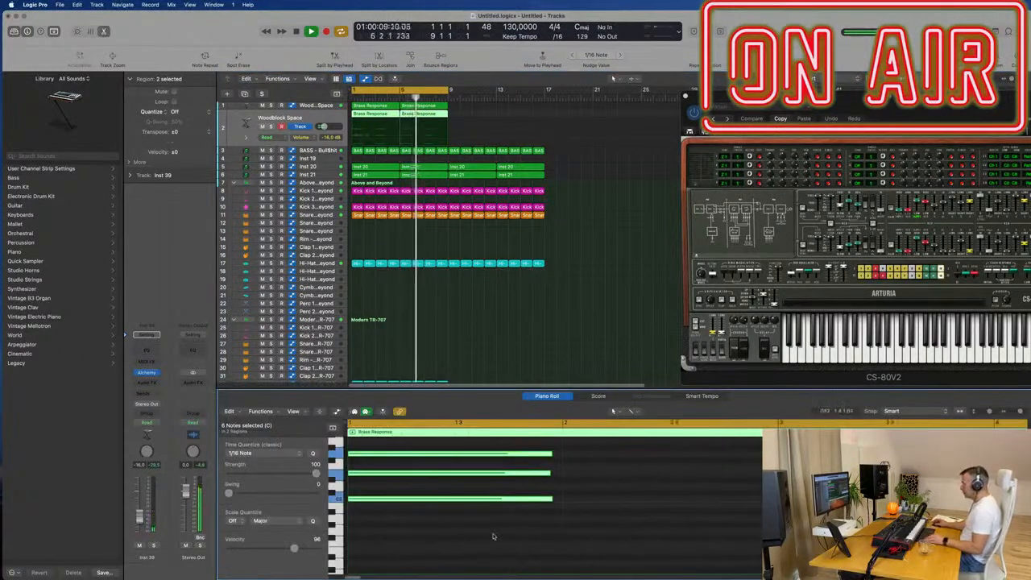
key("super+a")
left_click_drag(552, 498, 482, 502)
left_click(892, 471)
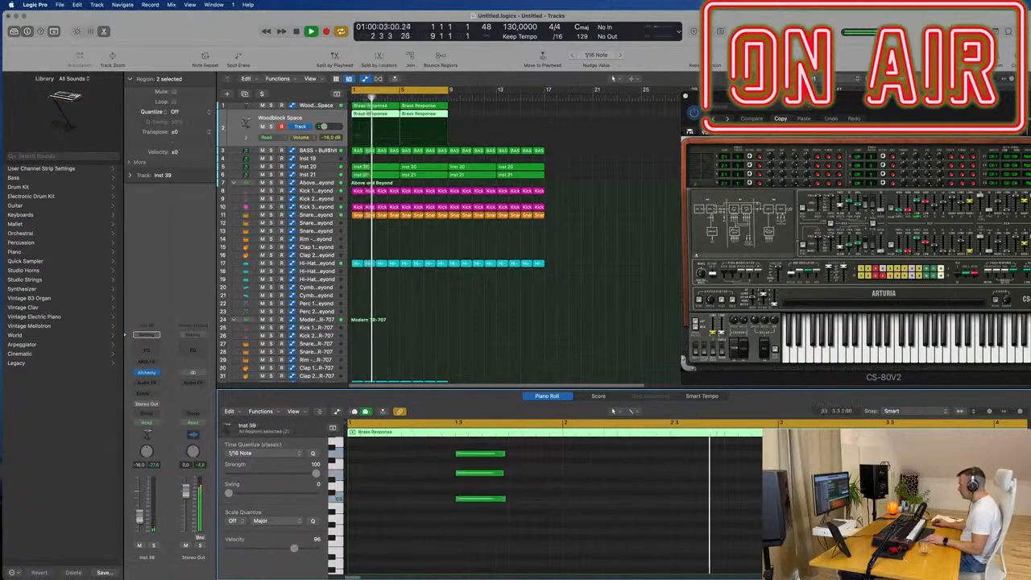
key("super+a")
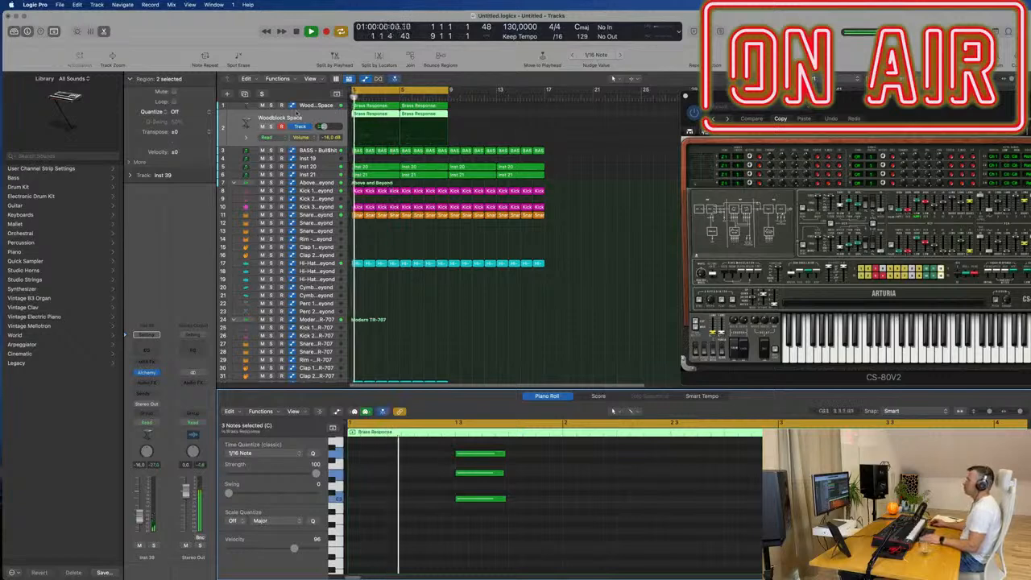
- Replace Alchemy on the duplicated track with Arturia's Jupiter-8 V2 as a stereo instrument
key("space")
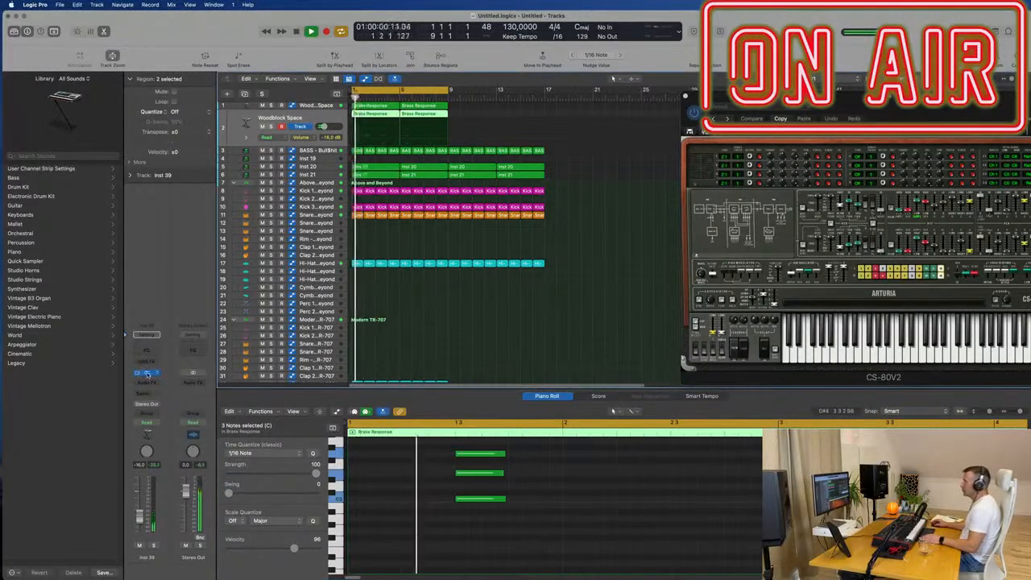
left_click(143, 372)
left_click_drag(619, 122, 686, 91)
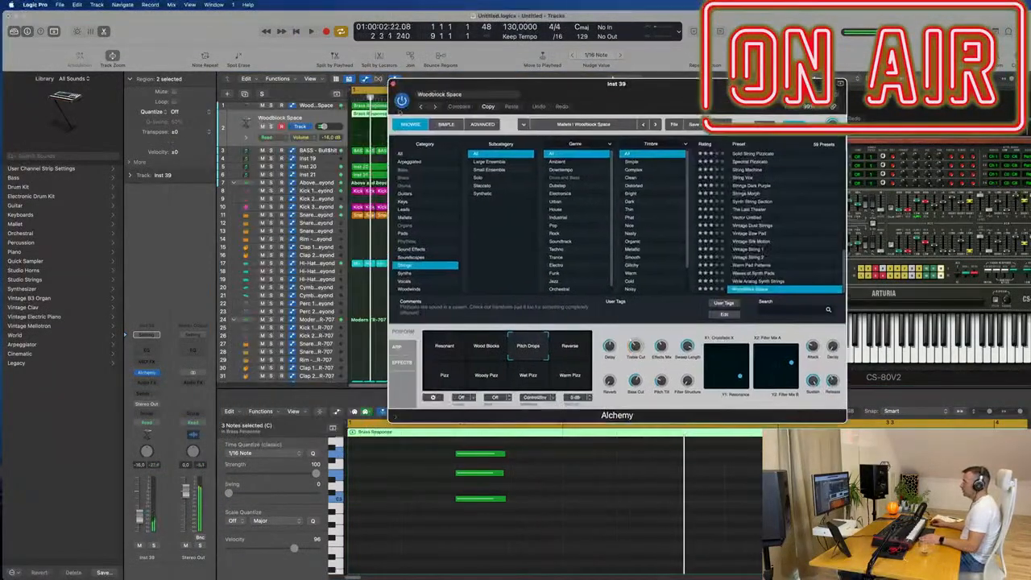
left_click(166, 375)
mouse_move(184, 572)
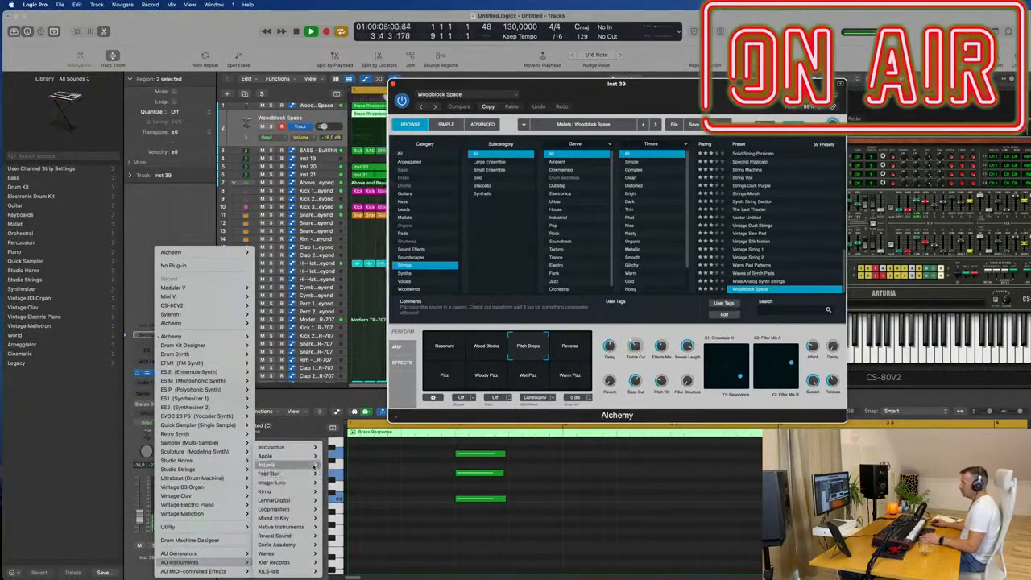
mouse_move(294, 466)
mouse_move(360, 493)
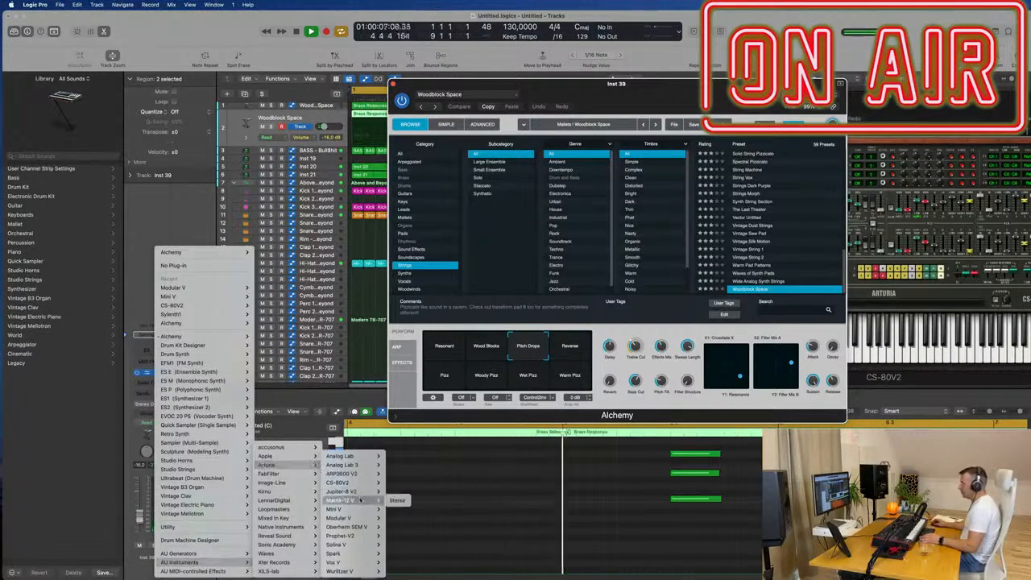
left_click(397, 492)
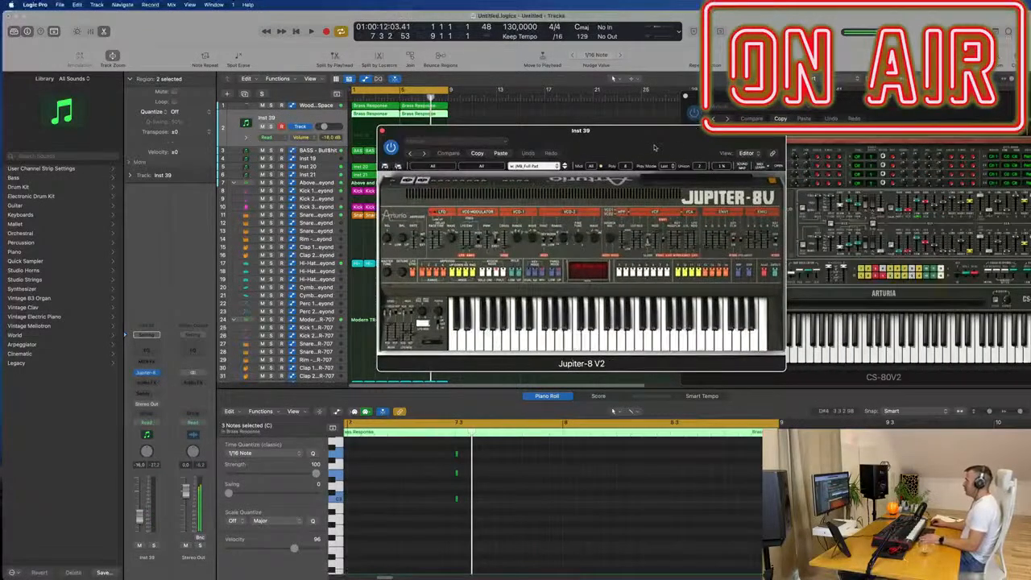
left_click_drag(682, 143, 632, 159)
- Set the Jupiter-8 V2 track's volume to -14.8 dB and audition its presets from Funky Track on, ending on India
key("space")
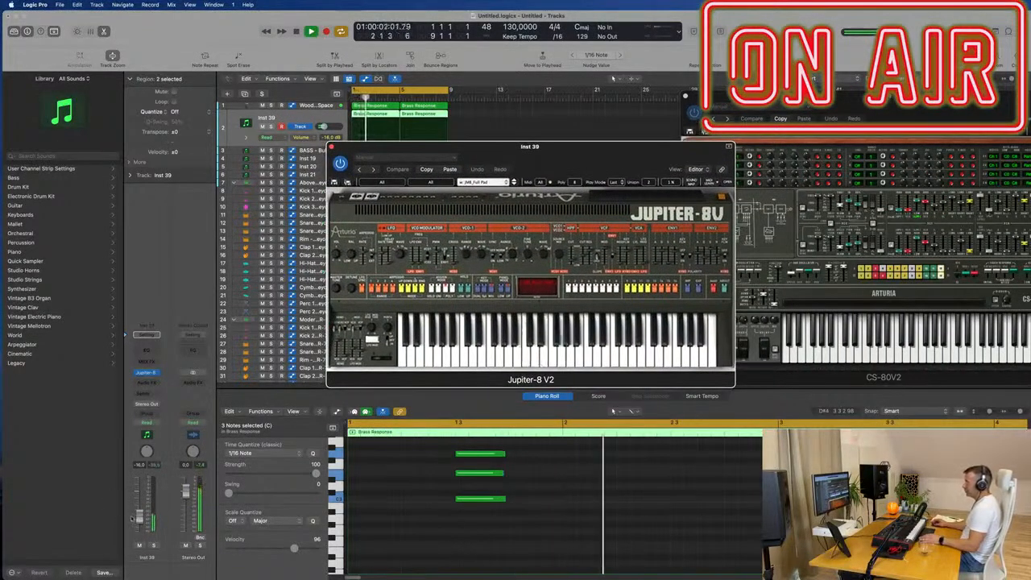
key("space")
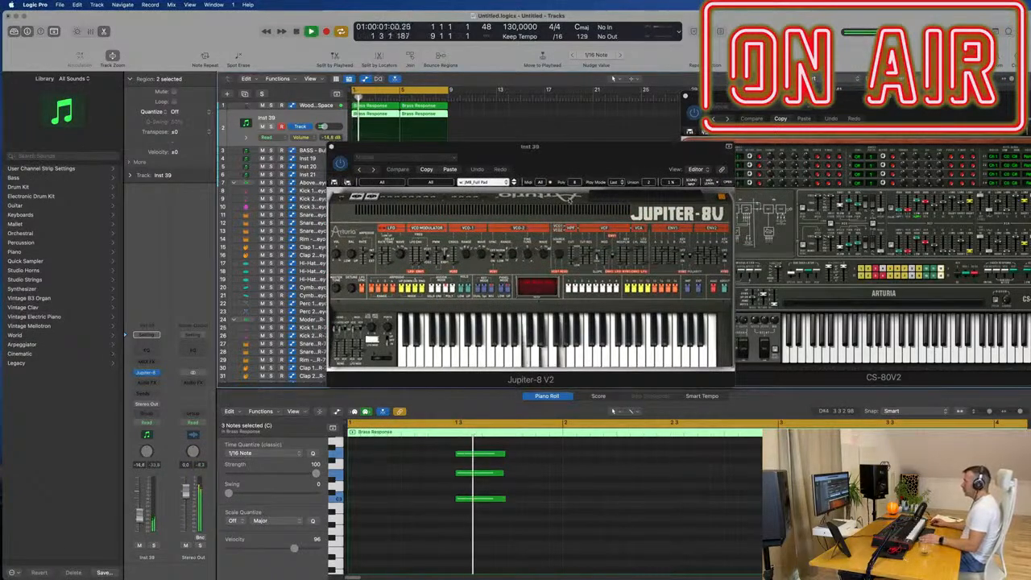
left_click(513, 184)
key("space")
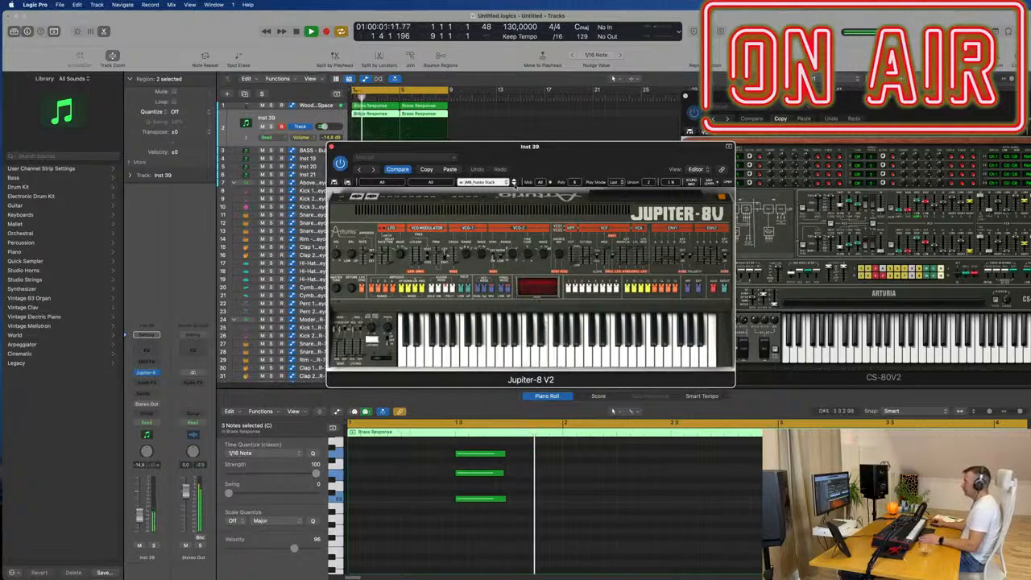
left_click_drag(570, 163, 682, 169)
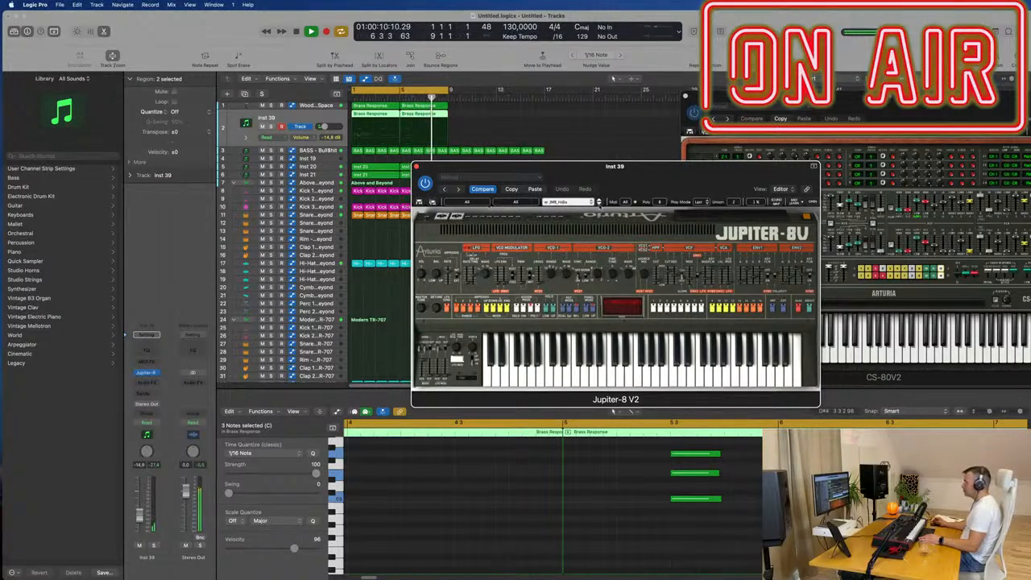
left_click_drag(684, 181, 718, 162)
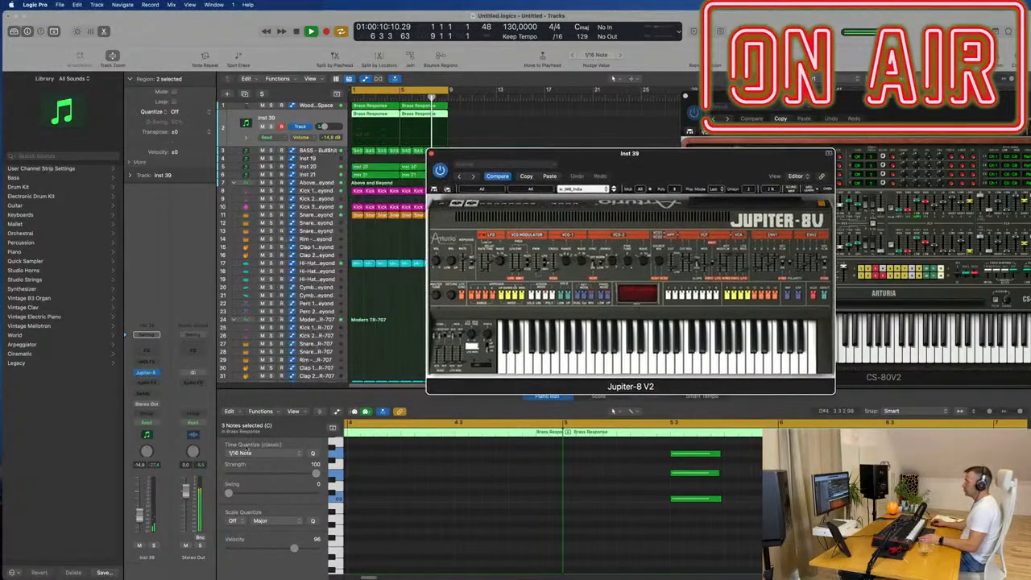
left_click_drag(566, 170, 664, 194)
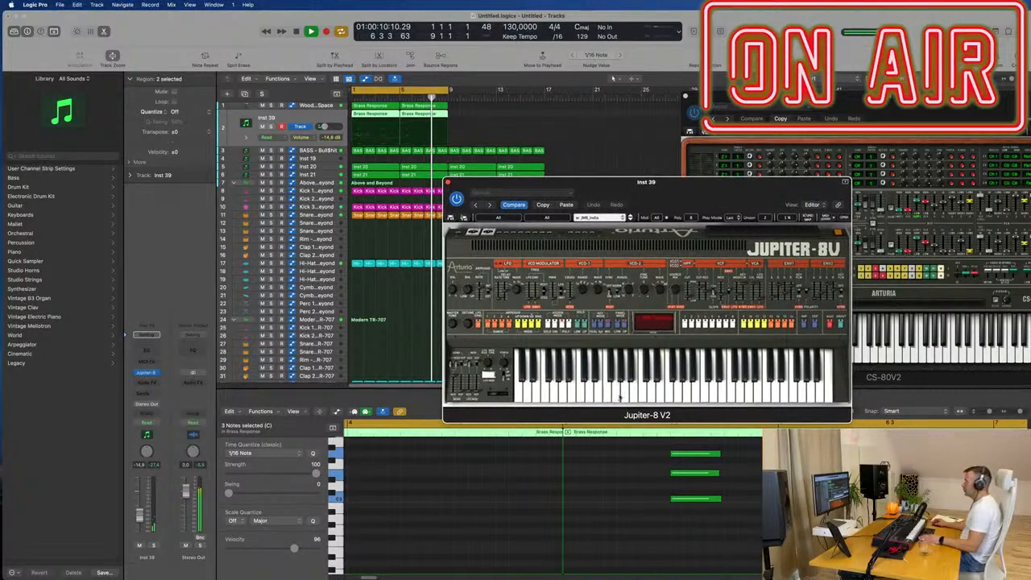
left_click_drag(388, 172, 637, 90)
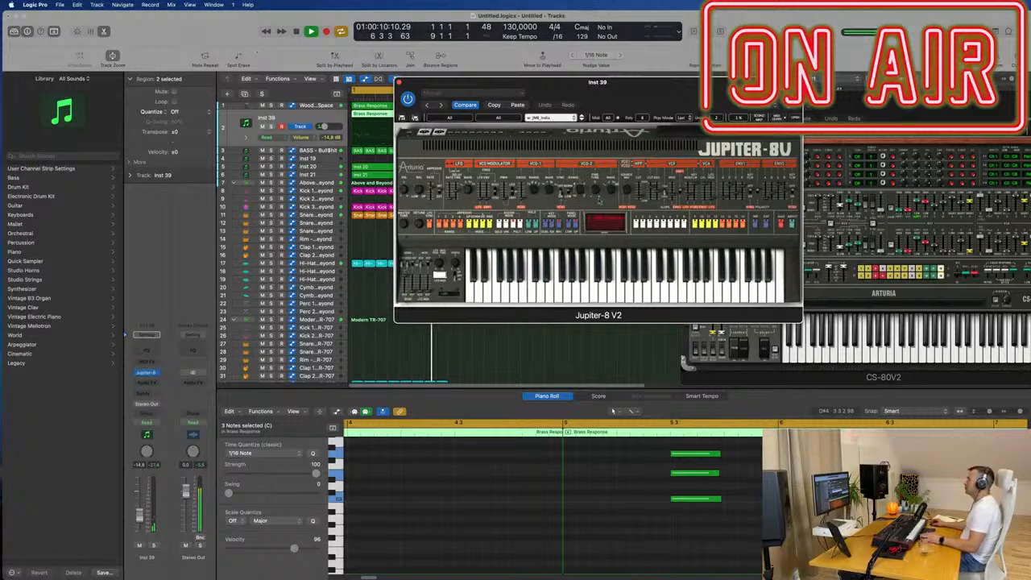
mouse_move(395, 574)
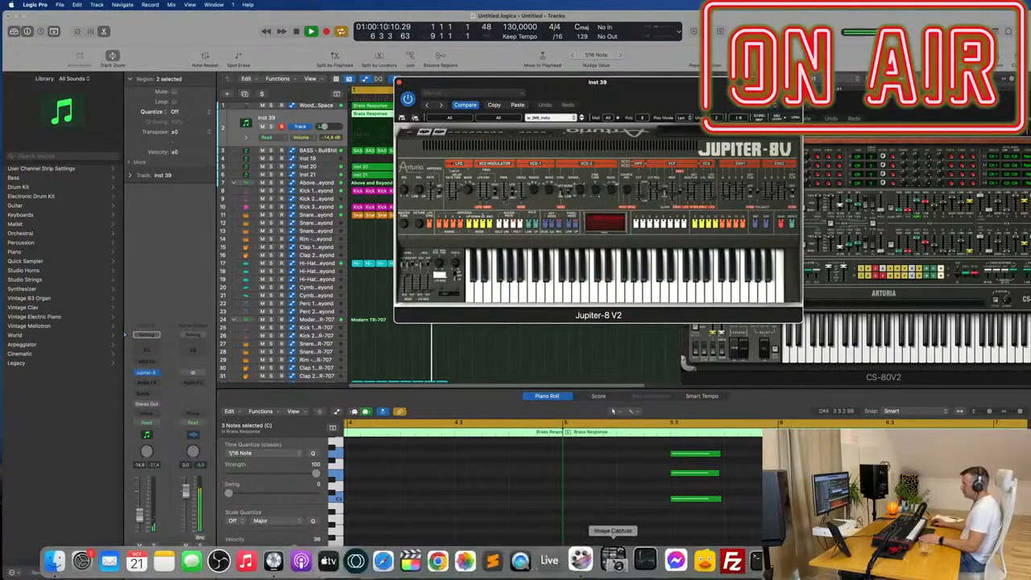
- Force-quit and relaunch Logic Pro, dismissing the startup warnings about Automap Mixer.bundle
right_click(283, 558)
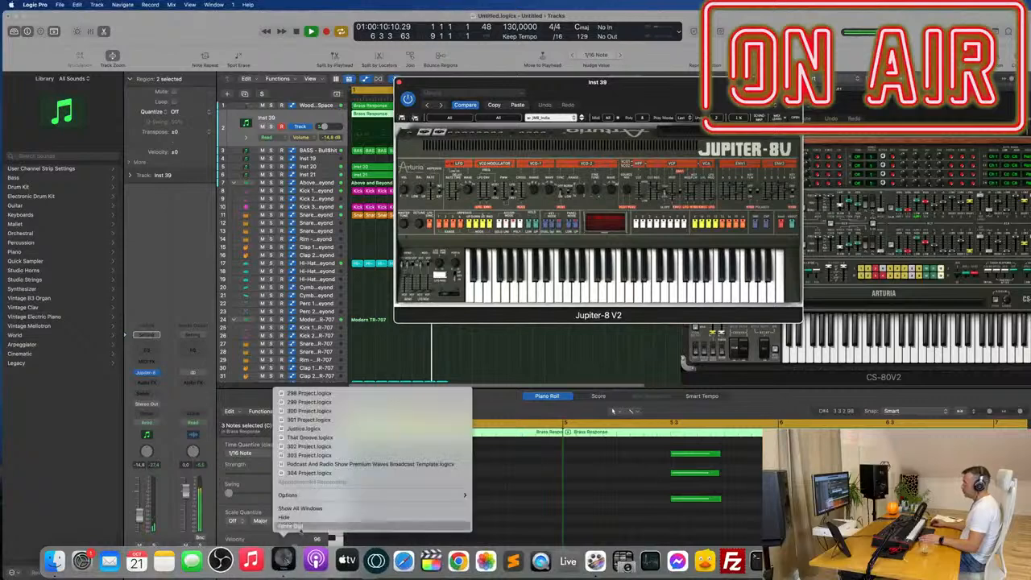
left_click(291, 526)
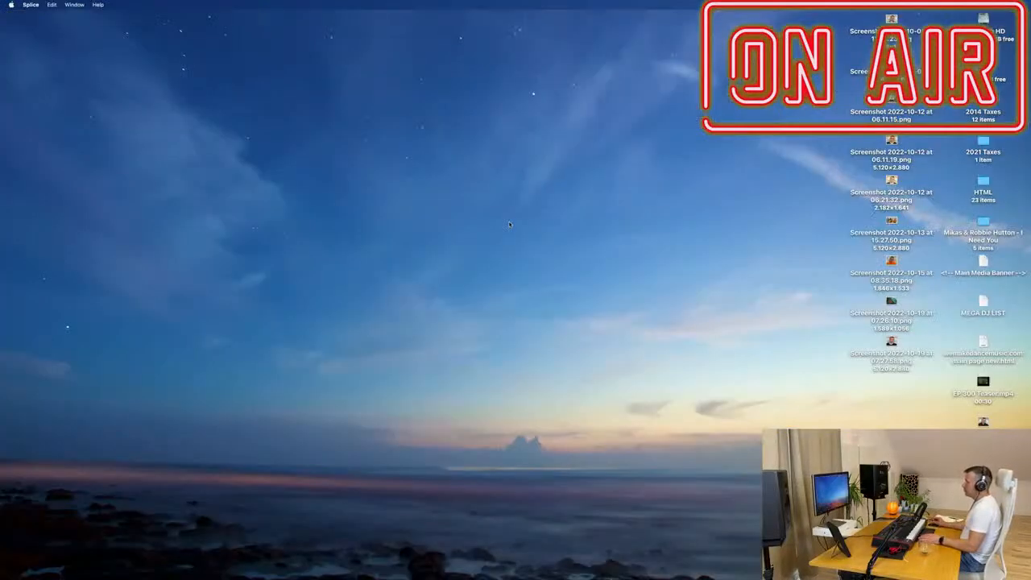
mouse_move(475, 573)
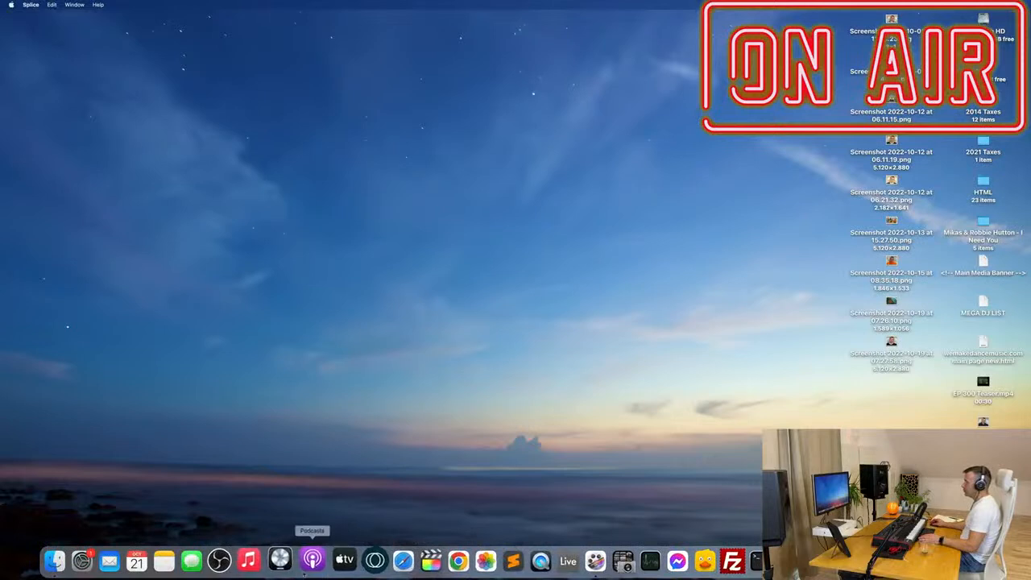
left_click(283, 560)
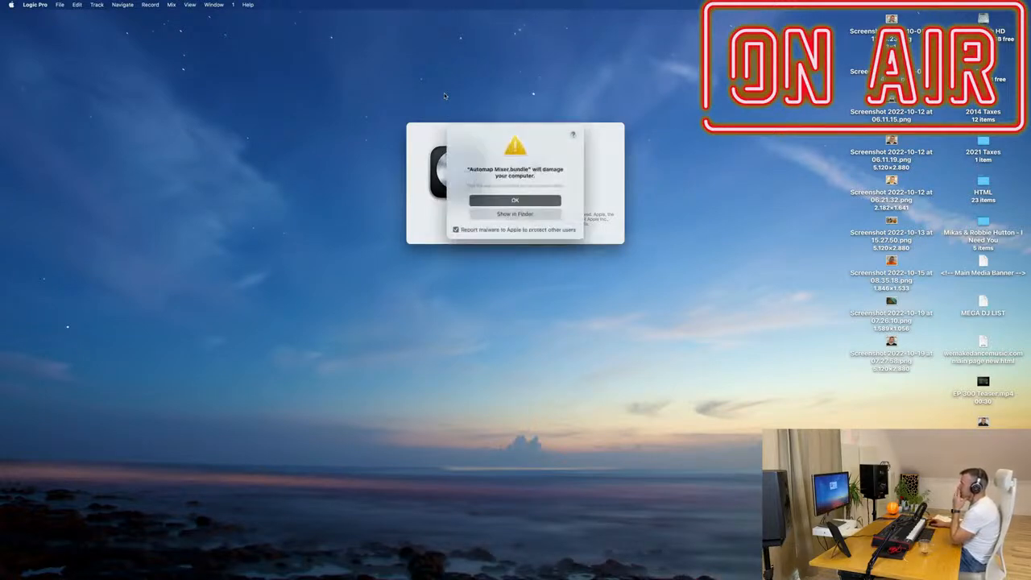
left_click(500, 199)
left_click(500, 199)
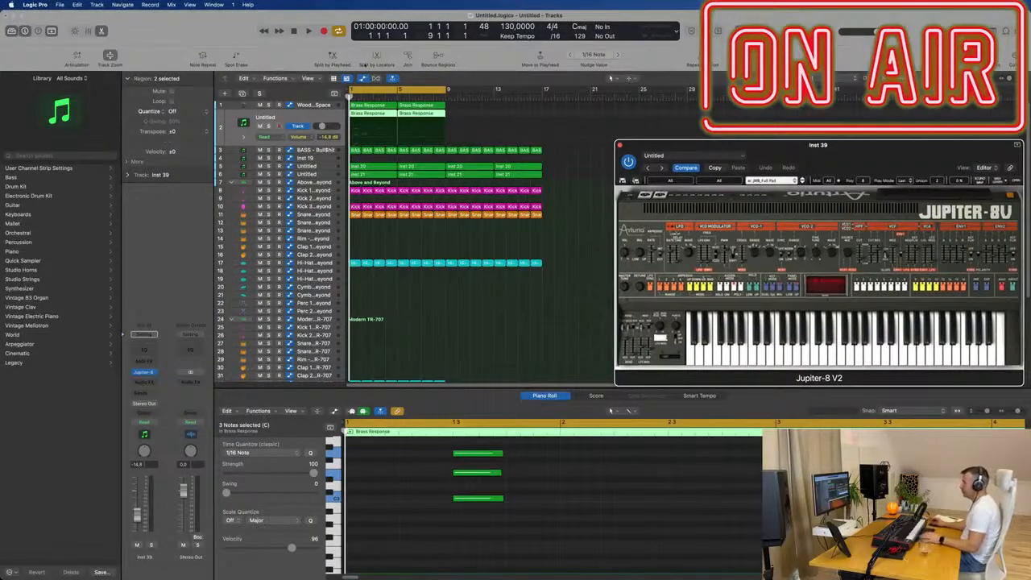
- Replace Jupiter-8 V2 on the duplicated chord track with LennarDigital's Sylenth1 as a stereo instrument and play it briefly
left_click(154, 372)
mouse_move(193, 562)
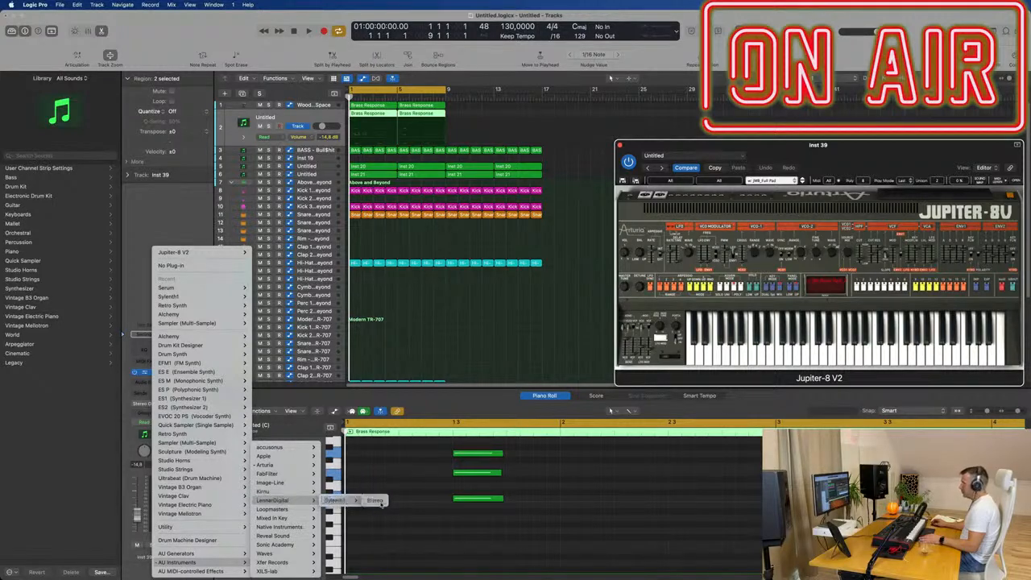
left_click(375, 500)
left_click_drag(885, 149, 652, 137)
key("space")
key("space")
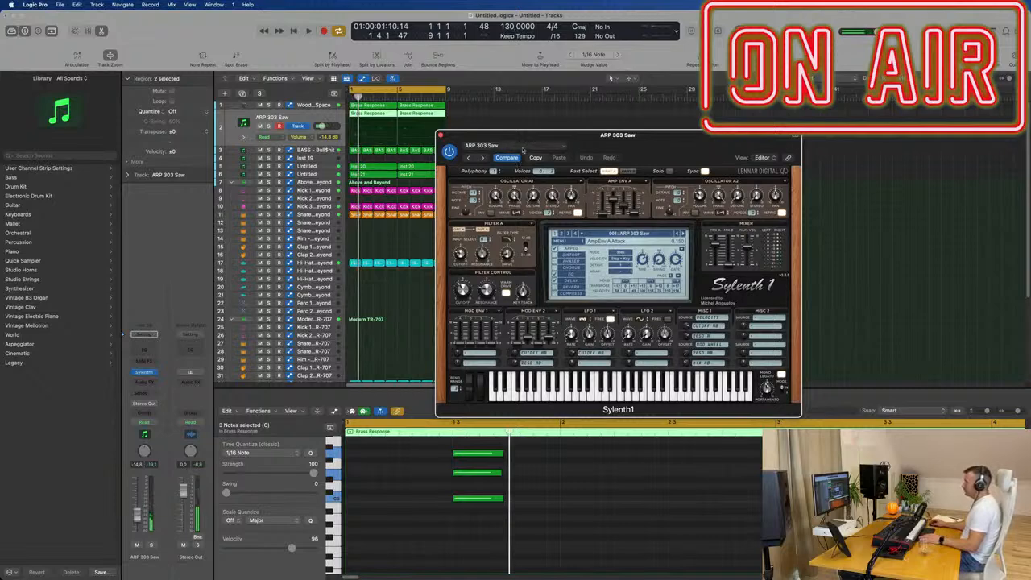
- Load the PD ChillPad preset in Sylenth1 and raise the track's volume to -7.4 dB during playback
left_click(551, 147)
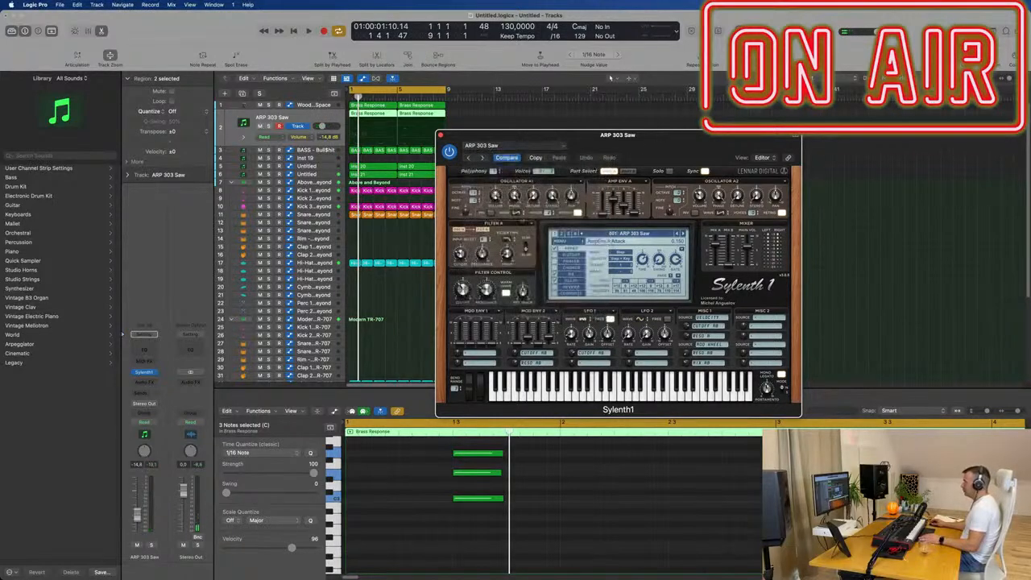
left_click(600, 234)
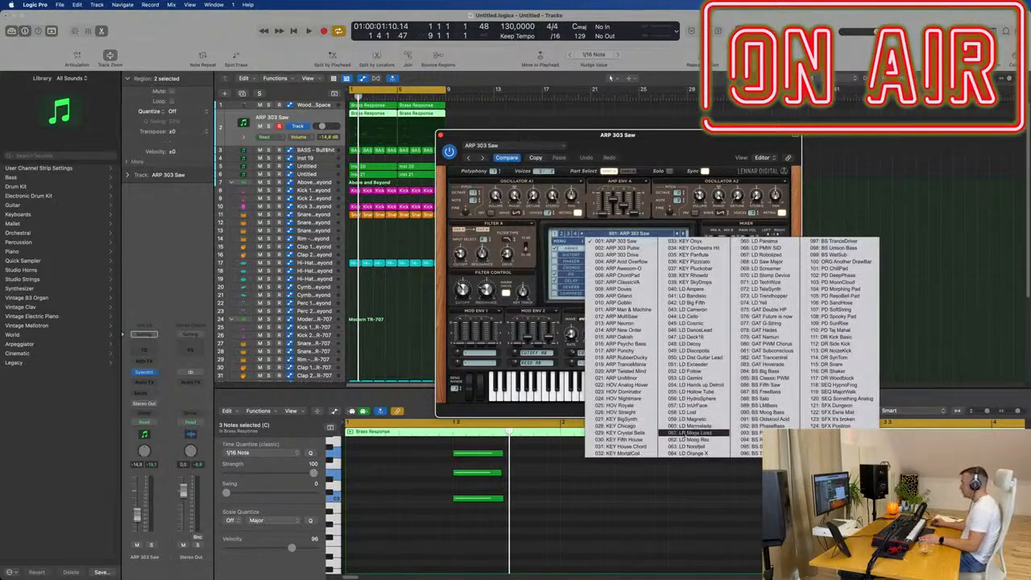
left_click(842, 268)
key("space")
left_click_drag(696, 147, 644, 125)
key("space")
key("space")
left_click_drag(138, 520, 137, 506)
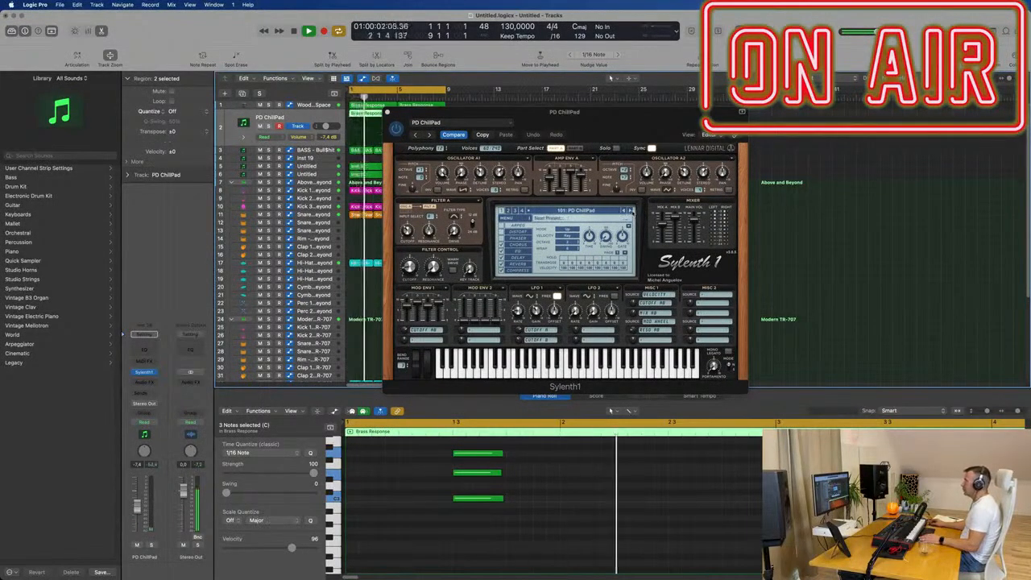
- Audition Sylenth1's pad presets from PD ChillPad on, ending on PD SoftString, and lower the track's volume to -15.0 dB
left_click(631, 211)
left_click(631, 211)
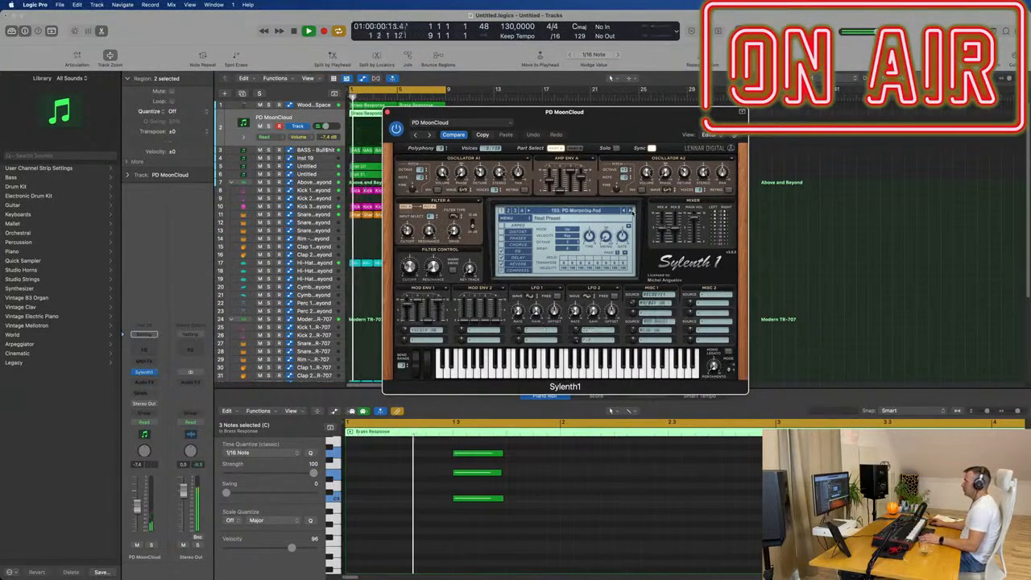
left_click(632, 211)
left_click(631, 211)
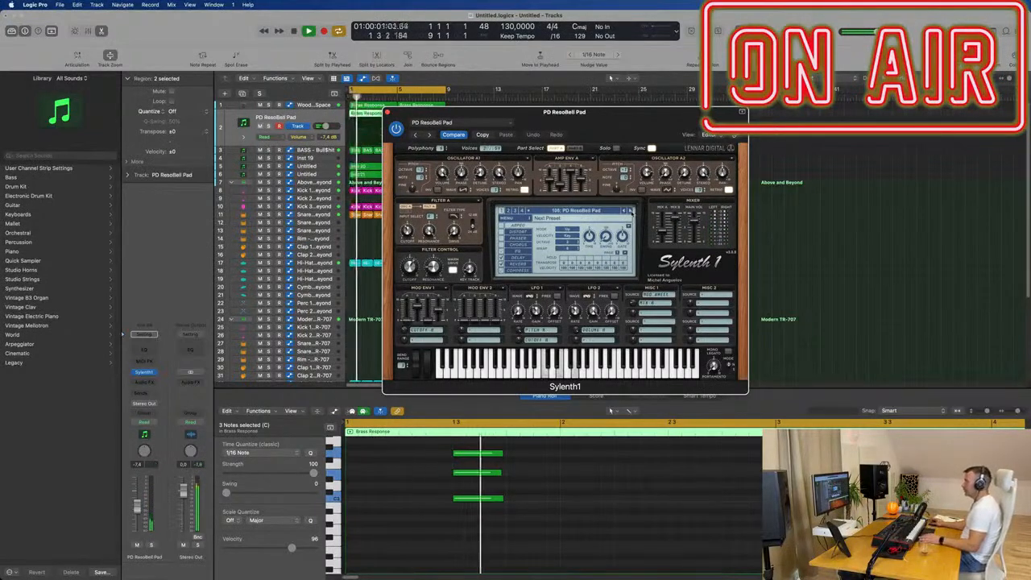
left_click(630, 211)
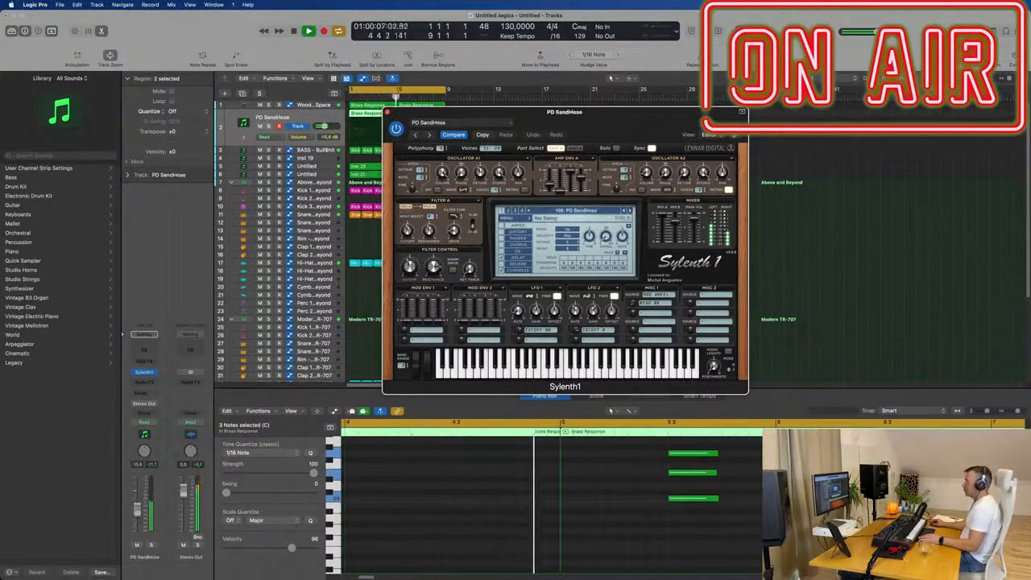
left_click_drag(324, 127, 321, 127)
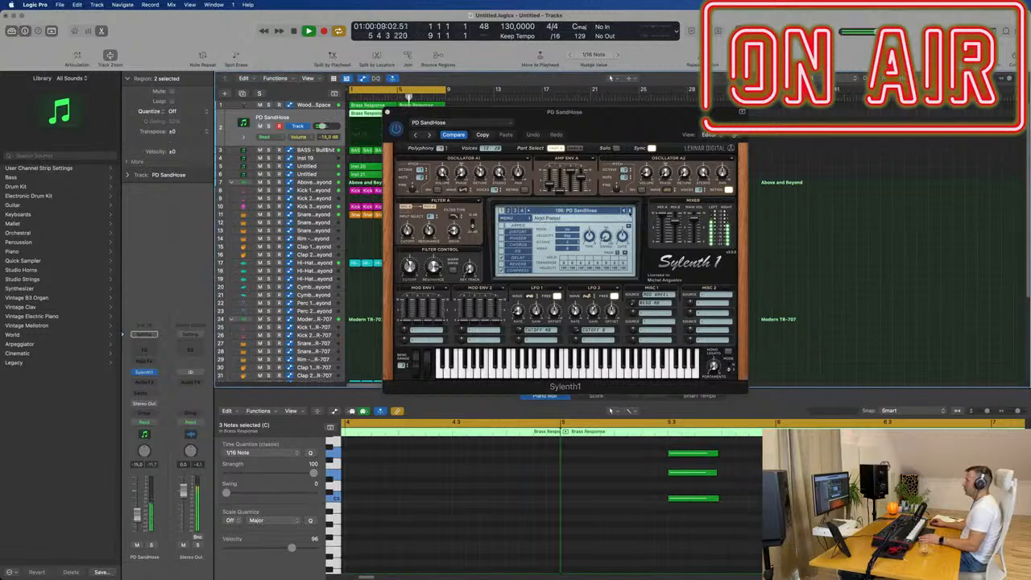
left_click(629, 211)
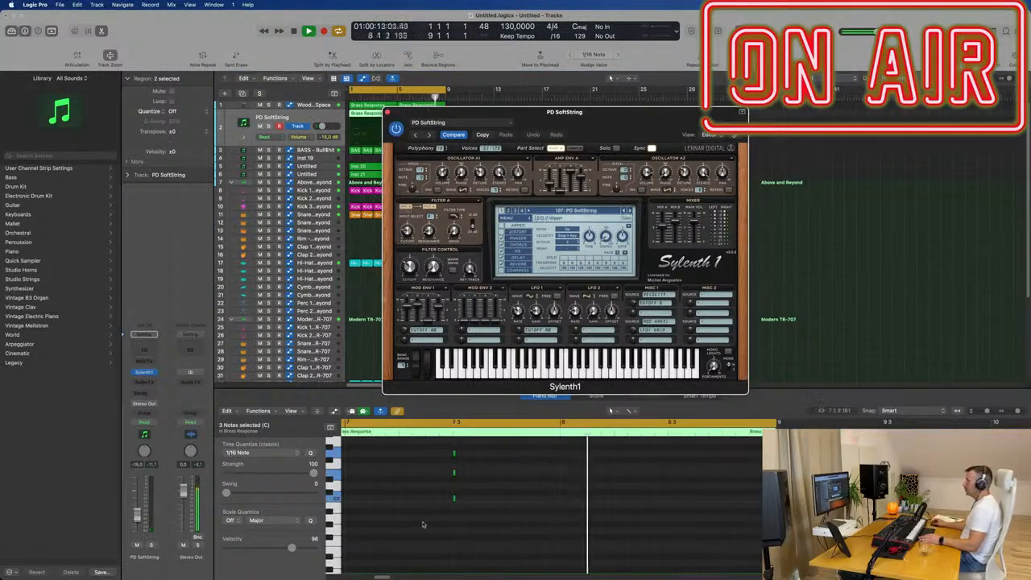
- Lengthen the three very short chord notes at bar 7, beat 3 to about one beat
scroll(451, 522, "up", 3)
left_click_drag(482, 481, 431, 573)
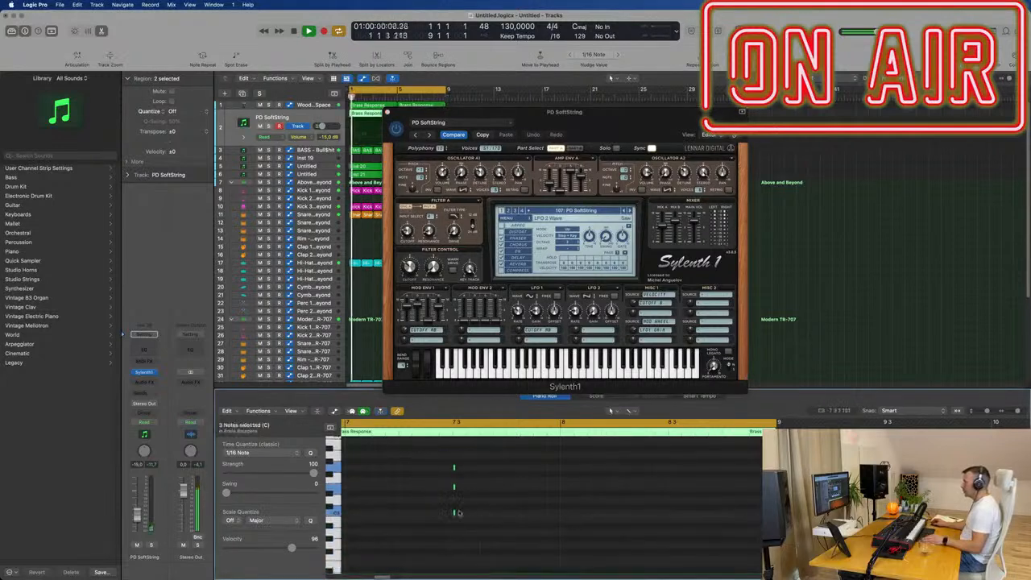
left_click_drag(456, 512, 502, 514)
- Audition the Sylenth1 presets from PD Spooky Pad on, ending on DR NoizeKick
left_click(629, 210)
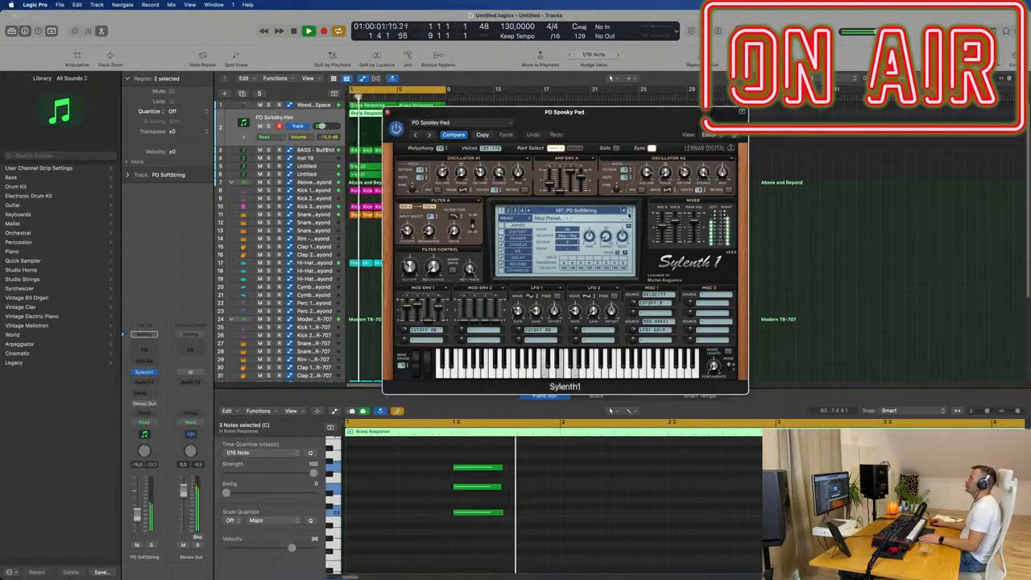
left_click_drag(647, 115, 767, 86)
left_click(749, 184)
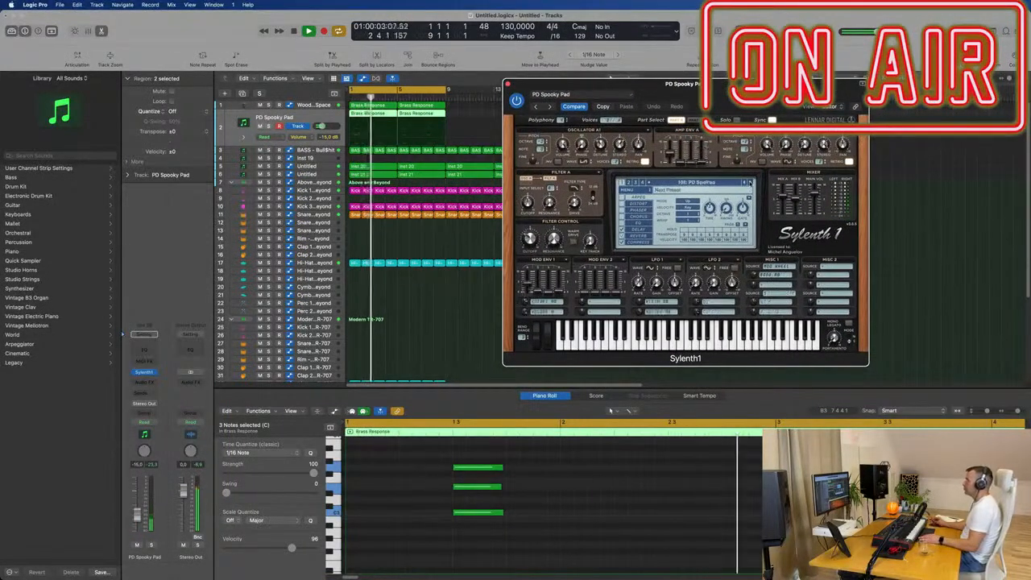
left_click(749, 184)
key("space")
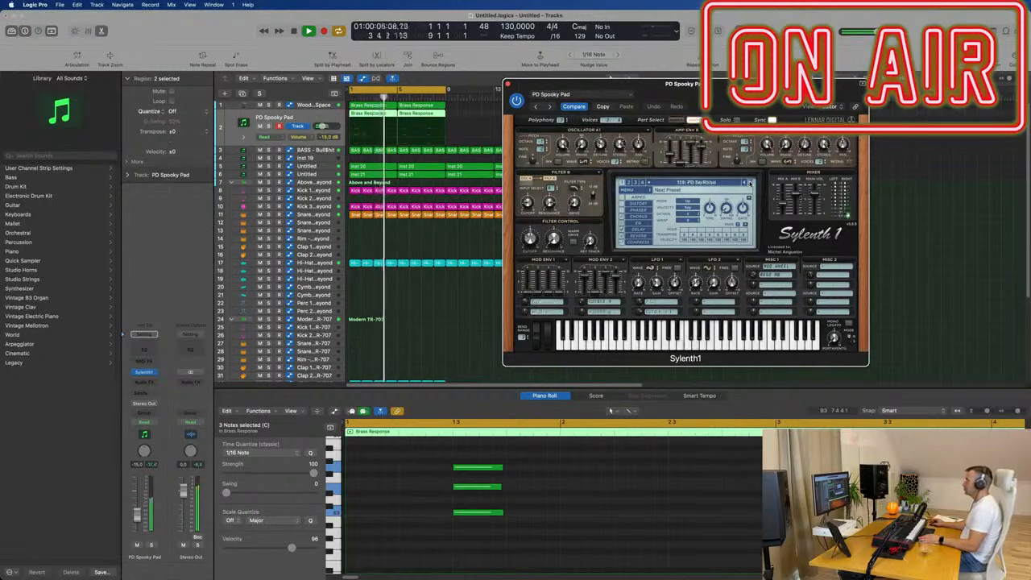
left_click(749, 184)
left_click(749, 184)
left_click(749, 183)
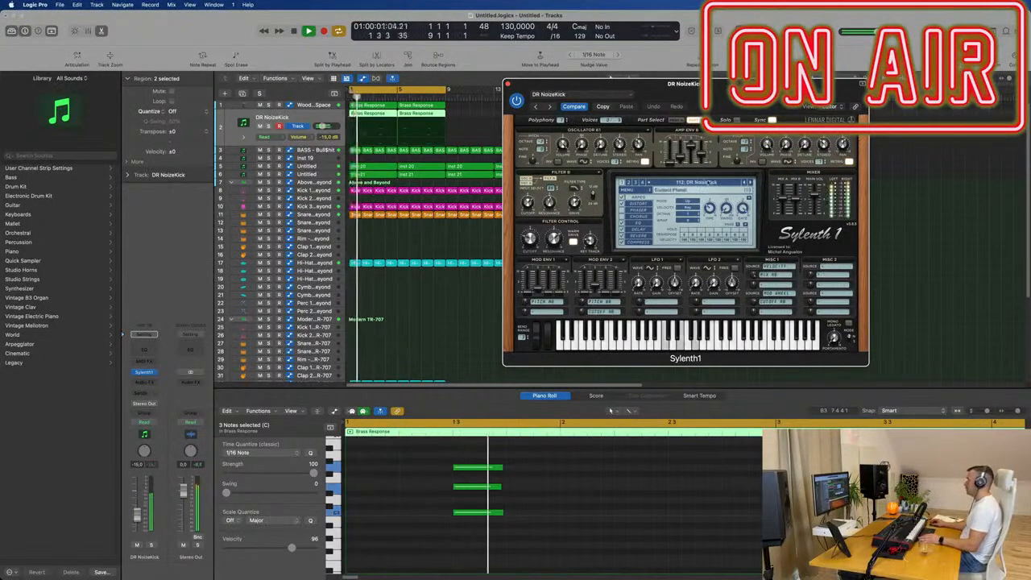
- Load Sylenth1's ARP Oakish preset, audition the presets up to ARP RubberDucky, and return to ARP Punchy
left_click(716, 183)
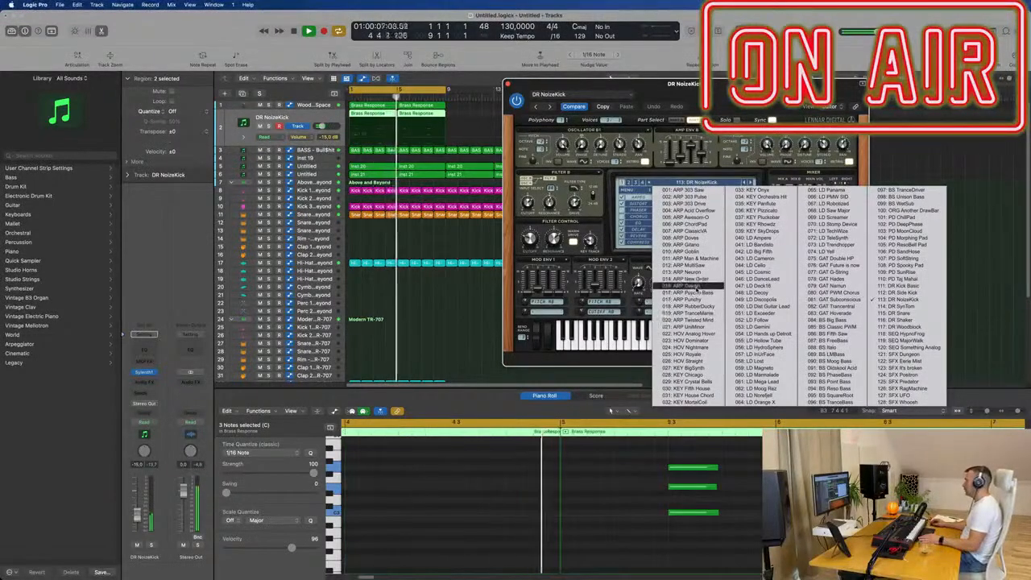
left_click(691, 285)
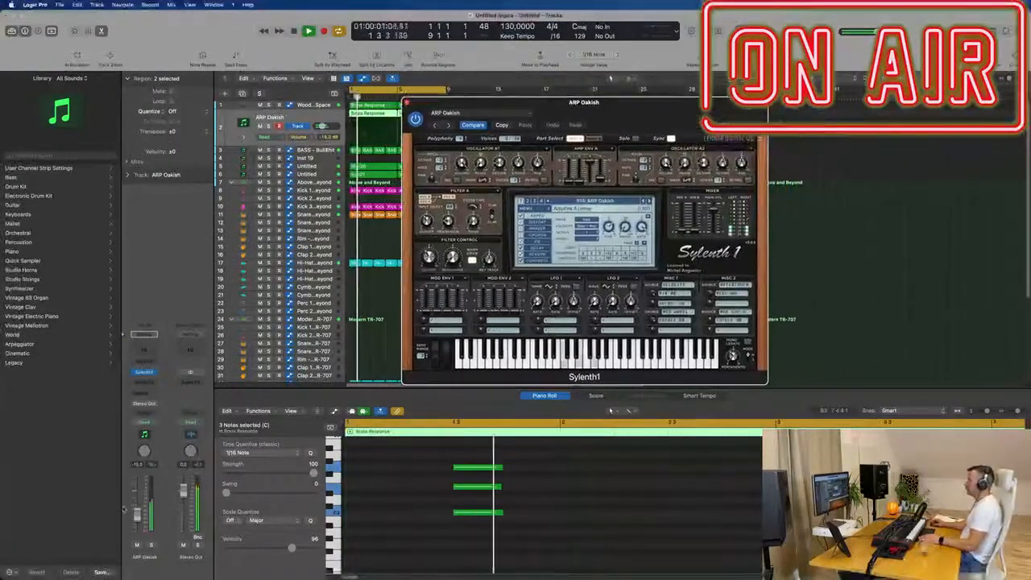
left_click(227, 451)
key("Return")
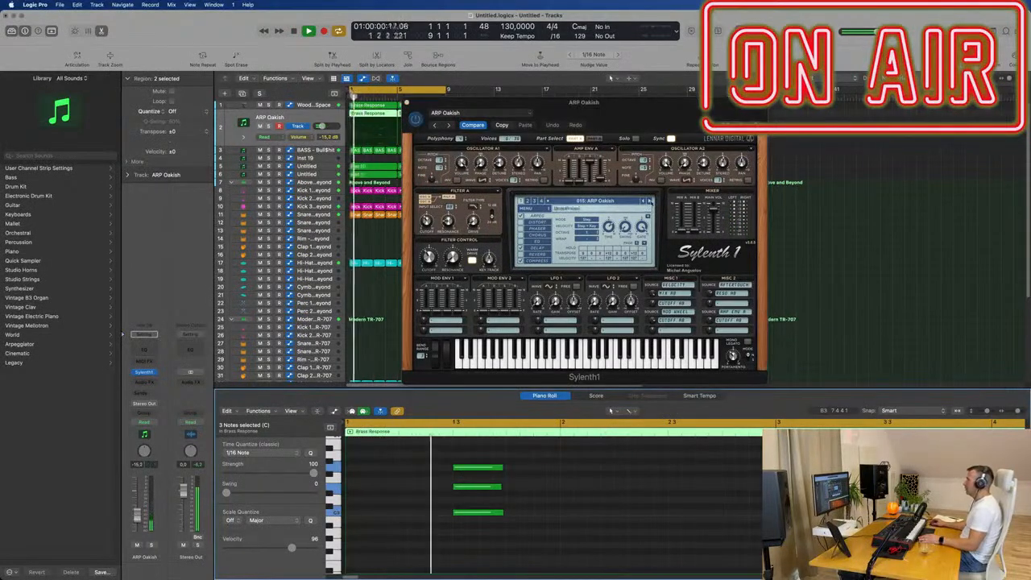
left_click(651, 201)
left_click(649, 201)
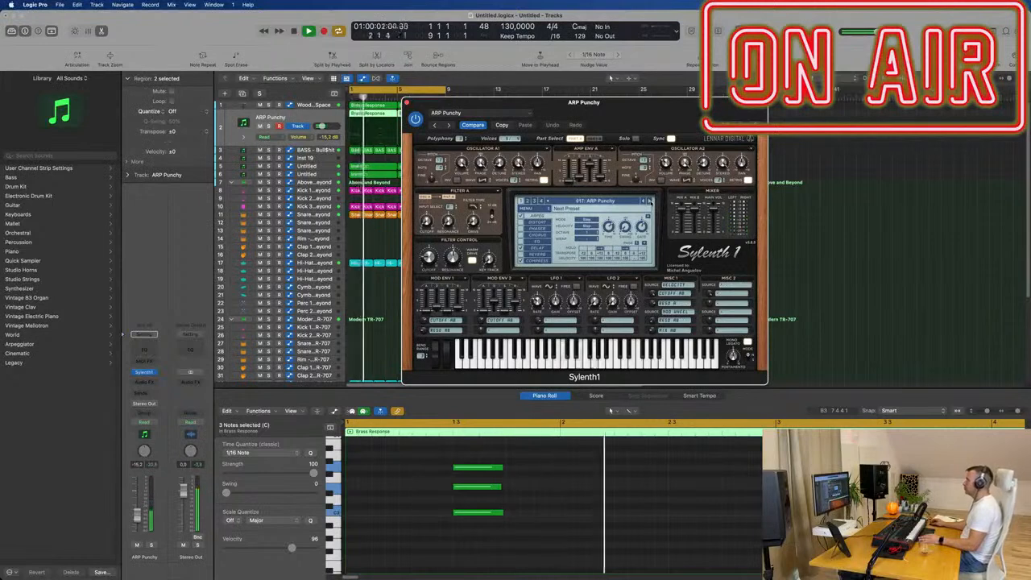
left_click(649, 200)
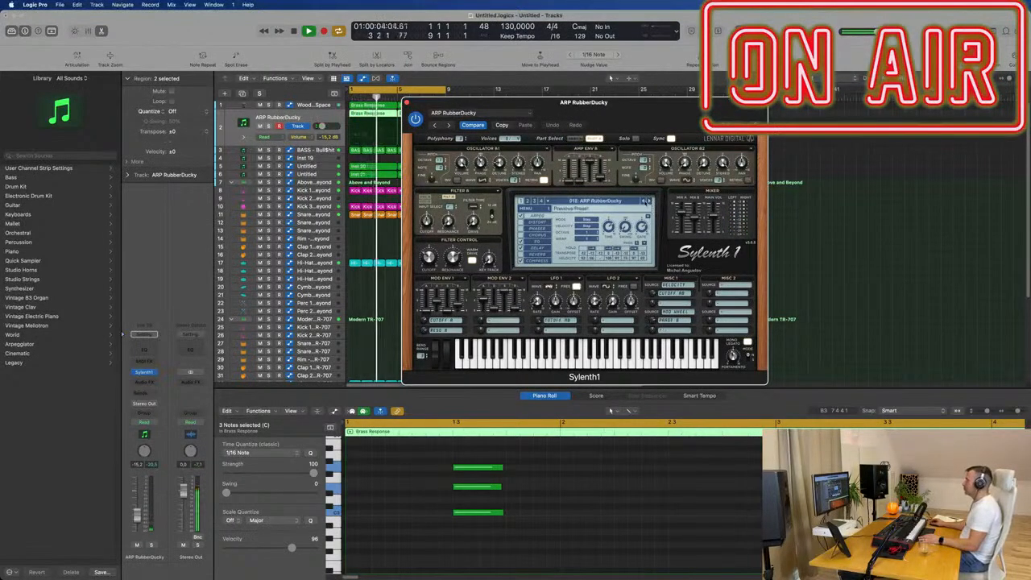
left_click(644, 201)
- Transpose all chord notes in both Brass Response regions down one octave and restart playback from the beginning
left_click(581, 504)
key("super+a")
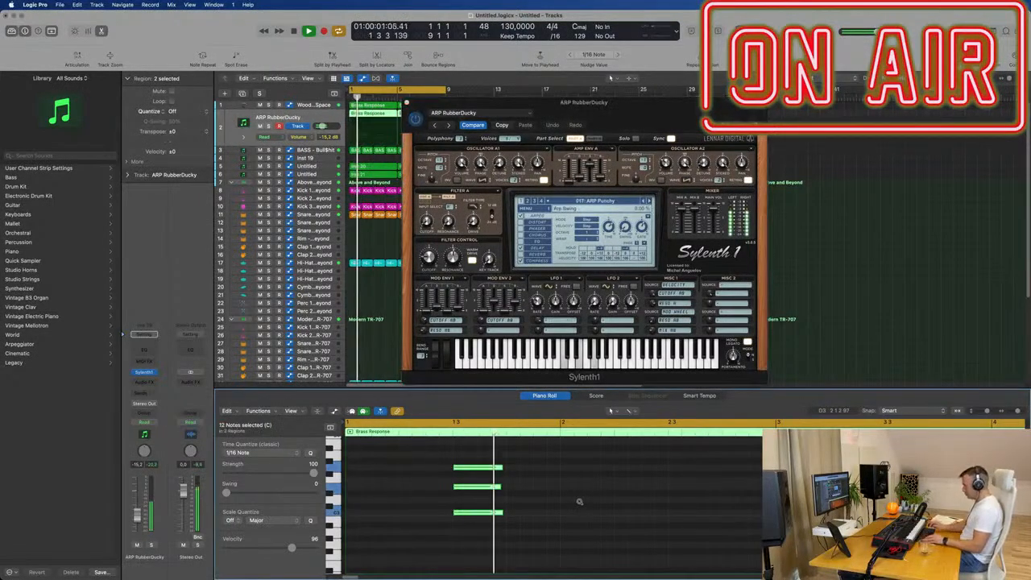
key("alt+shift+Down")
key("Return")
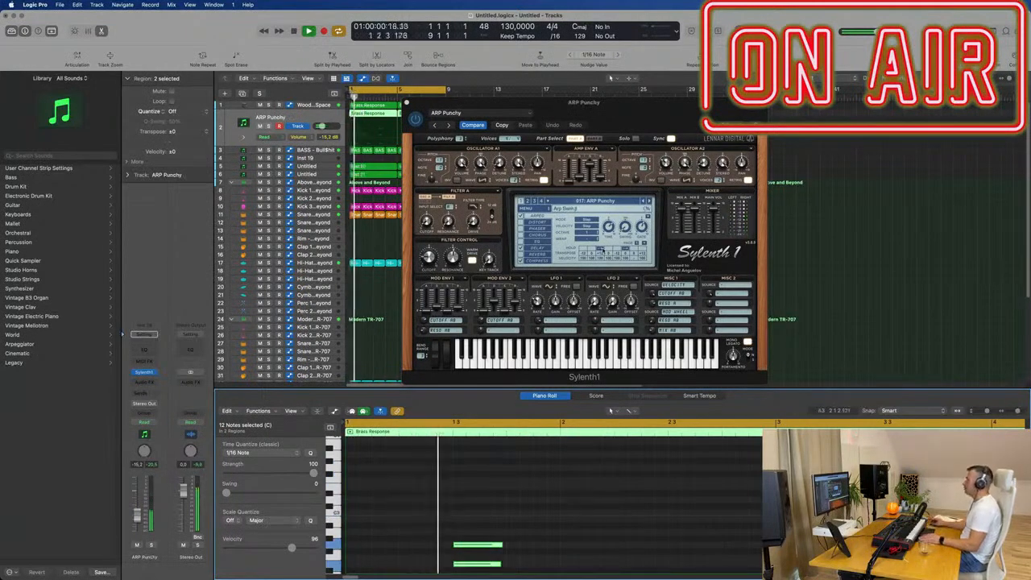
- Audition the Sylenth1 presets following ARP Punchy with the lowered chords, ending on KEY BigSynth
left_click_drag(626, 104, 681, 106)
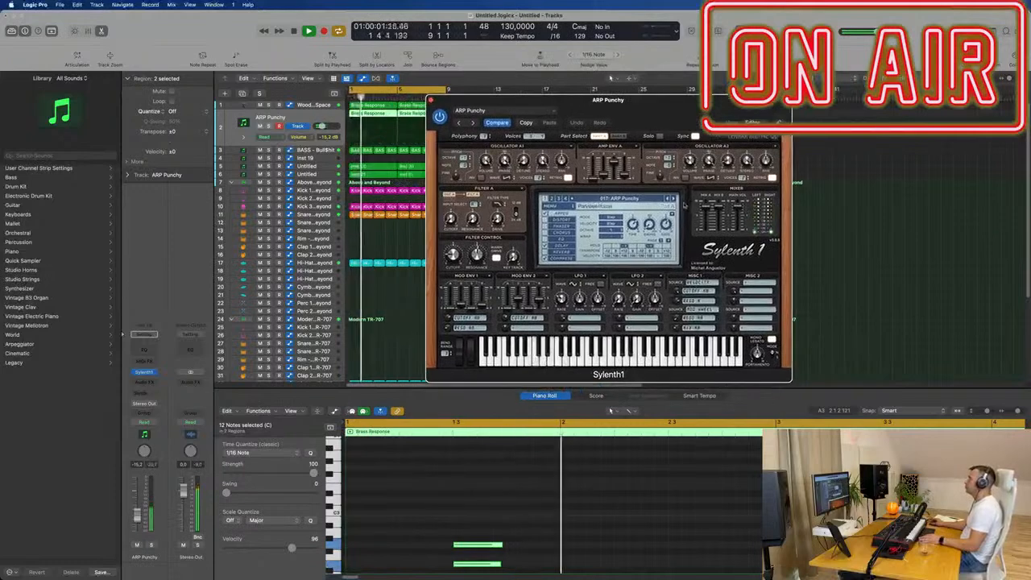
left_click(674, 199)
key("Return")
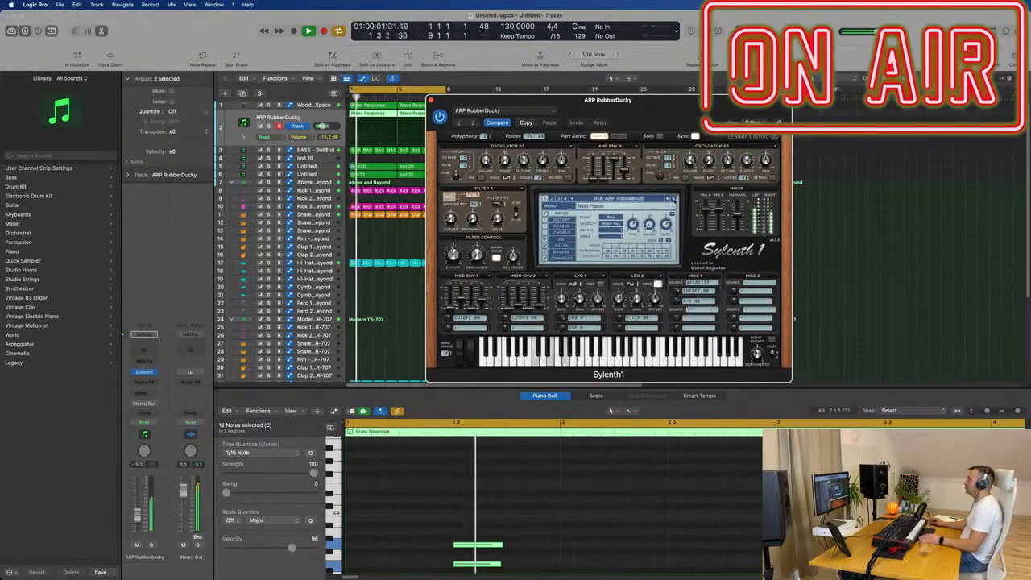
left_click(673, 199)
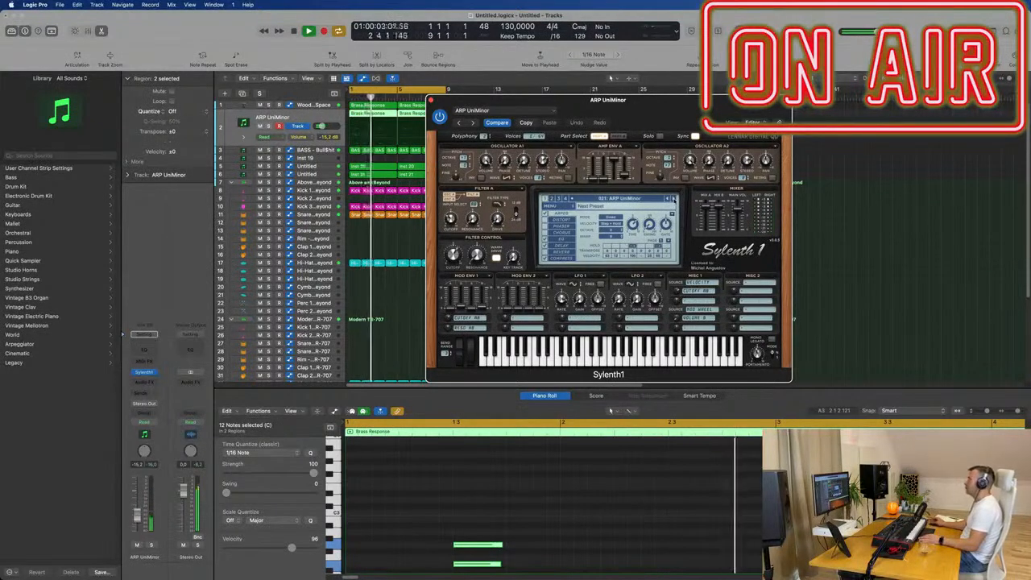
left_click(673, 199)
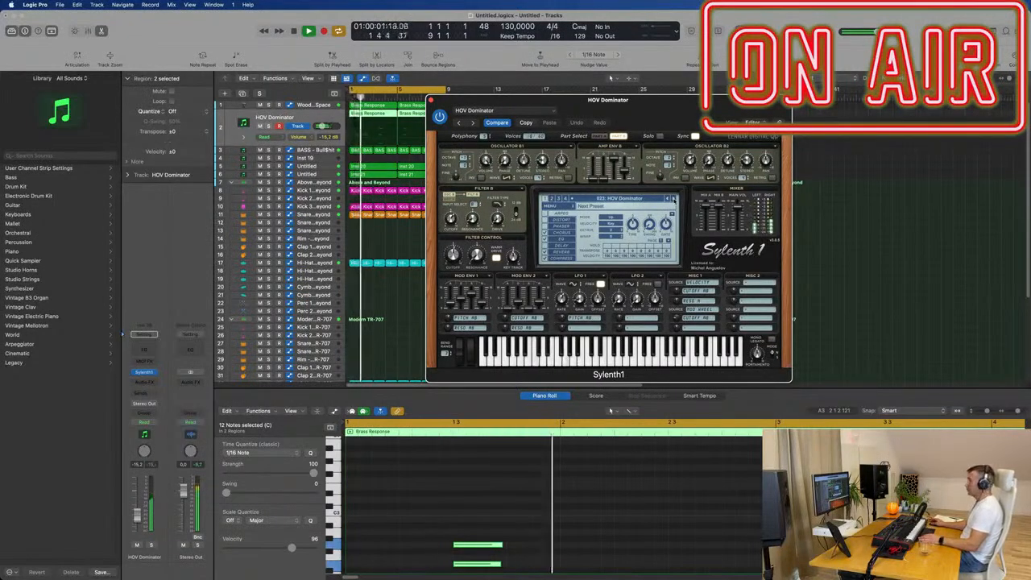
left_click(673, 199)
left_click(673, 199)
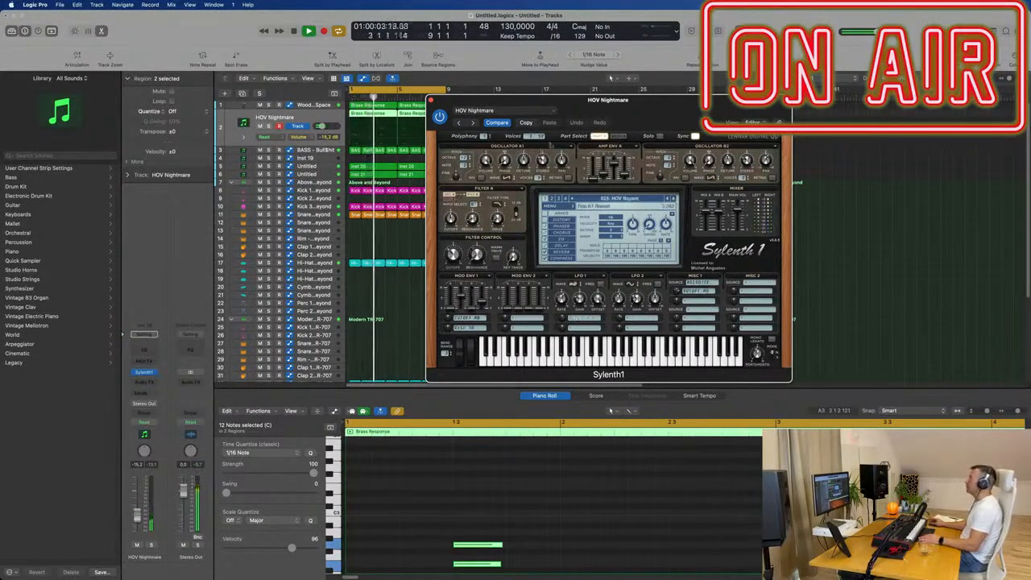
left_click_drag(507, 110, 621, 95)
left_click_drag(757, 85, 664, 126)
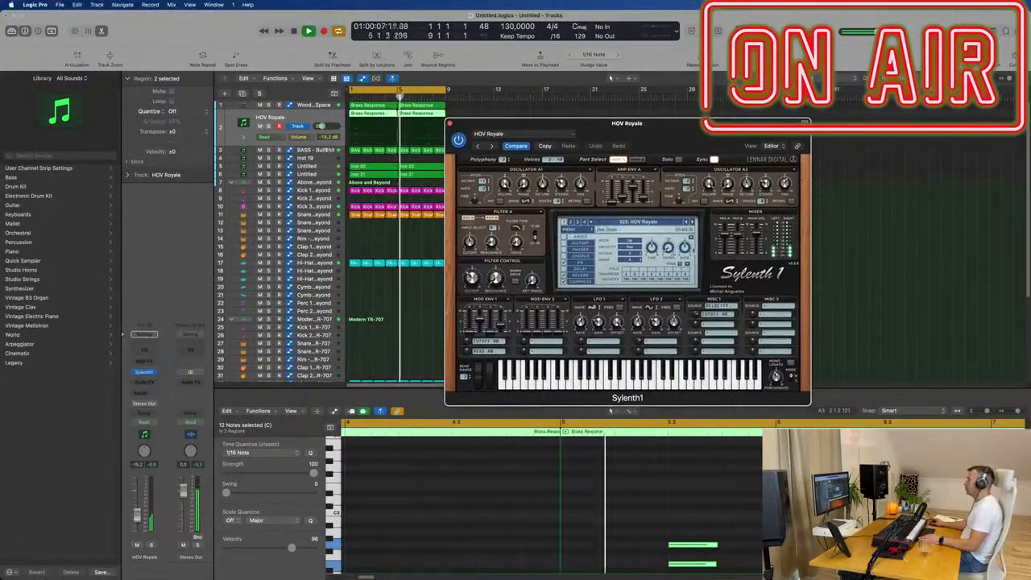
left_click(692, 222)
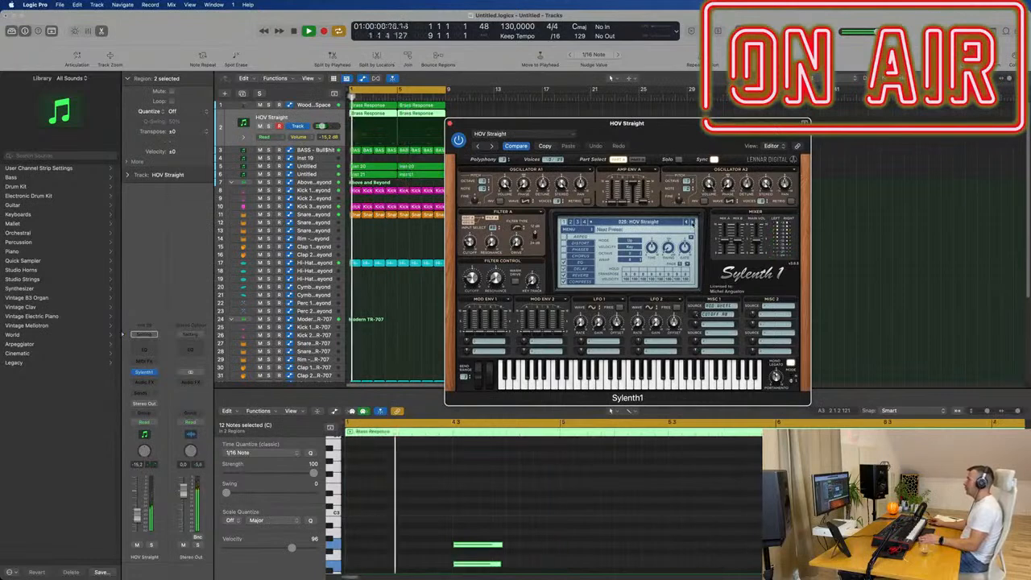
left_click(692, 222)
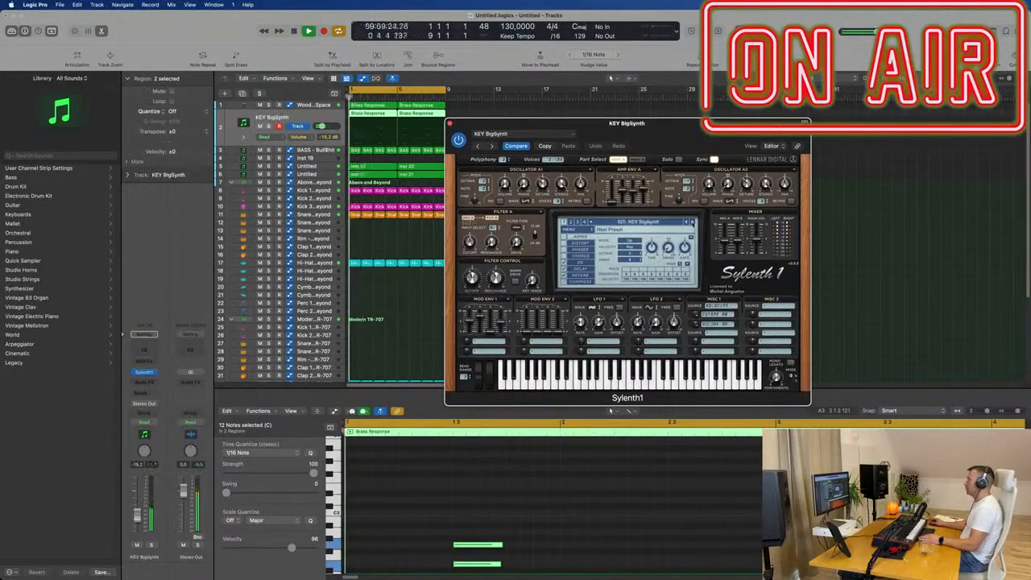
- Audition the Sylenth1 presets following KEY BigSynth against the loop, ending on KEY Fifth House
left_click(691, 222)
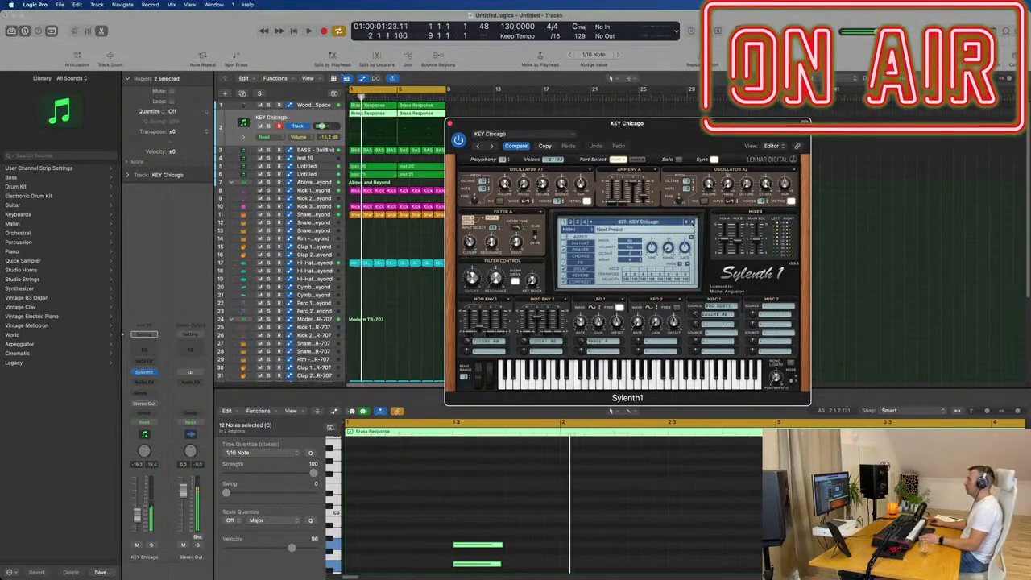
left_click(692, 223)
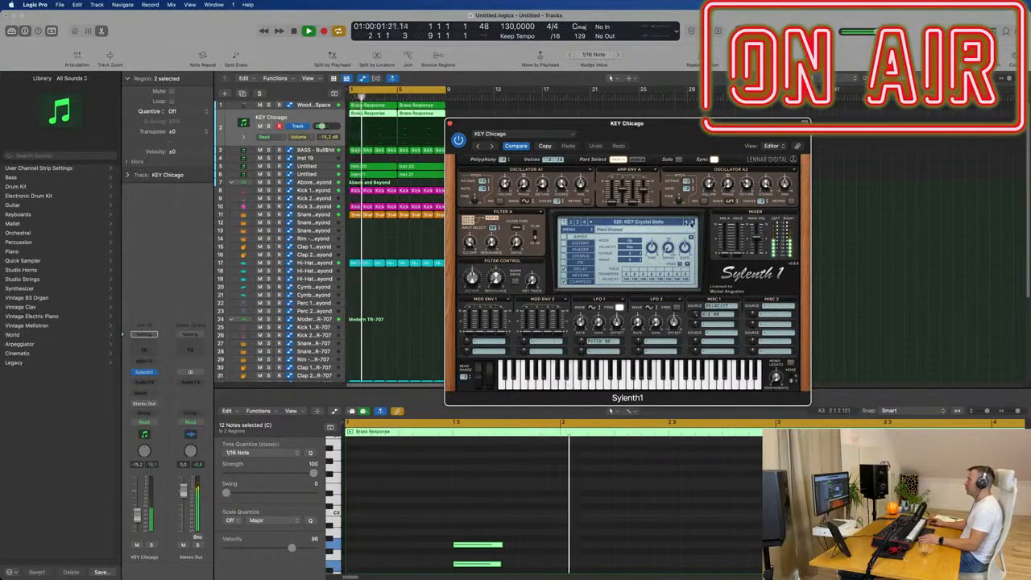
left_click(691, 222)
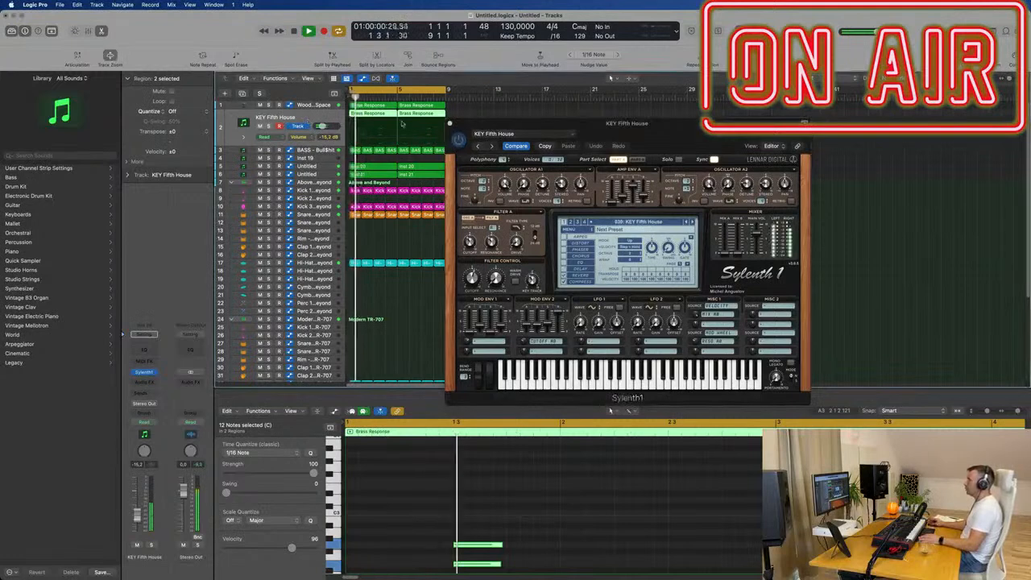
- Close Sylenth1, select both Brass Response regions on the KEY Fifth House track and mute that track during playback
left_click(450, 122)
left_click(469, 117)
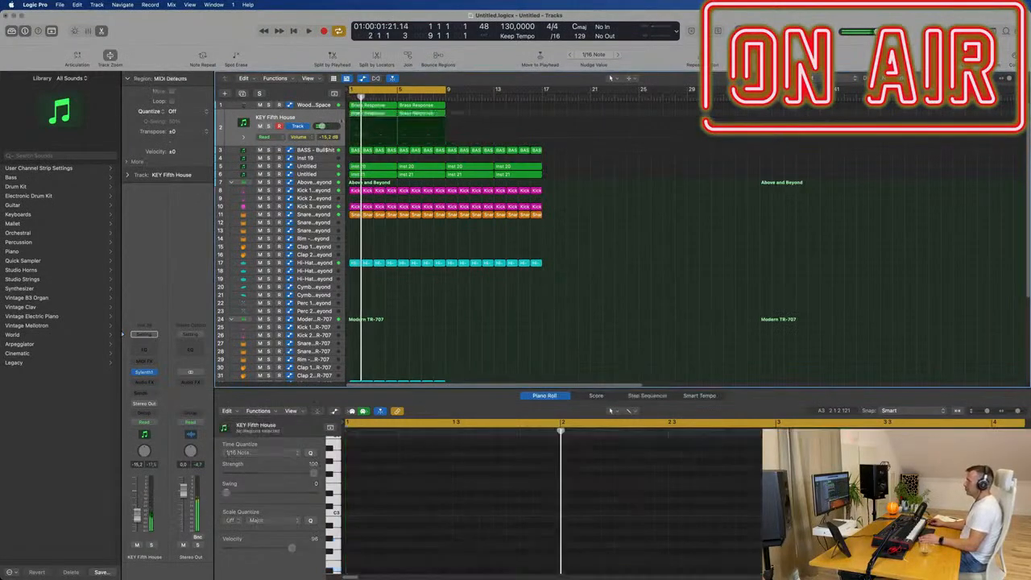
left_click_drag(464, 119, 383, 113)
key("space")
left_click(259, 126)
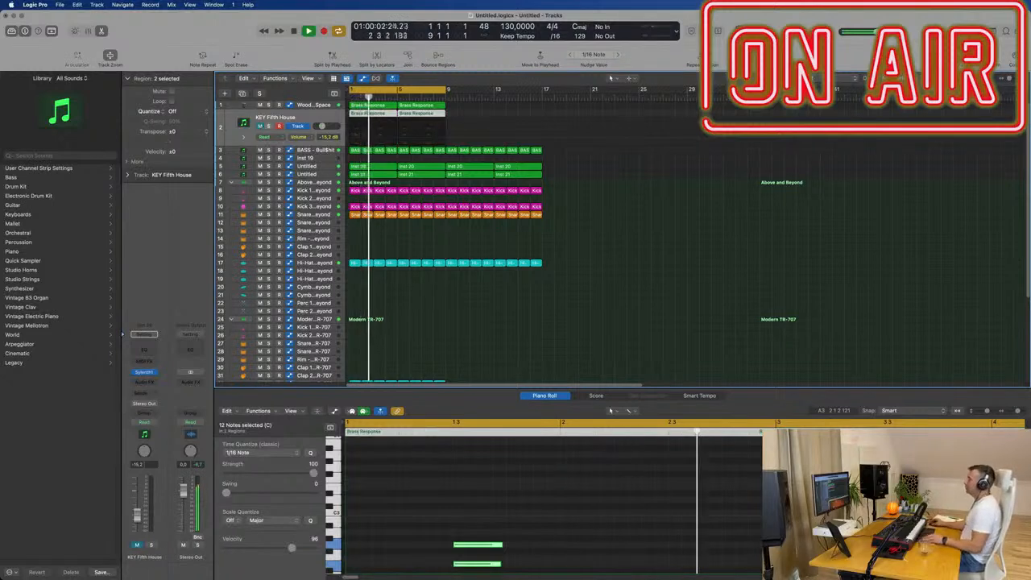
- Duplicate the Woodblock Space track together with its Alchemy instrument, without copying its regions
scroll(472, 241, "up", 2)
scroll(473, 242, "down", 1)
scroll(473, 241, "down", 1)
scroll(451, 134, "up", 1)
key("Return")
left_click(311, 105)
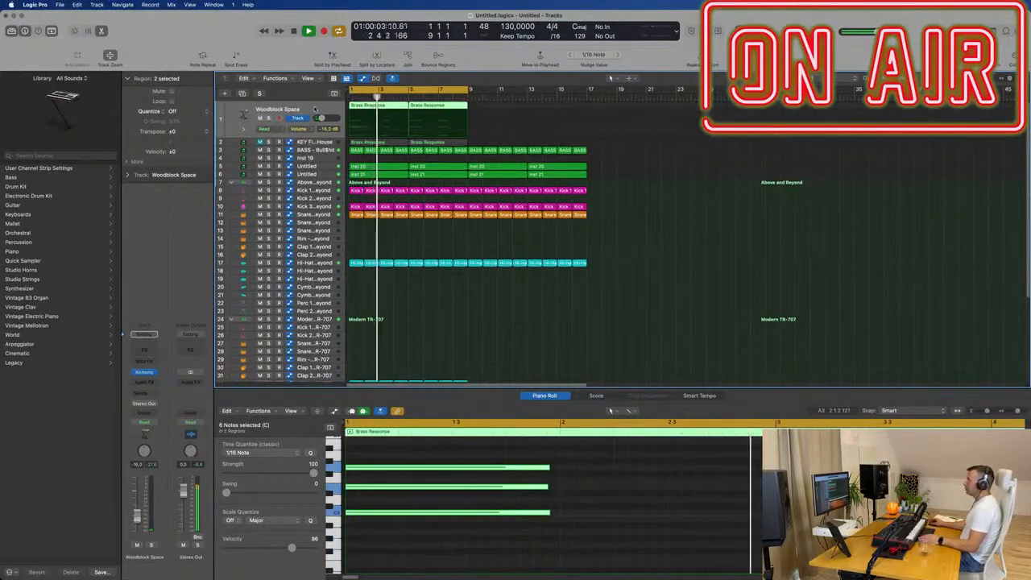
left_click(242, 93)
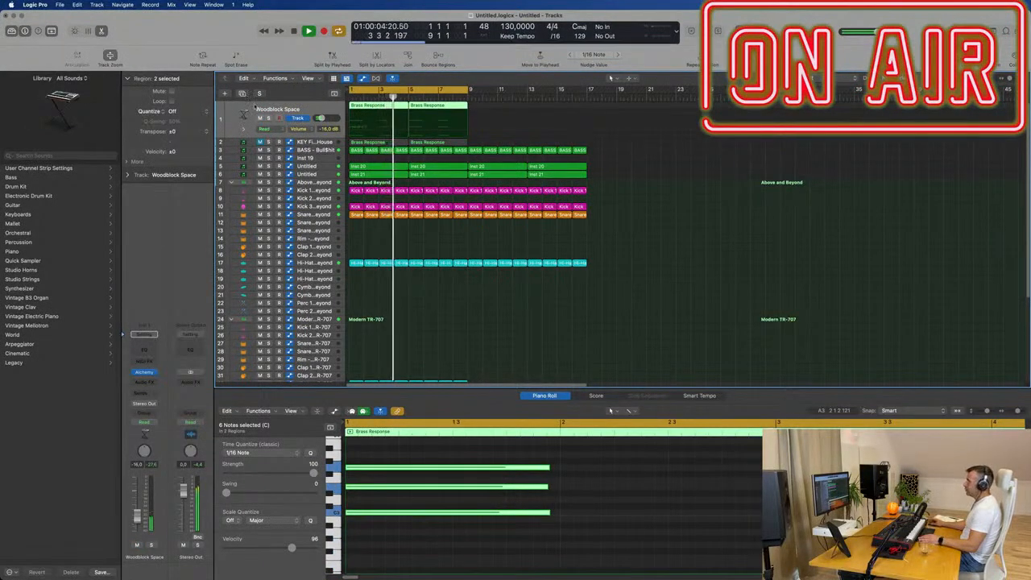
- Add a send to Bus 7 on the duplicated Woodblock Space track
left_click(145, 393)
mouse_move(165, 406)
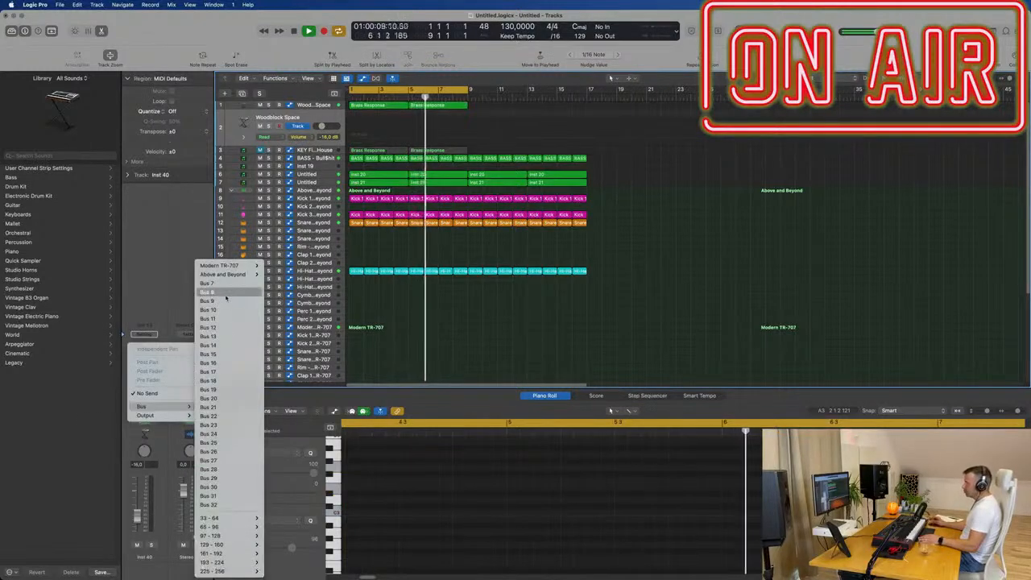
left_click(227, 285)
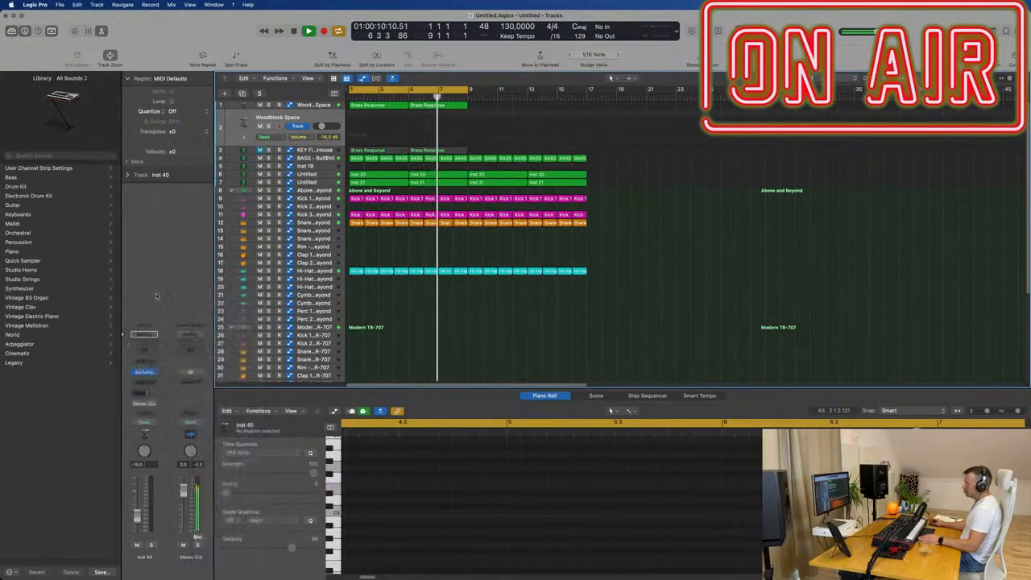
- Insert a stereo SilverVerb on the Bus 7 aux channel and load its grandiose preset
left_click(196, 377)
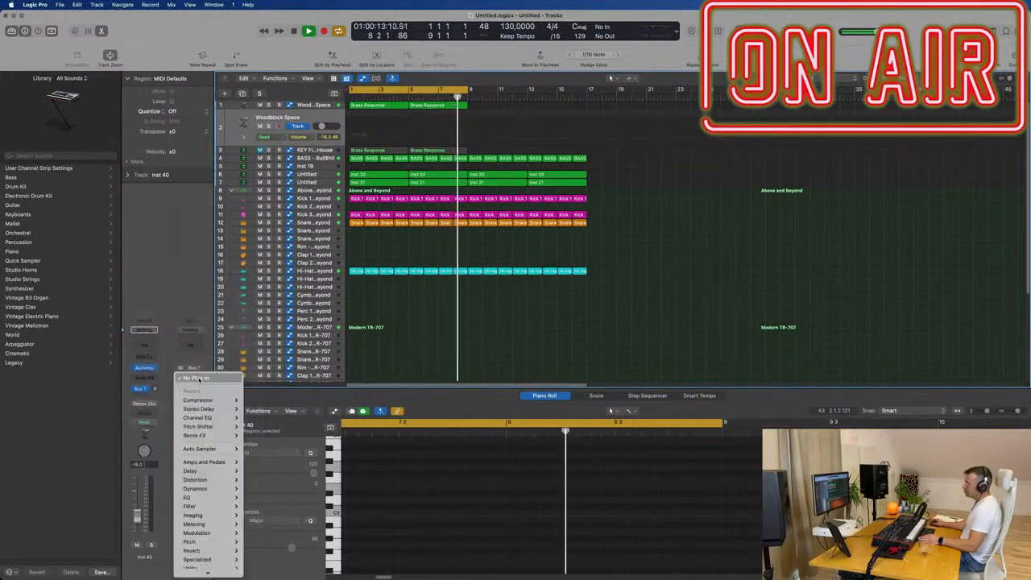
mouse_move(214, 427)
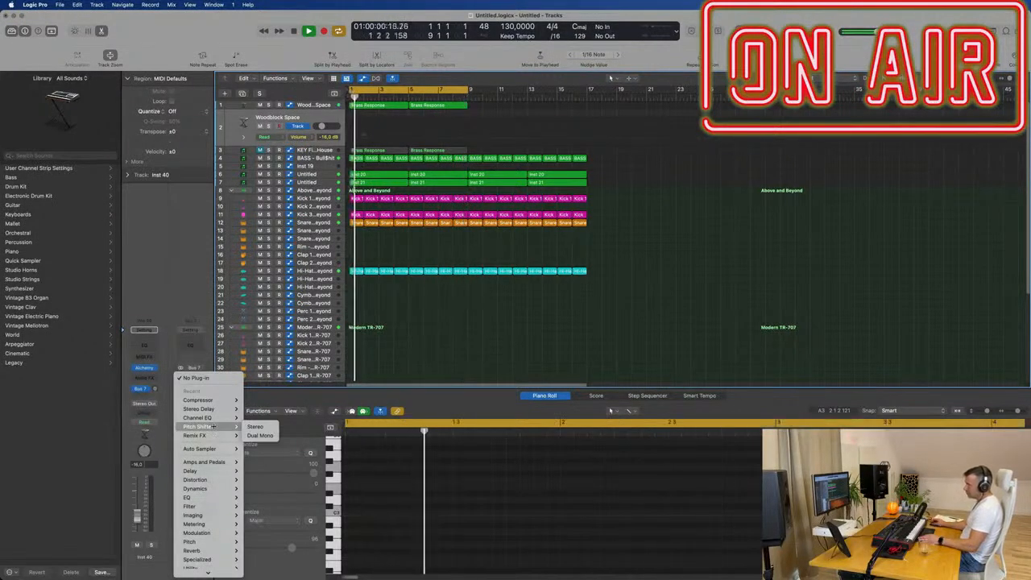
mouse_move(211, 551)
mouse_move(274, 555)
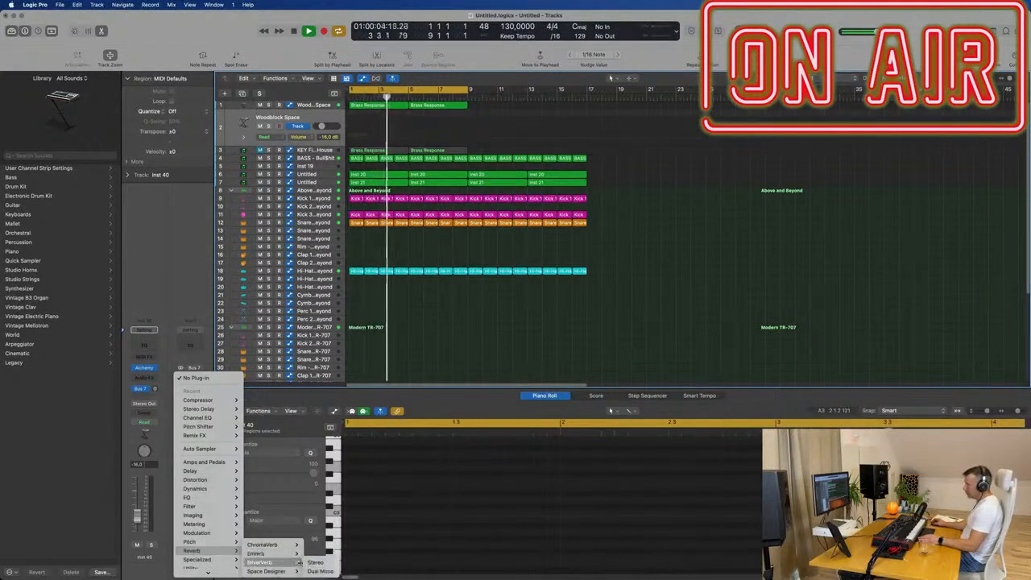
left_click(314, 553)
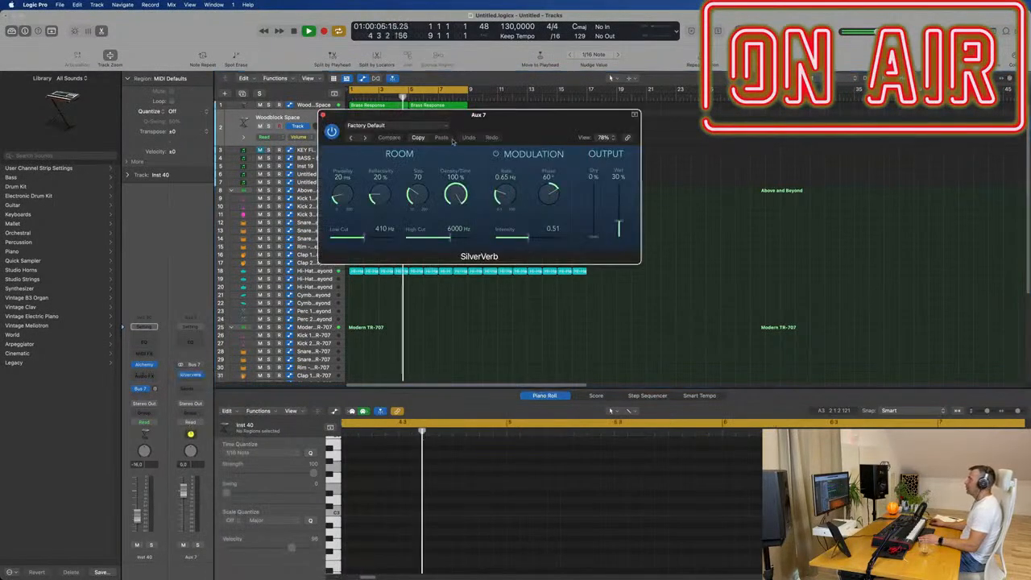
left_click(379, 126)
left_click(419, 292)
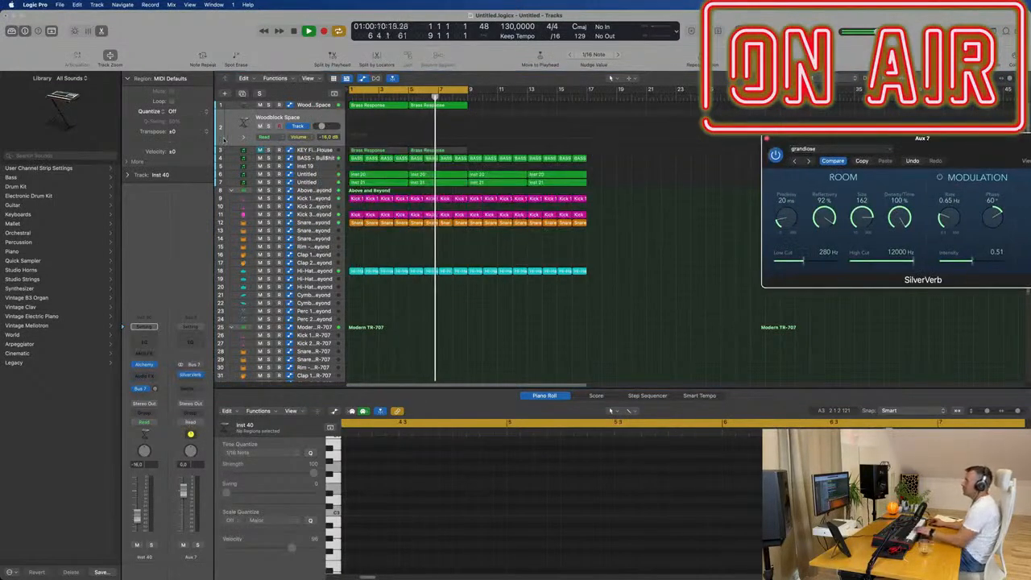
left_click(170, 412)
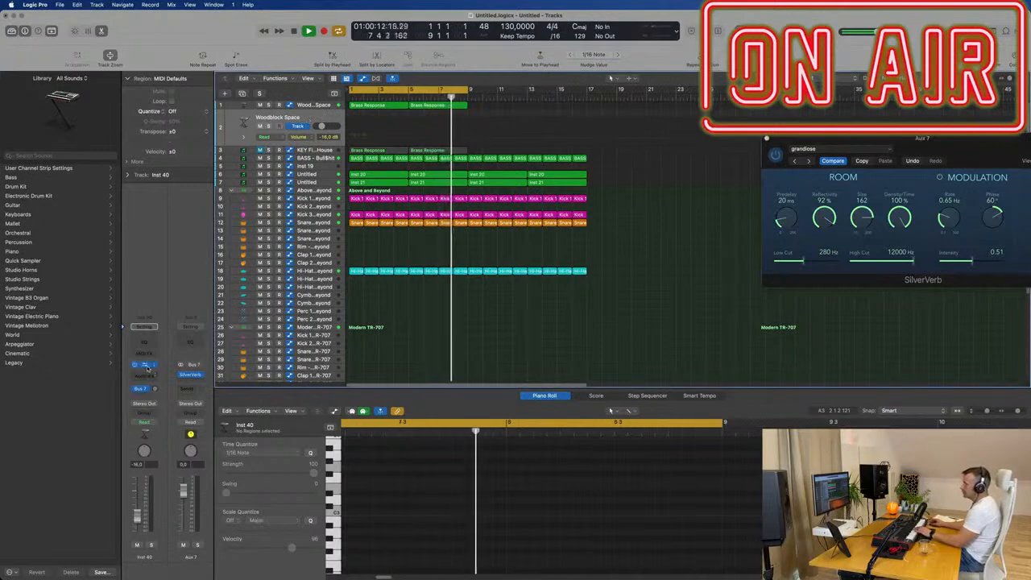
- Open Alchemy on the duplicated track, place its window clear of the mixer, and raise the track's volume and Bus 7 send
left_click(144, 365)
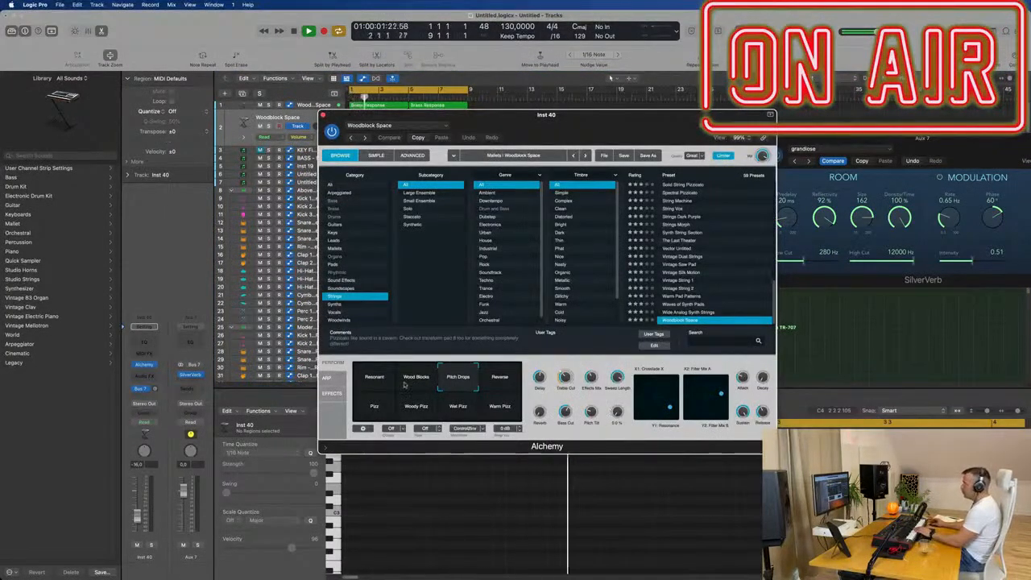
left_click_drag(524, 114, 469, 242)
left_click_drag(485, 348, 473, 361)
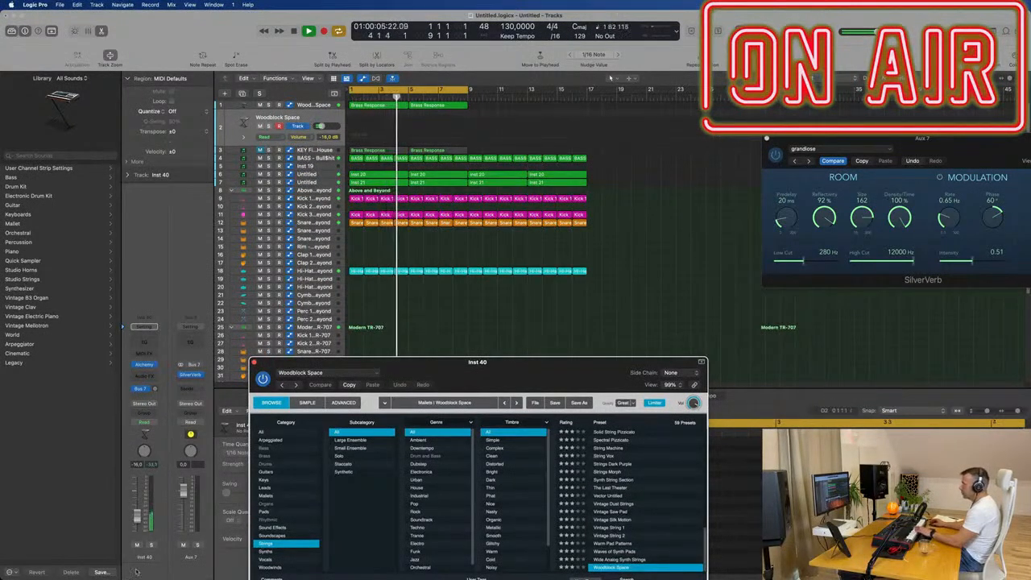
left_click(561, 349)
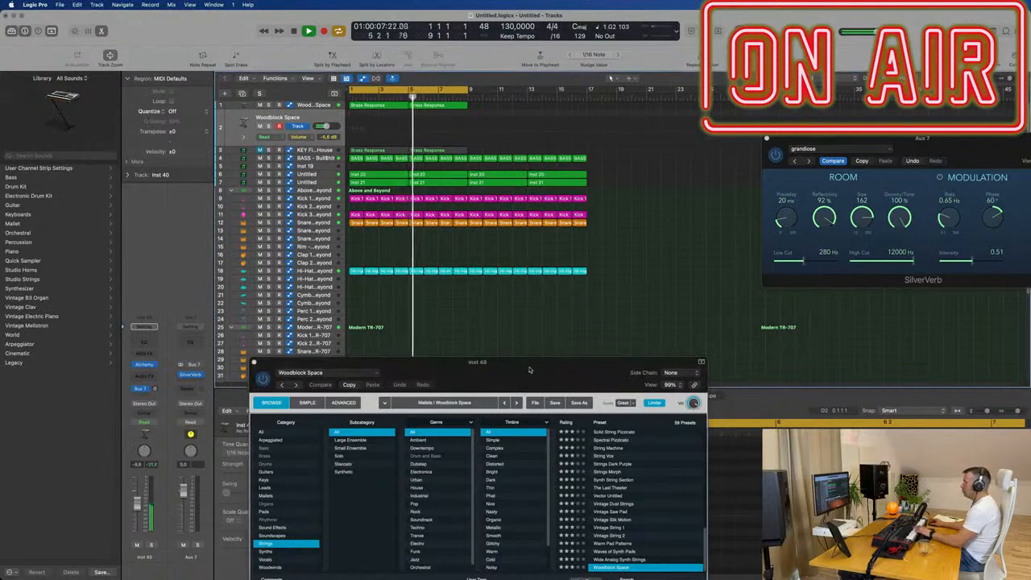
left_click_drag(537, 360, 648, 215)
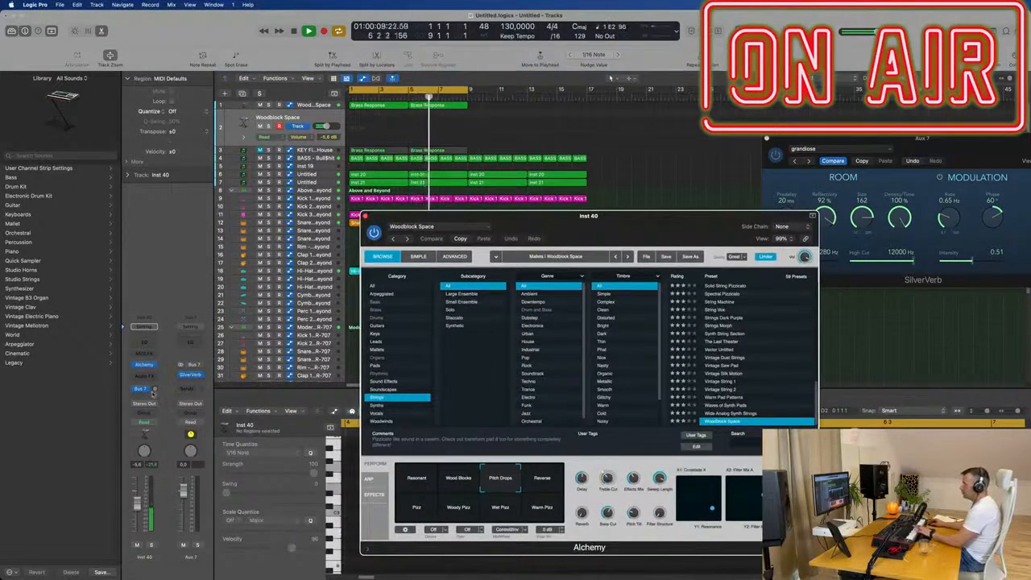
left_click_drag(168, 353, 170, 351)
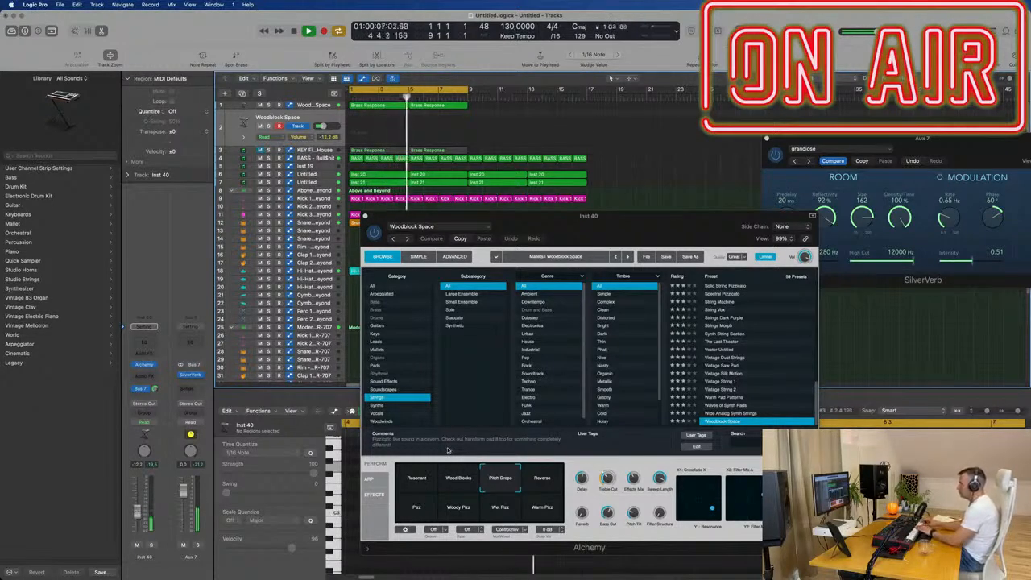
- Audition Alchemy's performance snapshots from Wood Blocks onwards, keep Warm Pizz, and adjust the Bus 7 send level
left_click(465, 479)
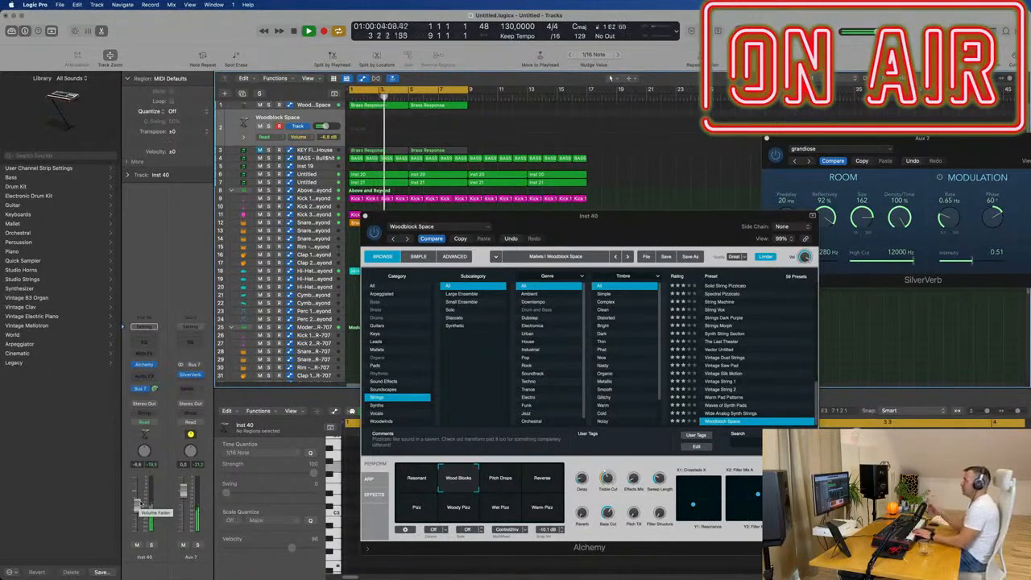
left_click(537, 470)
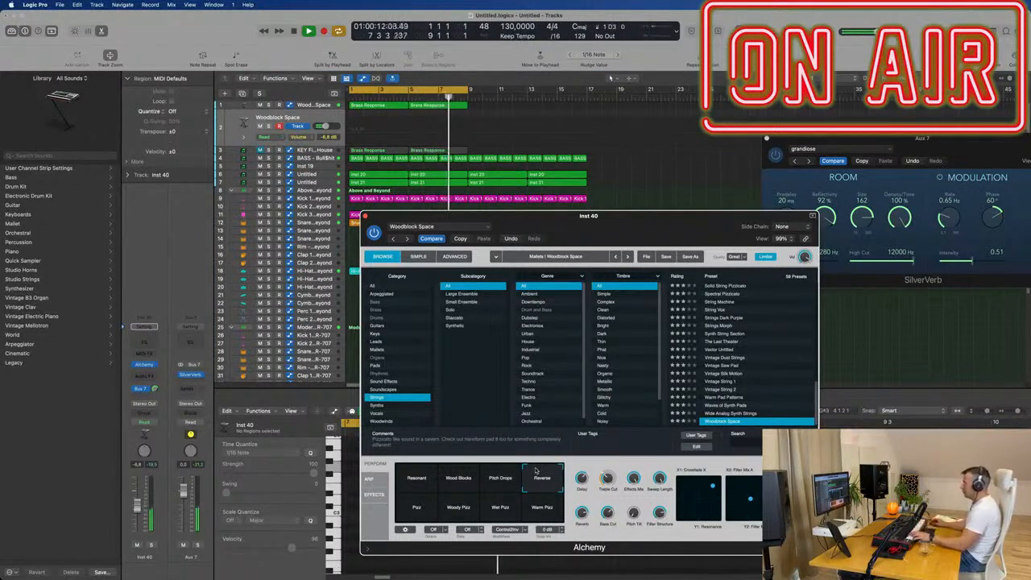
left_click(416, 507)
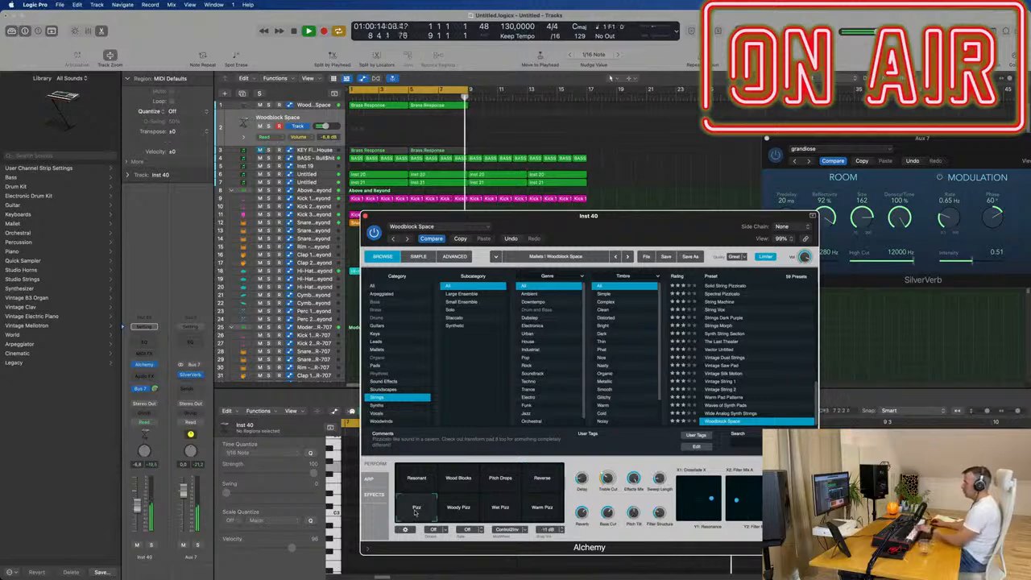
left_click(458, 507)
left_click(500, 507)
left_click(542, 507)
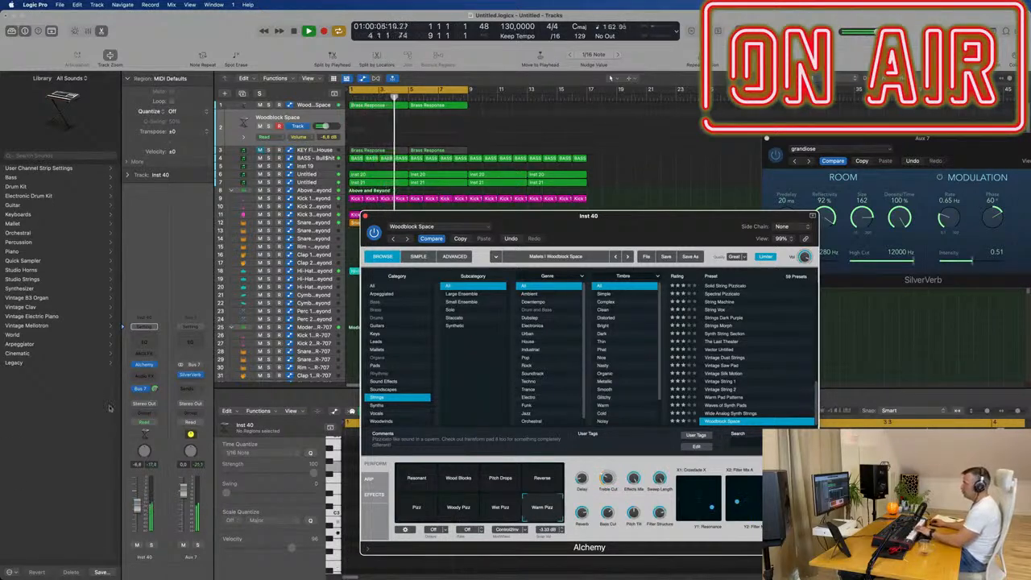
left_click(155, 392)
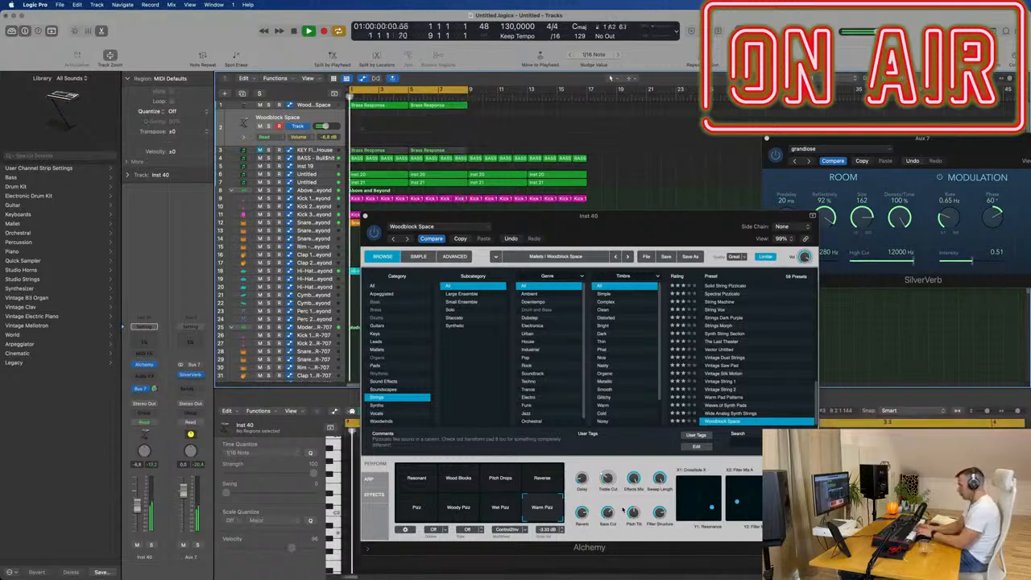
- Record a plucked part on the duplicated Woodblock Space track from bar 2 and split the recorded region at bar 3
key("r")
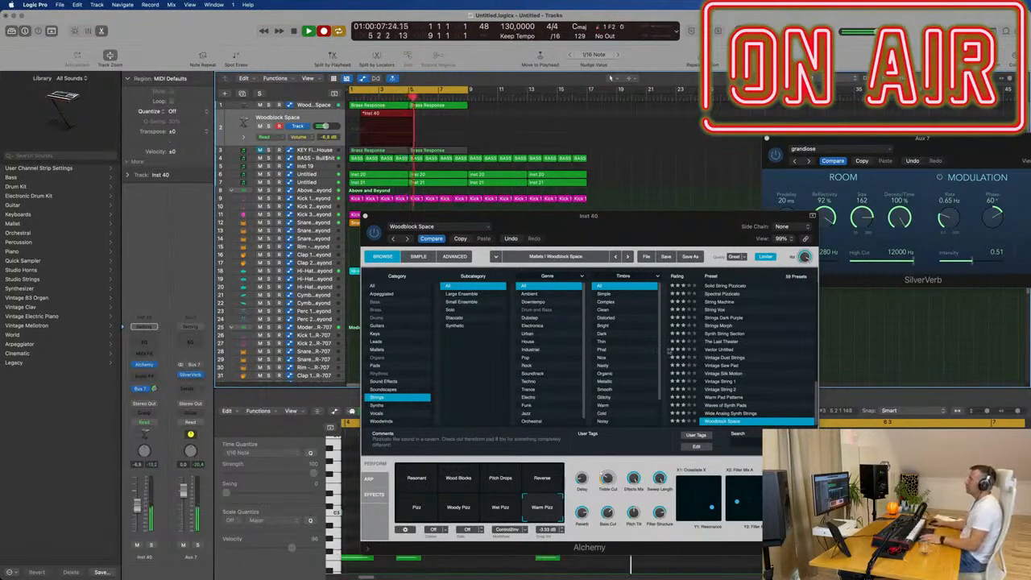
key("space")
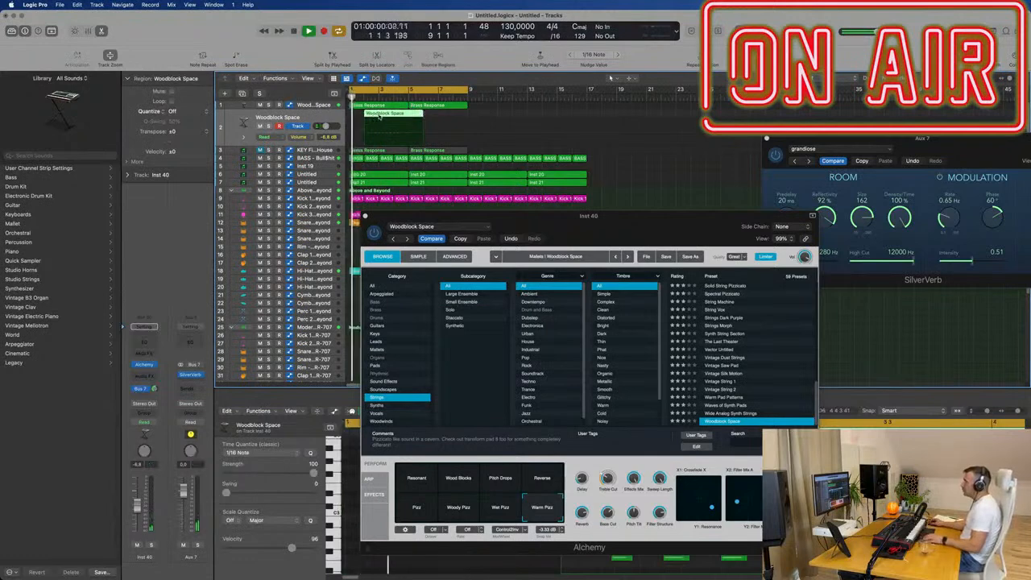
double_click(379, 124)
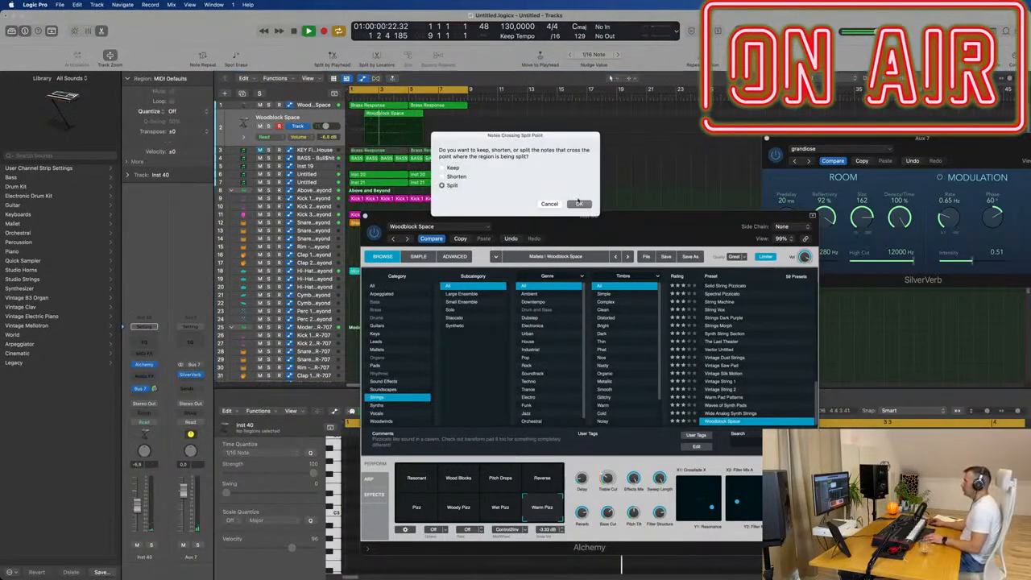
left_click(578, 203)
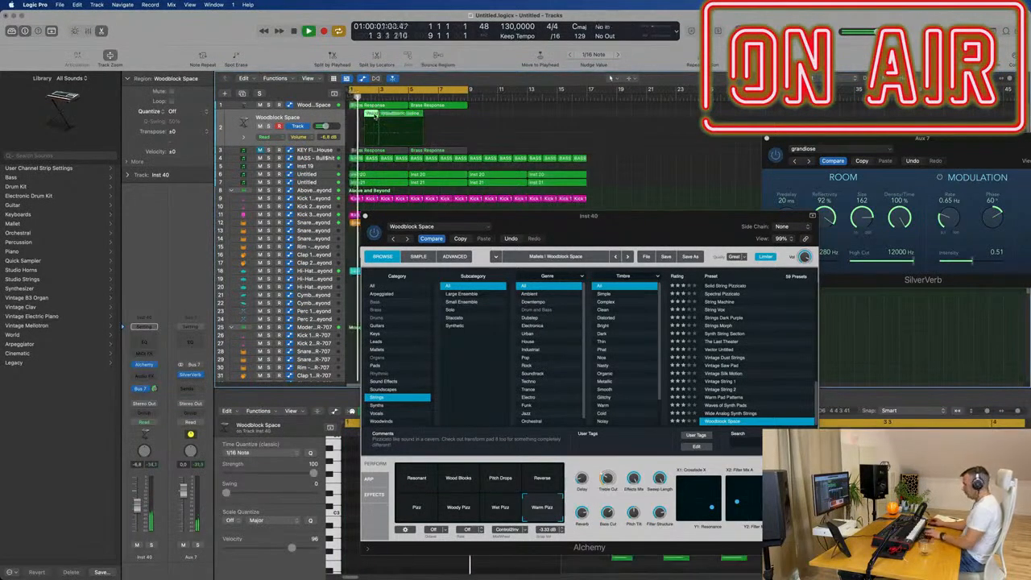
- Remove the part of the recording before bar 3 and move the remaining region to bar 1
key("space")
left_click_drag(402, 117, 371, 116)
key("space")
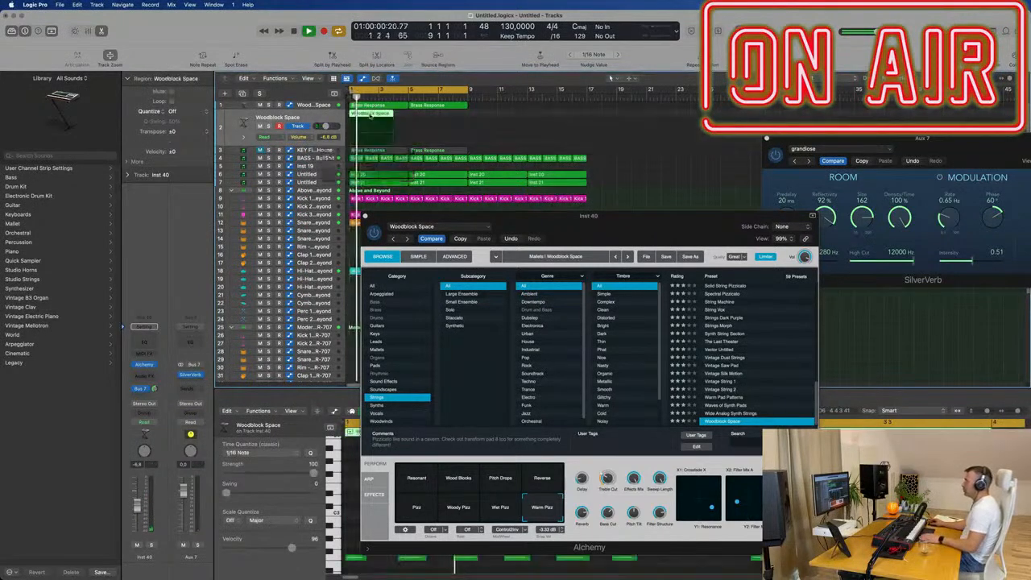
- Show the recorded region's notes in the Piano Roll and move the Alchemy window clear of the editor
key("p")
double_click(370, 116)
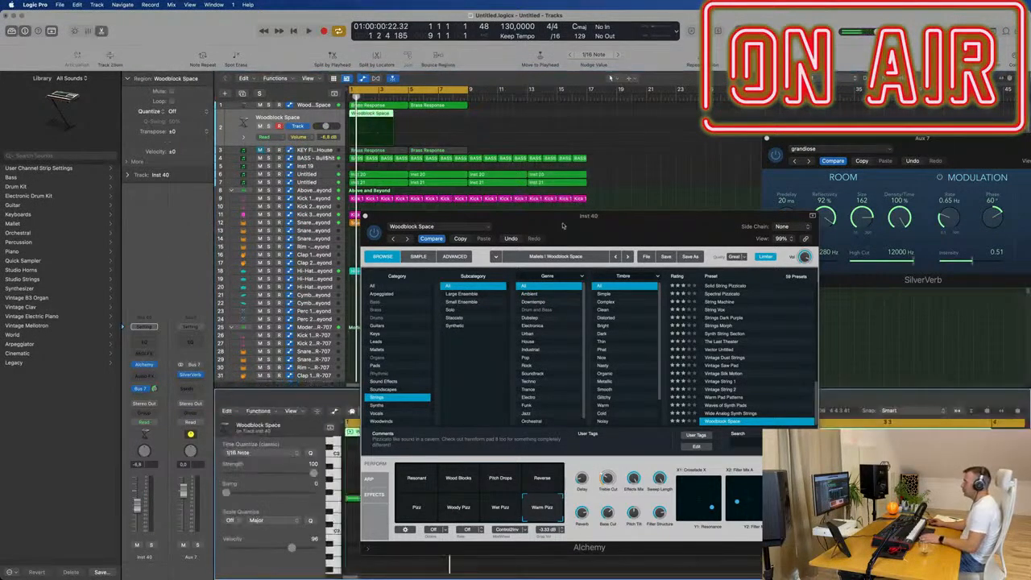
left_click_drag(568, 216, 1002, 130)
key("space")
- Quantize all notes in the Woodblock Space region to 1/16 notes and restart playback
key("space")
left_click(453, 550)
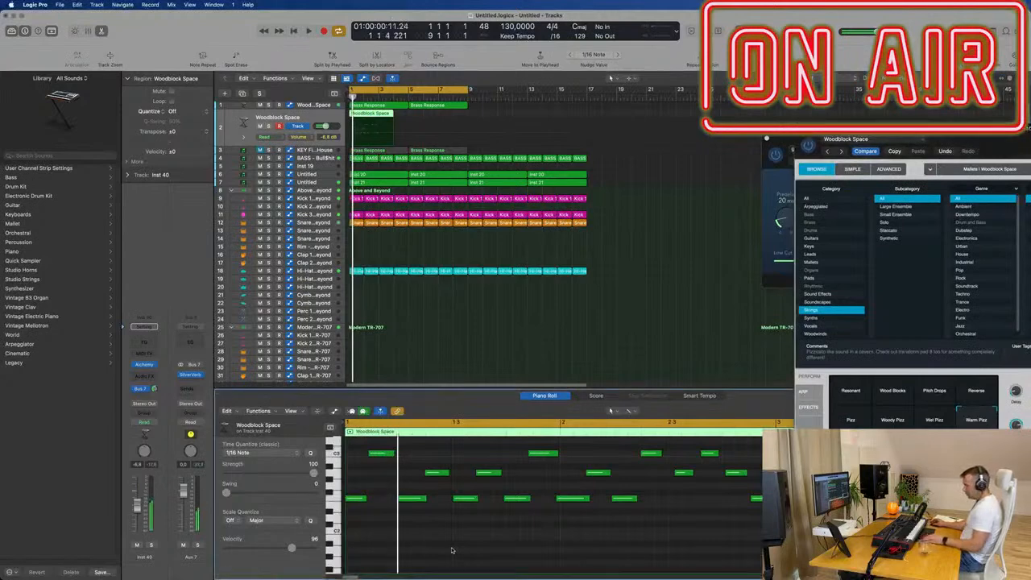
key("super+a")
key("space")
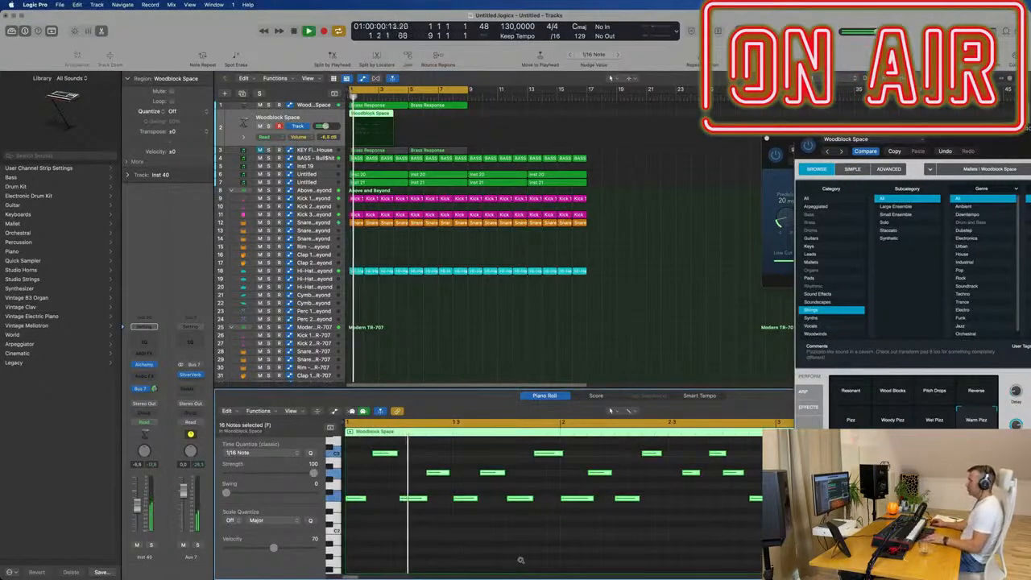
key("super+Left")
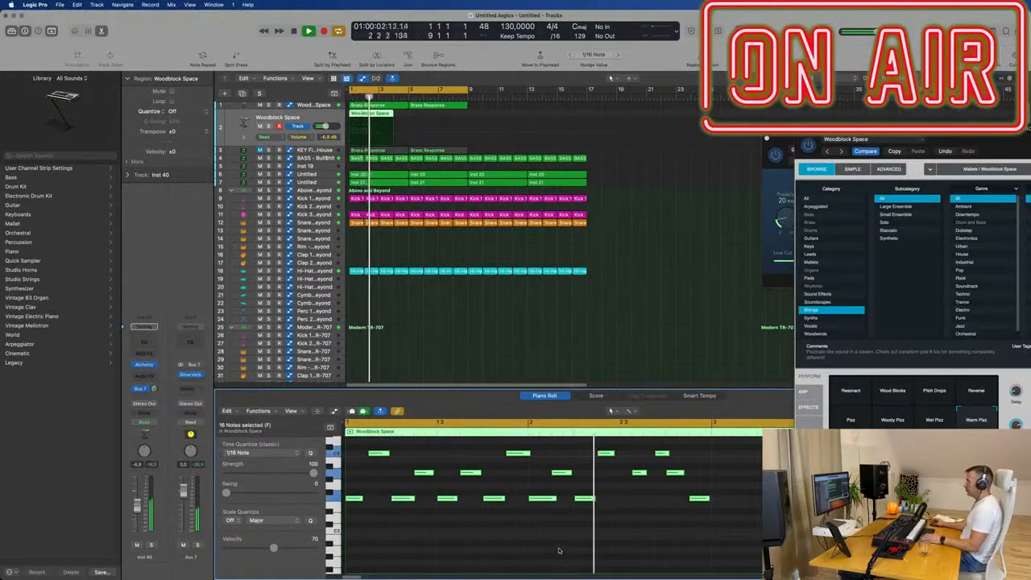
- Delete all notes from bar 2 onwards in the Woodblock Space region, keeping the first bar, and play it back
left_click_drag(537, 539, 756, 450)
key("Delete")
key("space")
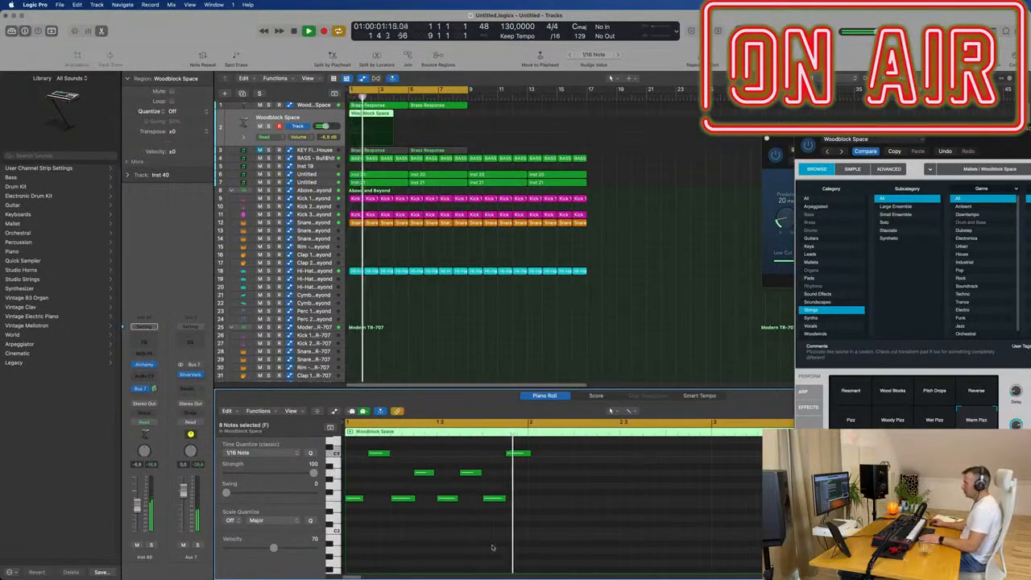
- Repeat the one-bar note pattern of the Woodblock Space region over bars 2 and 3
left_click(528, 453)
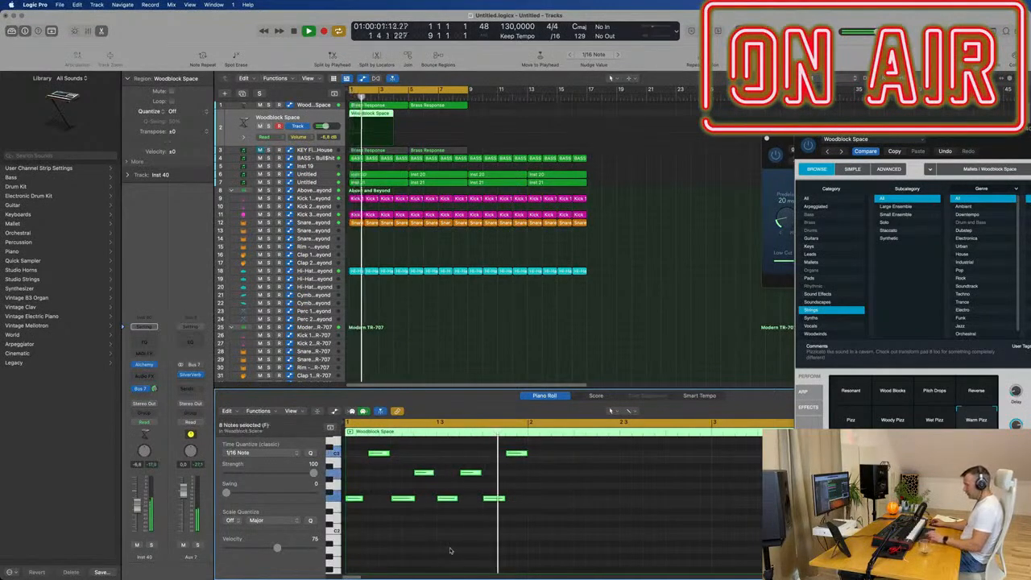
key("super+r")
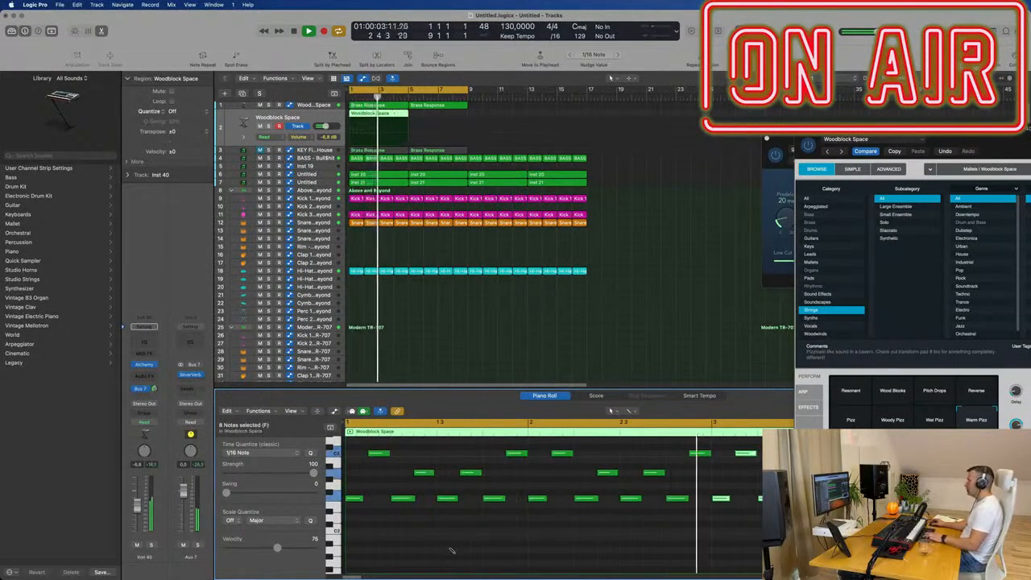
- Try repeating the Woodblock Space region from bar 5 and remove the repeated copy
left_click(413, 144)
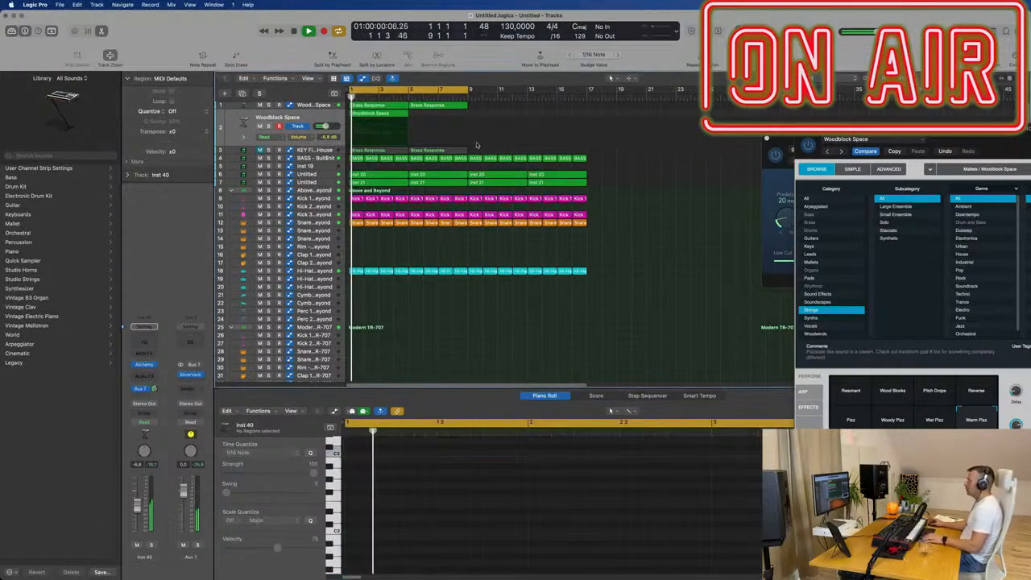
left_click(393, 132)
key("super+r")
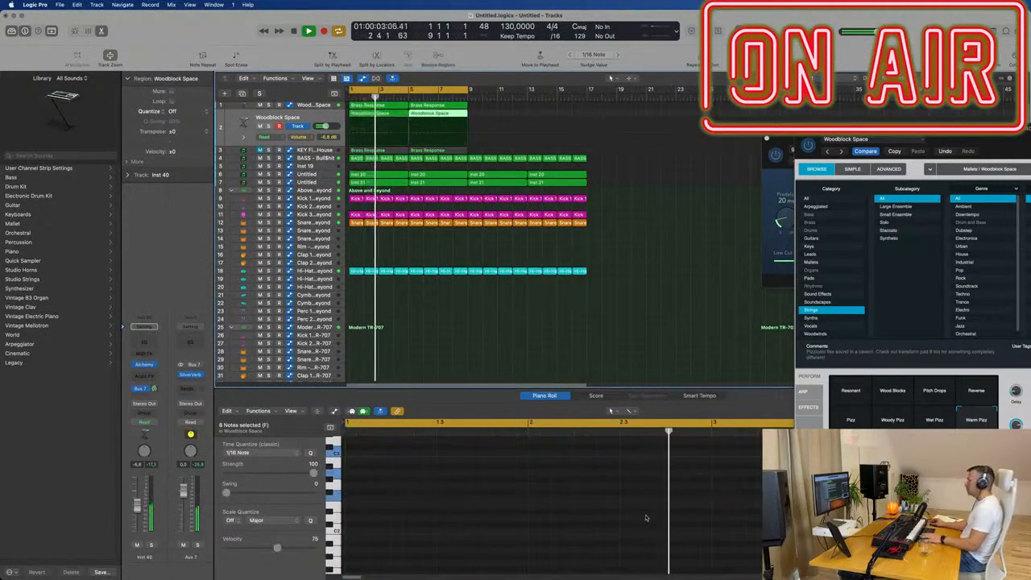
left_click(512, 112)
left_click(435, 118)
key("Delete")
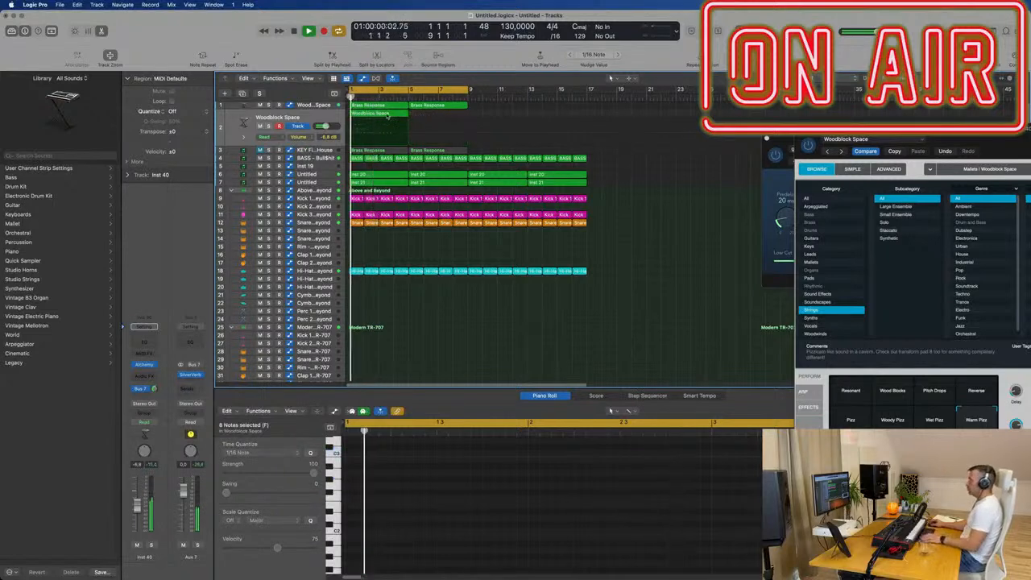
- Select the notes of bar 3 in the Woodblock Space region and repeat them in bar 4
scroll(628, 532, "down", 3)
left_click(629, 541)
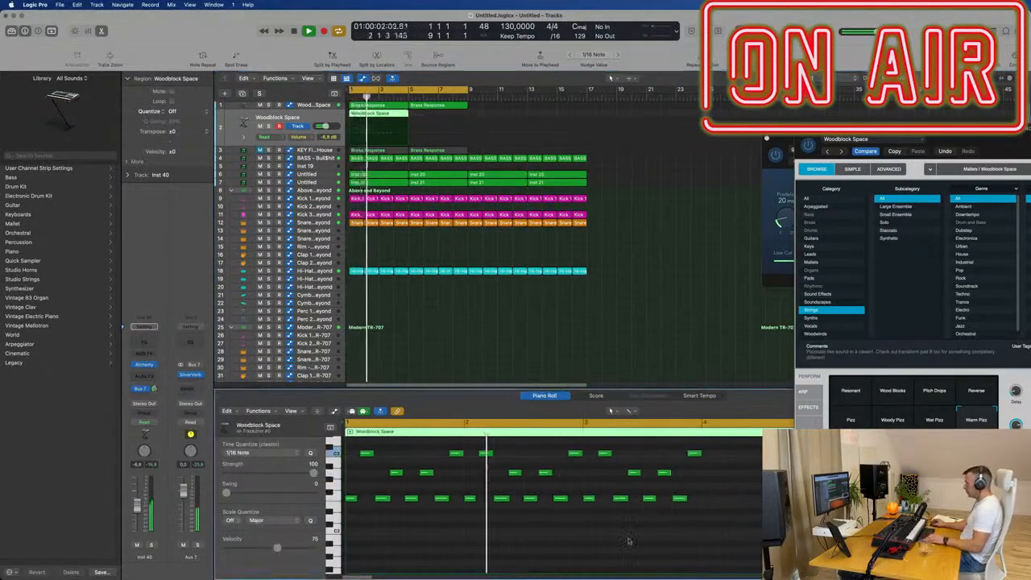
key("space")
left_click_drag(587, 523, 728, 451)
key("super+r")
key("space")
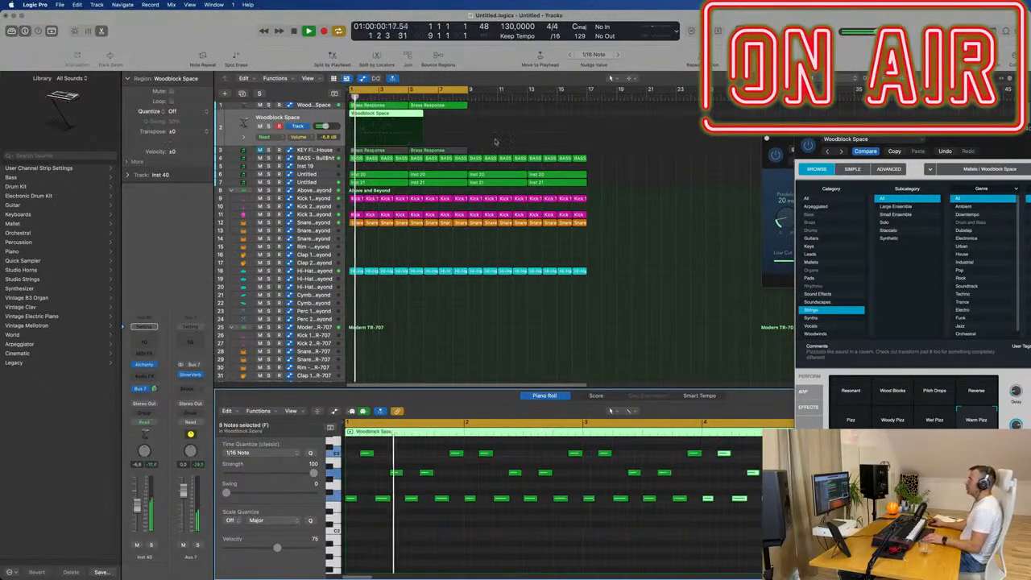
- Shorten the Woodblock Space region so that it ends at bar 5
left_click_drag(408, 113, 426, 115)
key("Delete")
left_click(371, 117)
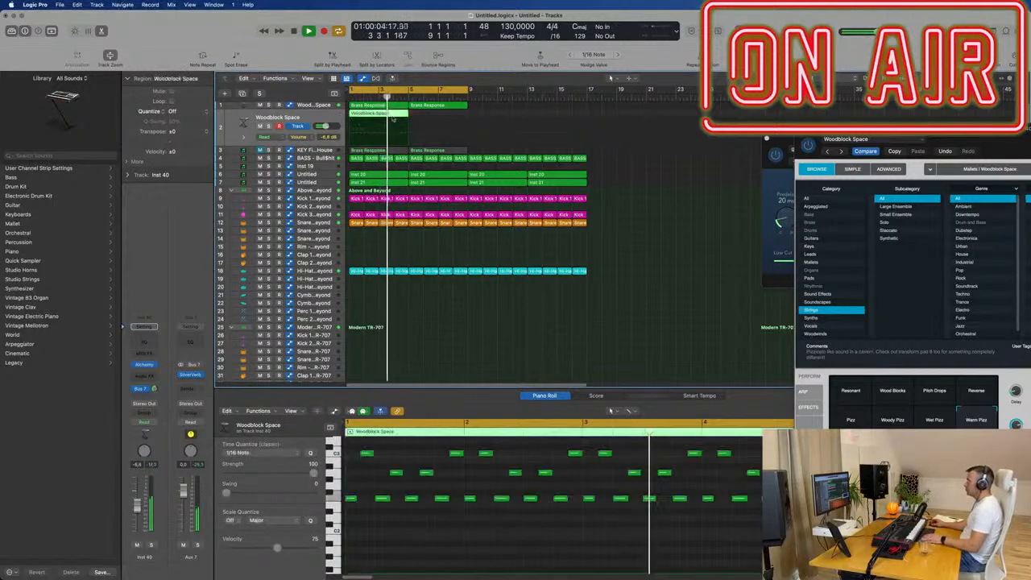
- Transpose all notes of the Woodblock Space region up one octave
key("Return")
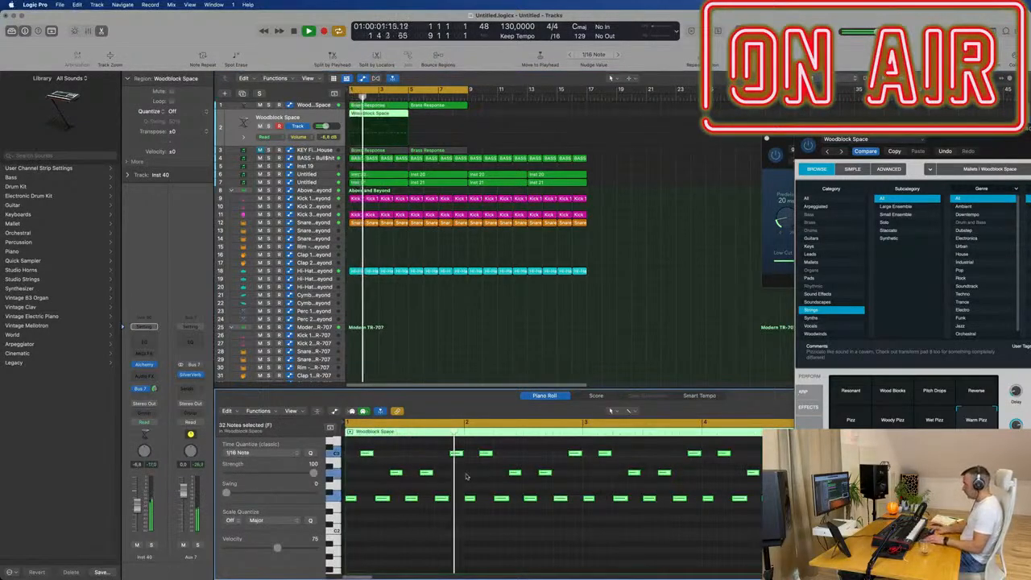
key("super+a")
key("Delete")
key("Return")
- Audition Alchemy's Wet Pizz, Woody Pizz, Pizz, Resonant, Wood Blocks, Pitch Drops and Reverse performance sounds during playback
left_click_drag(959, 136, 532, 190)
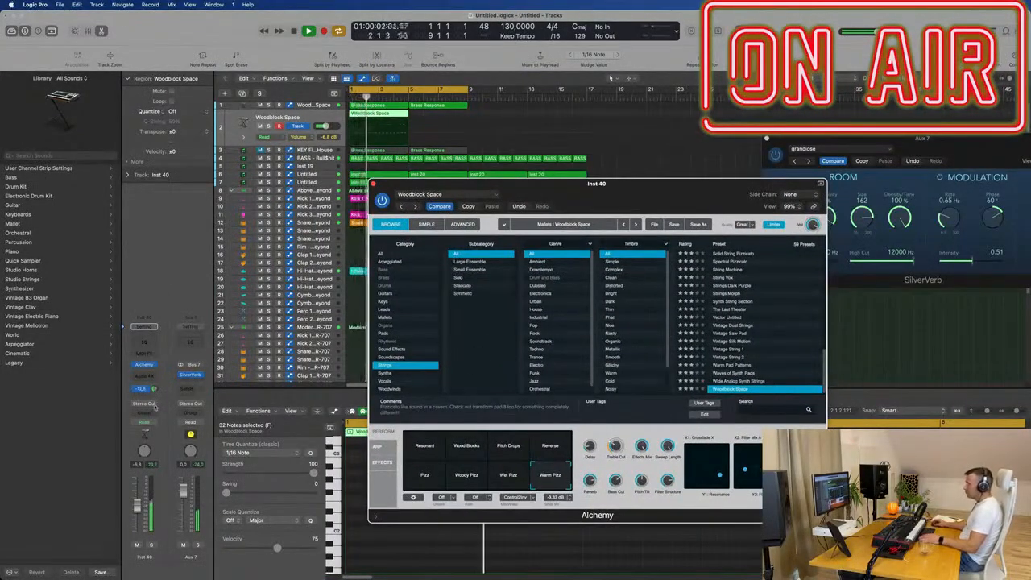
left_click(508, 475)
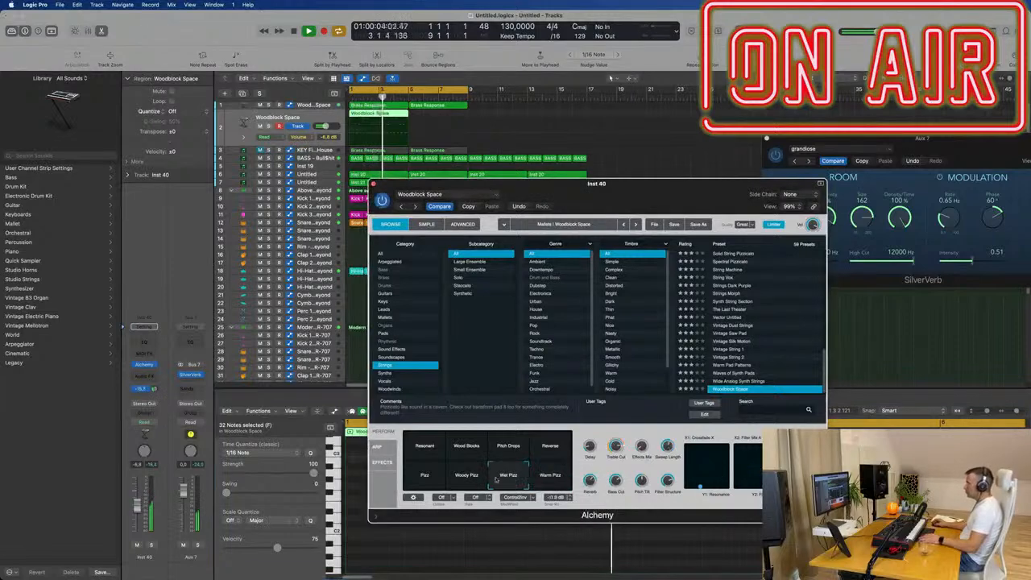
left_click(468, 476)
left_click(424, 479)
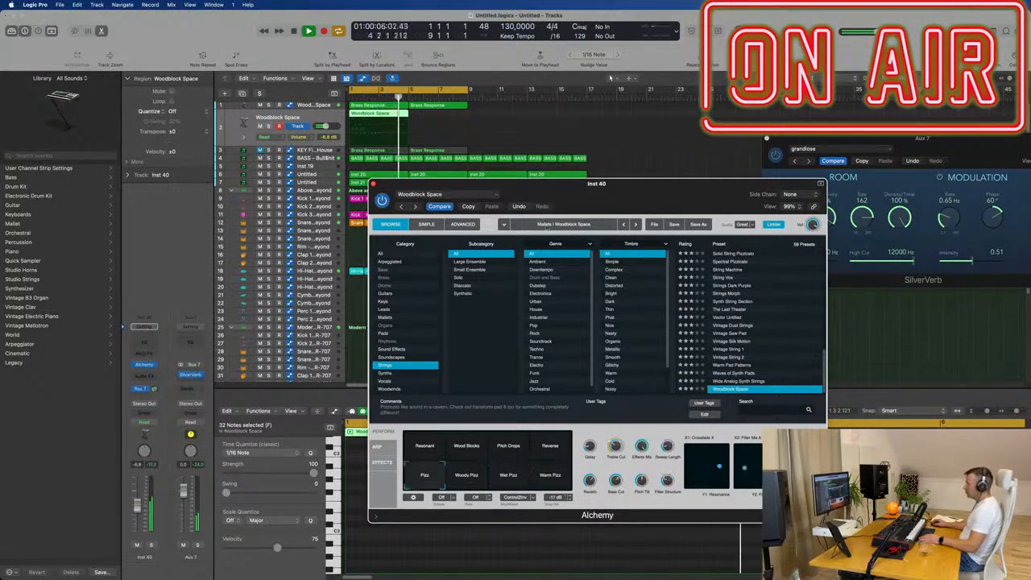
left_click_drag(621, 192, 795, 117)
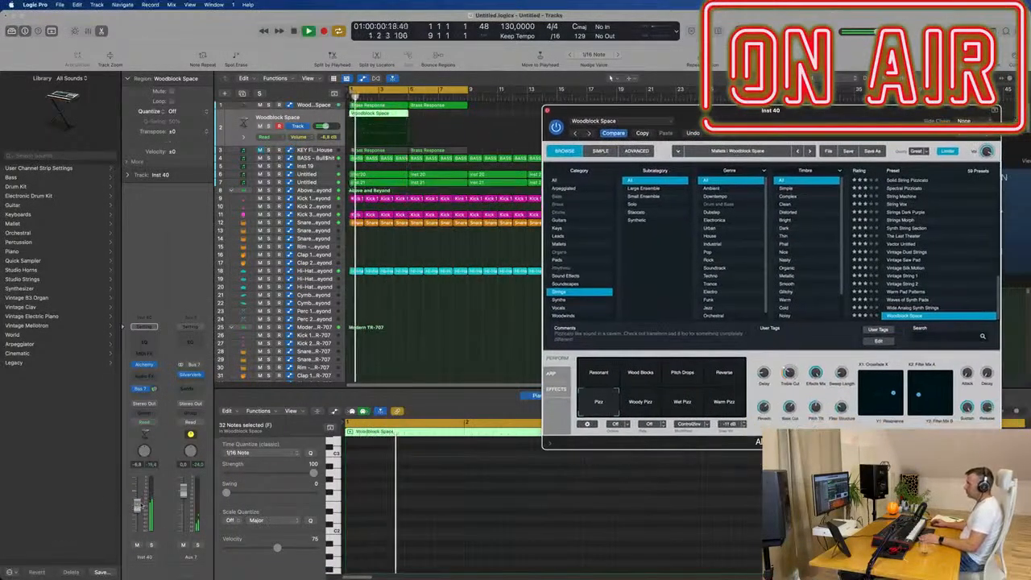
left_click(598, 373)
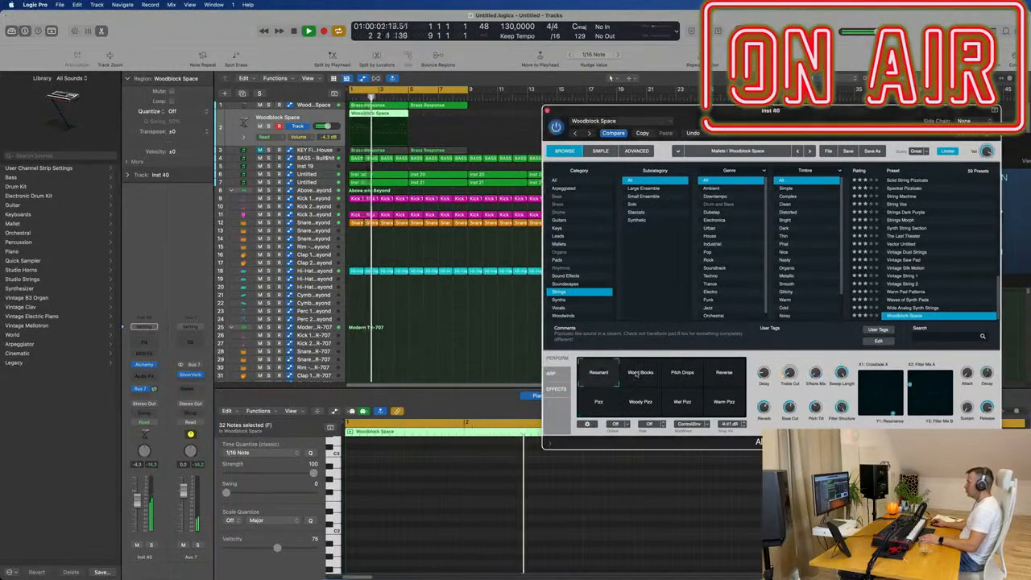
left_click(641, 374)
left_click(682, 373)
left_click(723, 373)
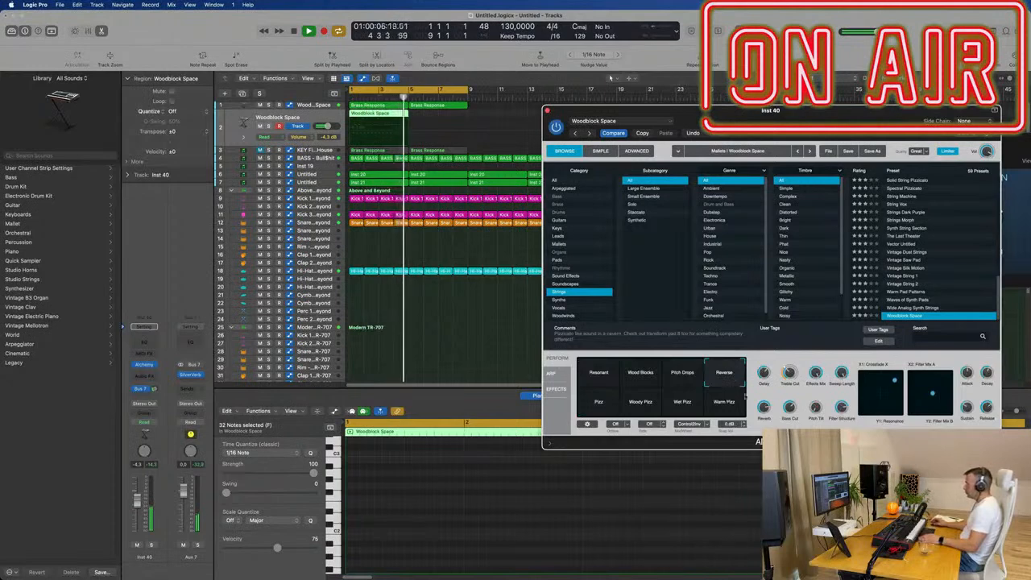
- Repeat the Woodblock Space region once so that the pattern also covers bars 5 to 8
left_click_drag(852, 105, 771, 135)
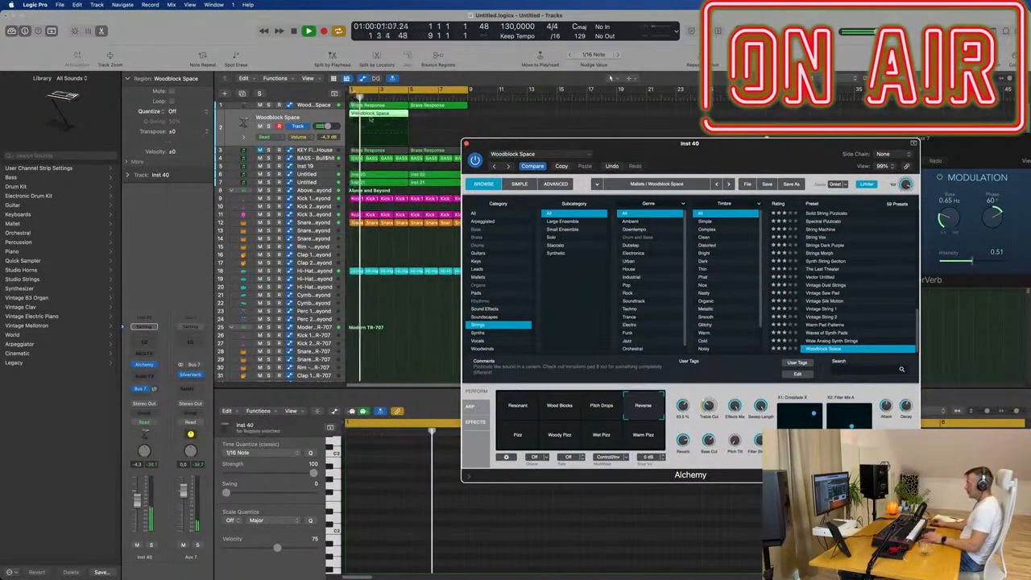
left_click(392, 115)
key("super+r")
- Compare the Woody Pizz and Wet Pizz performance sounds, keep Wet Pizz, and move the Alchemy window clear of the tracks
left_click_drag(706, 159, 656, 161)
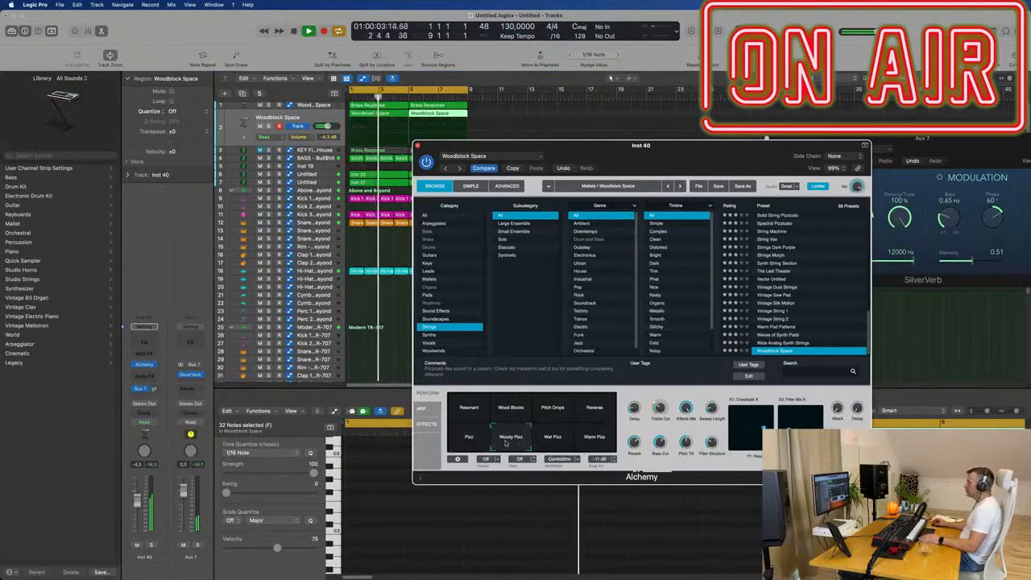
left_click(550, 439)
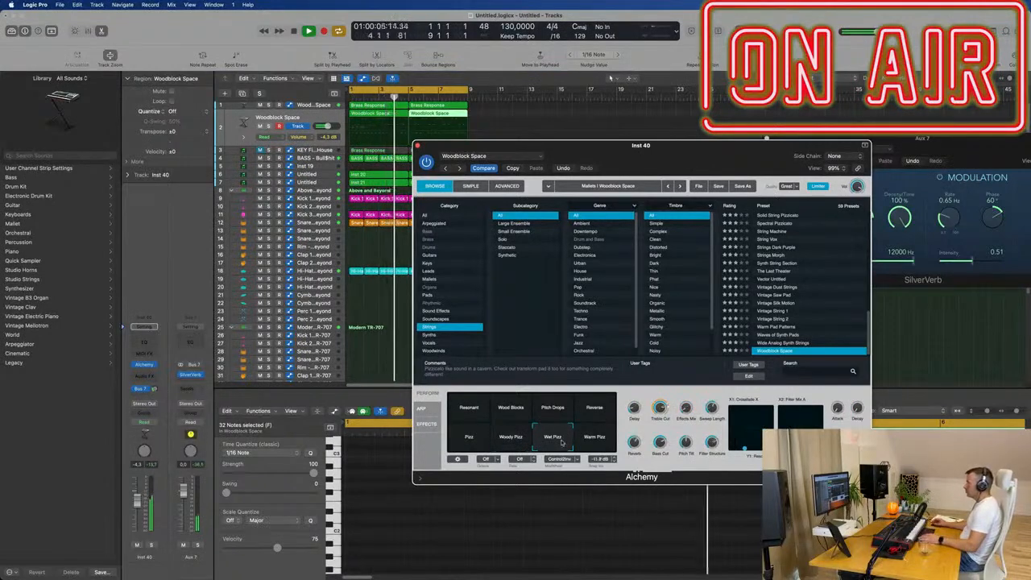
left_click(503, 448)
left_click(551, 441)
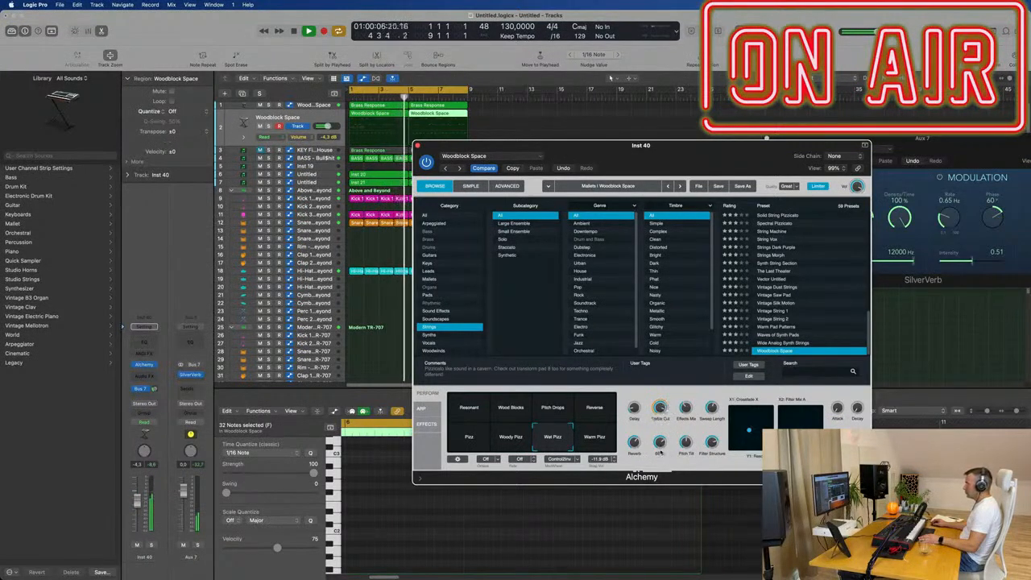
left_click_drag(673, 148, 988, 136)
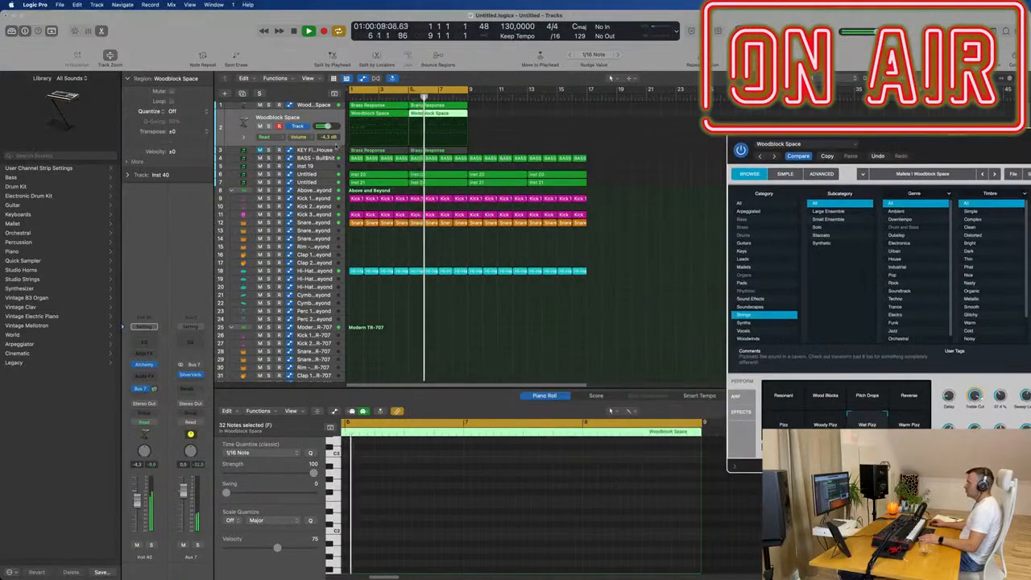
- Stop playback, select both Woodblock Space regions and show their notes in the Piano Roll
left_click(499, 115)
key("space")
left_click_drag(499, 111, 348, 119)
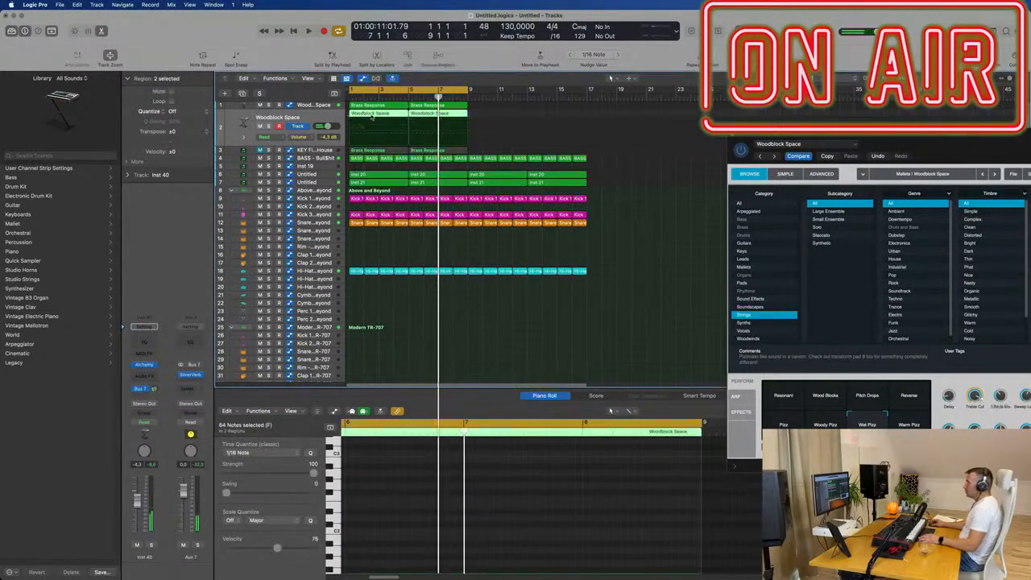
key("e")
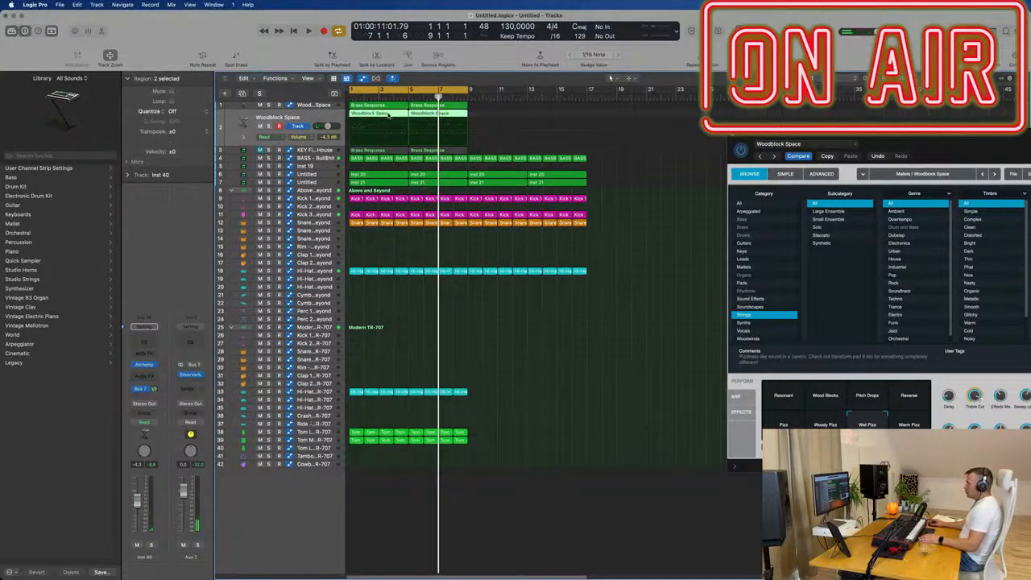
key("e")
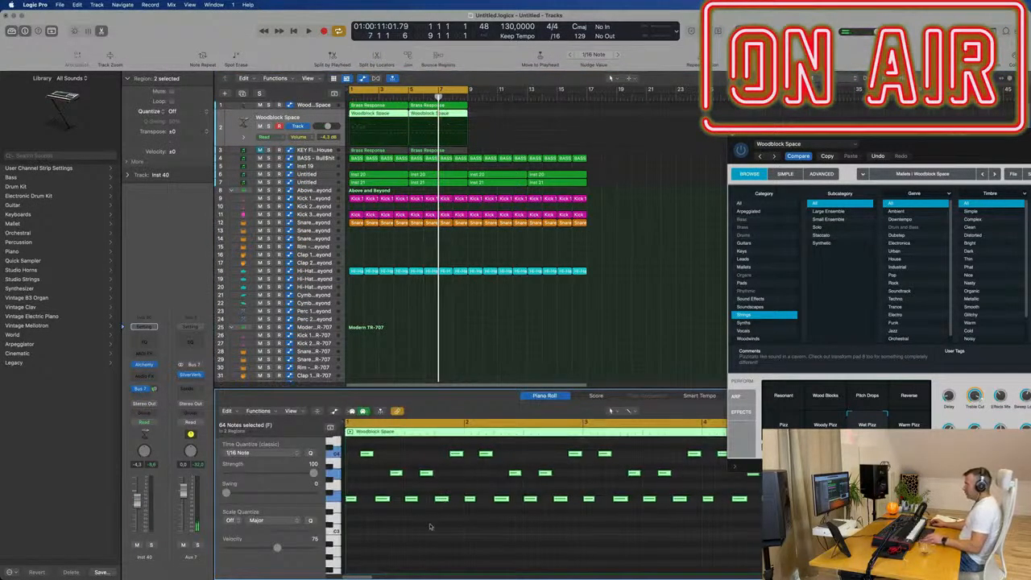
- In the first bar, delete the second and fourth low notes and shift the two middle-pitch notes apart, each by a 1/16 step
left_click(423, 530)
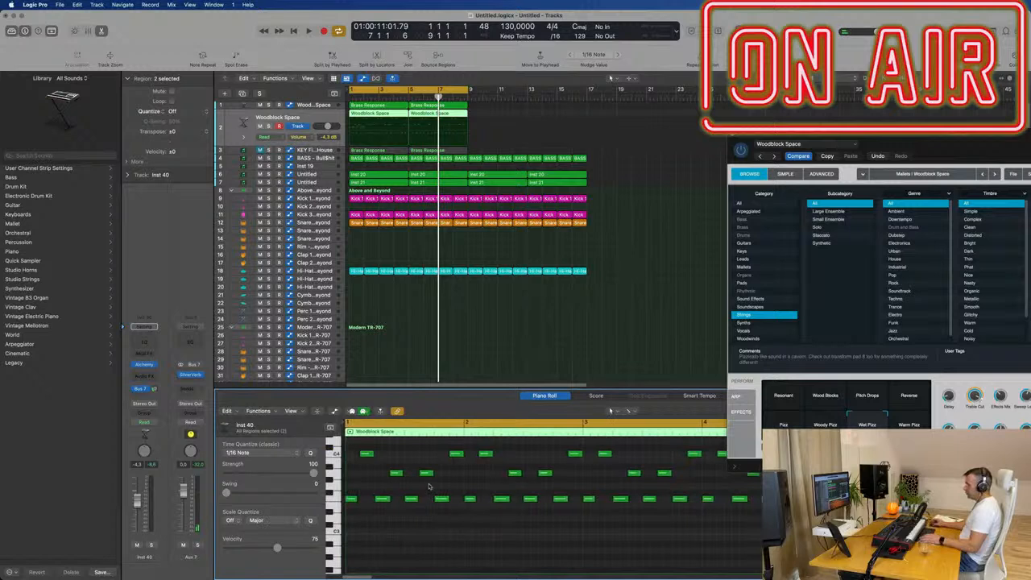
left_click(382, 499)
key("Return")
key("space")
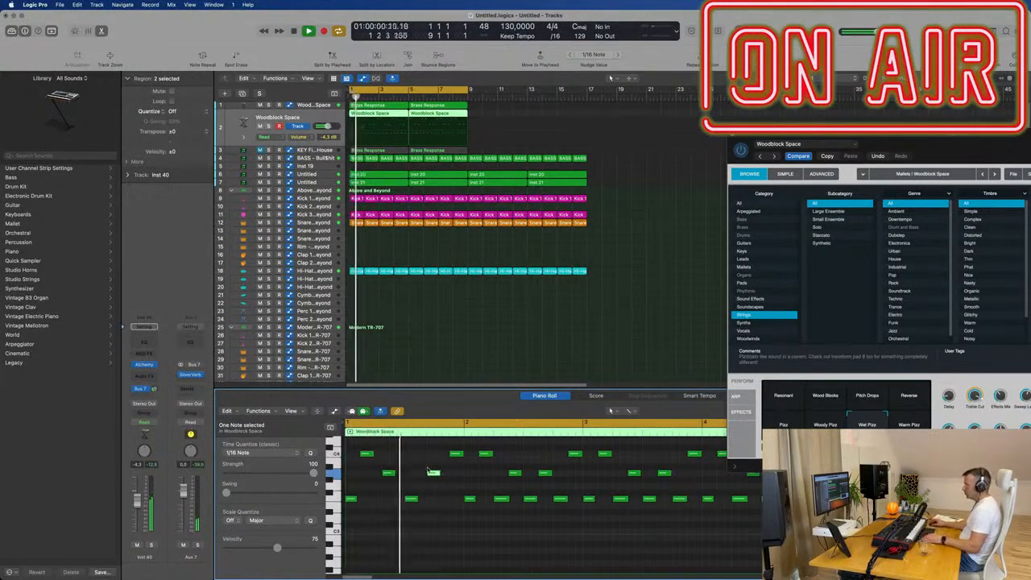
- Delete the notes of bars 2 to 4 in the first Woodblock Space region, keeping the edited first bar
key("super+Left")
scroll(458, 491, "up", 1)
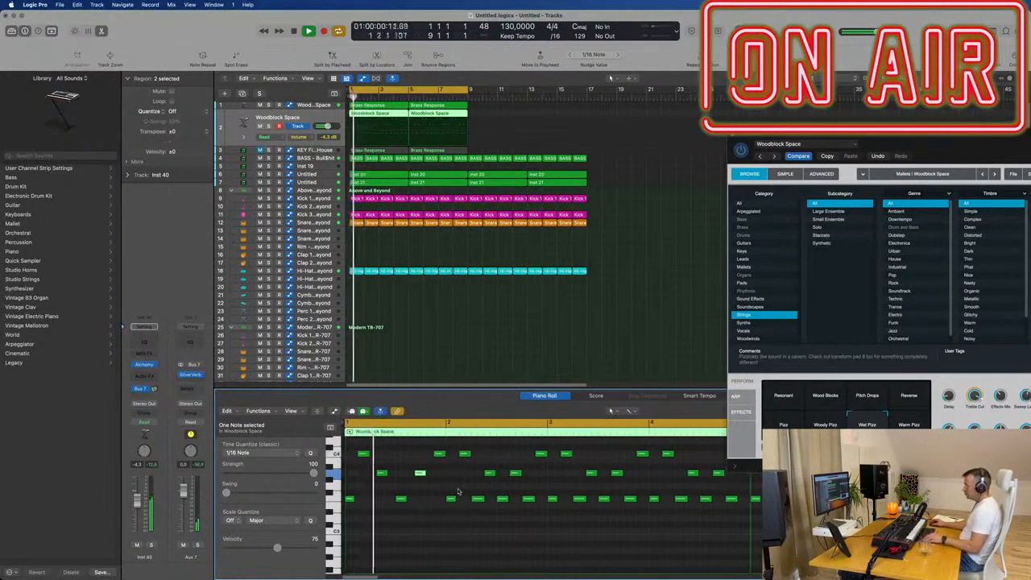
scroll(458, 490, "up", 1)
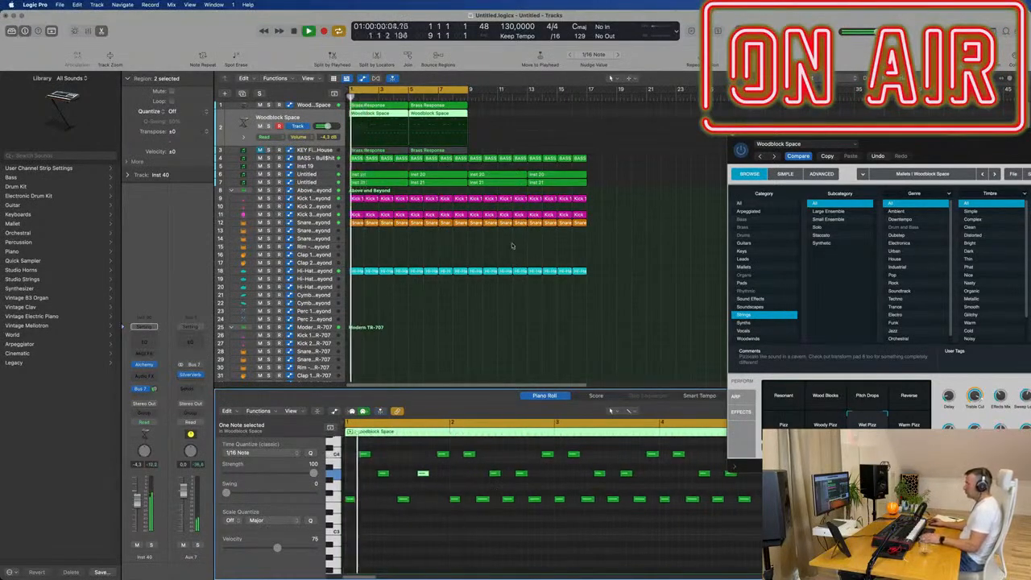
left_click(495, 529, "ctrl+alt")
key("super+space")
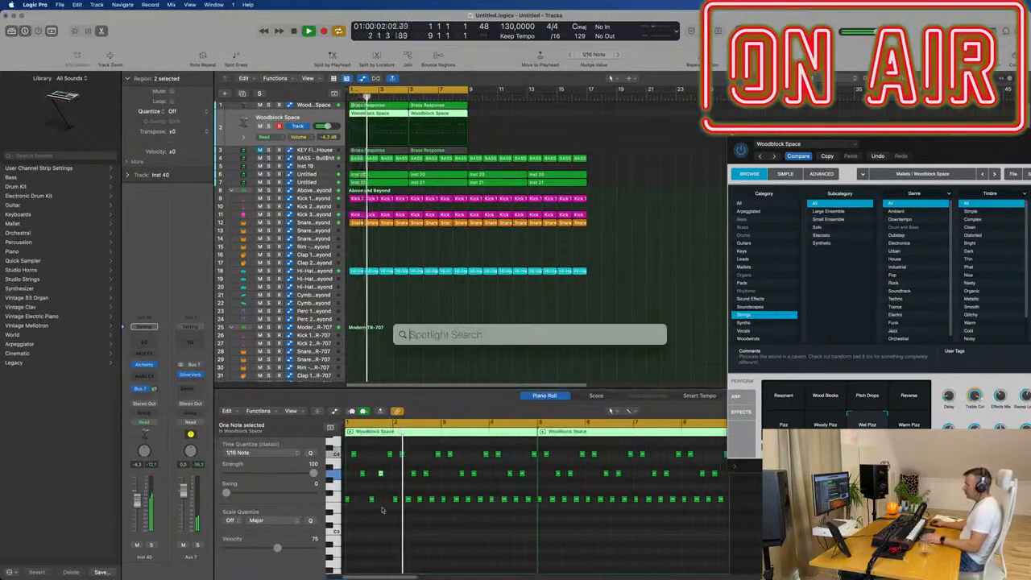
left_click_drag(395, 506, 532, 451)
key("BackSpace")
key("space")
key("space")
- Copy the edited first-bar notes into bar 2 of the Woodblock Space region
scroll(439, 495, "up", 1)
scroll(475, 499, "up", 5)
scroll(459, 548, "left", 2)
scroll(447, 566, "down", 1)
key("super+a")
left_click_drag(365, 502, 523, 502)
scroll(469, 505, "down", 5)
scroll(491, 537, "down", 2)
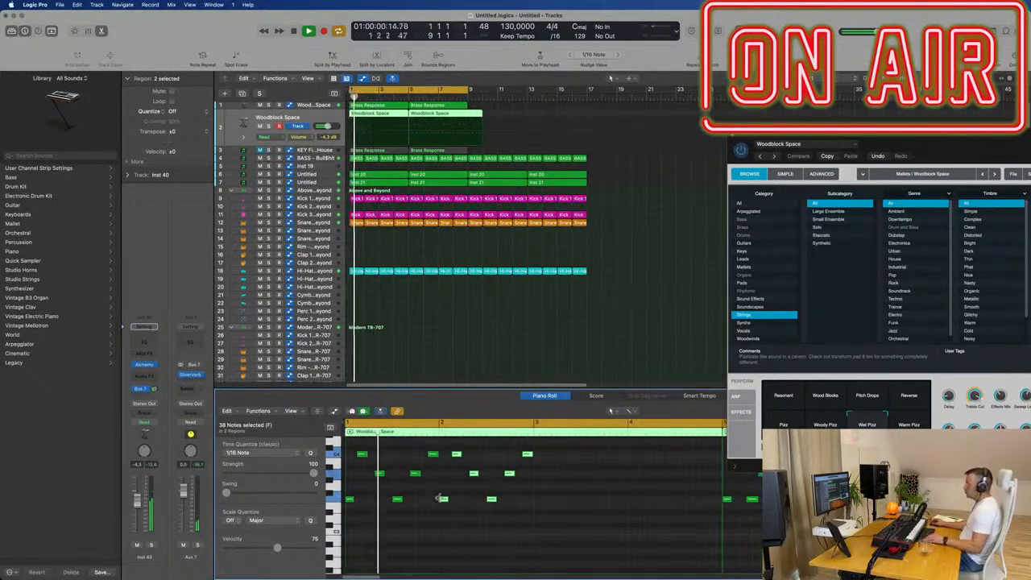
- Copy the edited pattern into bars 3 and 4 of the Woodblock Space region
left_click_drag(444, 499, 633, 448)
left_click_drag(538, 499, 633, 501)
scroll(547, 484, "down", 5)
scroll(532, 311, "down", 5)
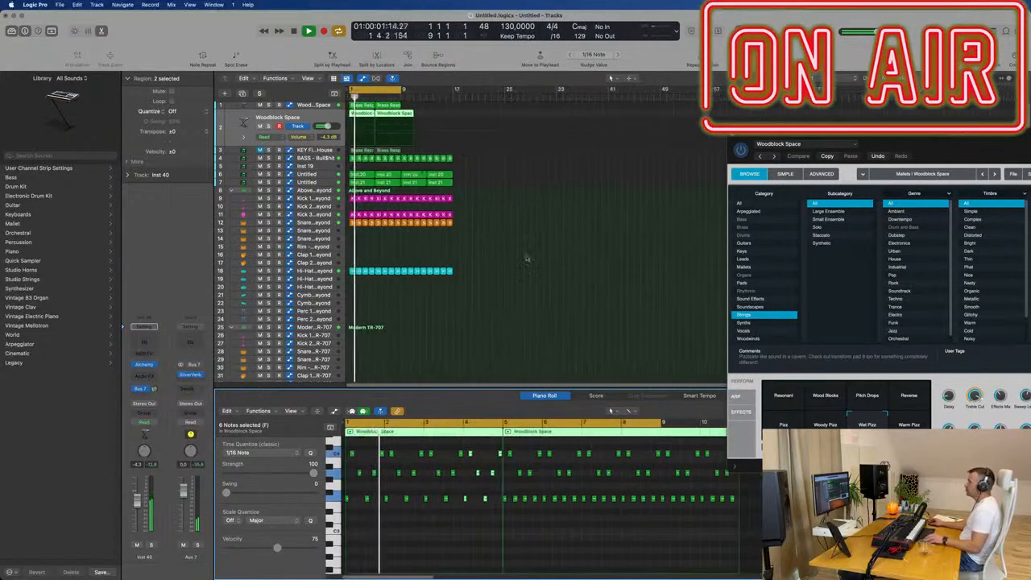
- Delete the second Woodblock Space region, replace it with a repeat of the edited first region over bars 5 to 8, and stop playback
left_click(433, 112)
left_click(398, 115)
key("Delete")
key("super+z")
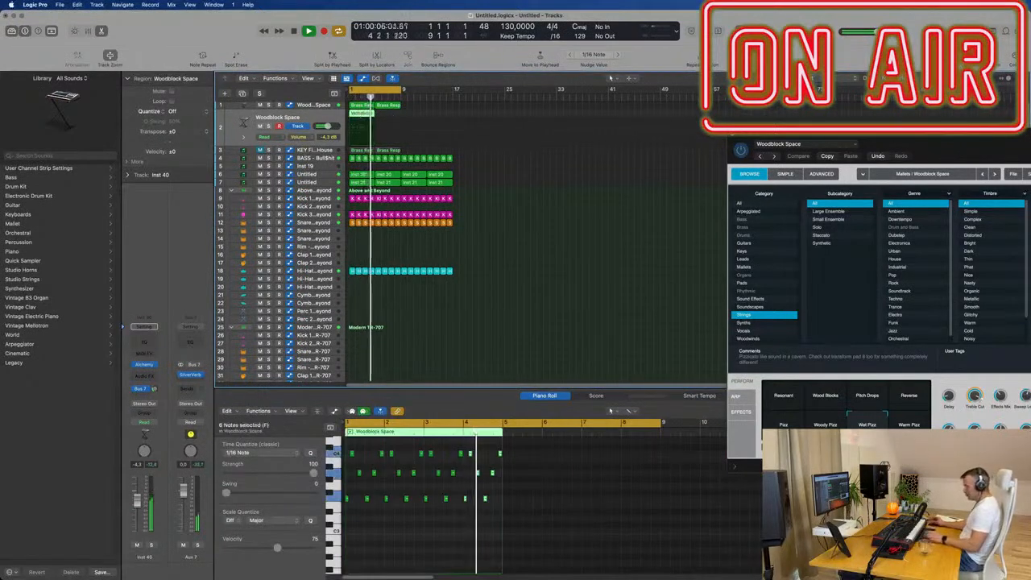
left_click(287, 120)
key("space")
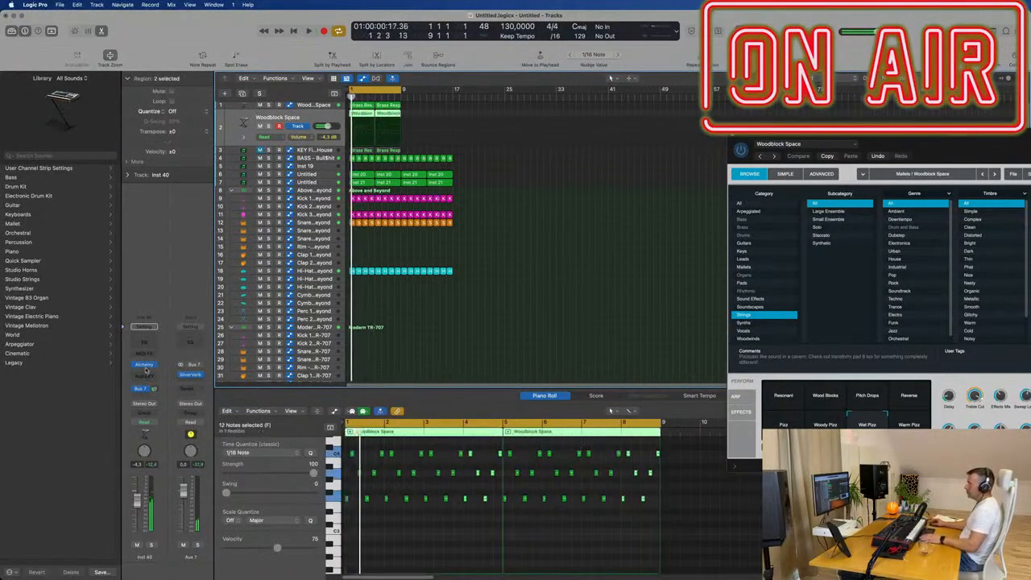
- Open Alchemy on the Woodblock Space track and load the 80s Digital Piano preset from the Keys category
left_click(144, 365)
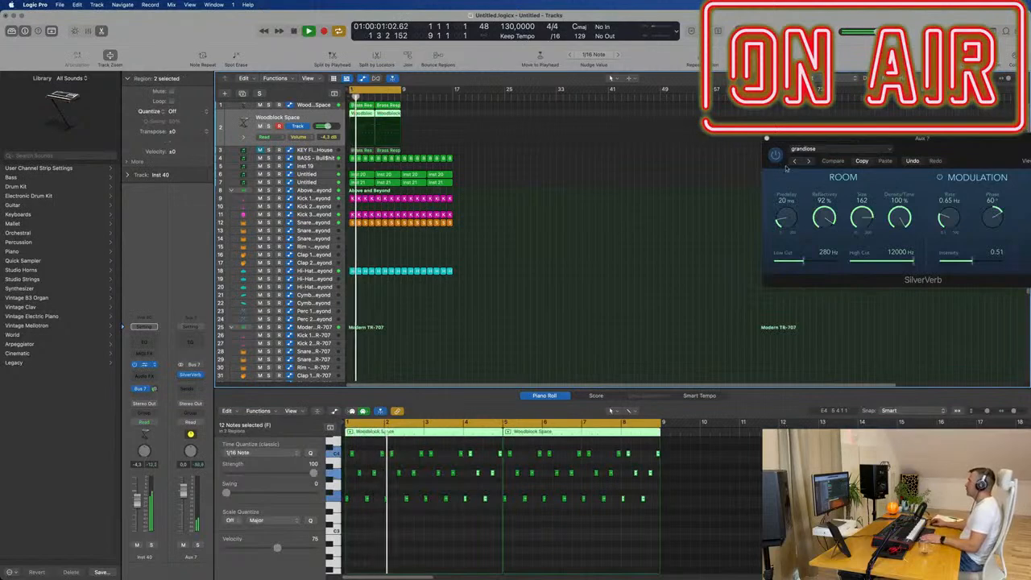
left_click_drag(952, 143, 581, 142)
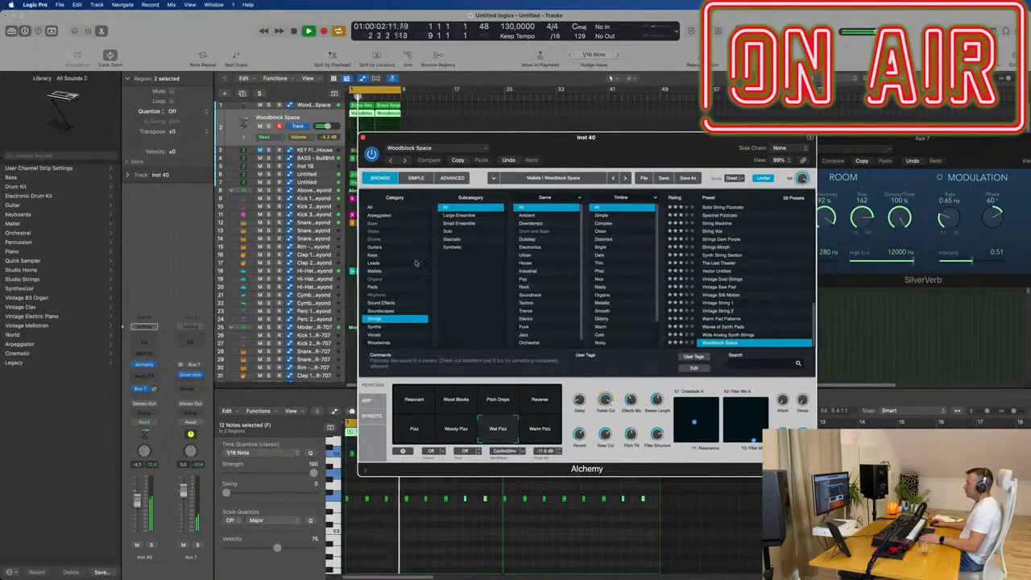
left_click(373, 256)
scroll(731, 250, "up", 10)
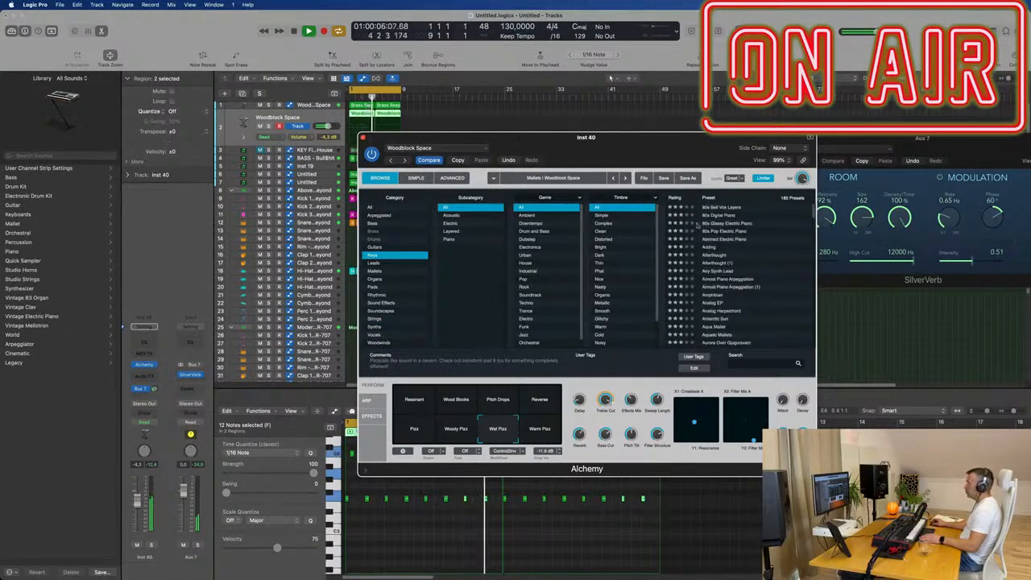
left_click_drag(619, 146, 648, 149)
key("Return")
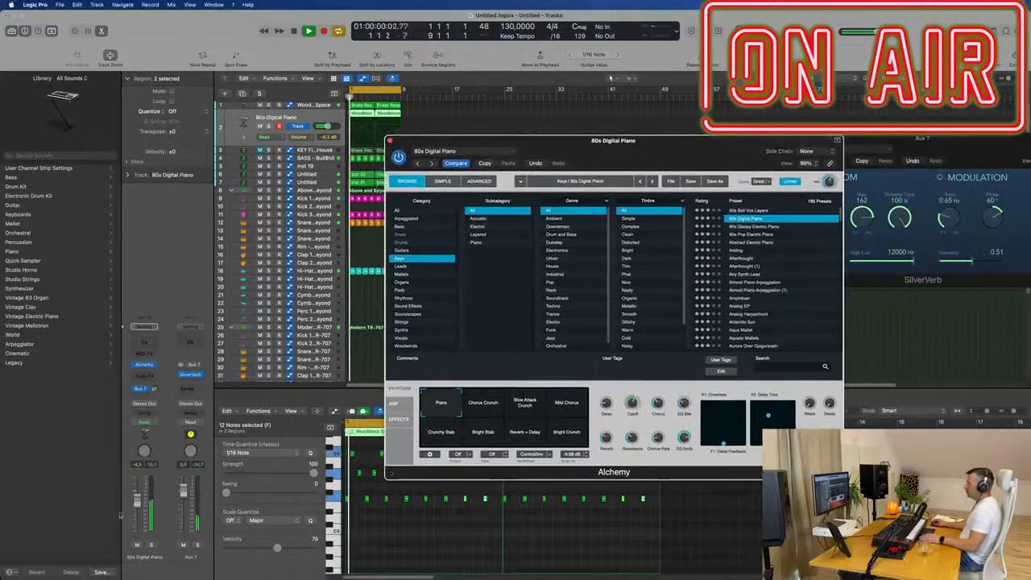
- Load the Afterthought preset in Alchemy and lower the track's volume to -15.2 dB during playback
left_click(139, 507)
left_click(743, 259)
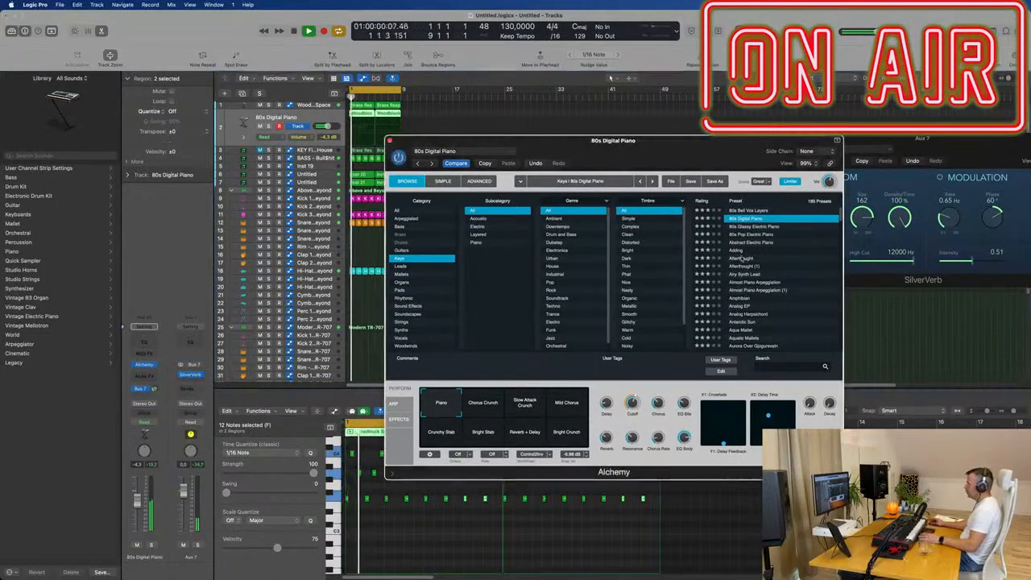
left_click(744, 259)
left_click_drag(691, 161, 709, 151)
key("space")
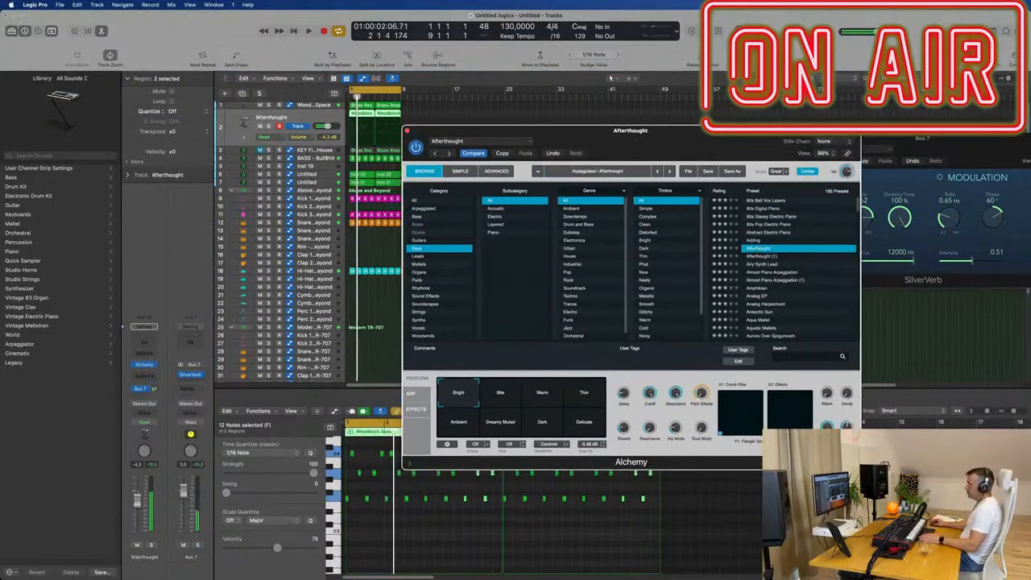
left_click(610, 79)
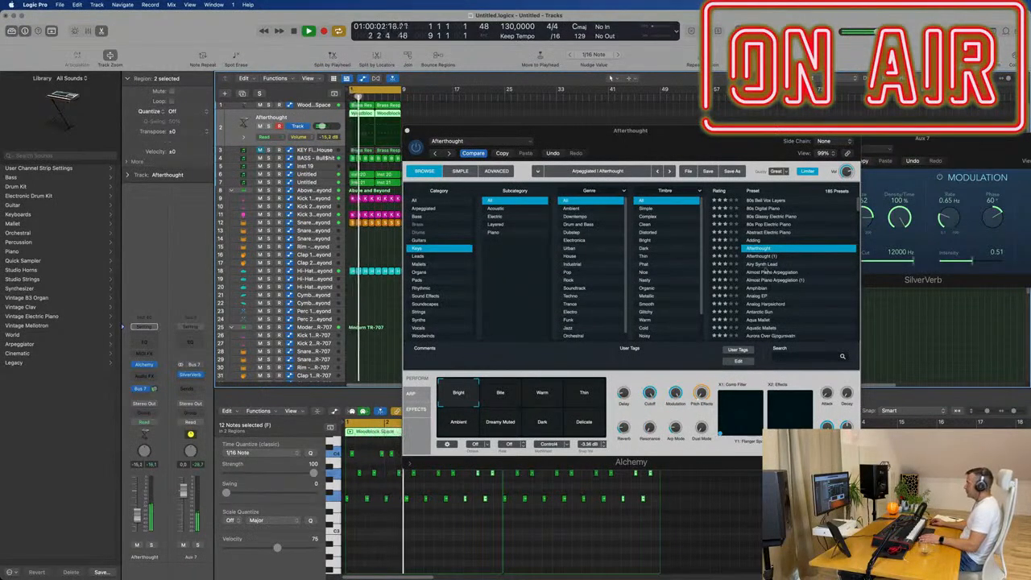
- Audition other Keys presets, including Airy Synth Lead, Analog Harpsichord, Bell Like Vox Vibes, Bottle Bells, Chill Organ and Chill Keys
left_click(761, 264)
left_click(765, 280)
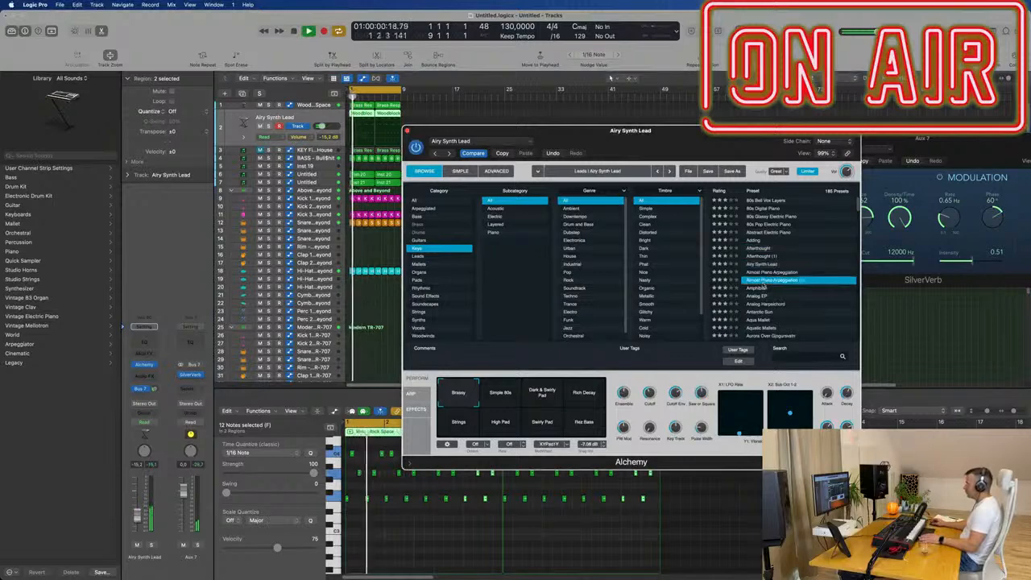
left_click(757, 303)
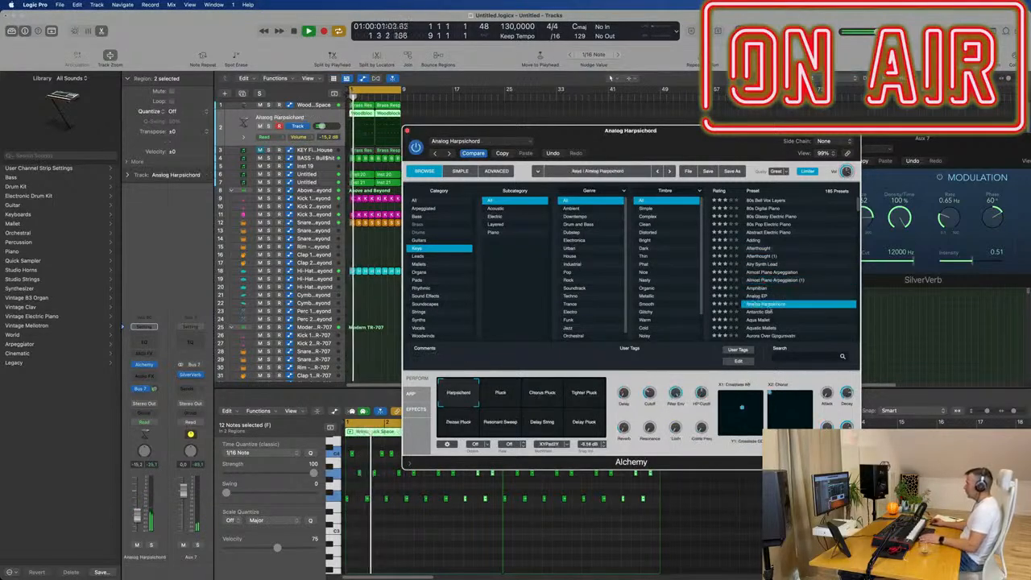
scroll(757, 299, "down", 5)
left_click(761, 296)
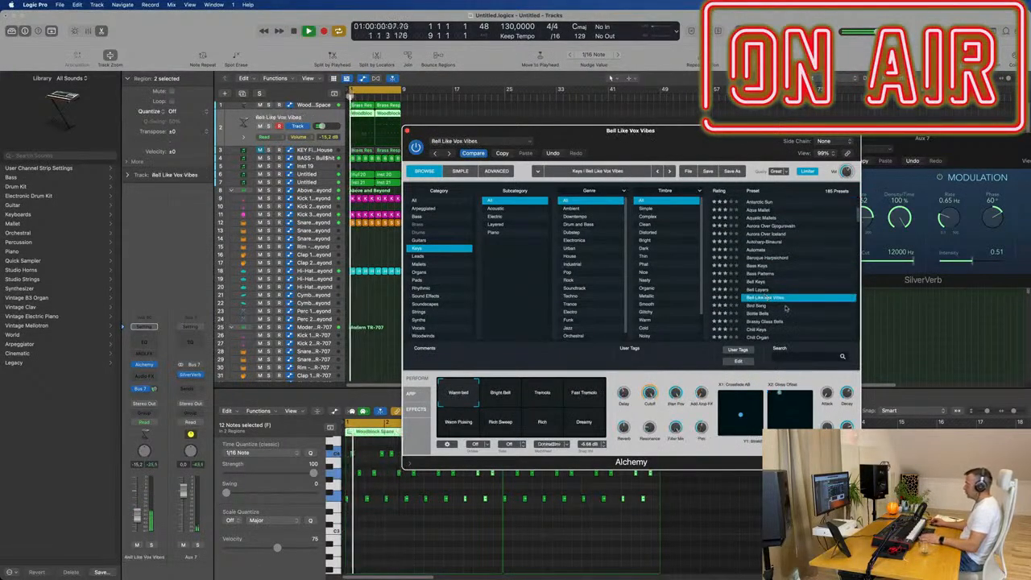
scroll(786, 309, "down", 2)
left_click(757, 278)
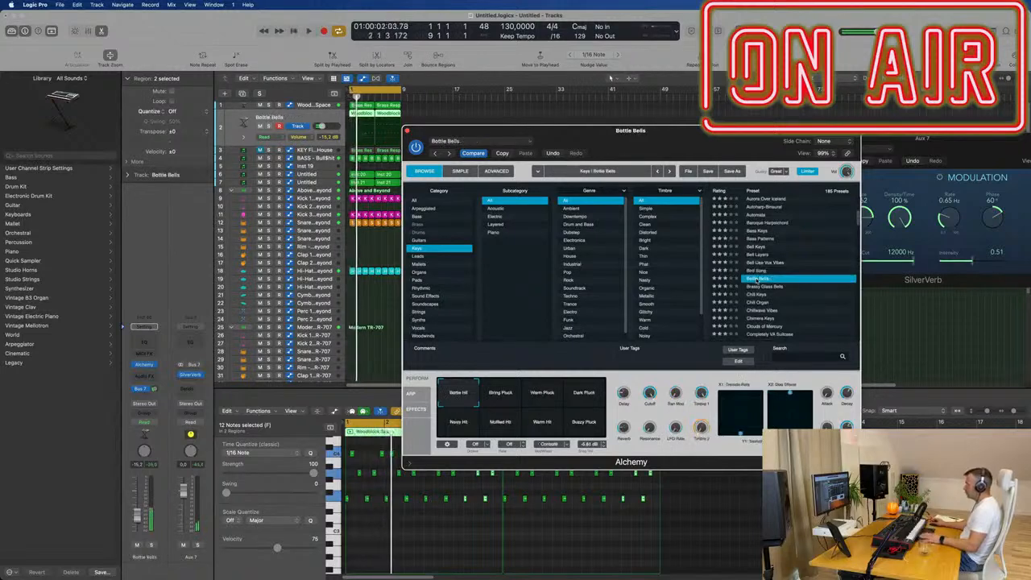
left_click(759, 302)
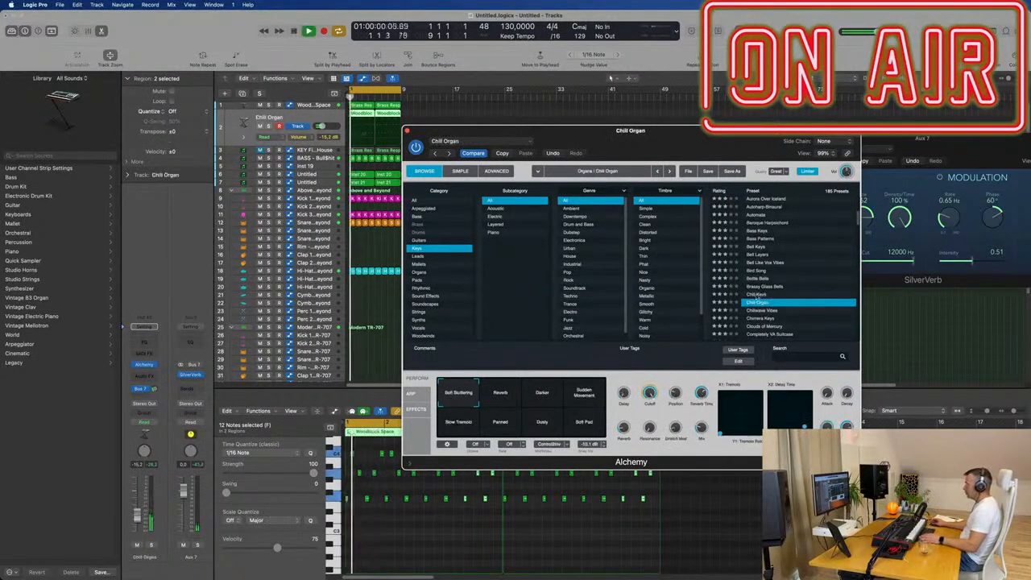
left_click(757, 294)
scroll(785, 309, "down", 3)
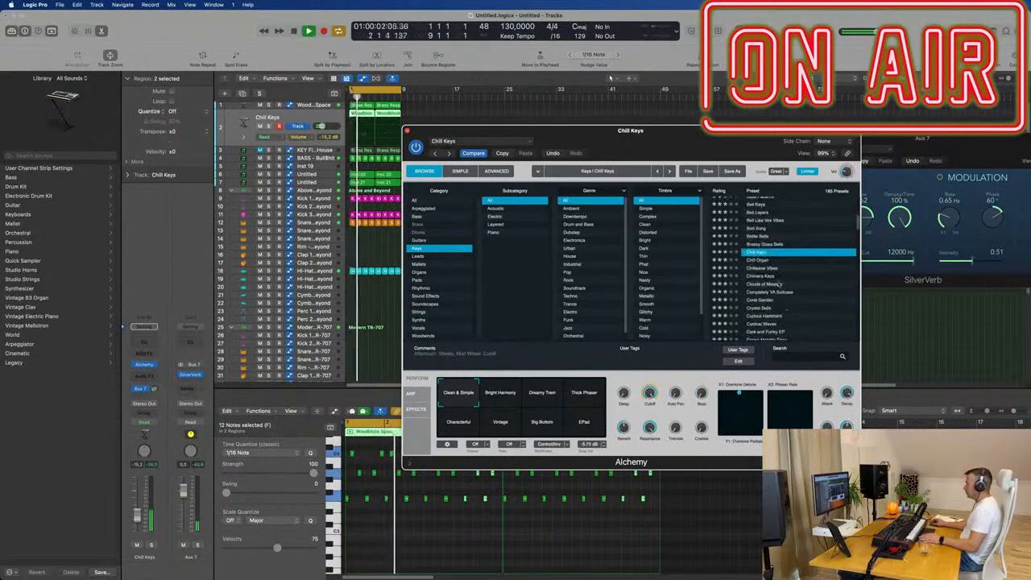
- Load the Clouds of Mercury preset on the second track, clear its window off the arrangement, and mute the track
left_click(769, 283)
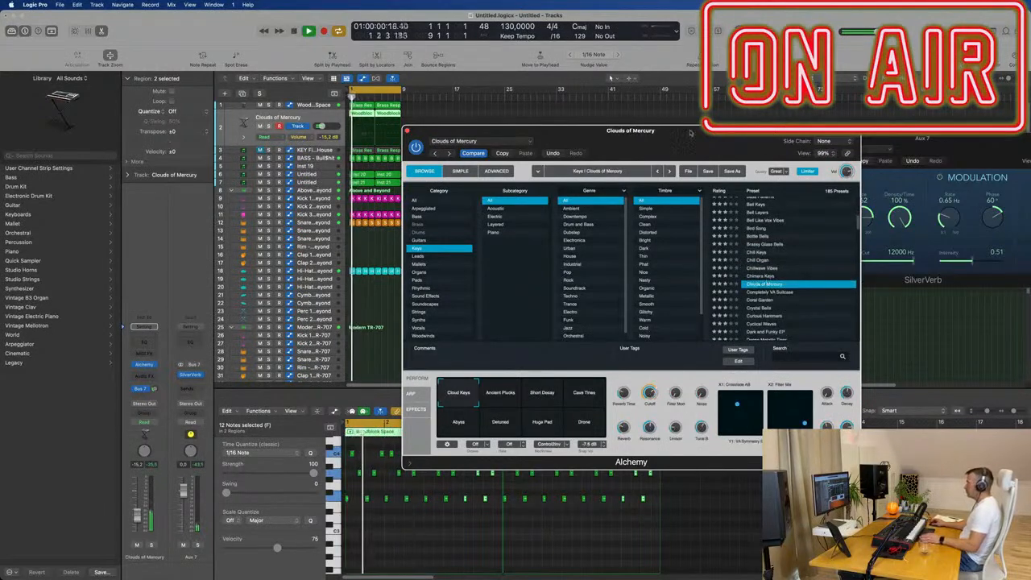
left_click_drag(699, 137, 935, 130)
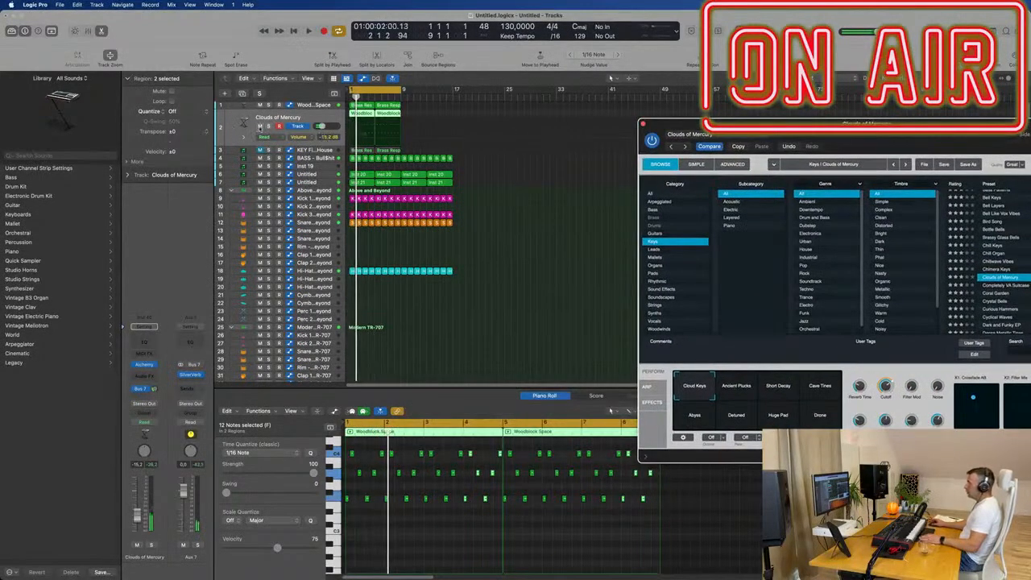
left_click(259, 128)
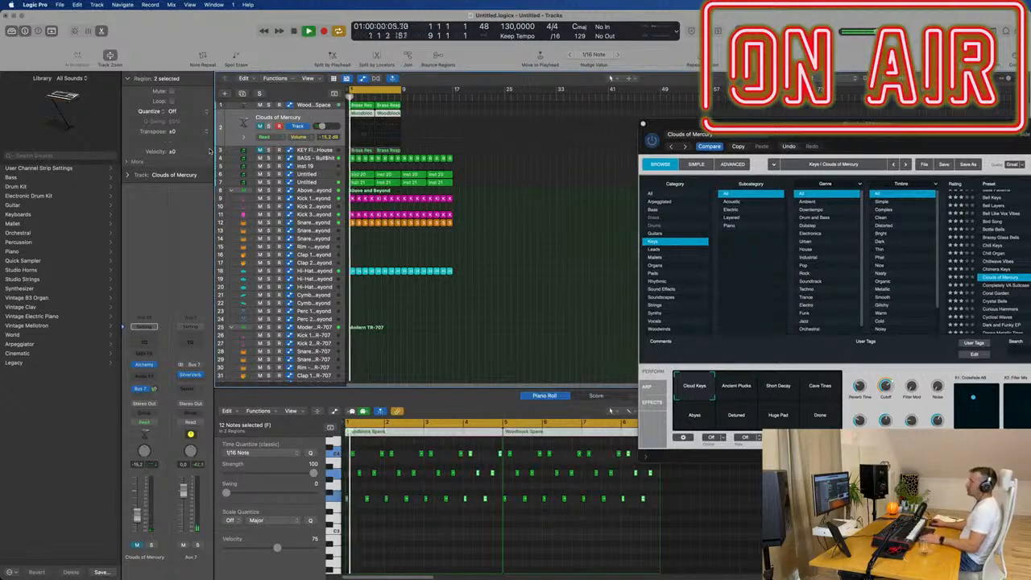
- Repeat the first track's two Brass Response regions over bars 9 to 16
left_click_drag(434, 109, 344, 106)
key("super+r")
scroll(419, 184, "up", 1)
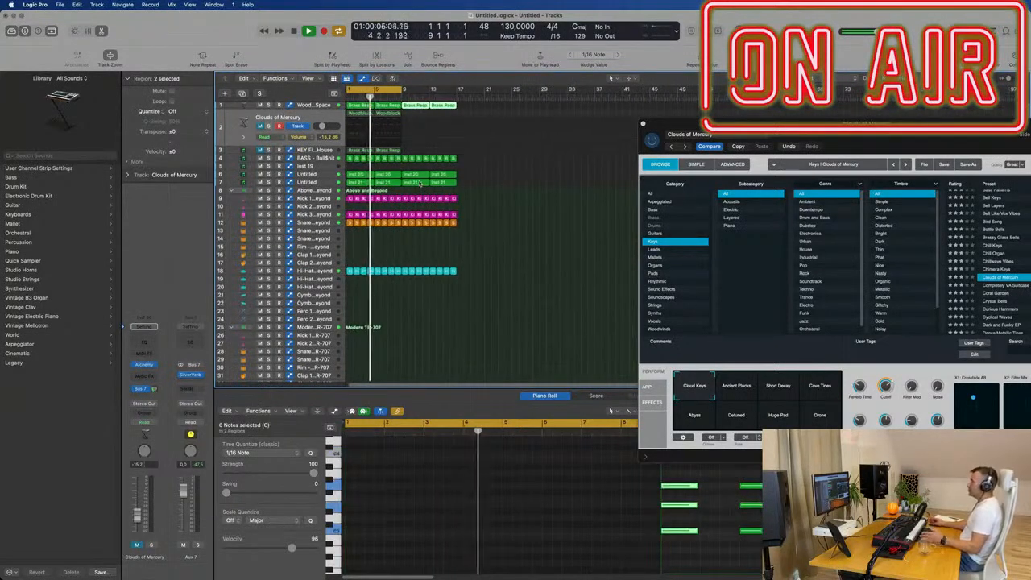
left_click_drag(860, 119, 774, 117)
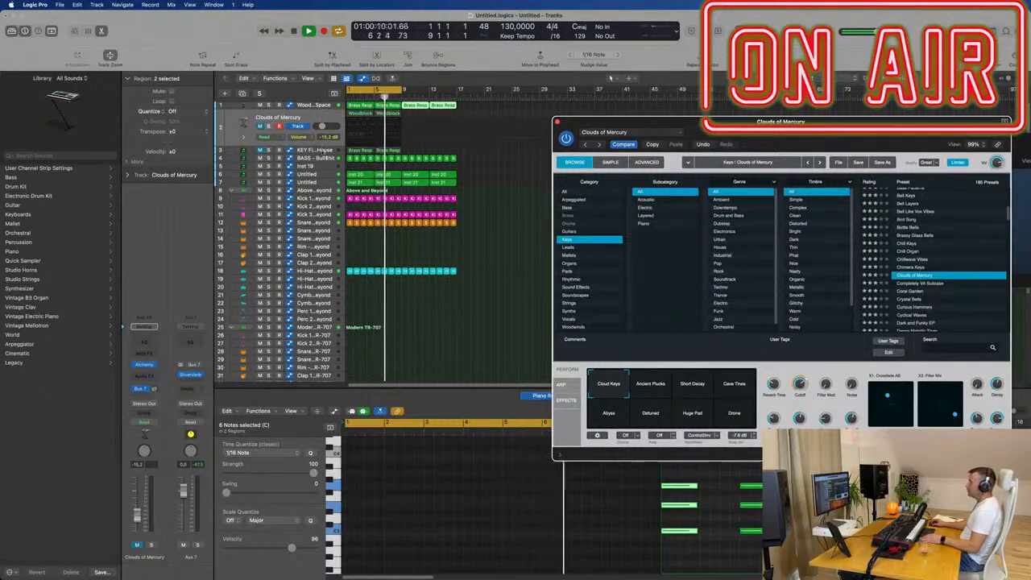
- Move the chords in the KEY Fifth House track's Brass Response regions to the starts of bars 1, 3, 5 and 7
left_click(322, 150)
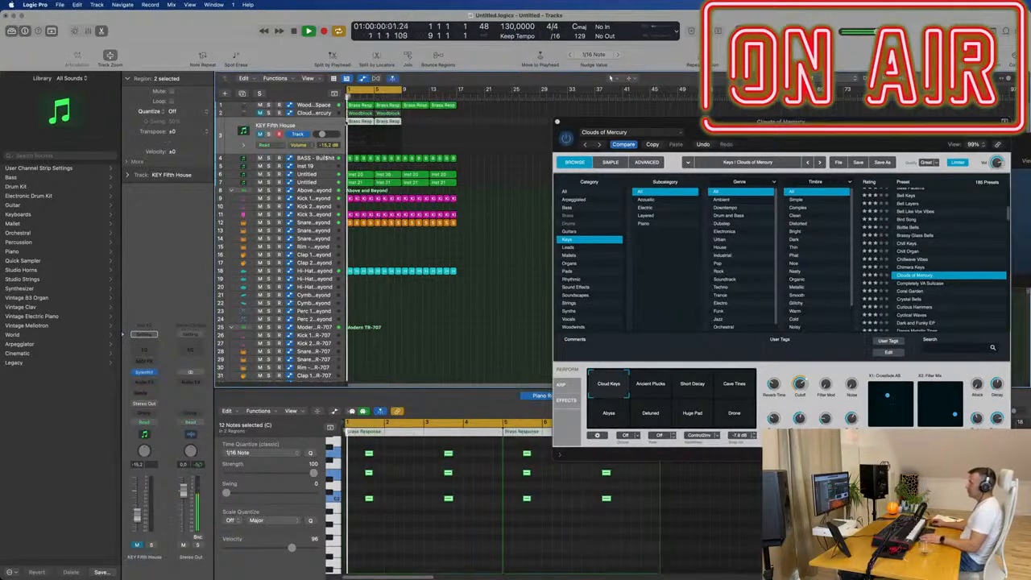
scroll(424, 475, "down", 2)
left_click(392, 498)
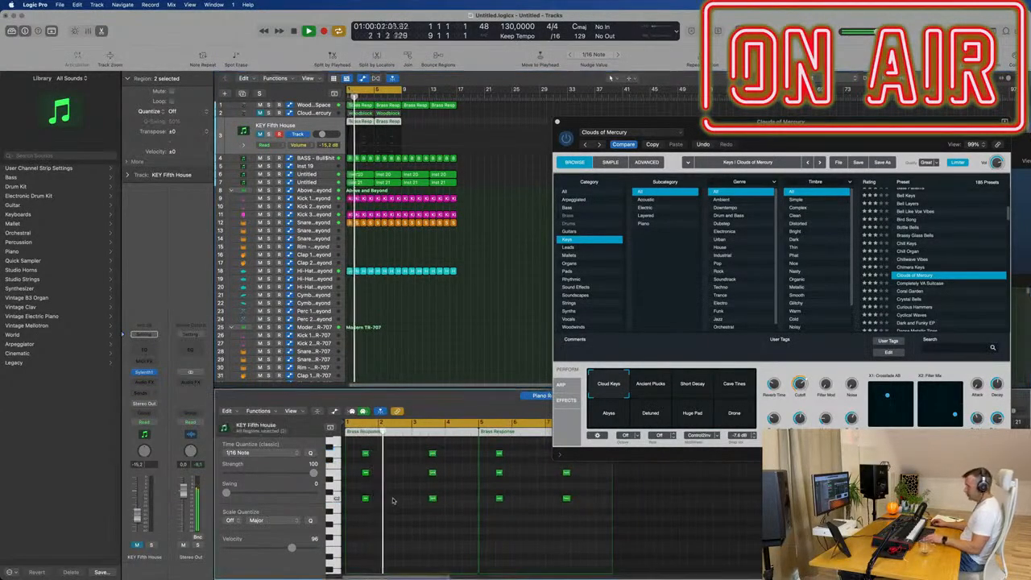
key("super+a")
left_click_drag(364, 453, 436, 525)
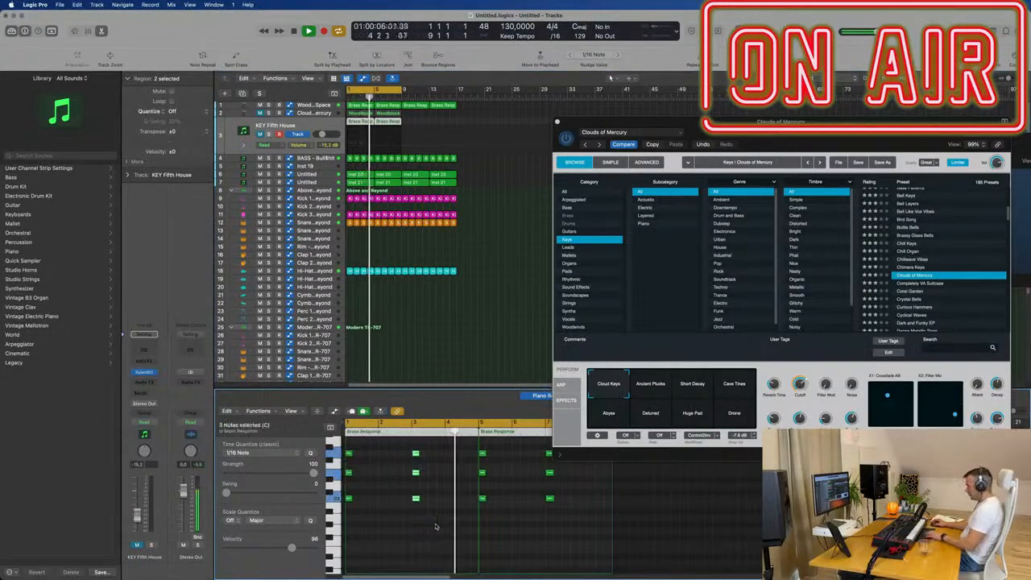
- Delete the KEY Fifth House chords at bars 3 and 7 and lengthen the remaining chords to four bars each
key("Delete")
key("Delete")
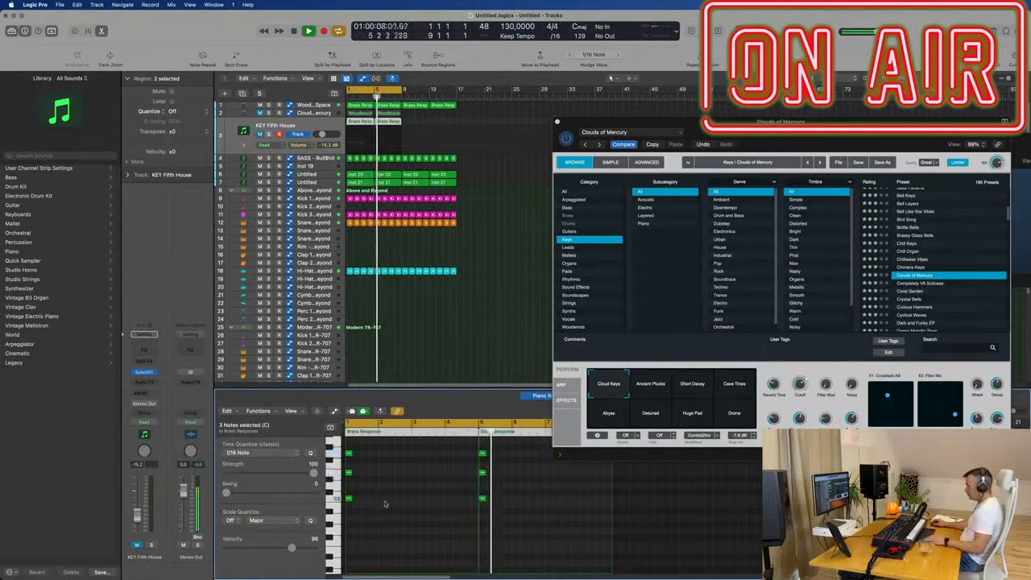
left_click_drag(350, 453, 475, 460)
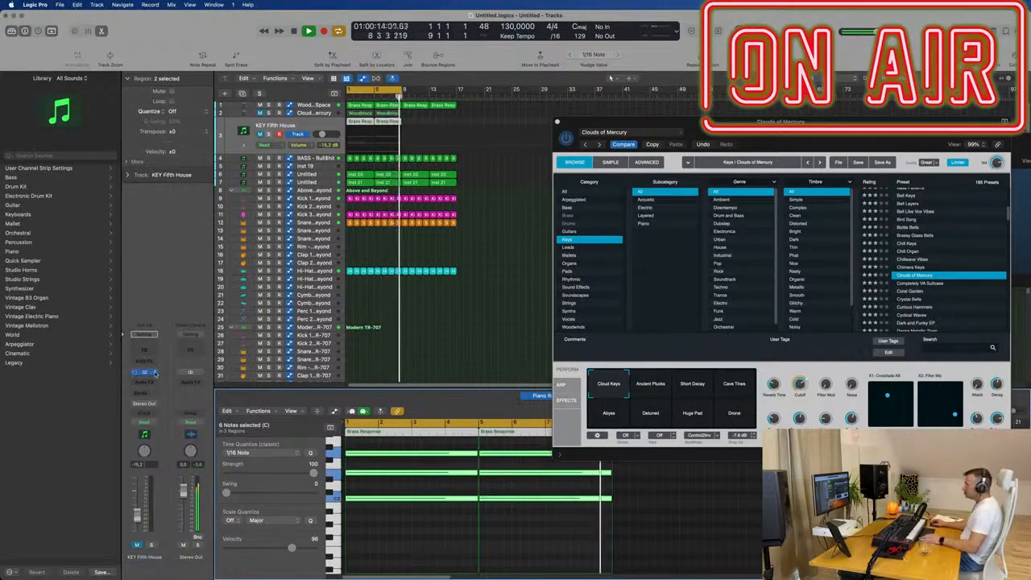
- Replace the Sylenth1 instrument on the KEY Fifth House track with a stereo Alchemy
left_click(156, 372)
mouse_move(186, 295)
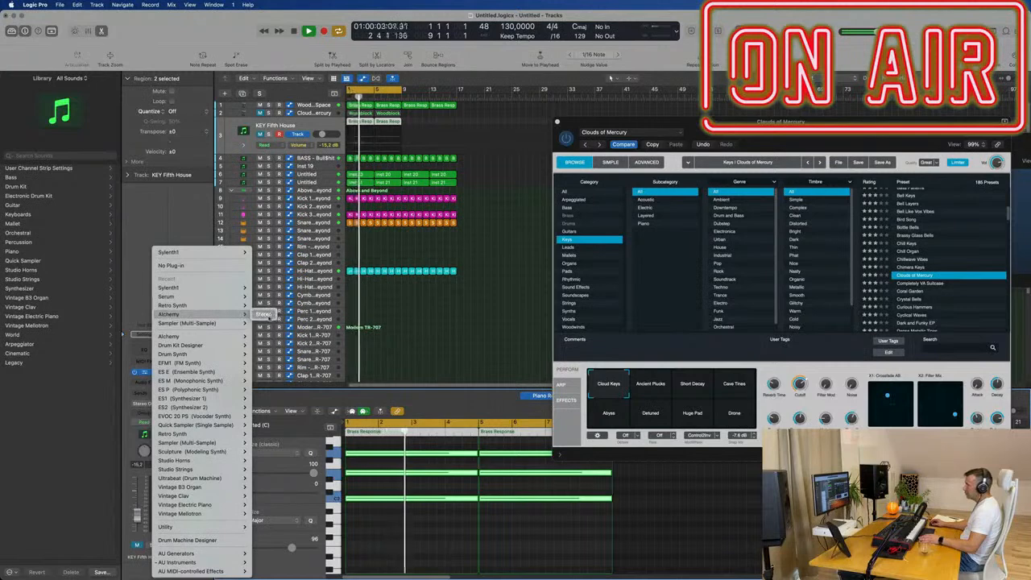
left_click(263, 315)
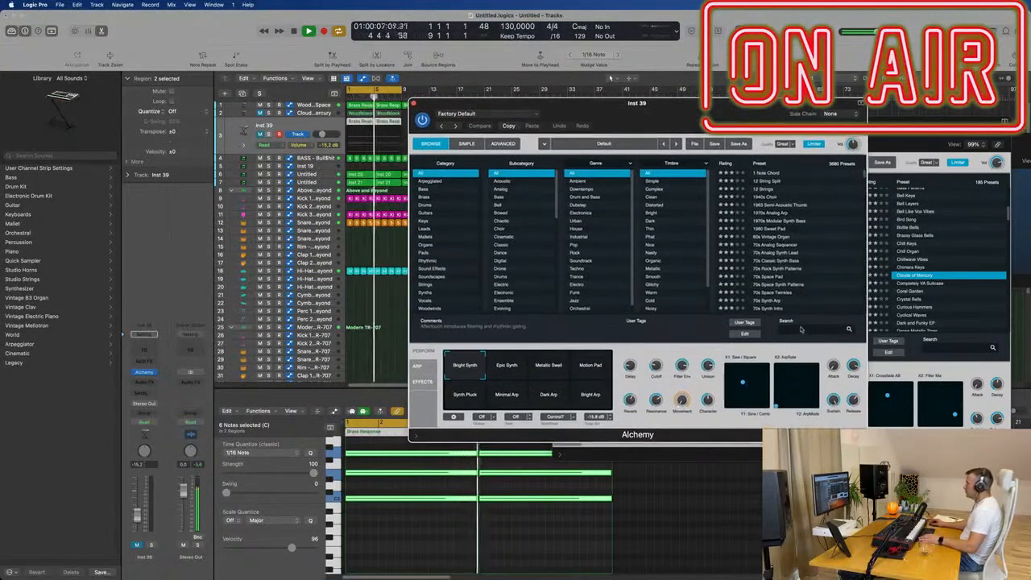
- Search Alchemy's presets for 19, load Sunrise 1984, and unmute its track
left_click(800, 329)
type("19")
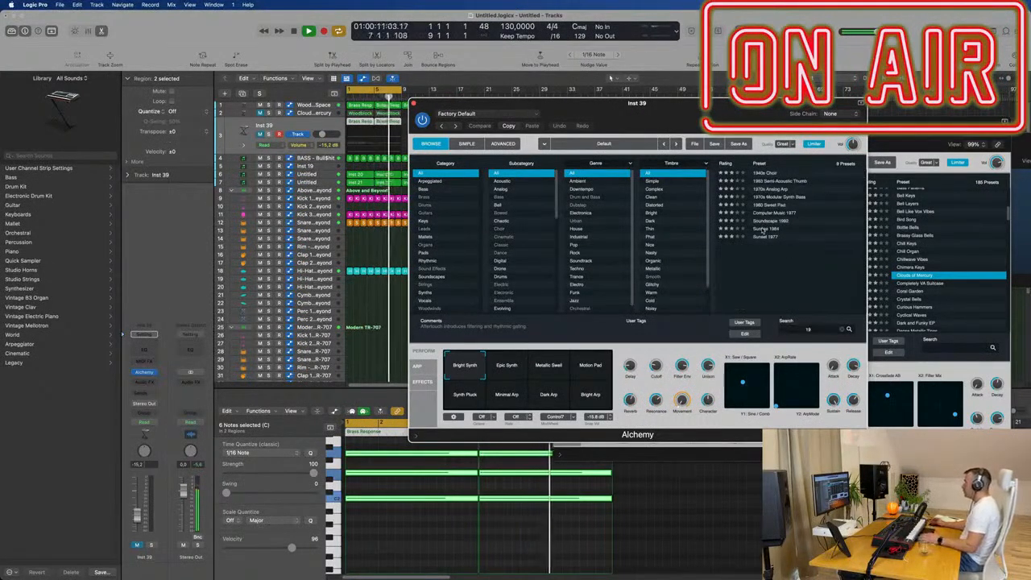
left_click(763, 230)
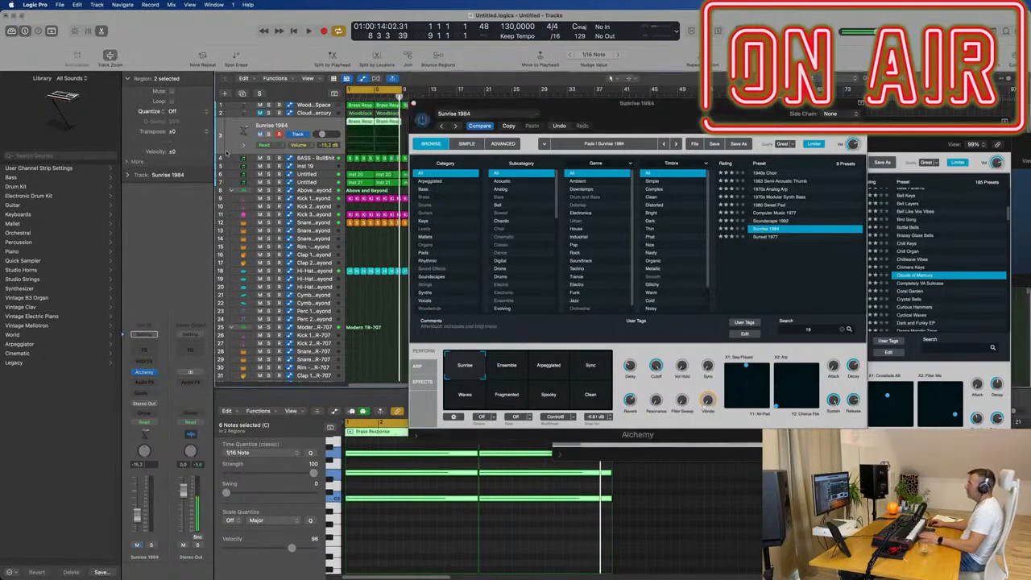
left_click_drag(621, 116, 577, 117)
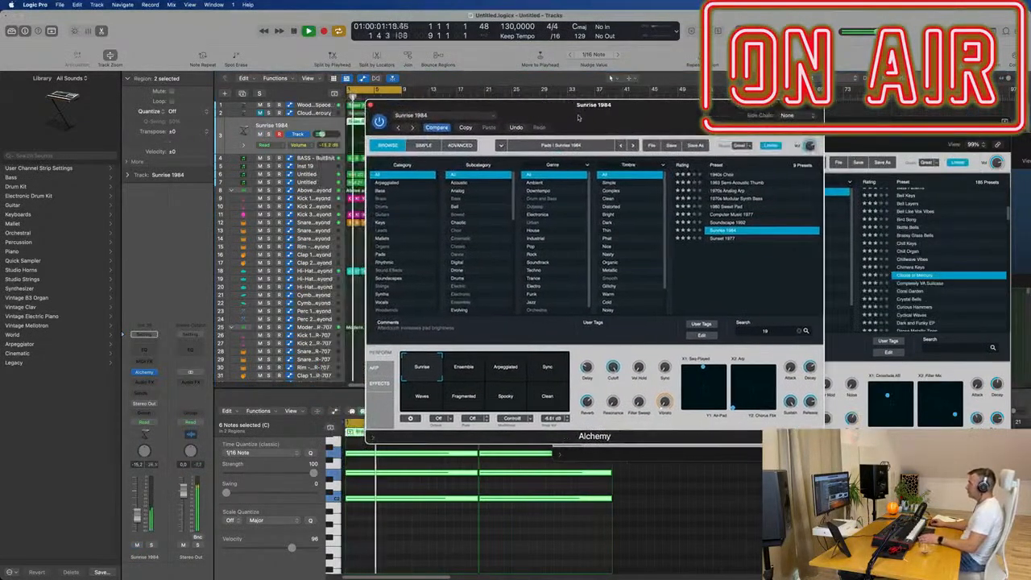
- Switch Sunrise 1984 to its Arpeggiated variation and raise the track's volume
left_click(507, 374)
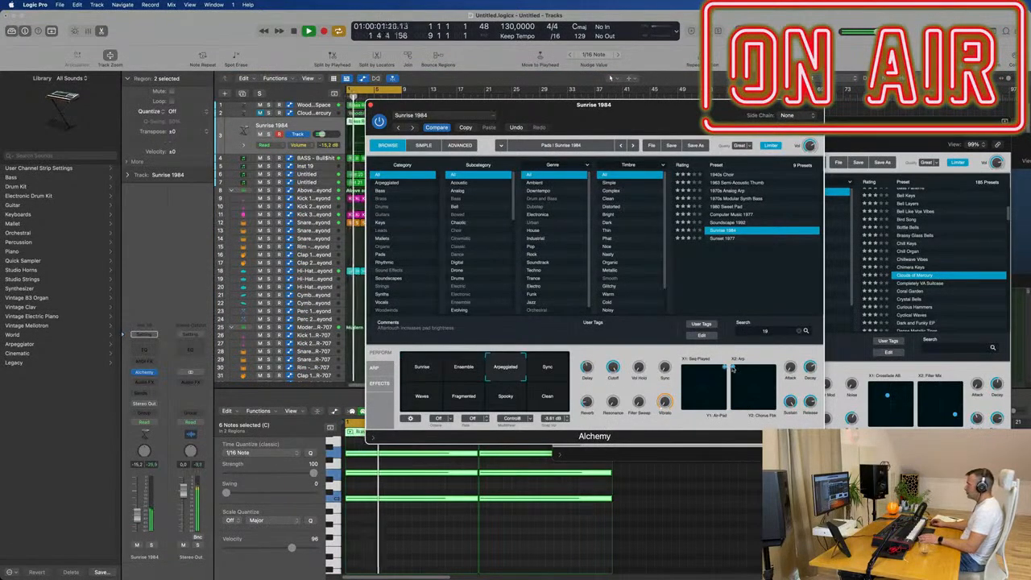
left_click_drag(715, 119, 912, 165)
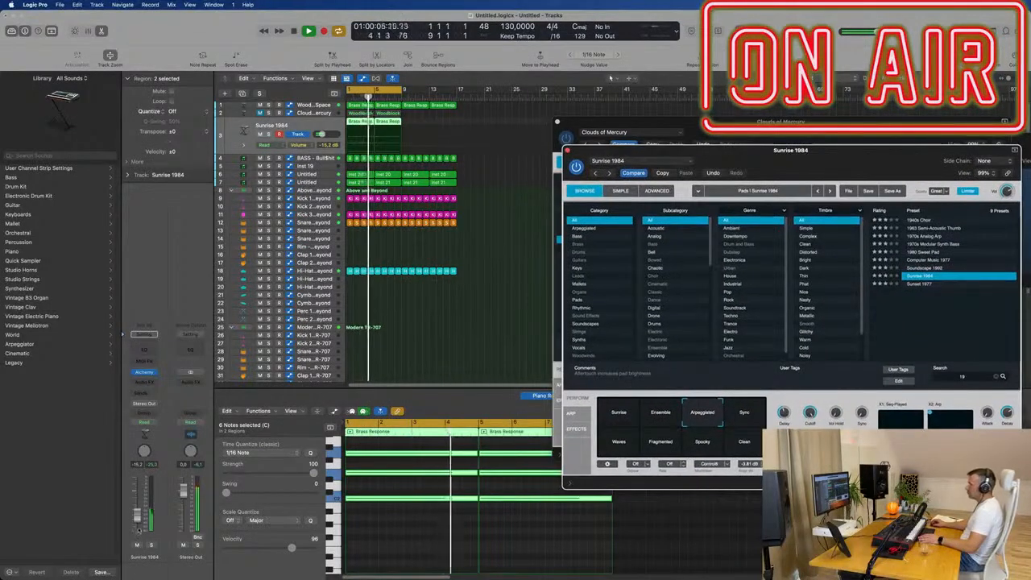
left_click_drag(135, 515, 135, 510)
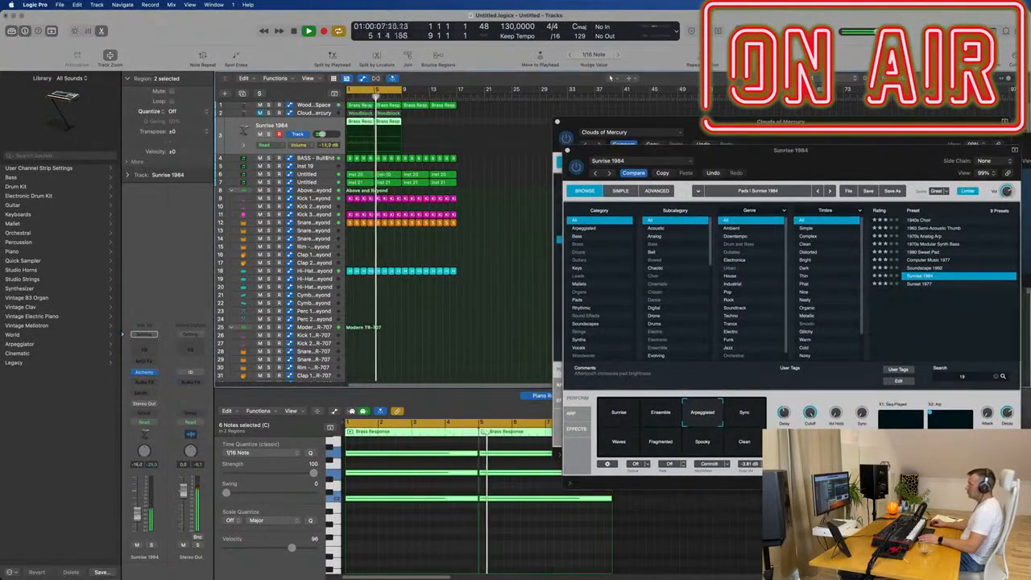
- Adjust the Cutoff of the Sunrise 1984 arpeggio and raise the track's volume to about -6.8 dB
left_click(809, 412)
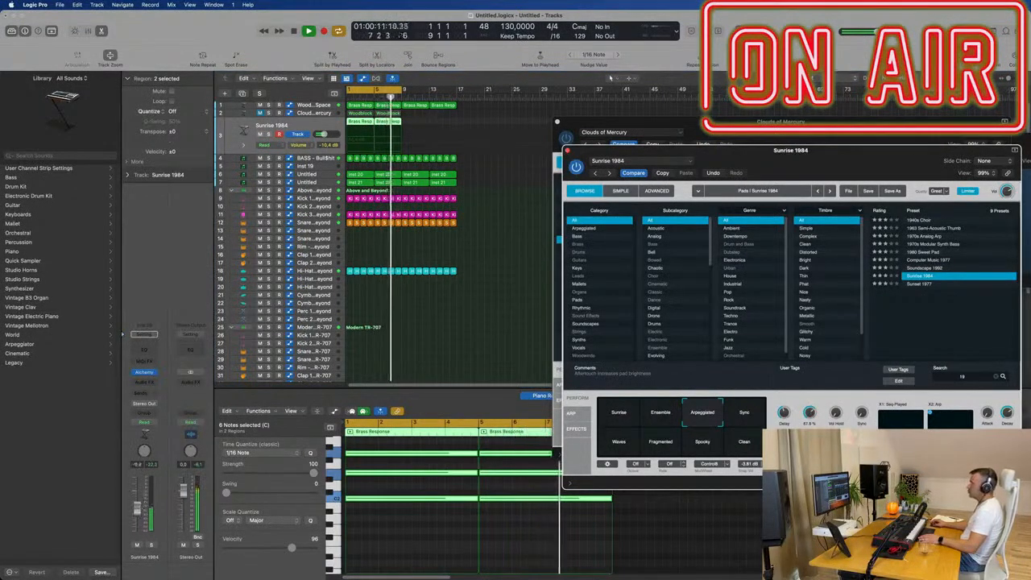
left_click_drag(139, 506, 139, 505)
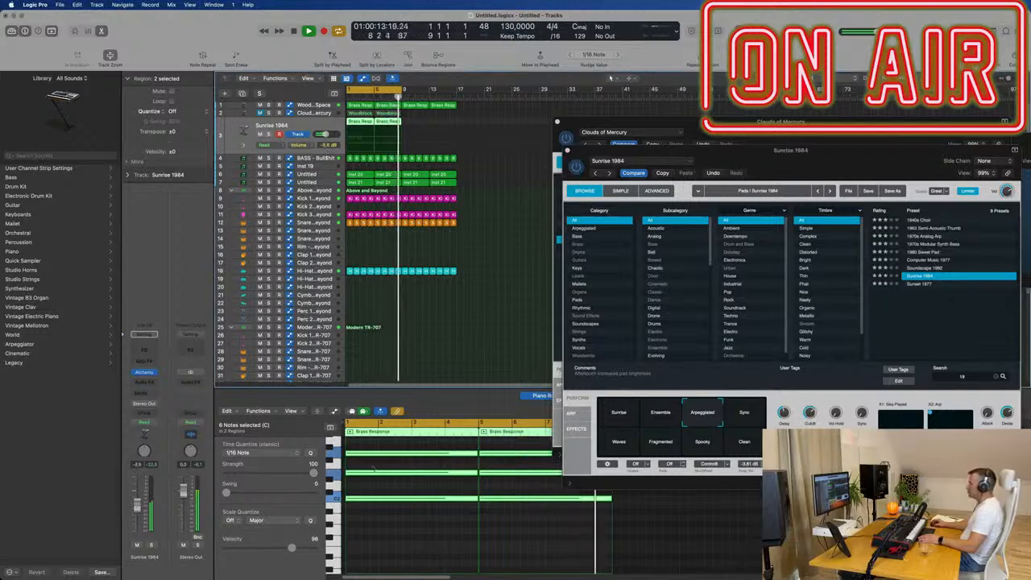
mouse_move(808, 415)
left_mouse_down()
mouse_move(809, 428)
mouse_move(818, 415)
left_mouse_up()
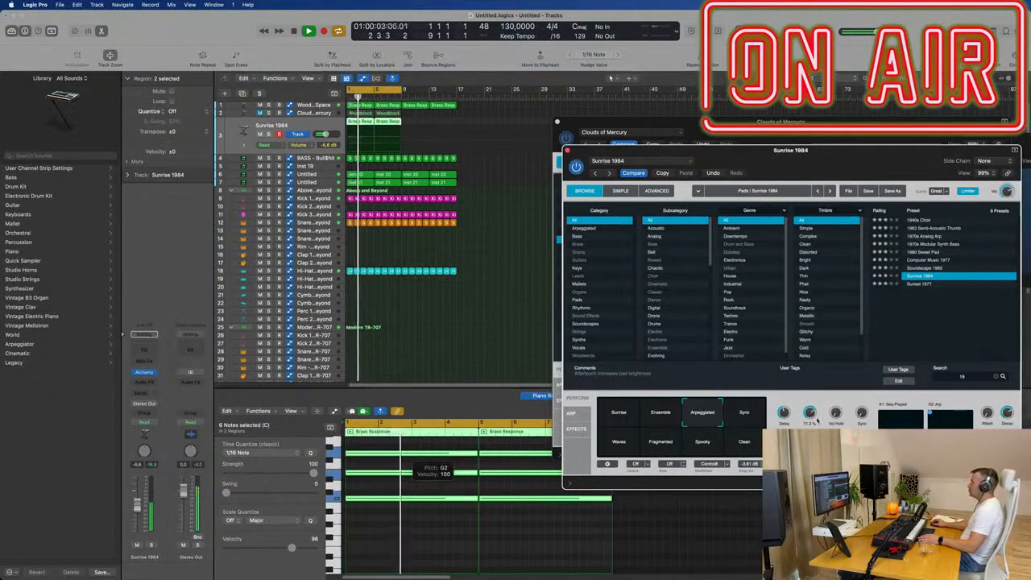
left_click_drag(857, 147, 668, 192)
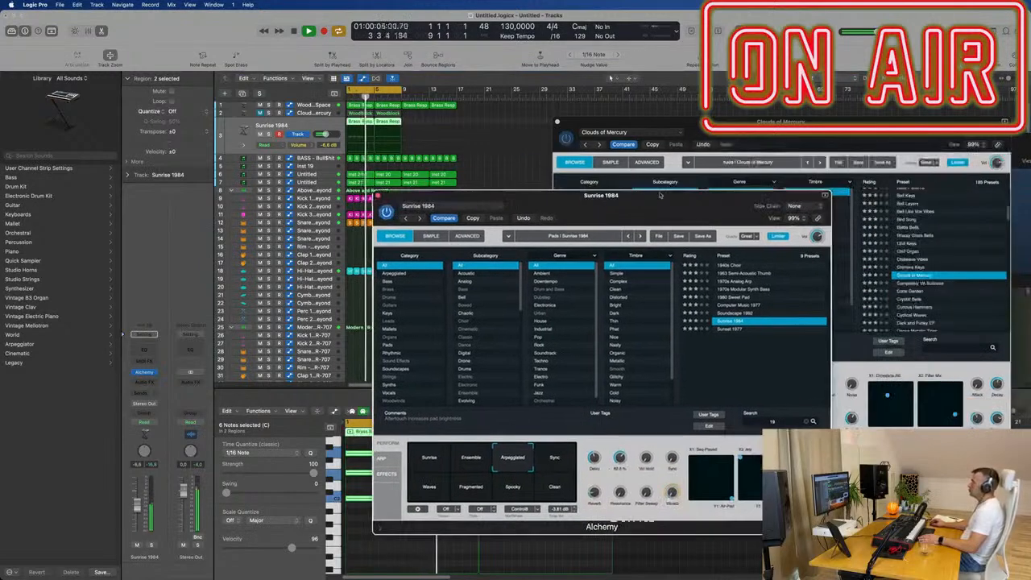
- Close the Sunrise 1984 and Clouds of Mercury instrument windows and deselect all regions
left_click(377, 195)
left_click_drag(787, 140, 600, 183)
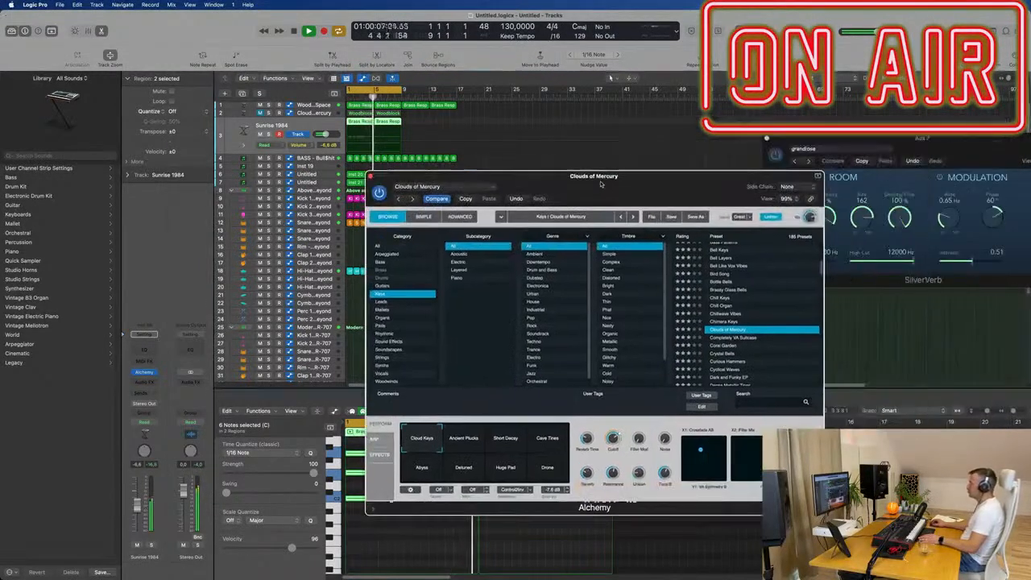
left_click(370, 176)
left_click(572, 213)
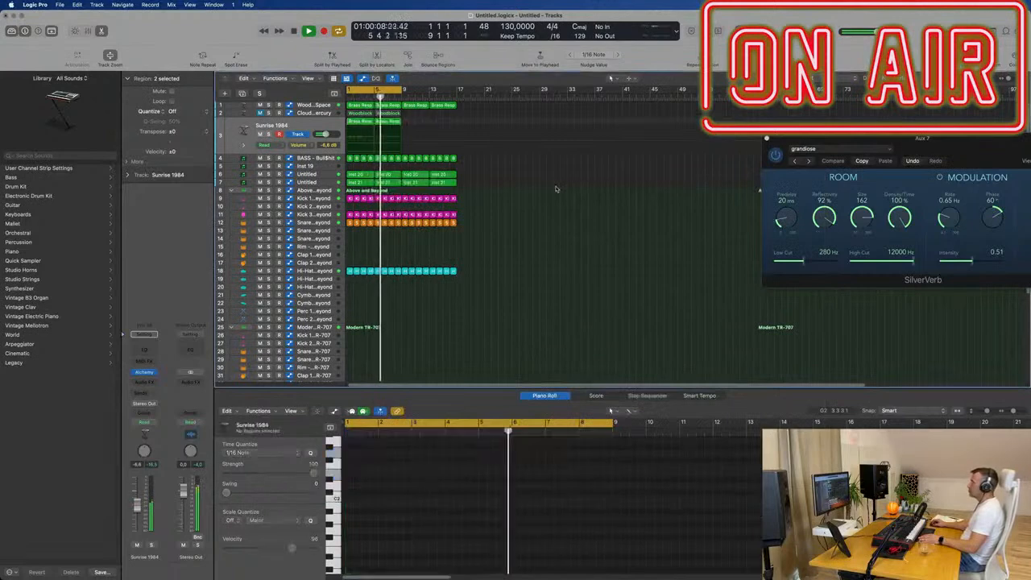
- Lower the Modern TR-707 Tom Mid track's volume to about -16.8 dB and deselect its regions
scroll(333, 320, "down", 5)
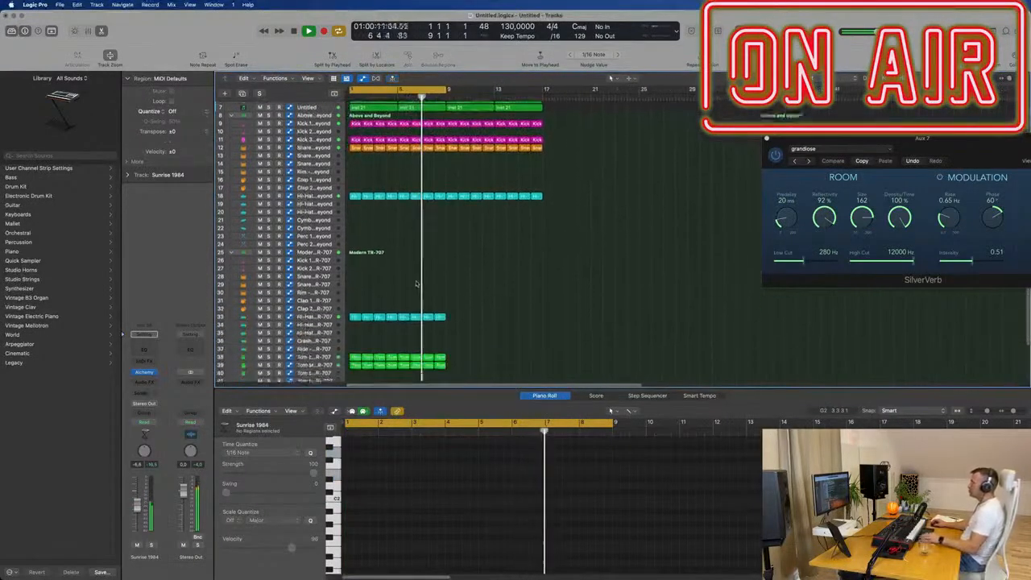
left_click(313, 305)
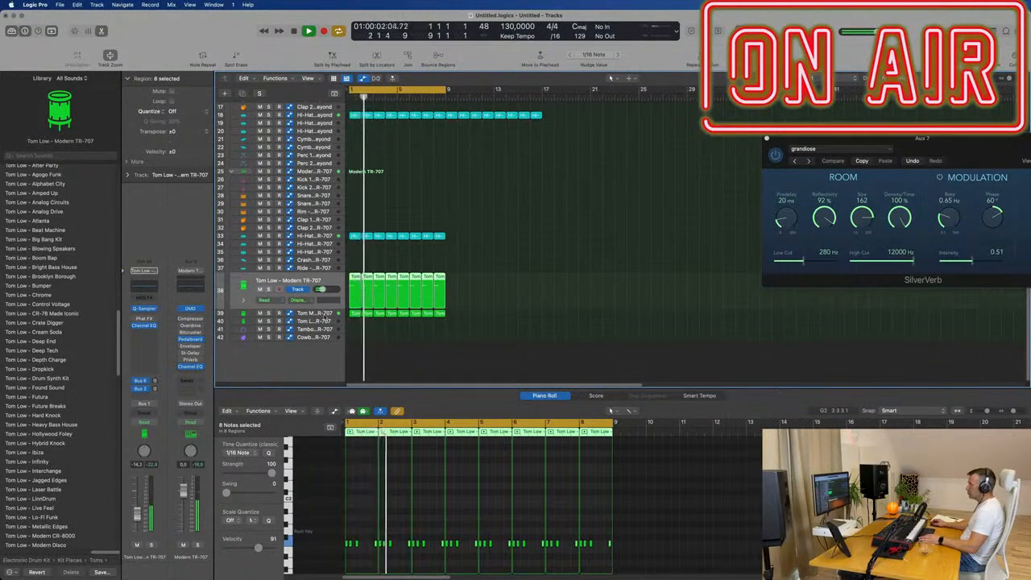
key("Down")
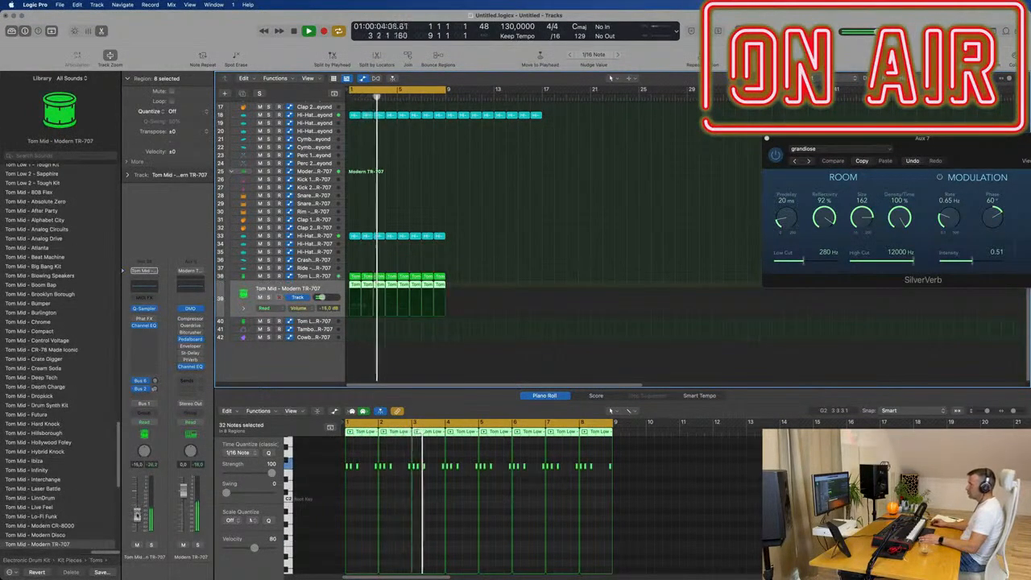
left_click(484, 343)
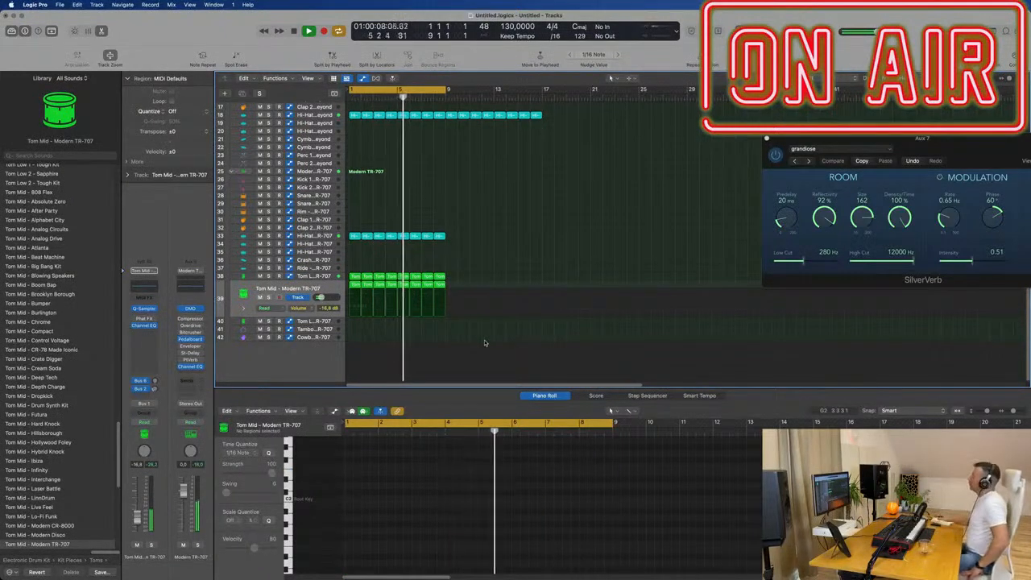
left_click(876, 12)
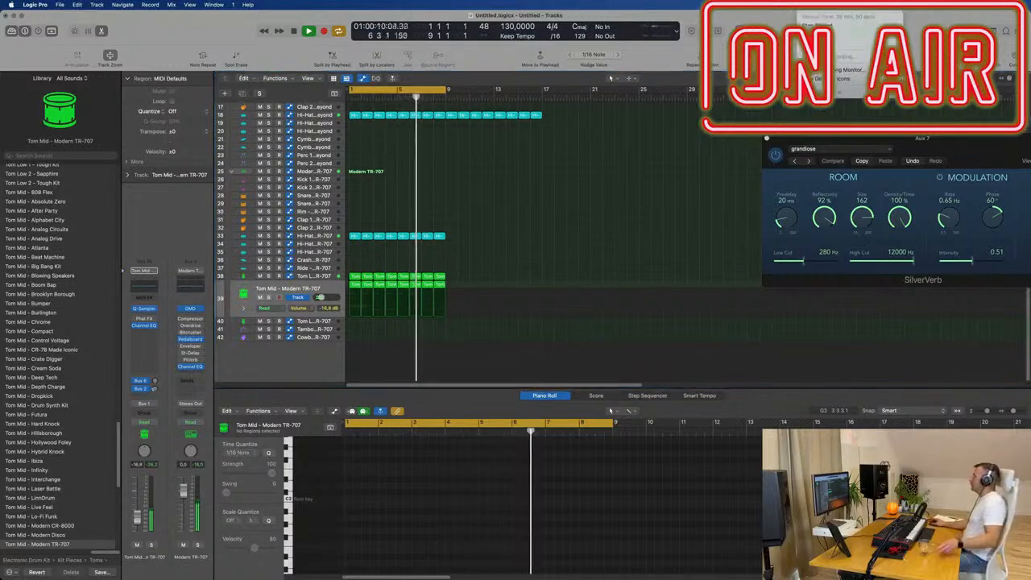
key("Escape")
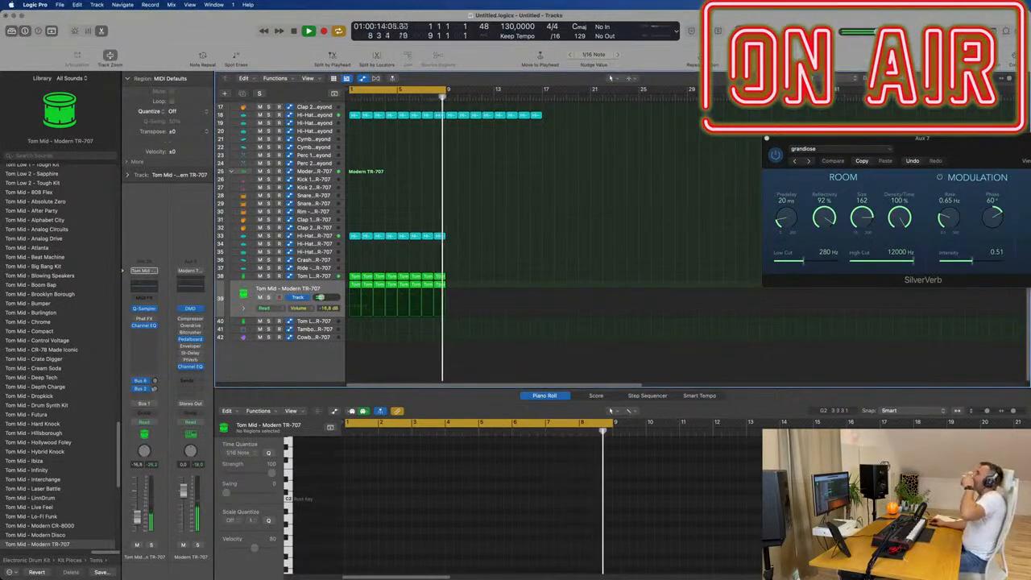
- Mute the Clouds of Mercury track
scroll(505, 220, "up", 5)
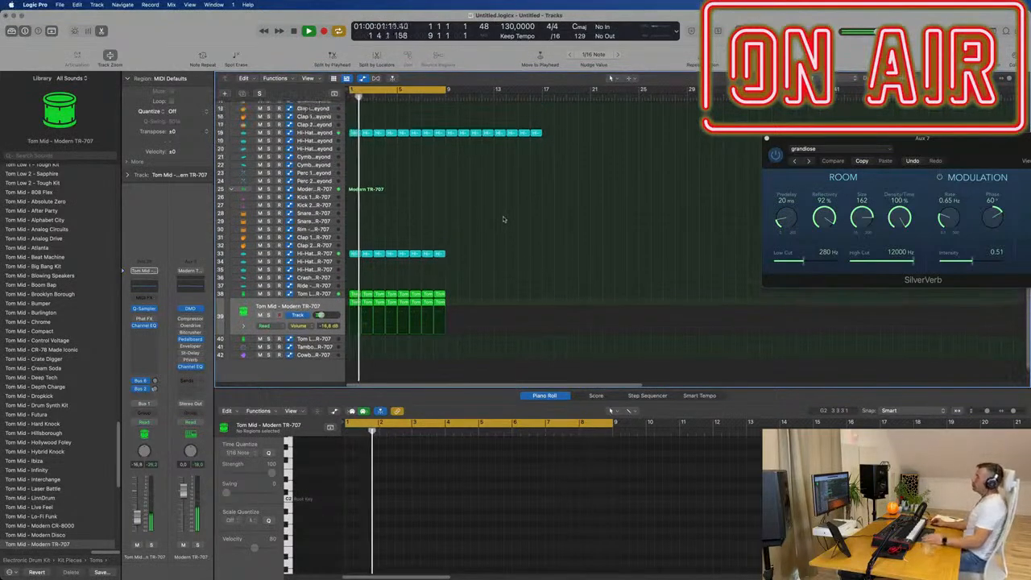
scroll(505, 215, "left", 2)
scroll(504, 215, "right", 1)
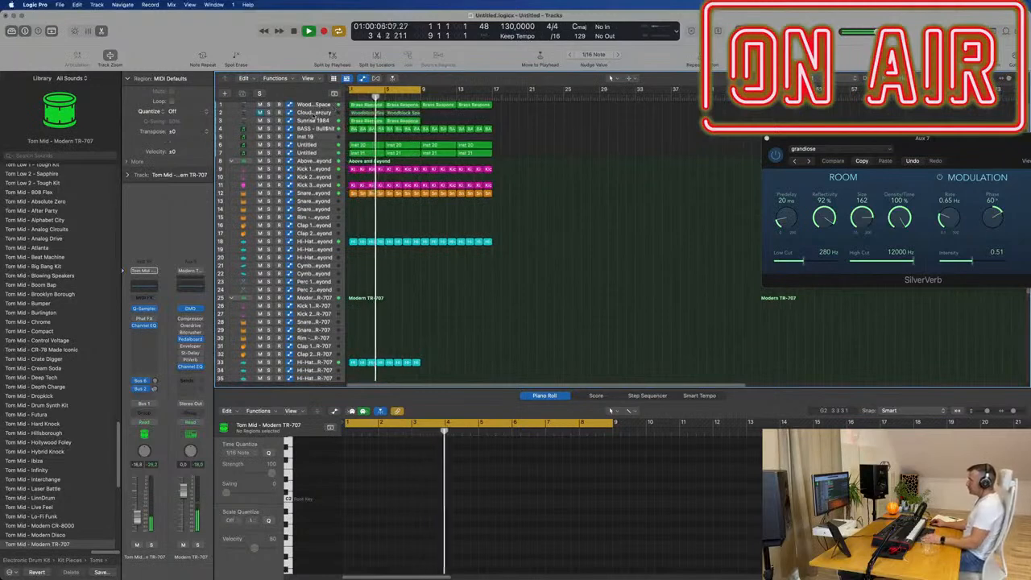
left_click(314, 113)
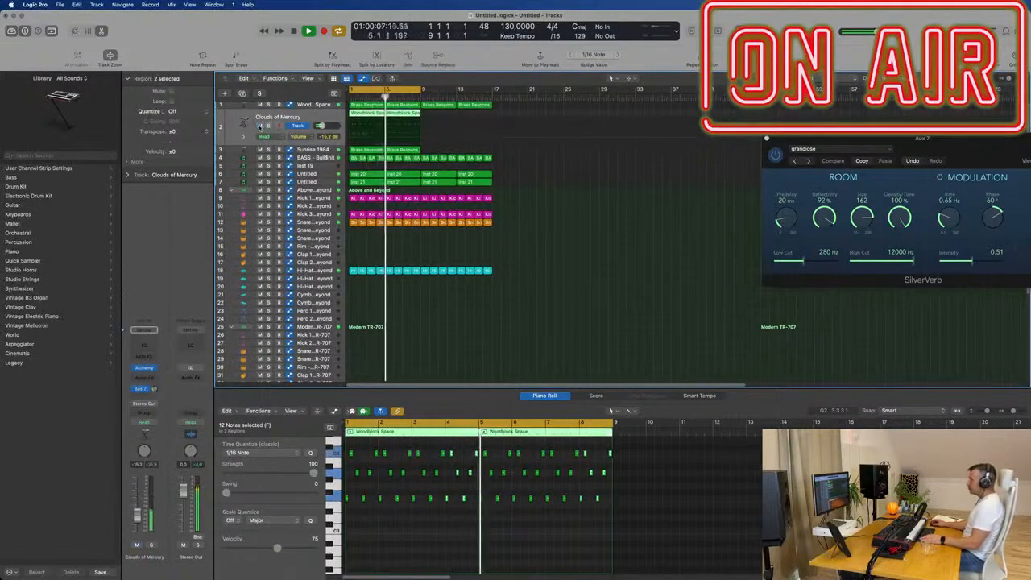
left_click(259, 126)
- Mute the Untitled track that holds the Inst 20 regions
scroll(435, 240, "up", 2)
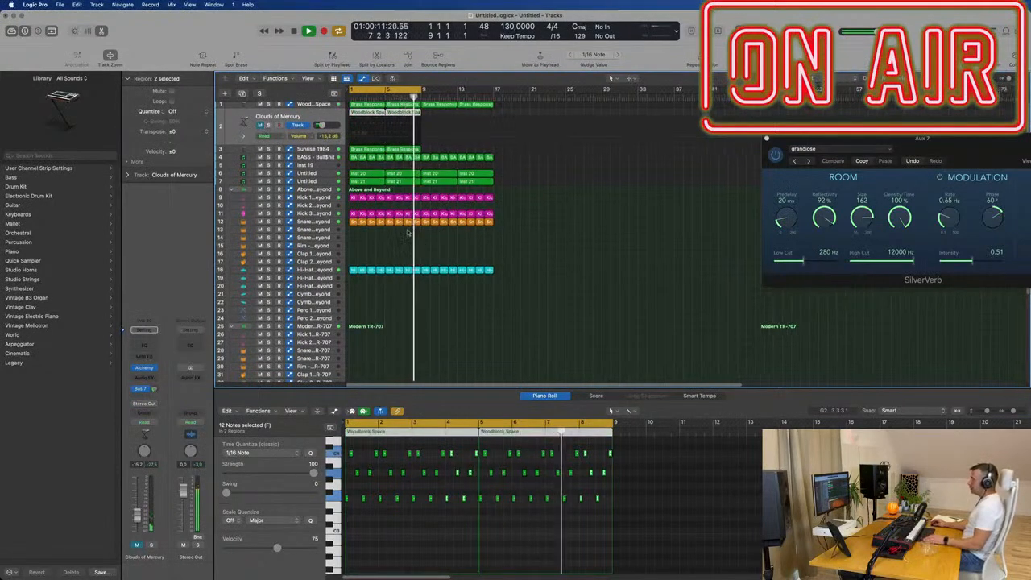
key("super+Right")
left_click(327, 174)
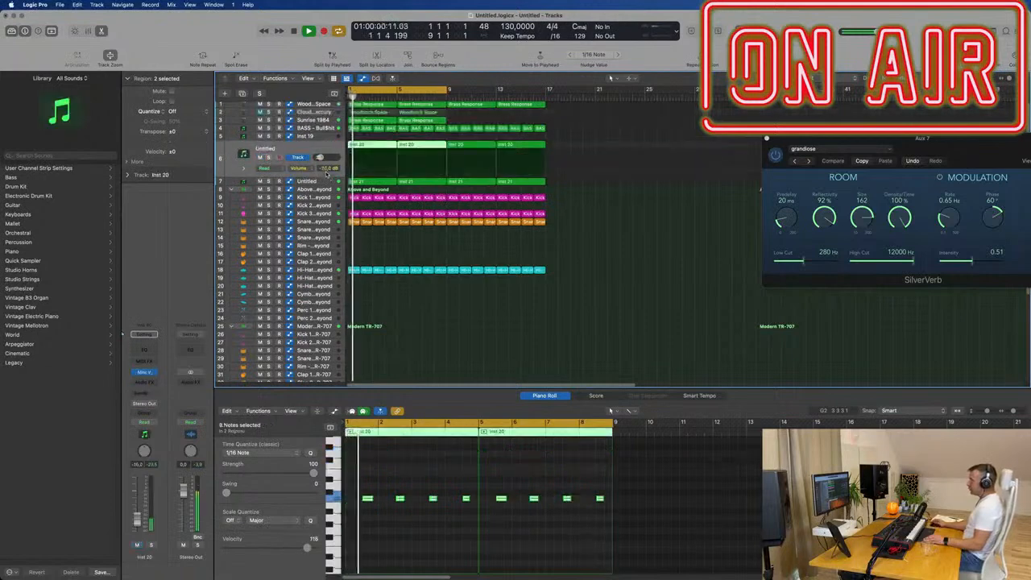
key("super+Left")
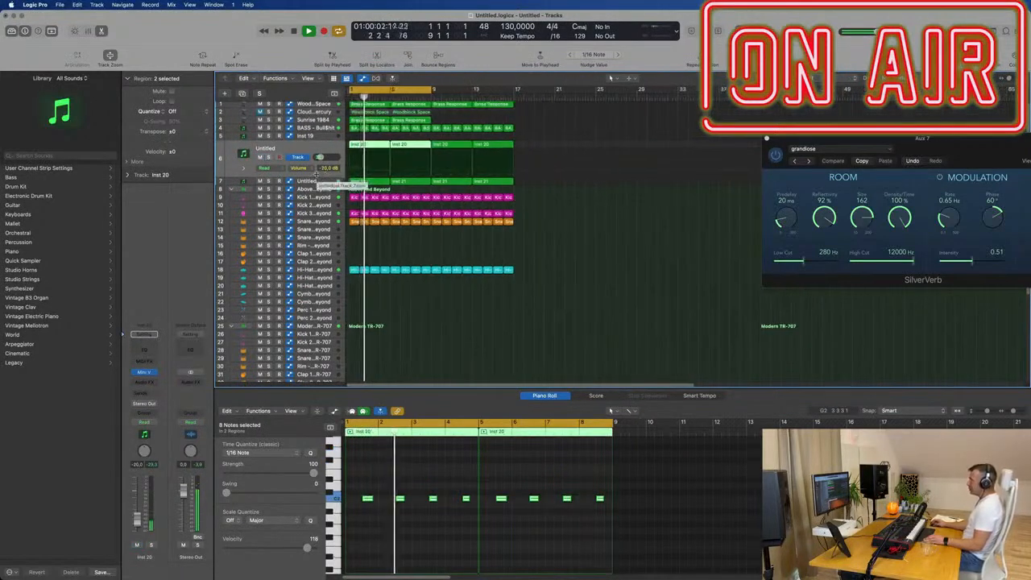
left_click(260, 157)
key("super+Left")
key("super+Right")
key("super+Right")
- Select the Sunrise 1984 track, extend the cycle range to bar 17 and restart playback from the beginning
scroll(476, 174, "down", 2)
scroll(474, 173, "left", 2)
left_click(260, 120)
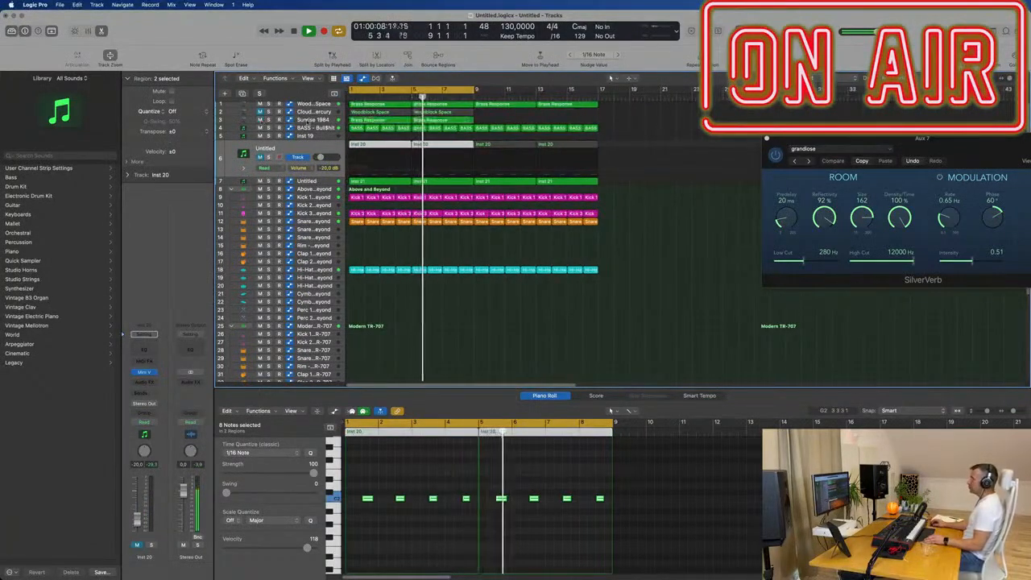
left_click(302, 120)
scroll(304, 127, "down", 1)
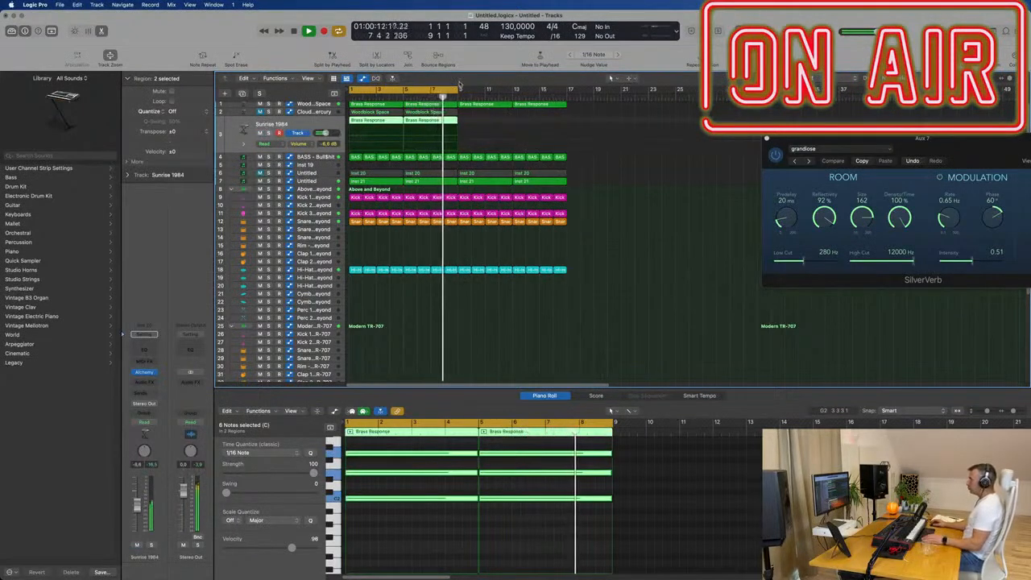
left_click_drag(458, 89, 564, 105)
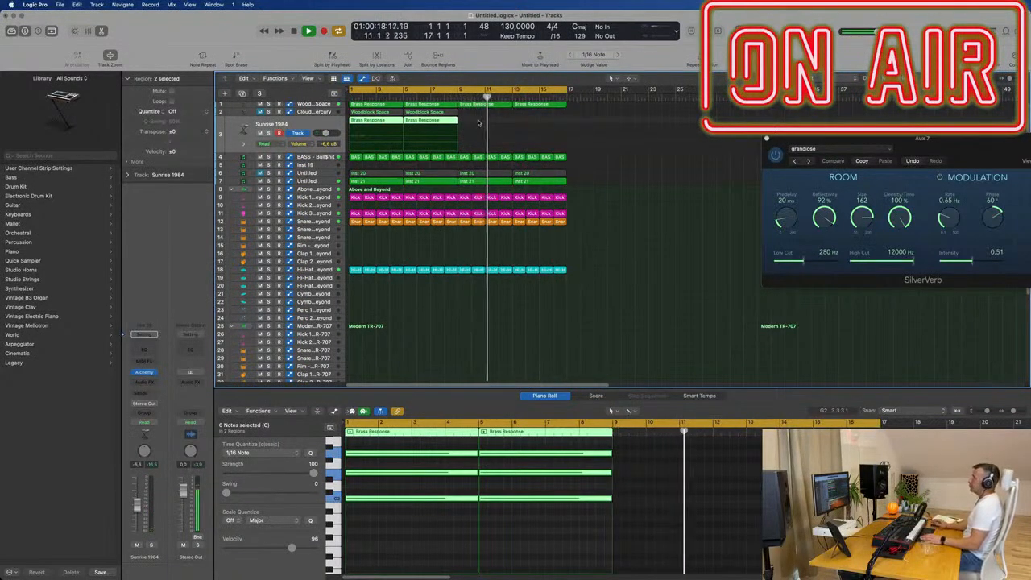
key("Return")
- Repeat the two Brass Response regions on the Sunrise 1984 track so they fill up to bar 17
scroll(445, 257, "down", 5)
scroll(438, 251, "down", 3)
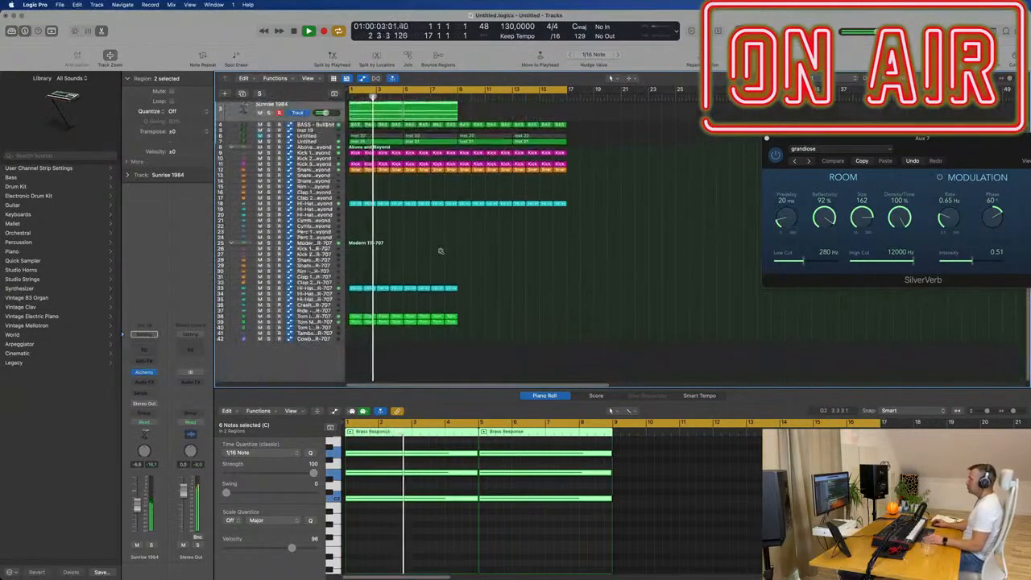
scroll(448, 239, "up", 2)
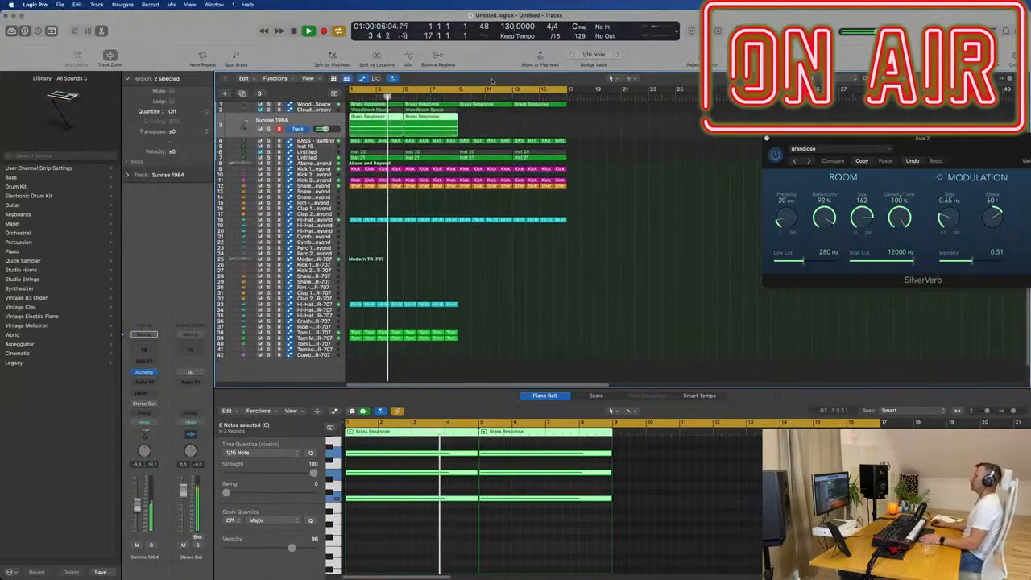
left_click(500, 127)
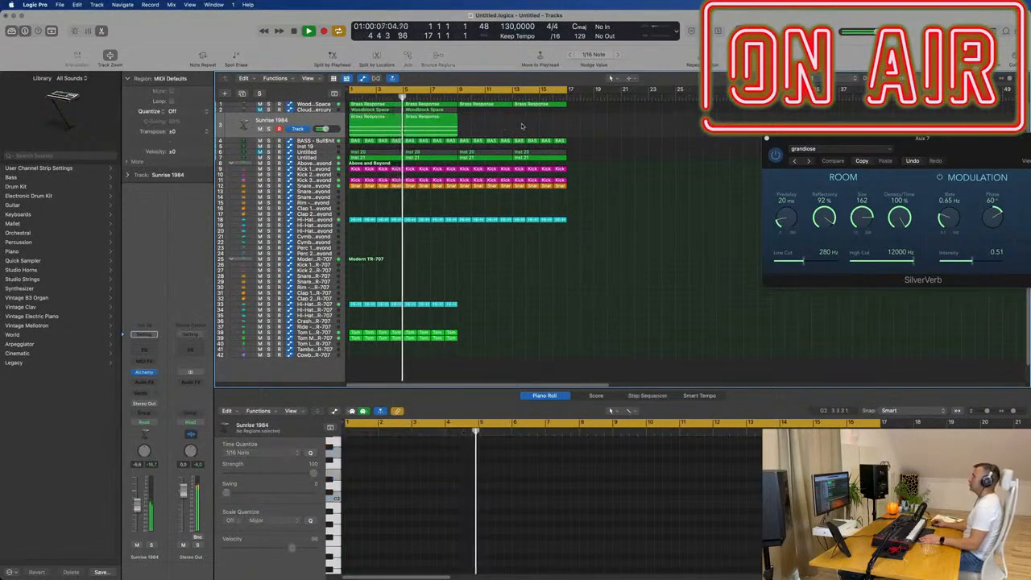
left_click(258, 127)
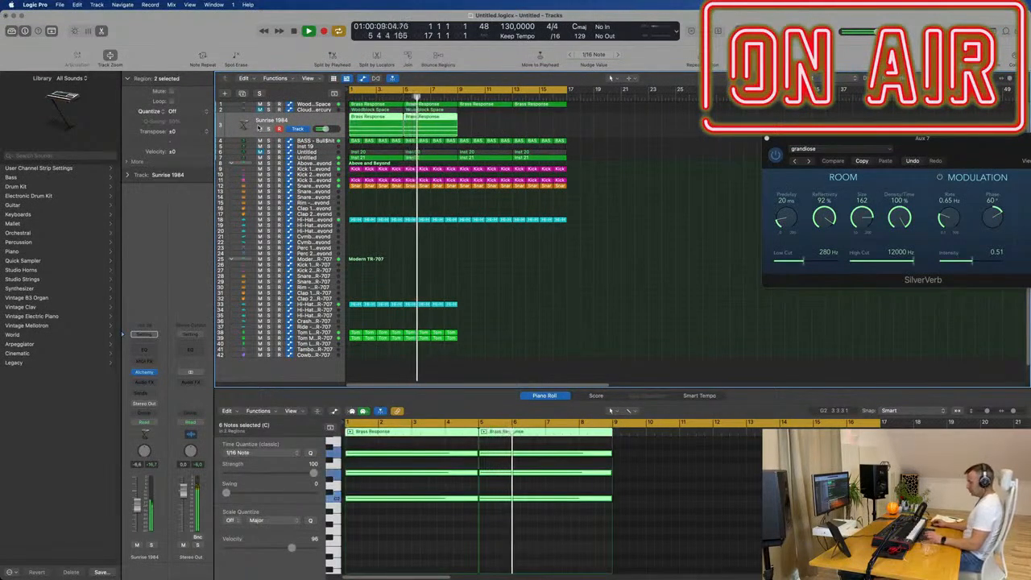
key("super+r")
left_click(292, 120)
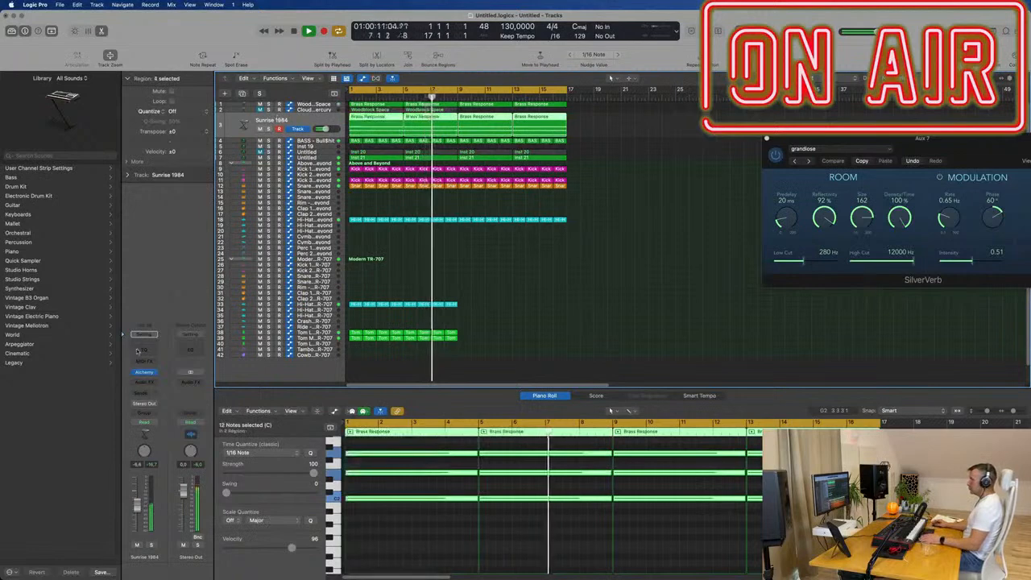
- Repeat the Modern TR-707 hi-hat and tom regions up to bar 17, keeping the Sunrise 1984 Alchemy window open beside the arrangement
left_click(145, 373)
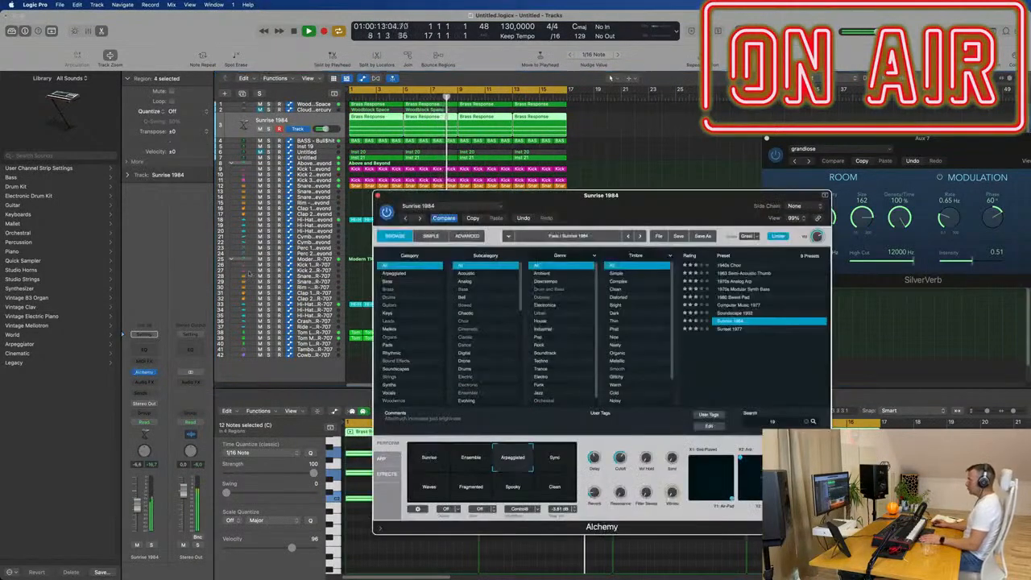
left_click_drag(544, 215, 927, 174)
left_click_drag(508, 294, 331, 366)
key("super+r")
left_click_drag(973, 154, 847, 113)
key("space")
key("space")
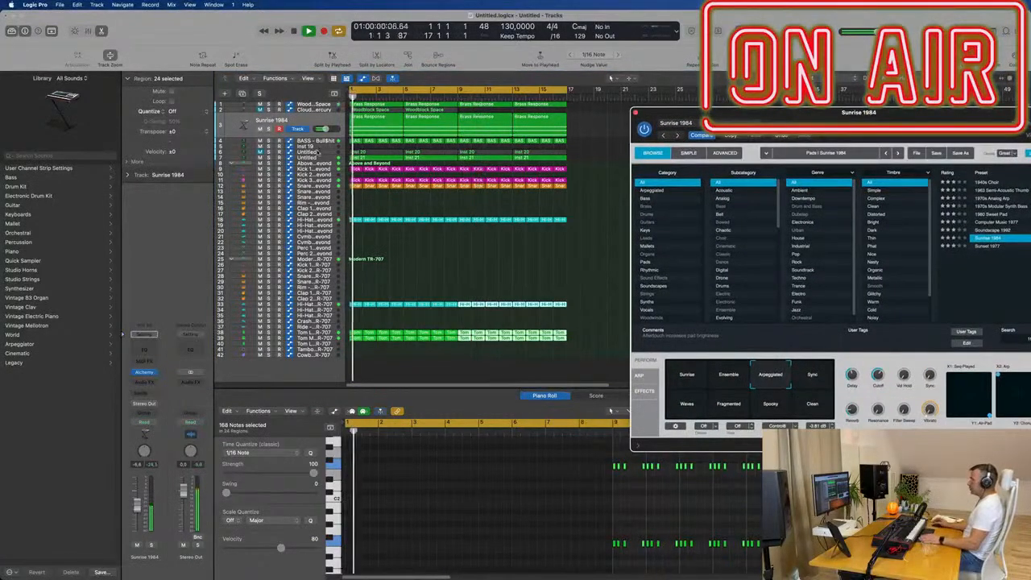
- Copy the first Brass Response region from the Sunrise 1984 track onto the empty CS-80V2 track
left_click(318, 152)
key("Return")
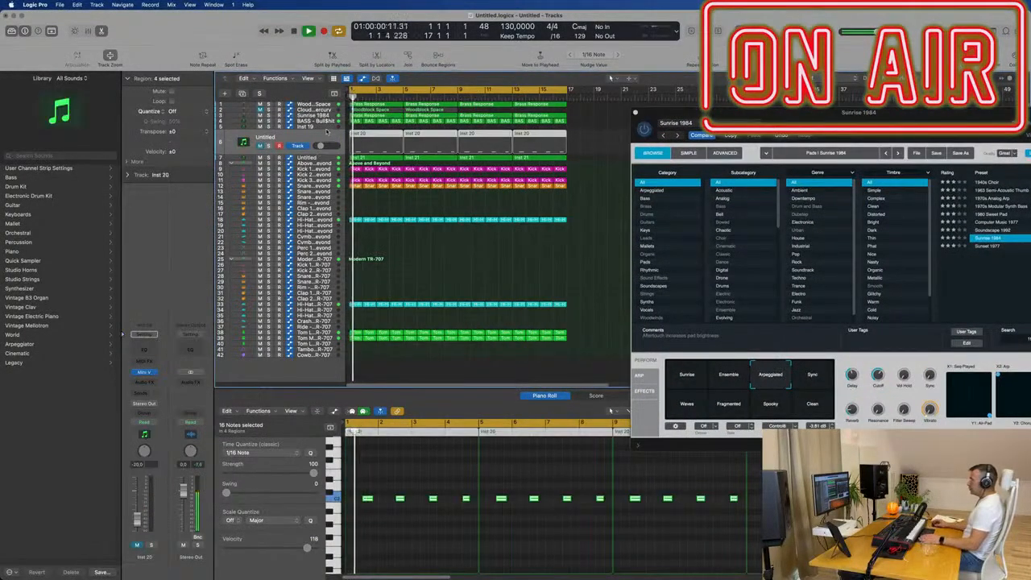
left_click(327, 131)
key("Return")
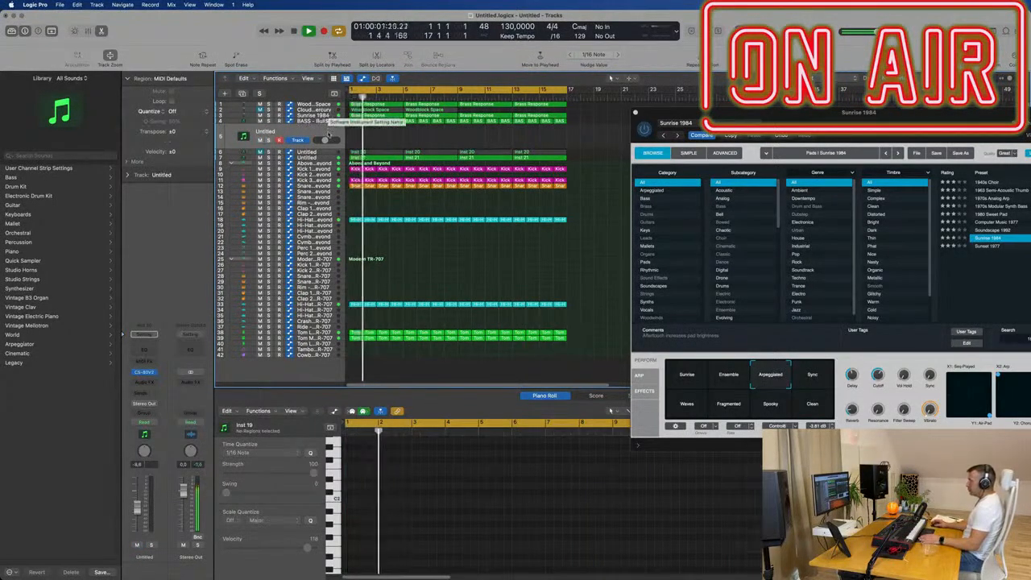
left_click(374, 117)
left_click_drag(374, 117, 310, 134)
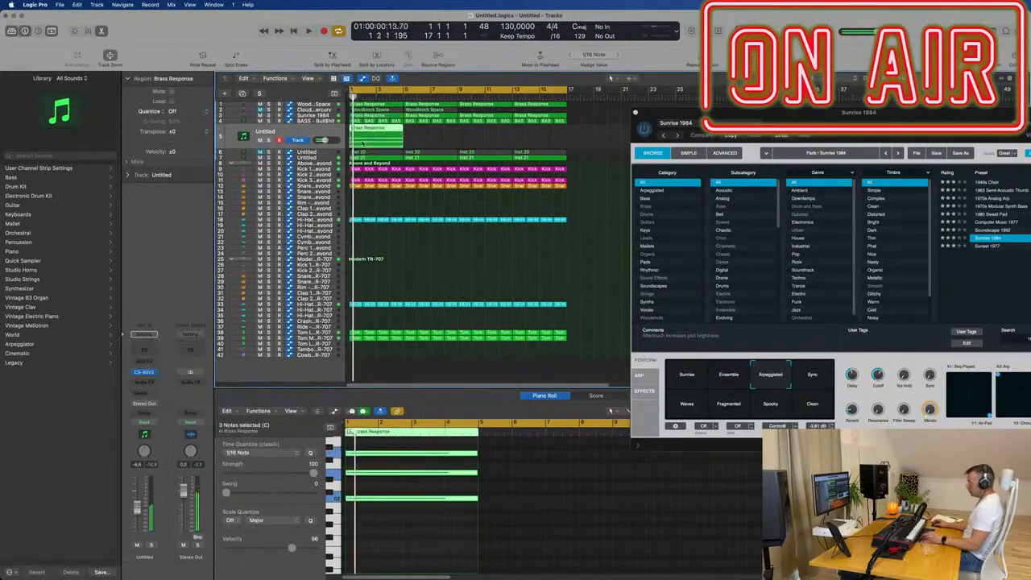
- Repeat the copied Brass Response region three times on the CS-80V2 track to reach bar 17, and select all four regions
key("super+r")
key("super+r")
key("super+r")
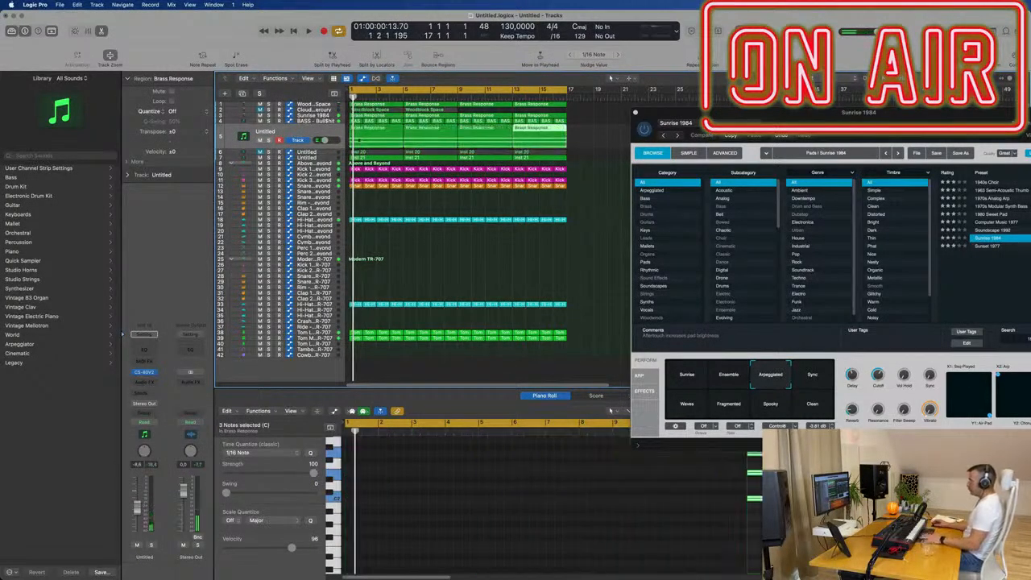
left_click(324, 130)
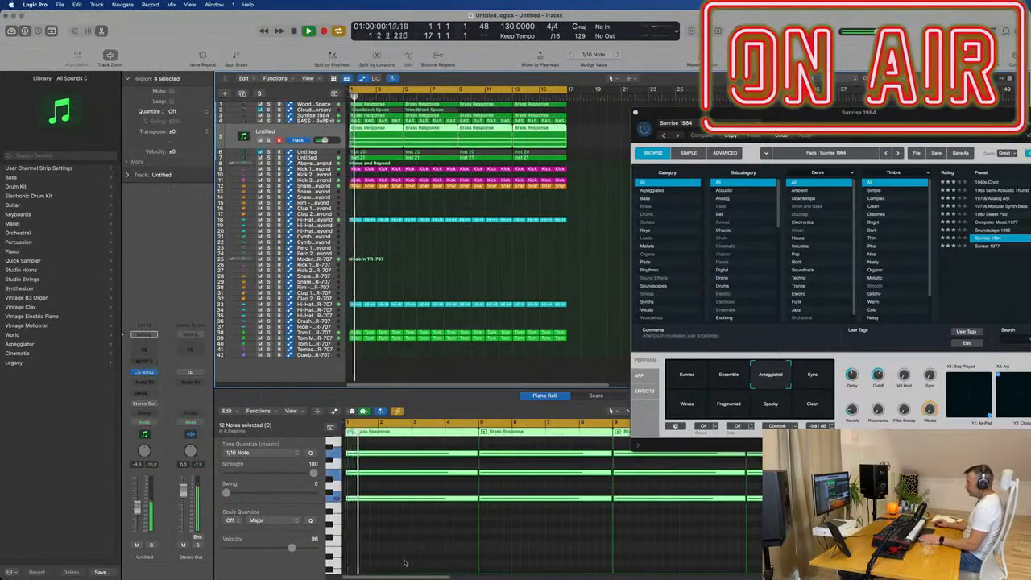
- Select all the chord notes in the CS-80V2 track's regions, and open the CS-80V2 instrument window
left_click(419, 559)
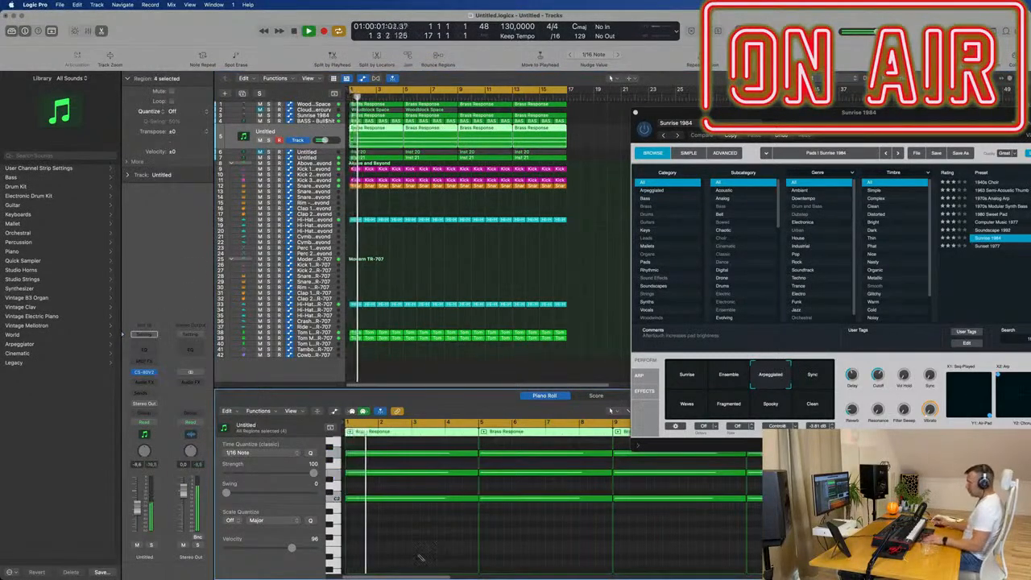
key("super+a")
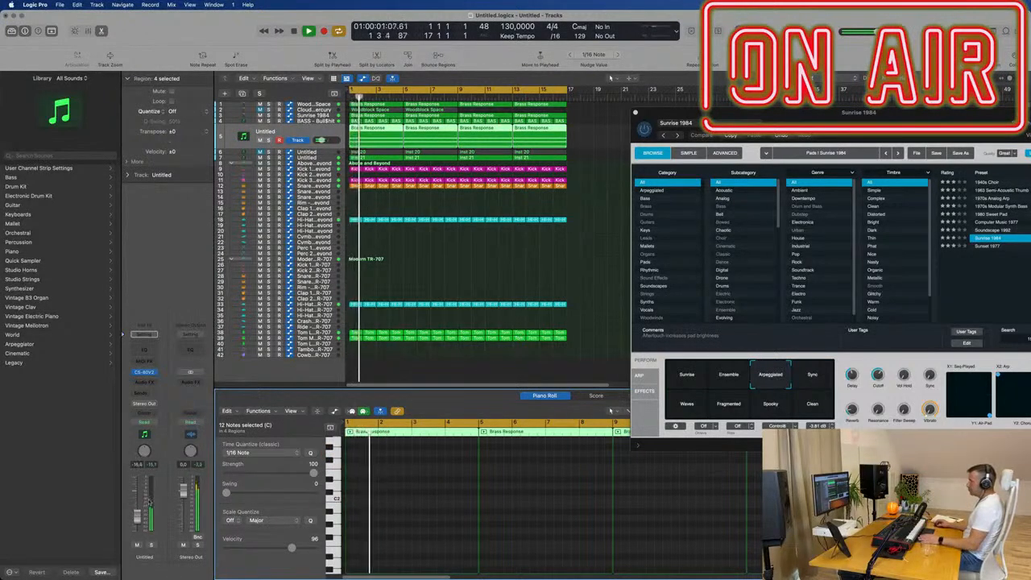
left_click(147, 372)
left_click_drag(510, 115, 832, 119)
- Delete the four Brass Response regions from the CS-80V2 track and raise its volume to about -14.3 dB
left_click(320, 139)
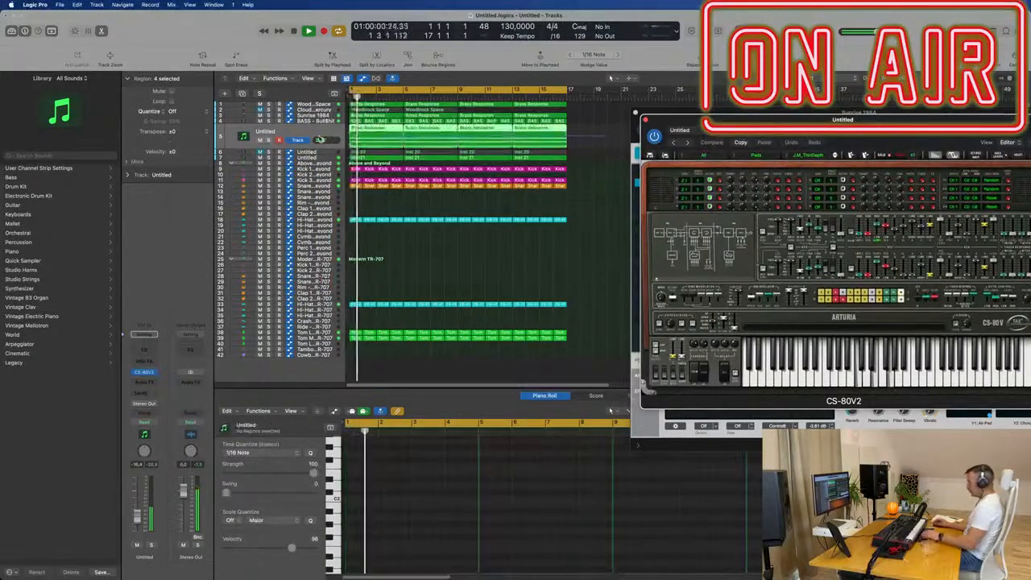
key("Delete")
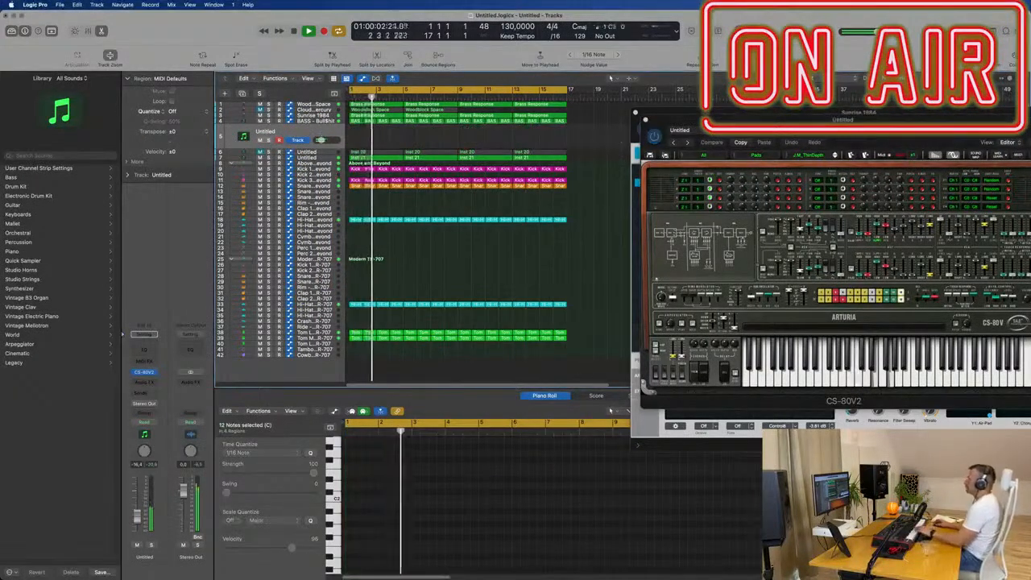
left_click_drag(894, 120, 653, 137)
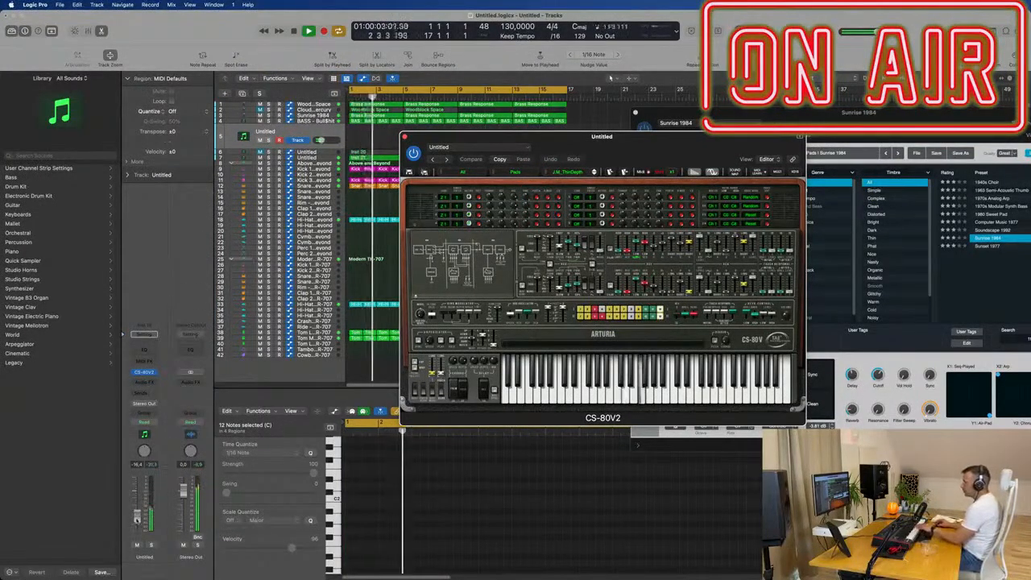
left_click_drag(137, 521, 137, 515)
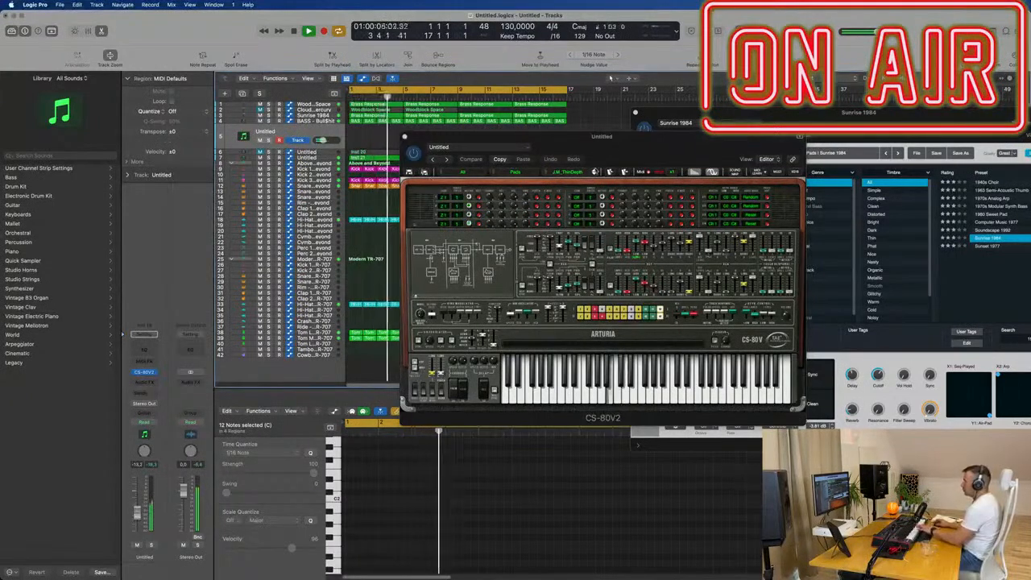
- Switch the CS-80V2 to the J.M_ThinDepth2 pad preset, add a Bus 7 send to its track and raise the send level
left_click(595, 171)
left_click(594, 170)
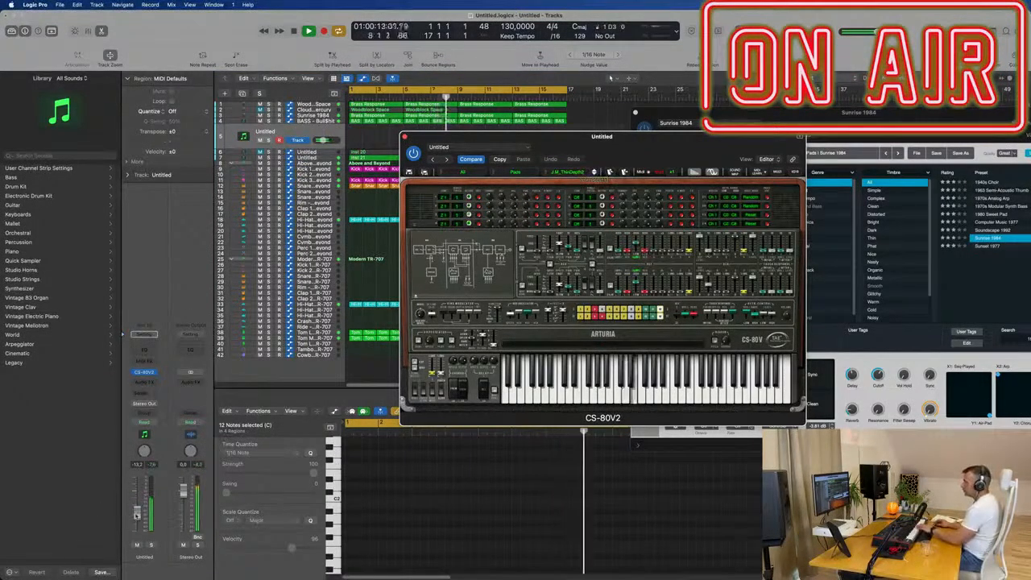
left_click(143, 393)
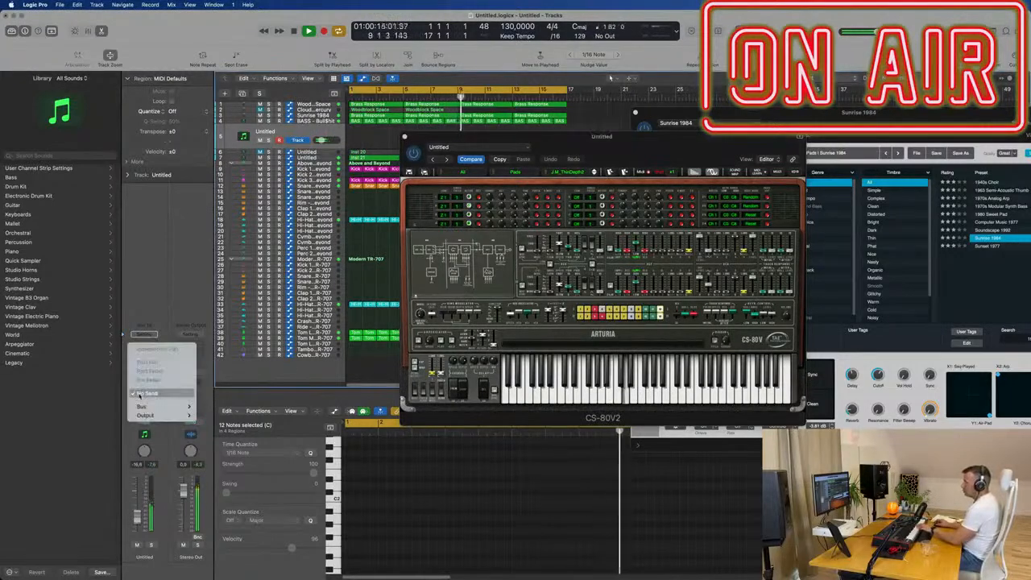
mouse_move(145, 406)
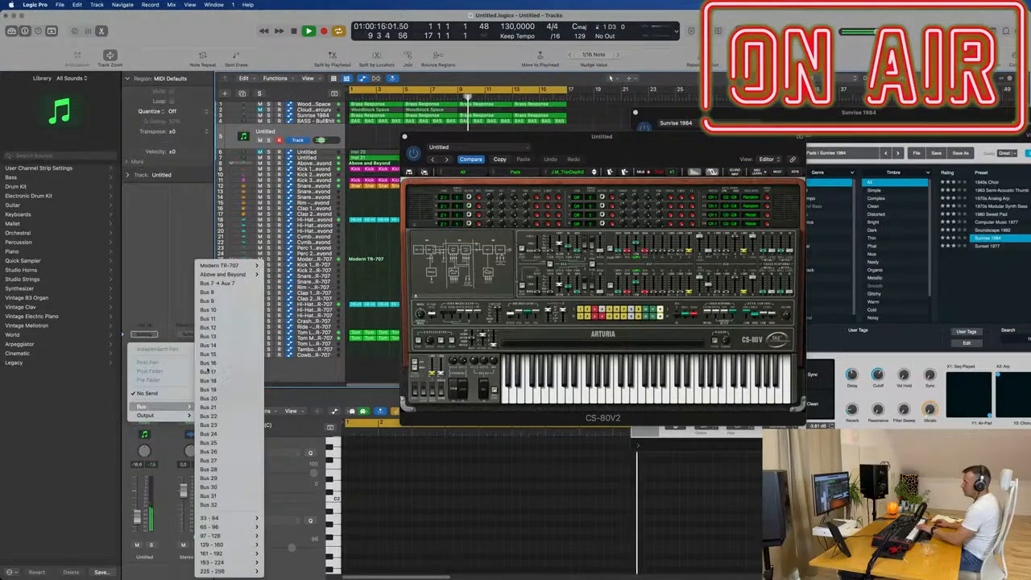
left_click(217, 283)
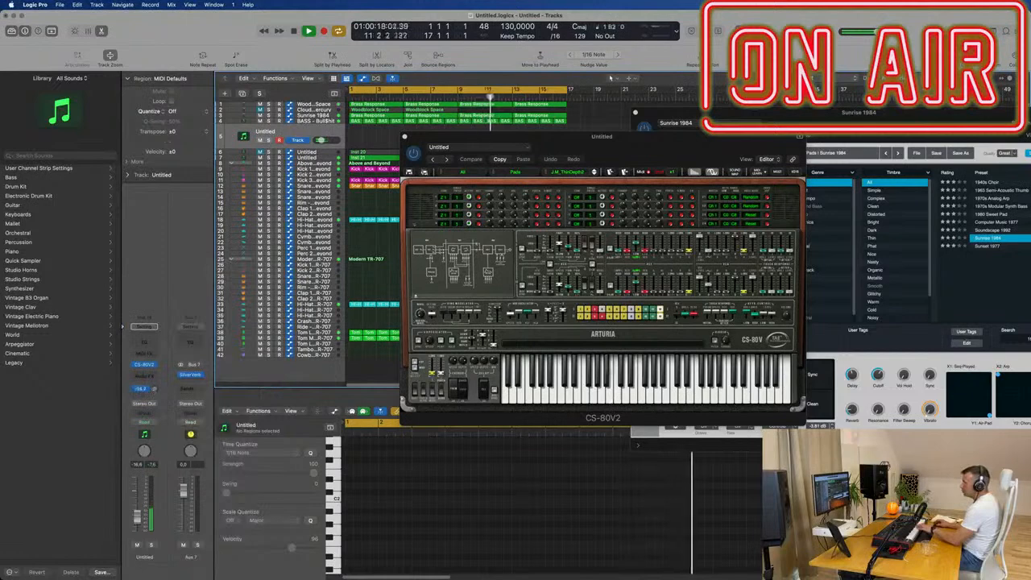
left_click_drag(155, 390, 156, 389)
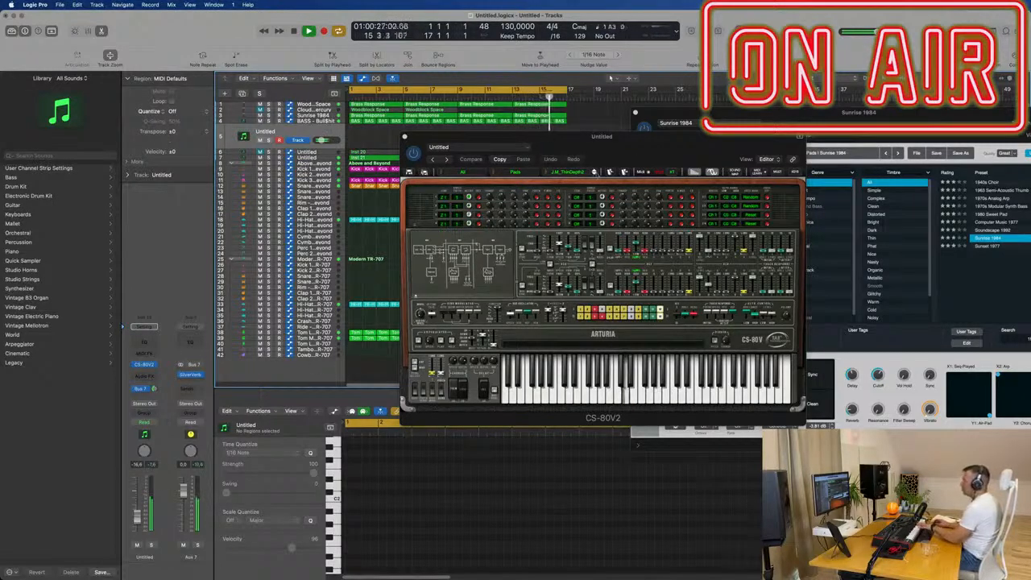
- Step two presets further through the CS-80V2 pad sounds while the track plays
left_click(594, 173)
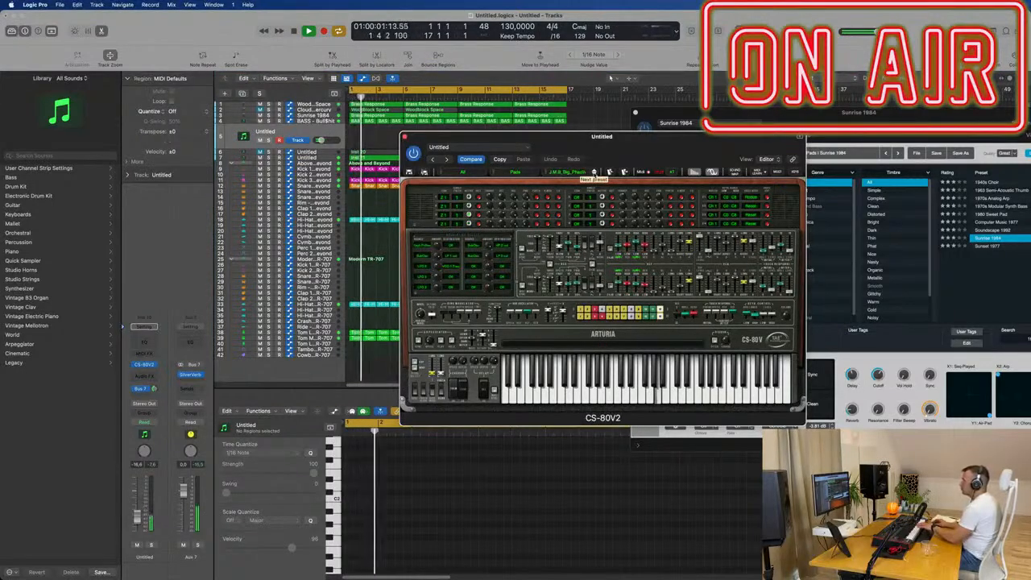
left_click(594, 173)
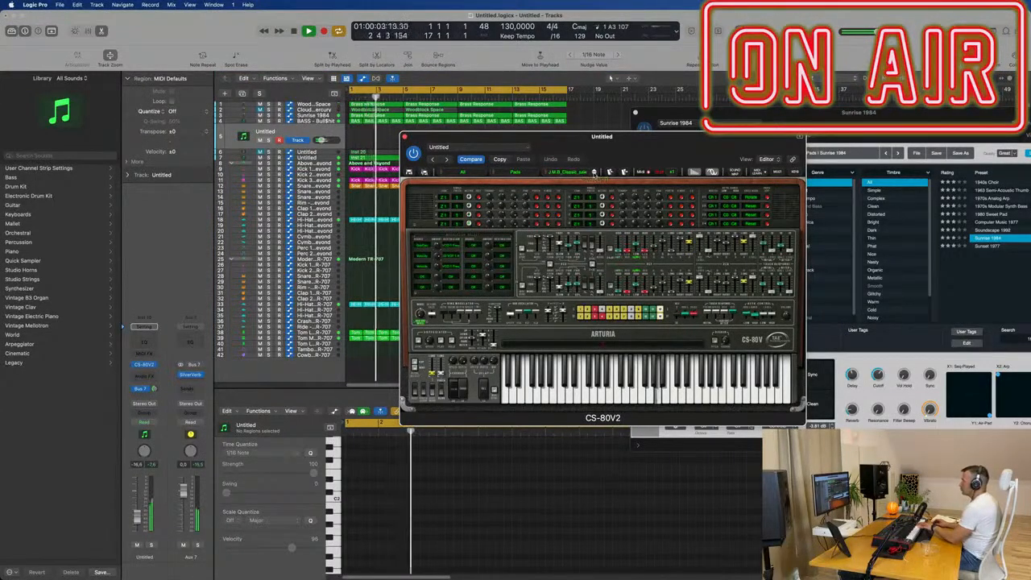
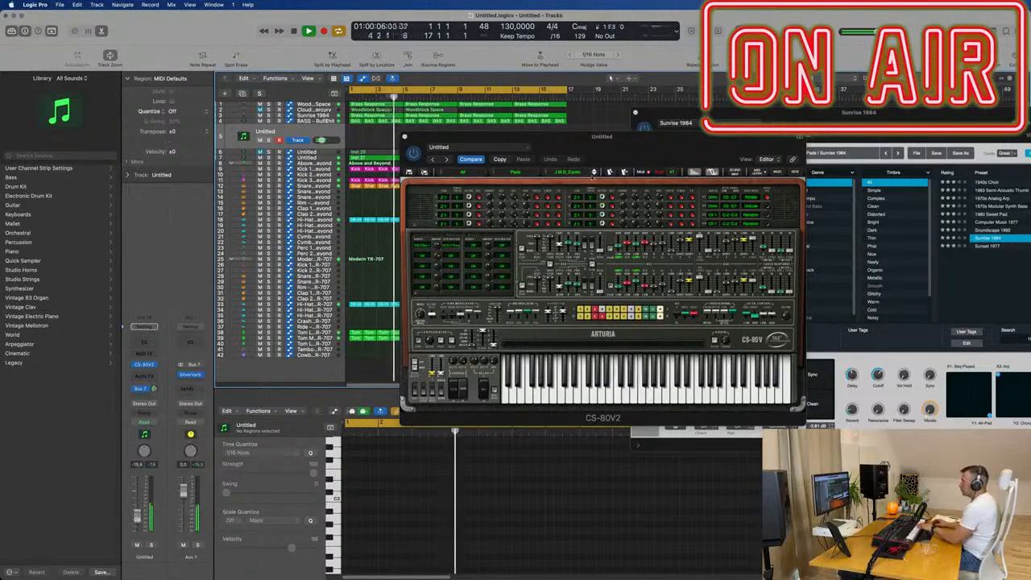
- Step forward through the CS-80V2 pad presets to J.M.B_Oh_bea_Pad and set the track's volume to about -14.6 dB
left_click(595, 175)
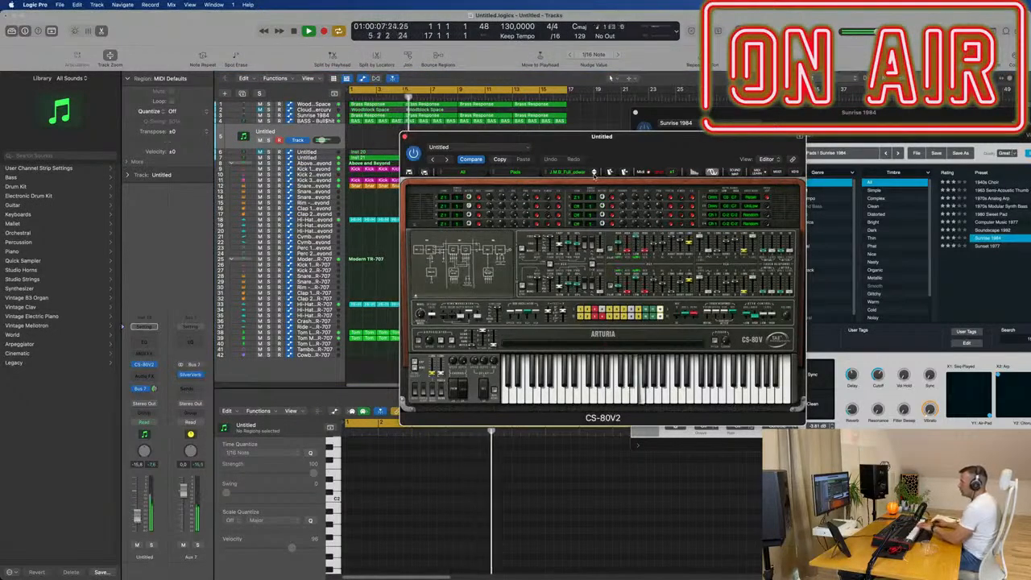
left_click(593, 172)
left_click(594, 173)
left_click(593, 173)
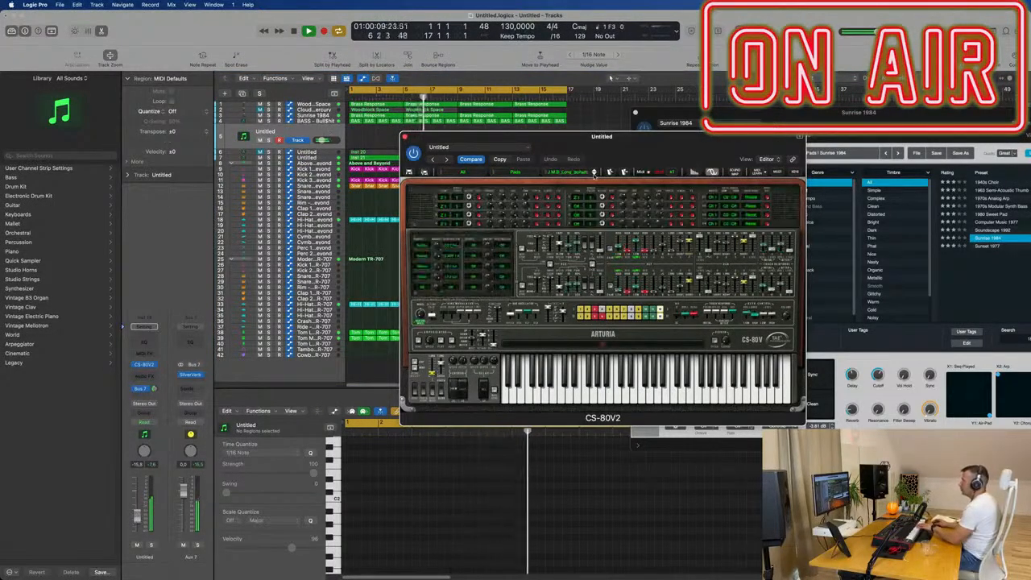
left_click(594, 173)
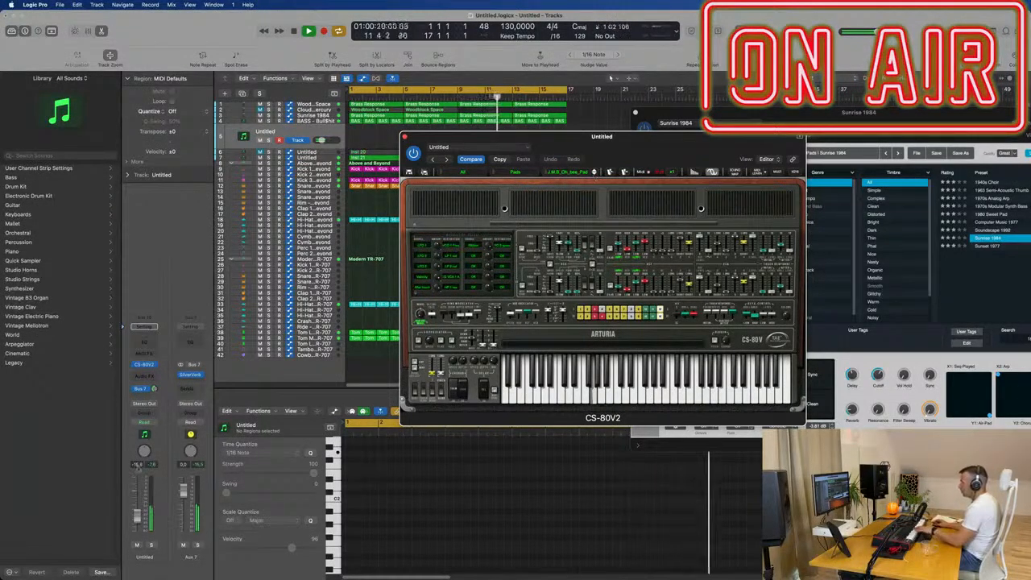
left_click_drag(137, 517, 137, 517)
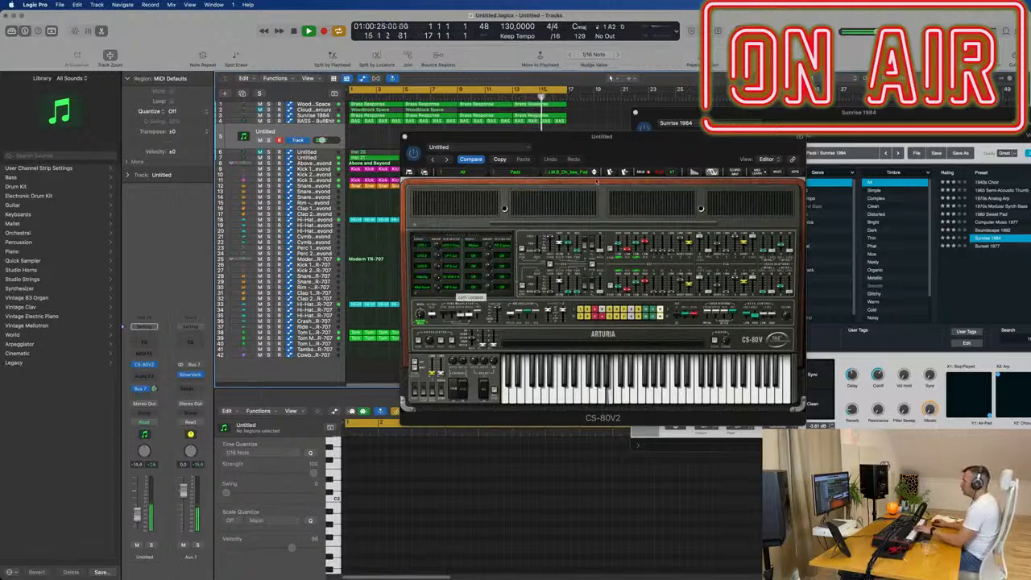
- Continue through the CS-80V2 pad presets until M.B_Sweep-n_Whe is loaded
left_click(594, 173)
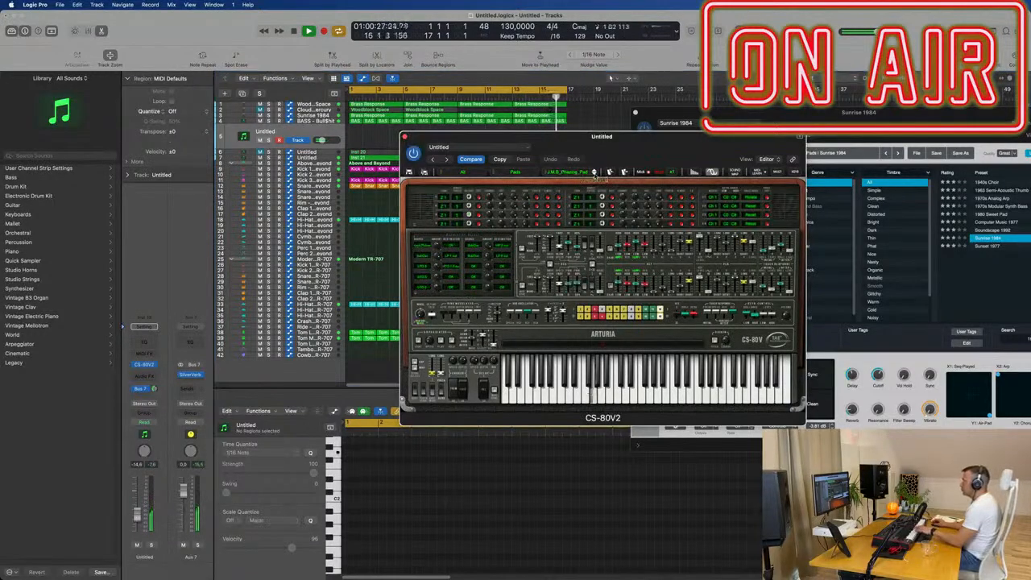
left_click(594, 174)
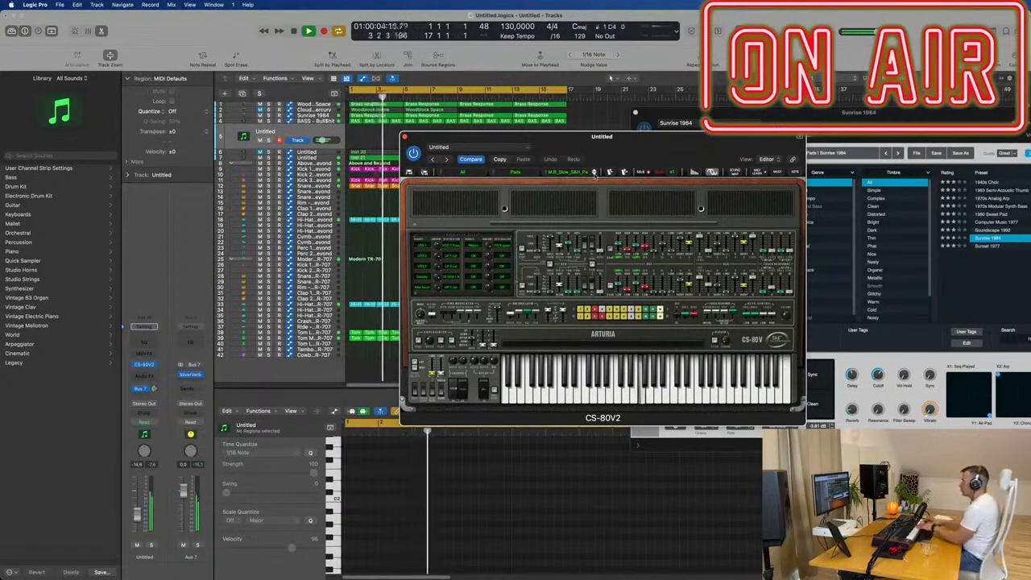
left_click(594, 175)
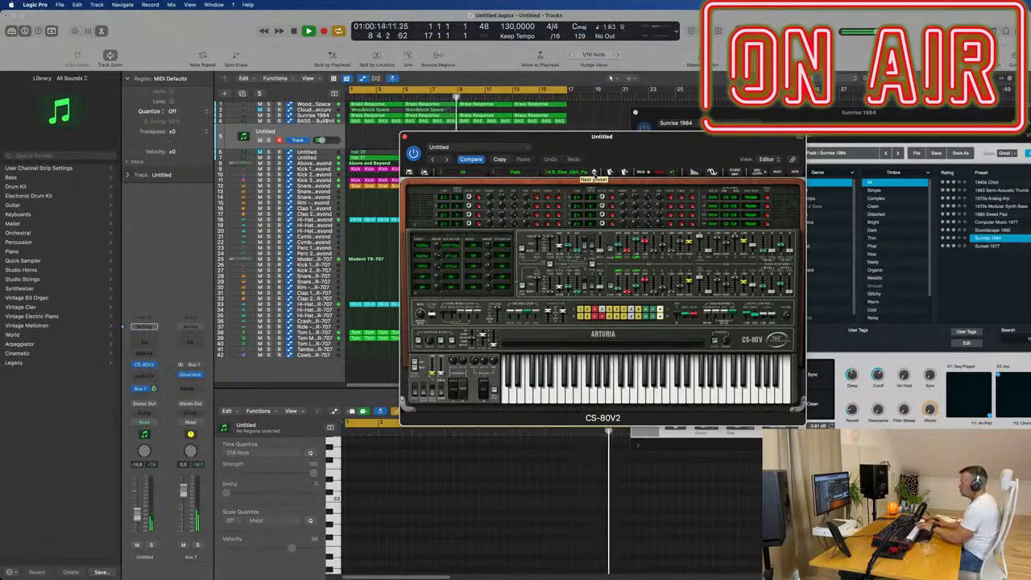
left_click(594, 175)
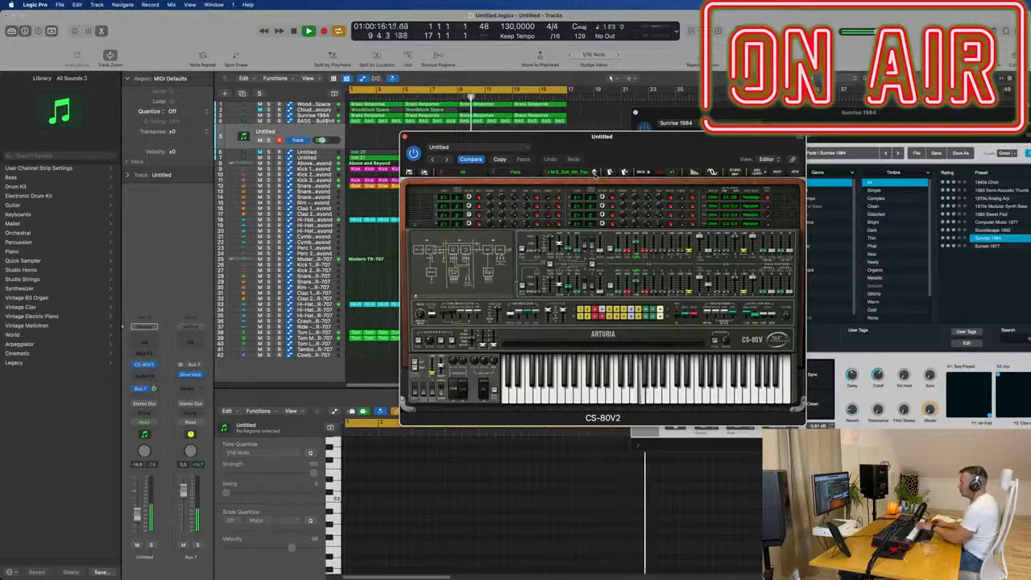
left_click(594, 175)
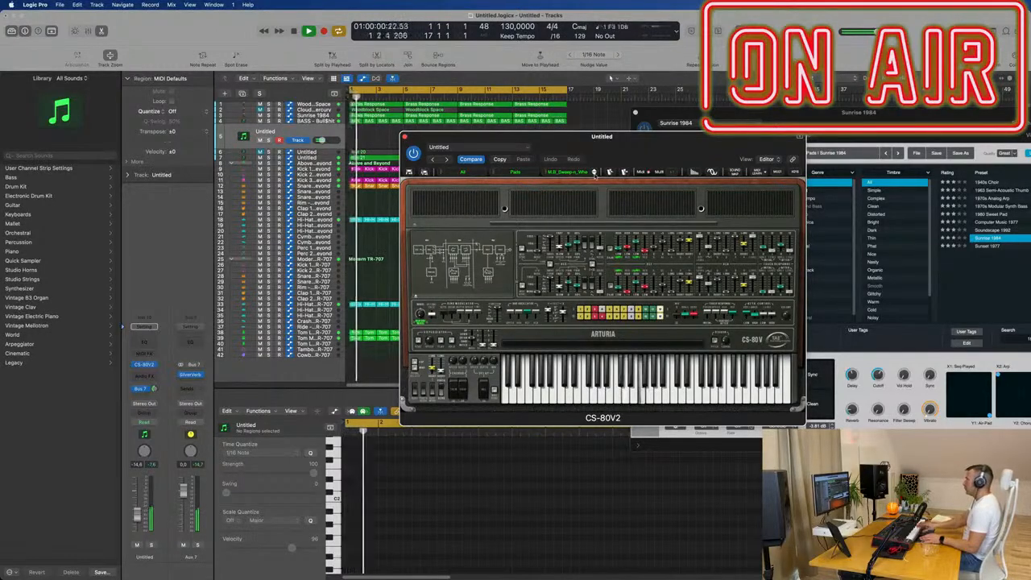
- Record a rising three-note line on the CS-80V2 track from bar 5, and clear the instrument window off the arrangement
key("r")
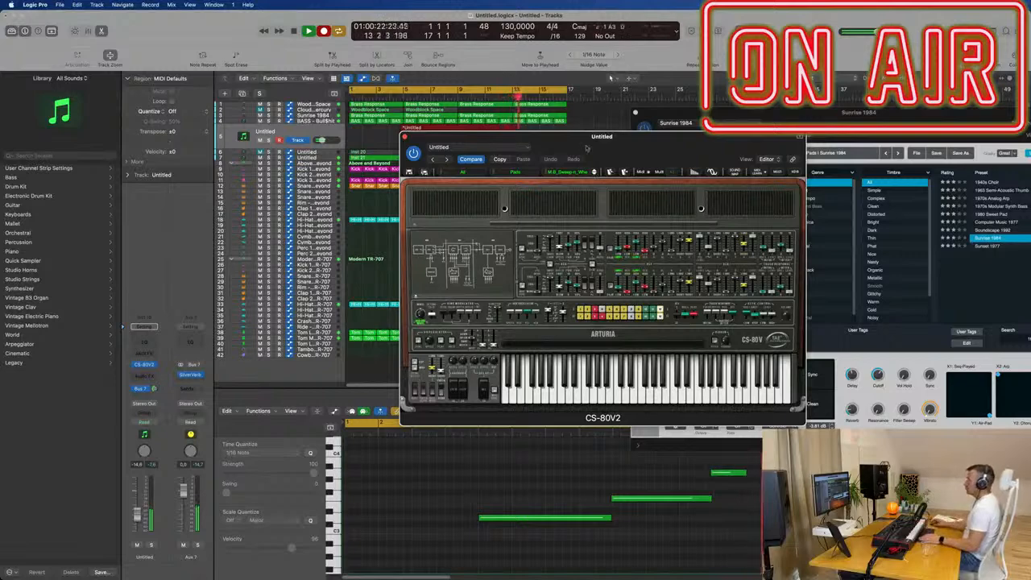
key("space")
key("space")
left_click_drag(594, 137, 851, 130)
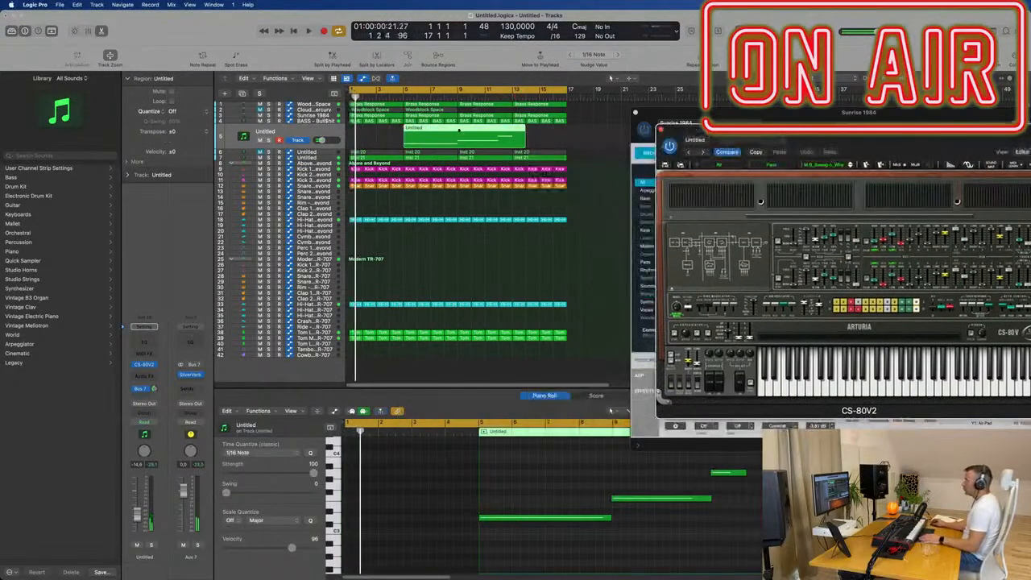
- Move the recorded CS-80V2 region to bar 1, split it and its crossing notes at bar 9, and delete the leftover piece
key(";")
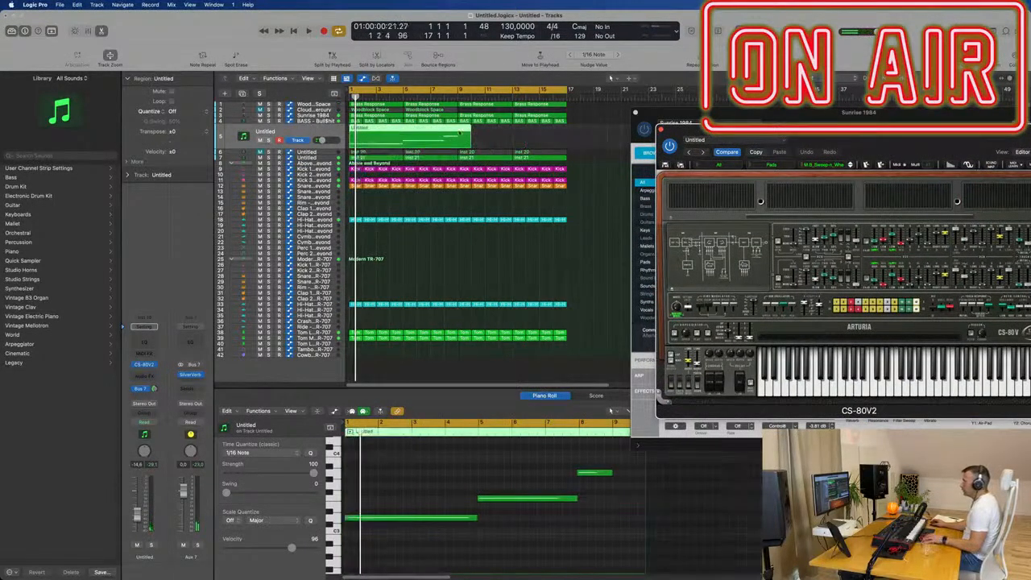
key("super+t")
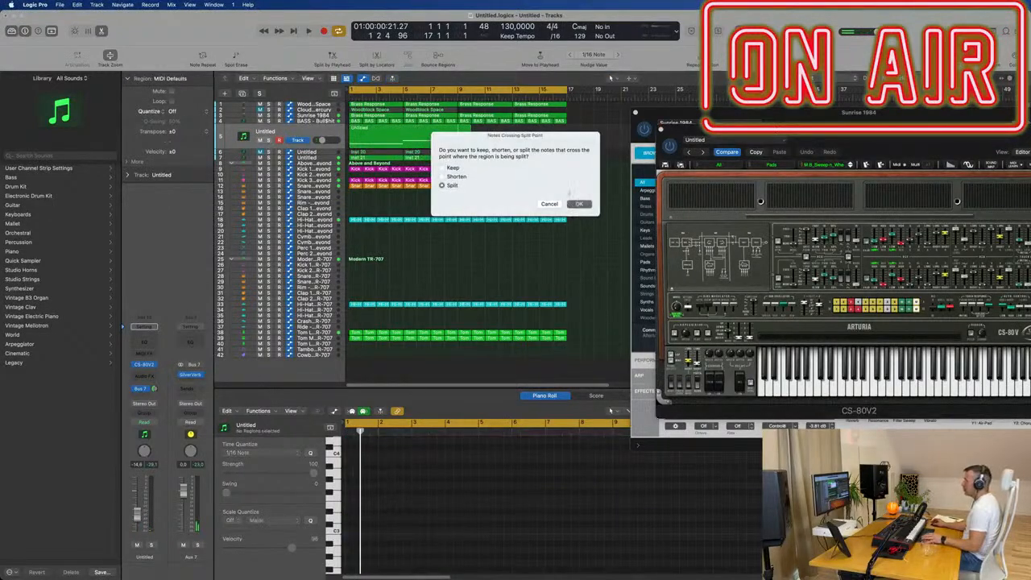
left_click(579, 204)
key("space")
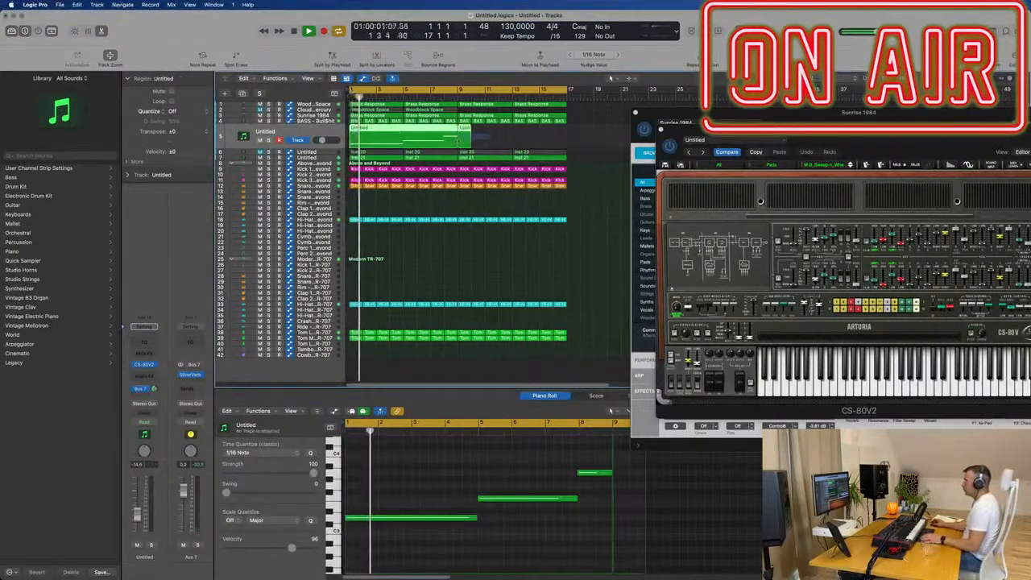
left_click(462, 143)
key("Delete")
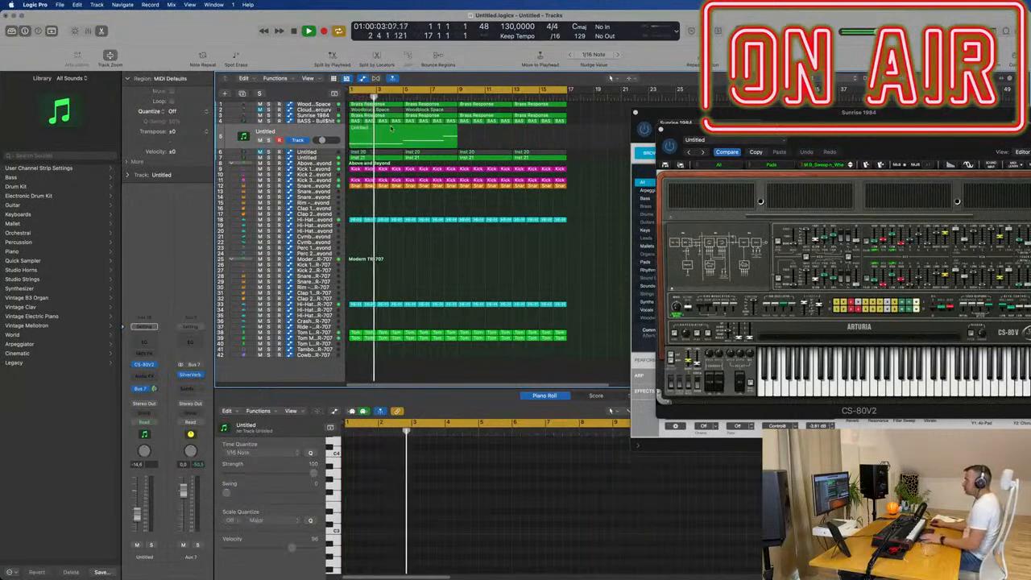
- Align the second note of the CS-80V2 region to bar 5 and the third note to bar 8
left_click(392, 129)
key("space")
left_click(411, 552)
key("super+a")
key("space")
key("Return")
key("super+Right")
key("super+Right")
key("super+Right")
key("super+Right")
key("super+Right")
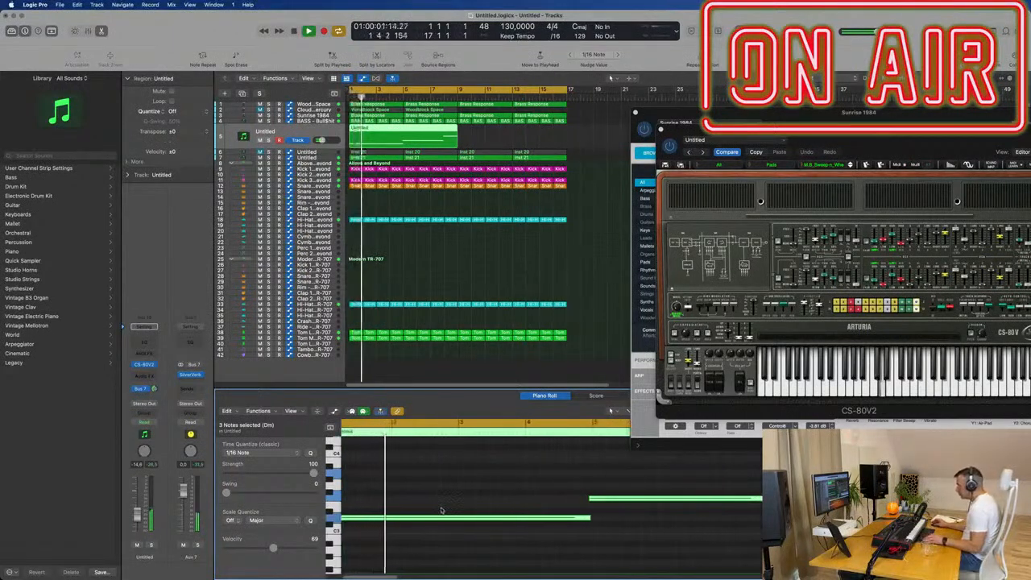
left_click(632, 486)
left_click_drag(619, 500, 644, 492)
left_click(646, 484)
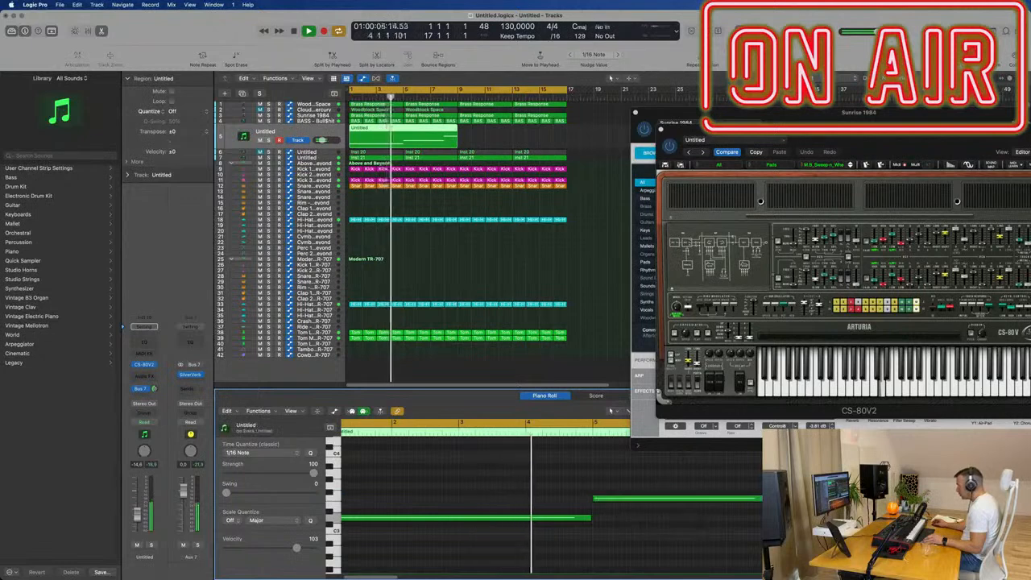
left_click(799, 473)
scroll(798, 473, "down", 1)
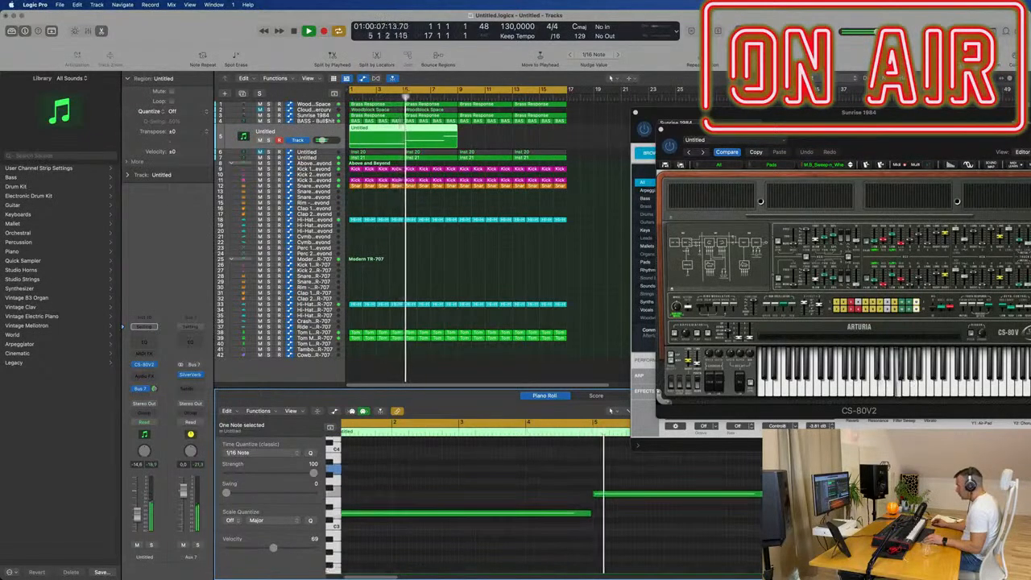
- Play the edited CS-80V2 line from the start and bring the instrument window fully into view
key("space")
key("space")
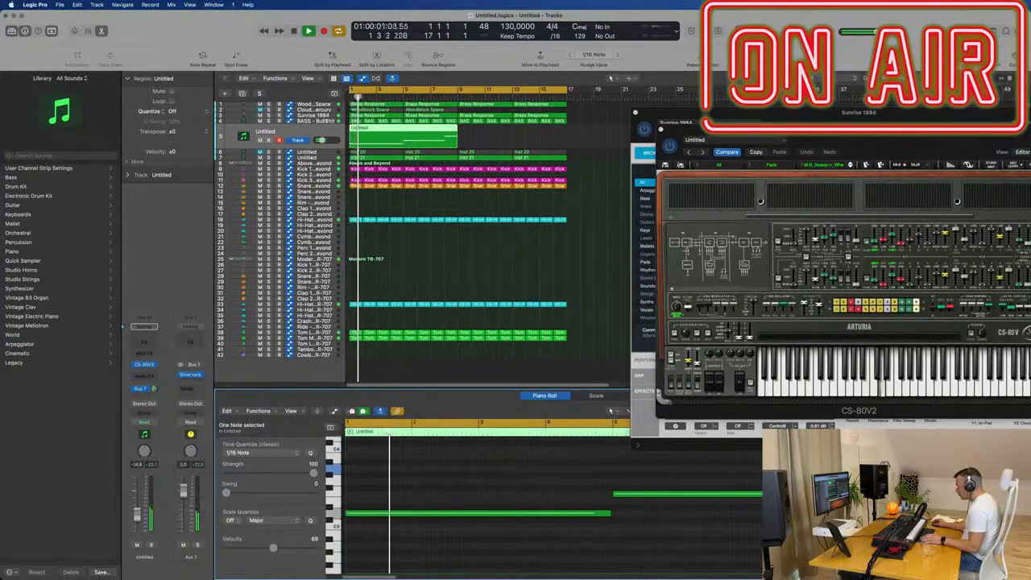
key("space")
key("space")
left_click_drag(724, 129, 598, 150)
key("space")
key("space")
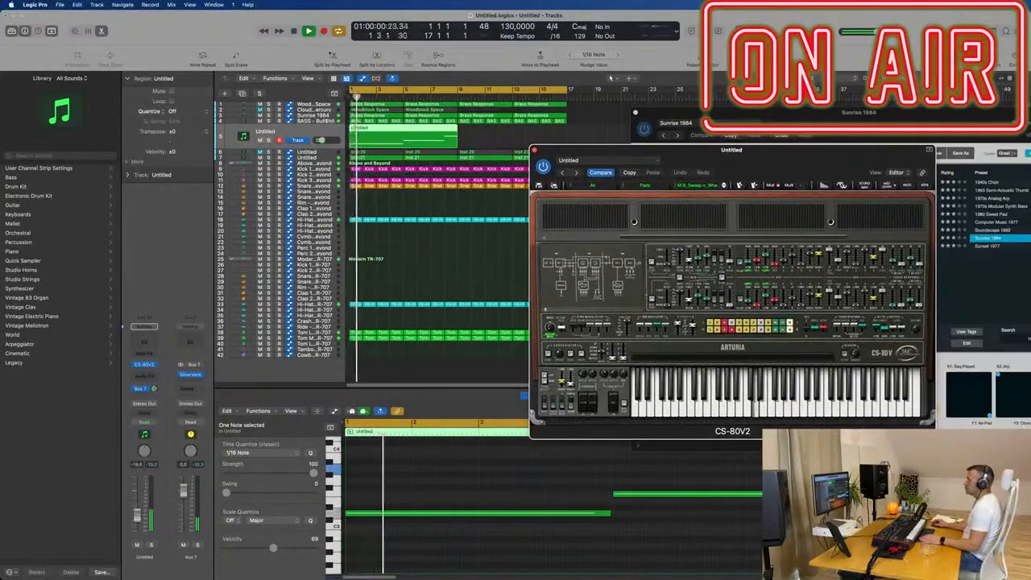
- Select all three notes in the CS-80V2 region and copy them one octave lower
left_click(409, 499)
key("super+Left")
key("super+Left")
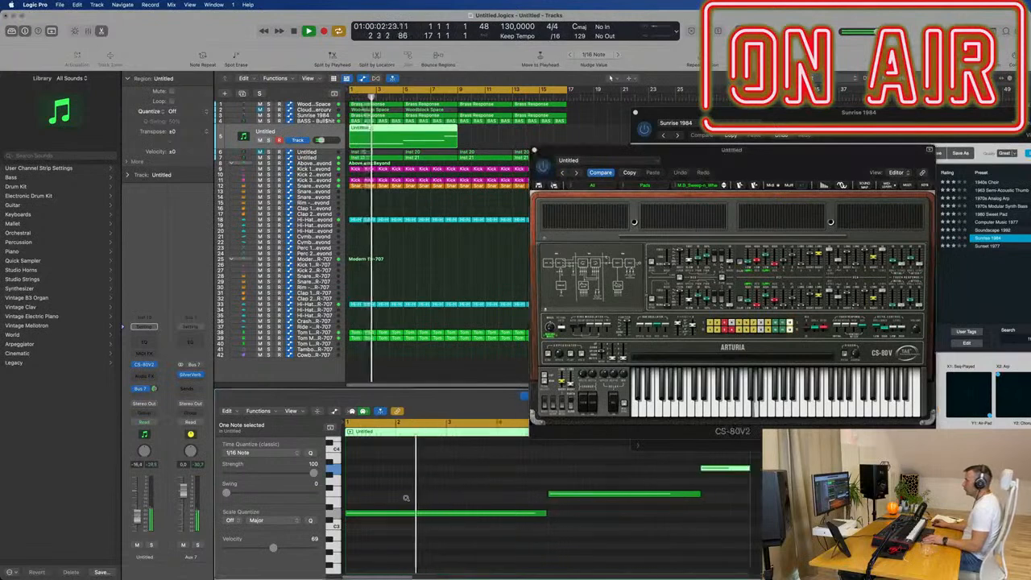
key("super+a")
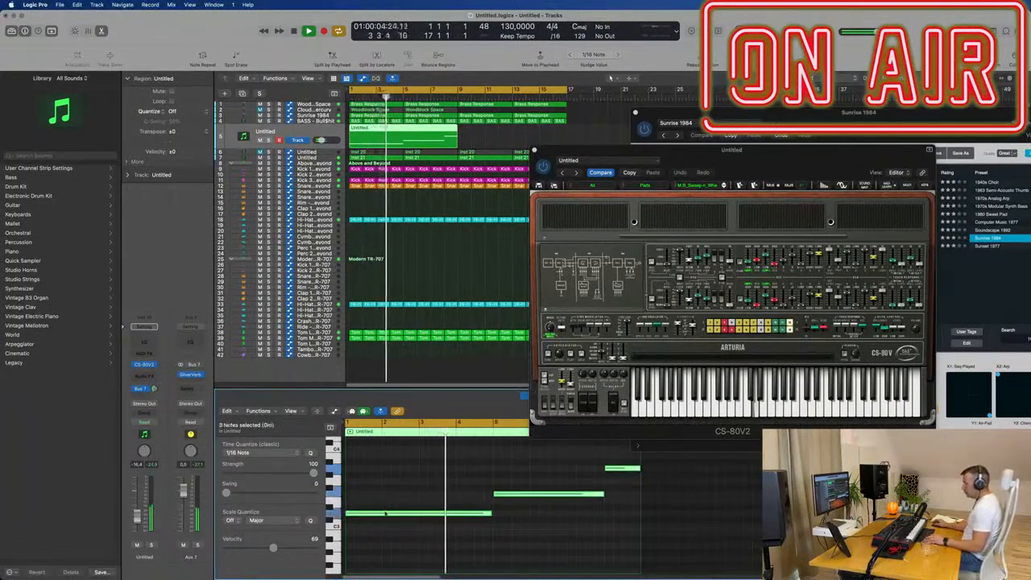
scroll(389, 500, "down", 3)
scroll(392, 489, "up", 1)
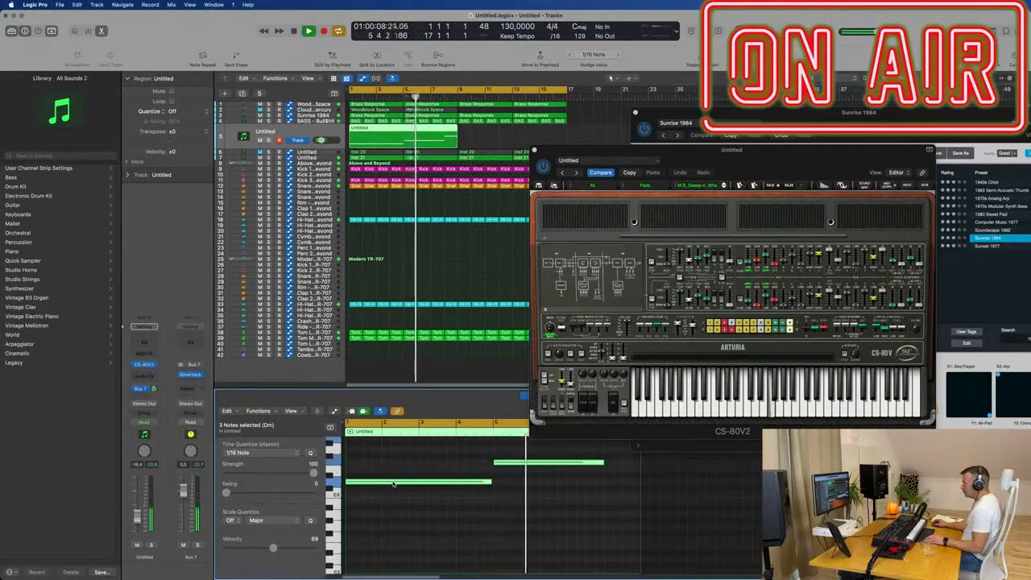
left_click_drag(392, 484, 393, 561)
key("space")
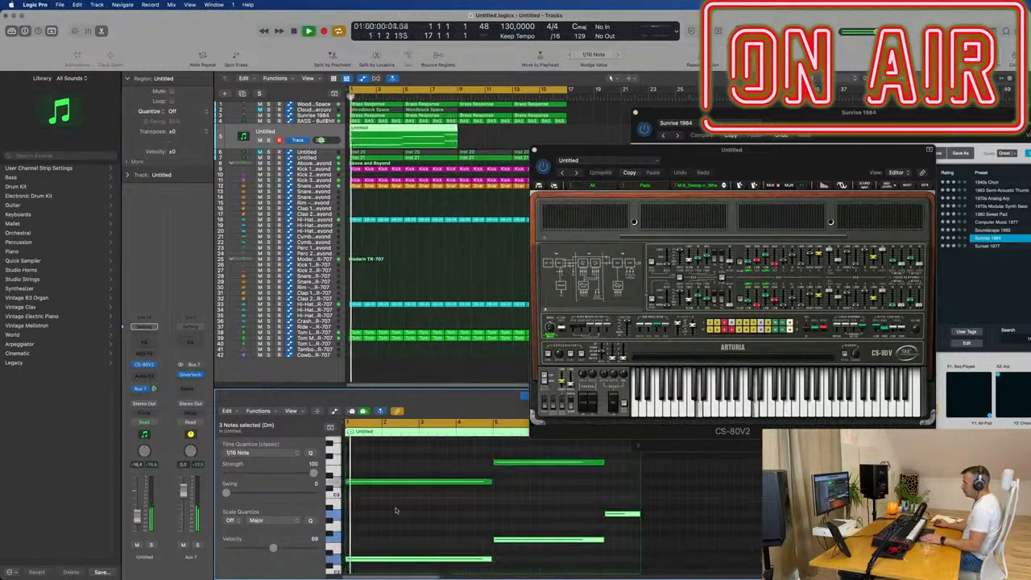
- Copy the original first note of the CS-80V2 line one octave higher and lower the track's volume to about -23.5 dB
left_click_drag(758, 153, 946, 92)
scroll(422, 507, "up", 2)
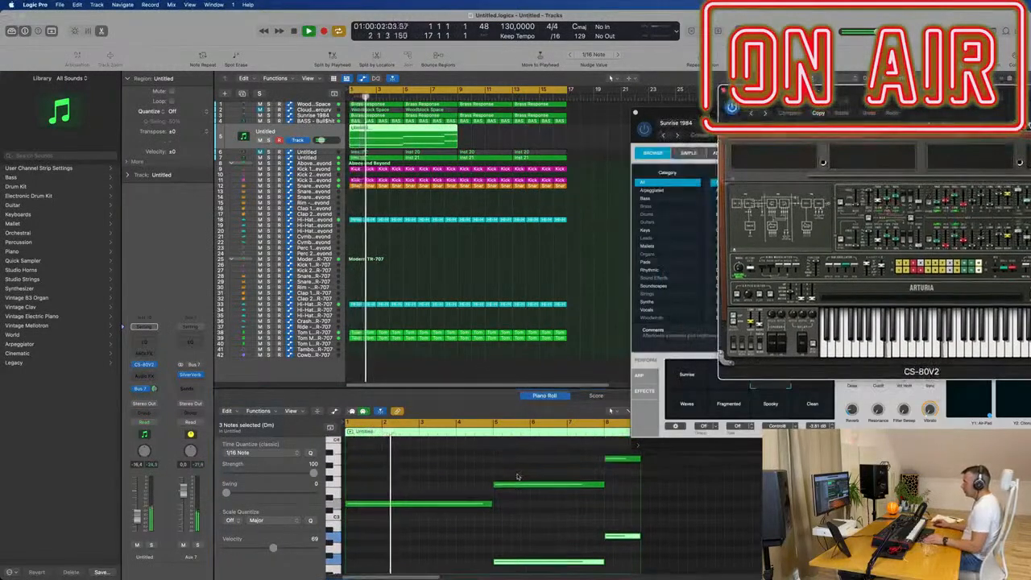
left_click_drag(422, 506, 427, 456)
left_click_drag(924, 96, 813, 115)
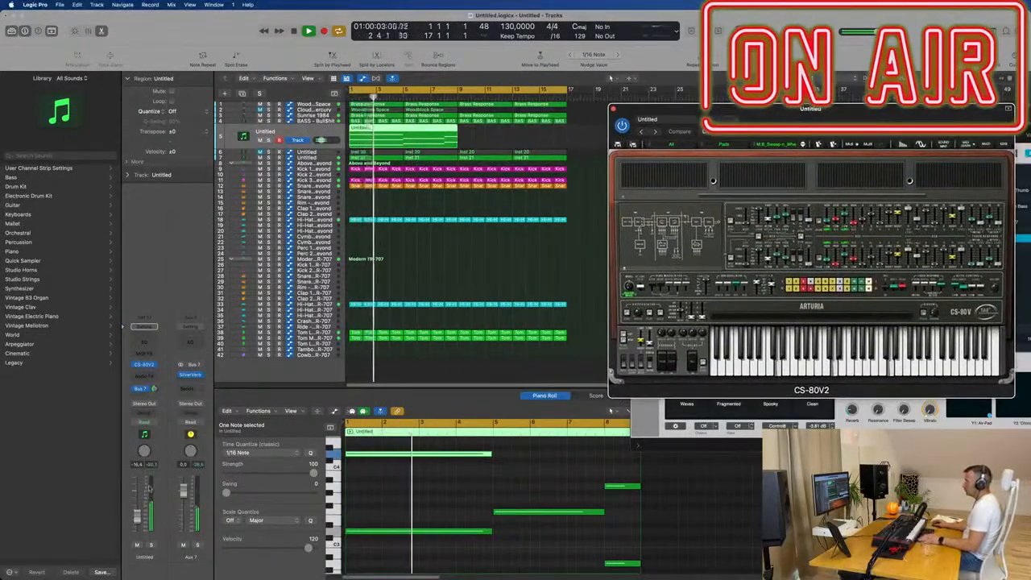
left_click_drag(138, 521, 137, 526)
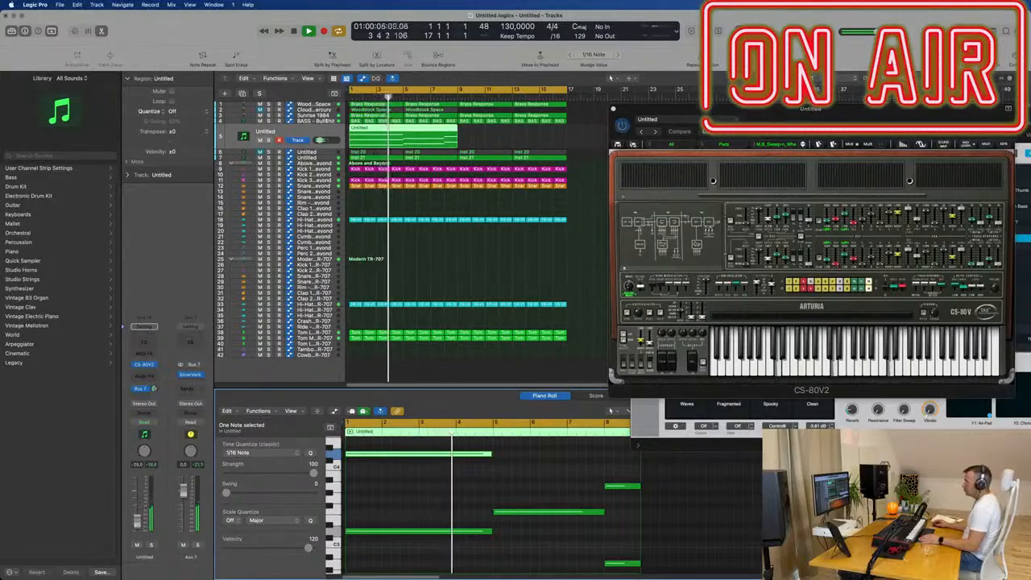
- Copy the BASS channel's Compressor onto the CS-80V2 channel in the mixer and open the copied plug-in
key("x")
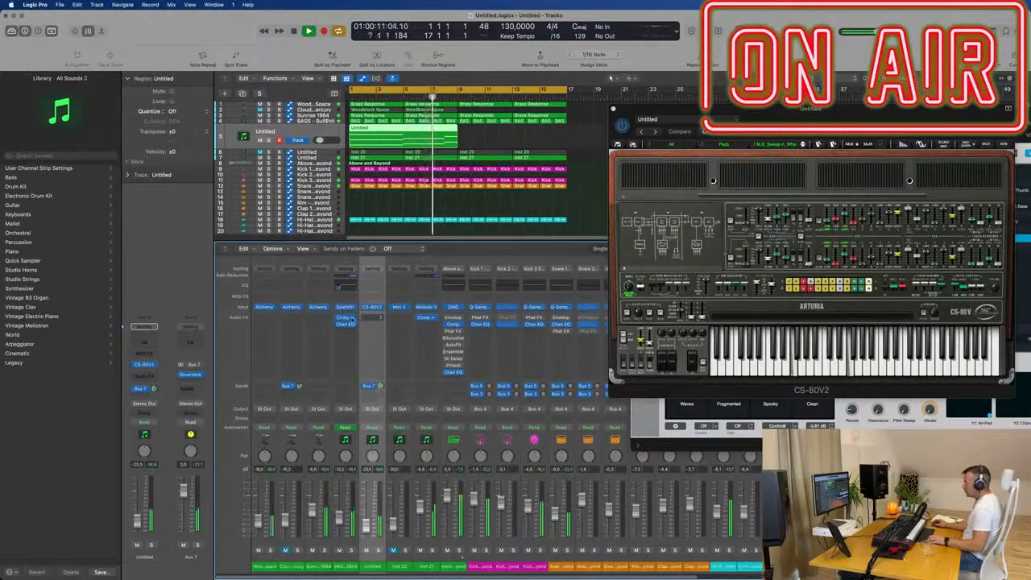
left_click_drag(368, 322, 374, 323)
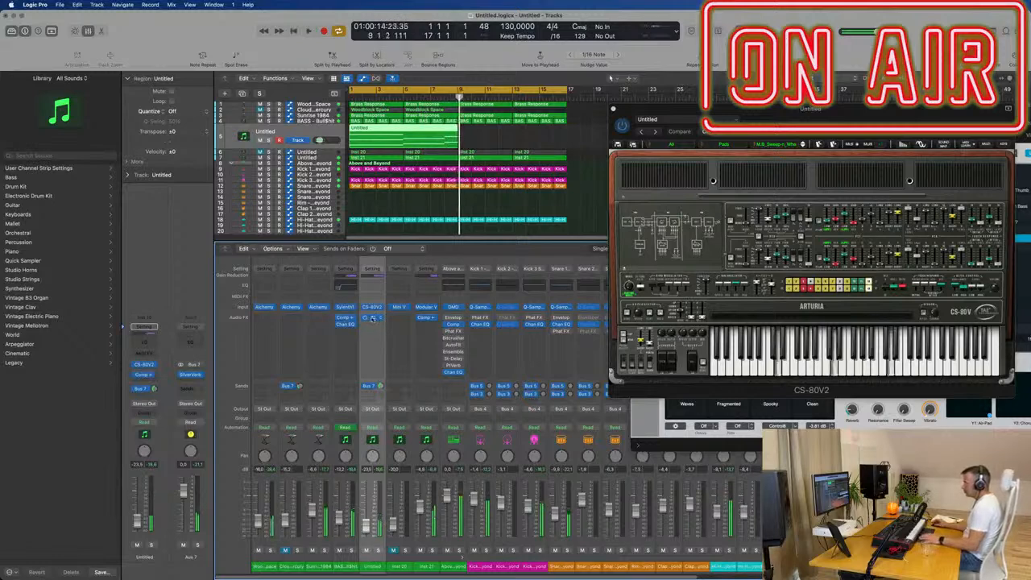
left_click(372, 319)
left_click_drag(602, 118, 641, 175)
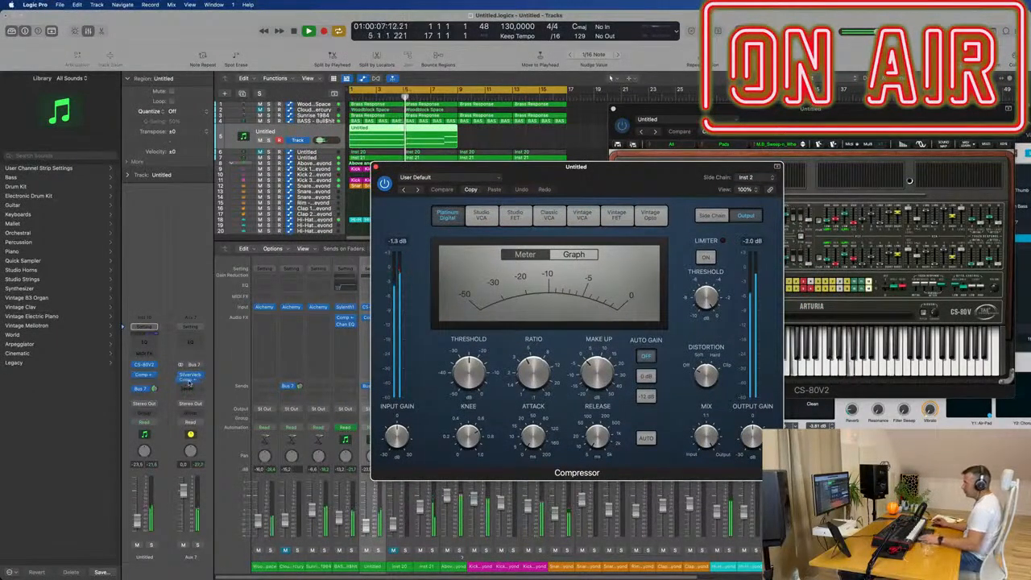
- Copy the Compressor onto the Aux 7 reverb channel after SilverVerb, and check the SilverVerb window
left_click_drag(189, 383, 189, 384)
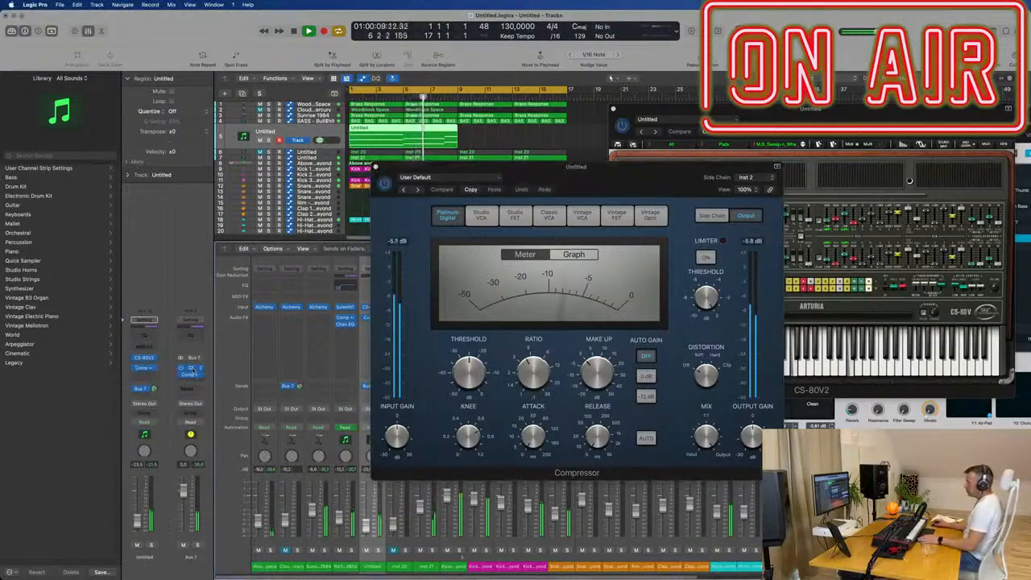
left_click(188, 371)
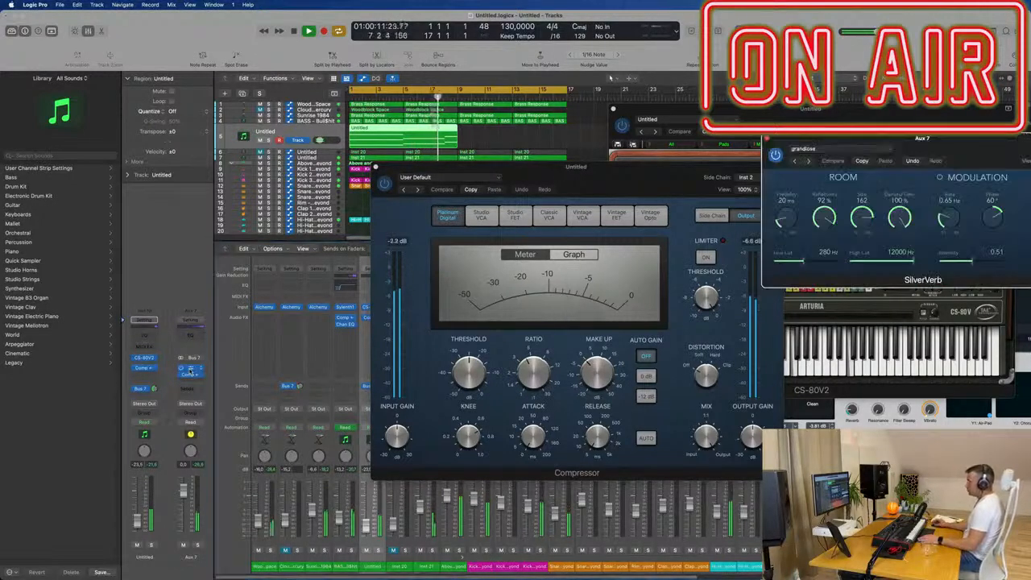
left_click_drag(981, 142, 820, 178)
left_click(371, 164)
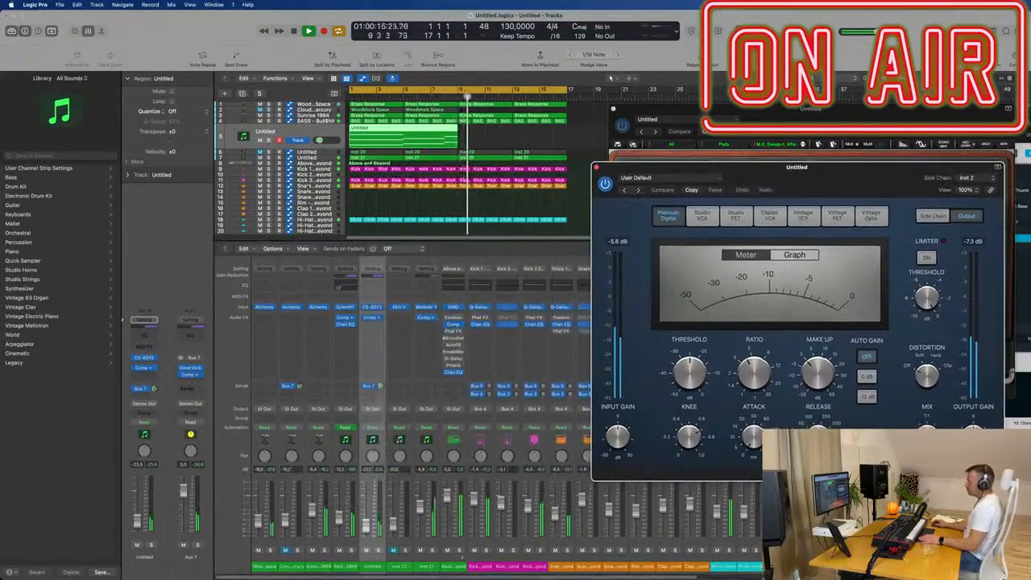
- Repeat the eight-bar CS-80V2 region once so it also fills bars 9 to 17
left_click(386, 140)
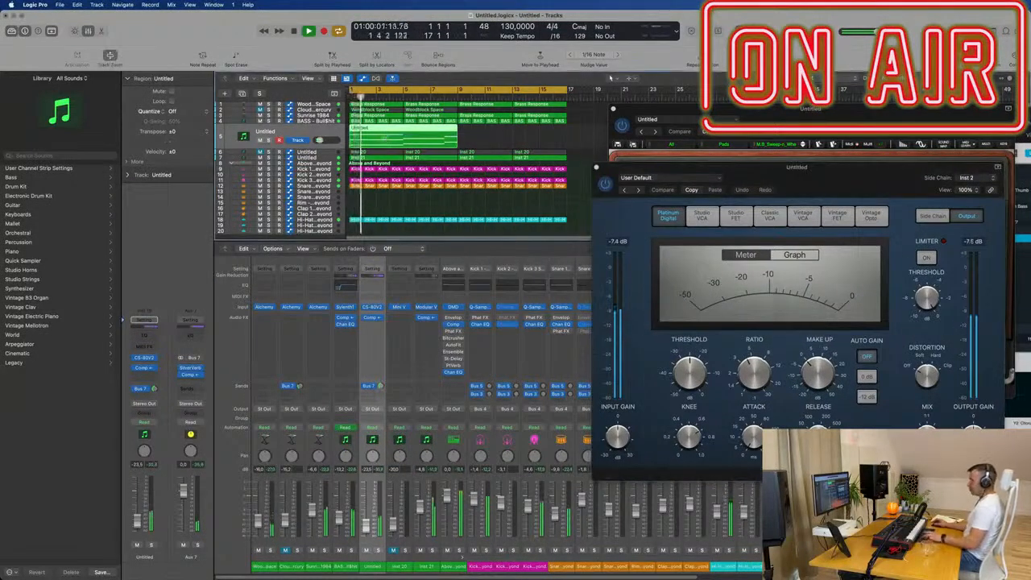
key("super+r")
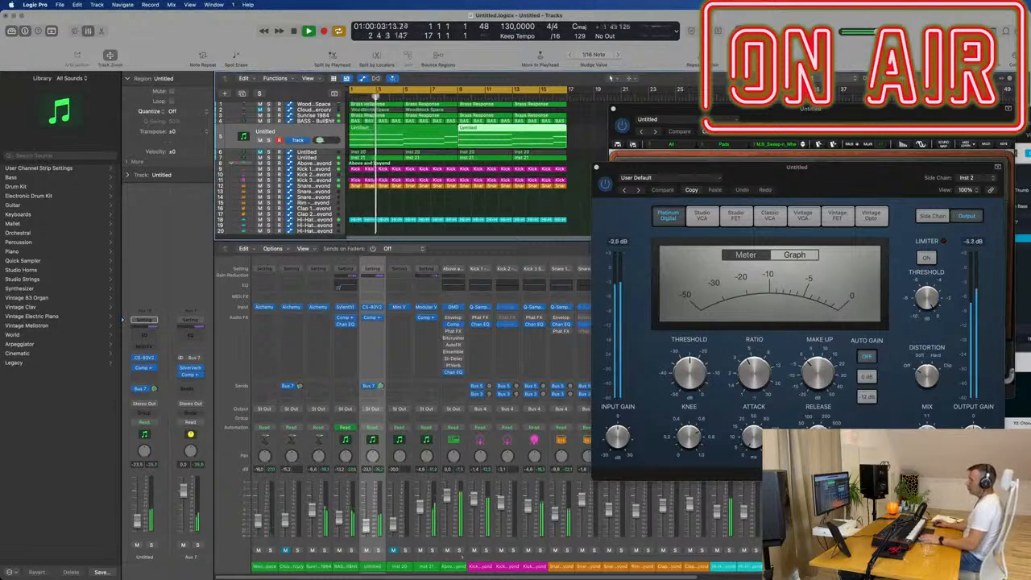
- Copy the second note of the CS-80V2 line one octave higher, and replace the bar 9 region with a repeat of the edited one
left_click_drag(851, 114, 747, 163)
double_click(414, 131)
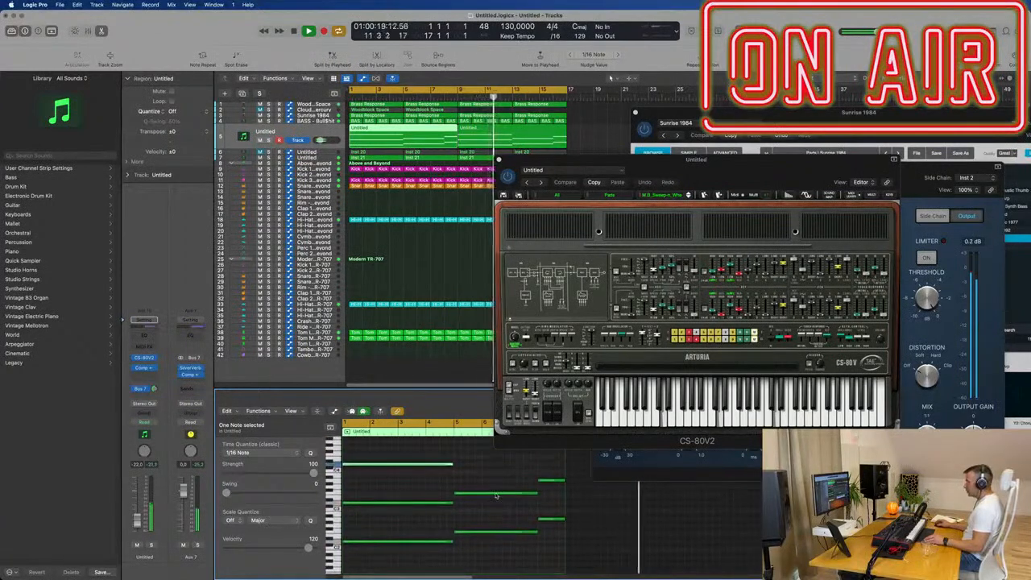
left_click_drag(495, 494, 497, 462)
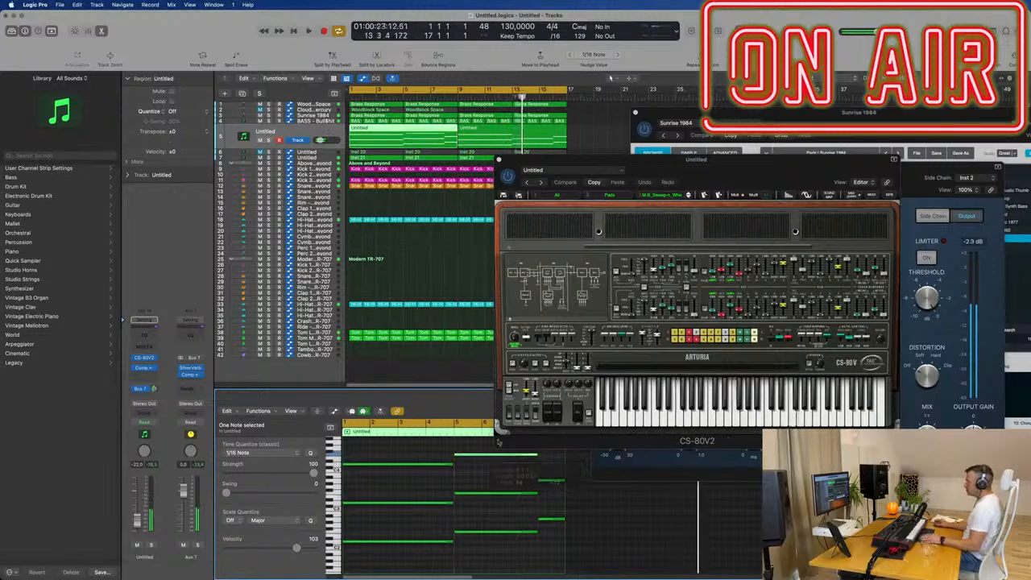
key("Delete")
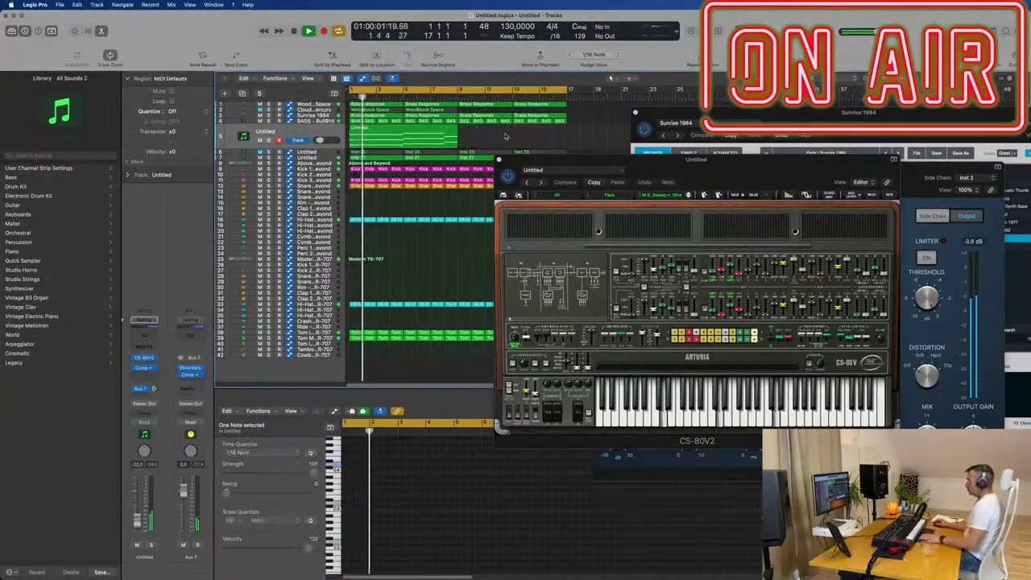
left_click(376, 135)
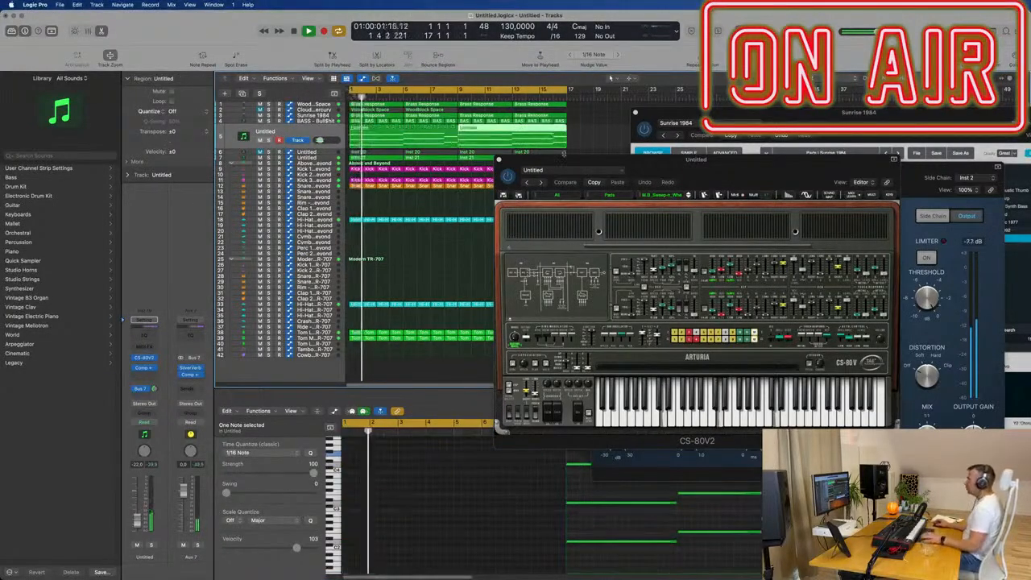
- Try successive CS-80V2 pad presets over the loop, including J.M.B_Sweep_VCA, J.M.B_The_end and J.M.B_Up_down, adjusting the track's volume for each sound
left_click_drag(610, 166, 537, 137)
key("space")
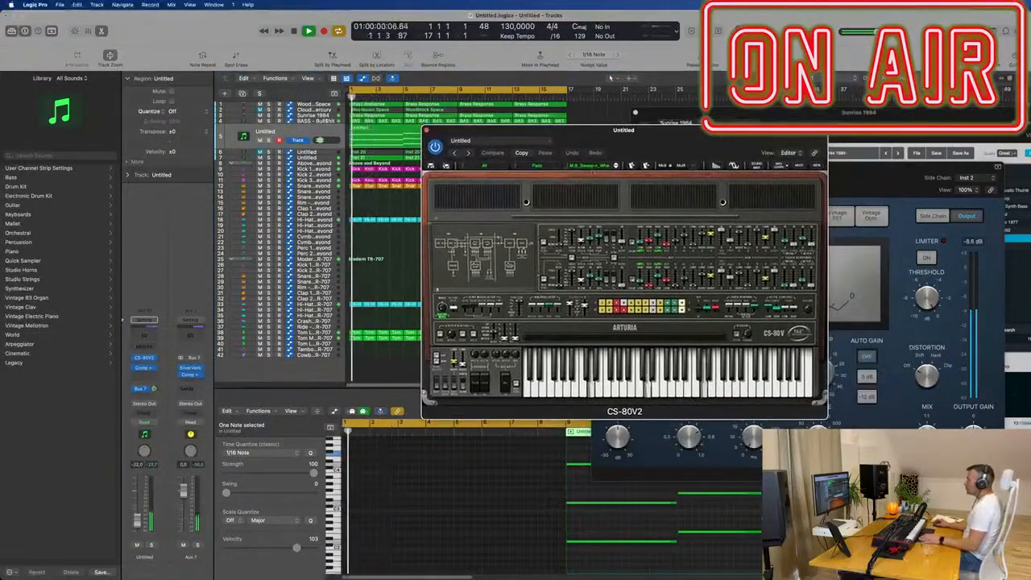
left_click(616, 168)
key("space")
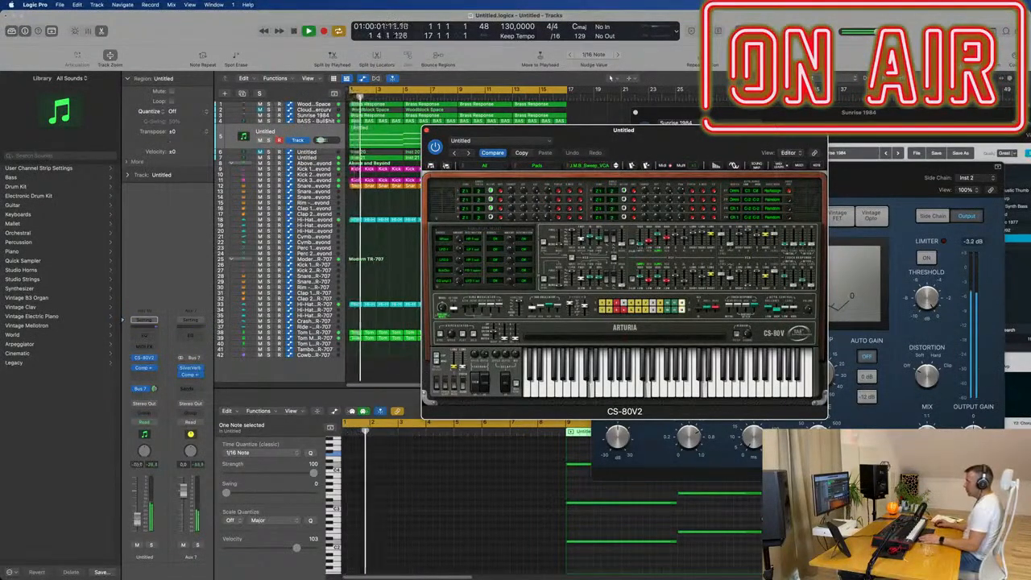
left_click(370, 364)
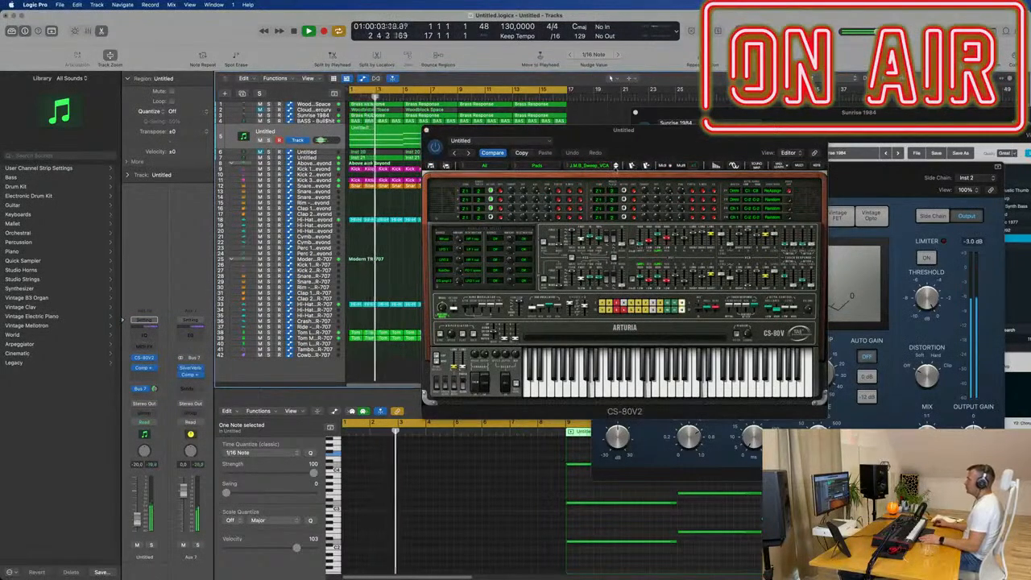
left_click(616, 167)
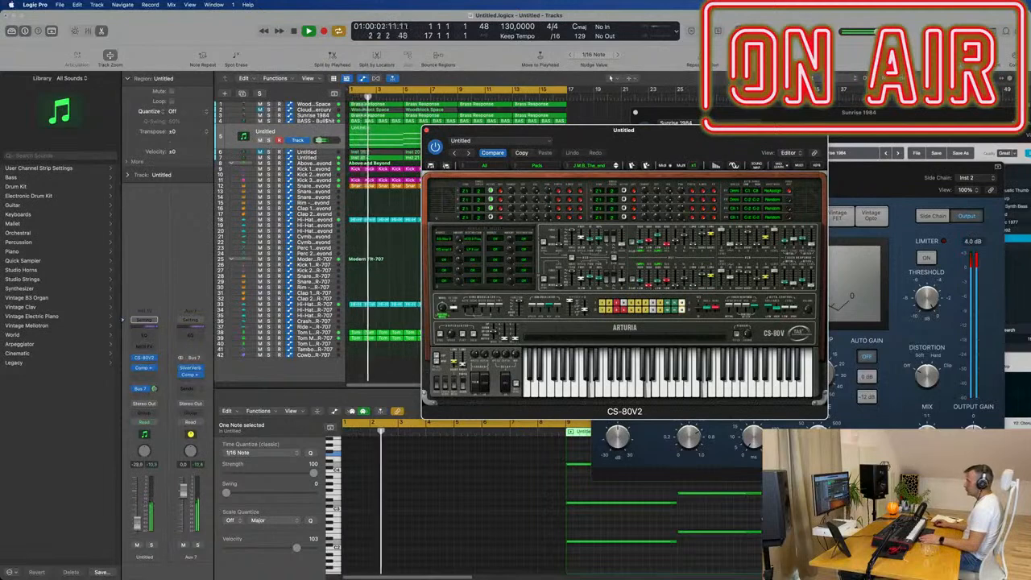
left_click(372, 367)
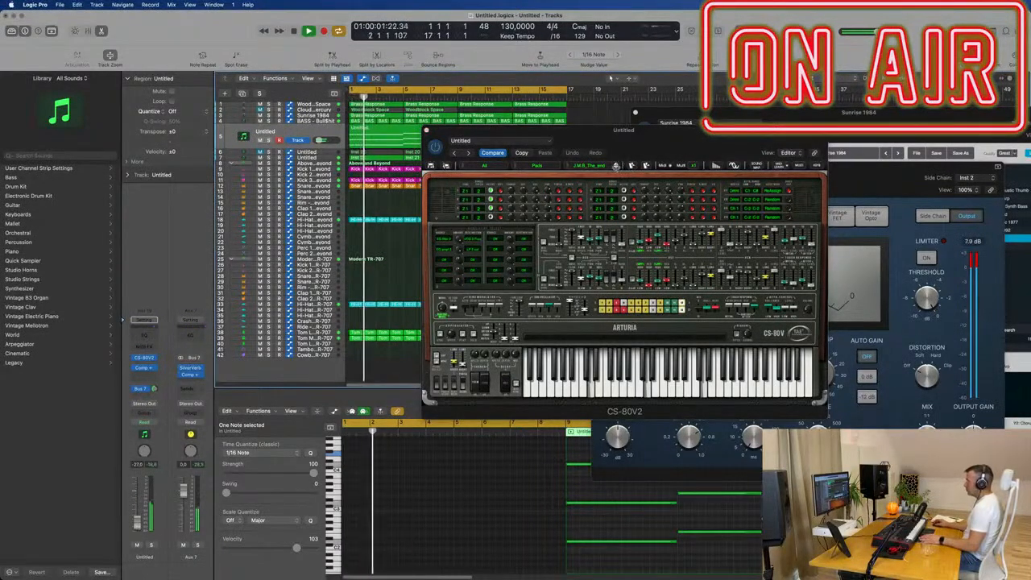
left_click(616, 166)
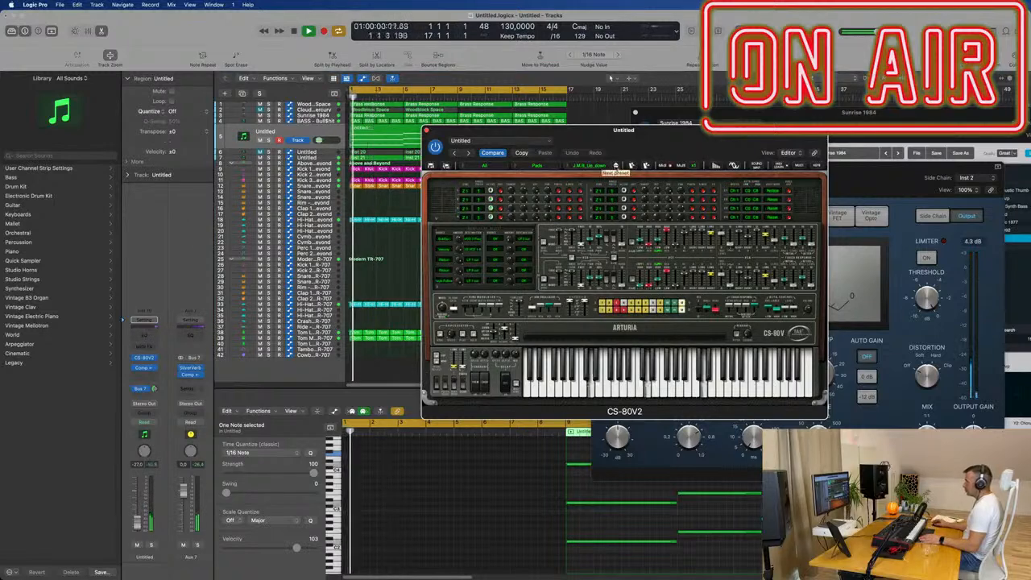
left_click(616, 167)
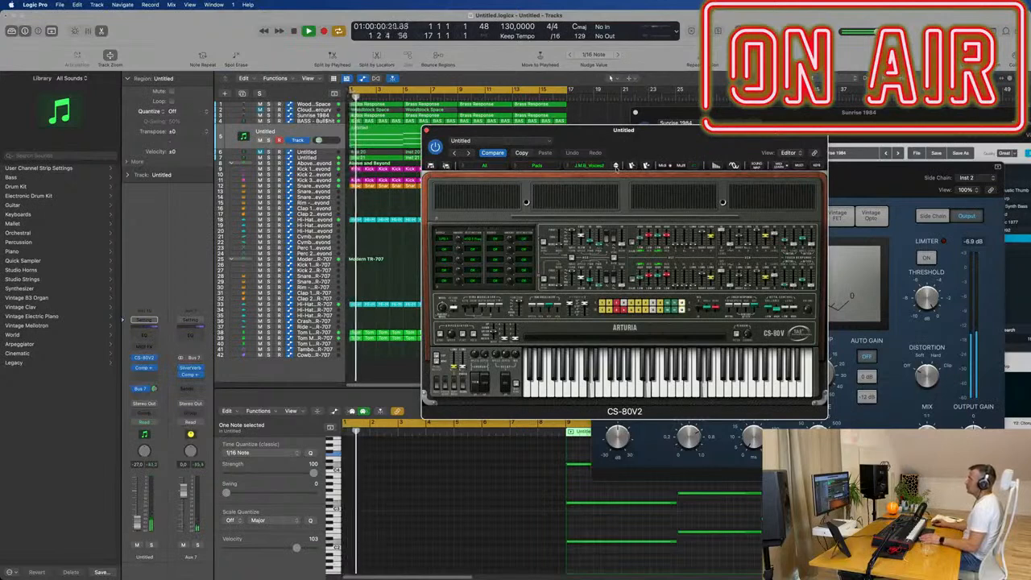
left_click(616, 167)
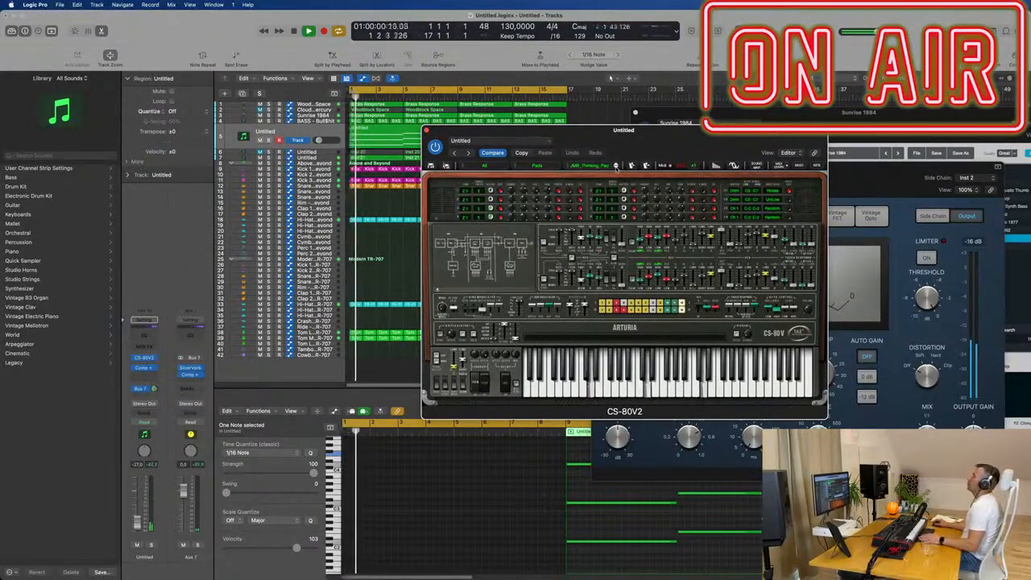
key("space")
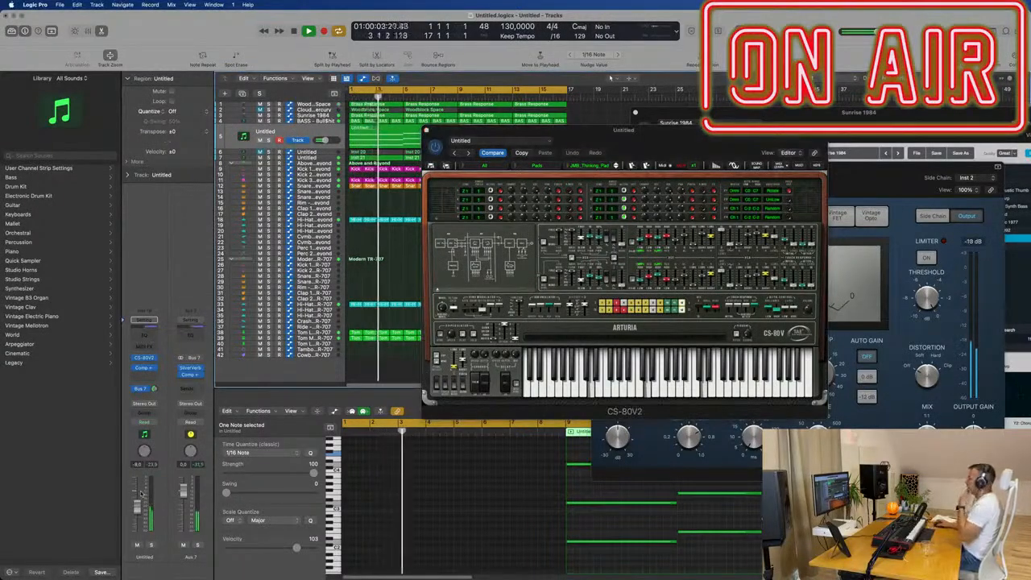
- Try the CS-80V2 presets K.U_BigDecay, K.U_Dark_arp and K.U_GlissGliss, lowering the track's volume to about -16 dB
left_click_drag(655, 142, 665, 180)
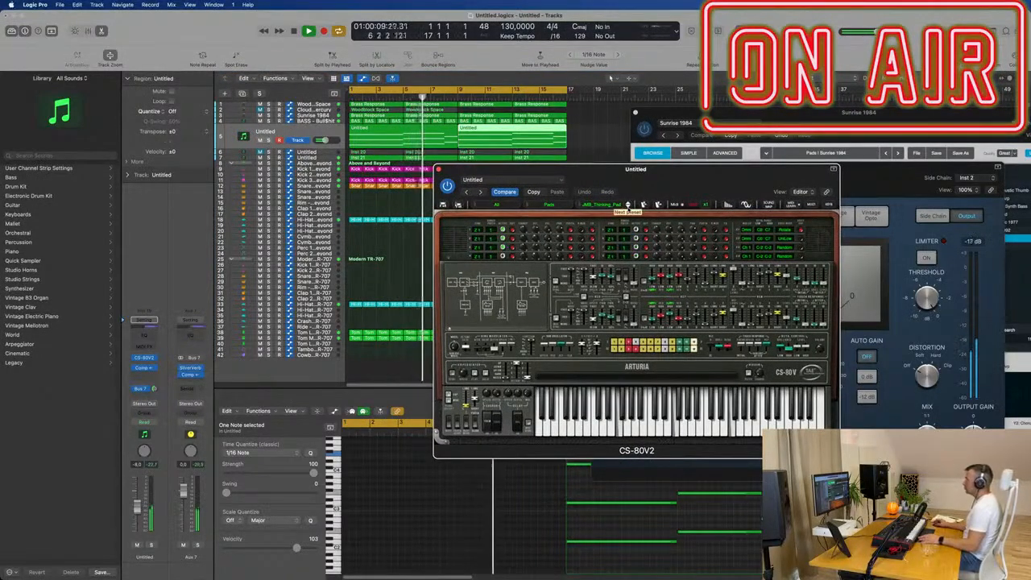
left_click(627, 205)
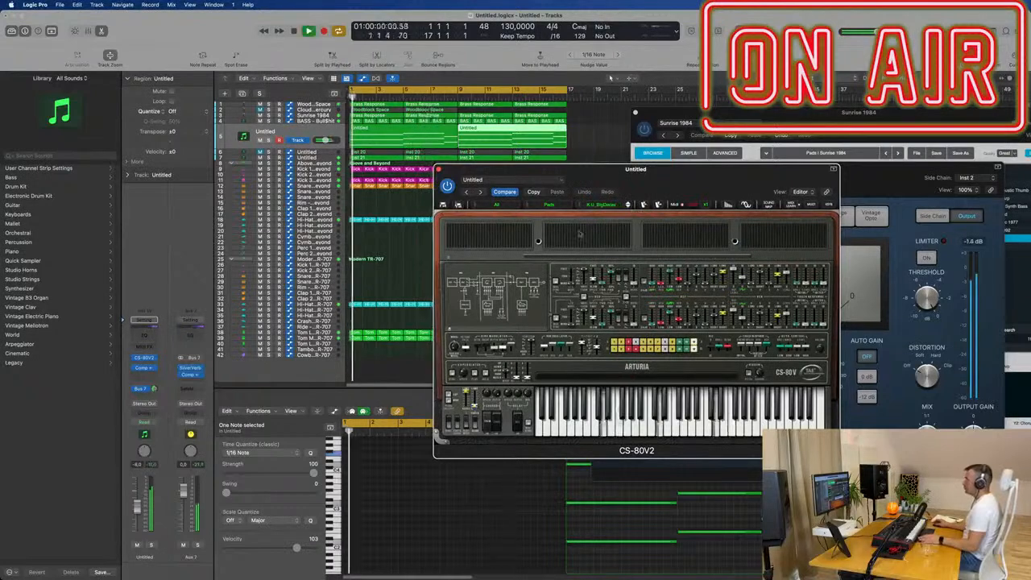
left_click_drag(137, 508, 137, 520)
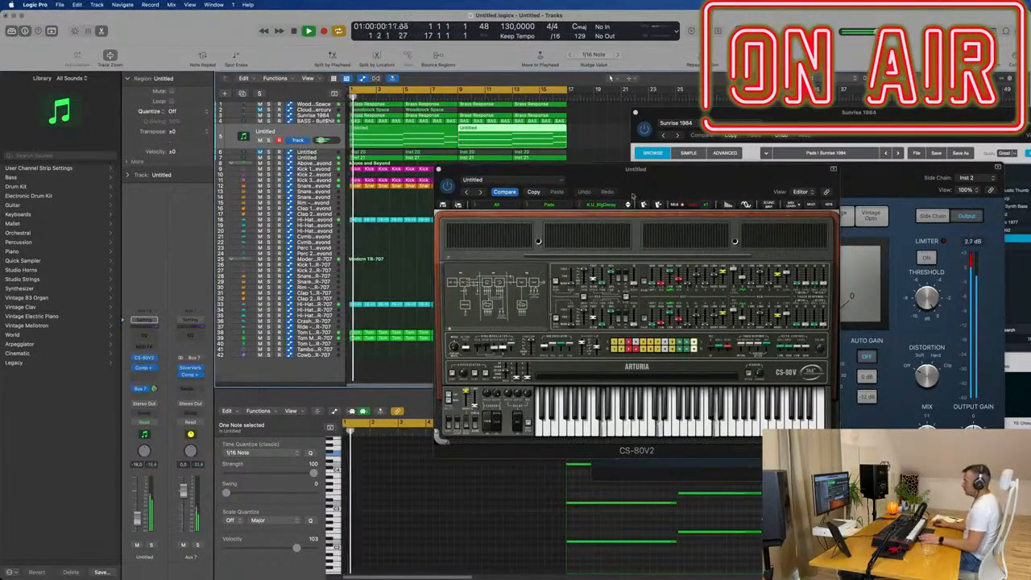
left_click(627, 206)
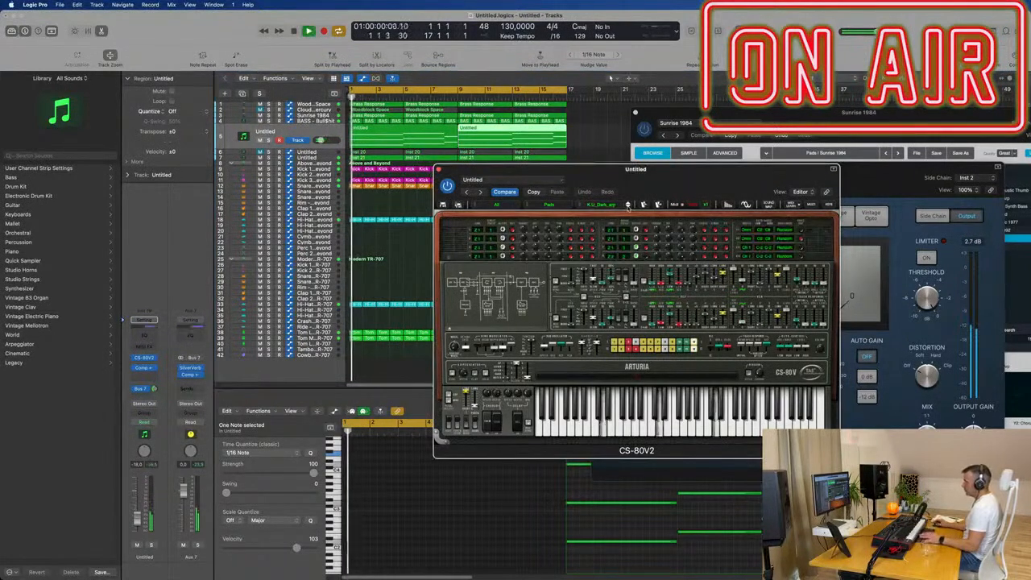
left_click(627, 207)
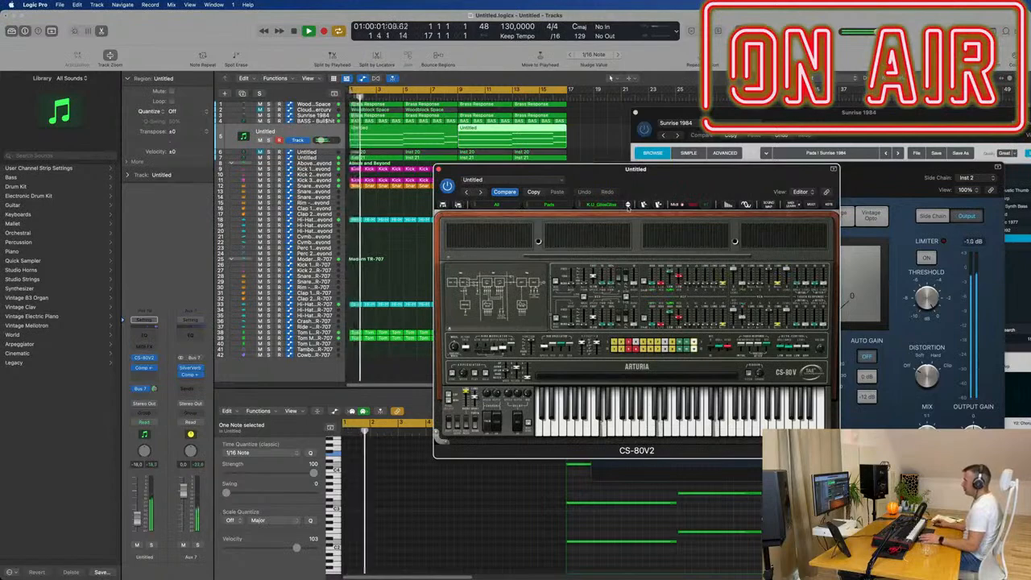
- Lower the CS-80V2 track's volume to about -23 dB and restart the loop from the beginning
left_click_drag(676, 171, 739, 124)
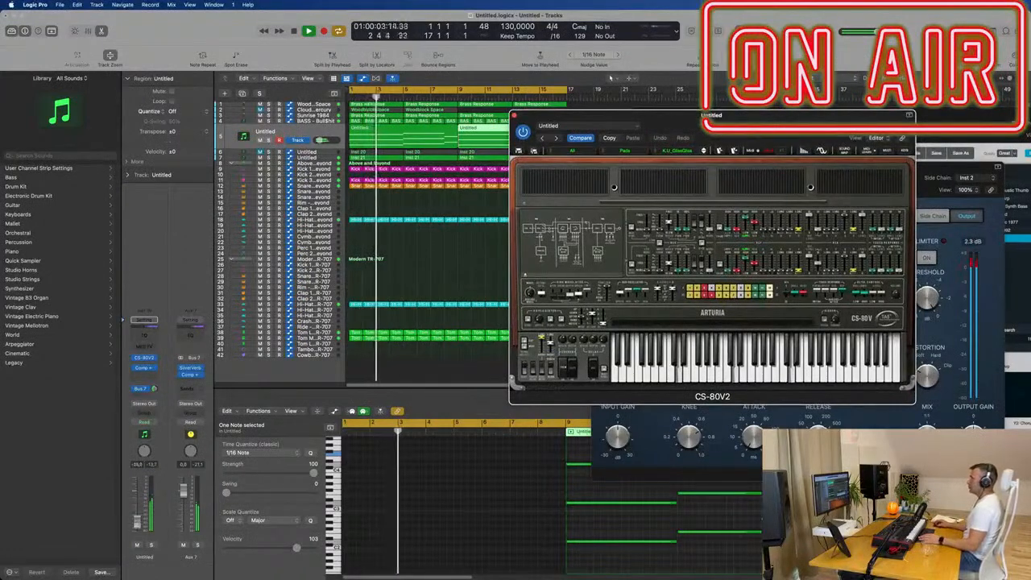
left_click_drag(138, 523, 138, 522)
key("Return")
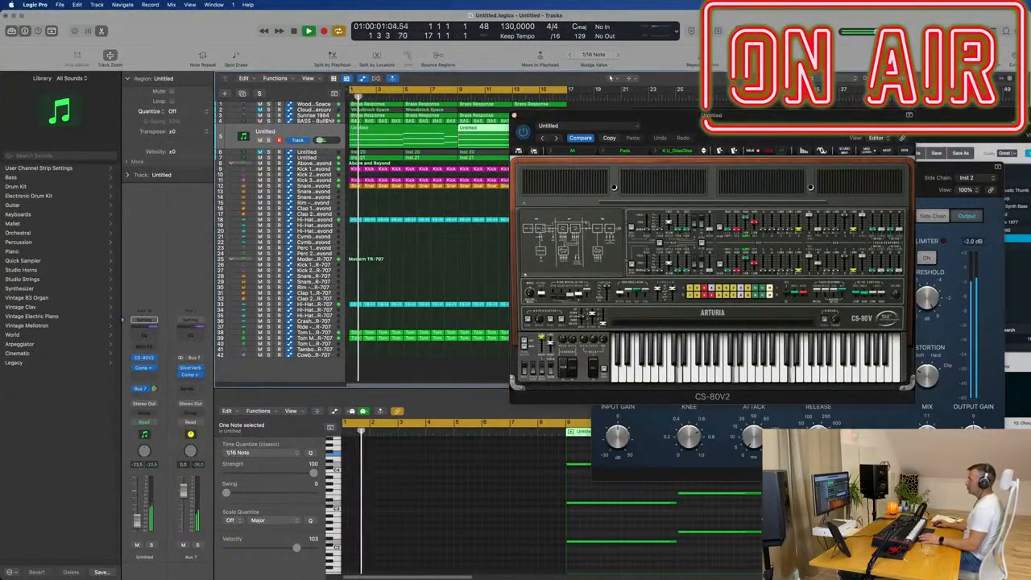
- Mute the Wood…Space track at the head of the track list and replay the loop without it
left_click_drag(688, 118, 933, 134)
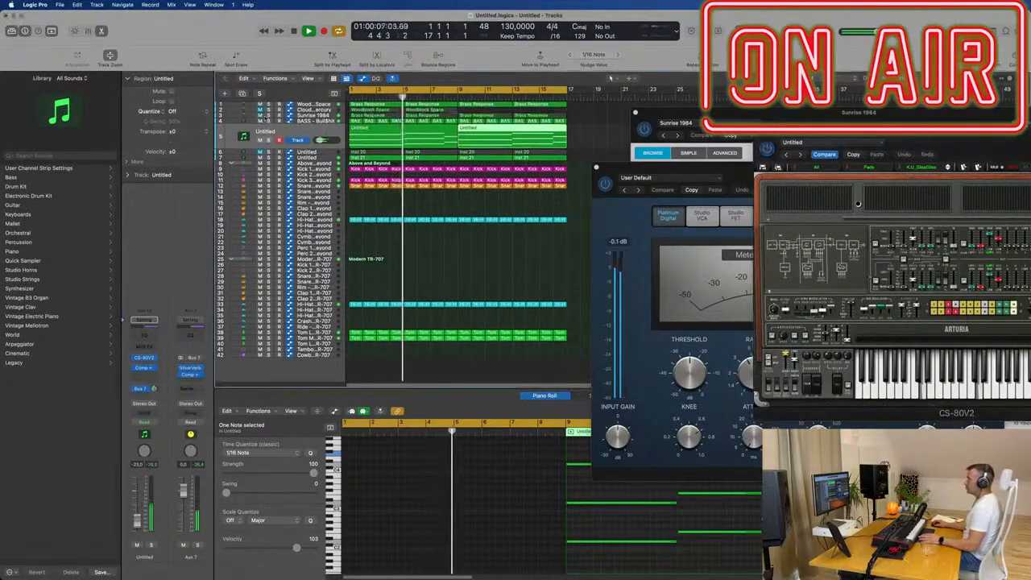
left_click(259, 104)
key("space")
key("space")
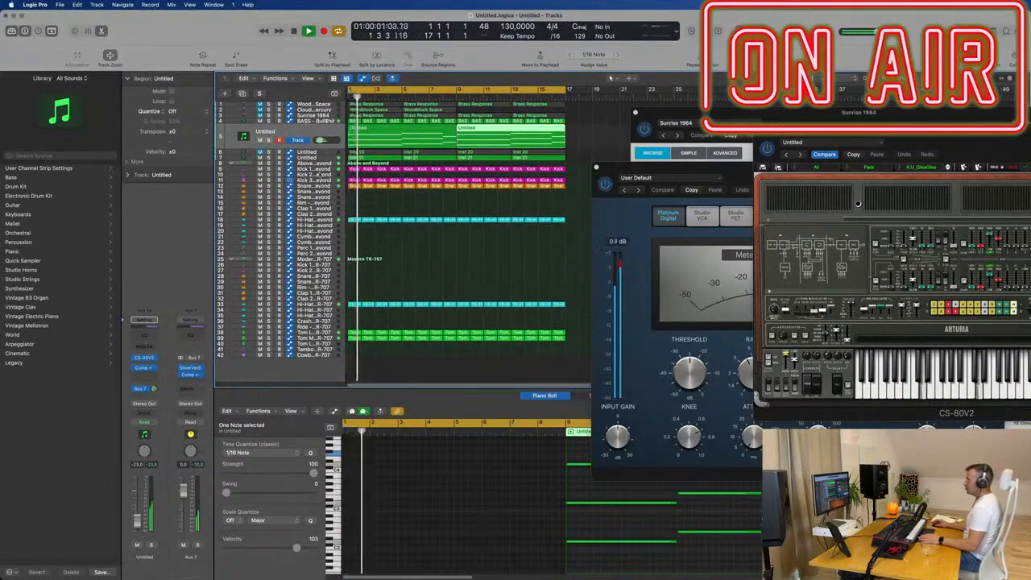
- Select the Inst 21 Modular track to listen to it in the loop, and return to the CS-80V2 track
left_click(322, 159)
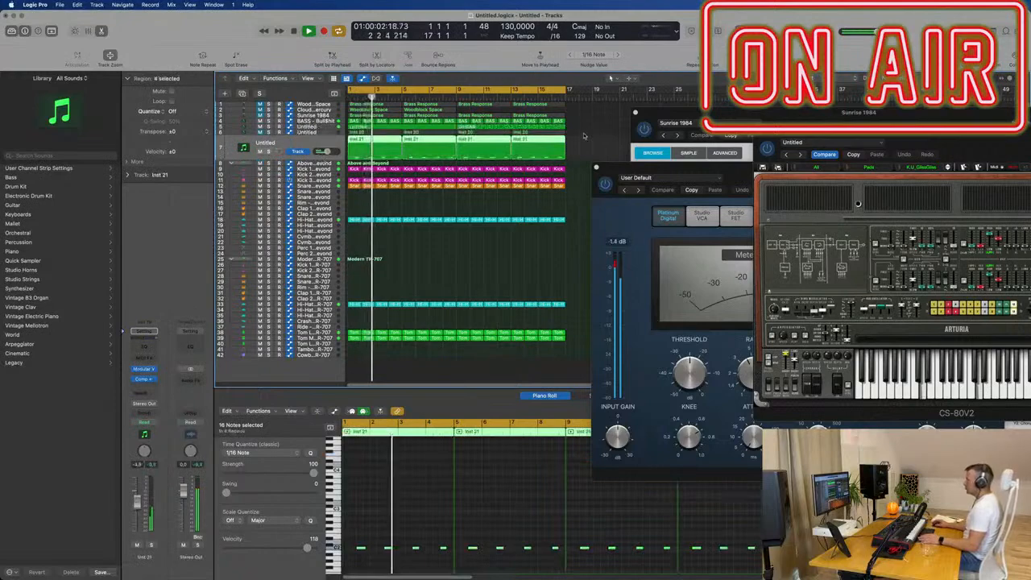
left_click_drag(950, 143, 818, 139)
key("space")
key("space")
key("space")
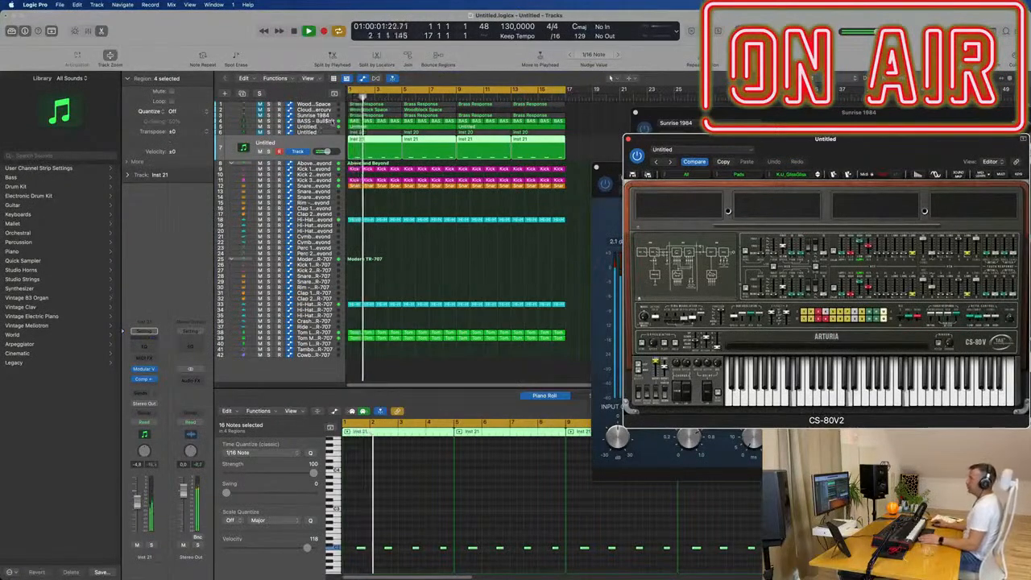
key("Up")
key("Up")
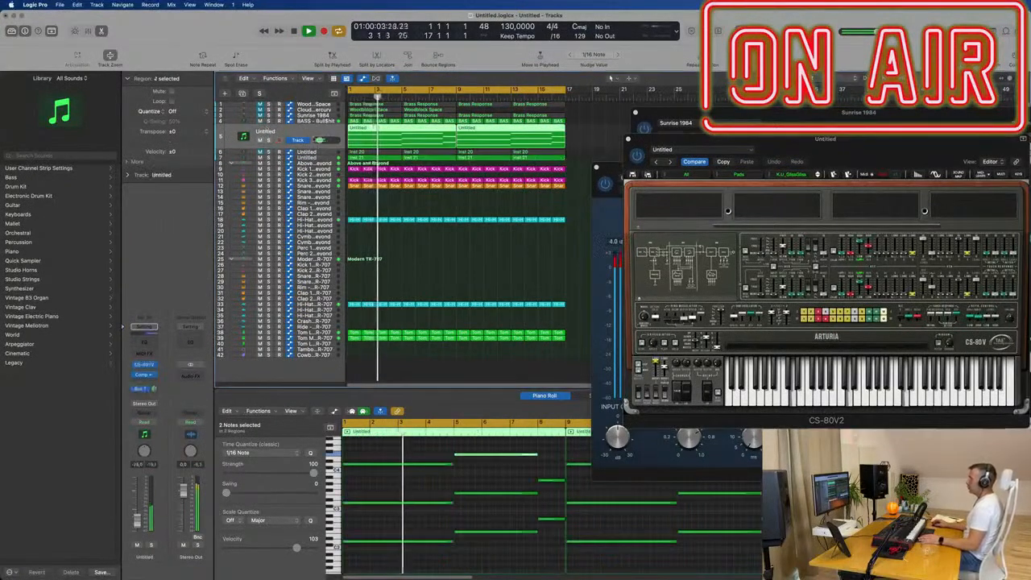
- Try the CS-80V2 pad presets following K.U_GlissGliss over the loop, including K.U_Moon, K.U_Rise and 70s_Strings
left_click_drag(808, 138, 673, 192)
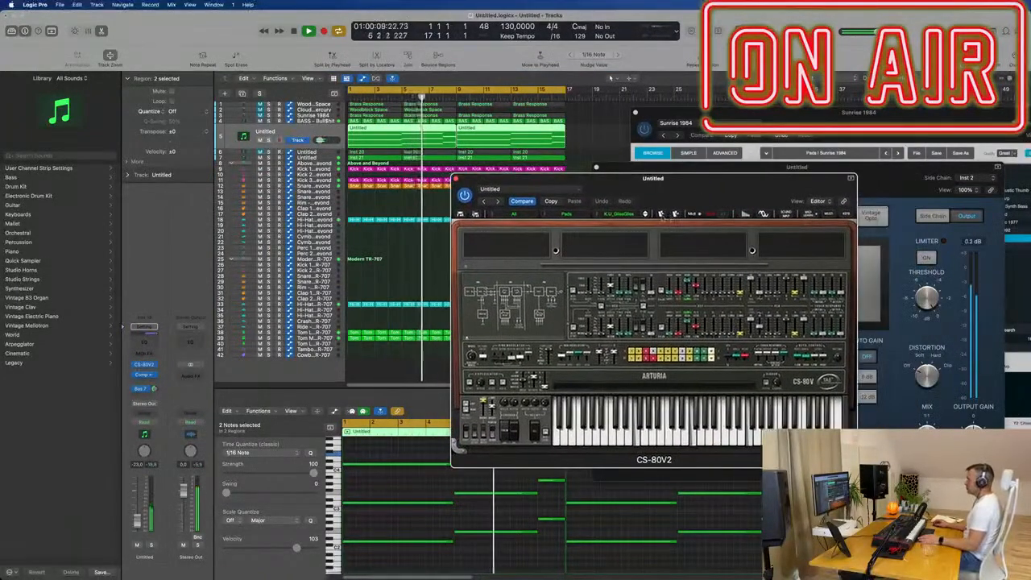
key("space")
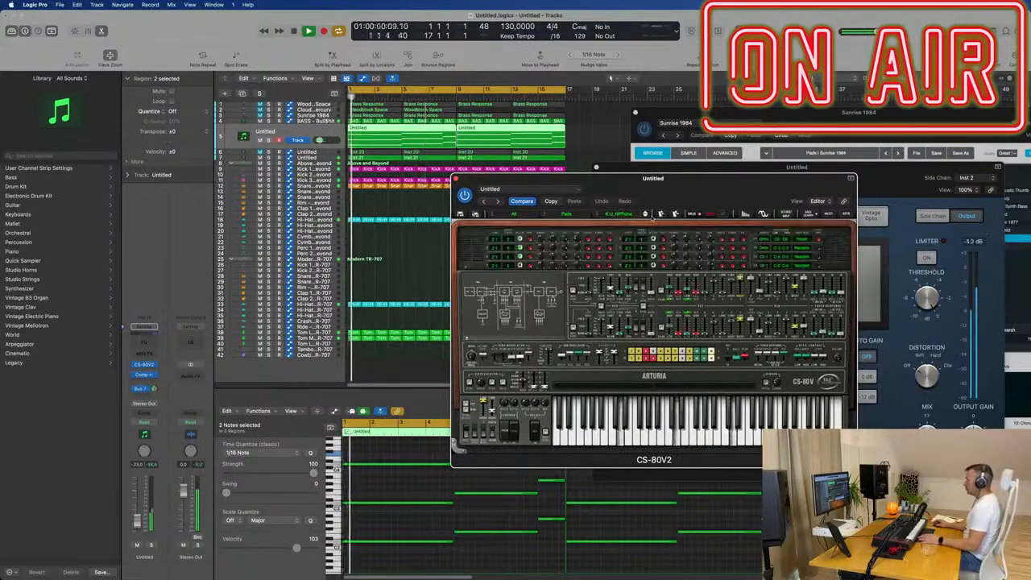
left_click(645, 215)
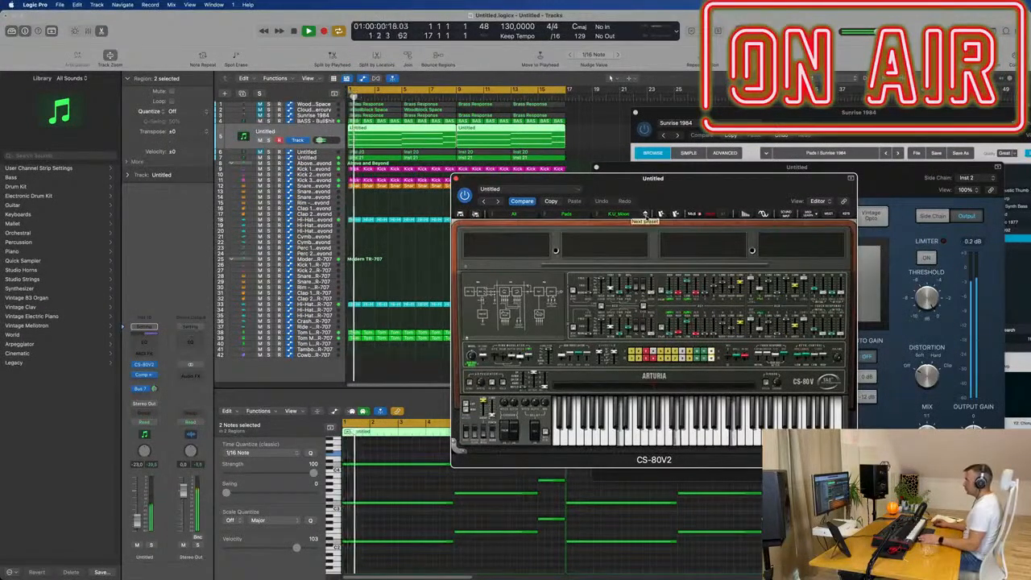
left_click(645, 215)
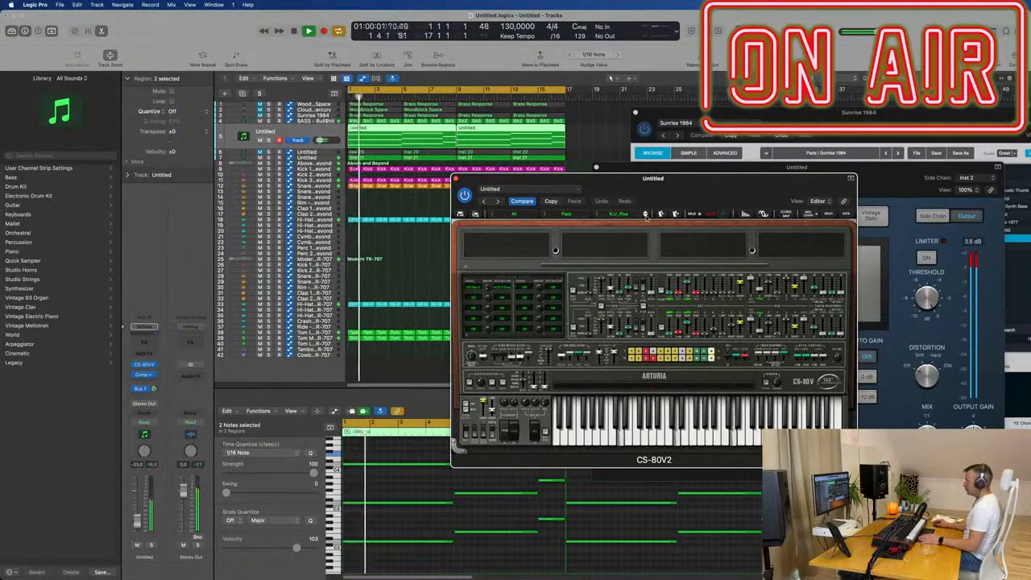
left_click(645, 215)
left_click(645, 215)
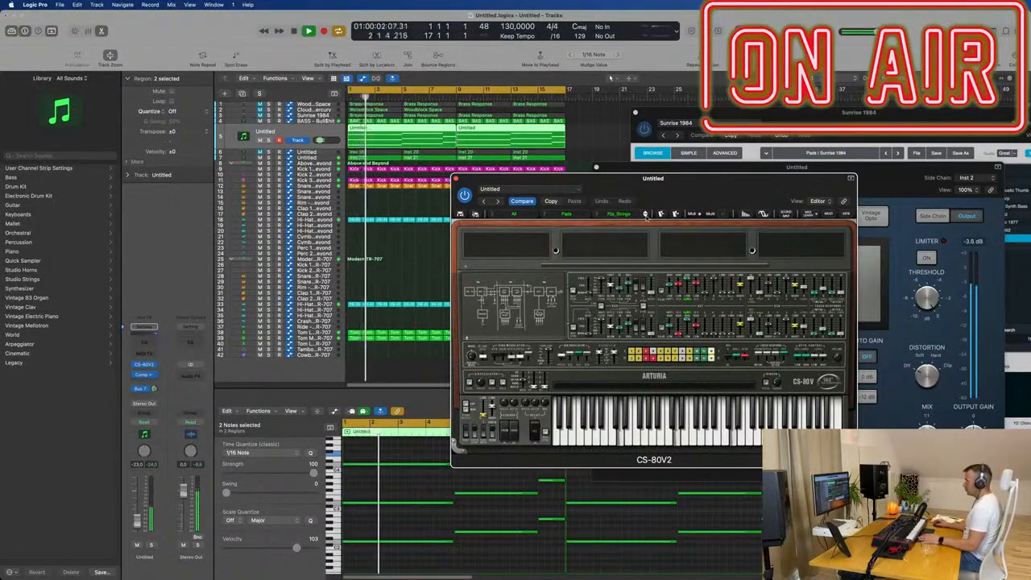
- Try the CS-80V2 pad presets following 70s_Strings over the restarted loop, including Cosmos and Sweeper
key("Return")
left_click(155, 389)
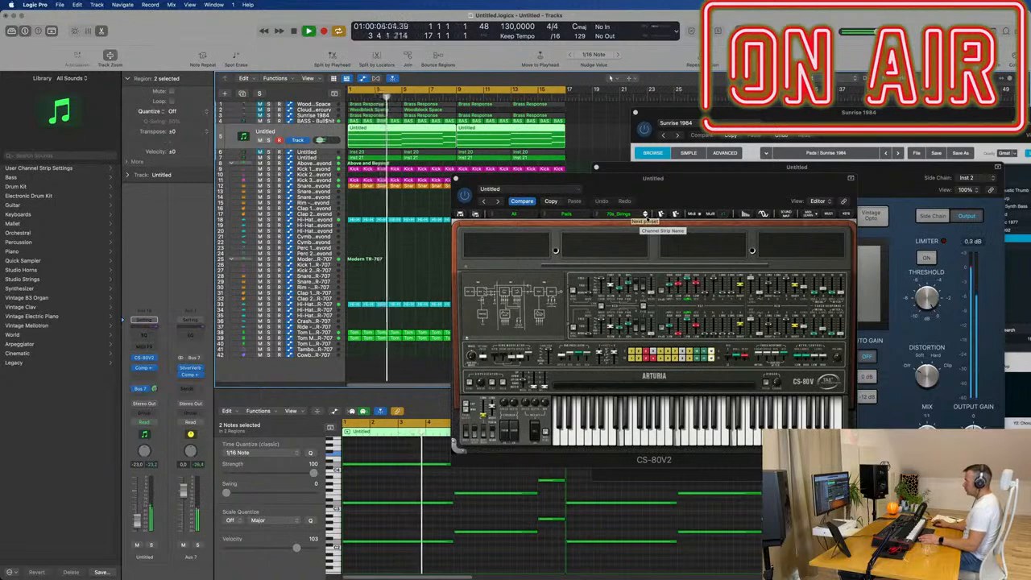
left_click(646, 216)
left_click(646, 216)
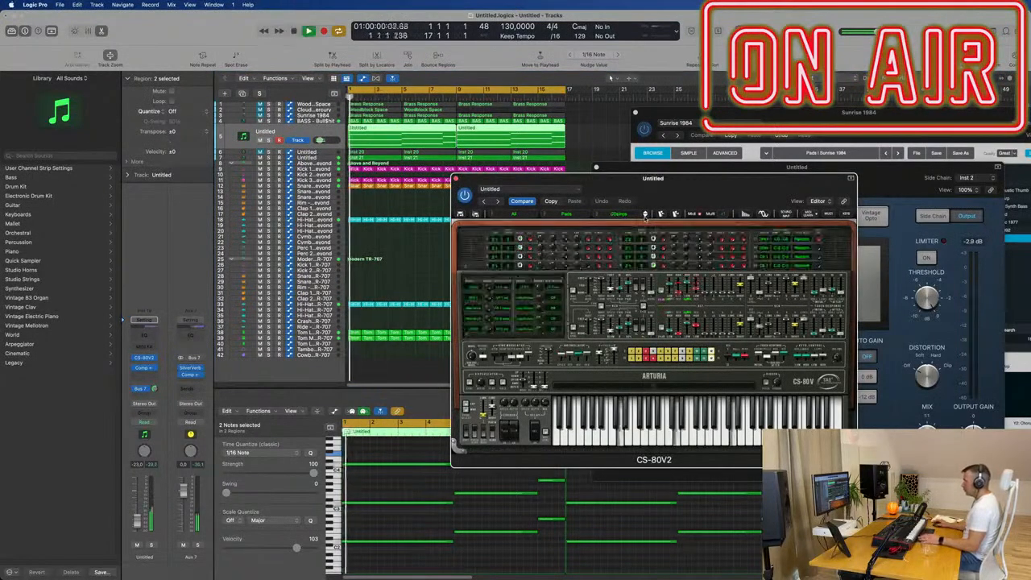
left_click_drag(708, 186, 718, 214)
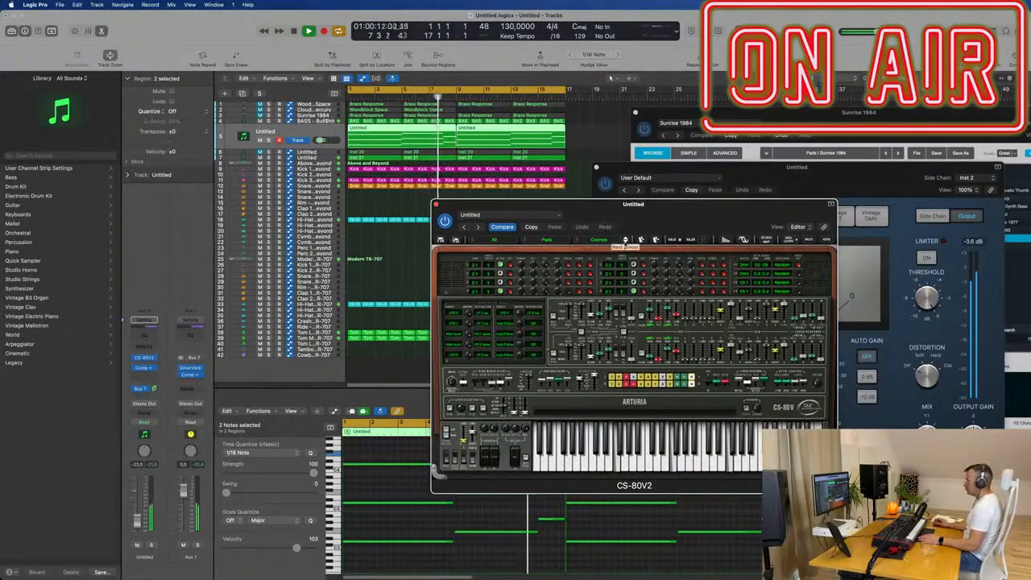
left_click(626, 240)
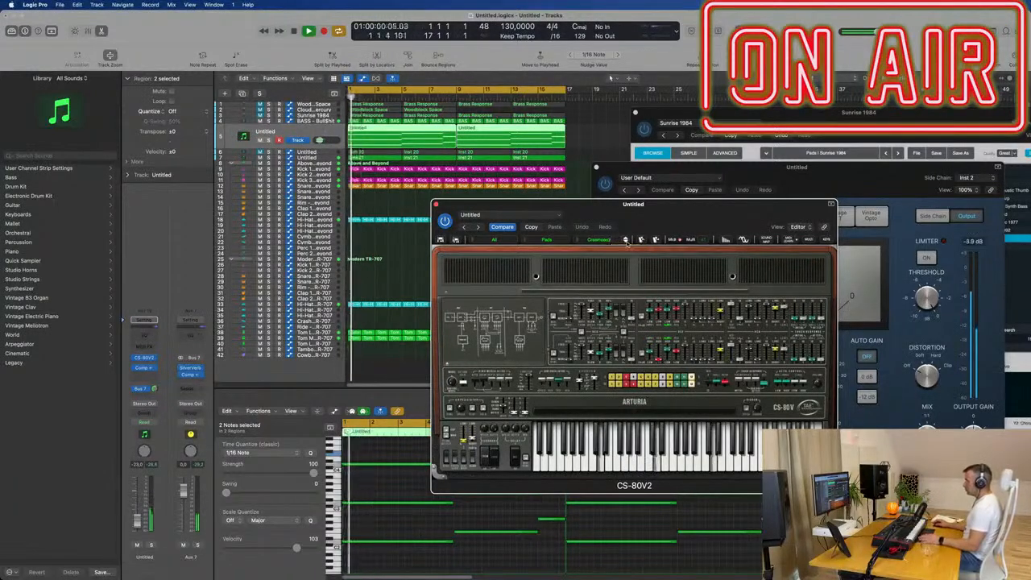
left_click(626, 240)
left_click(626, 240)
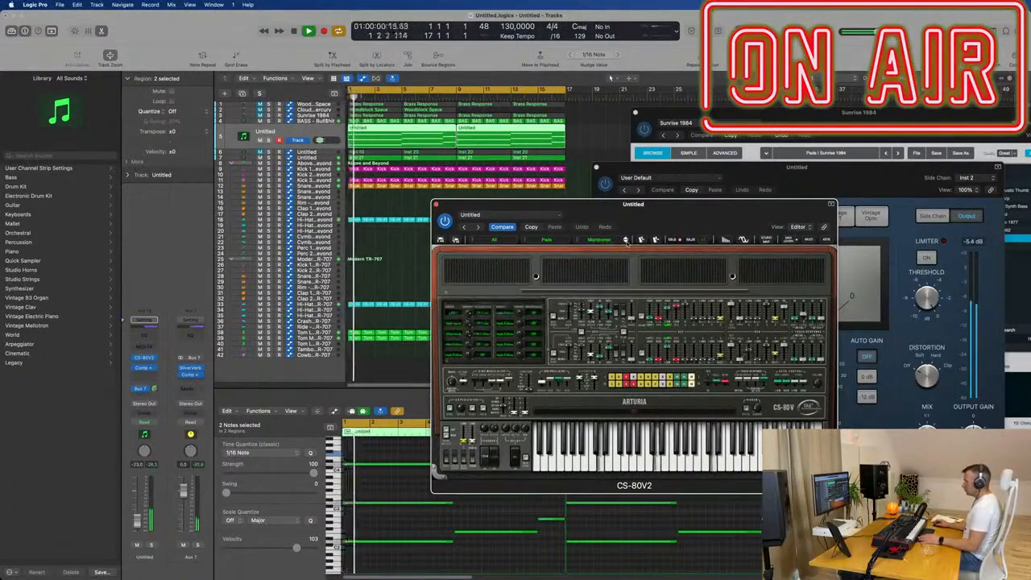
left_click(626, 240)
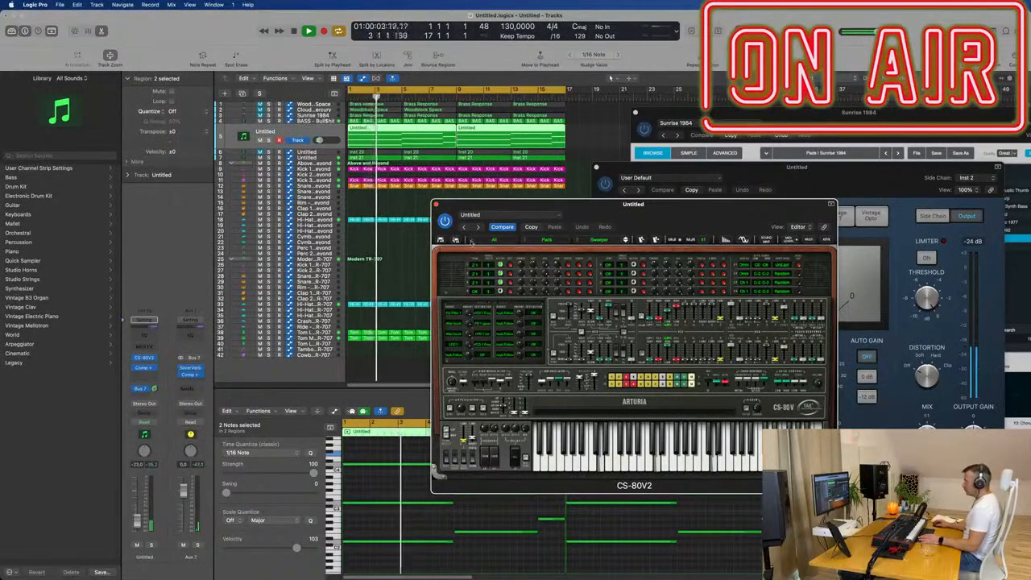
- Load the C.P_Amb-works2 preset from the Ambient category of all CS-80V2 banks and restart the loop to hear it
left_click(473, 241)
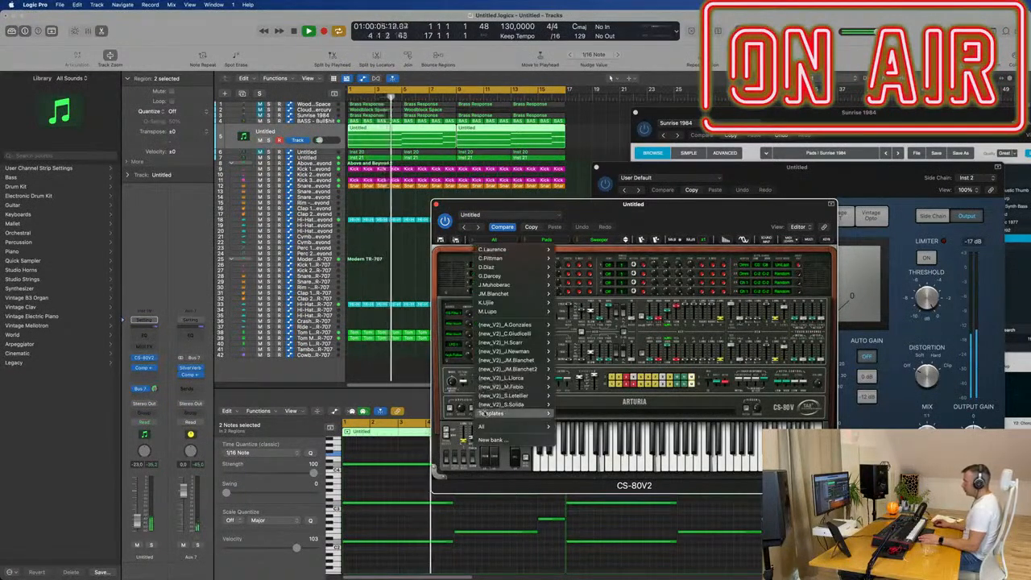
mouse_move(493, 428)
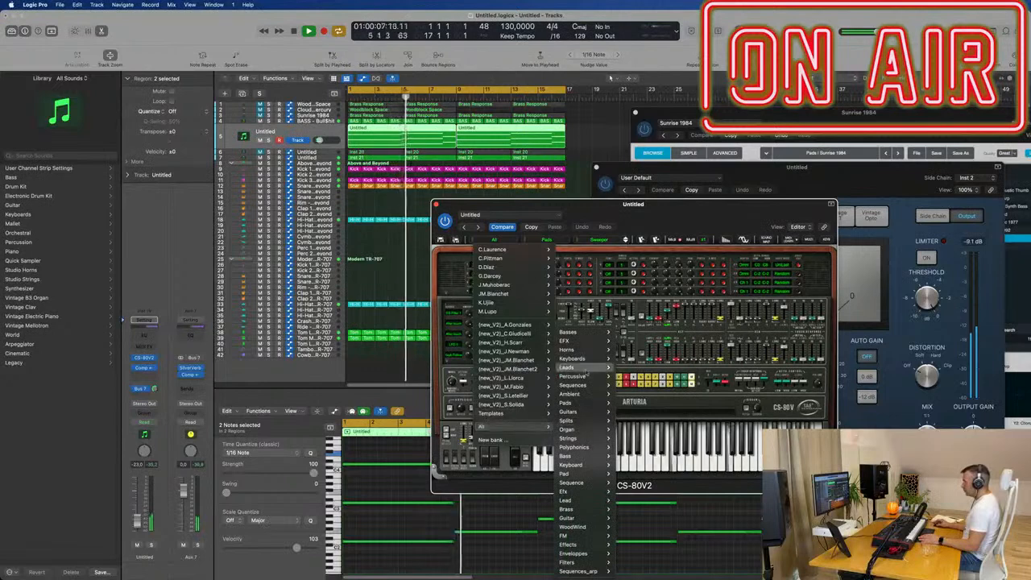
mouse_move(569, 519)
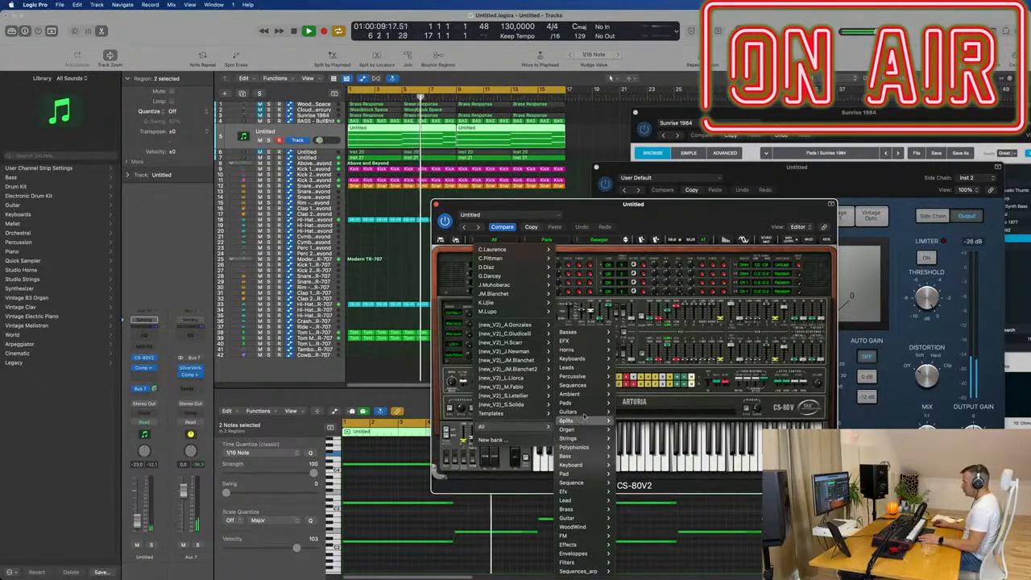
mouse_move(584, 404)
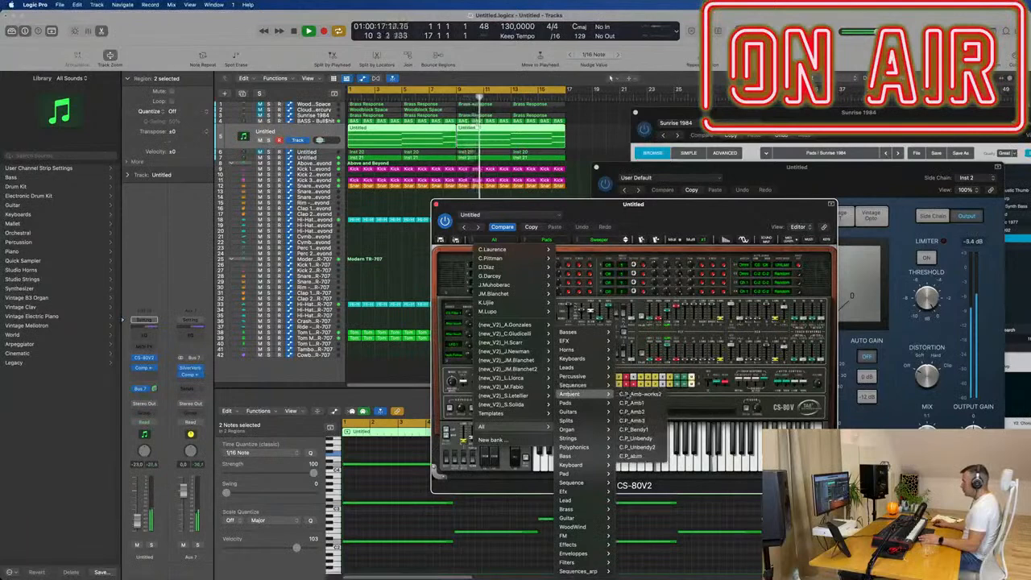
left_click(641, 394)
left_click_drag(581, 207, 703, 200)
key("Return")
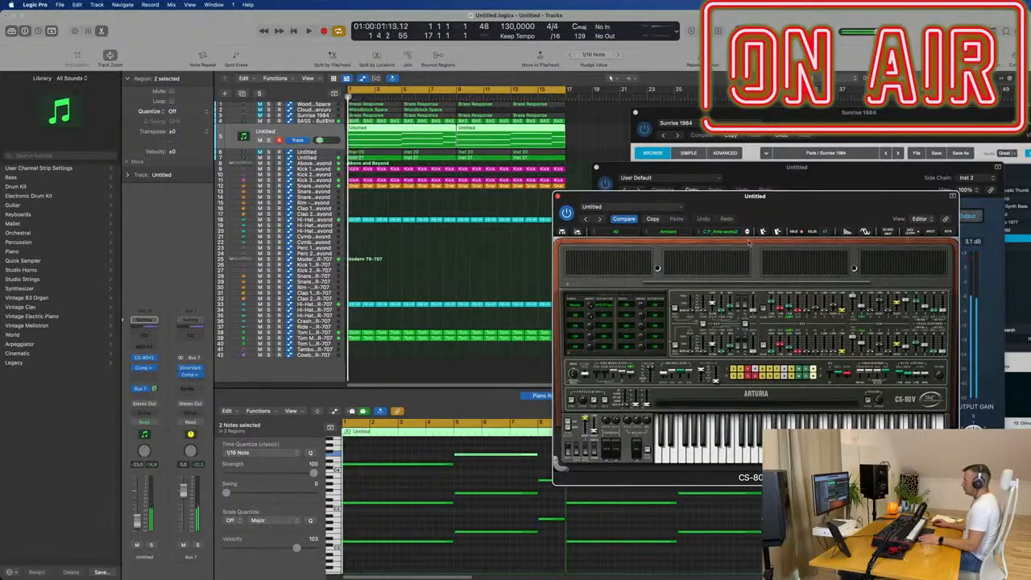
- Try the Ambient presets following C.P_Amb-works2 over the loop, including C.P_Amb2, C.P_Bendy1 and C.P_Unbendy
left_click(746, 232)
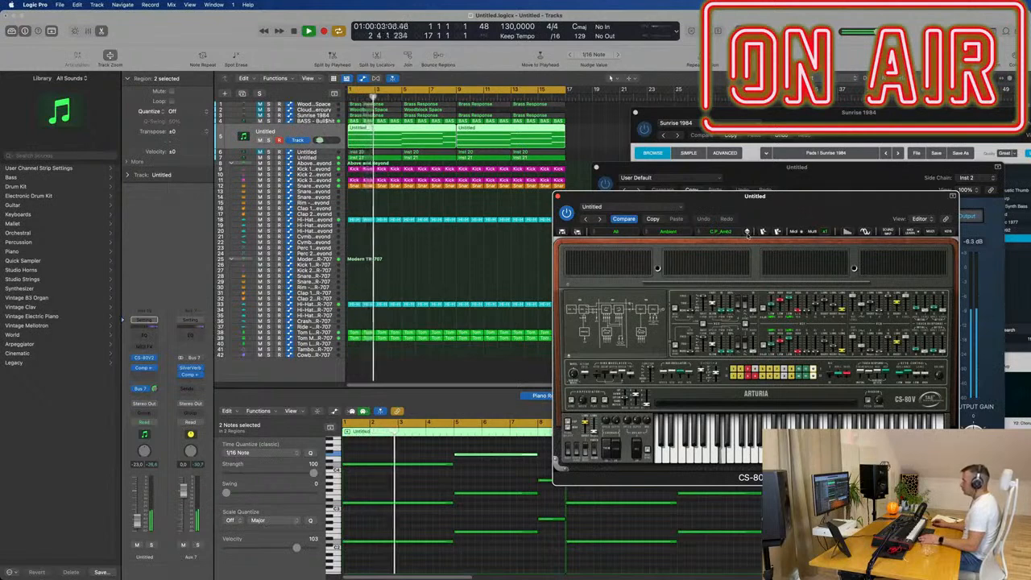
left_click(746, 232)
key("Return")
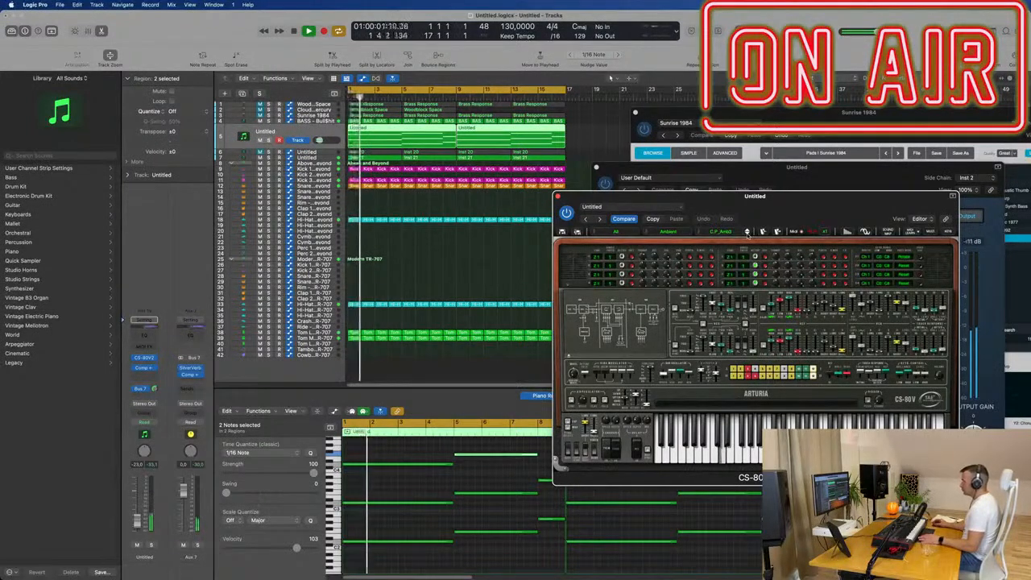
left_click(747, 233)
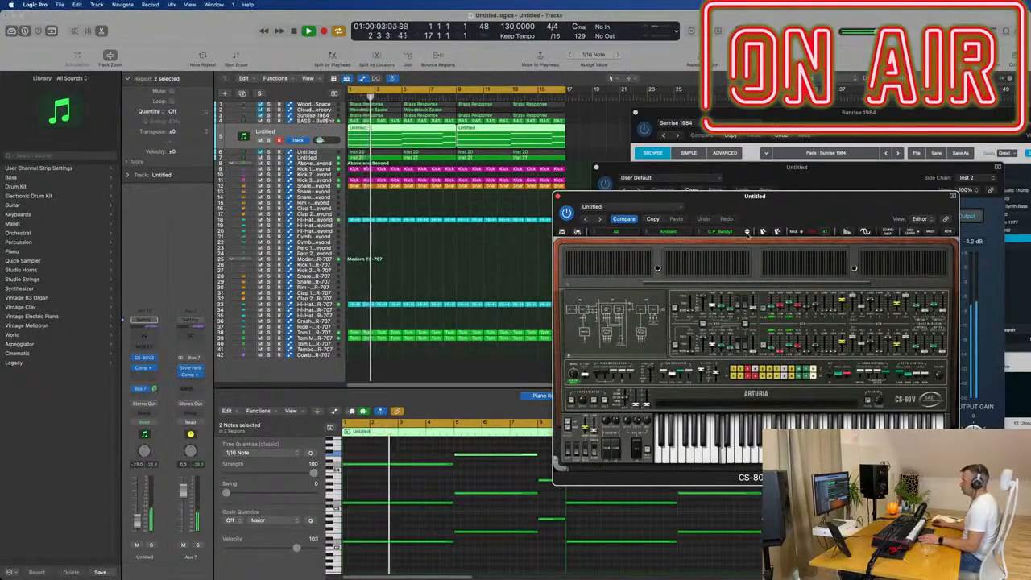
left_click(747, 233)
key("Return")
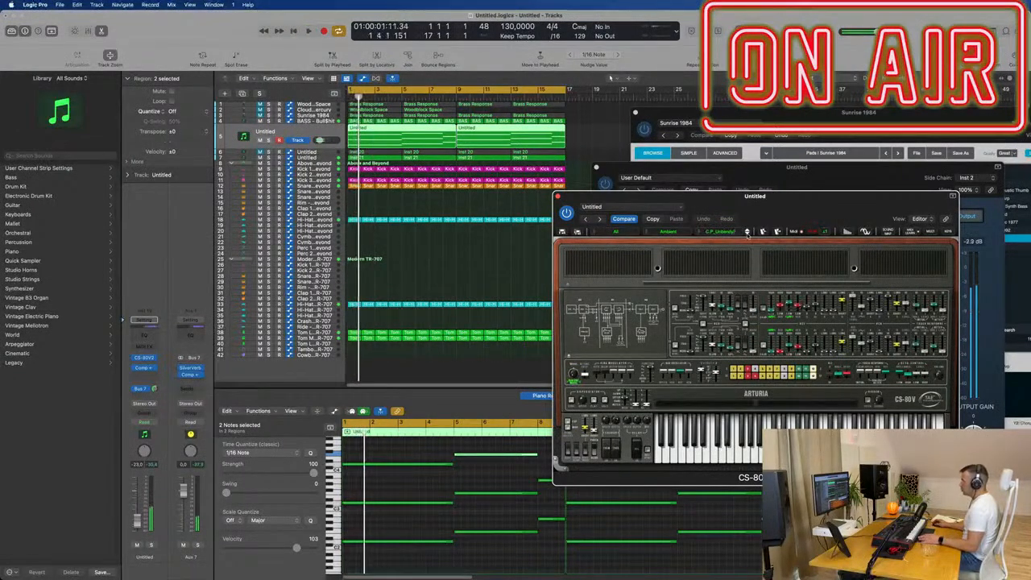
key("Return")
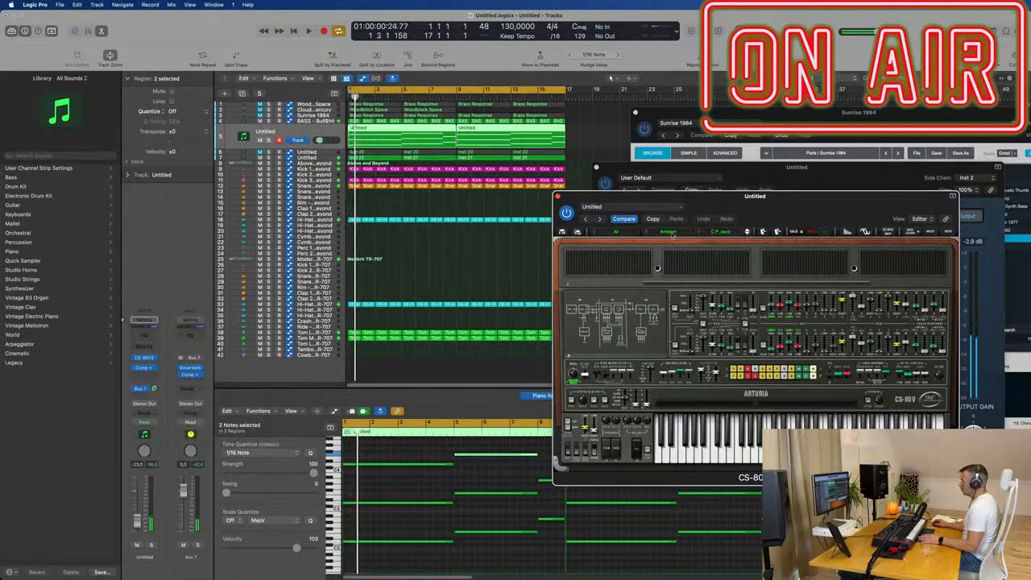
- Switch the CS-80V2 to the D.D_Creep preset of the Pads category and lower the track's volume to -24 dB
left_click(646, 233)
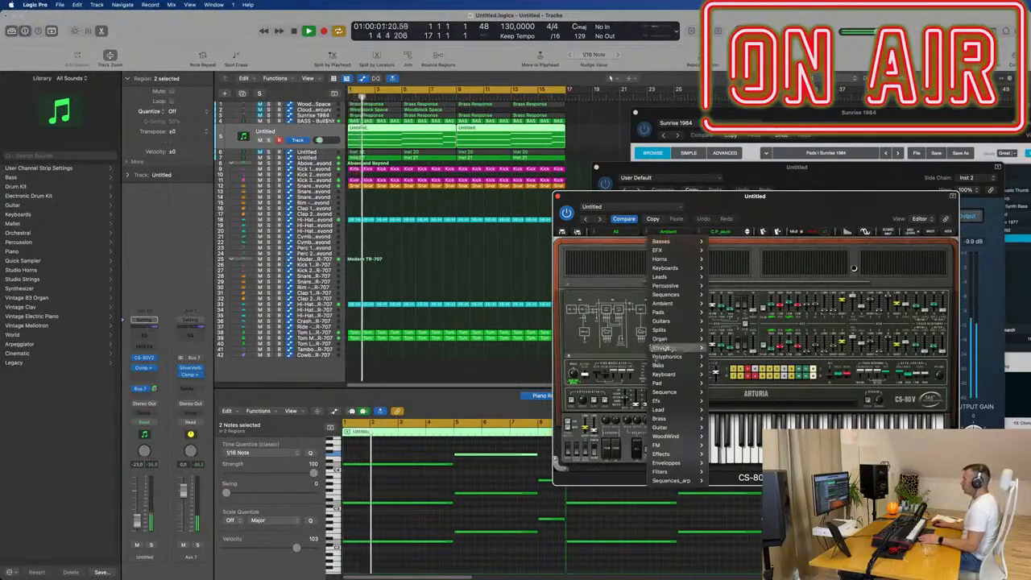
mouse_move(680, 347)
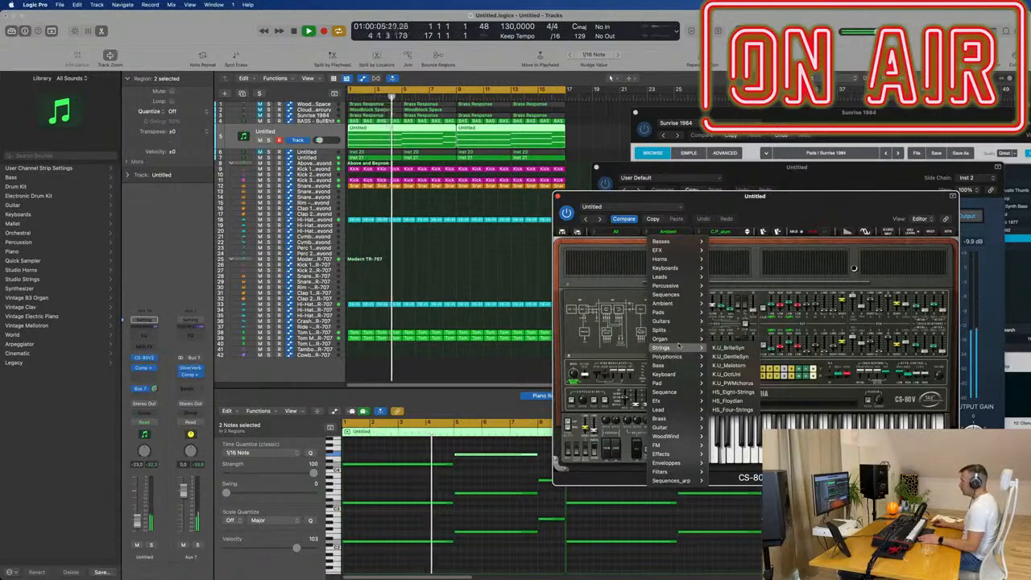
mouse_move(676, 312)
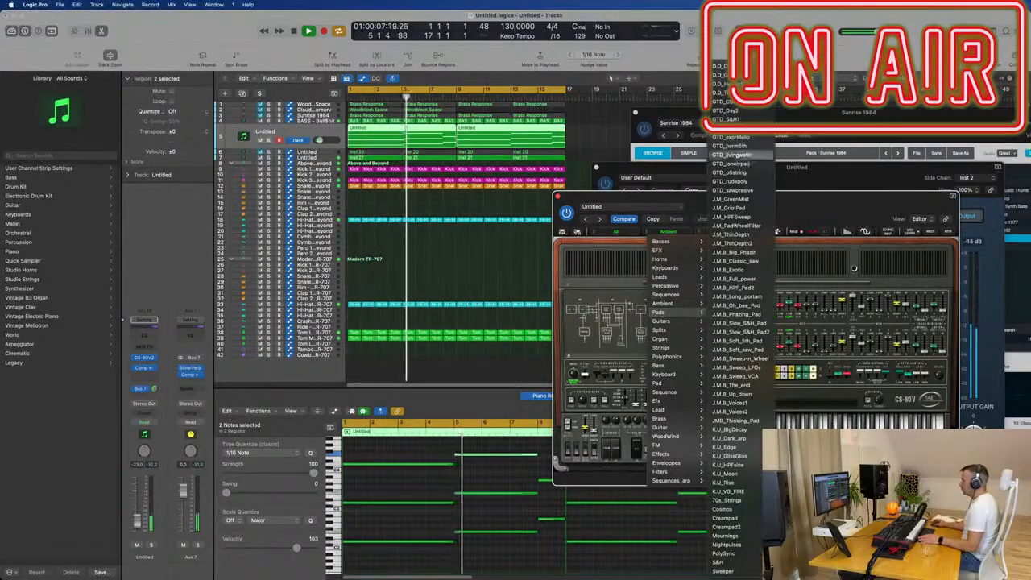
left_click(748, 200)
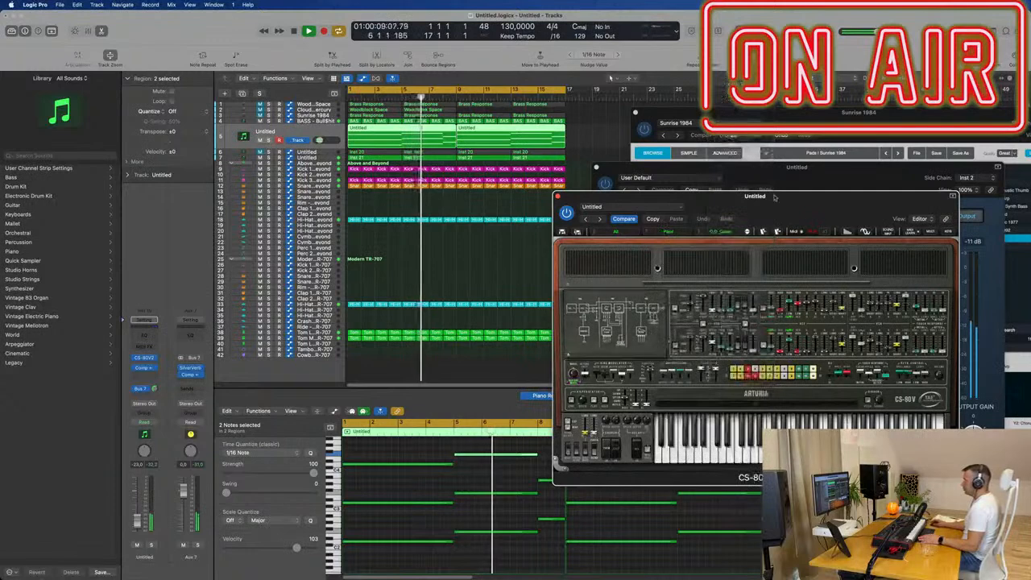
left_click_drag(747, 199, 753, 165)
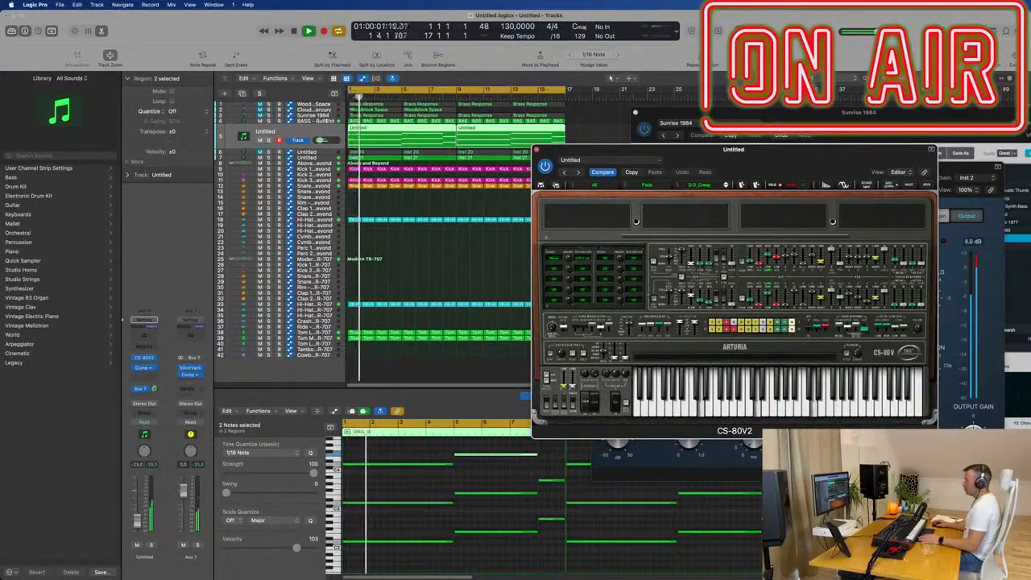
left_click_drag(137, 520, 137, 522)
left_click_drag(792, 165, 739, 229)
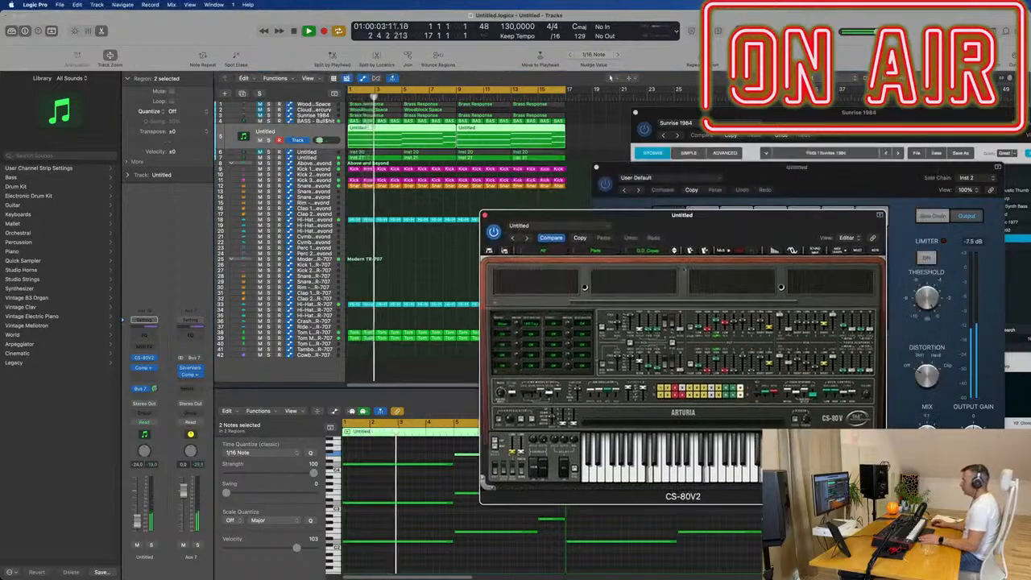
- Try the Pads presets following D.D_Creep over the loop, continuing through the GTD_ series
left_click(675, 252)
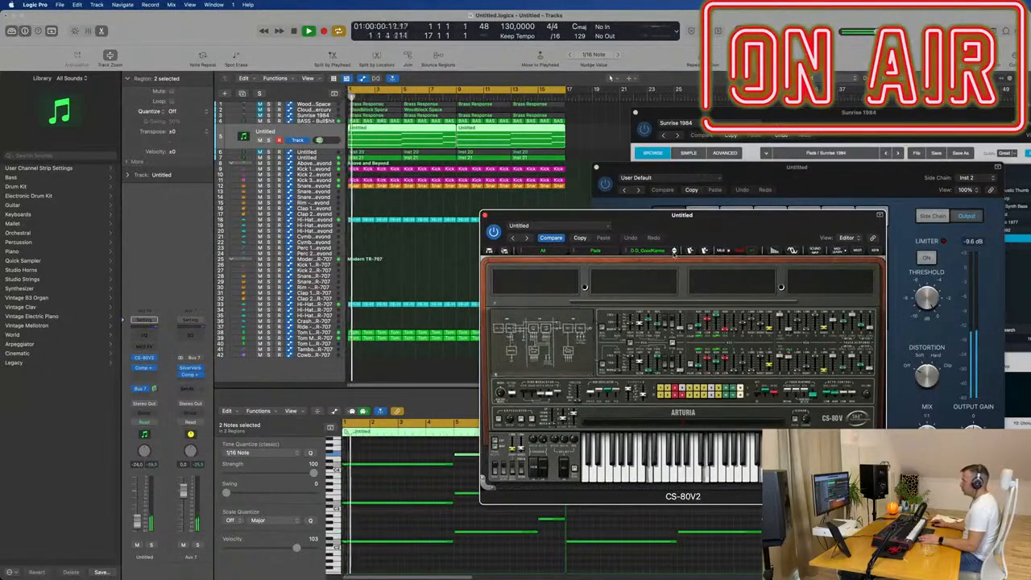
left_click(674, 250)
left_click(674, 250)
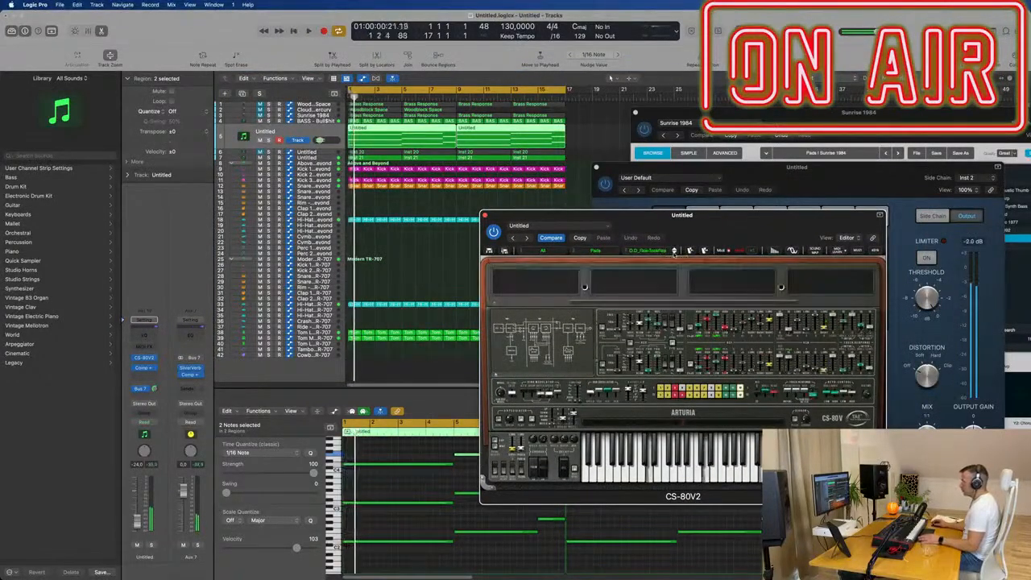
left_click(674, 250)
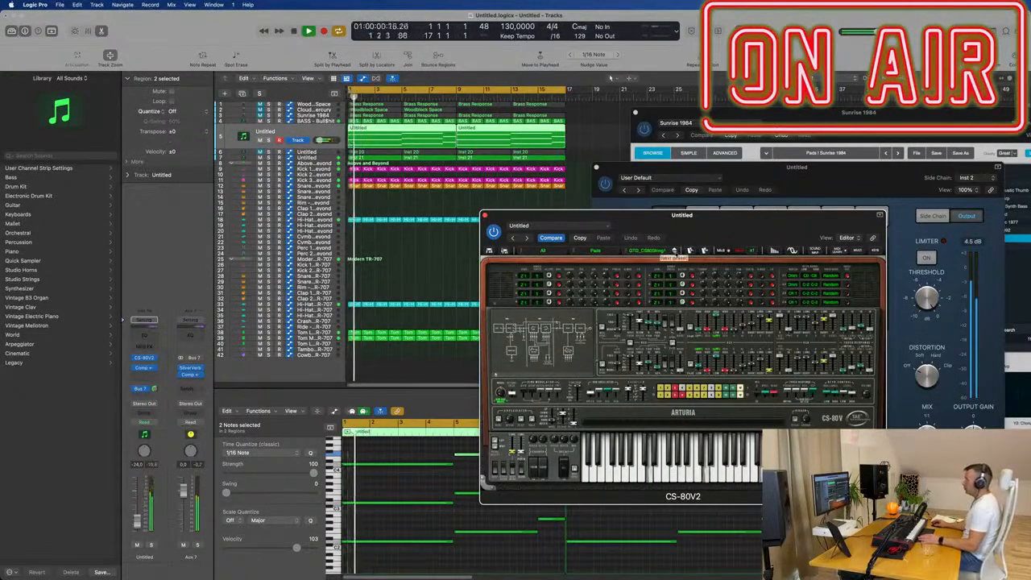
left_click(674, 250)
left_click(674, 251)
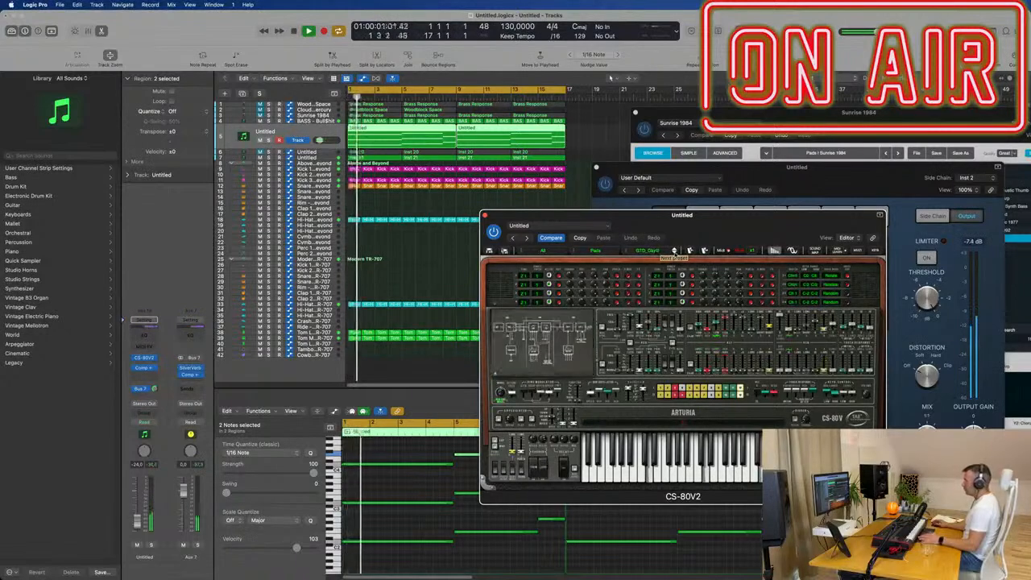
left_click(674, 251)
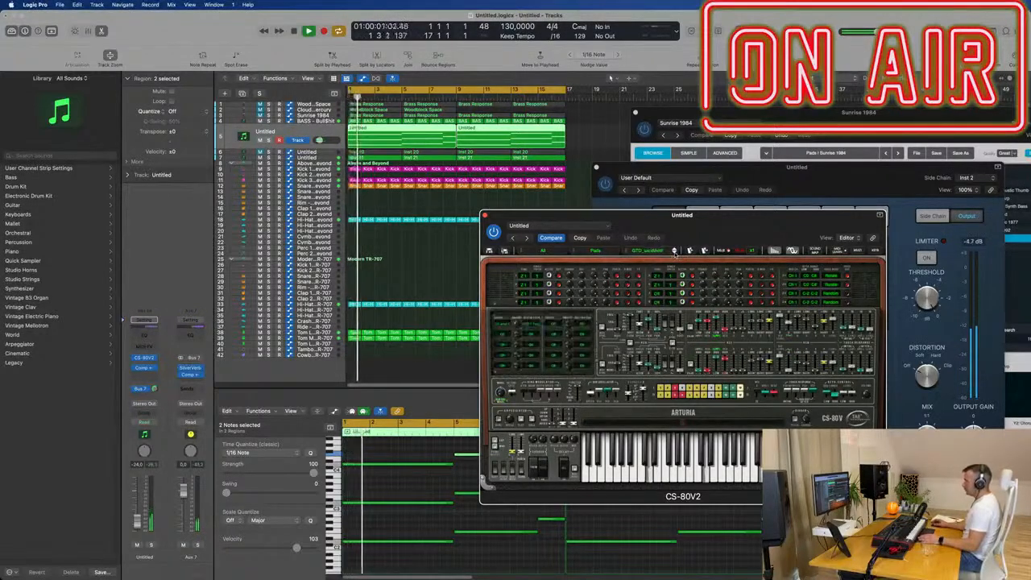
left_click(674, 250)
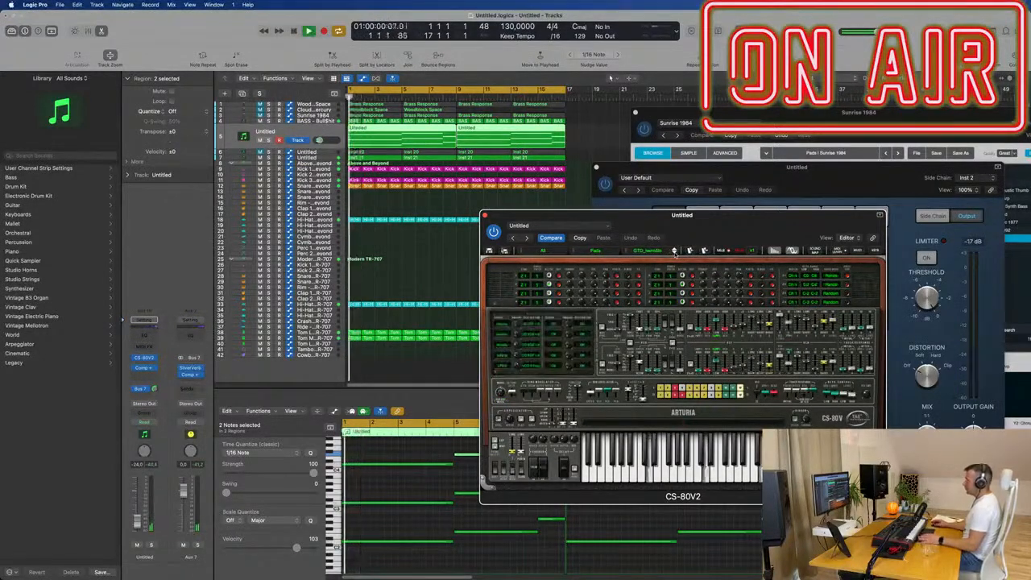
left_click(674, 251)
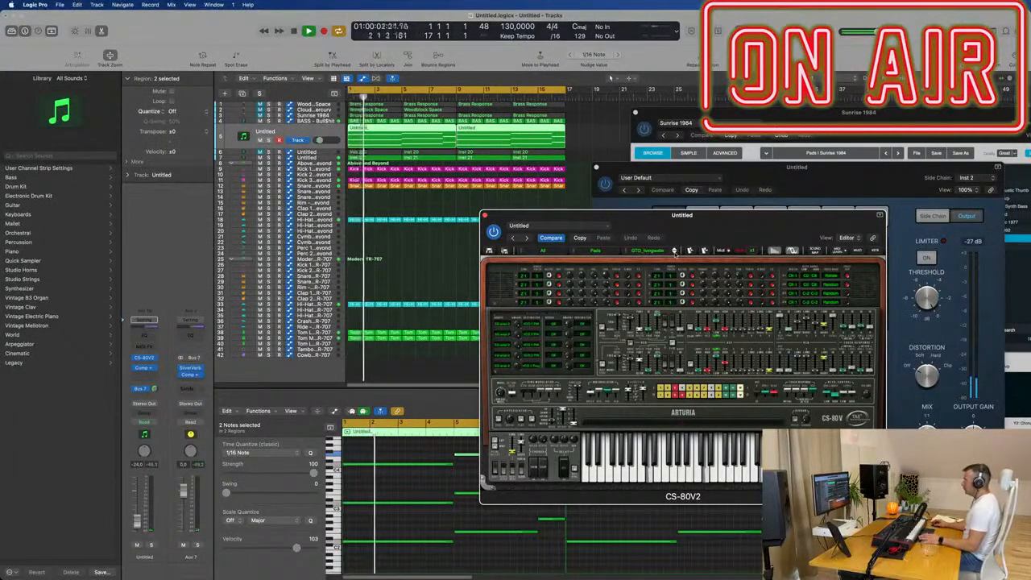
left_click(675, 250)
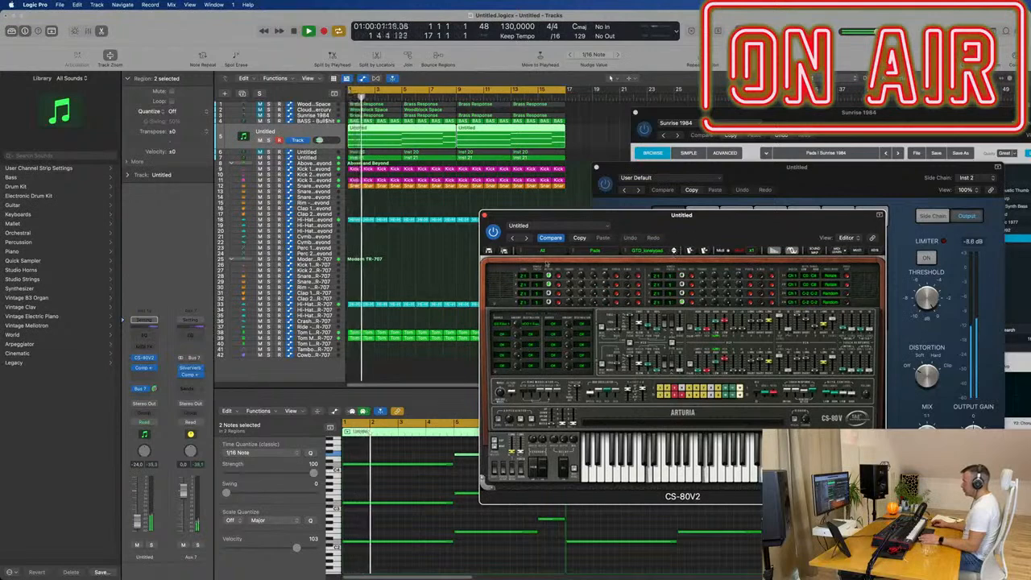
- Load the JMB2_Beauty_Pad preset from the CS-80V2's Pad category and restart the loop
left_click(572, 254)
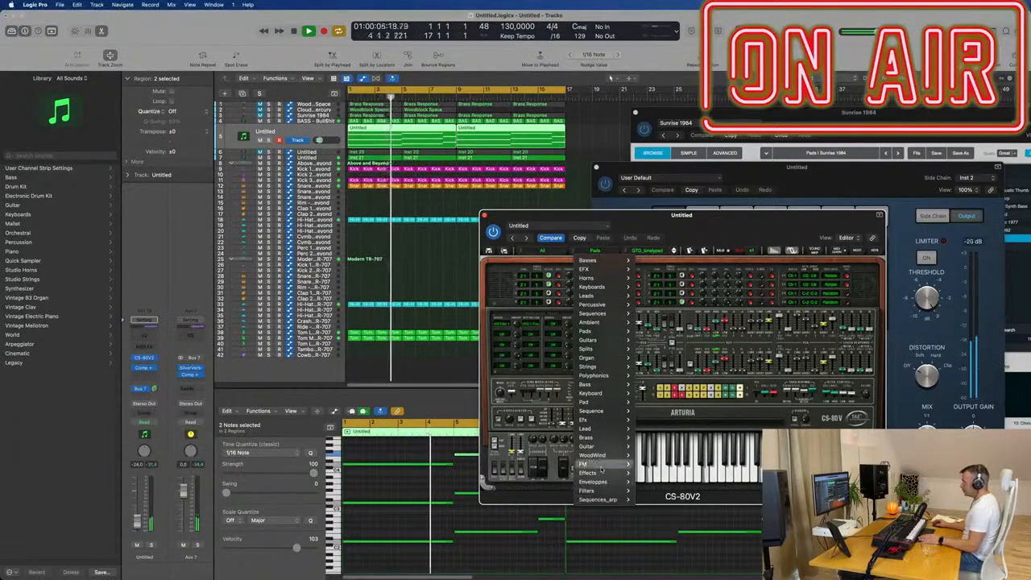
mouse_move(600, 418)
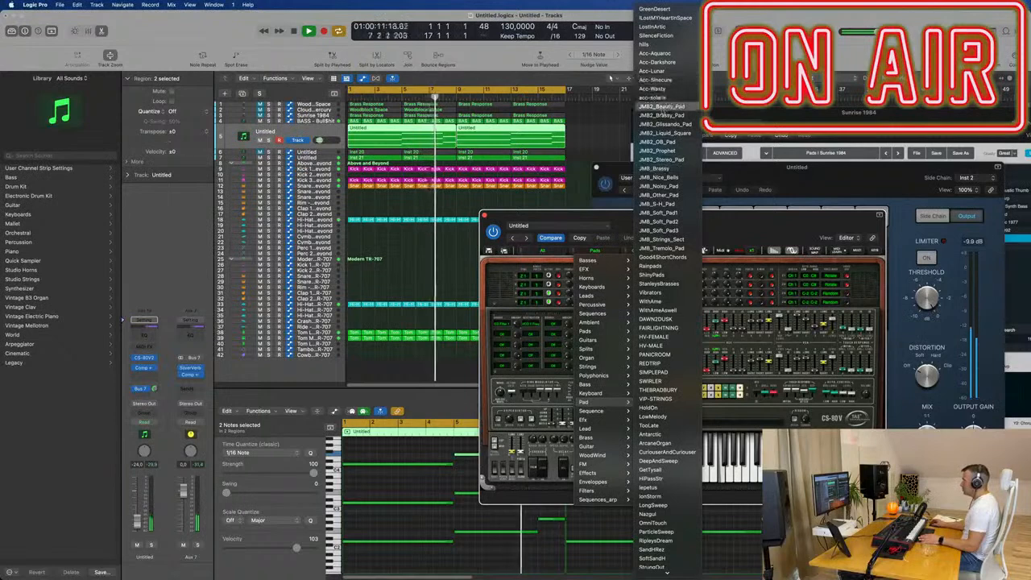
left_click(662, 110)
key("Return")
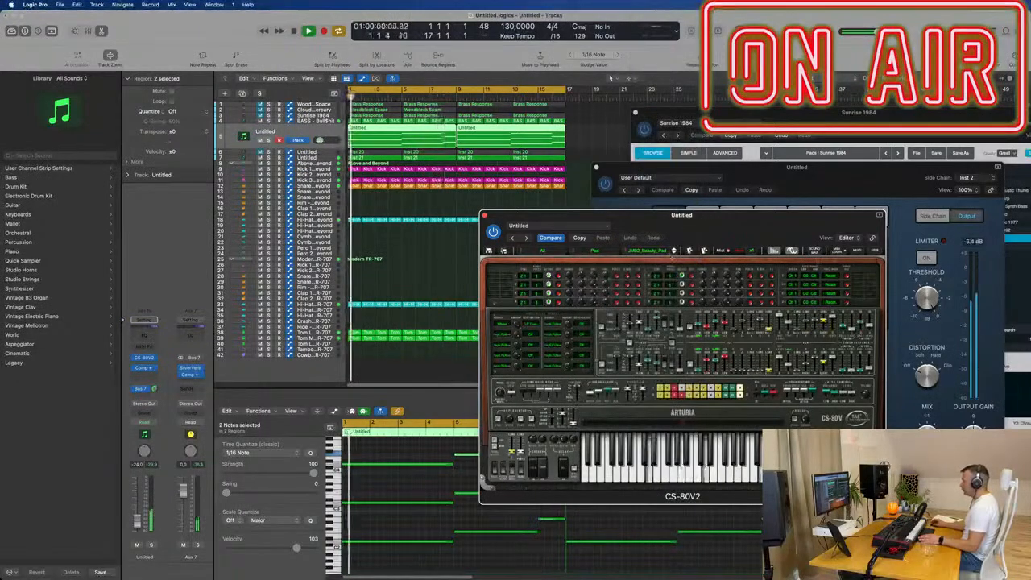
- Try the Pad presets following JMB2_Beauty_Pad over the restarted loop, moving on to JMB2_Prophet
left_click(674, 252)
left_click(674, 252)
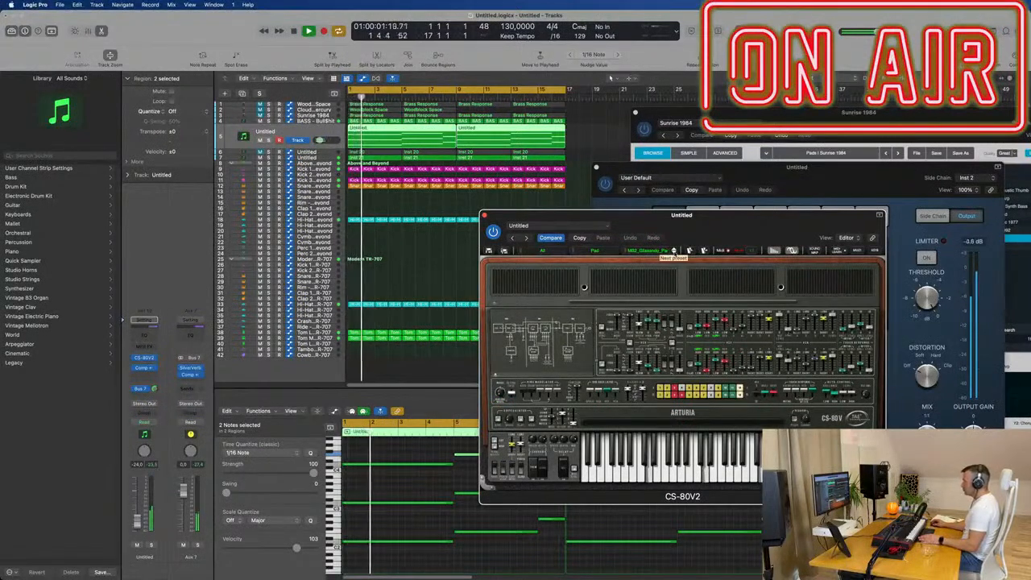
left_click(674, 251)
key("Return")
left_click(674, 251)
key("Return")
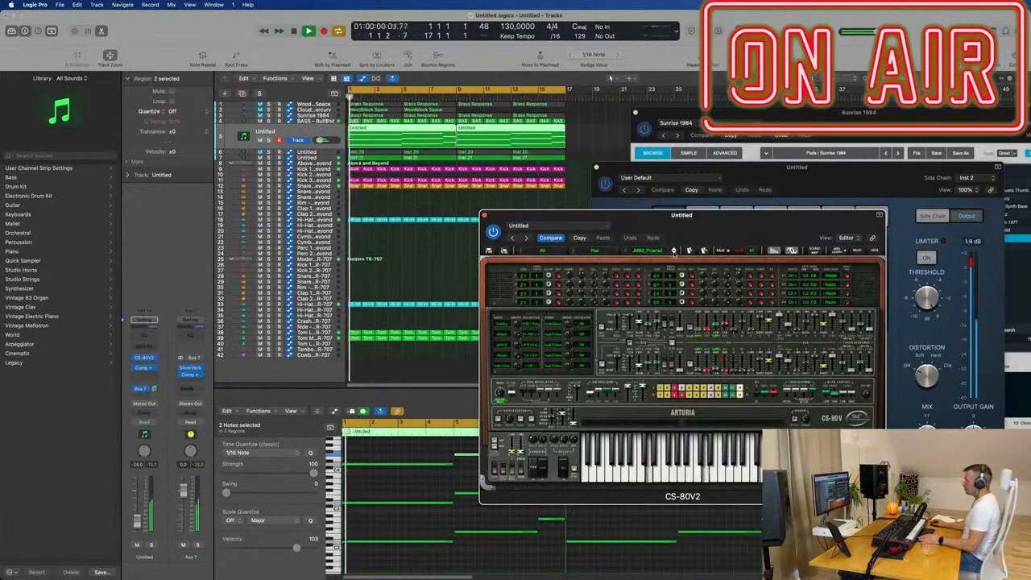
- Raise the CS-80V2 track's volume to -17.2 dB and switch the synth to the JMB2_Stereo_Pad preset
left_click_drag(704, 234, 831, 173)
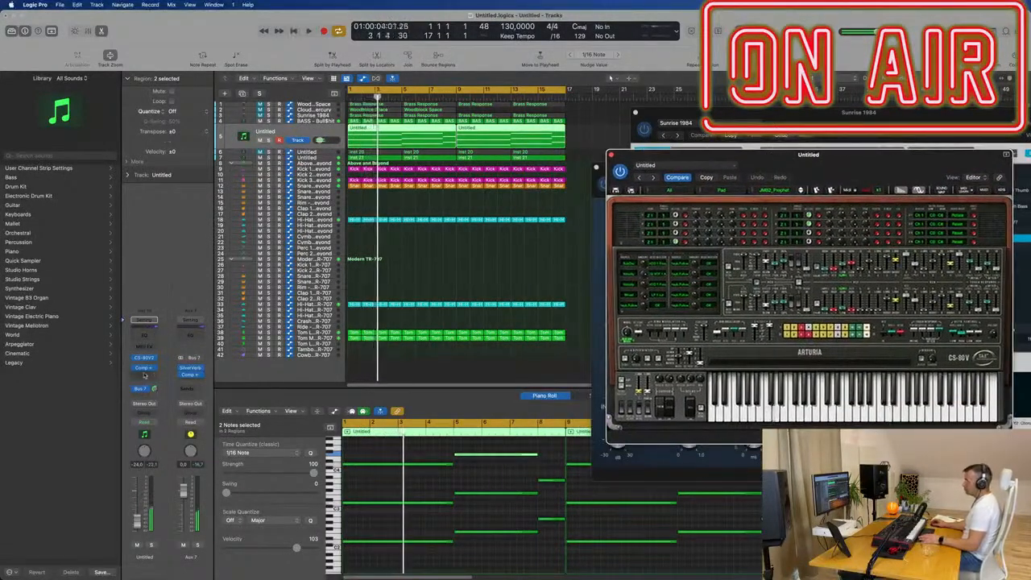
left_click(137, 524)
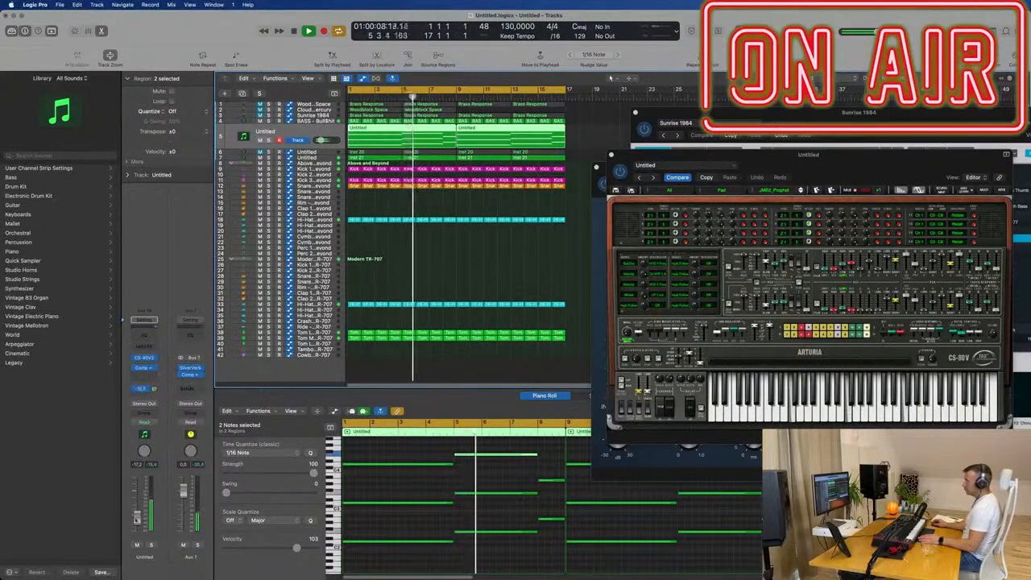
left_click_drag(843, 166, 691, 171)
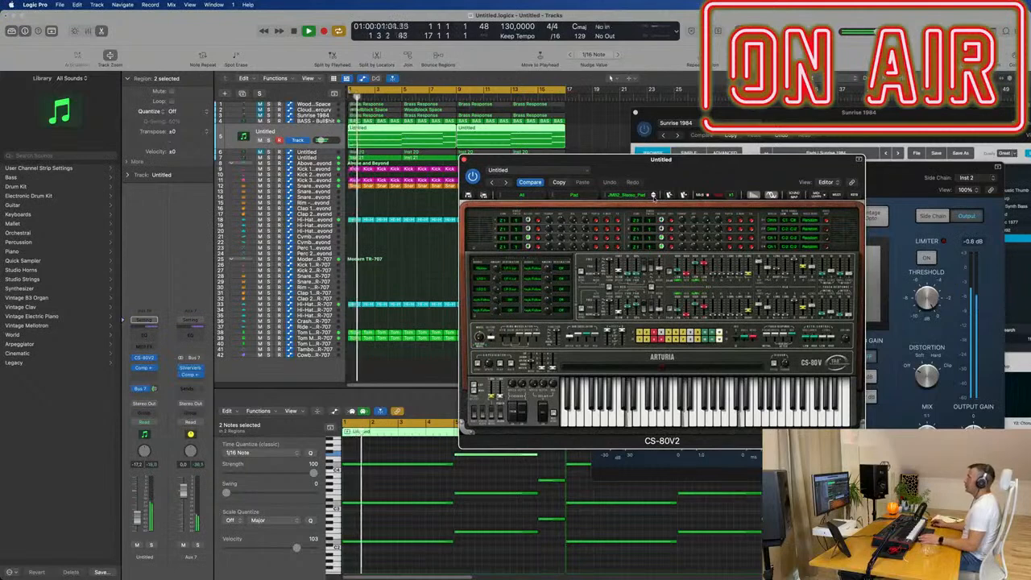
left_click_drag(691, 171, 667, 161)
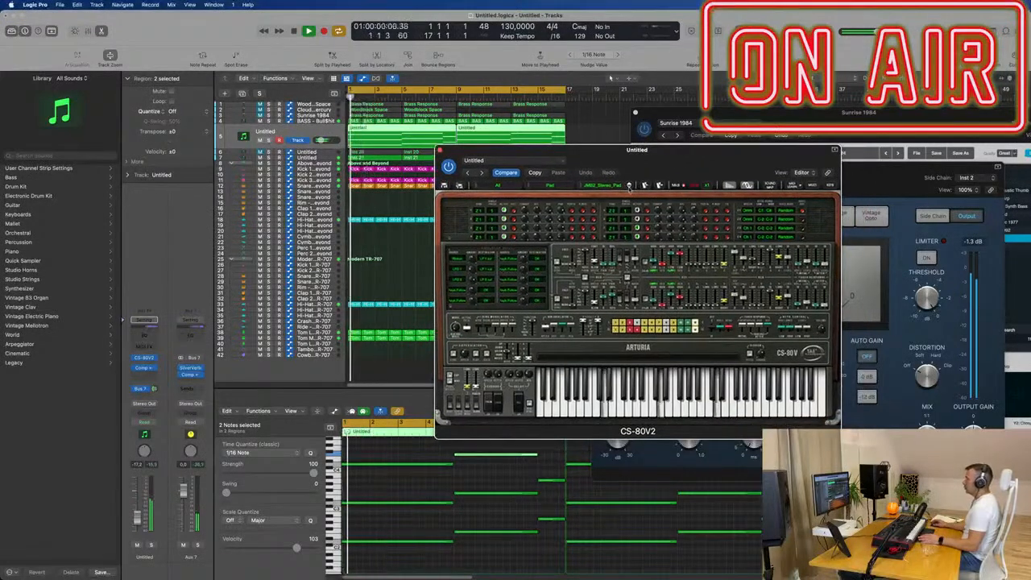
- Try the Pad presets following JMB2_Stereo_Pad over the loop, moving on to JMB_Soft_Pad2
left_click(629, 188)
left_click(629, 187)
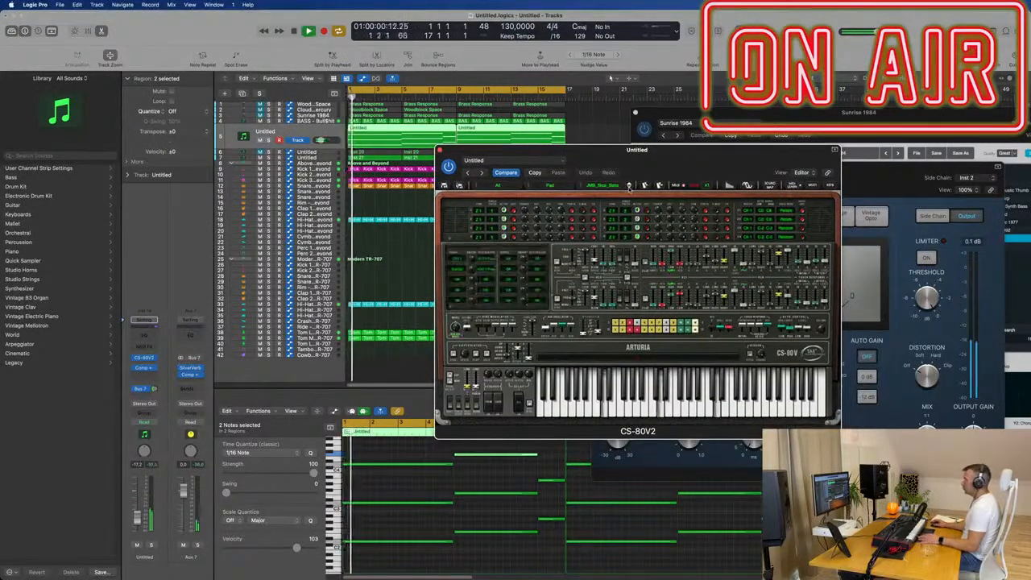
left_click(629, 186)
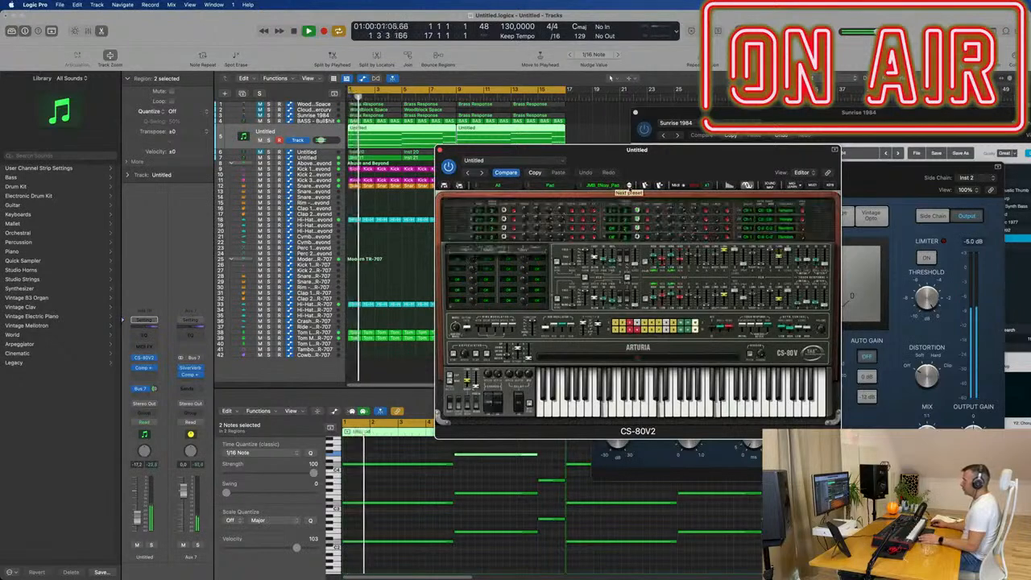
left_click(629, 186)
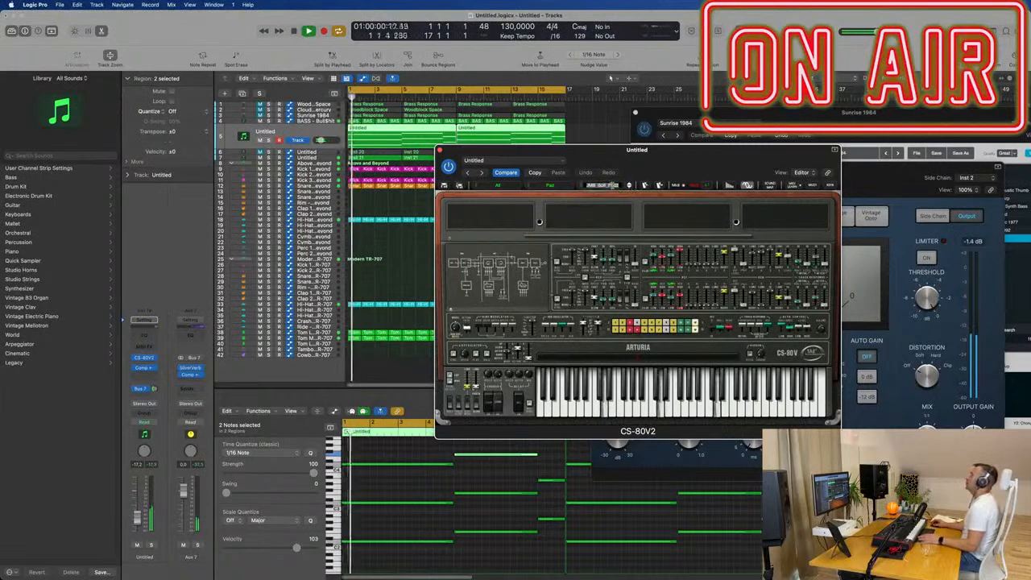
- Load the DAWN2DUSK preset from the CS-80V2's Pad category and try the presets that follow it
left_click(582, 187)
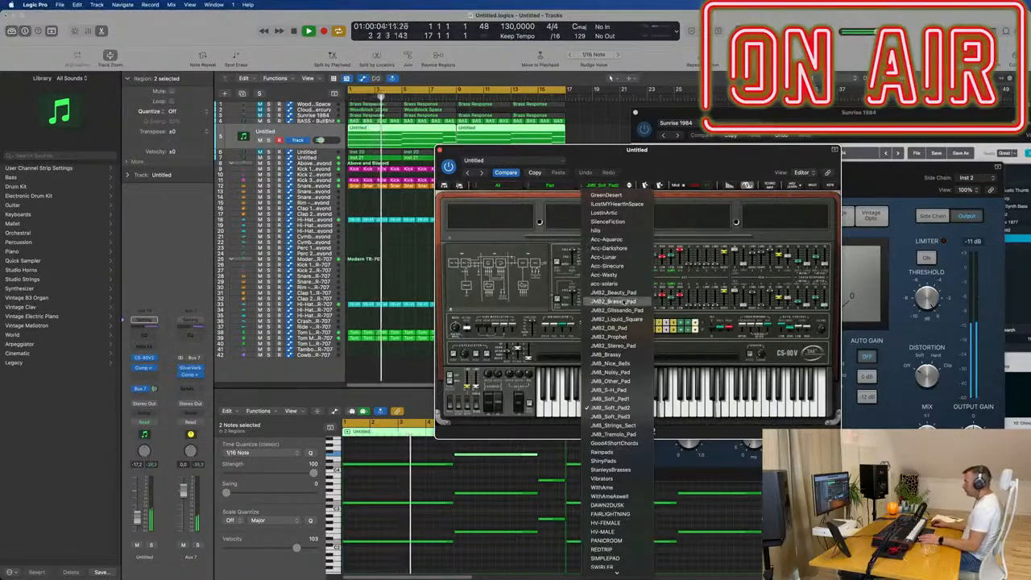
scroll(619, 300, "down", 5)
scroll(620, 301, "down", 6)
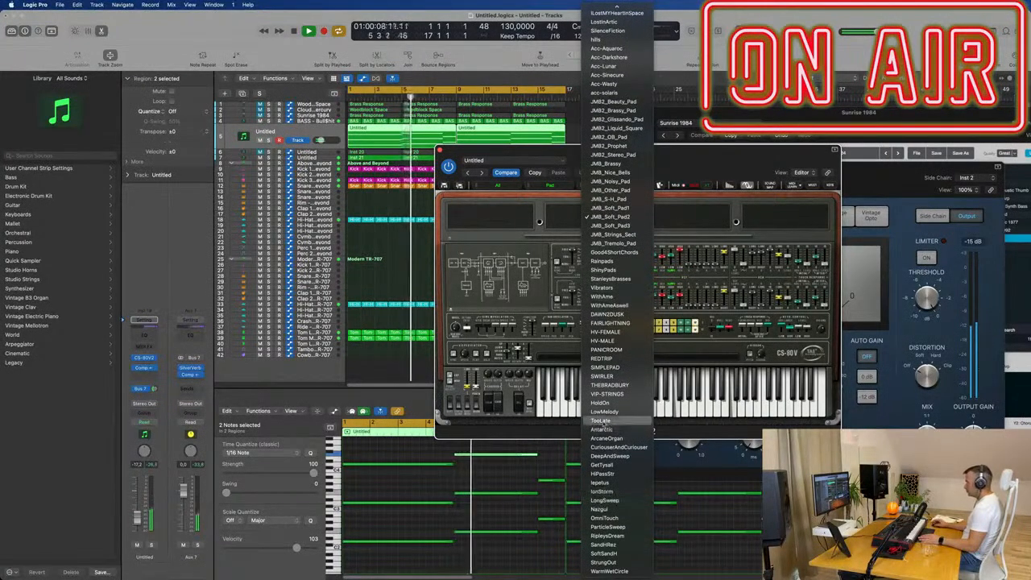
left_click(608, 314)
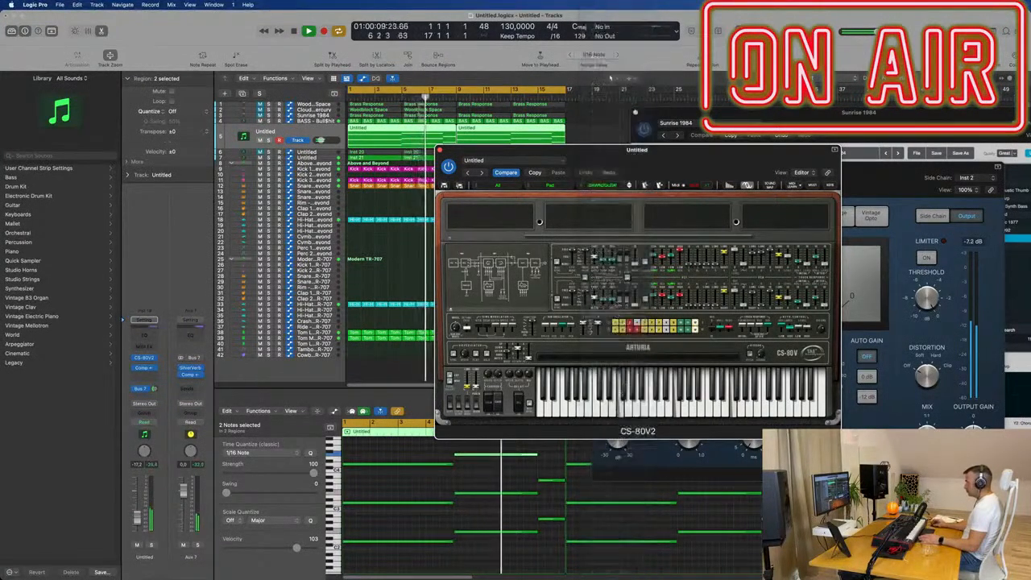
left_click(629, 188)
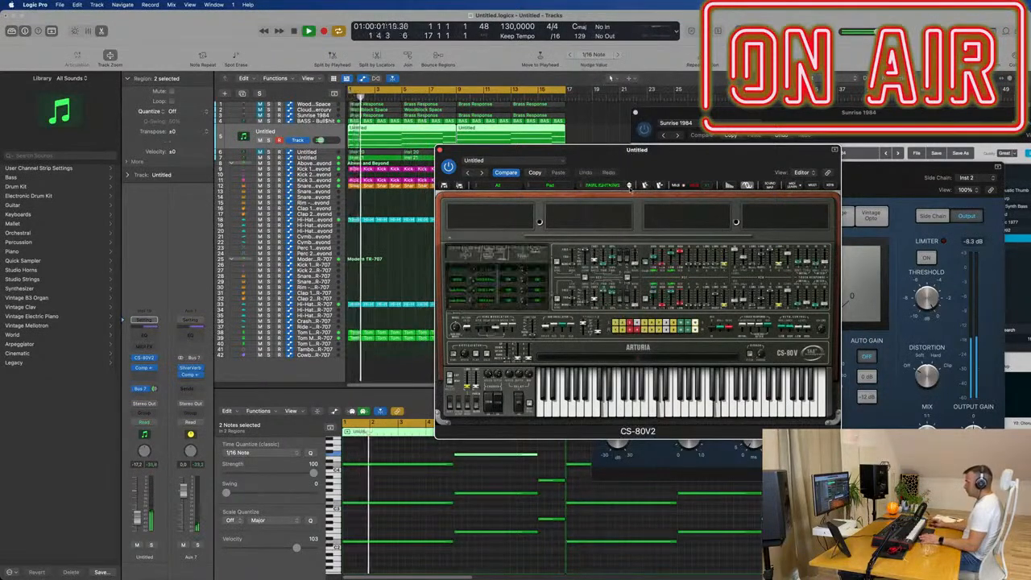
left_click(630, 188)
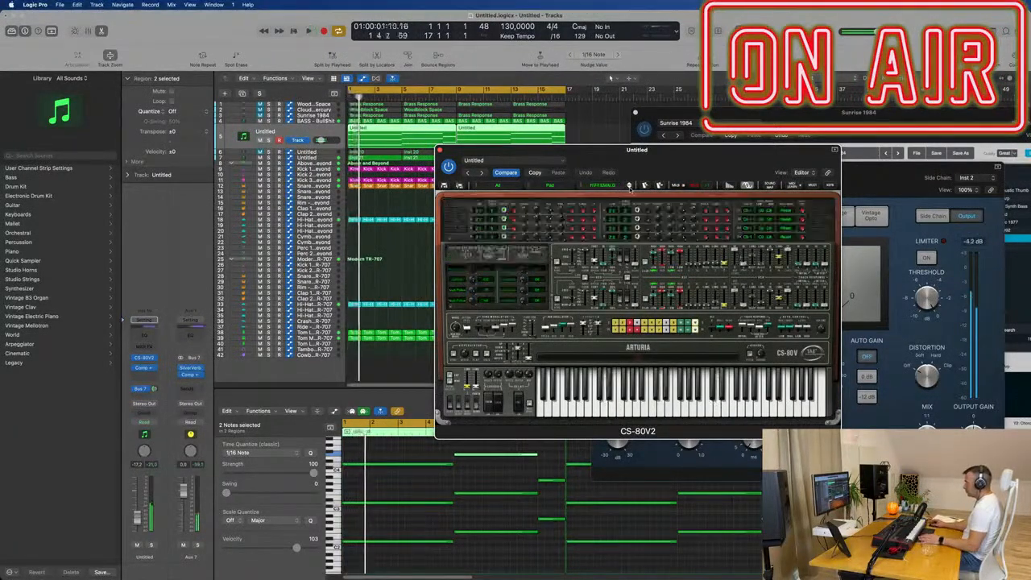
- Load the J.M.B_Sweep-n_Wh preset from the CS-80V2's Pads category and audition it by restarting the loop
left_click(475, 160)
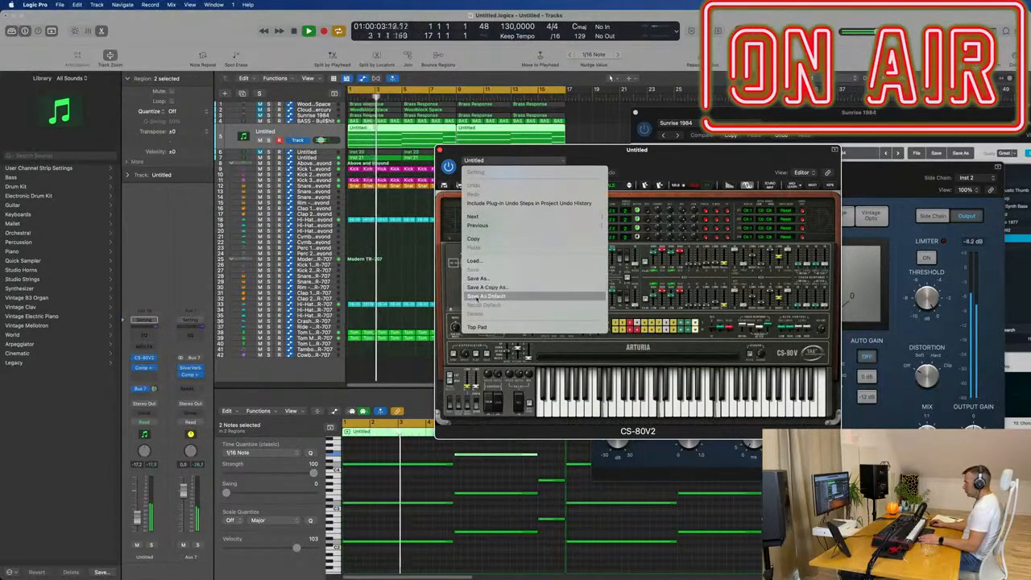
left_click(499, 163)
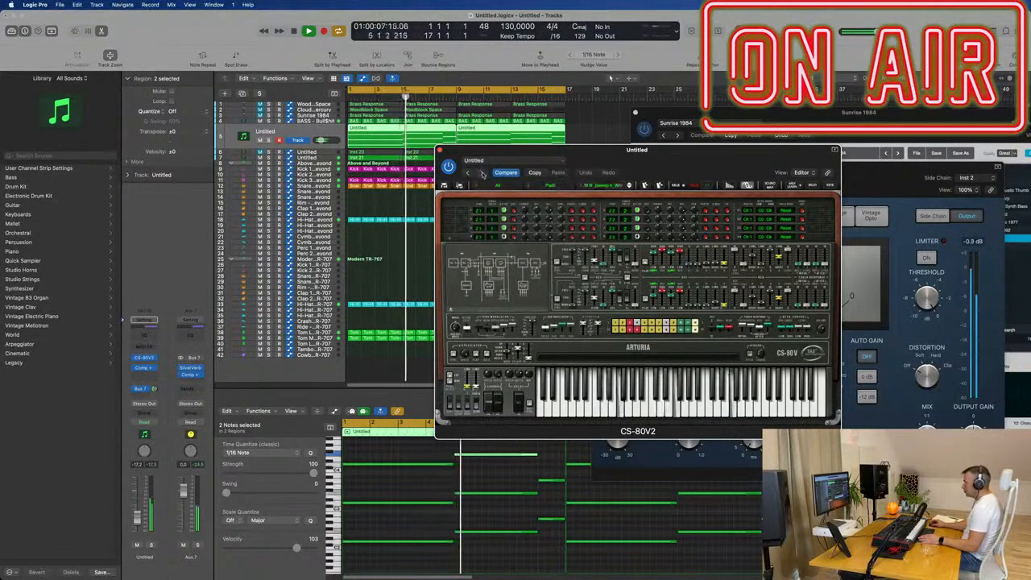
left_click(482, 173)
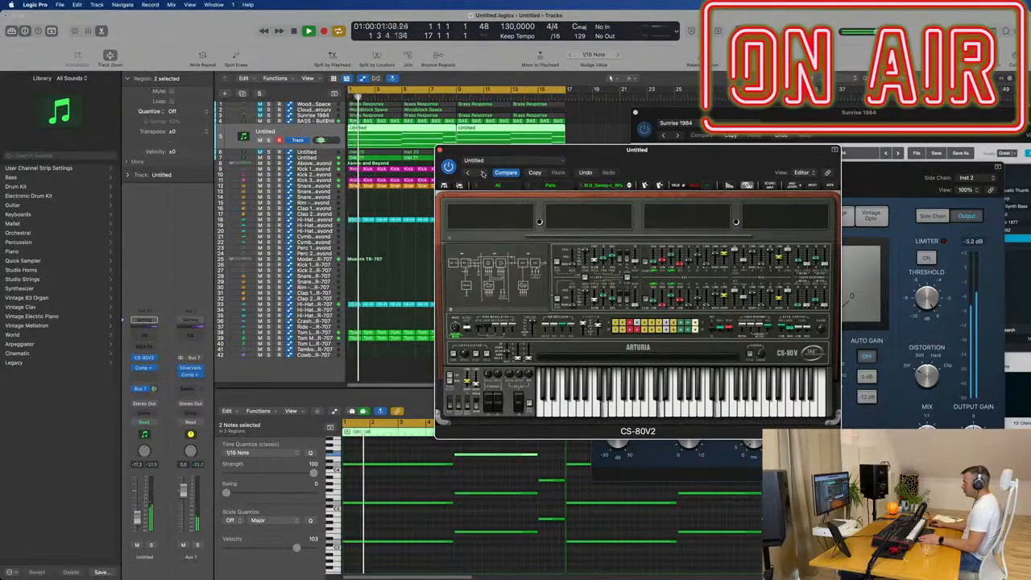
key("space")
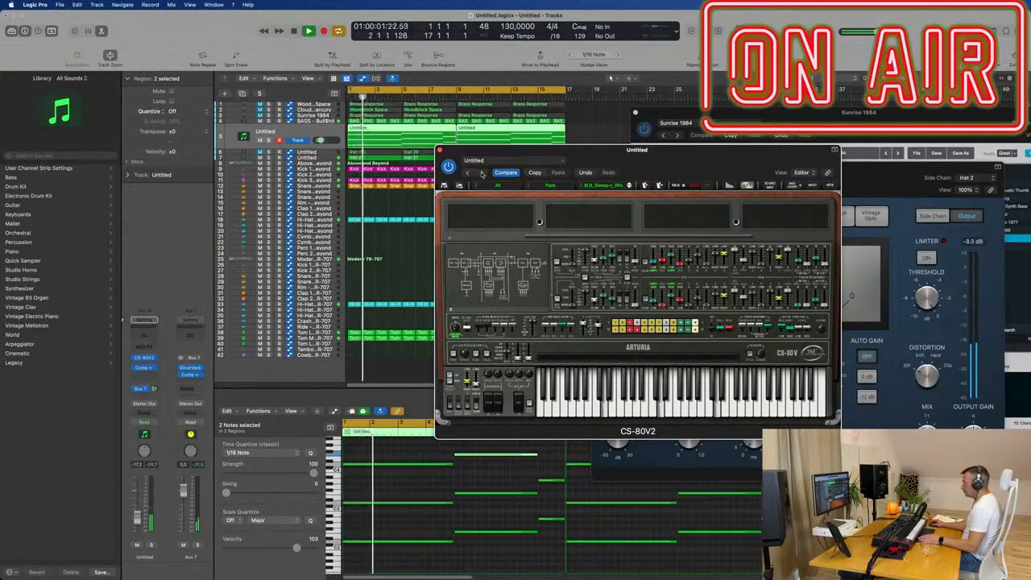
key("space")
key("space")
key("space")
- Try the Pads presets following J.M.B_Sweep-n_Wh one after another, restarting the loop between them
left_click(629, 187)
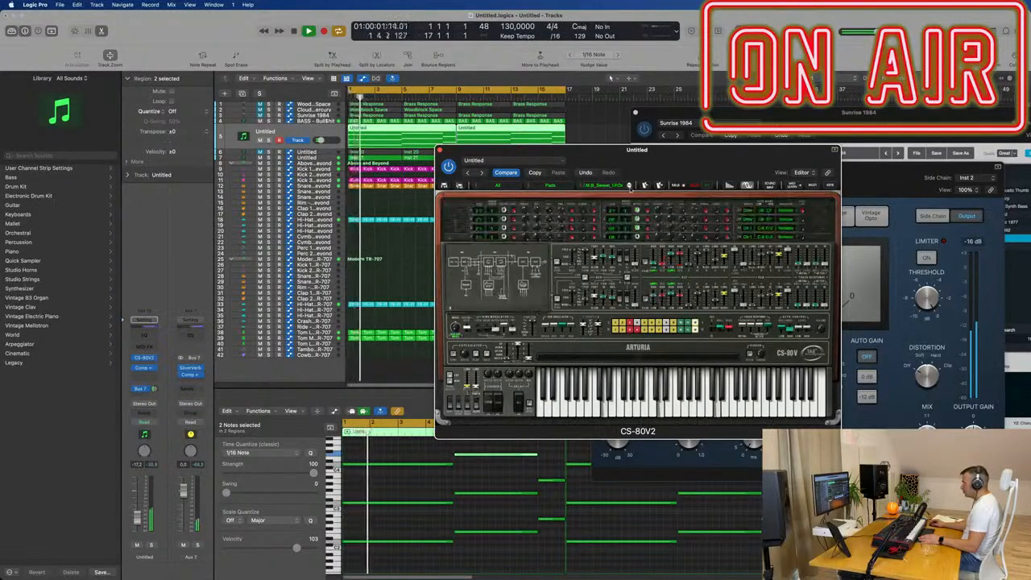
left_click(630, 186)
key("space")
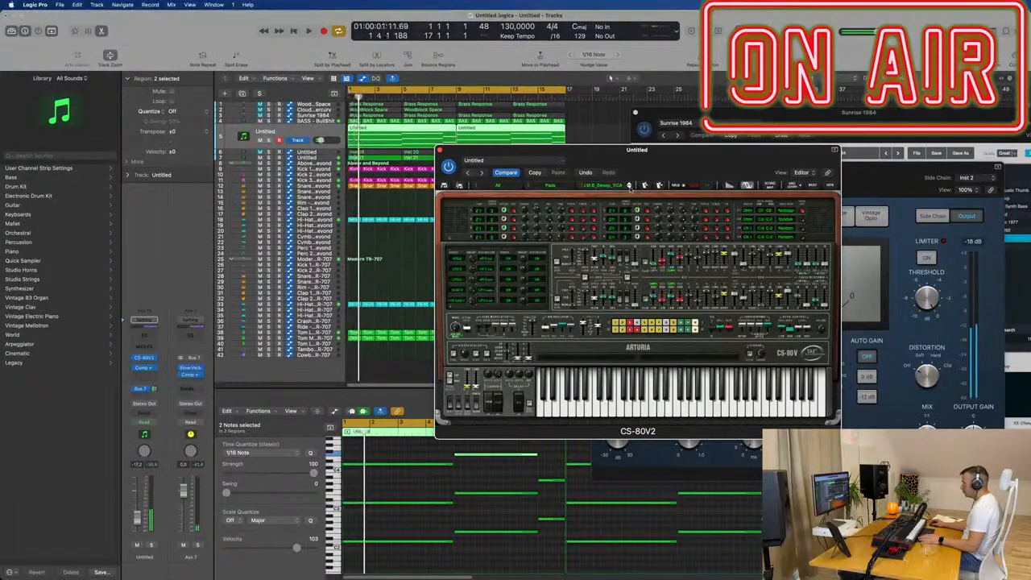
left_click(630, 186)
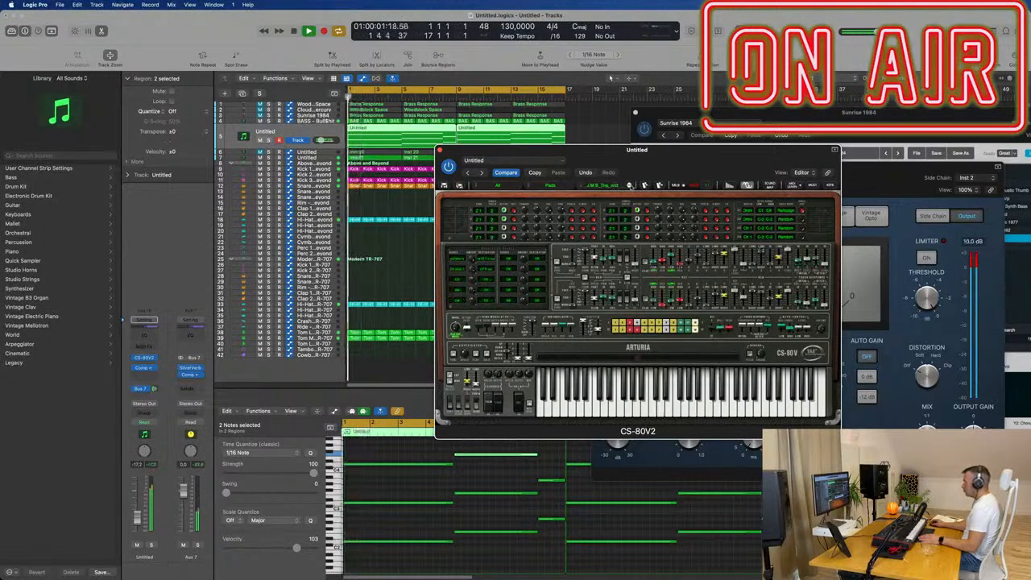
left_click(630, 187)
key("space")
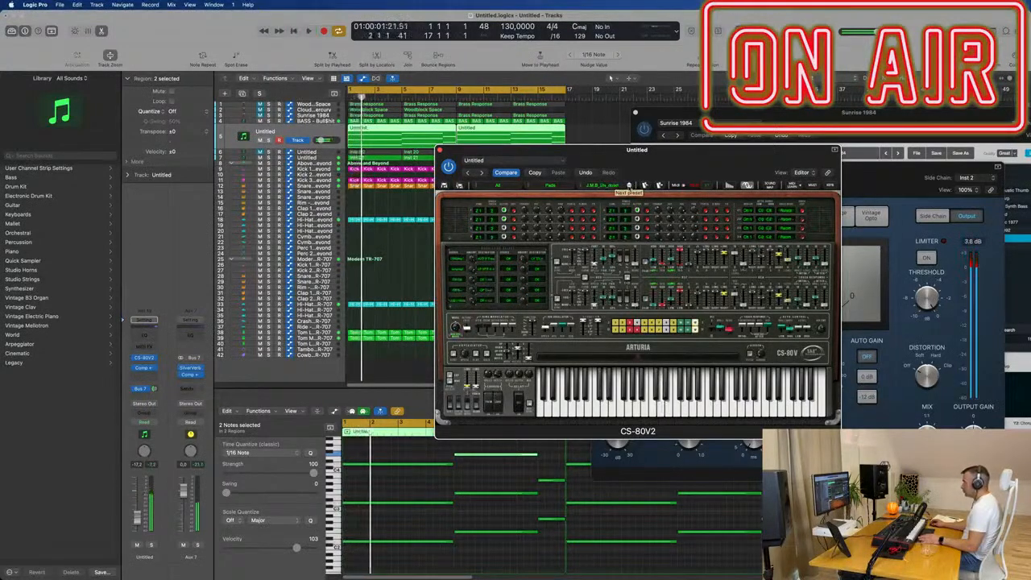
left_click(630, 186)
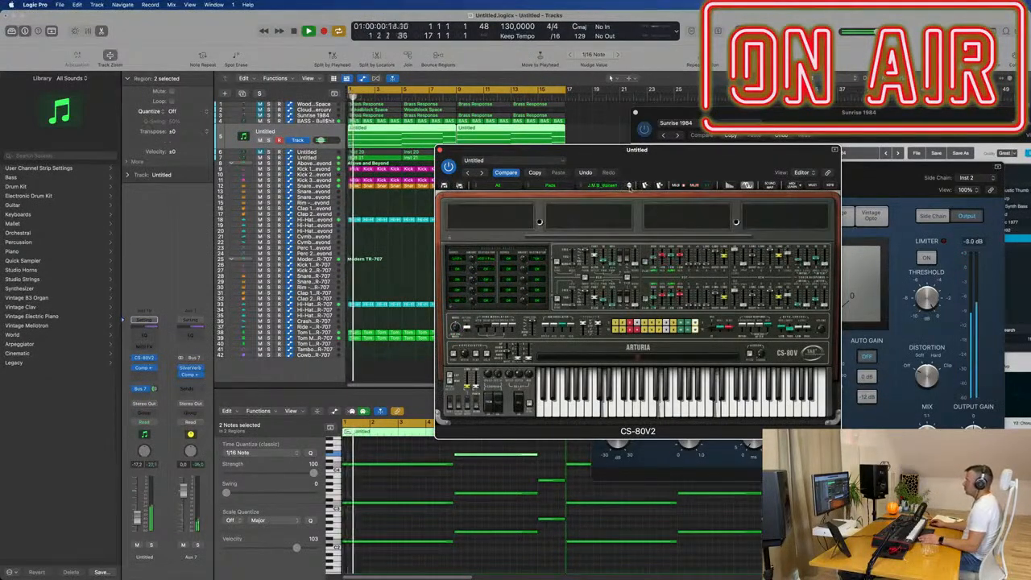
left_click(630, 187)
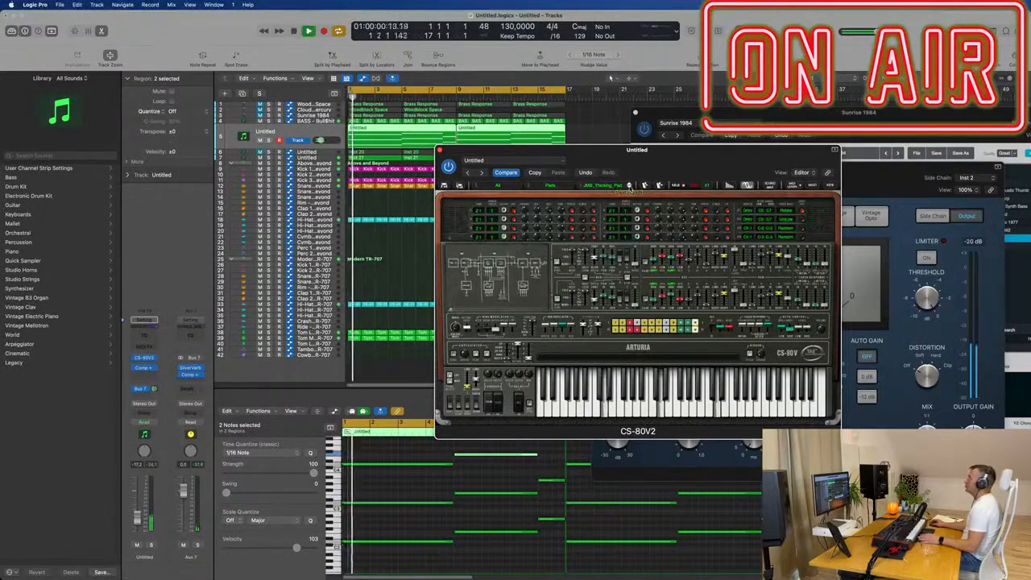
- Return the CS-80V2 to the J.M.B_Sweep-n_Wh preset, lower its track to -23.5 dB and close its plug-in windows
left_click(497, 175)
key("space")
left_click_drag(670, 157, 812, 202)
key("super+w")
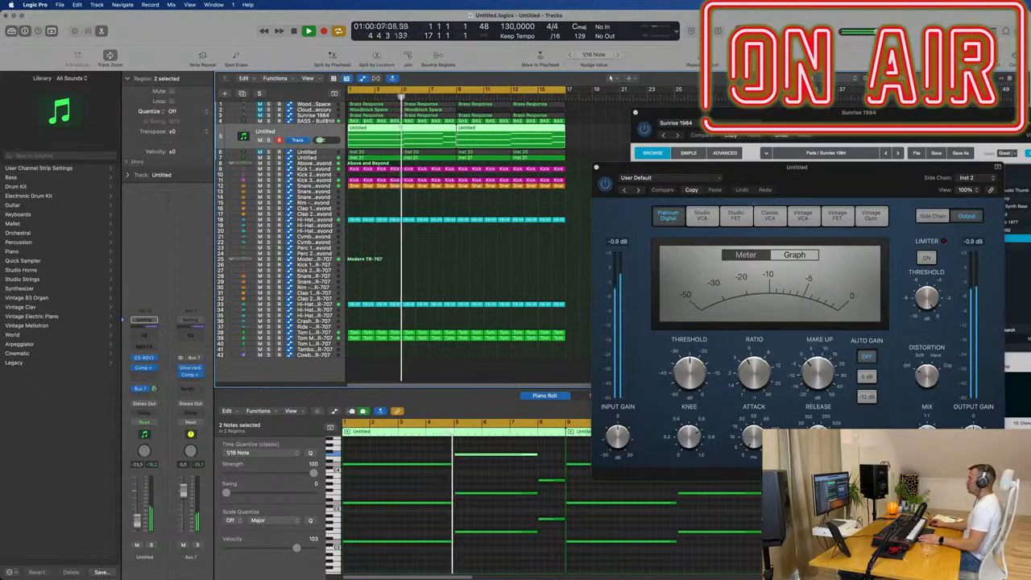
left_click_drag(657, 164, 459, 262)
left_click(402, 266)
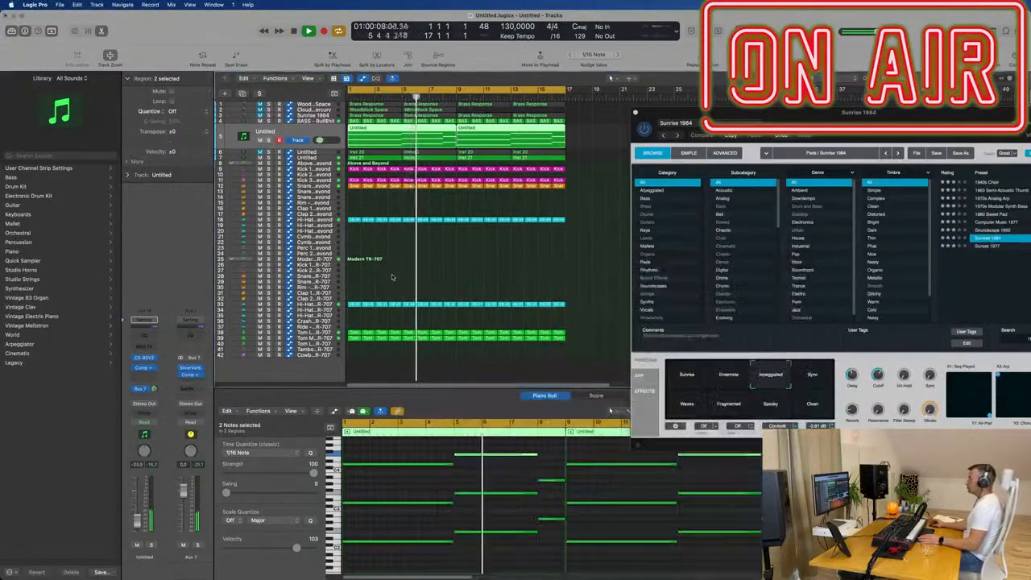
- Clear the Sunrise 1984 window off the arrangement and duplicate the CS-80V2 track with its instrument and effects
left_click_drag(684, 113, 905, 108)
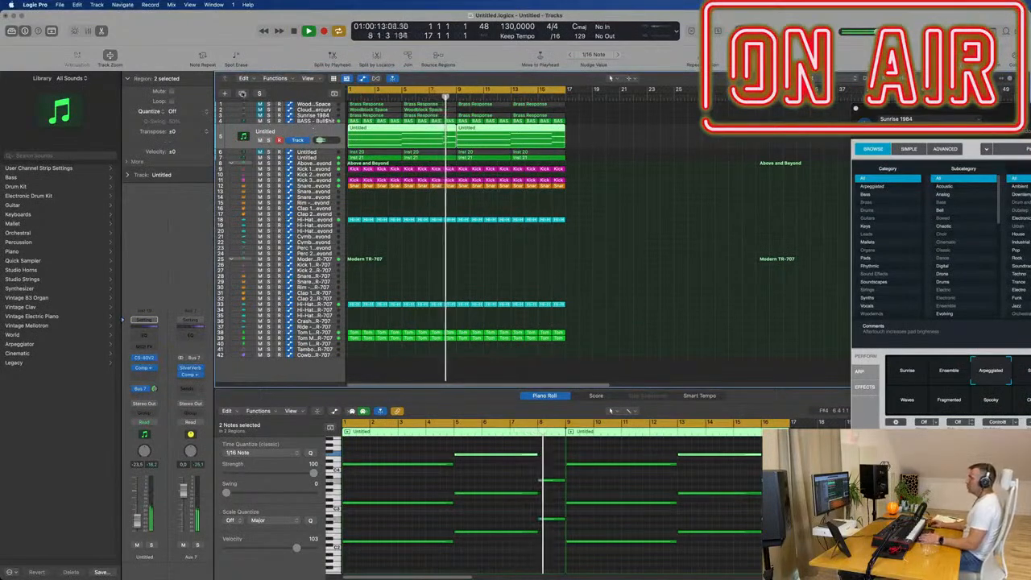
key("super+d")
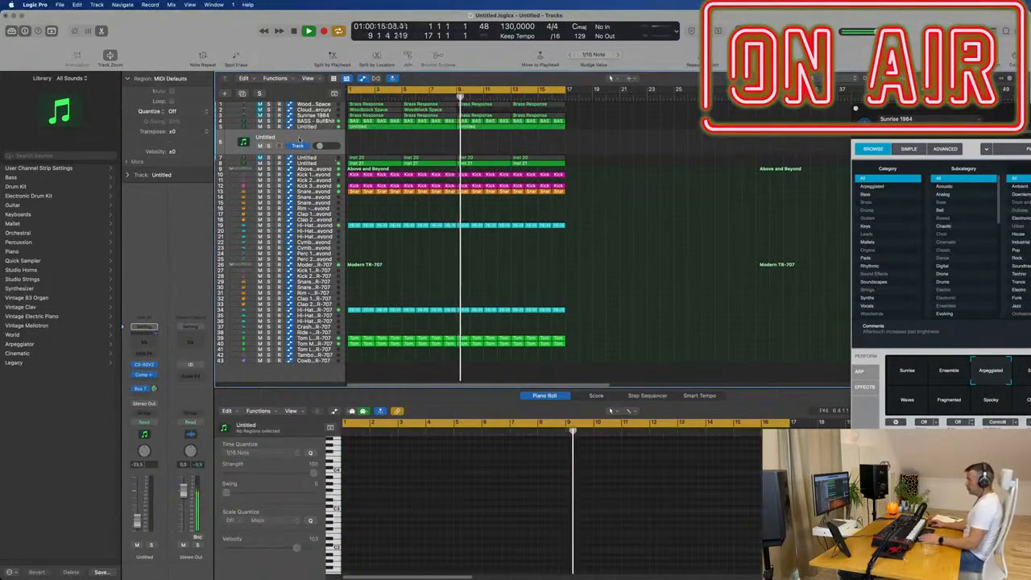
key("space")
- Unmute the Sunrise 1984 track briefly to hear it with the loop, and mute it again
left_click(243, 122)
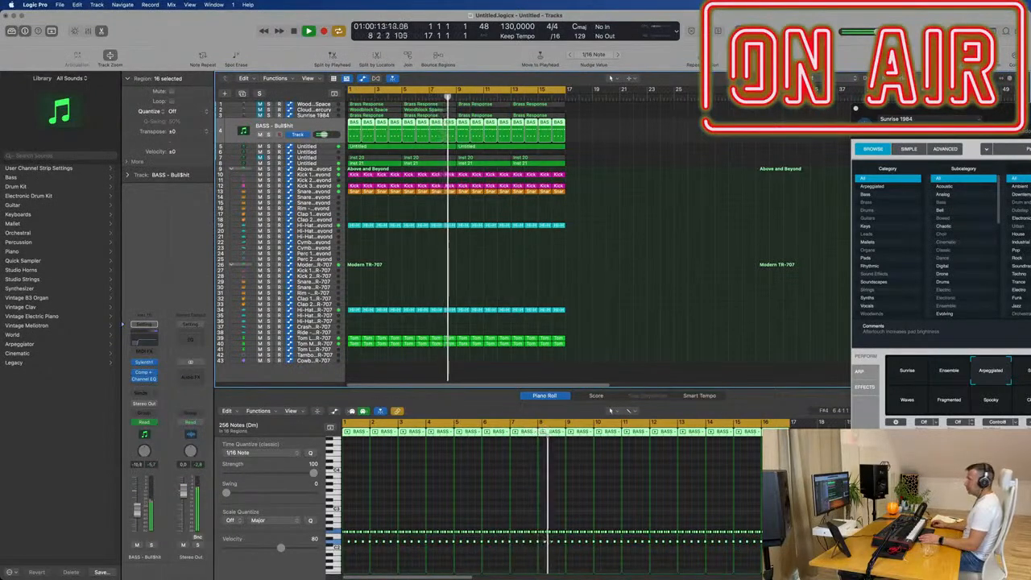
left_click(322, 116)
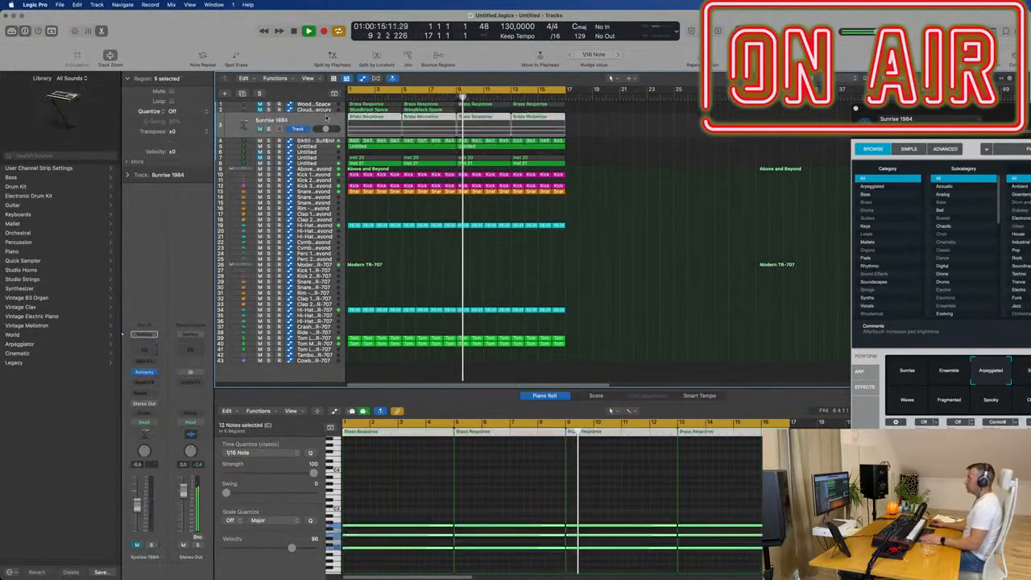
left_click(258, 127)
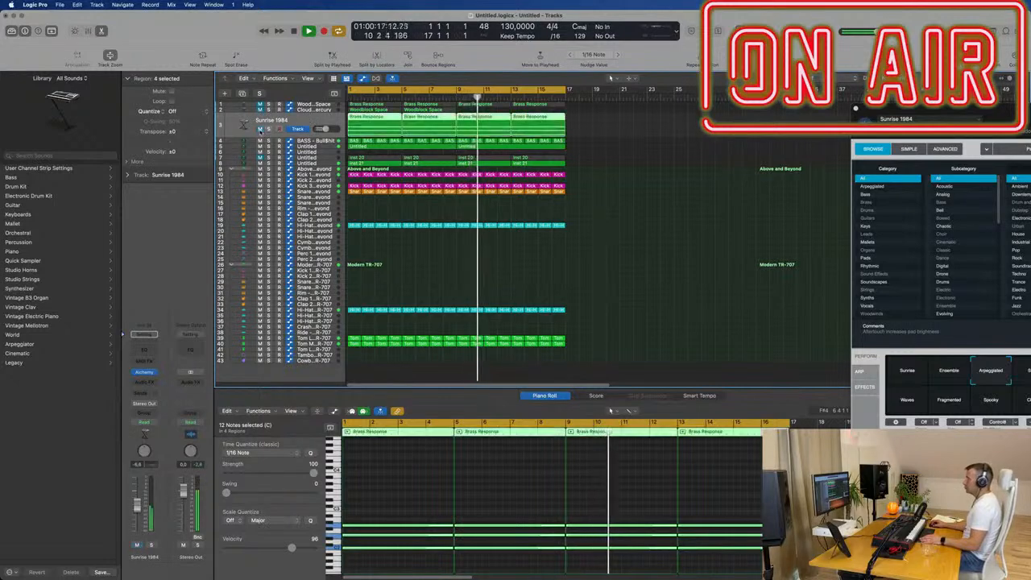
left_click(259, 129)
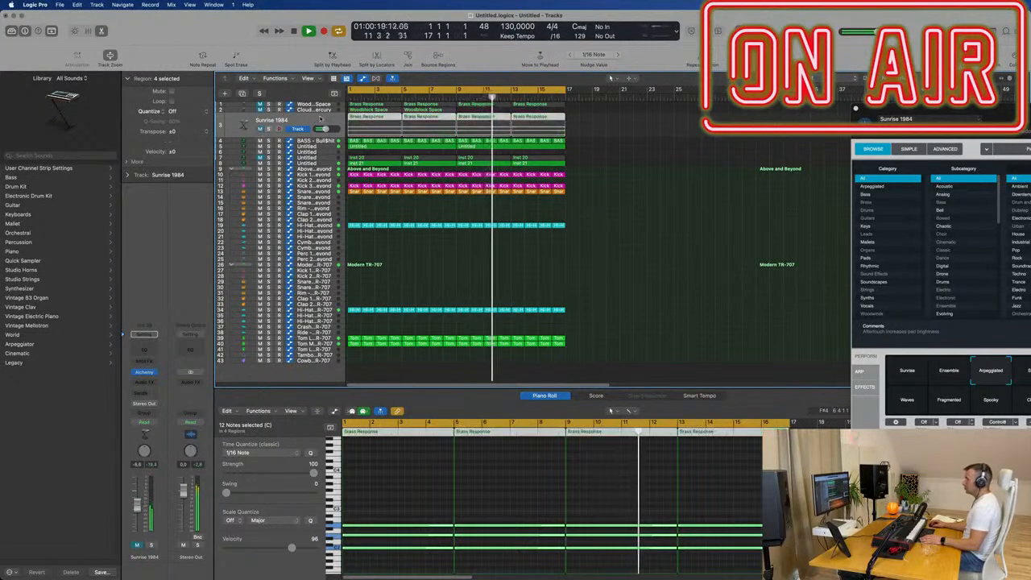
- Load the C.L_HuskFinCutoff preset from the Leads category into the duplicated track's CS-80V2
left_click(330, 153)
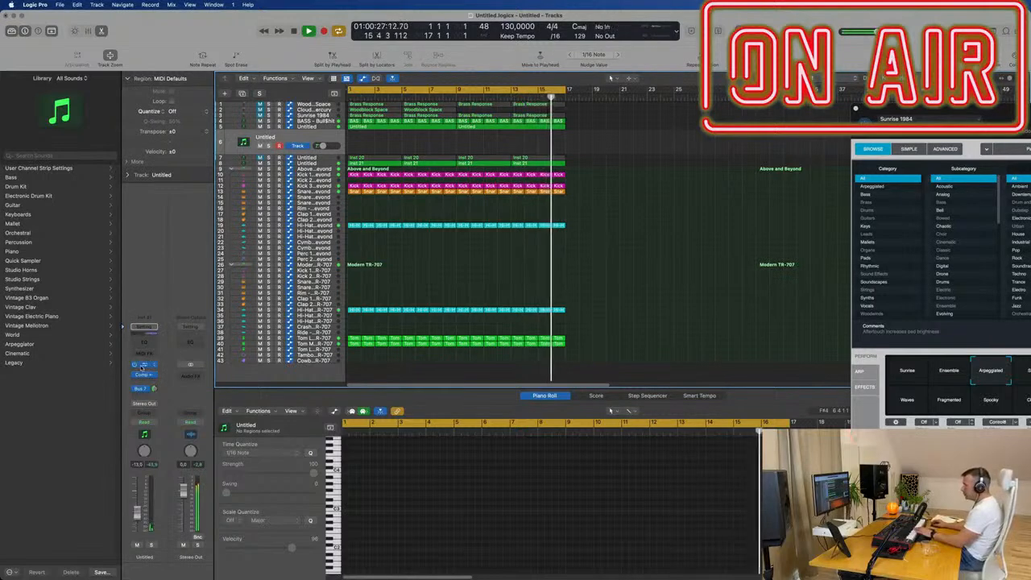
left_click(143, 365)
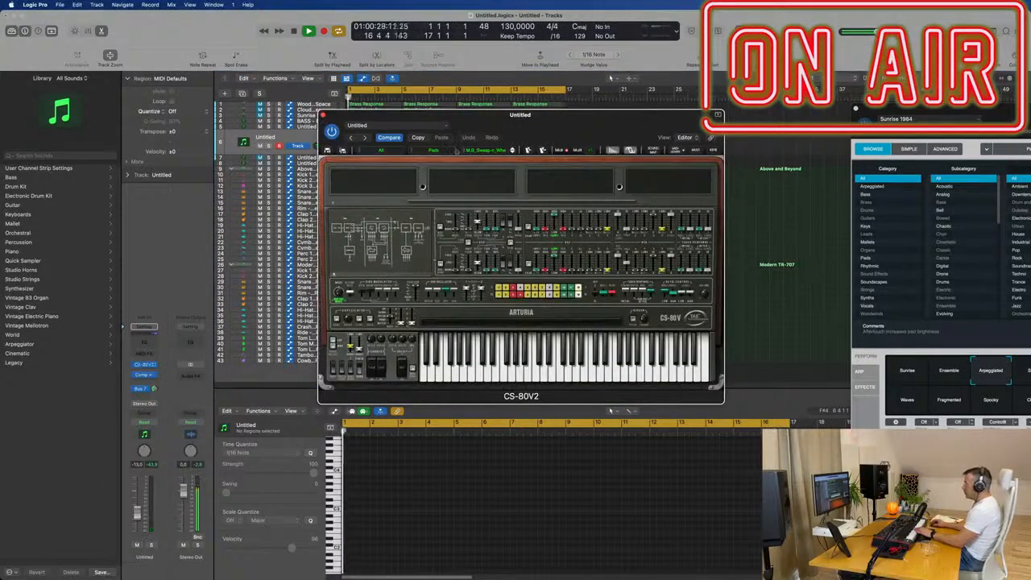
left_click(410, 151)
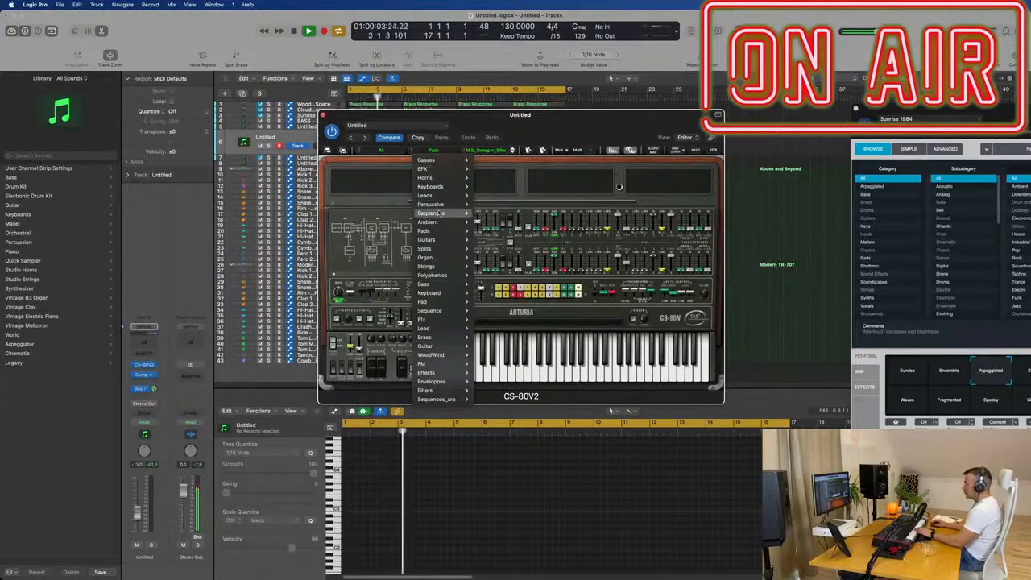
mouse_move(435, 195)
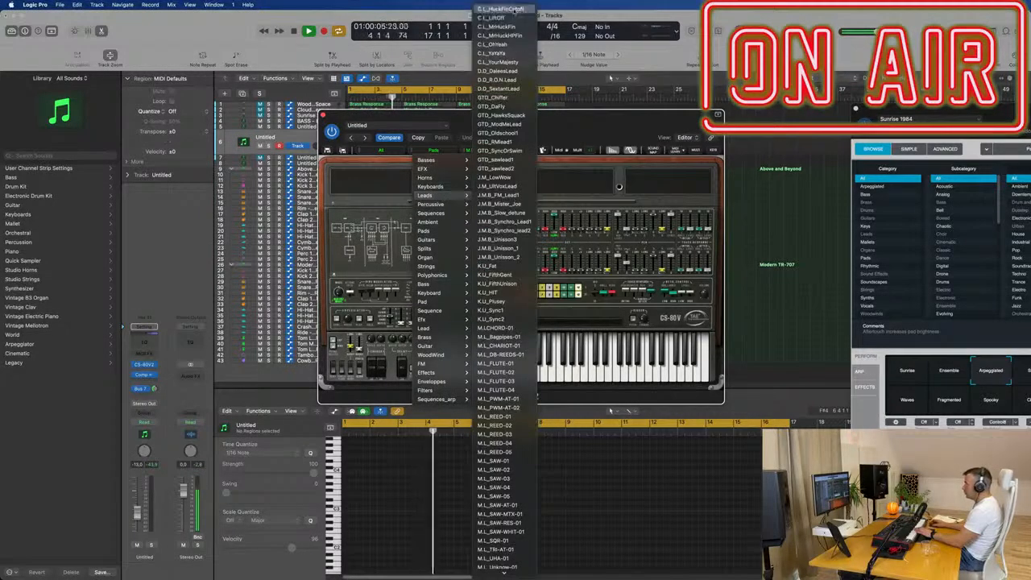
left_click(514, 10)
left_click_drag(558, 116, 643, 119)
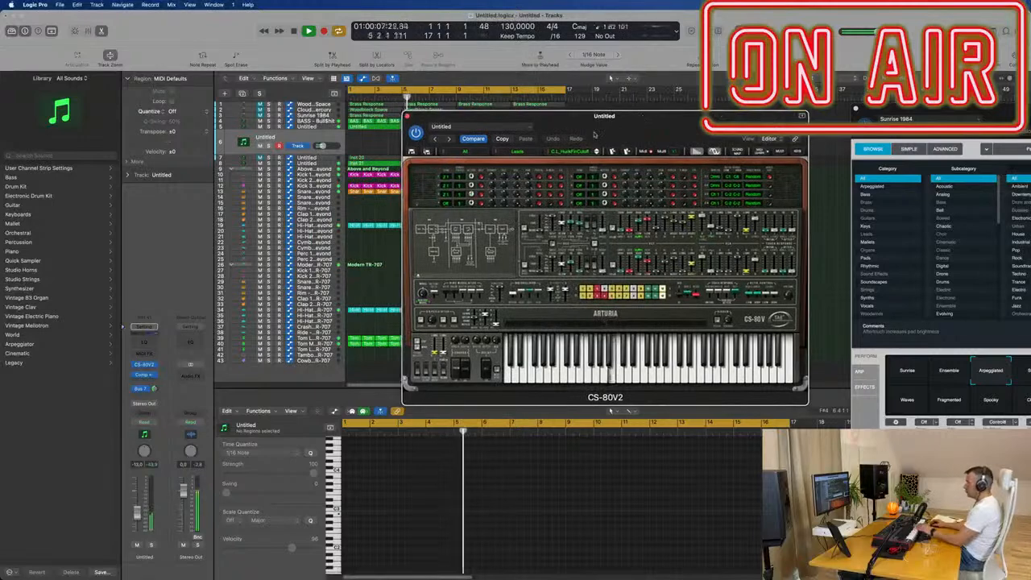
- Raise the lead track's Bus 7 send and audition CS-80V2 lead presets up to C.L_YourMajesty, setting the track volume to -10.2 dB
left_click_drag(137, 501, 137, 495)
left_click_drag(154, 389, 153, 390)
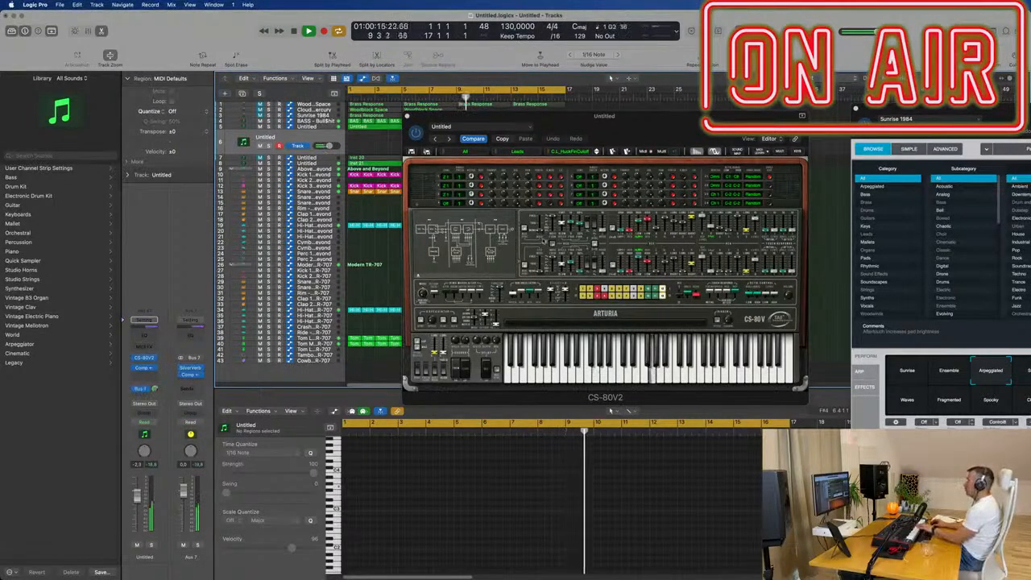
left_click(597, 153)
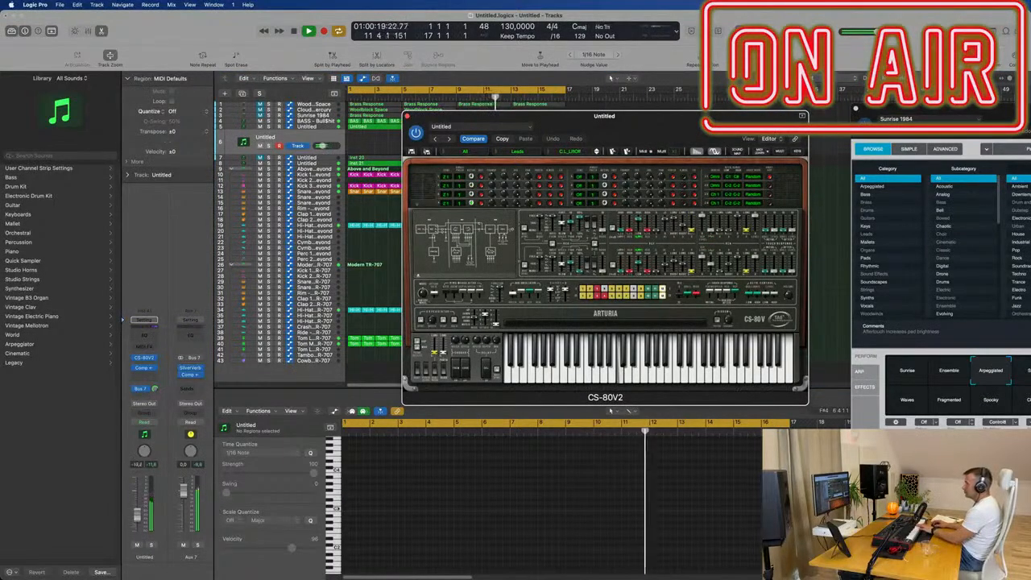
left_click(160, 500)
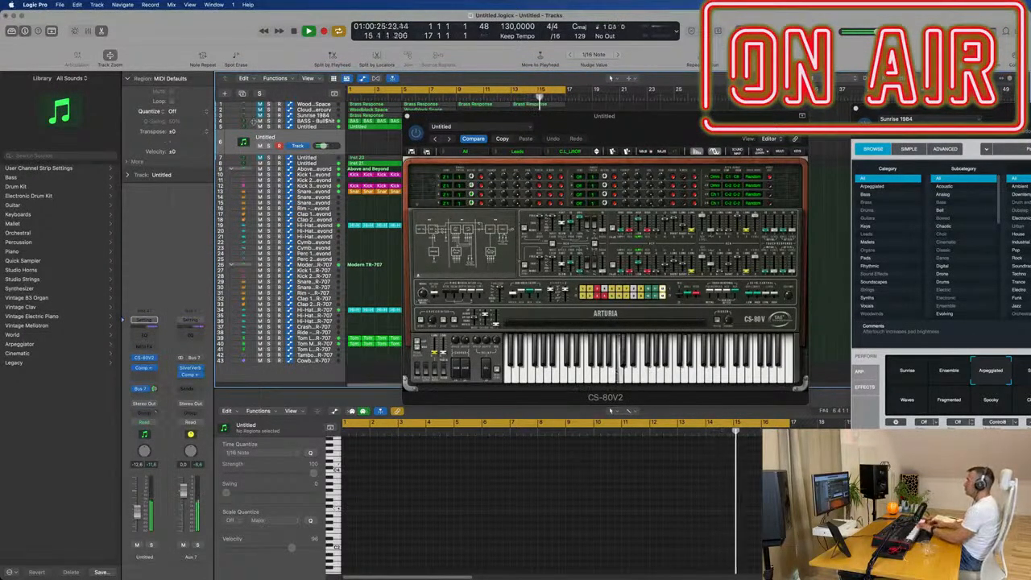
left_click(597, 151)
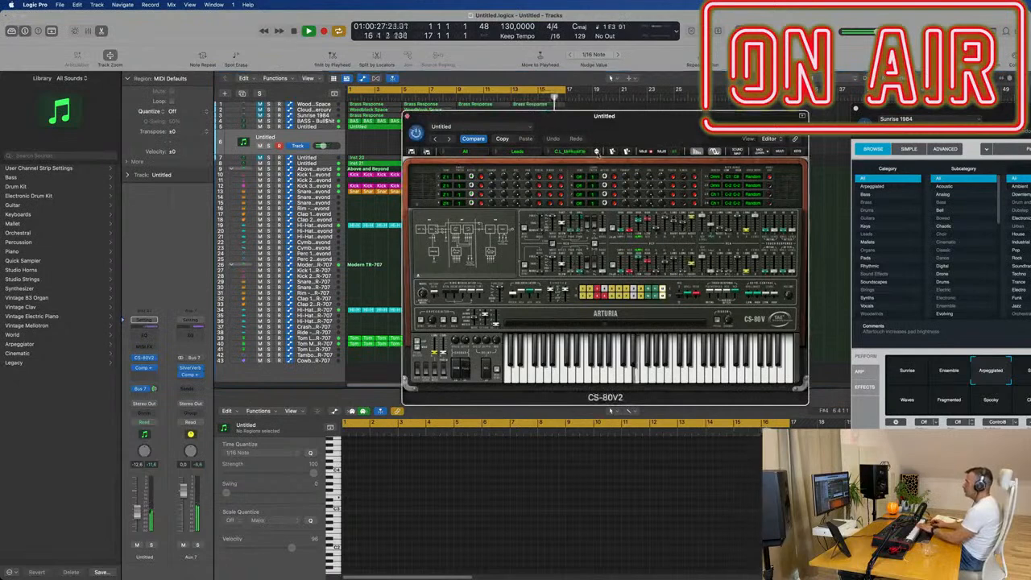
left_click(597, 151)
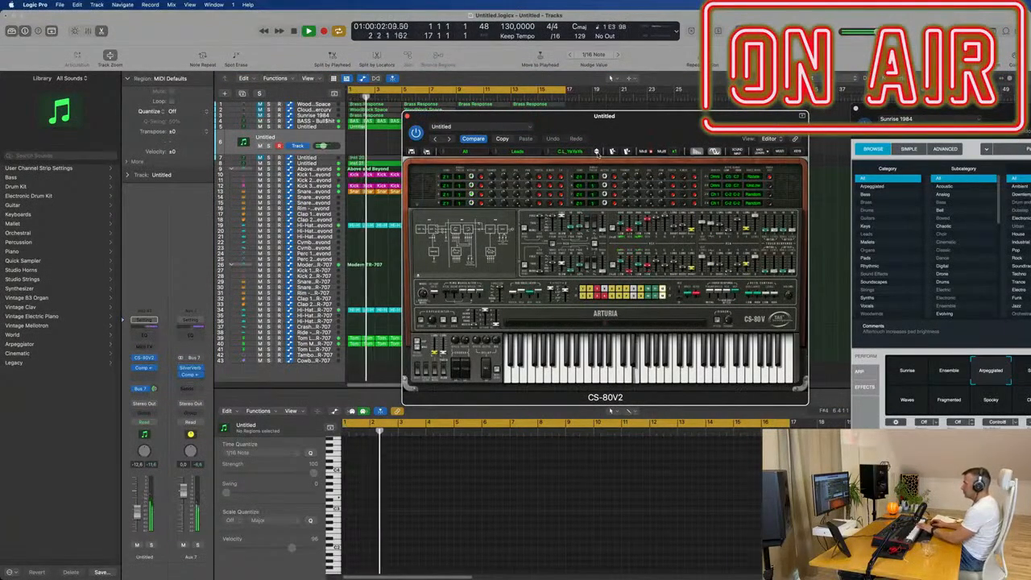
left_click(597, 152)
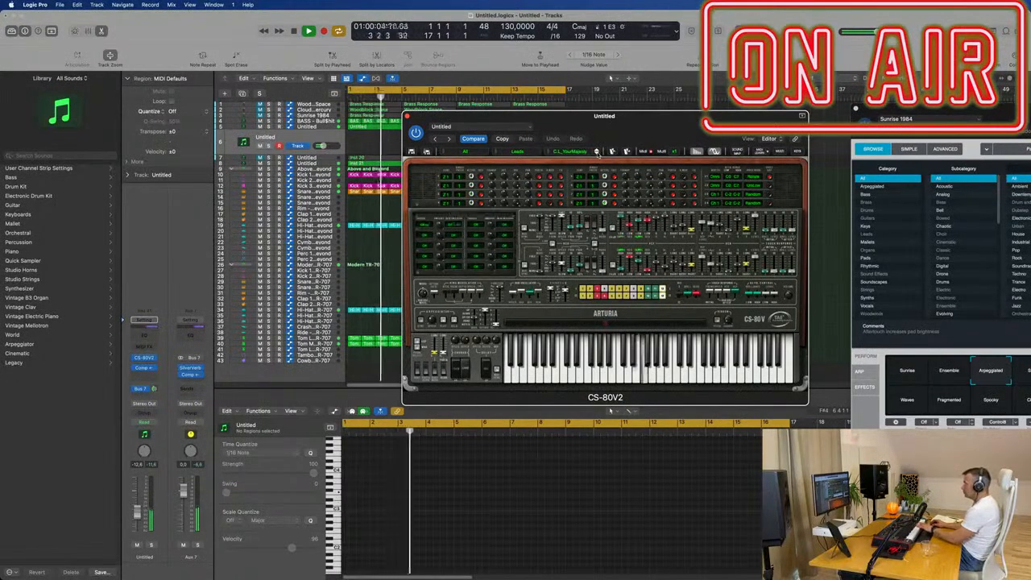
left_click_drag(139, 512, 140, 509)
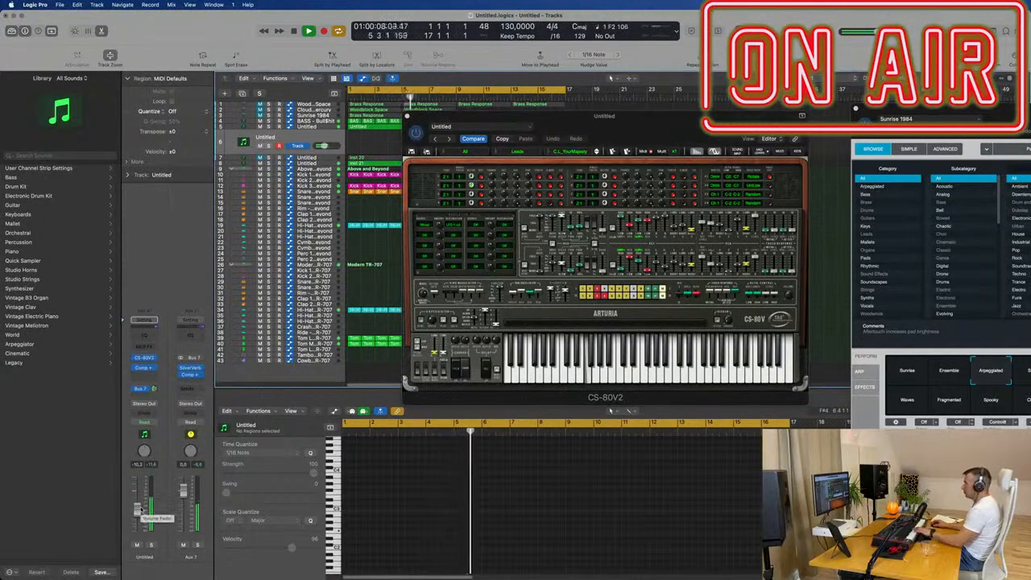
- Audition further CS-80V2 lead presets up to GTD_Chiffer and set the track volume to -7.4 dB
left_click(596, 151)
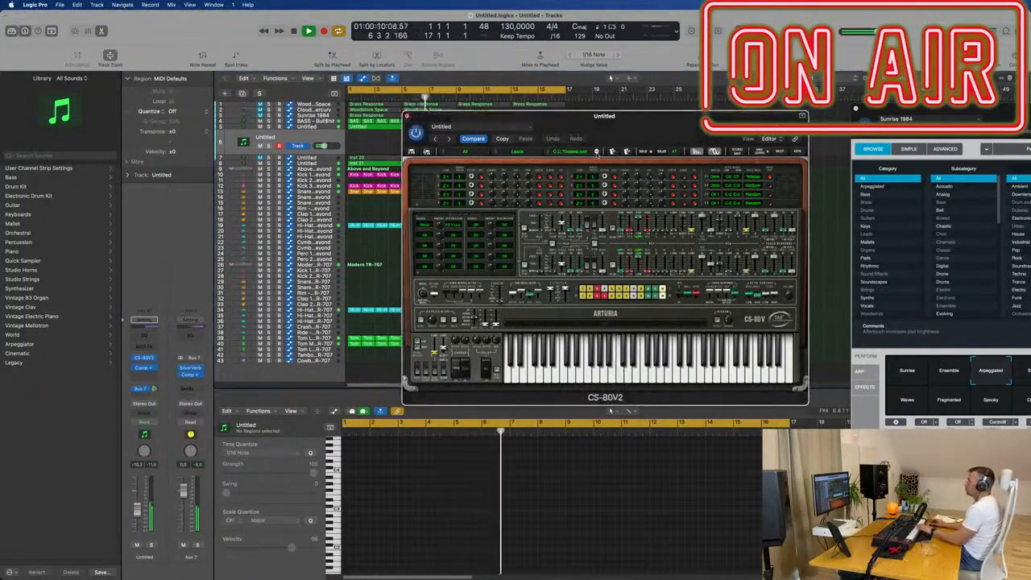
left_click(597, 151)
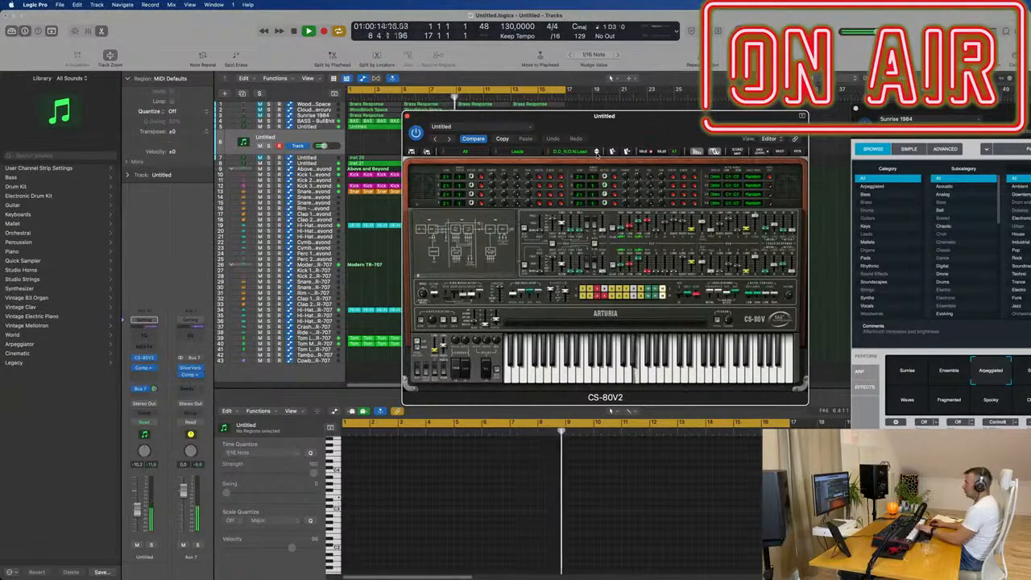
left_click(597, 152)
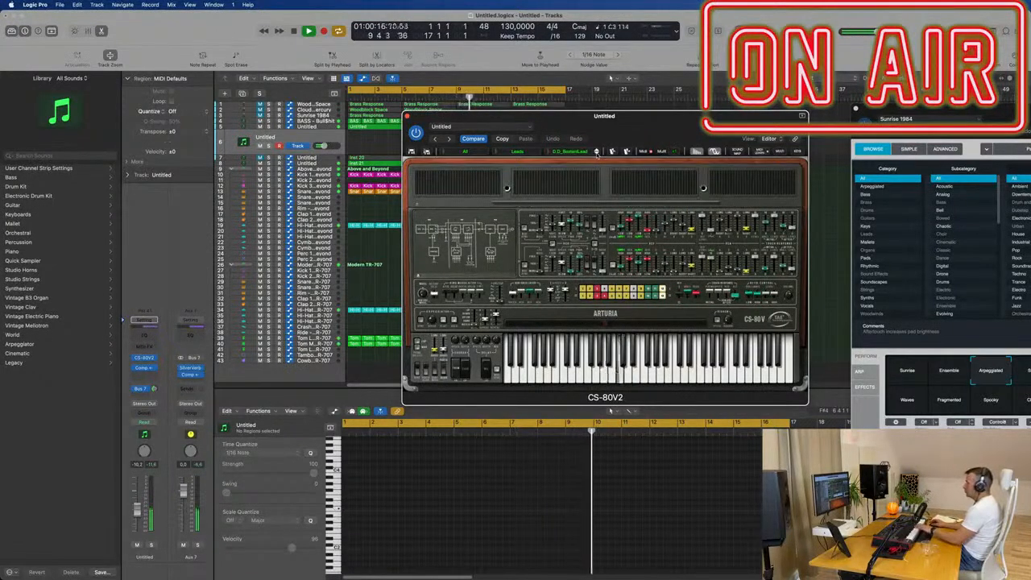
left_click(596, 151)
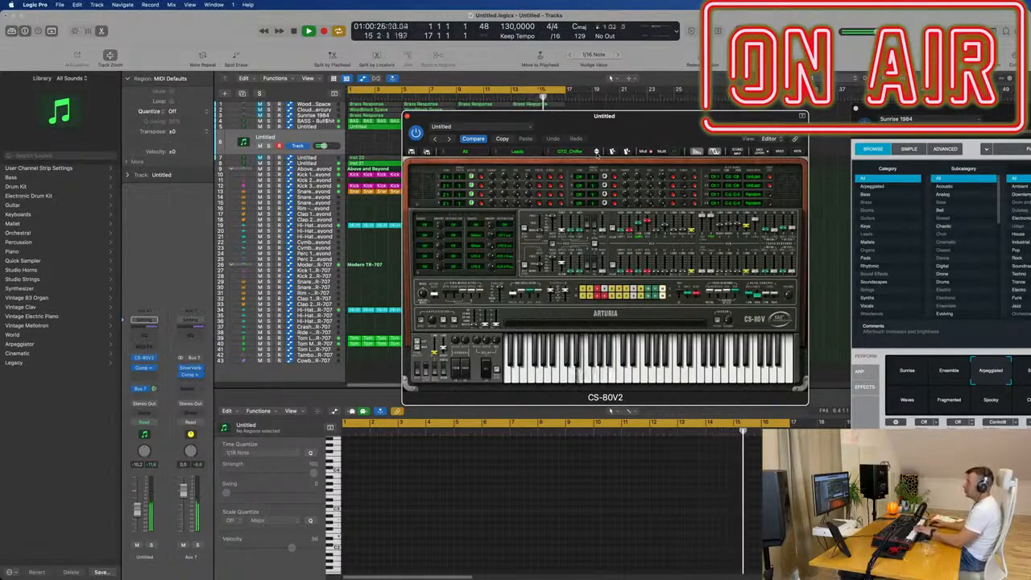
left_click(137, 505)
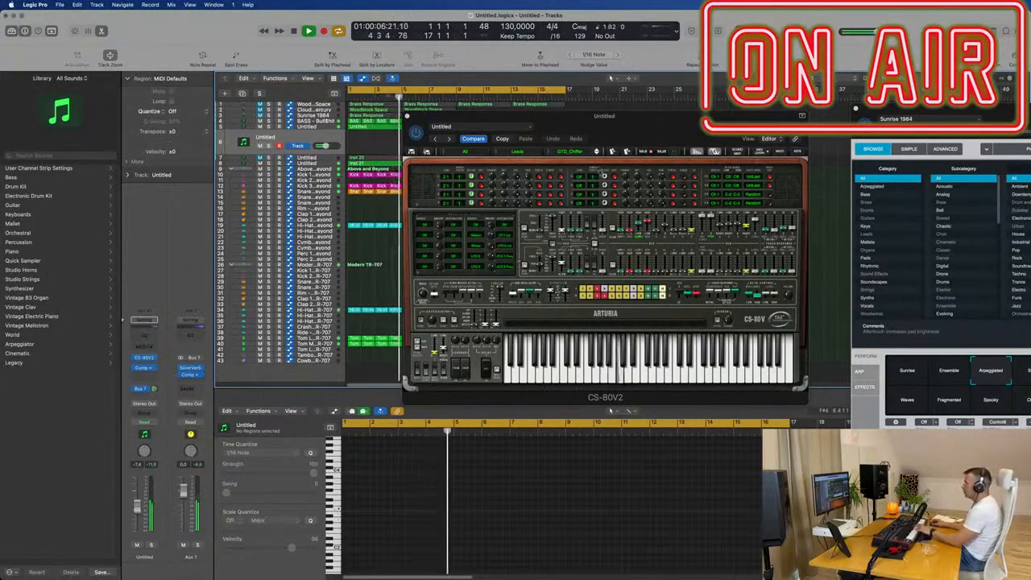
- Continue through the CS-80V2 Leads presets and load GTD_sawlead2
left_click(597, 153)
left_click(596, 153)
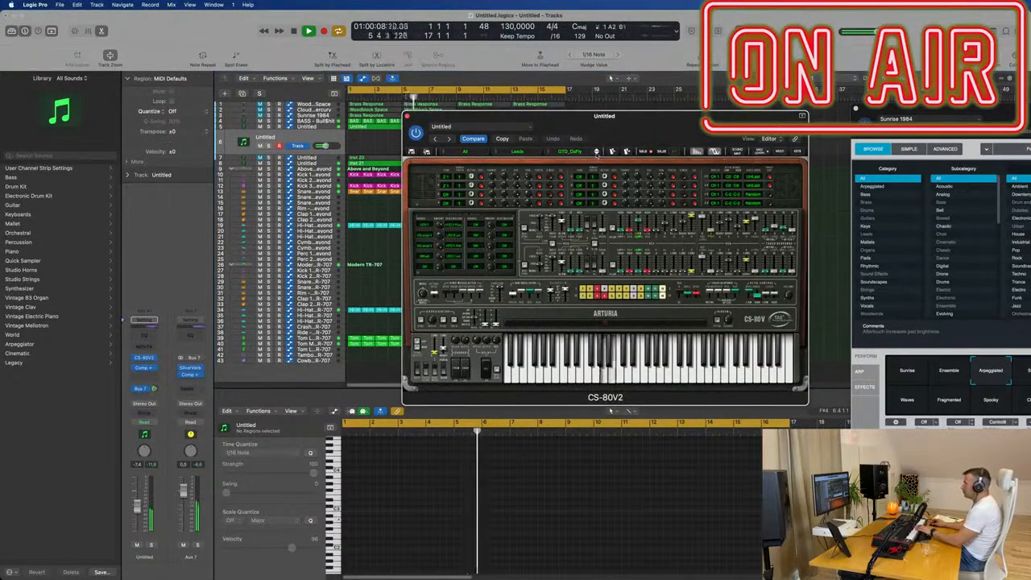
left_click(597, 153)
left_click(597, 153)
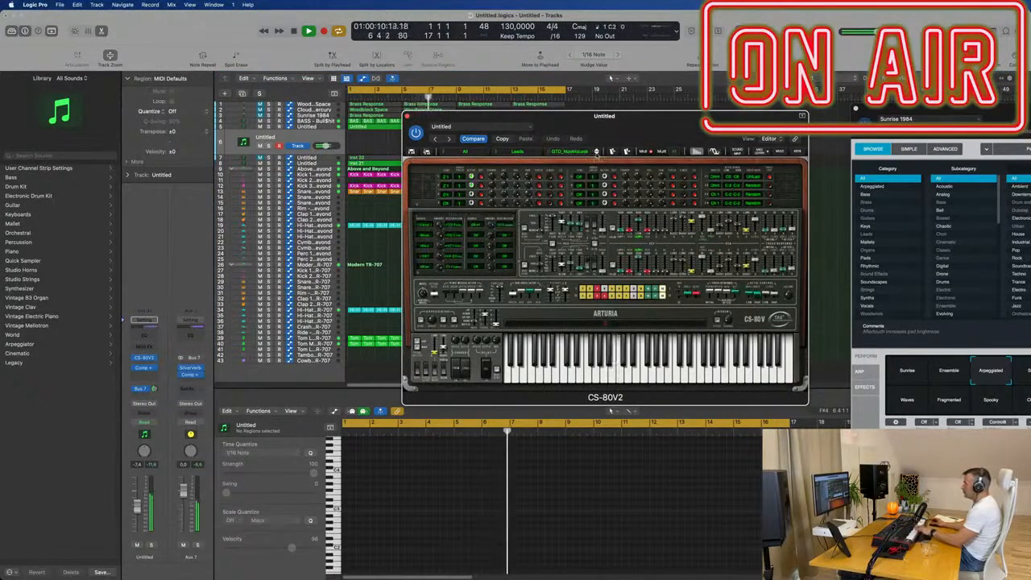
left_click(597, 153)
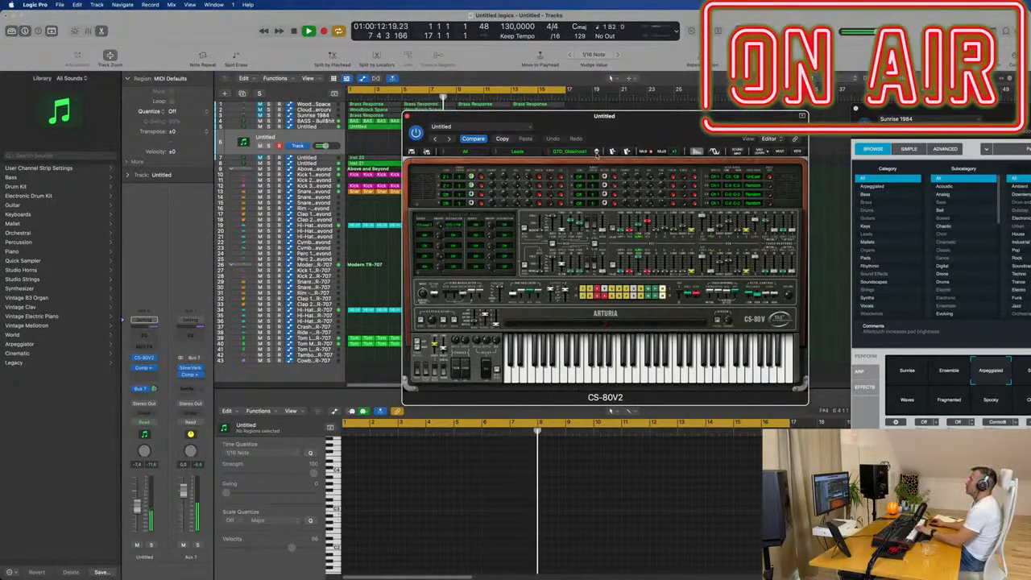
left_click(597, 153)
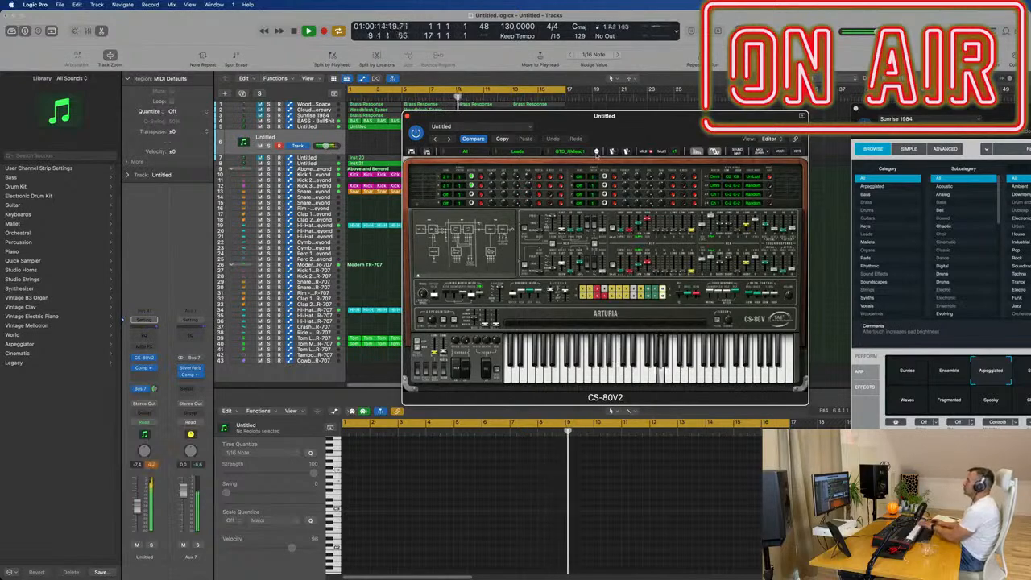
left_click(597, 153)
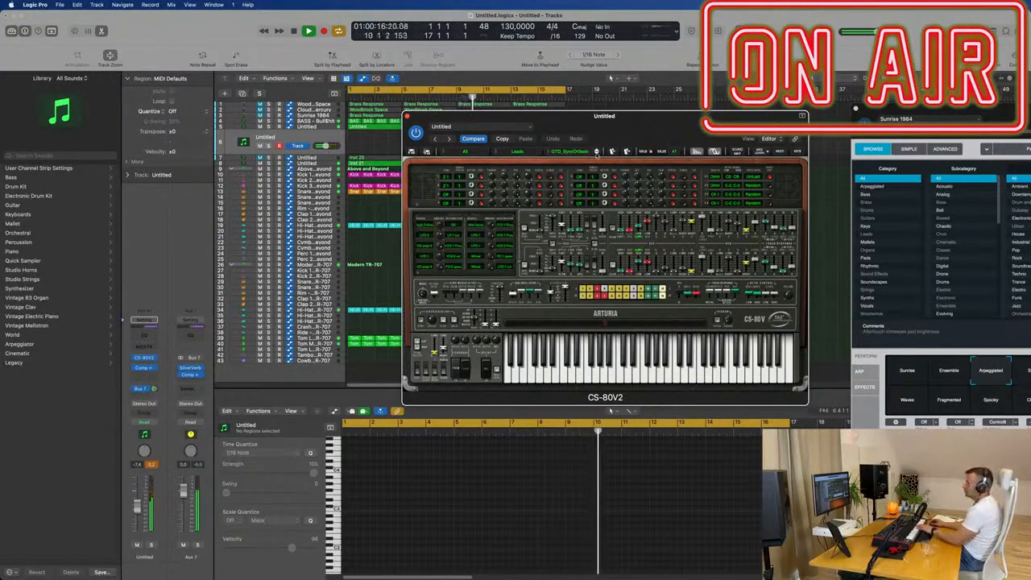
left_click(597, 153)
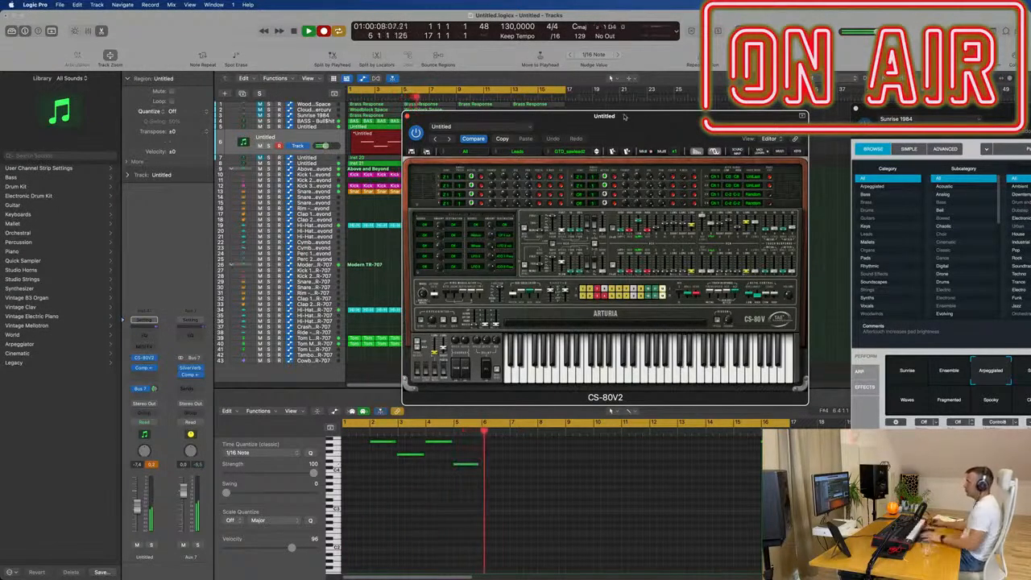
- Clear the CS-80V2 window off the arrangement and move the newly recorded melody region to start at bar 1
left_click_drag(624, 117, 971, 157)
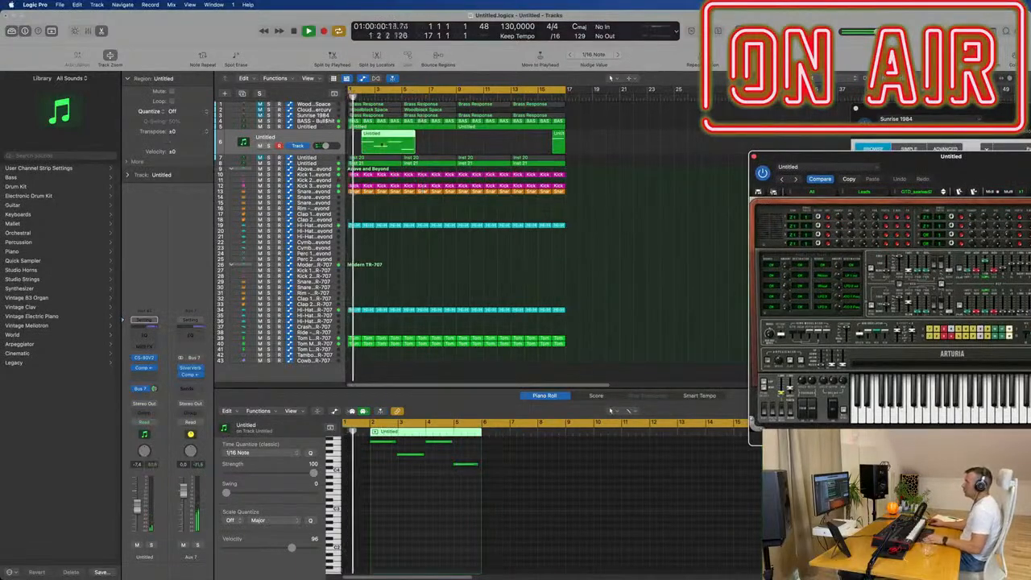
left_click_drag(372, 135, 358, 136)
key("space")
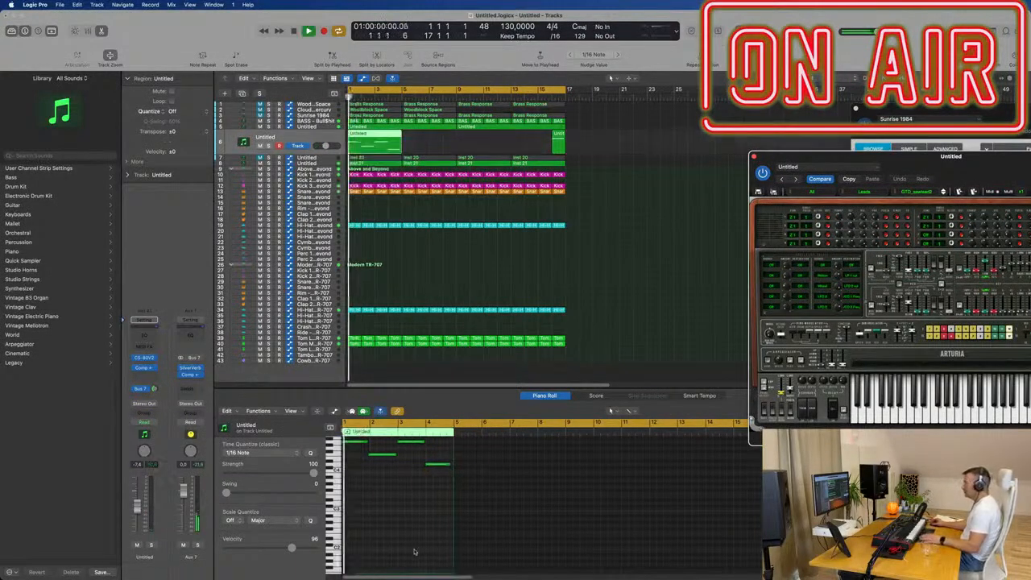
- Select all four melody notes in the Piano Roll and play the region to check their timing
left_click(403, 549)
key("space")
key("space")
key("super+a")
key("space")
key("space")
scroll(438, 538, "up", 2)
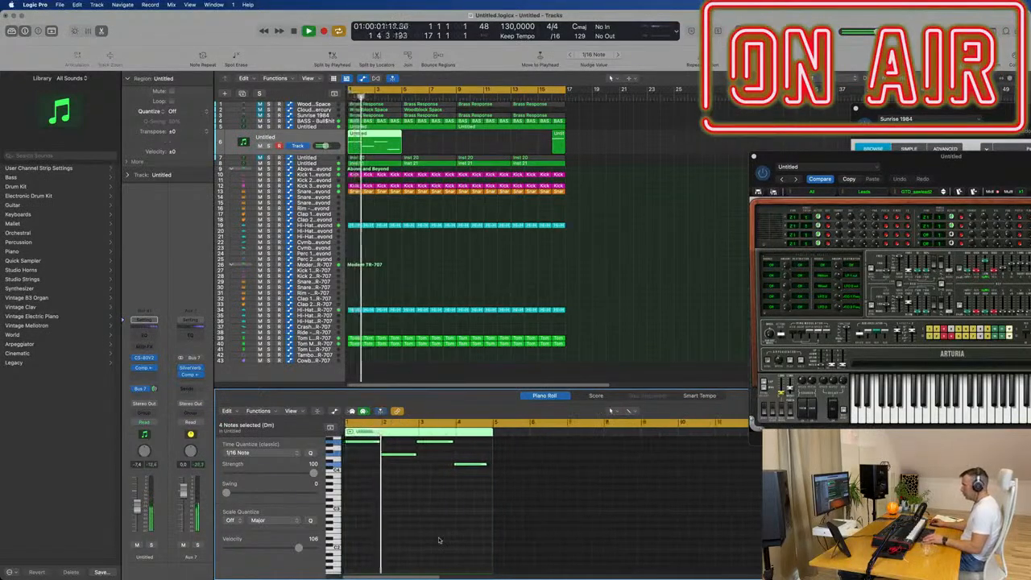
scroll(441, 537, "up", 3)
scroll(441, 537, "up", 2)
scroll(448, 535, "left", 4)
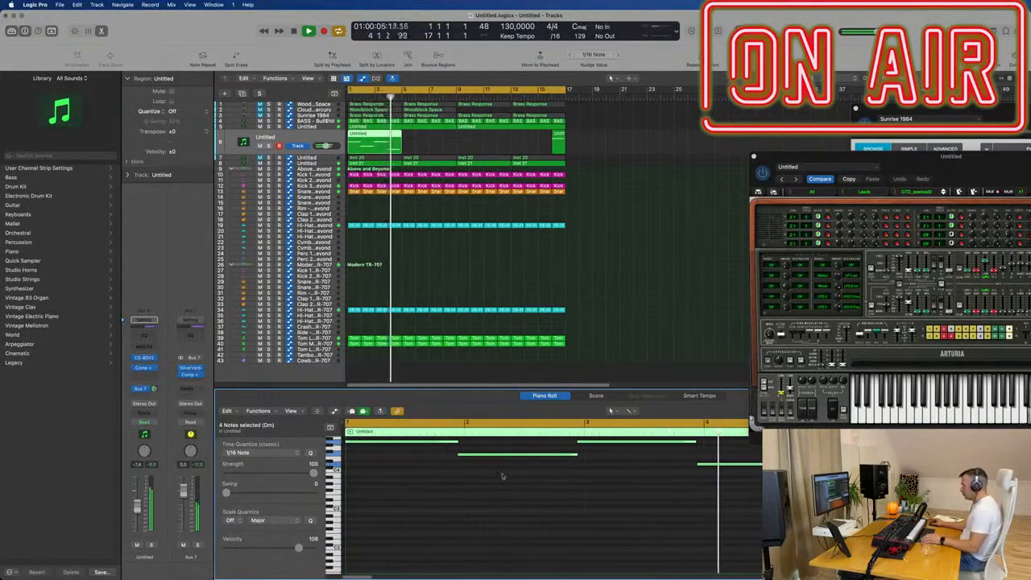
key("space")
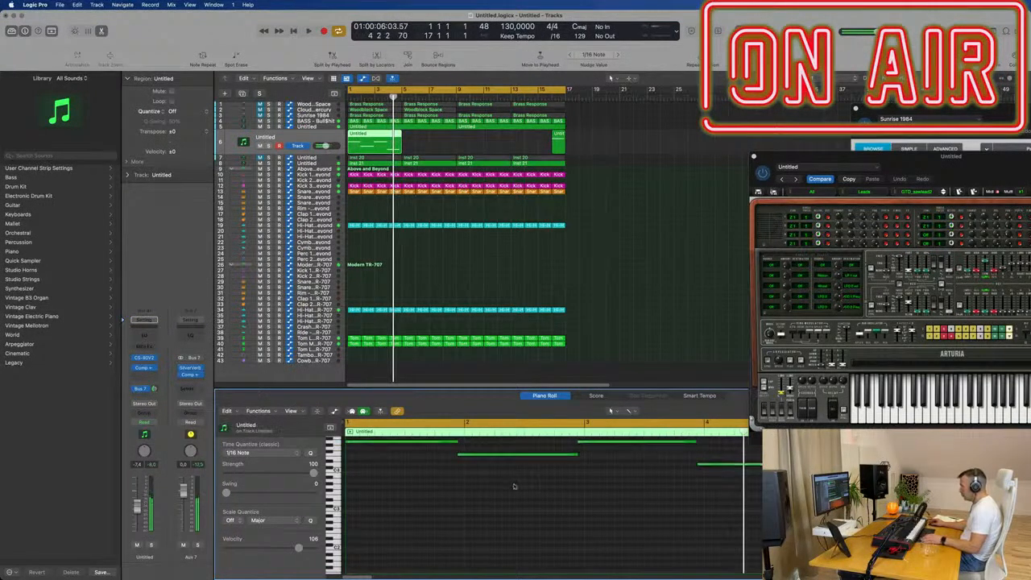
- Align the second, third and fourth melody notes with the starts of bars 2, 3 and 4
left_click_drag(528, 457, 533, 457)
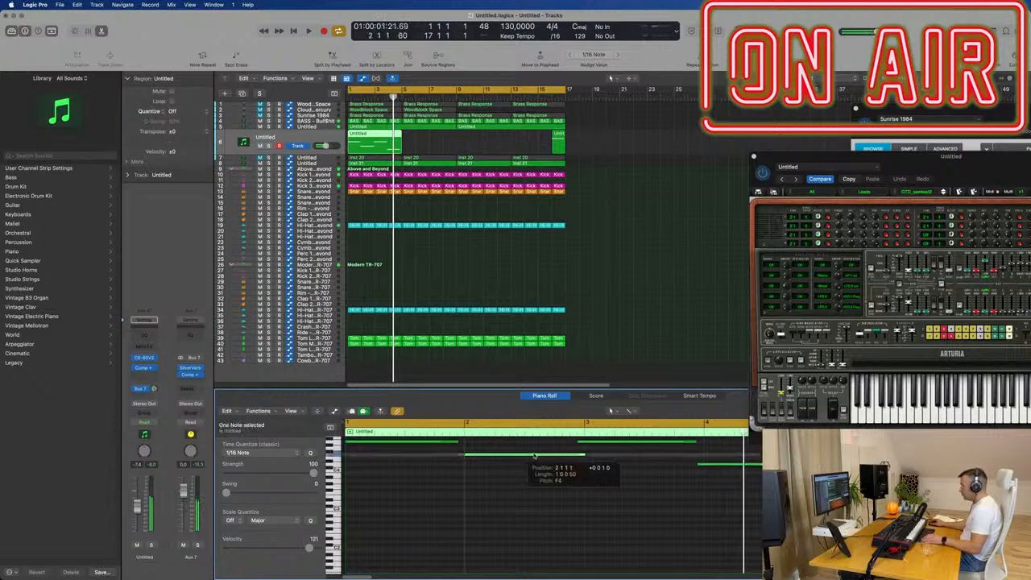
left_click_drag(622, 443, 631, 444)
left_click_drag(695, 459, 644, 444)
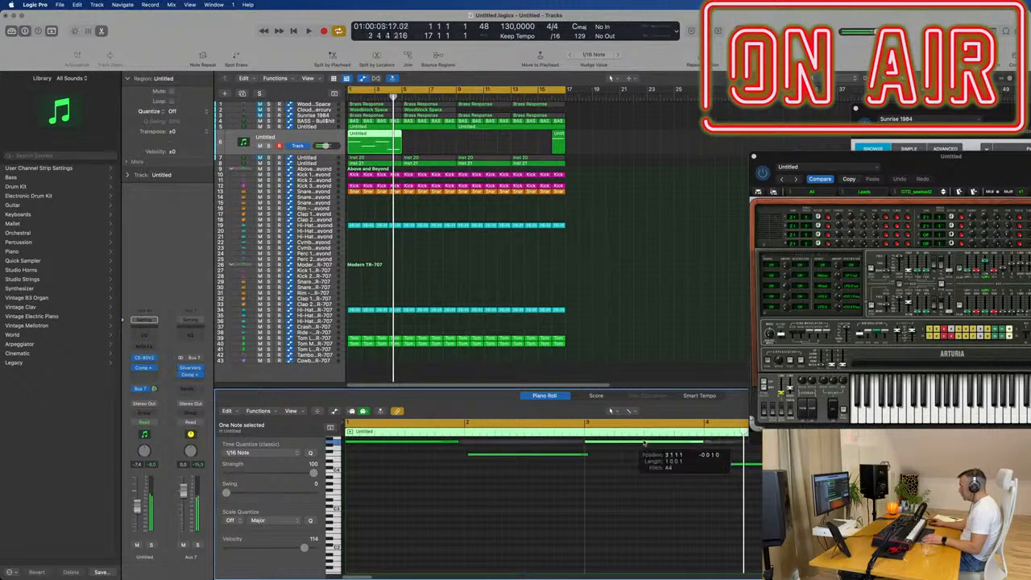
left_click_drag(710, 468, 713, 467)
key("space")
left_click_drag(970, 159, 783, 127)
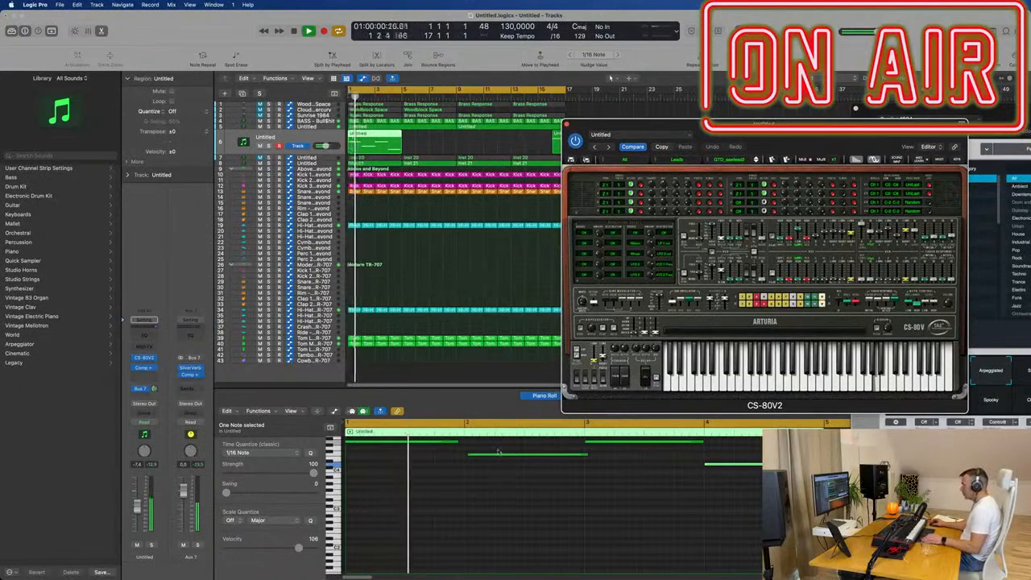
left_click_drag(497, 454, 493, 455)
key("space")
- Play the corrected melody with the loop and lower the lead track's volume to -11.4 dB
key("space")
left_click_drag(624, 125, 576, 124)
key("space")
key("space")
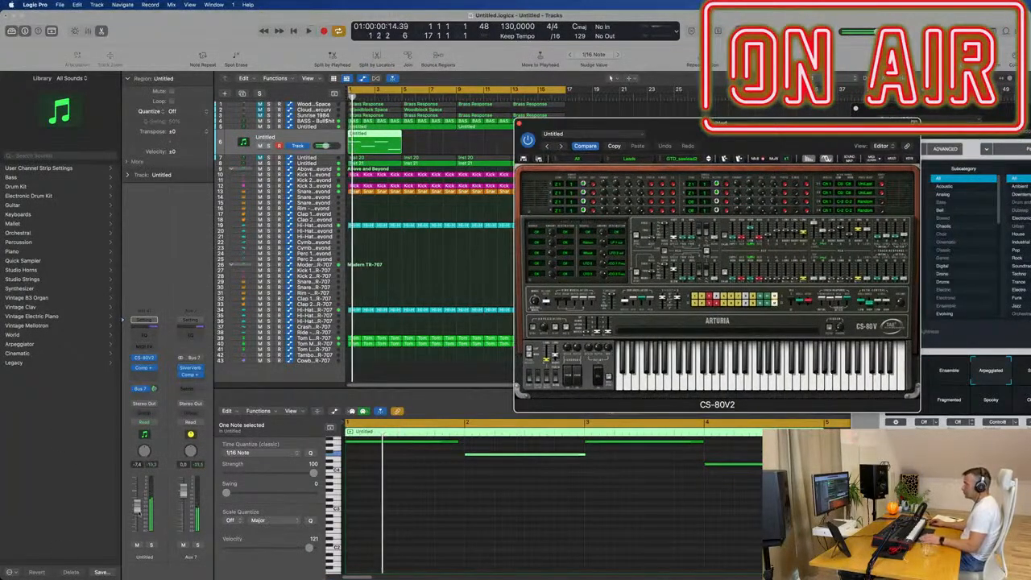
key("space")
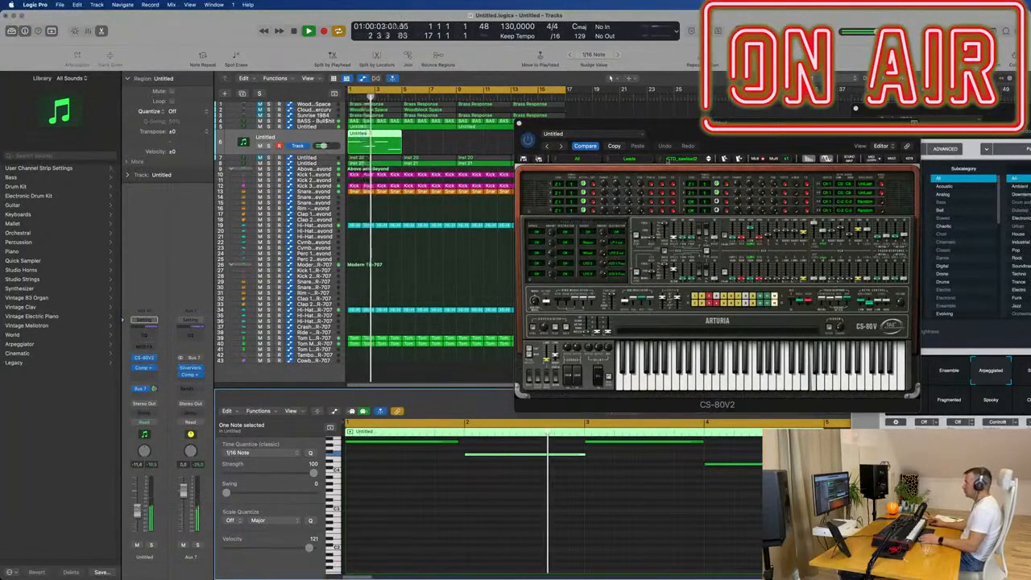
- Delete the short leftover region at bar 16 and repeat the four-bar melody region from bar 5 onward
left_click_drag(762, 137, 886, 158)
left_click_drag(592, 142, 536, 141)
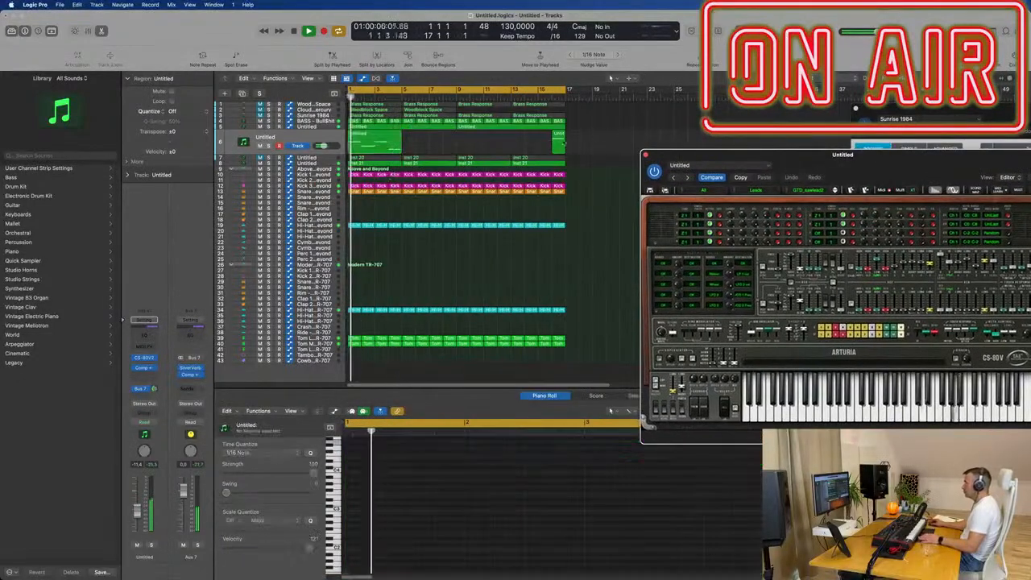
key("Delete")
left_click(385, 140)
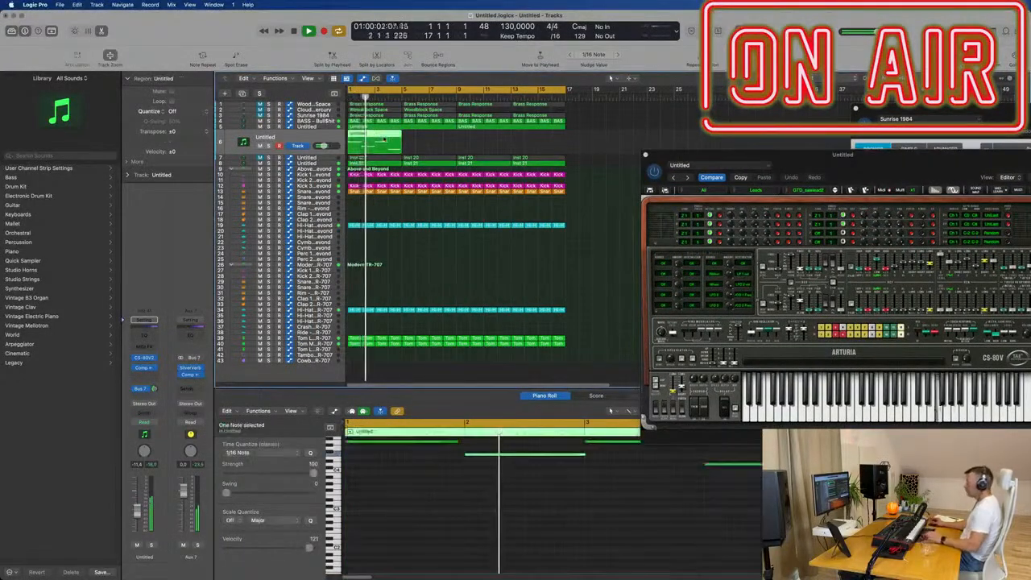
left_click_drag(848, 157, 647, 130)
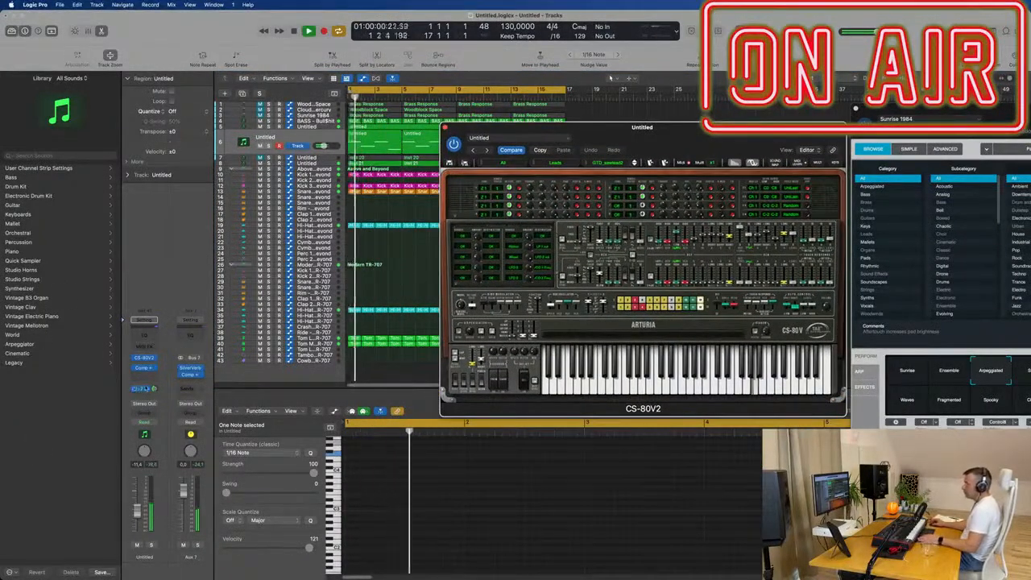
- Insert the Step FX multi-effect after the compressor on the lead track and reposition its plug-in window
left_click(143, 378)
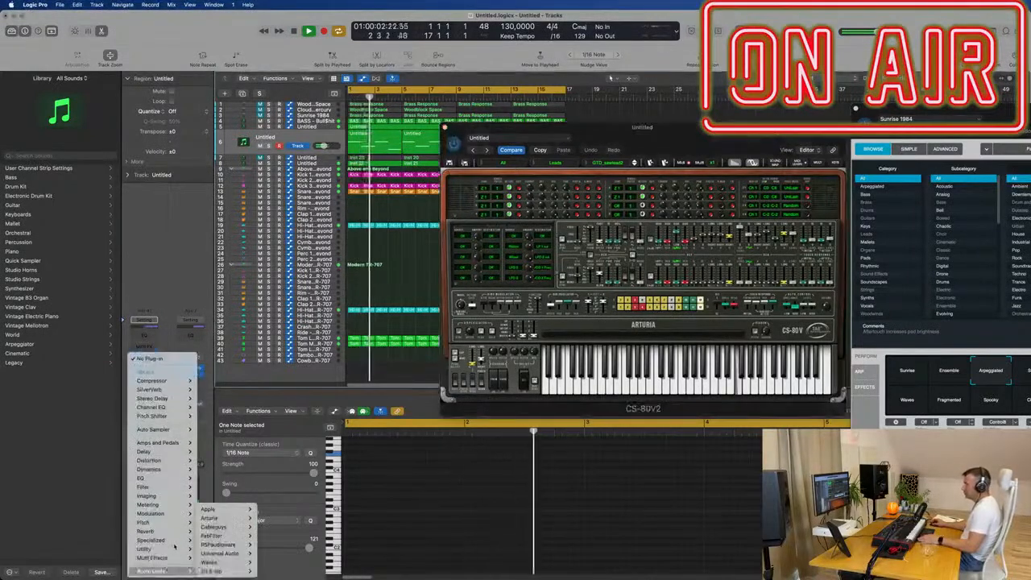
mouse_move(161, 557)
mouse_move(217, 567)
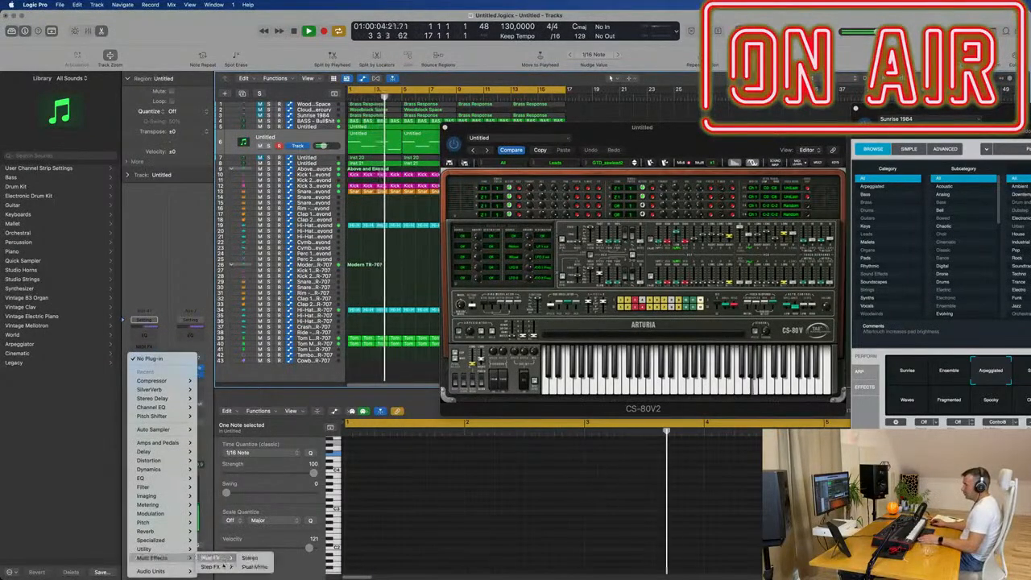
left_click(239, 559)
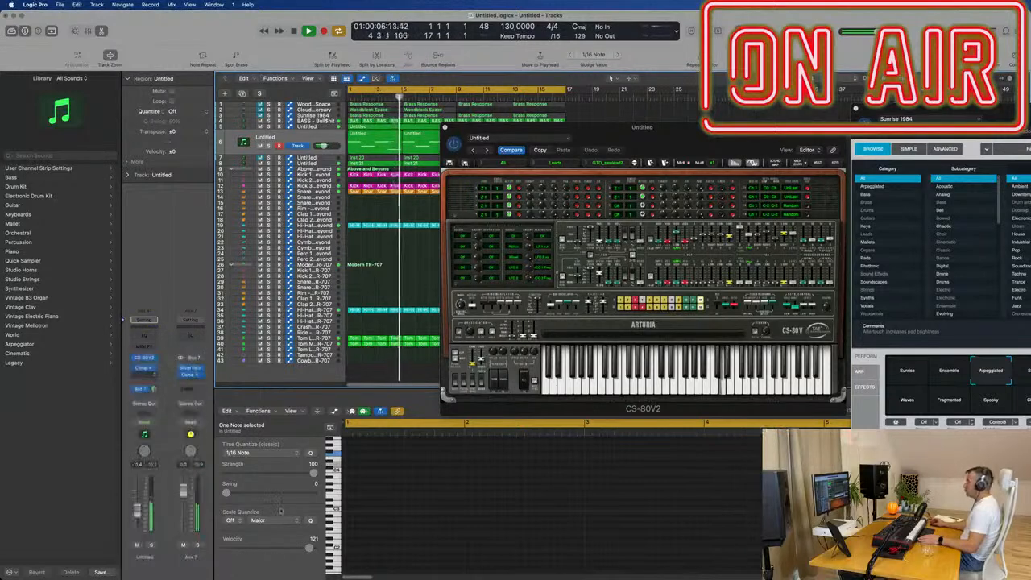
left_click_drag(550, 117, 694, 160)
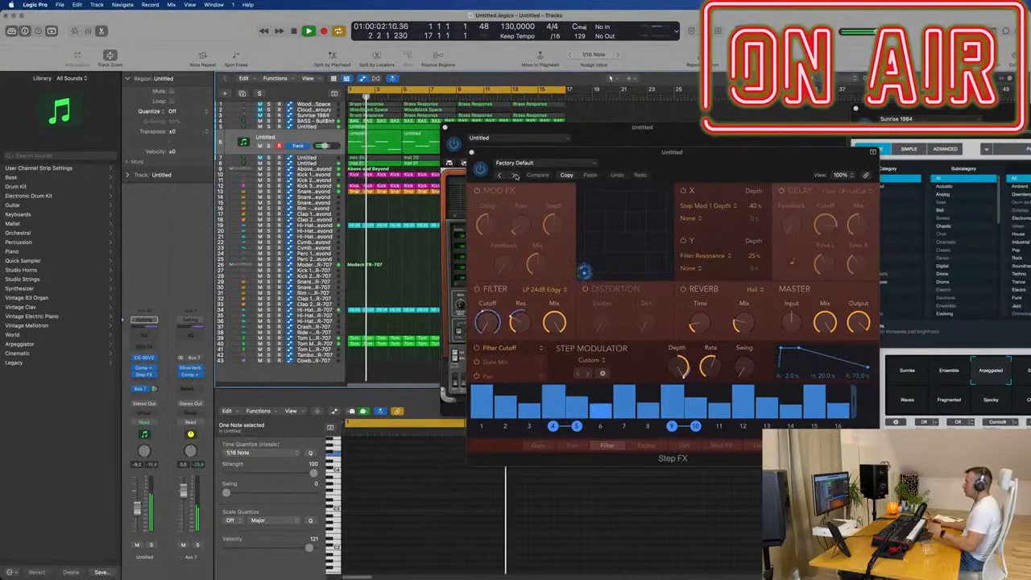
- Audition the Step FX factory presets on the lead track and settle on Chaos Spring
left_click(514, 175)
left_click_drag(514, 176, 426, 175)
left_click(426, 175)
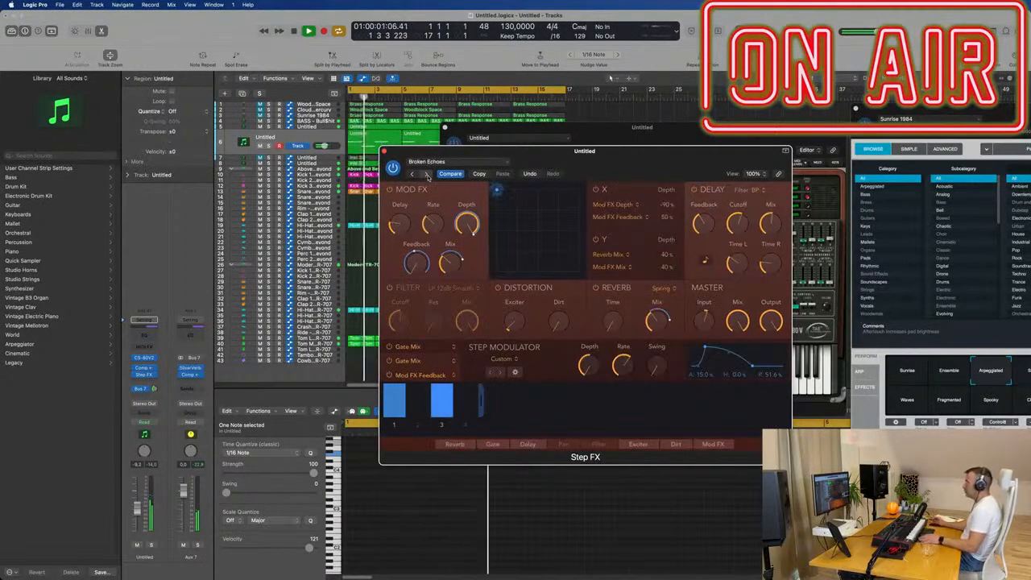
left_click(428, 175)
left_click(428, 175)
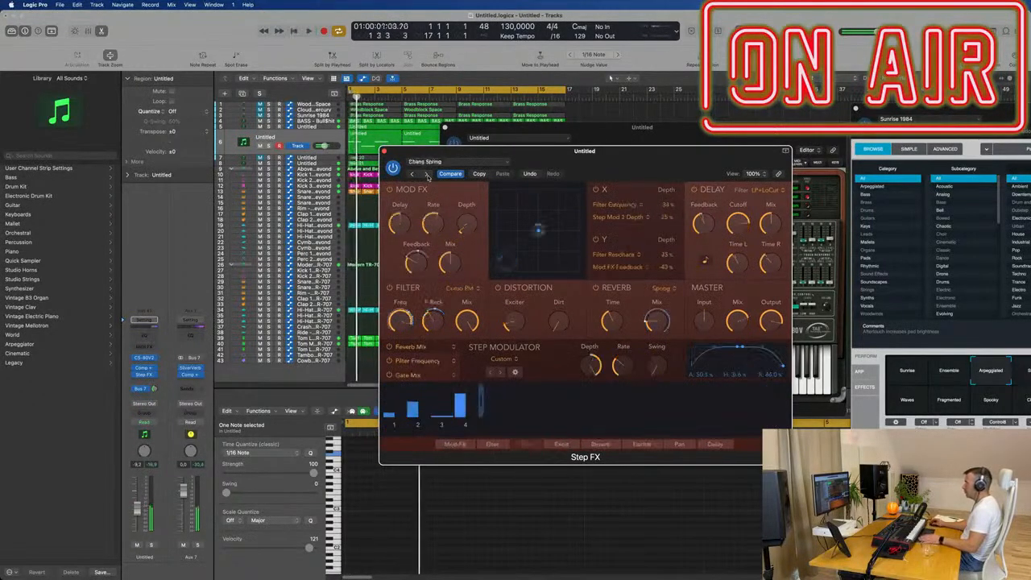
- Rearrange the Step FX and CS-80V2 plug-in windows while the lead plays with the Chaos Spring preset
left_click_drag(652, 164, 699, 138)
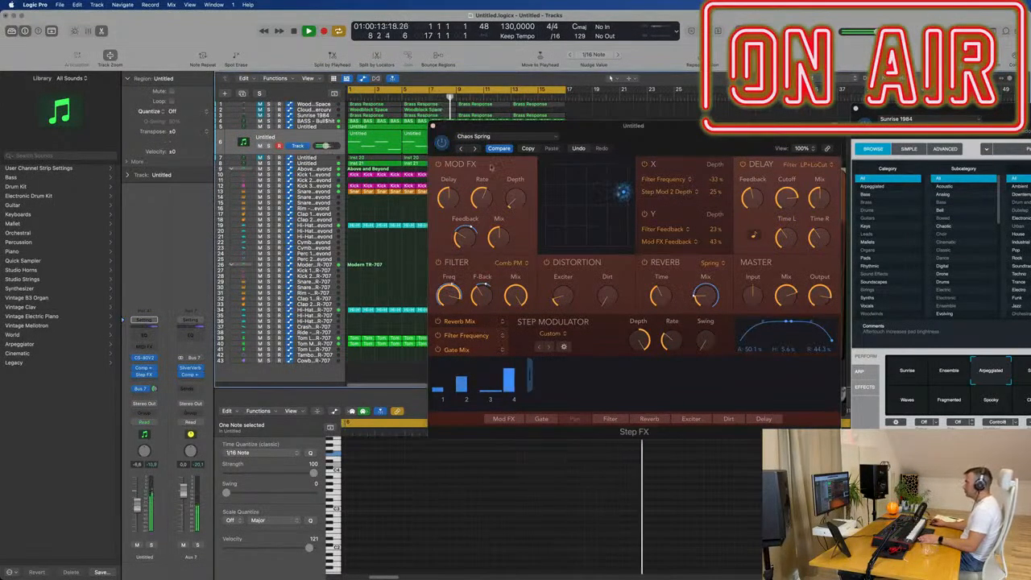
left_click_drag(657, 140, 857, 168)
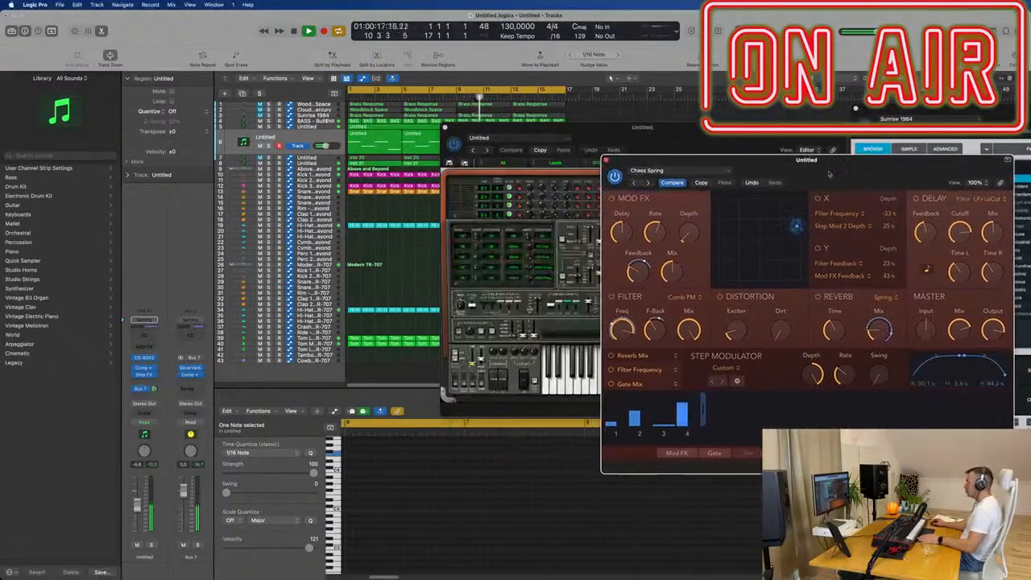
left_click_drag(681, 138, 788, 199)
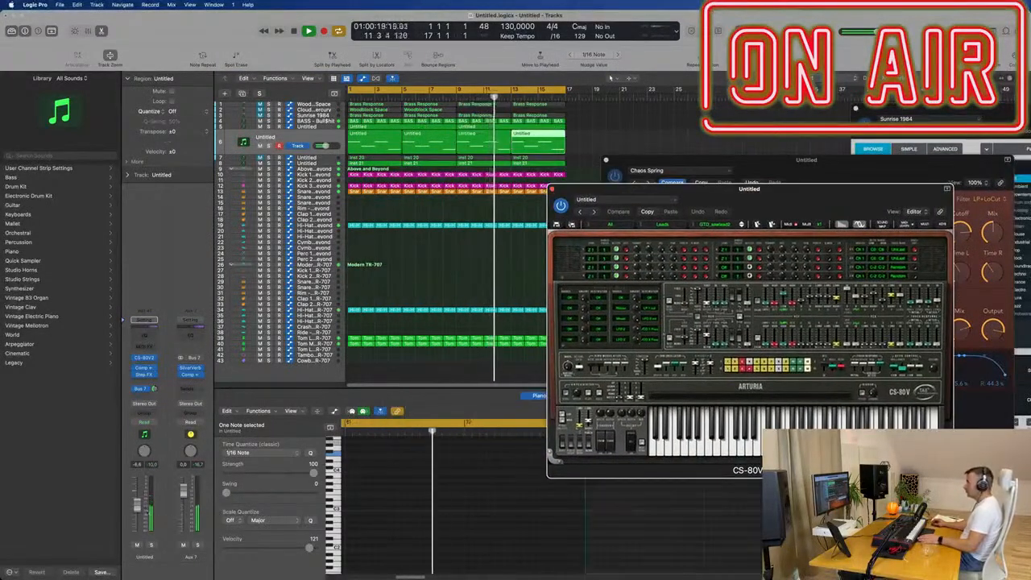
left_click_drag(818, 165, 572, 176)
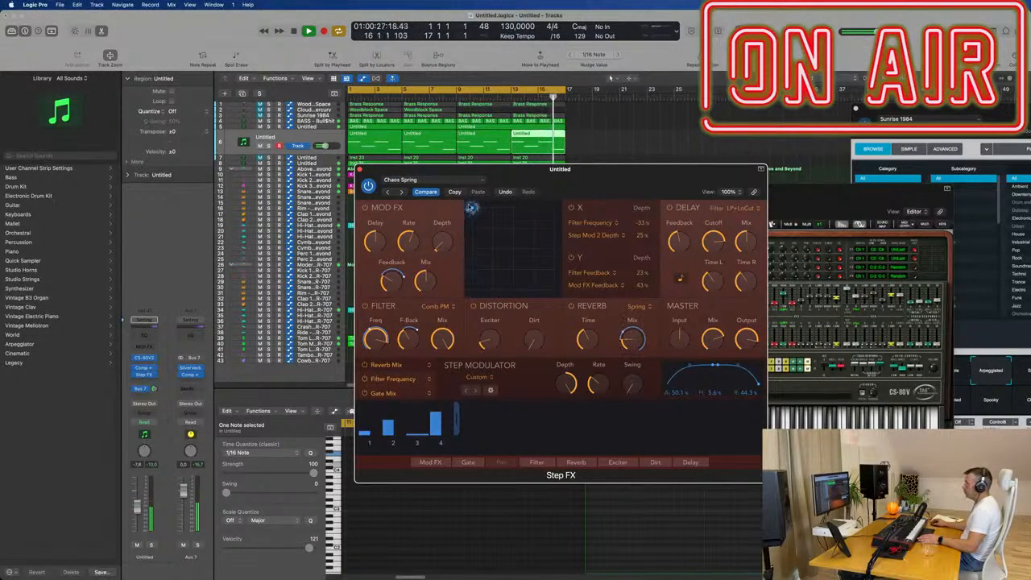
- Move the Step FX XY pad puck near the centre, set the Mod FX depth to about 17%, and close the effect window
left_click_drag(510, 248, 539, 234)
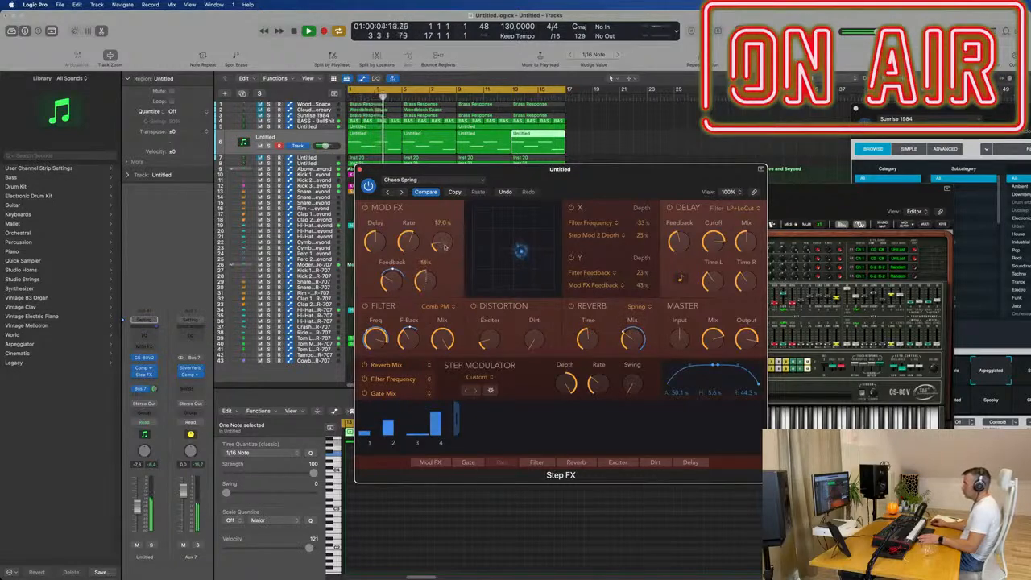
left_click_drag(610, 171, 624, 171)
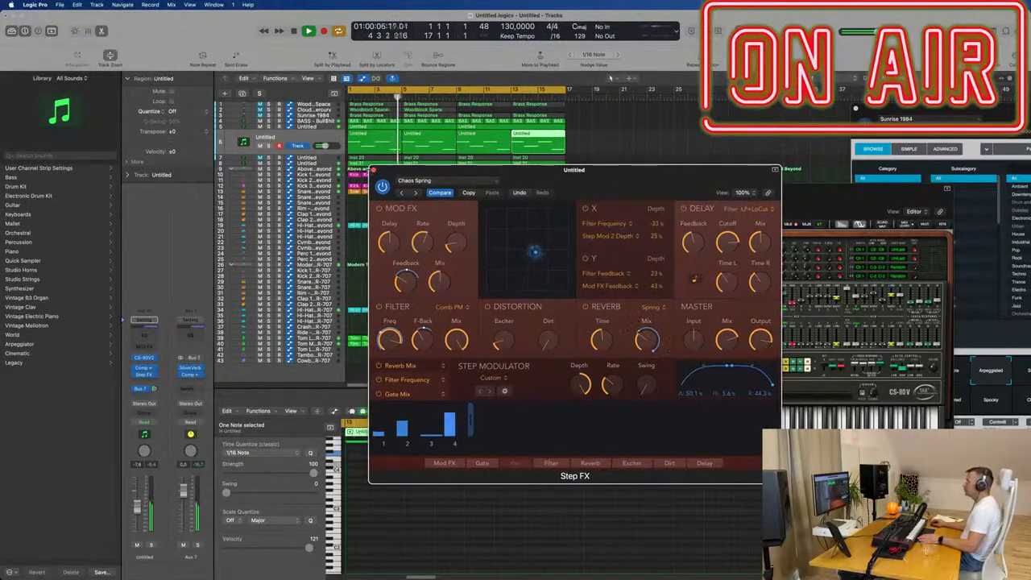
left_click(373, 171)
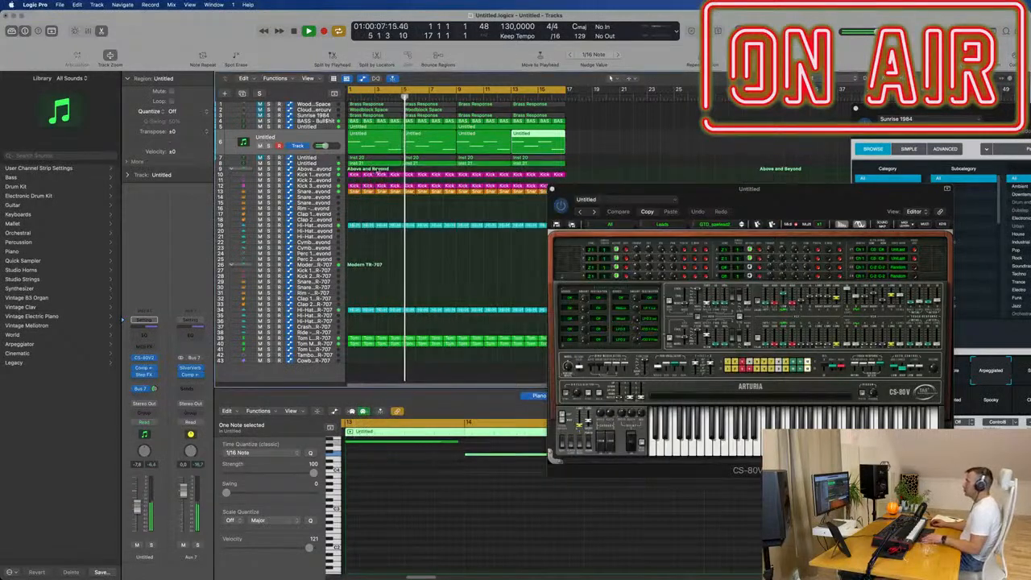
- Select the lead track with all its melody regions and close the CS-80V2 instrument window
left_click(288, 141)
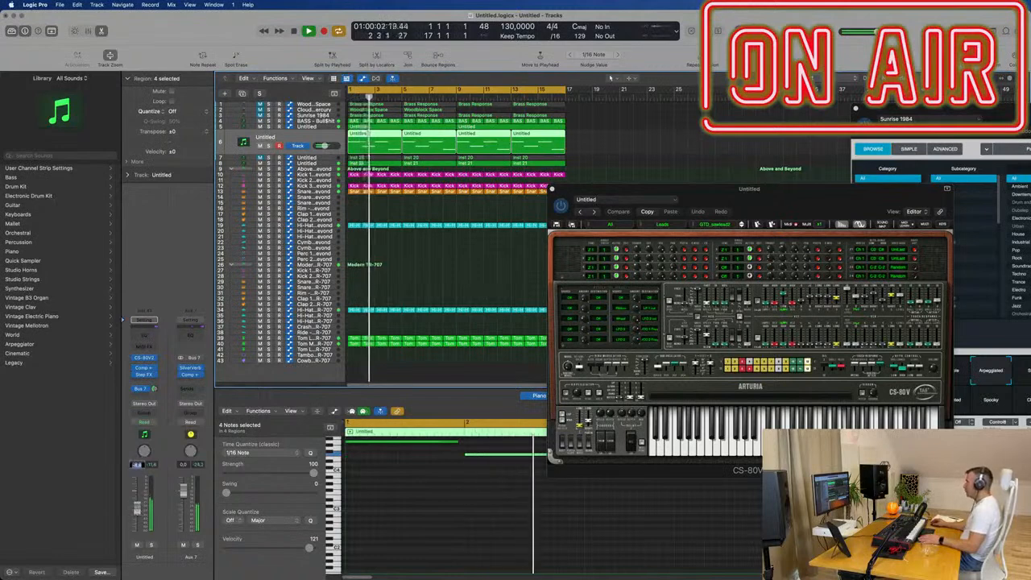
left_click_drag(833, 192, 767, 193)
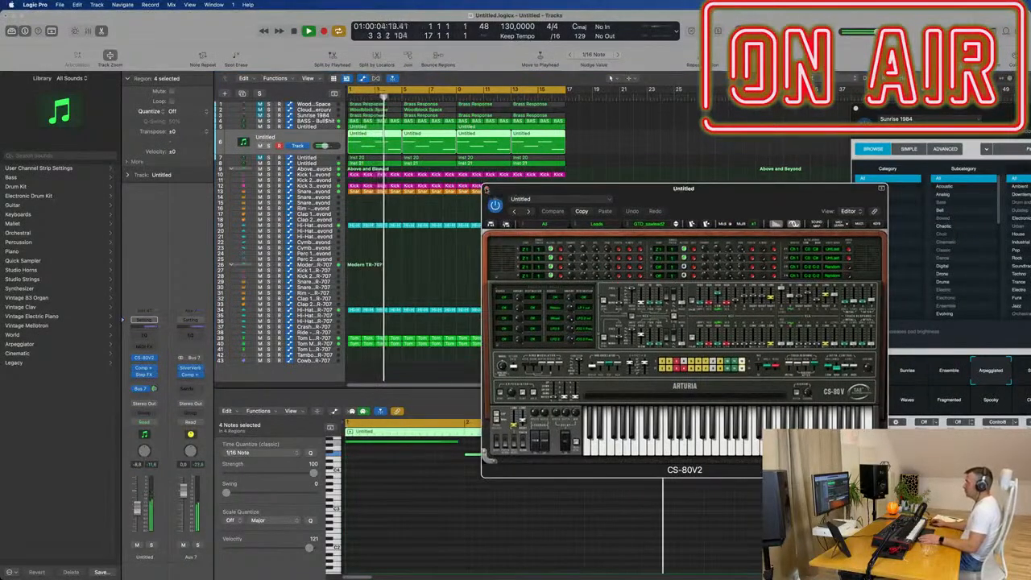
left_click(486, 188)
key("super+Right")
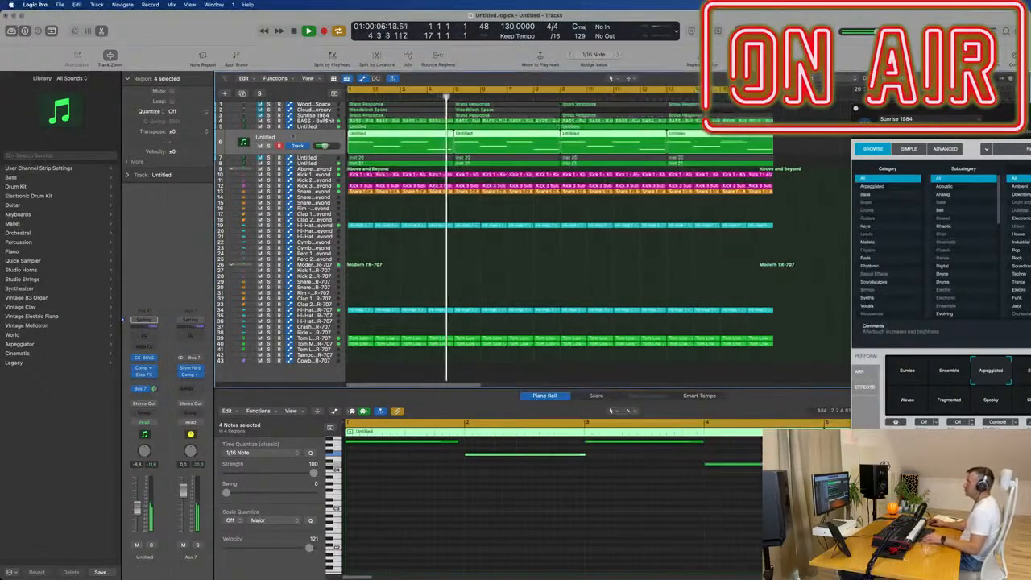
- Select the BASS - Bull$hit track, check its sound in solo, and clear the note selection in its regions
left_click(314, 121)
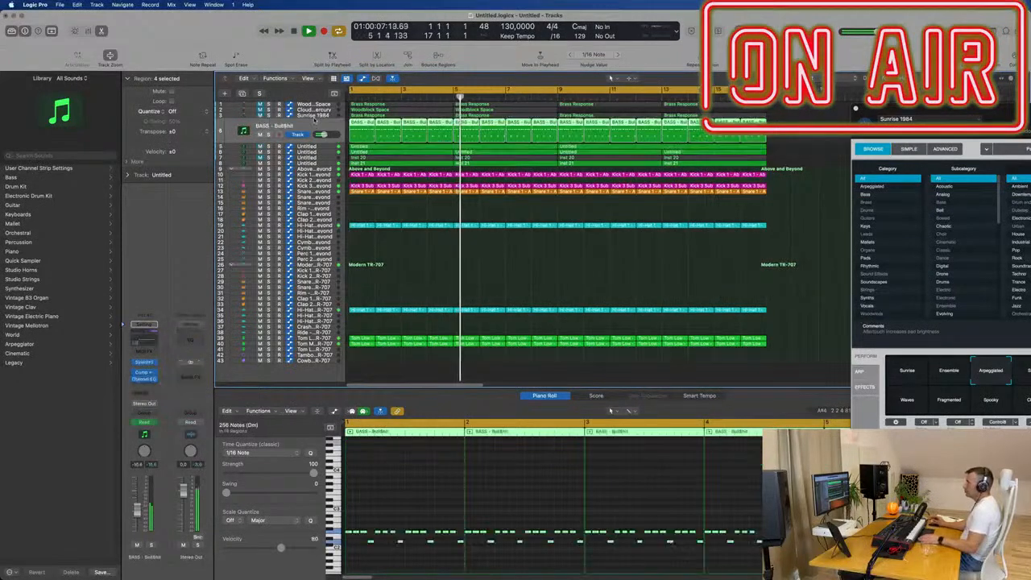
left_click(151, 546)
key("s")
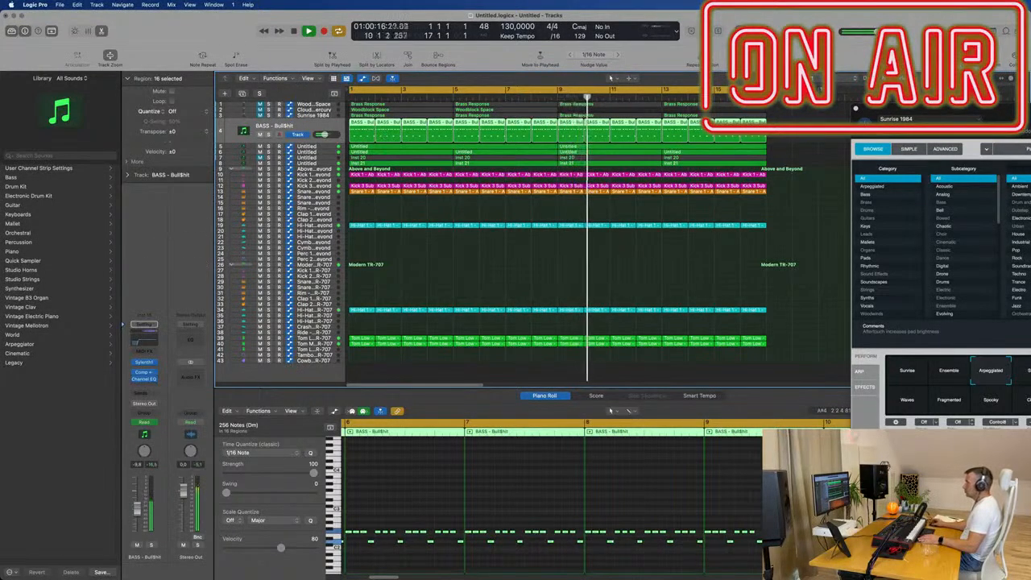
left_click(409, 555)
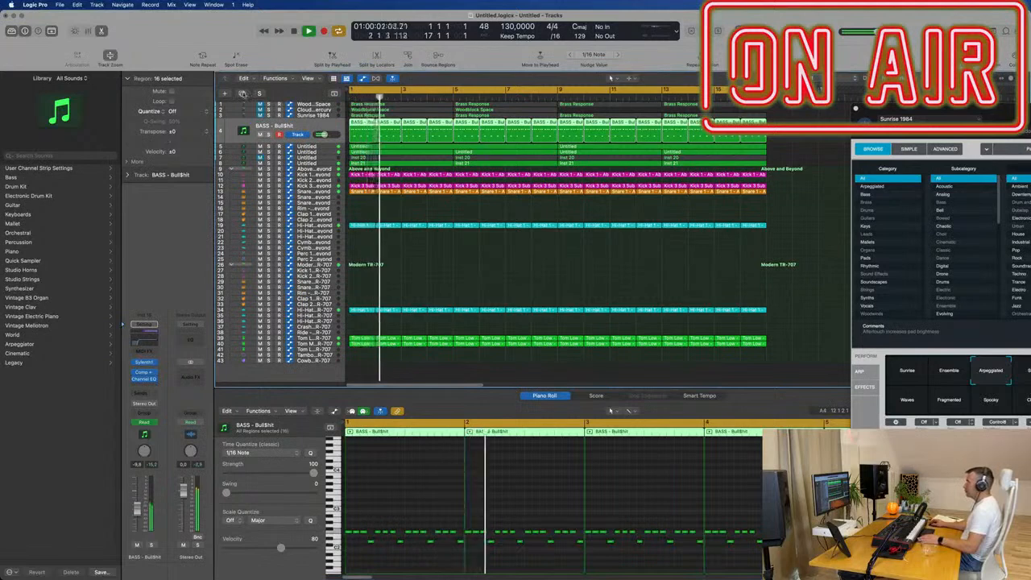
- Duplicate the BASS - Bull$hit track and copy all of its bass regions onto the new track
key("super+d")
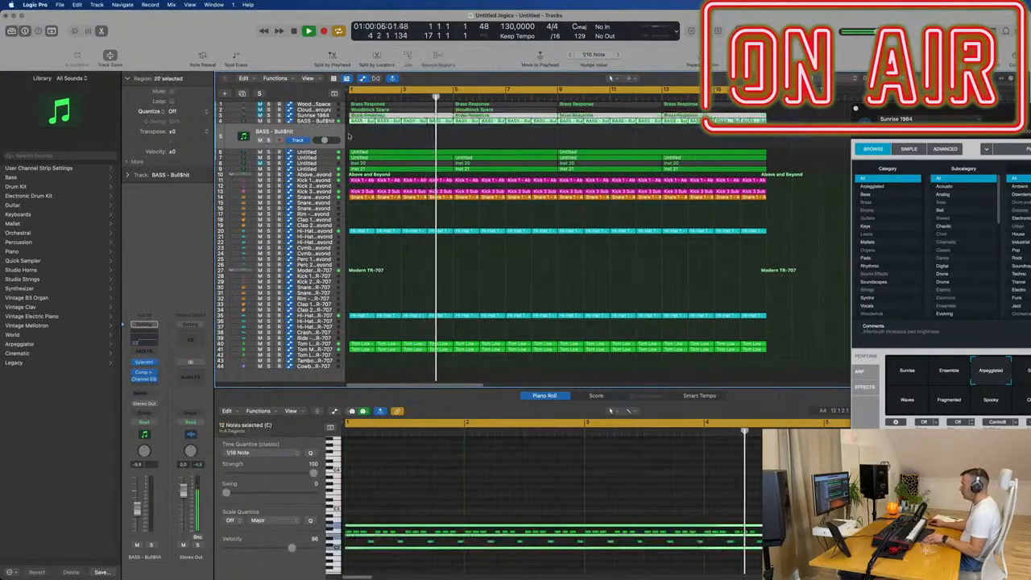
left_click_drag(568, 145, 771, 122)
left_click_drag(354, 122, 354, 136)
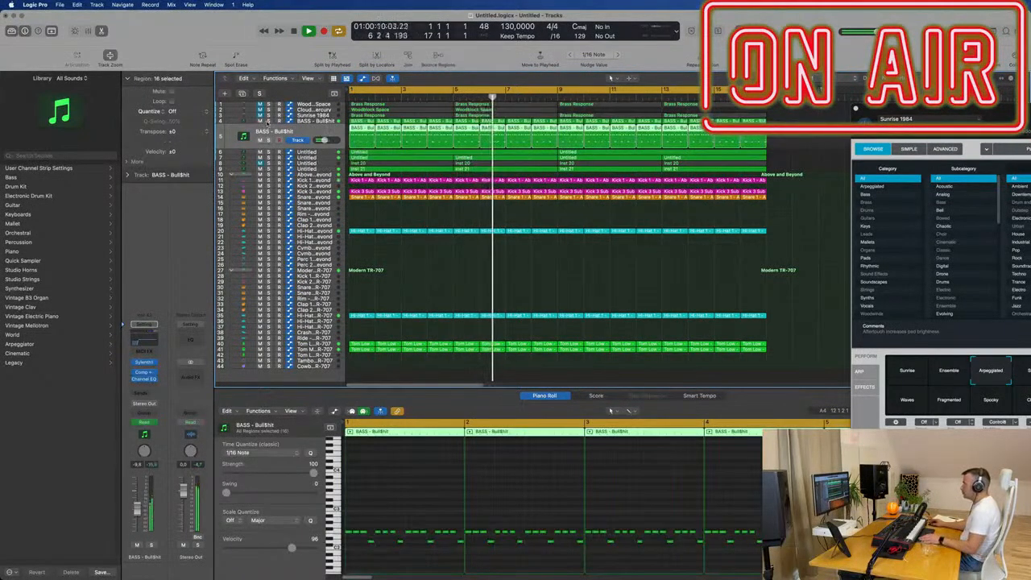
key("Return")
- Replace Sylenth1 on the duplicated bass track with a stereo Alchemy instrument and reposition its window
left_click(143, 363)
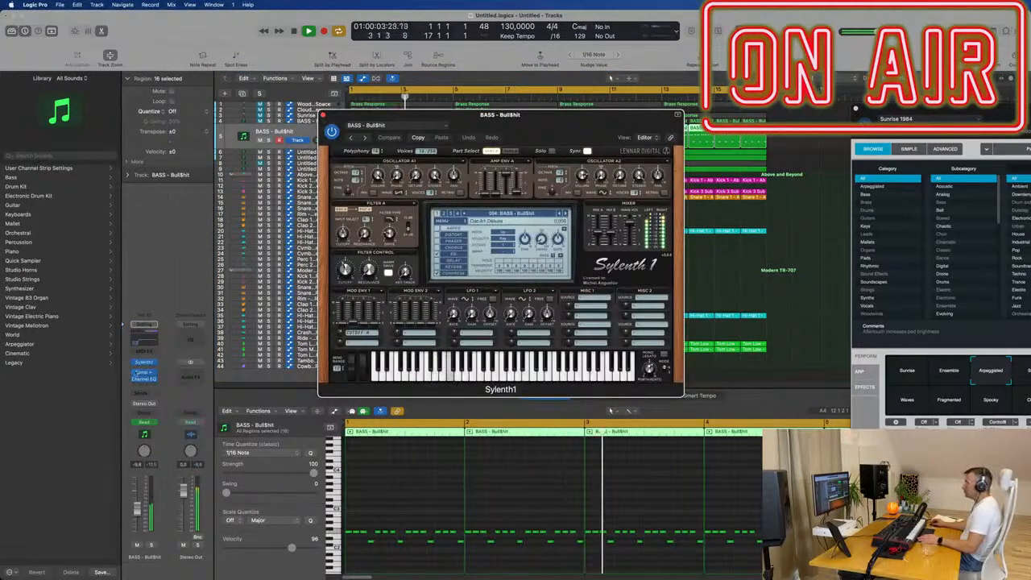
left_click(155, 363)
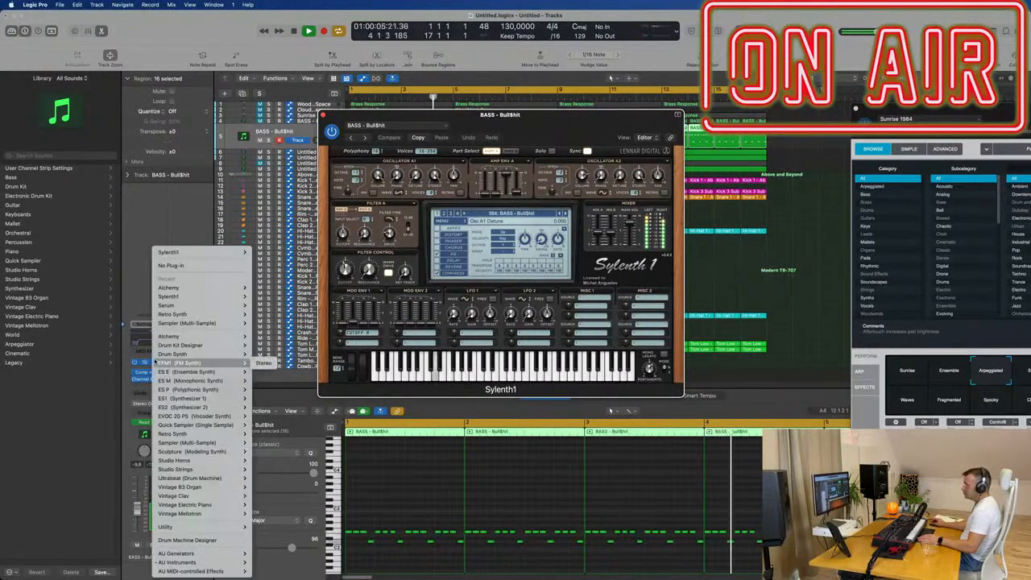
mouse_move(210, 290)
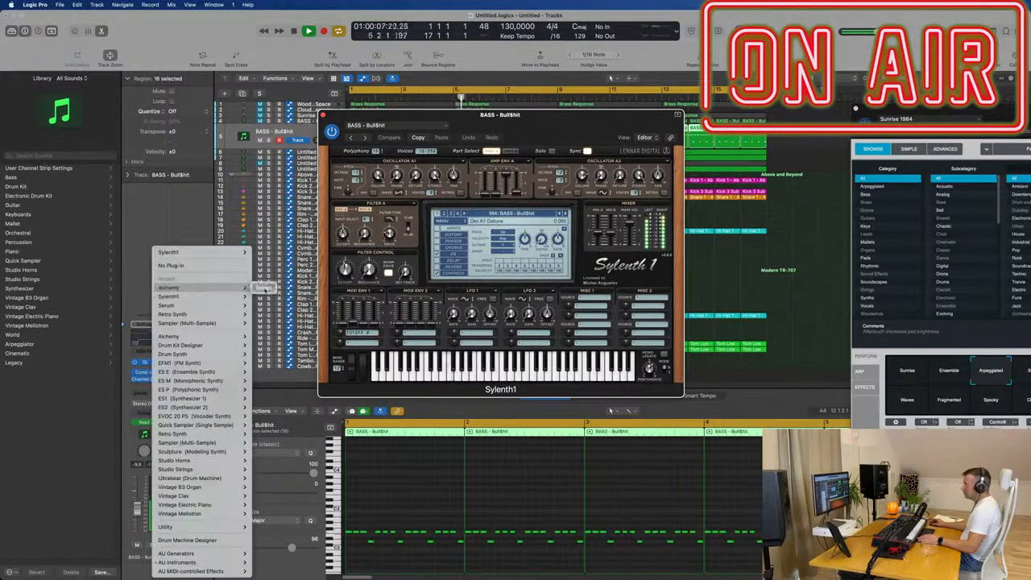
left_click(264, 288)
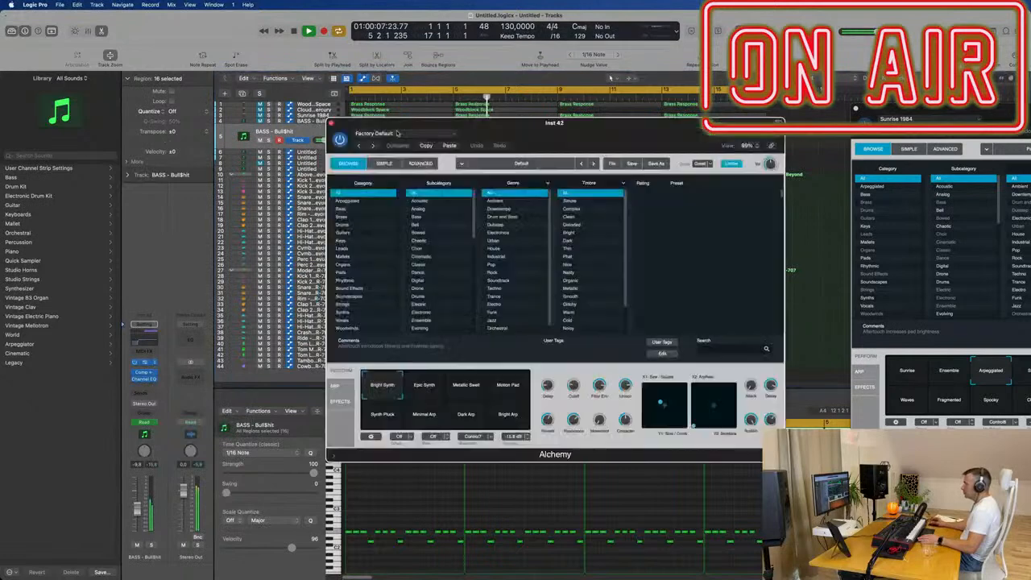
key("space")
left_click_drag(527, 129, 516, 137)
- Try Alchemy's Synth Pluck and the Bass preset 1963 Semi-Acoustic Thumb against the loop, raising the track's volume
left_click(385, 422)
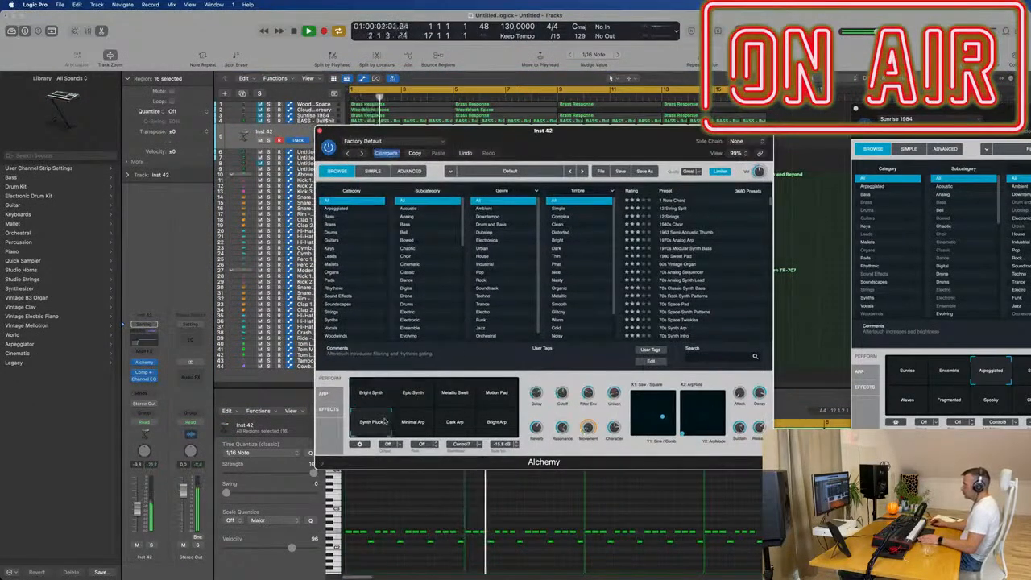
left_click(330, 218)
left_click(683, 201)
left_click_drag(699, 131, 837, 102)
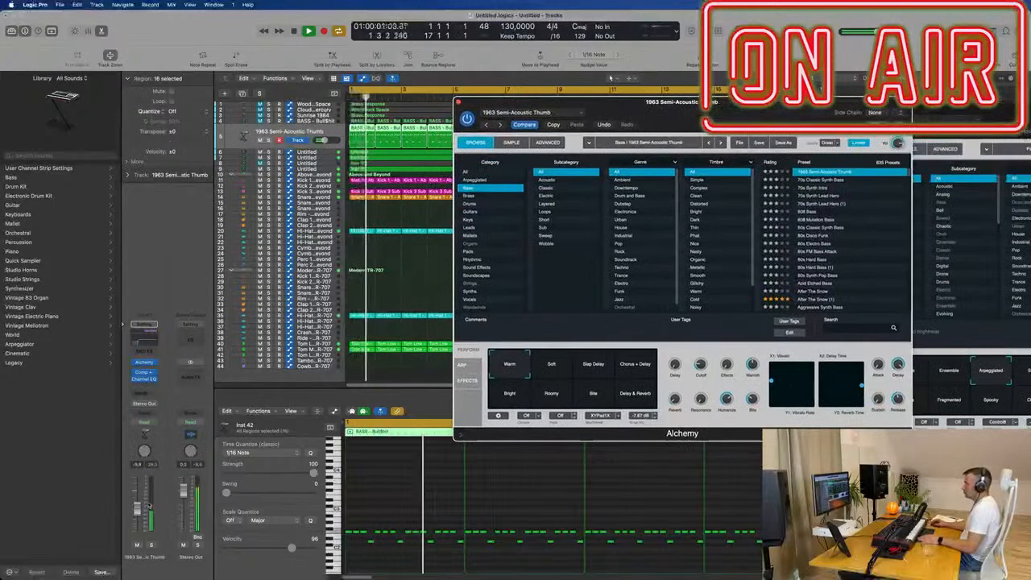
left_click_drag(137, 508, 137, 501)
key("space")
key("space")
- Load the 70s Classic Synth Bass preset, lower the track's volume, and set the cutoff to 11.8%
left_click(822, 180)
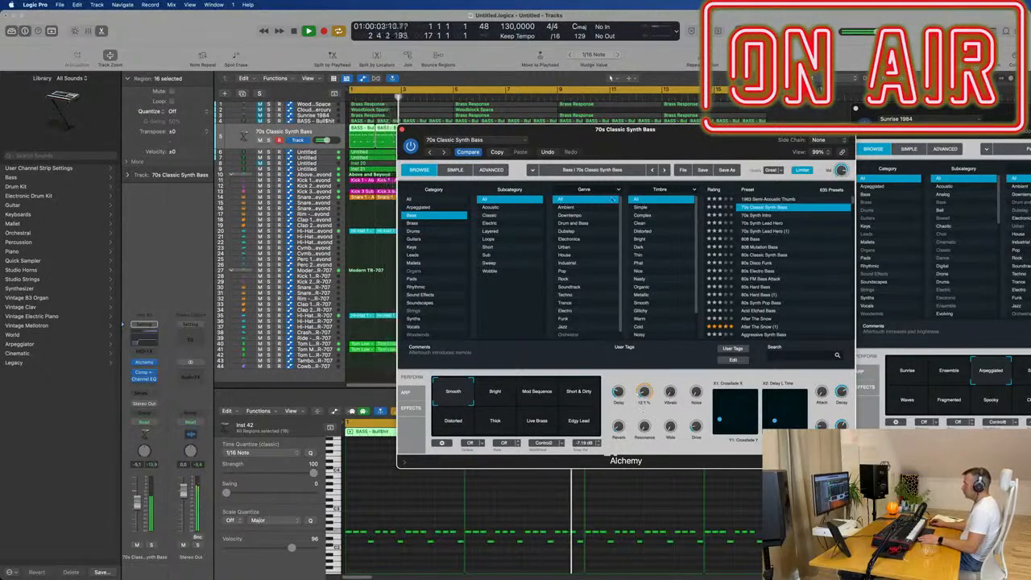
left_click_drag(700, 139, 718, 153)
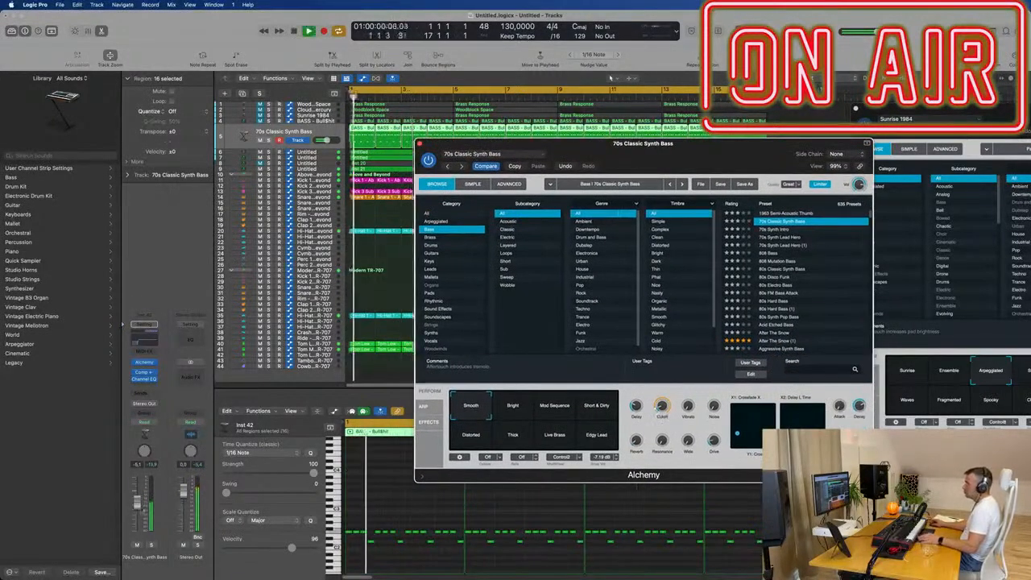
left_click(556, 79)
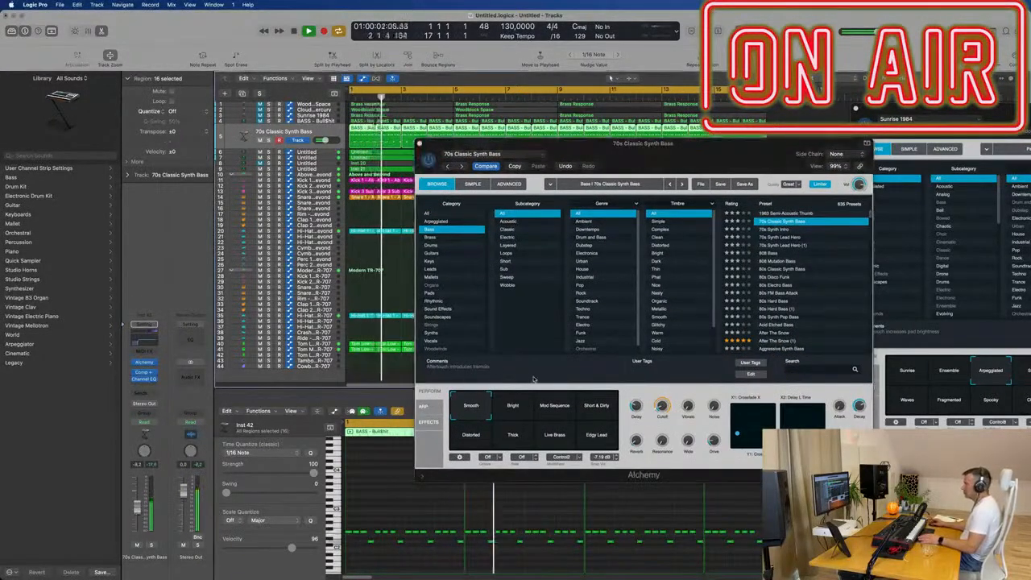
left_click(652, 408)
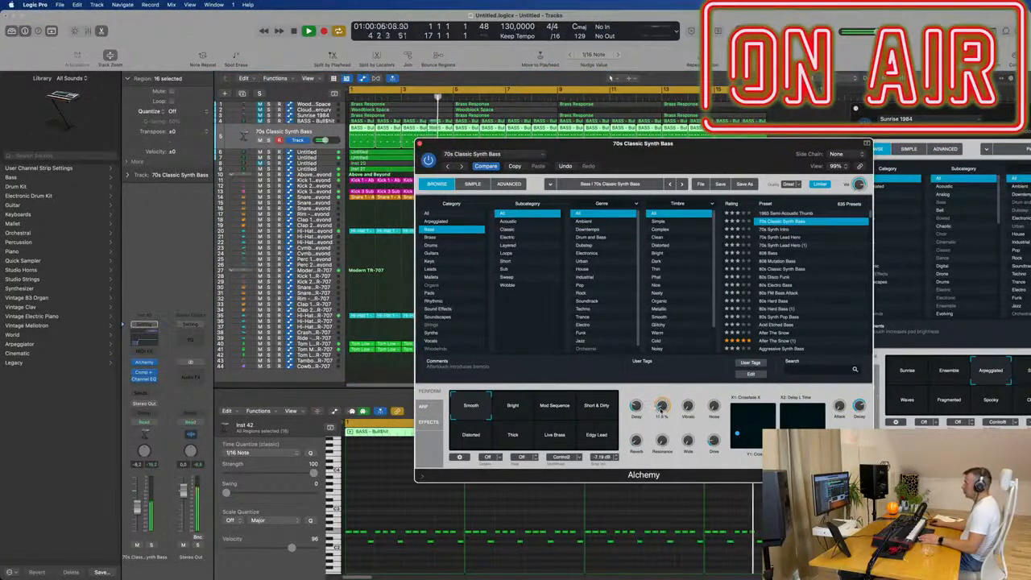
- Compare the 70s Synth Intro and 70s Synth Lead Hero presets, return to 70s Classic Synth Bass, and close Alchemy
left_click(780, 229)
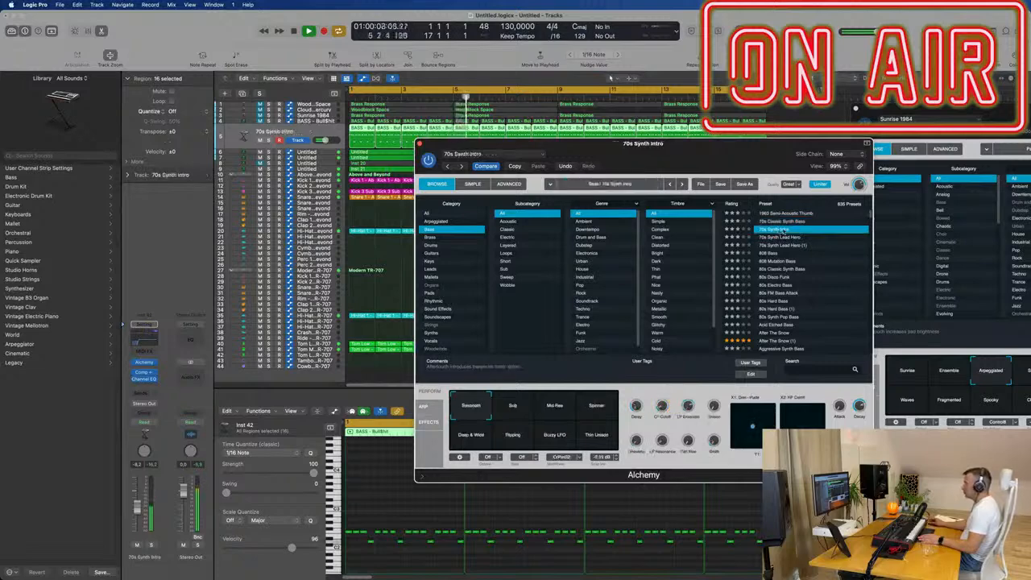
left_click(781, 238)
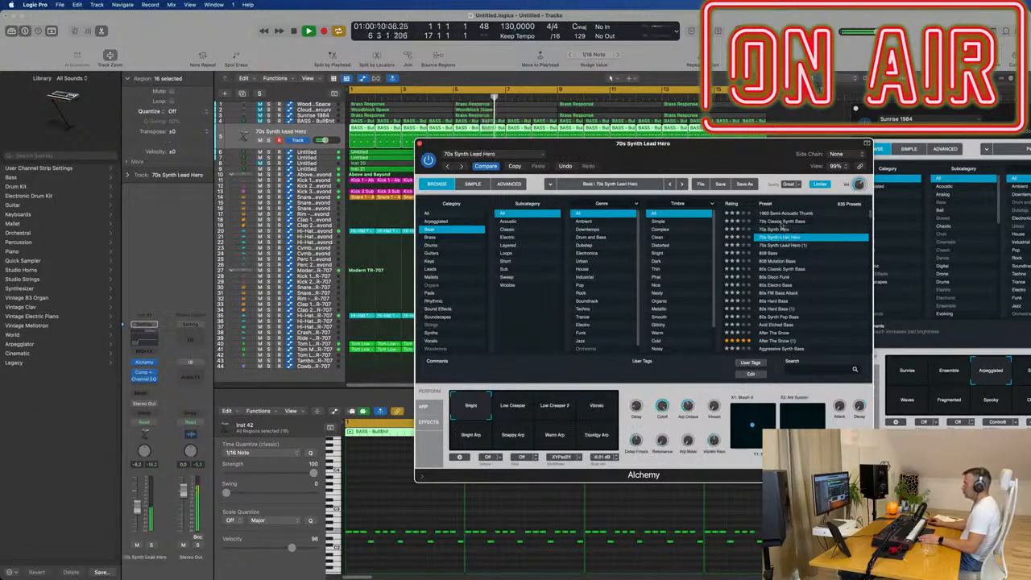
left_click(780, 221)
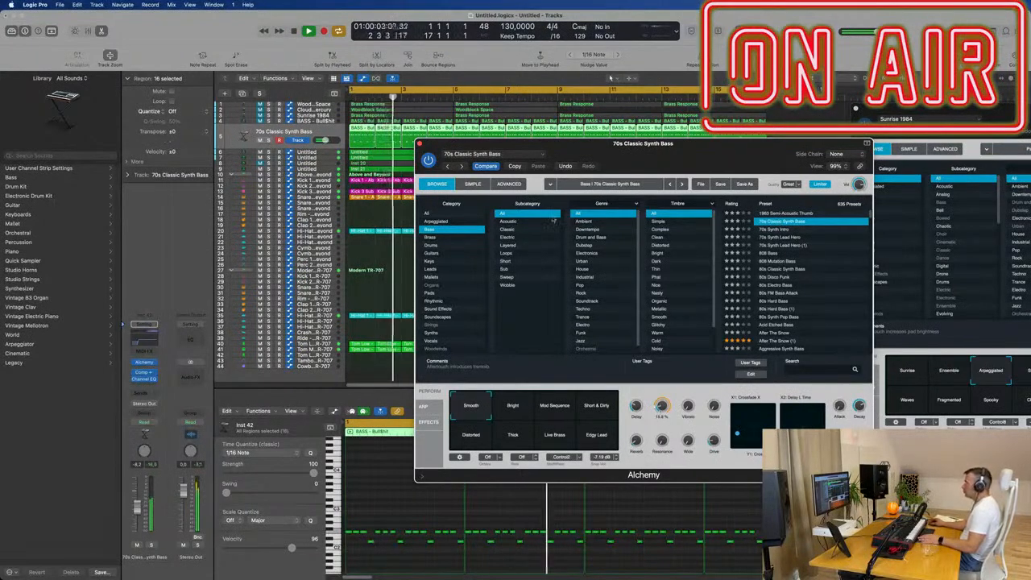
left_click_drag(462, 142, 339, 181)
left_click(297, 184)
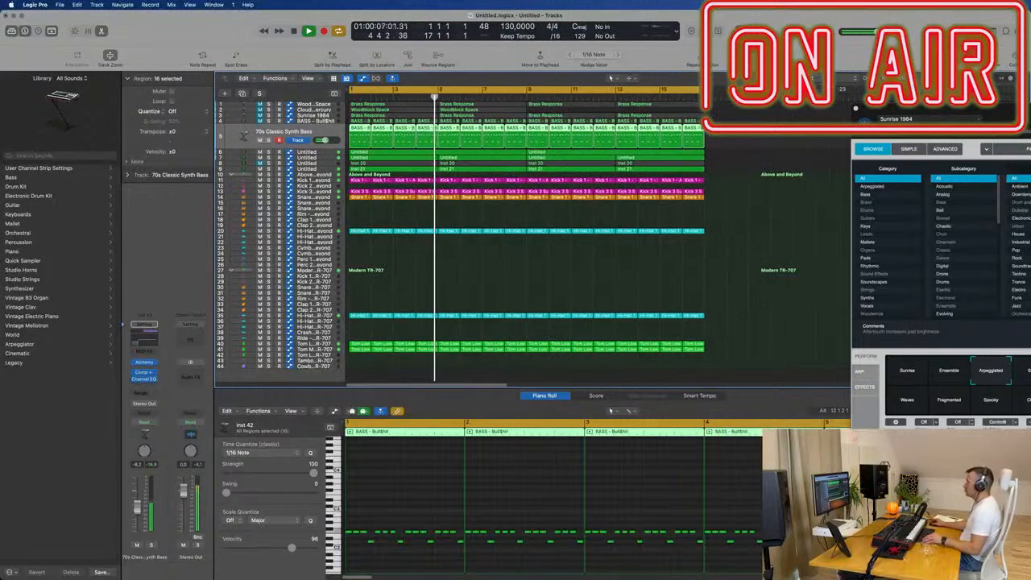
- Clear the region selection and look over the arrangement of bass, melody and drum tracks while the loop plays
scroll(460, 264, "up", 3)
scroll(460, 264, "down", 2)
scroll(459, 264, "up", 2)
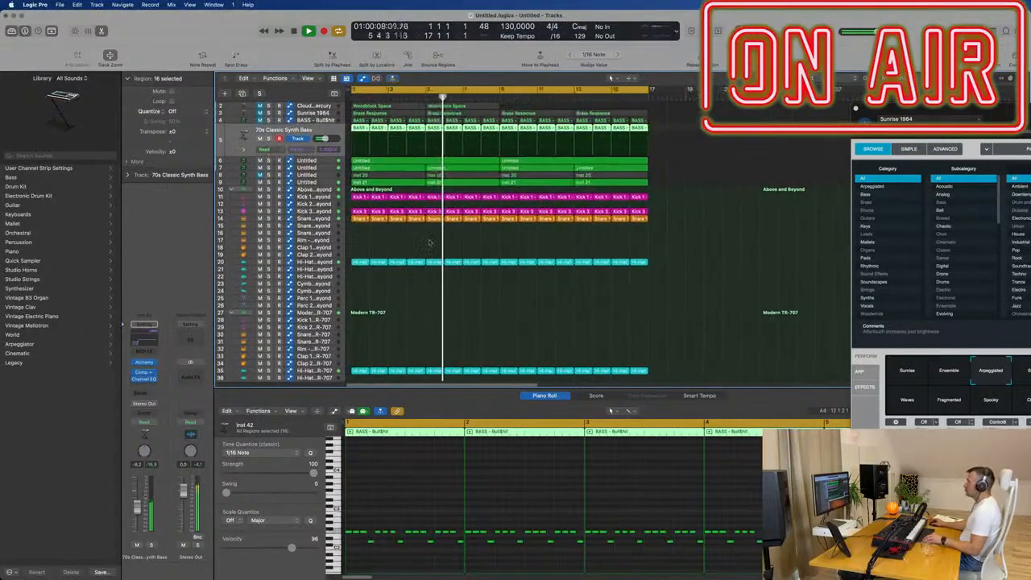
scroll(458, 264, "down", 2)
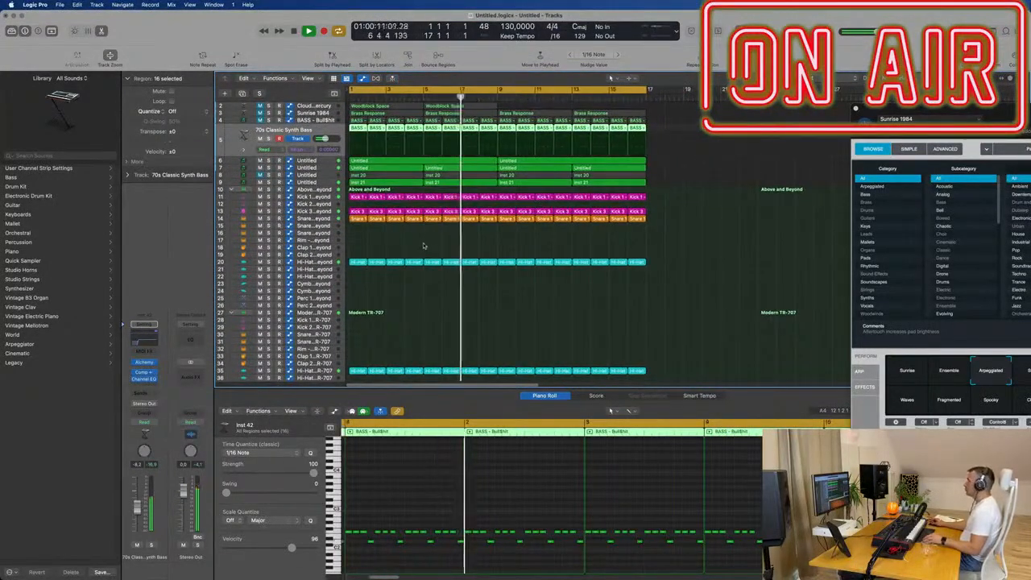
left_click(428, 246)
scroll(432, 250, "up", 1)
scroll(431, 251, "up", 1)
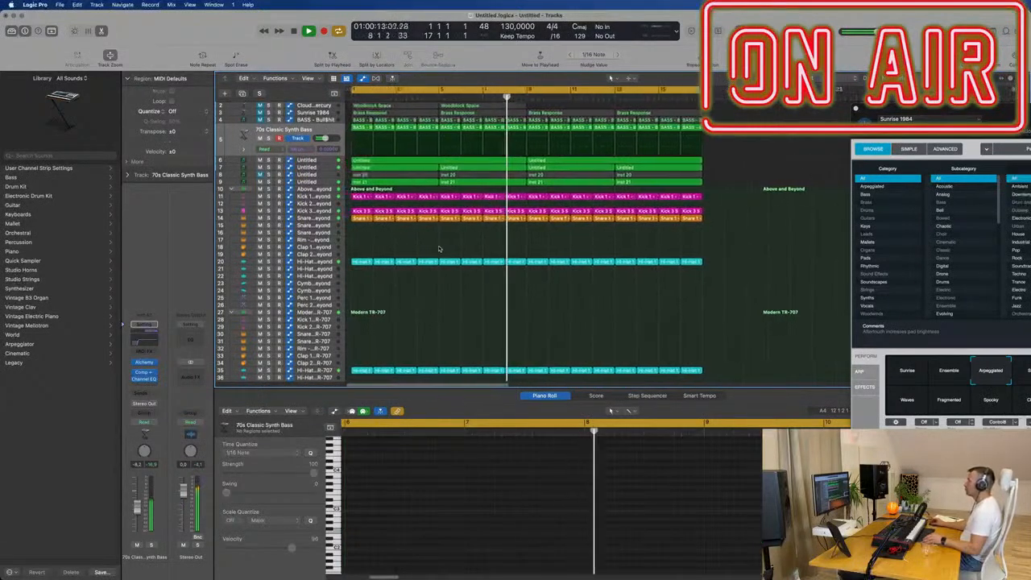
scroll(373, 254, "down", 2)
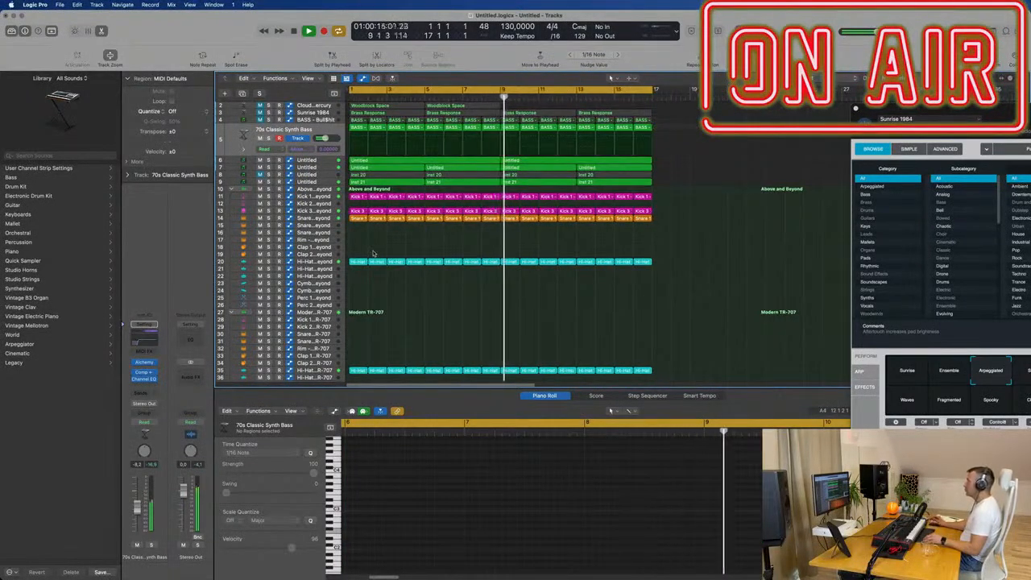